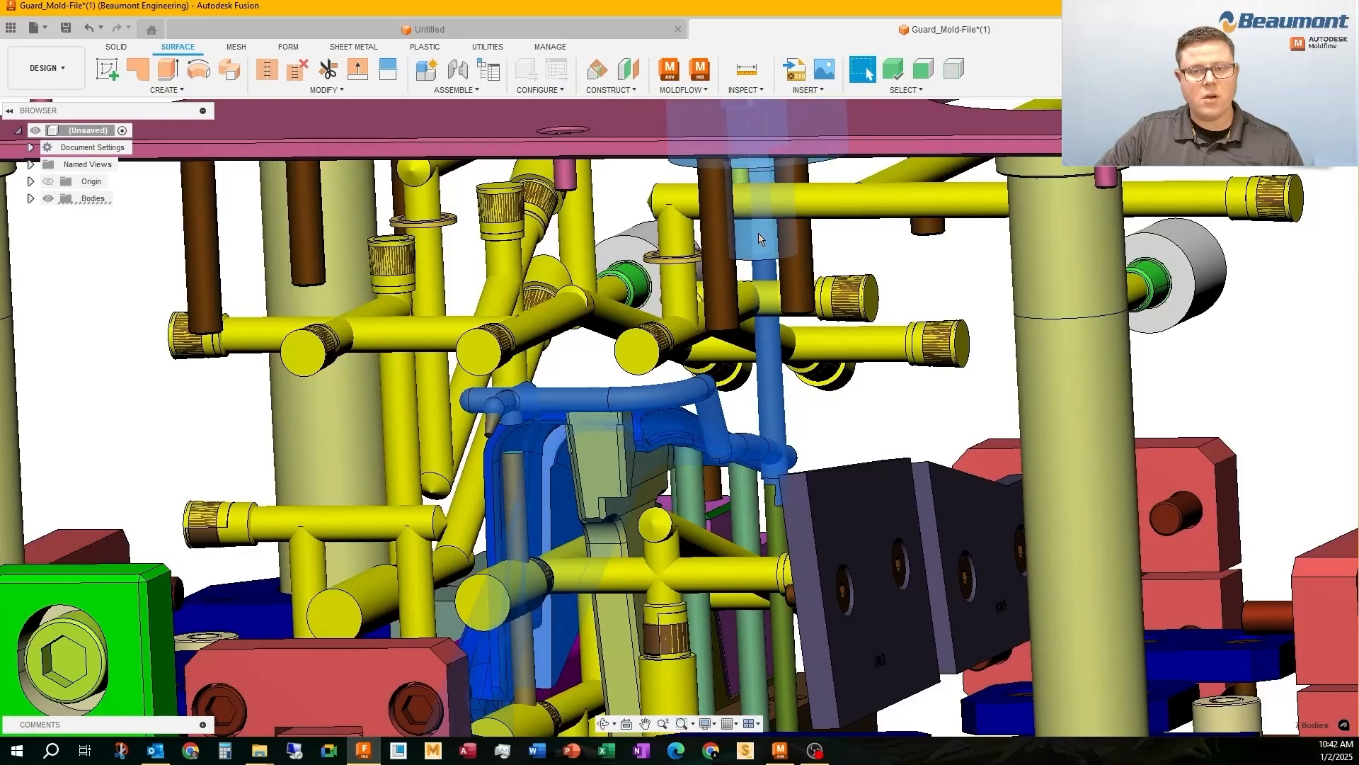
Isolate the guard part, its runner and the sprue bushing from the rest of the mold assembly
{"action": "right_click", "coordinate": [759, 238]}
{"action": "left_click", "coordinate": [715, 471]}
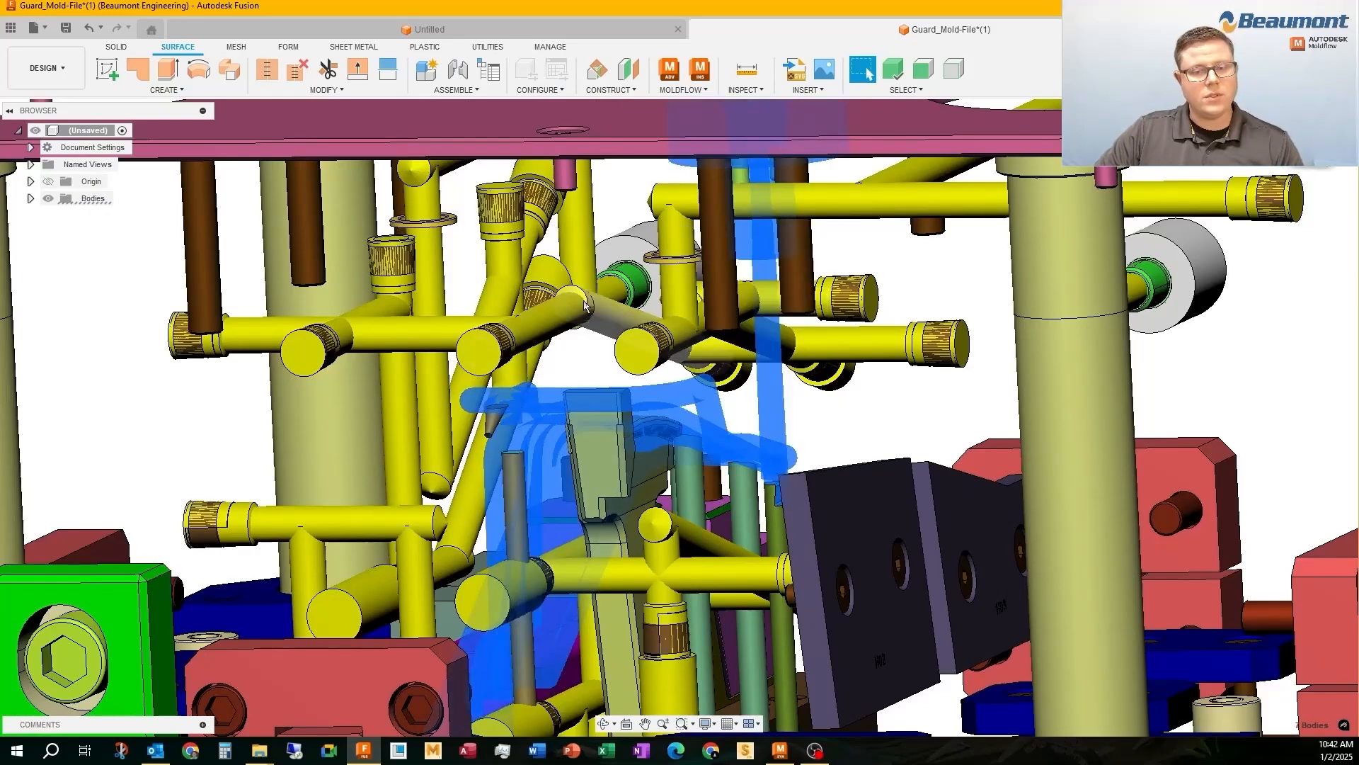
{"action": "right_click", "coordinate": [627, 189]}
{"action": "left_click", "coordinate": [588, 489]}
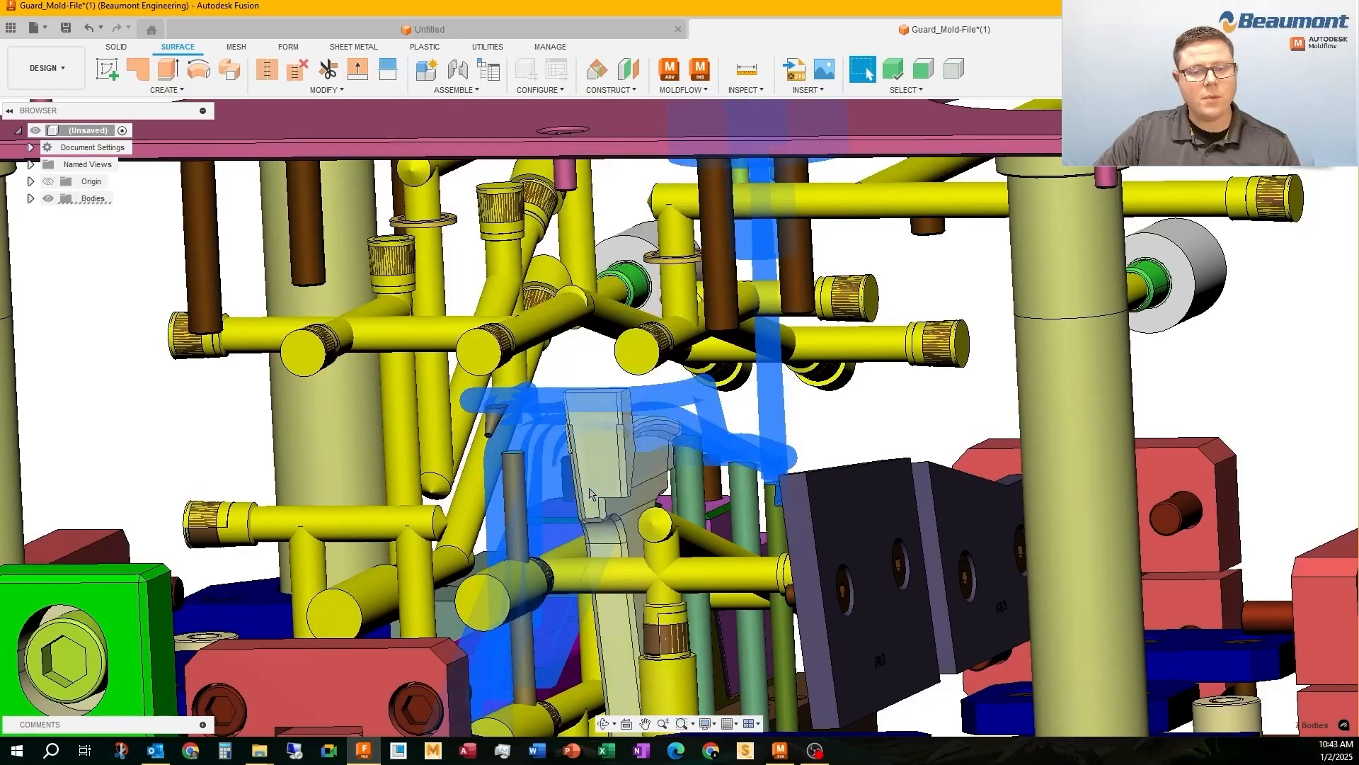
{"action": "middle_click_drag", "start_coordinate": [594, 313], "coordinate": [495, 298], "text": "shift"}
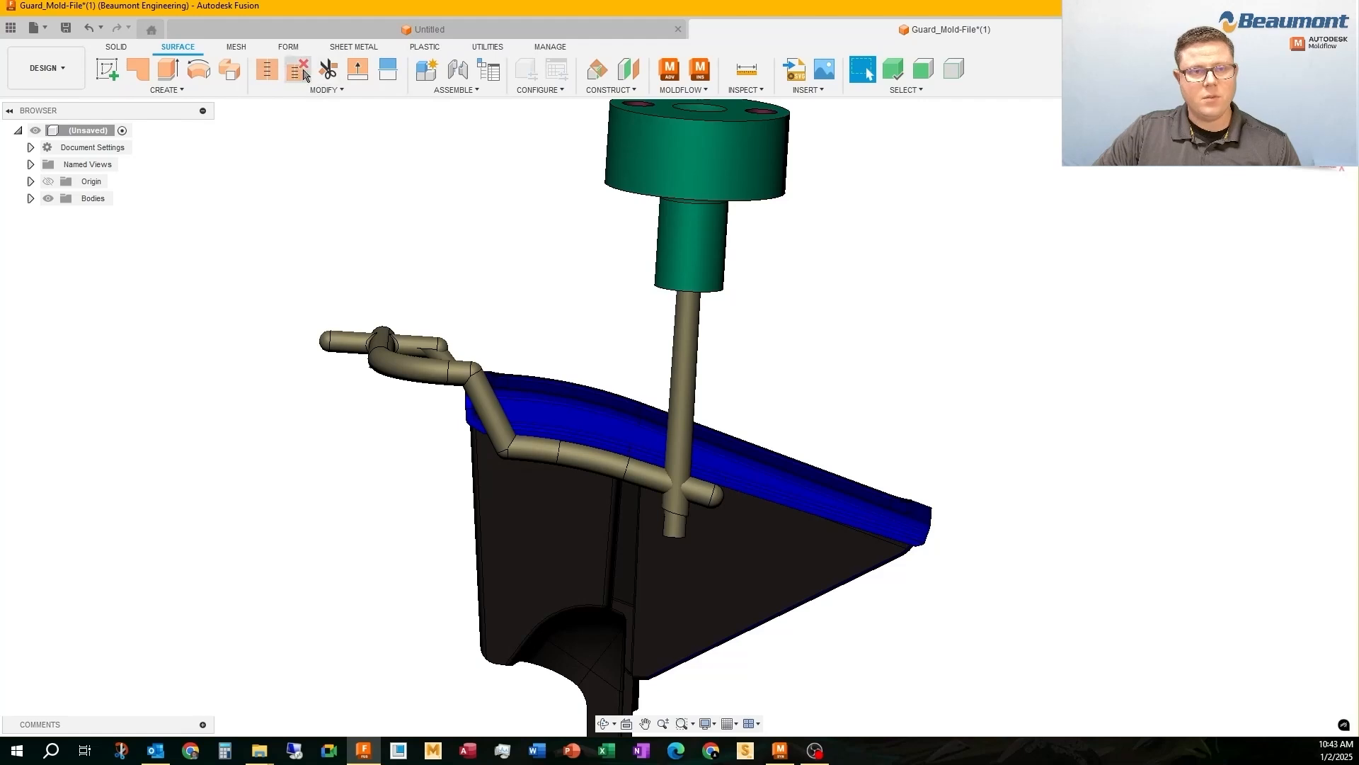
Unstitch the sprue bushing body into separate surfaces
{"action": "left_click", "coordinate": [304, 74]}
{"action": "left_click", "coordinate": [761, 131]}
{"action": "left_click", "coordinate": [1277, 266]}
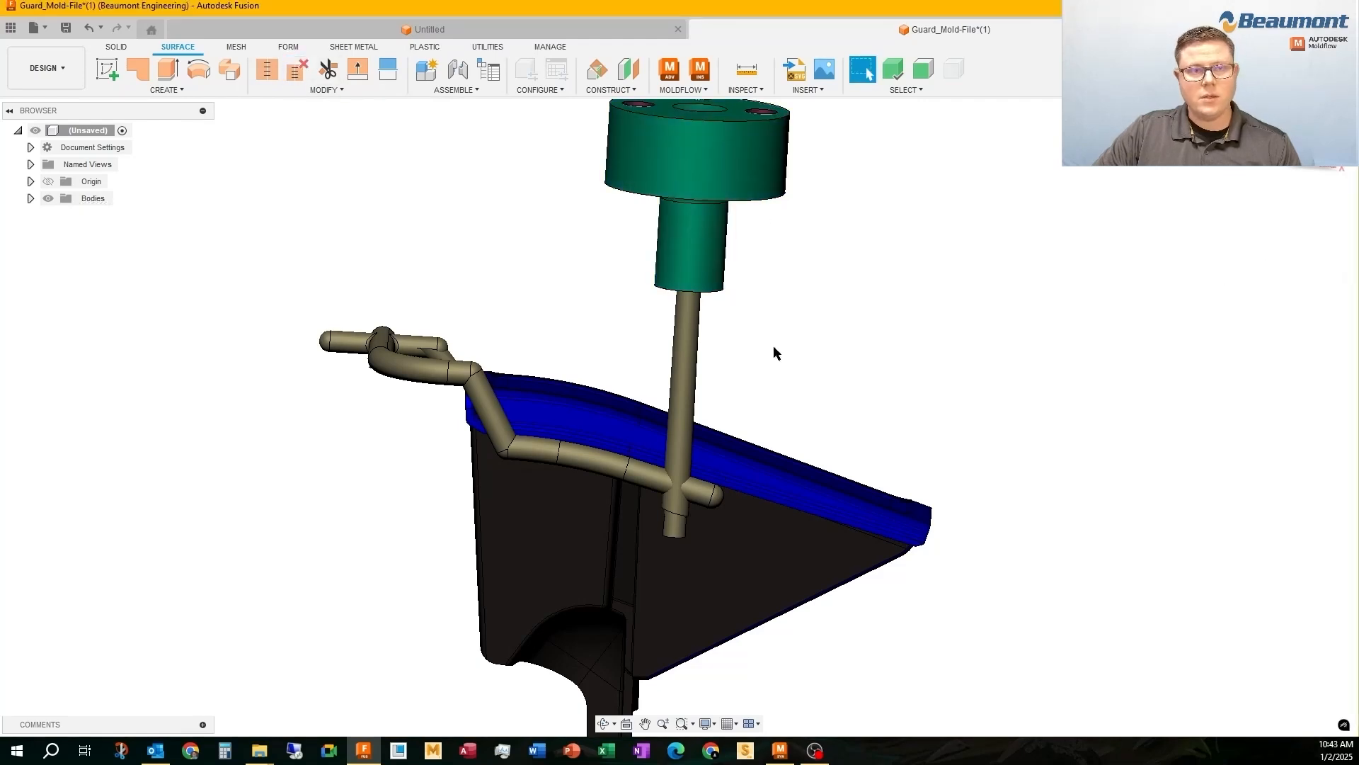
Delete the outer surfaces of the sprue bushing's head
{"action": "scroll", "coordinate": [774, 353], "scroll_direction": "down", "scroll_amount": 3}
{"action": "scroll", "coordinate": [666, 322], "scroll_direction": "up", "scroll_amount": 3}
{"action": "left_click_drag", "start_coordinate": [805, 317], "coordinate": [693, 142]}
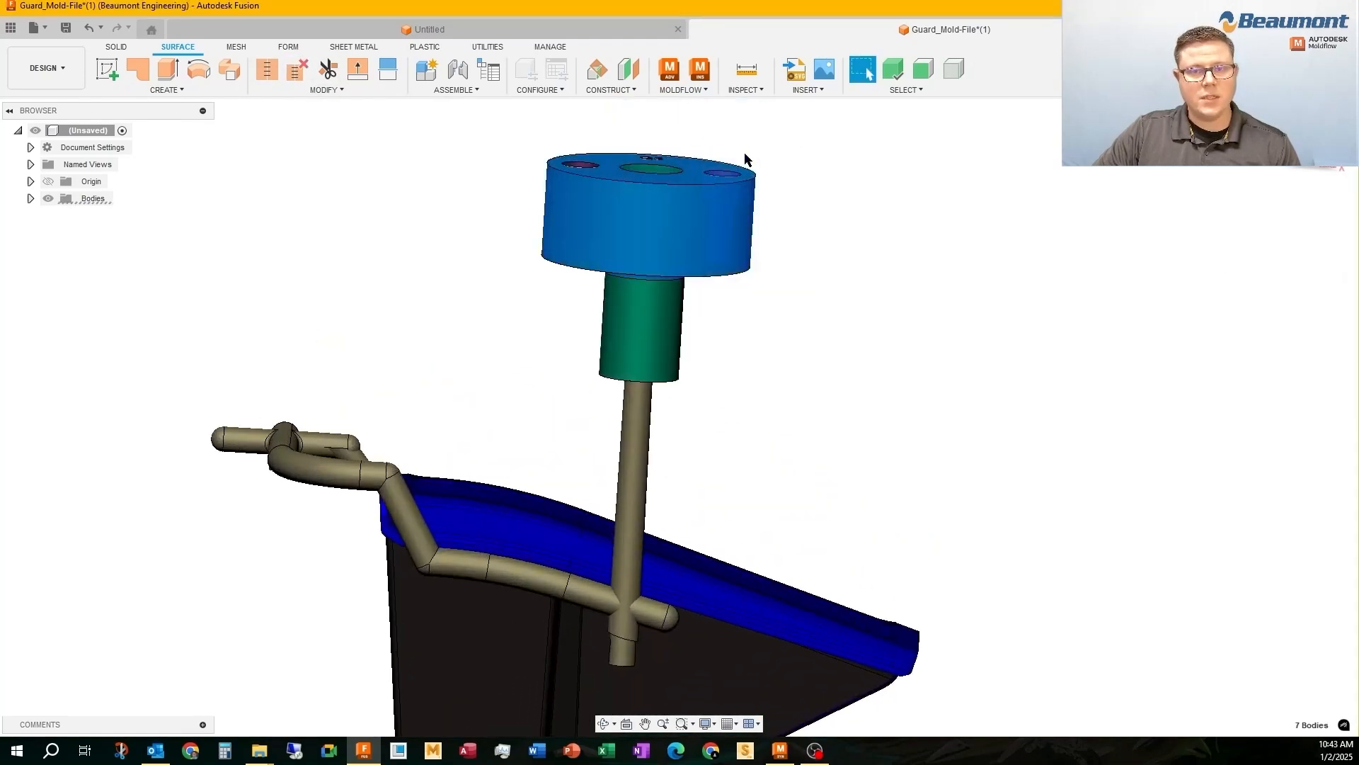
{"action": "right_click", "coordinate": [745, 158]}
{"action": "left_click", "coordinate": [699, 144]}
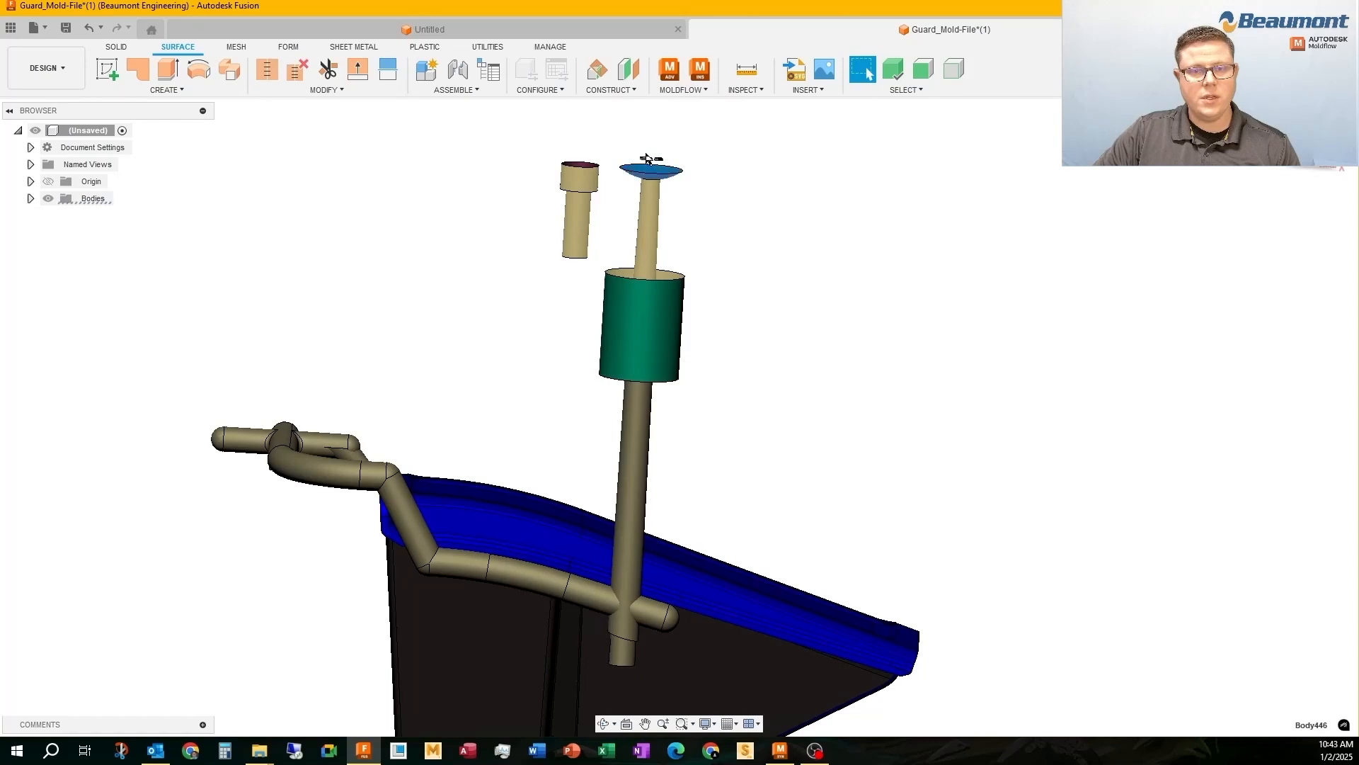
Delete the bushing's remaining recess, screw-hole and outer cylinder surfaces, keeping only the tapered sprue bore surface
{"action": "scroll", "coordinate": [646, 157], "scroll_direction": "up", "scroll_amount": 3}
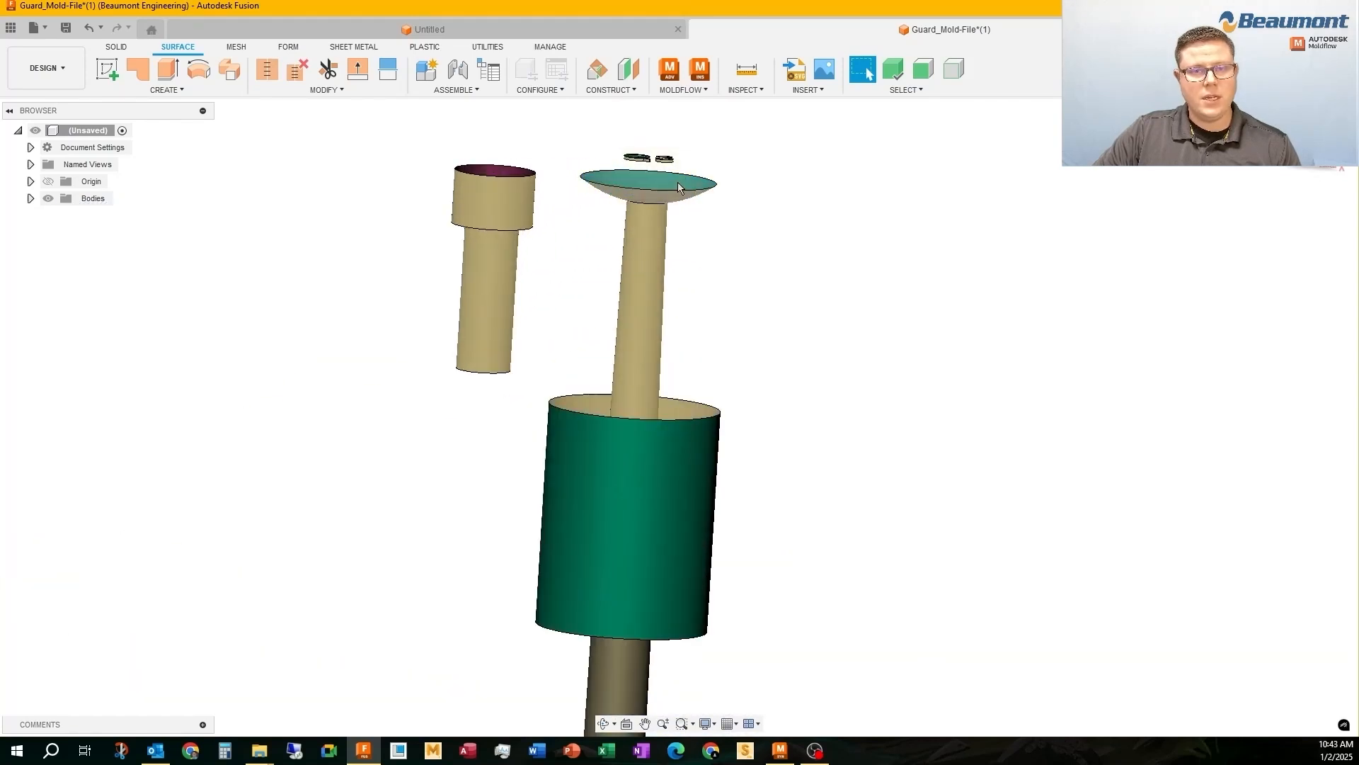
{"action": "key", "text": "Delete"}
{"action": "left_click_drag", "start_coordinate": [529, 383], "coordinate": [411, 159]}
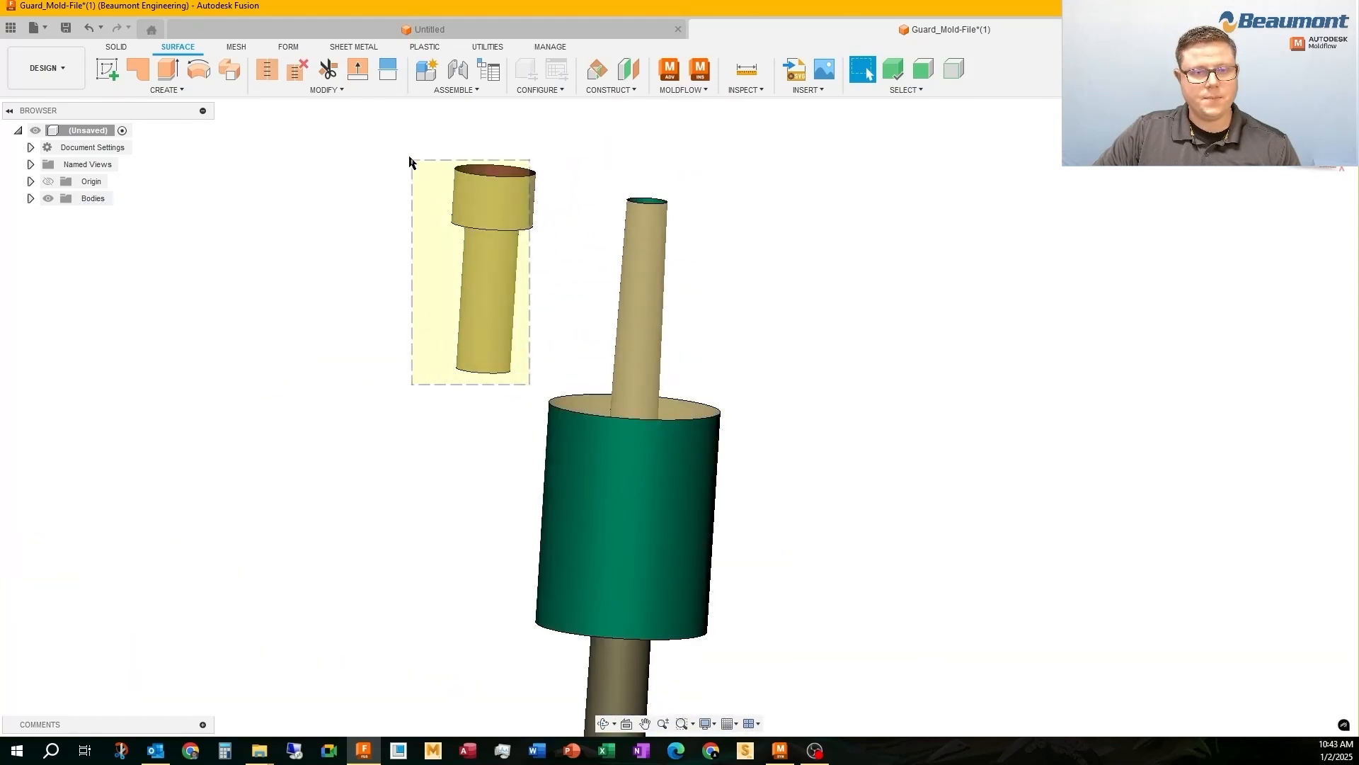
{"action": "key", "text": "Delete"}
{"action": "left_click", "coordinate": [576, 492]}
{"action": "key", "text": "Delete"}
{"action": "left_click", "coordinate": [569, 624]}
{"action": "key", "text": "Delete"}
{"action": "scroll", "coordinate": [476, 347], "scroll_direction": "down", "scroll_amount": 2}
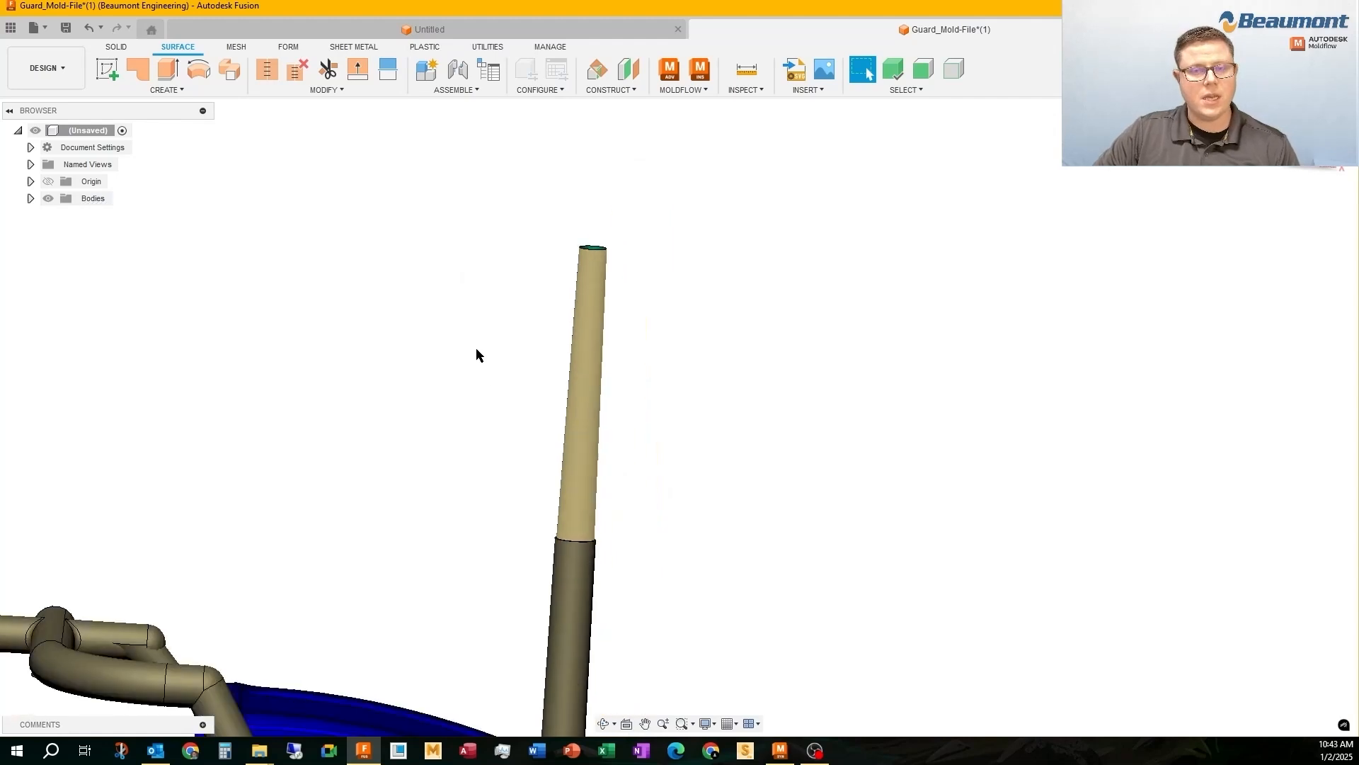
Patch the open circular edge at the upper end of the sprue surface as a new body
{"action": "scroll", "coordinate": [599, 338], "scroll_direction": "down", "scroll_amount": 3}
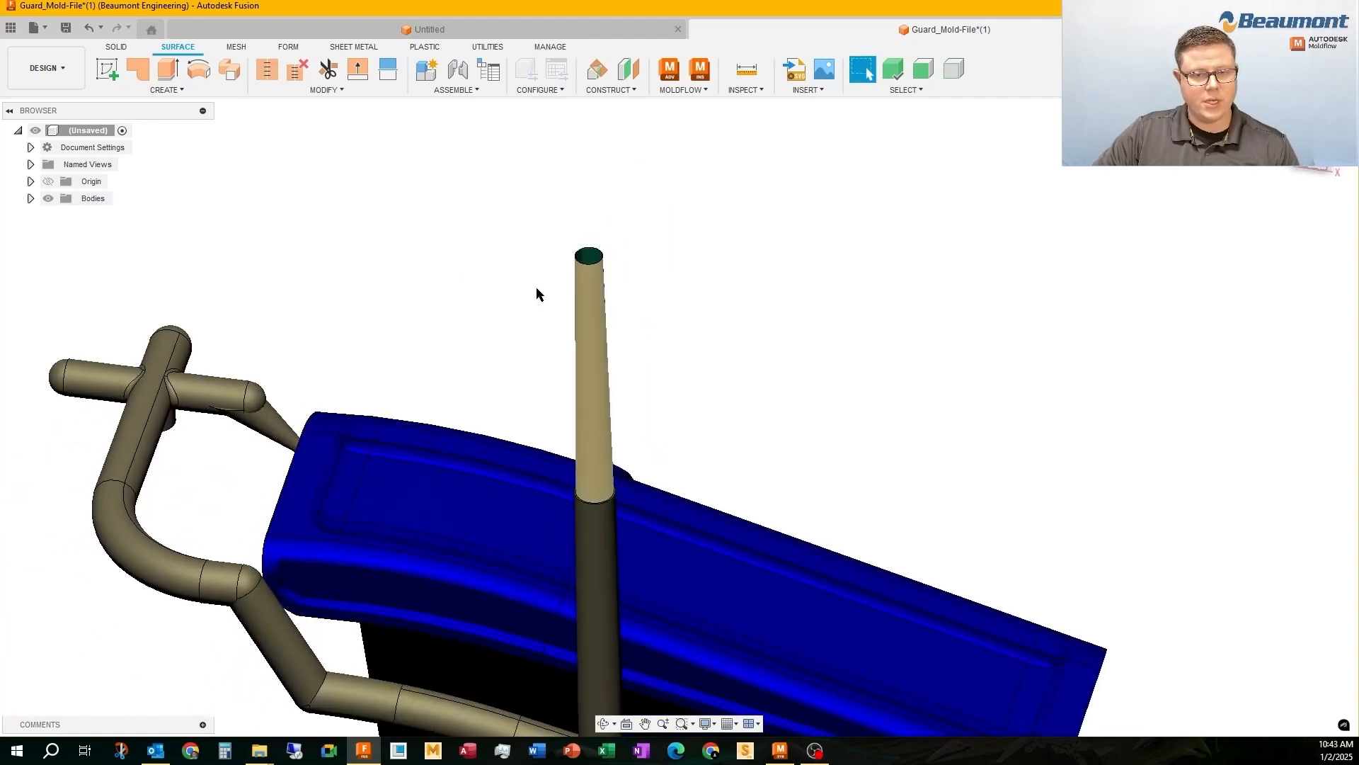
{"action": "middle_click_drag", "start_coordinate": [537, 291], "coordinate": [213, 127], "text": "shift"}
{"action": "left_click", "coordinate": [139, 73]}
{"action": "left_click", "coordinate": [549, 200]}
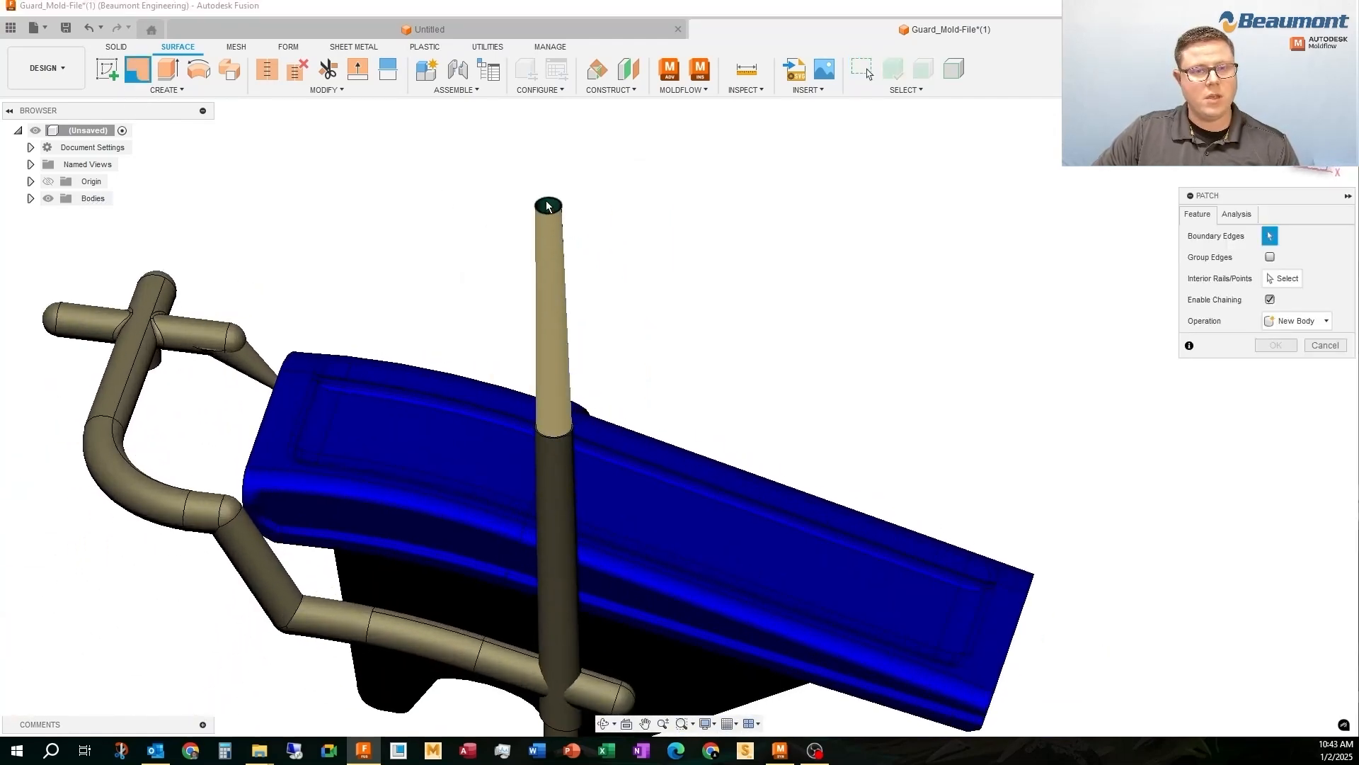
{"action": "left_click", "coordinate": [1275, 410]}
Patch the open circular edge at the lower end of the sprue, where it meets the runner, as a new body
{"action": "left_click", "coordinate": [140, 74]}
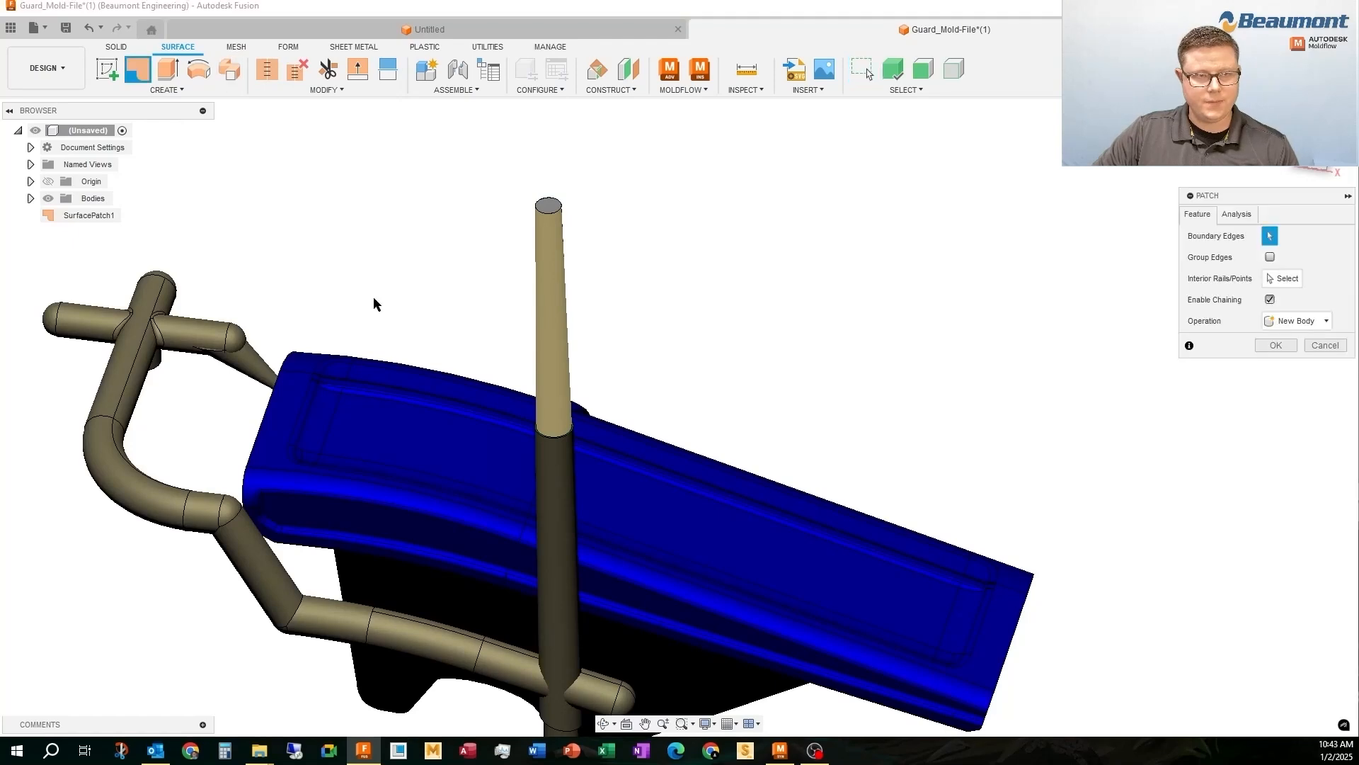
{"action": "scroll", "coordinate": [533, 428], "scroll_direction": "up", "scroll_amount": 5}
{"action": "left_click", "coordinate": [531, 440]}
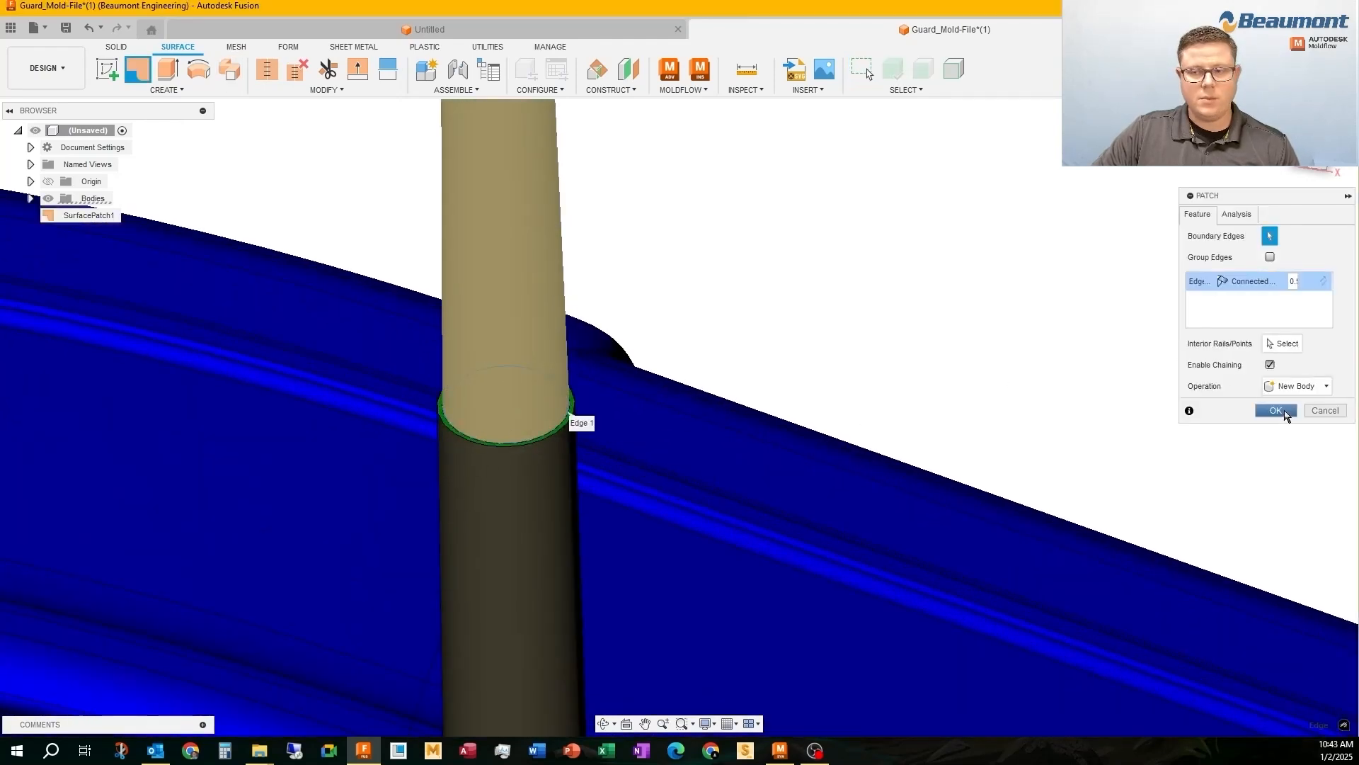
{"action": "left_click", "coordinate": [1275, 409]}
{"action": "key", "text": "F6"}
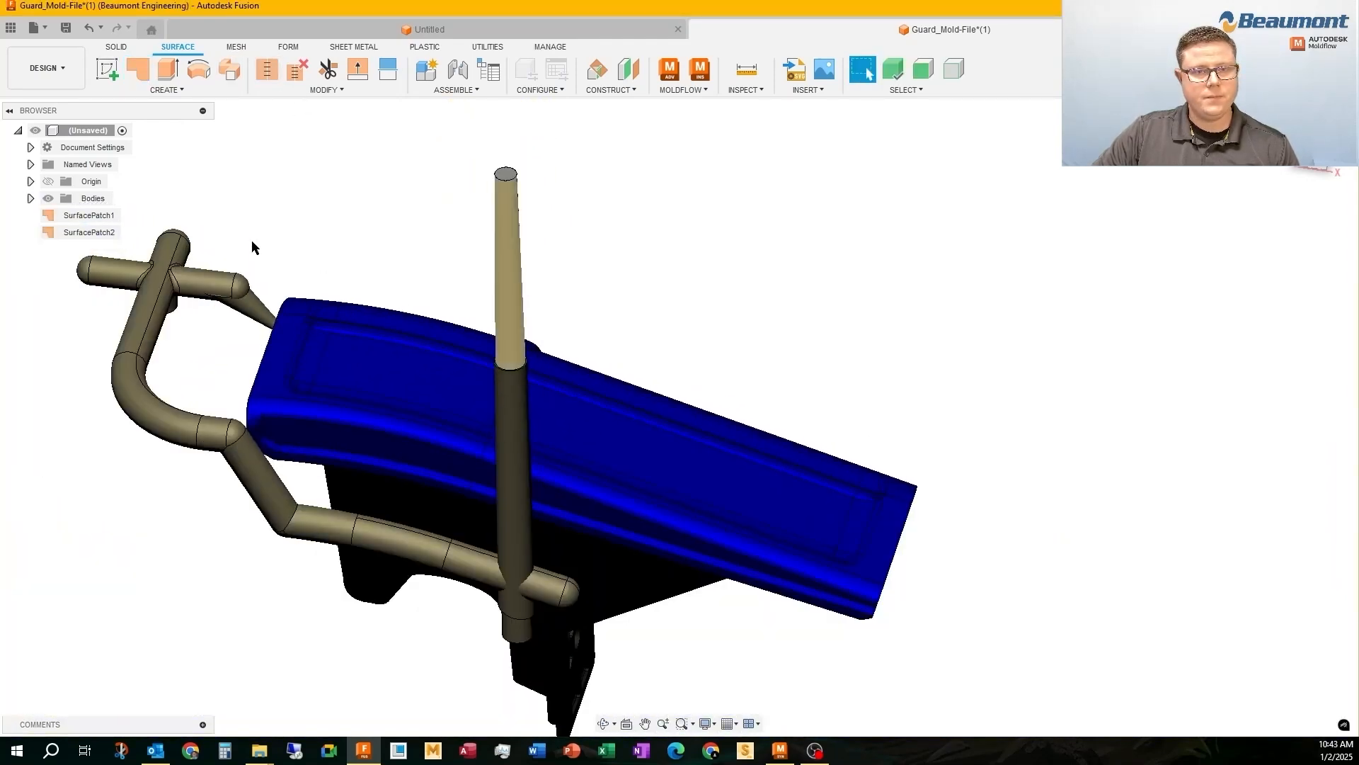
Stitch the tapered sprue surface and its two end patches into one solid body
{"action": "left_click", "coordinate": [266, 69]}
{"action": "left_click_drag", "start_coordinate": [407, 136], "coordinate": [614, 412]}
{"action": "left_click", "coordinate": [1275, 444]}
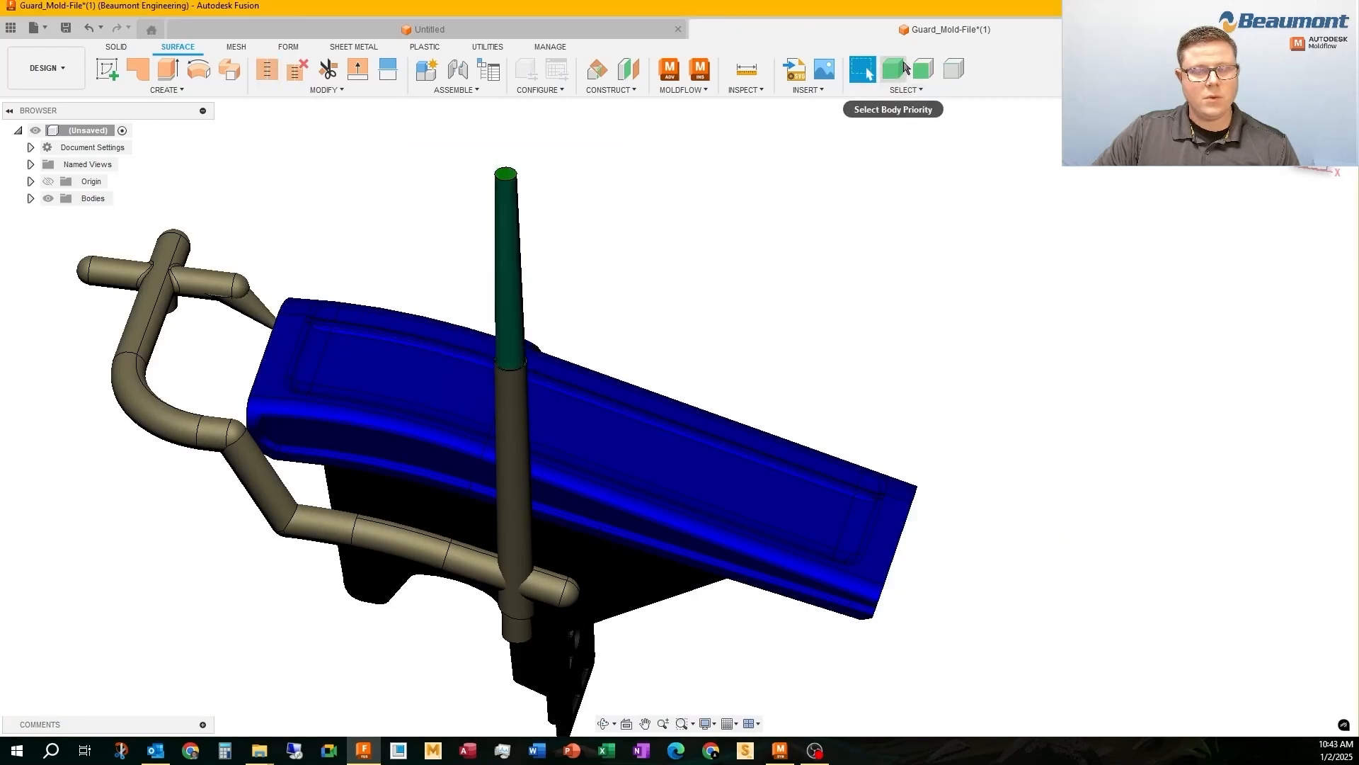
Try to delete the engraved text, logo and two circle faces on the part's inner wall with the surface tools
{"action": "left_click", "coordinate": [510, 225]}
{"action": "left_click", "coordinate": [923, 70]}
{"action": "middle_click_drag", "start_coordinate": [737, 453], "coordinate": [611, 301], "text": "shift"}
{"action": "scroll", "coordinate": [610, 301], "scroll_direction": "down", "scroll_amount": 2}
{"action": "scroll", "coordinate": [641, 446], "scroll_direction": "up", "scroll_amount": 3}
{"action": "left_click_drag", "start_coordinate": [600, 320], "coordinate": [755, 575]}
{"action": "middle_click_drag", "start_coordinate": [701, 388], "coordinate": [708, 458], "text": "shift"}
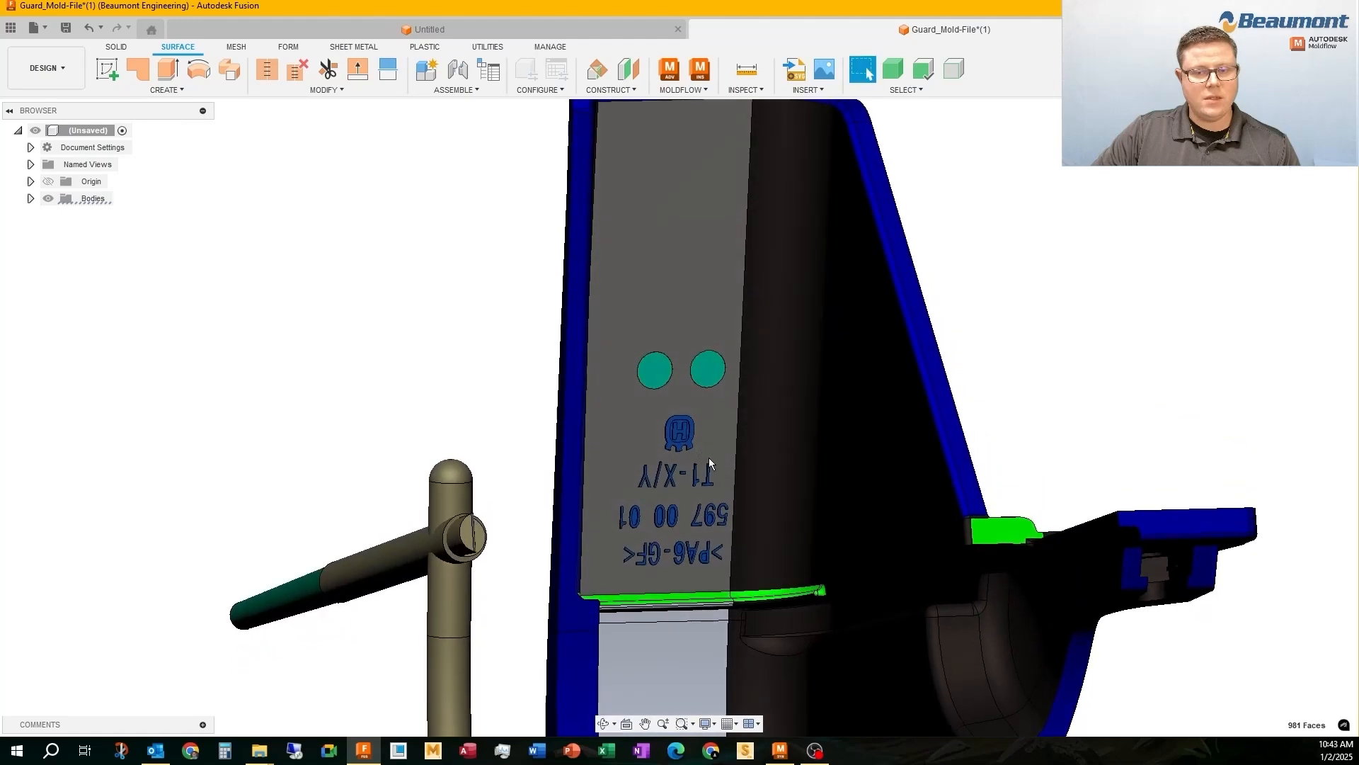
{"action": "key", "text": "Escape"}
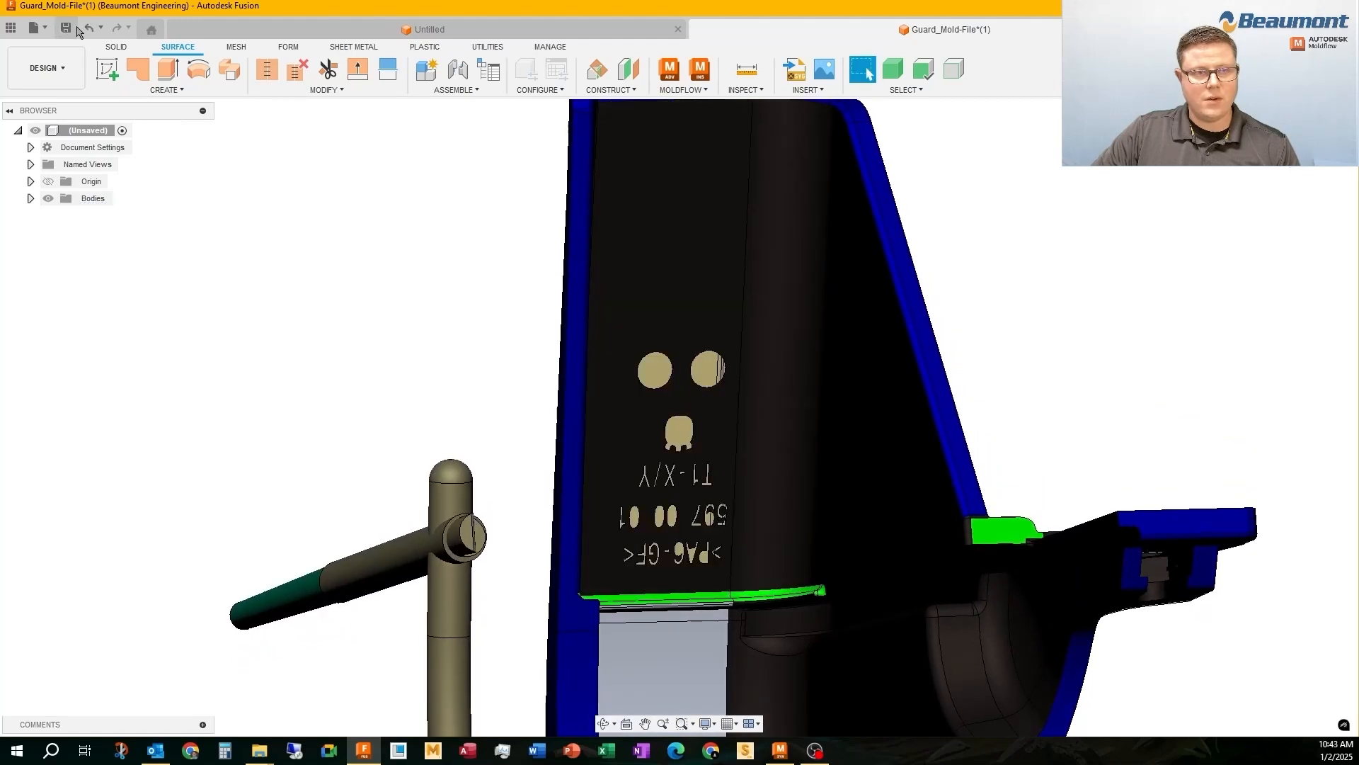
Delete the engraved text, logo and two circle faces on the part's inner wall with the solid modelling tools
{"action": "left_click", "coordinate": [114, 49]}
{"action": "middle_click_drag", "start_coordinate": [622, 337], "coordinate": [593, 242]}
{"action": "left_click_drag", "start_coordinate": [593, 242], "coordinate": [743, 447]}
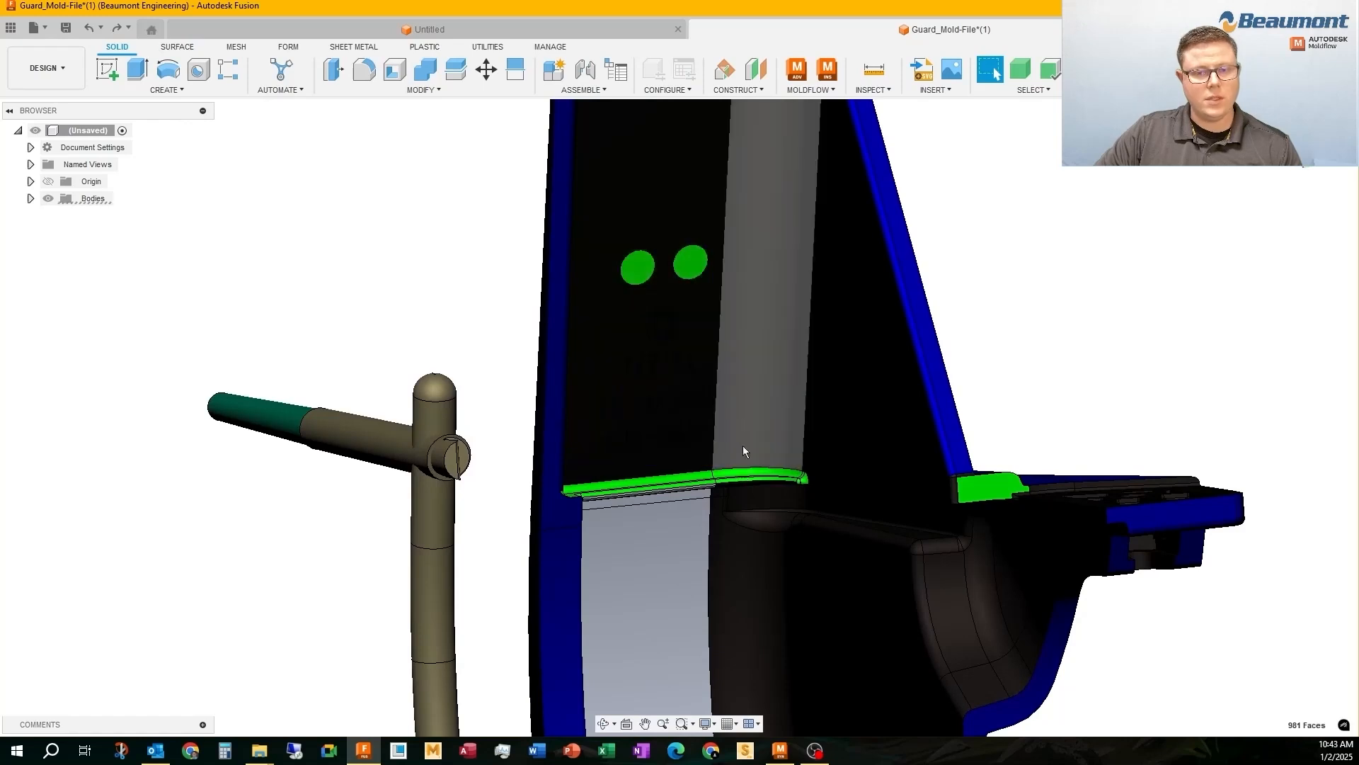
{"action": "middle_click_drag", "start_coordinate": [731, 365], "coordinate": [622, 280], "text": "shift"}
{"action": "right_click", "coordinate": [621, 281]}
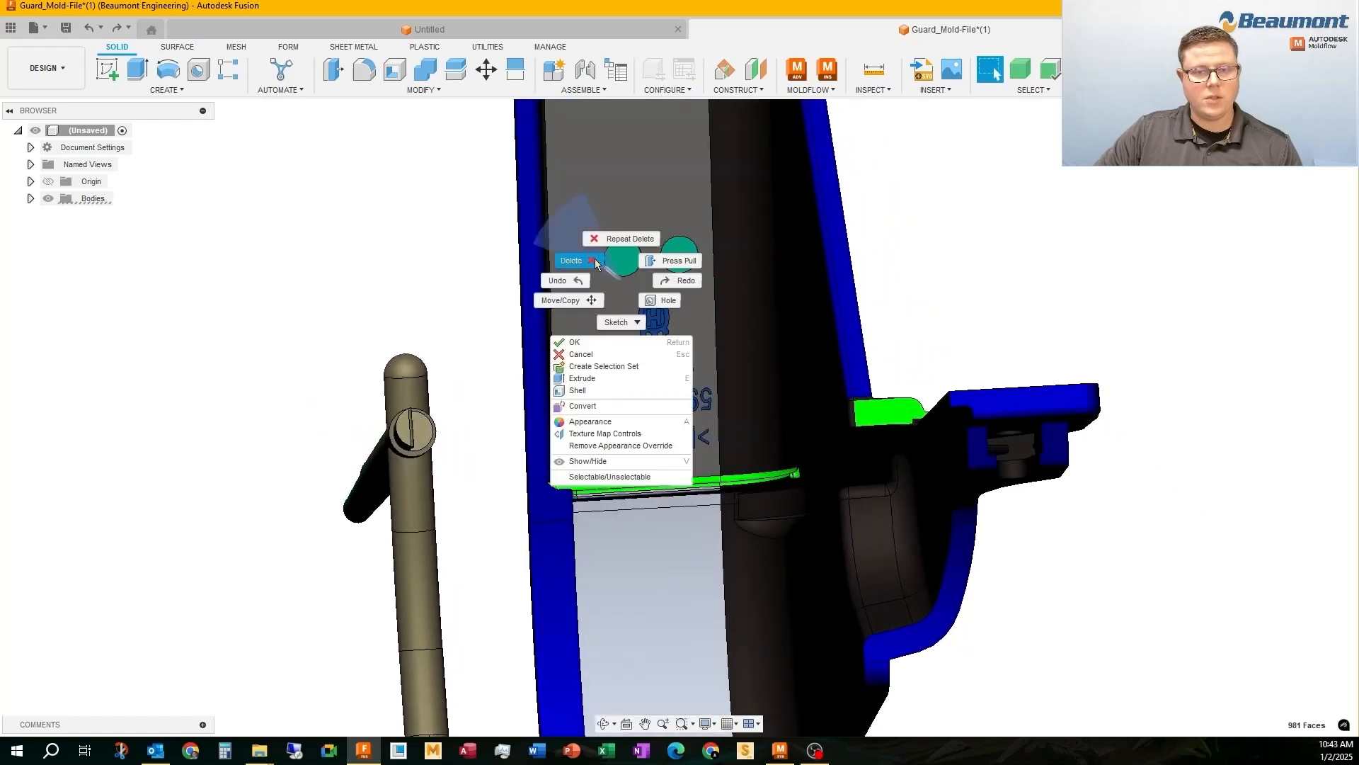
{"action": "left_click", "coordinate": [570, 266]}
Combine the part, runner and sprue into a single body with a join, using the sprue as target and all other bodies as tools
{"action": "scroll", "coordinate": [405, 243], "scroll_direction": "down", "scroll_amount": 4}
{"action": "middle_click_drag", "start_coordinate": [520, 231], "coordinate": [483, 337], "text": "shift"}
{"action": "left_click", "coordinate": [424, 76]}
{"action": "scroll", "coordinate": [599, 409], "scroll_direction": "down", "scroll_amount": 3}
{"action": "left_click", "coordinate": [525, 214]}
{"action": "scroll", "coordinate": [440, 378], "scroll_direction": "down", "scroll_amount": 3}
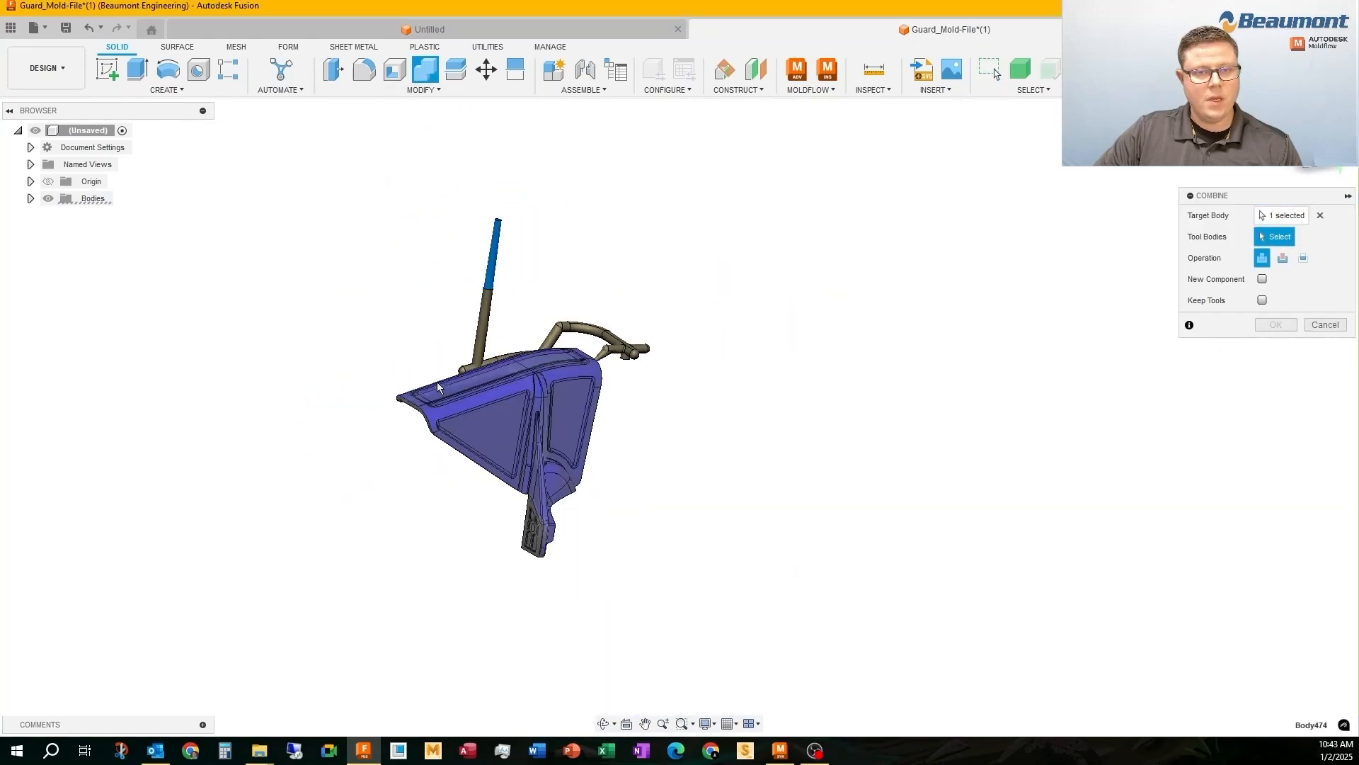
{"action": "left_click_drag", "start_coordinate": [324, 170], "coordinate": [723, 641]}
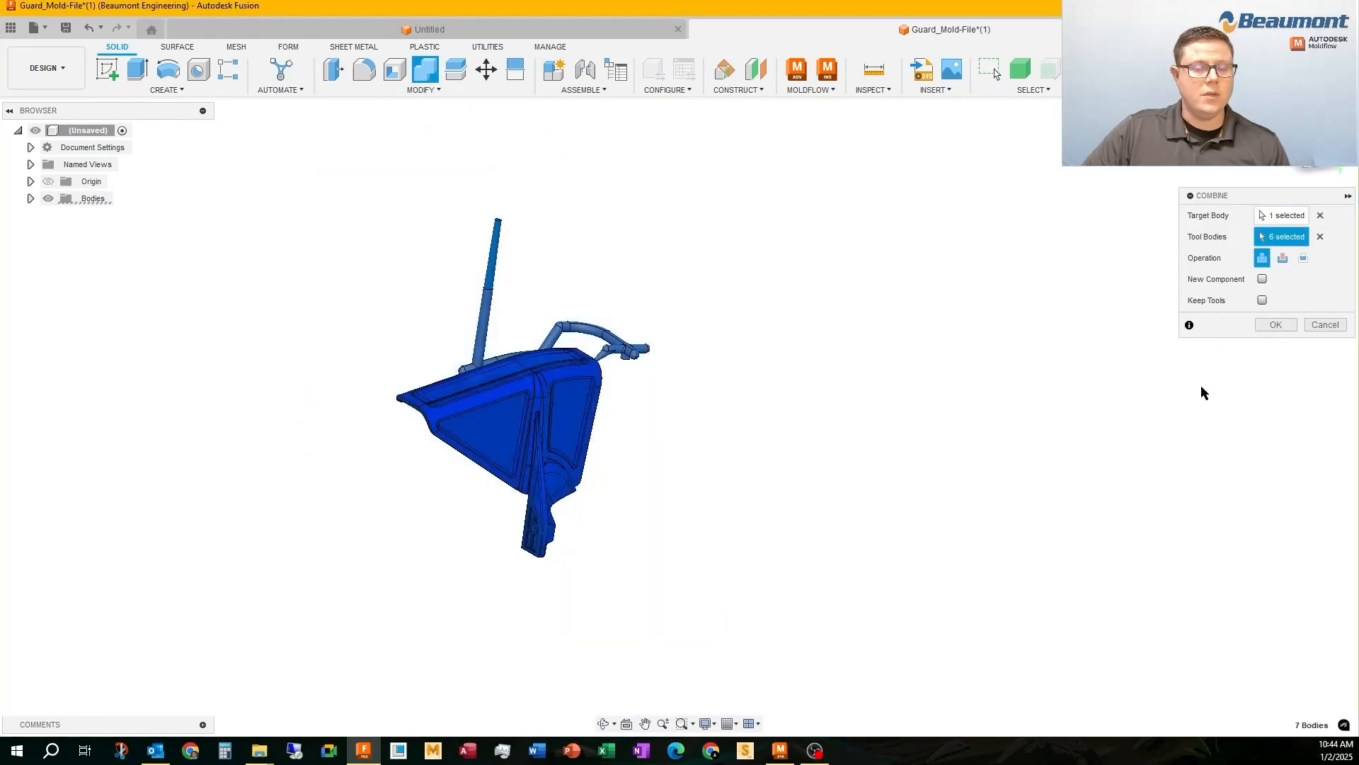
{"action": "left_click", "coordinate": [1275, 324]}
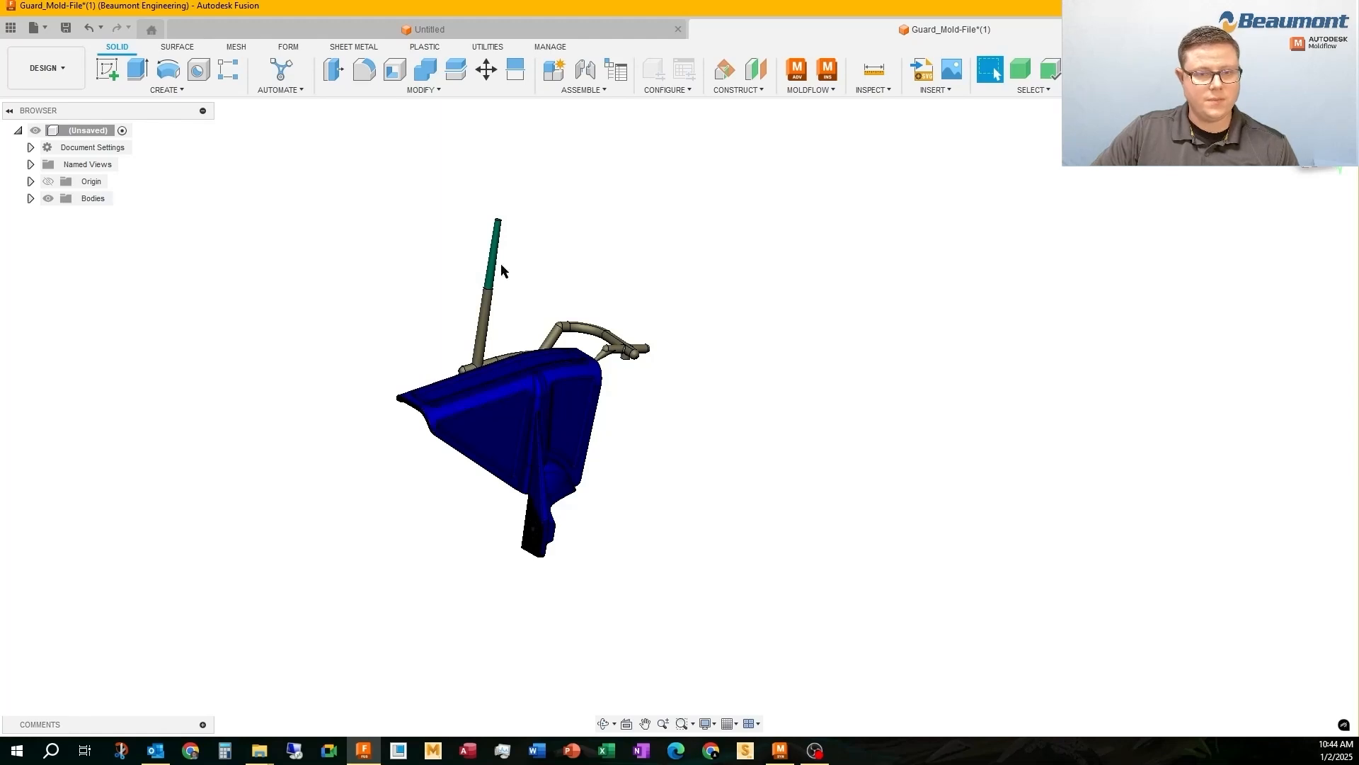
{"action": "left_click", "coordinate": [1025, 69]}
{"action": "left_click", "coordinate": [545, 429]}
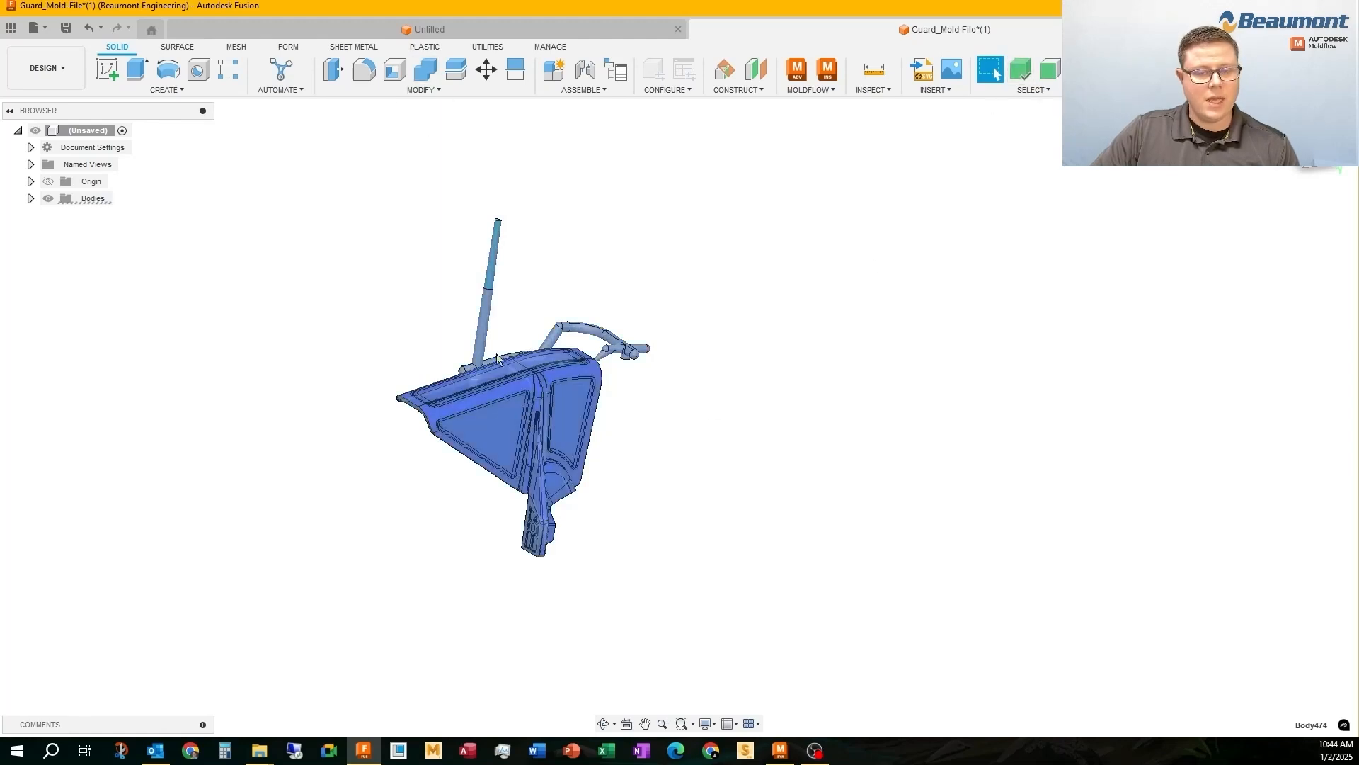
{"action": "middle_click_drag", "start_coordinate": [495, 354], "coordinate": [489, 389], "text": "shift"}
{"action": "key", "text": "Escape"}
Export the combined model as a STEP file named Guard_Part-Runner into the Guard folder
{"action": "left_click", "coordinate": [35, 28]}
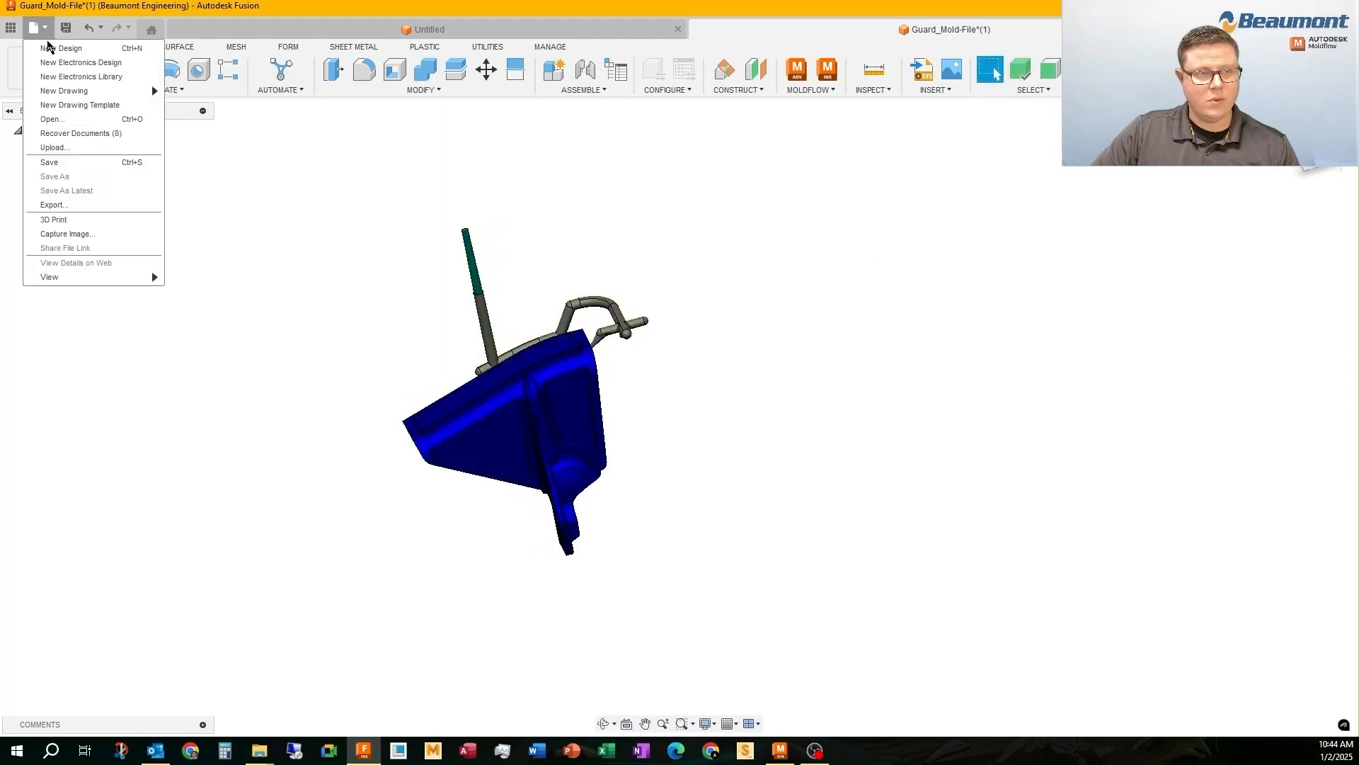
{"action": "left_click", "coordinate": [52, 206]}
{"action": "left_click", "coordinate": [913, 312]}
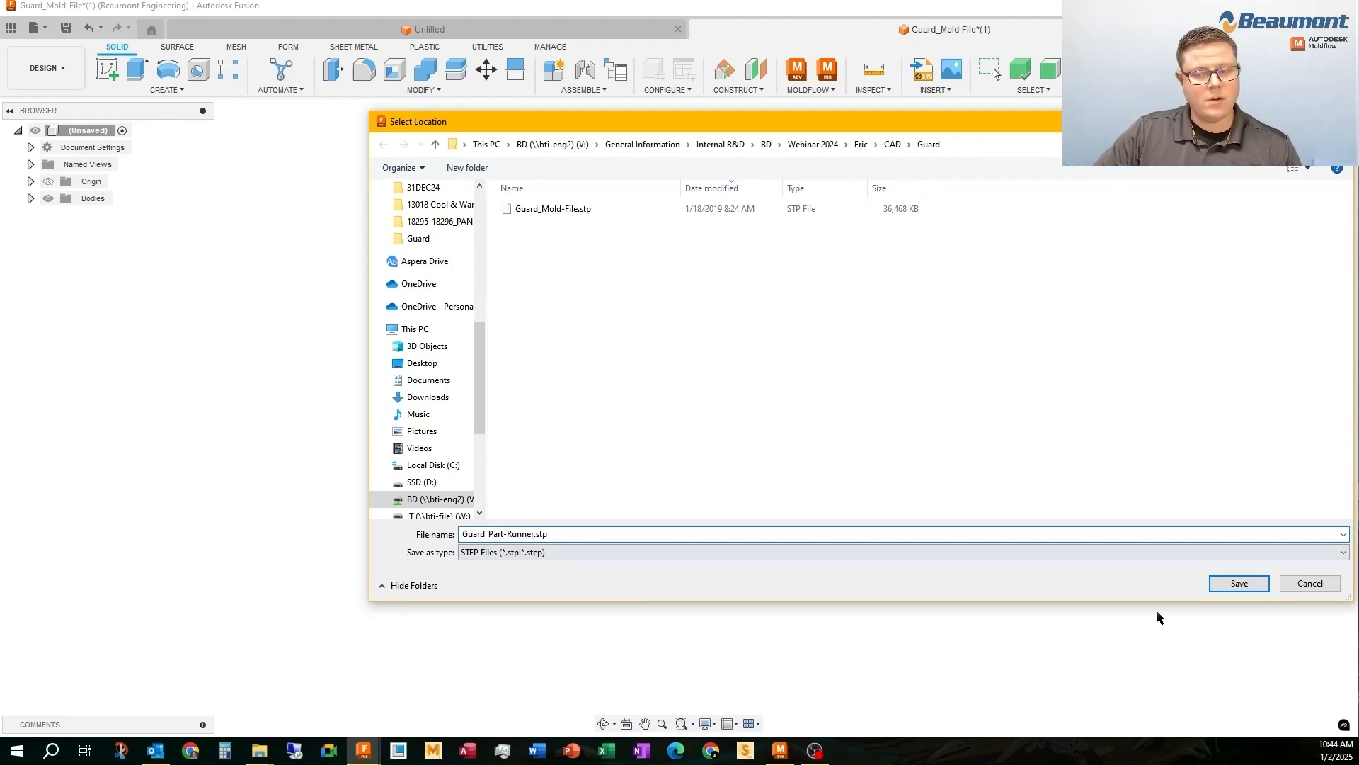
{"action": "left_click", "coordinate": [1239, 583]}
{"action": "left_click", "coordinate": [895, 401]}
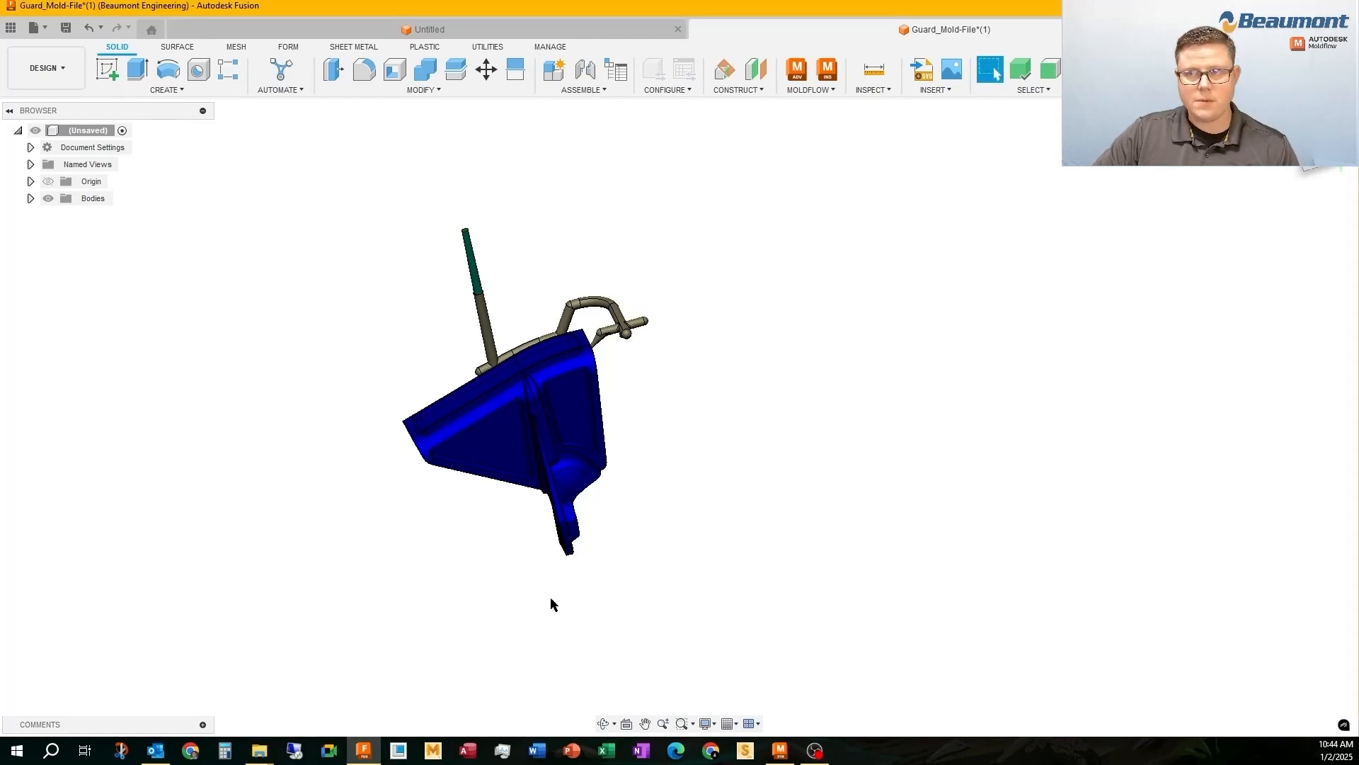
Switch to Moldflow Insight and import Guard_Part-Runner.step into the 16JAN25 folder with the Dual Domain mesh type
{"action": "left_click", "coordinate": [779, 755]}
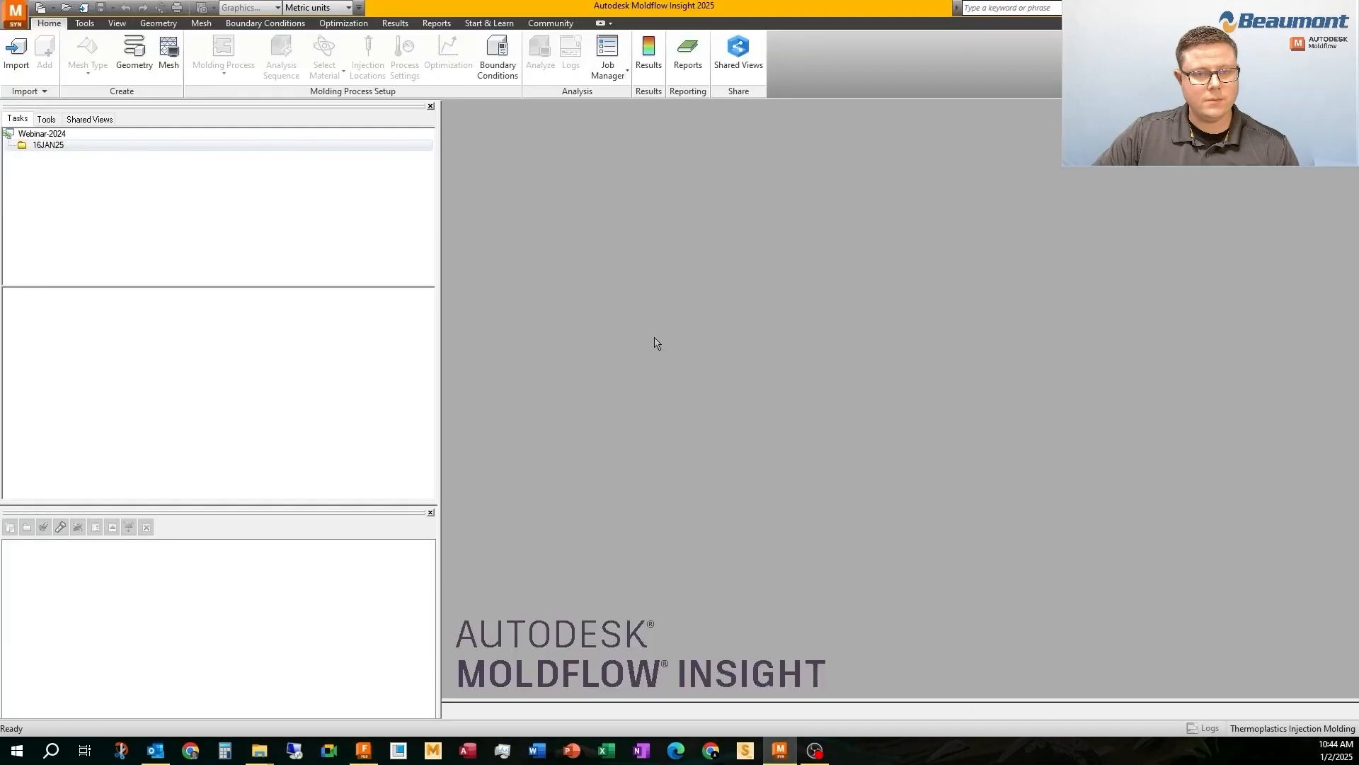
{"action": "left_click", "coordinate": [51, 147]}
{"action": "left_click", "coordinate": [13, 53]}
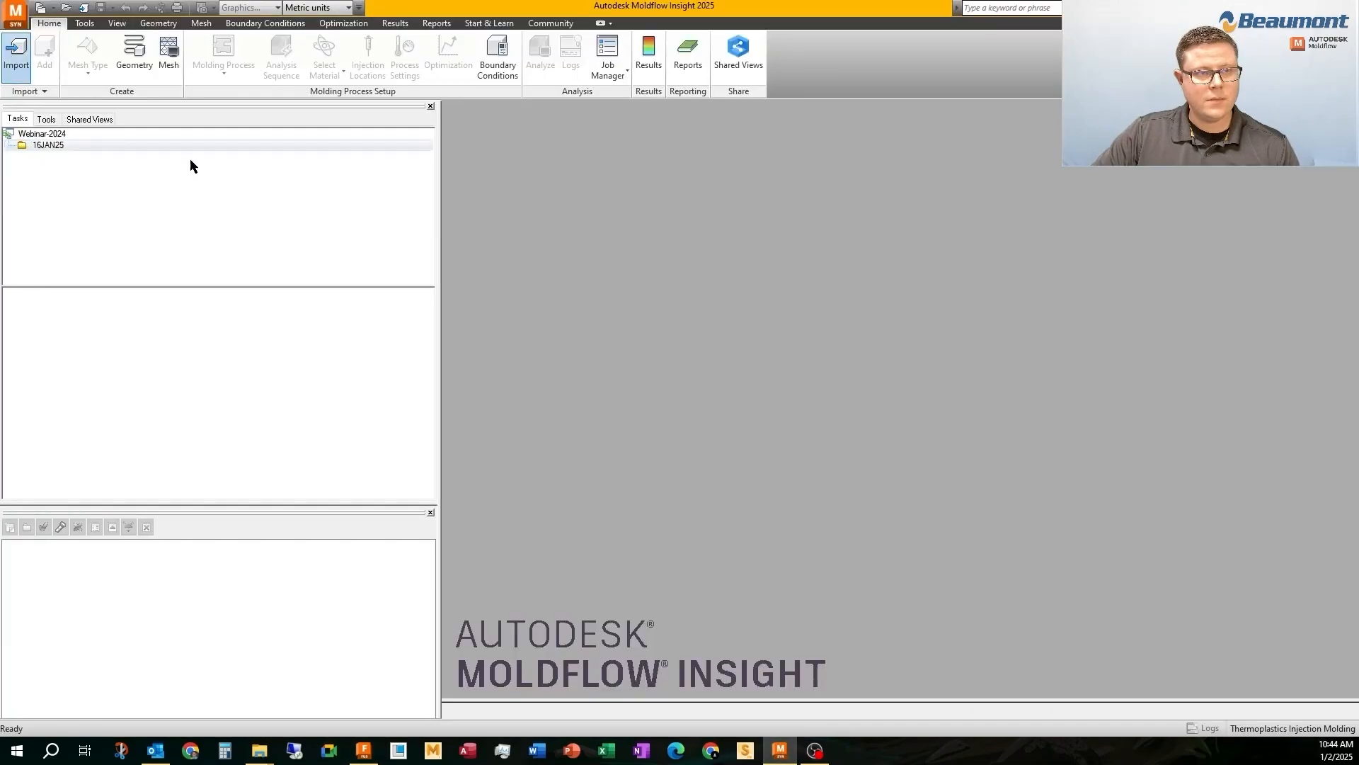
{"action": "left_click", "coordinate": [617, 222]}
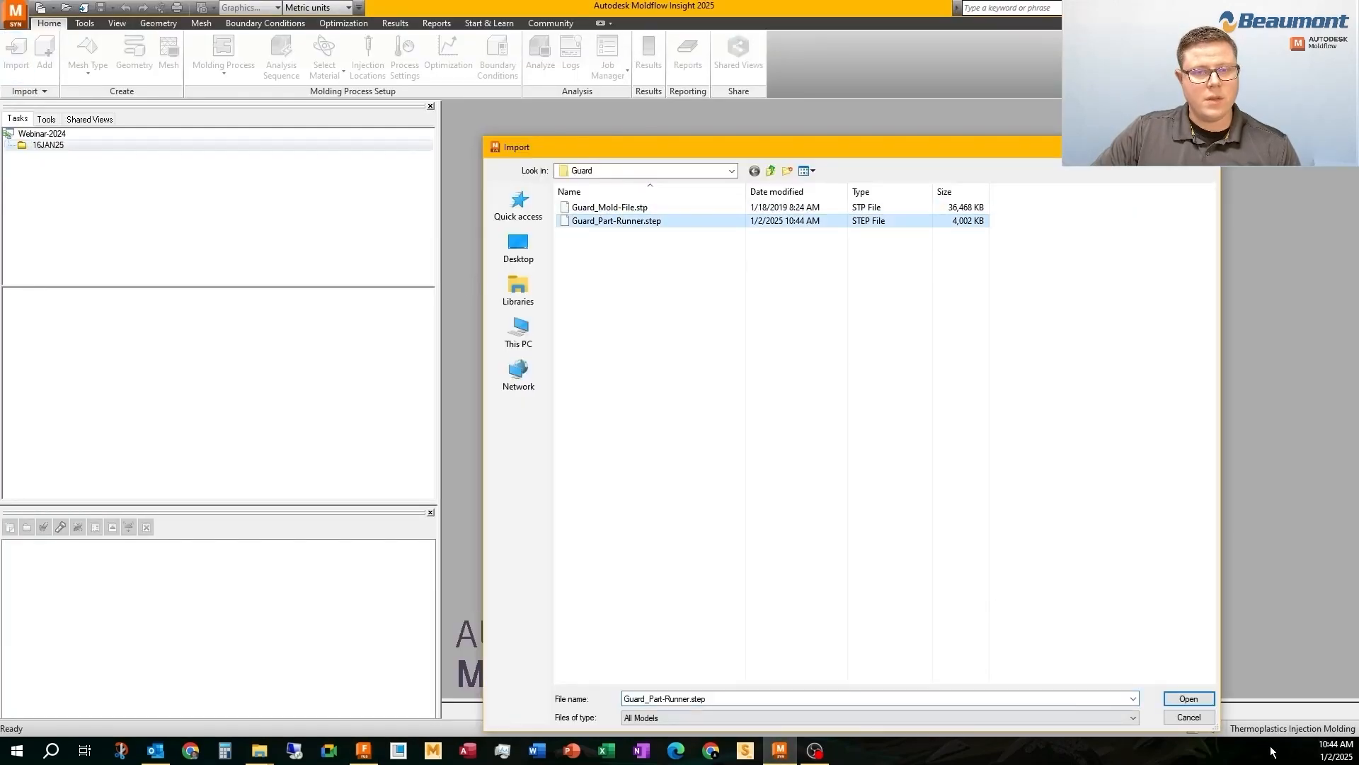
{"action": "left_click", "coordinate": [1190, 699]}
{"action": "left_click", "coordinate": [708, 330]}
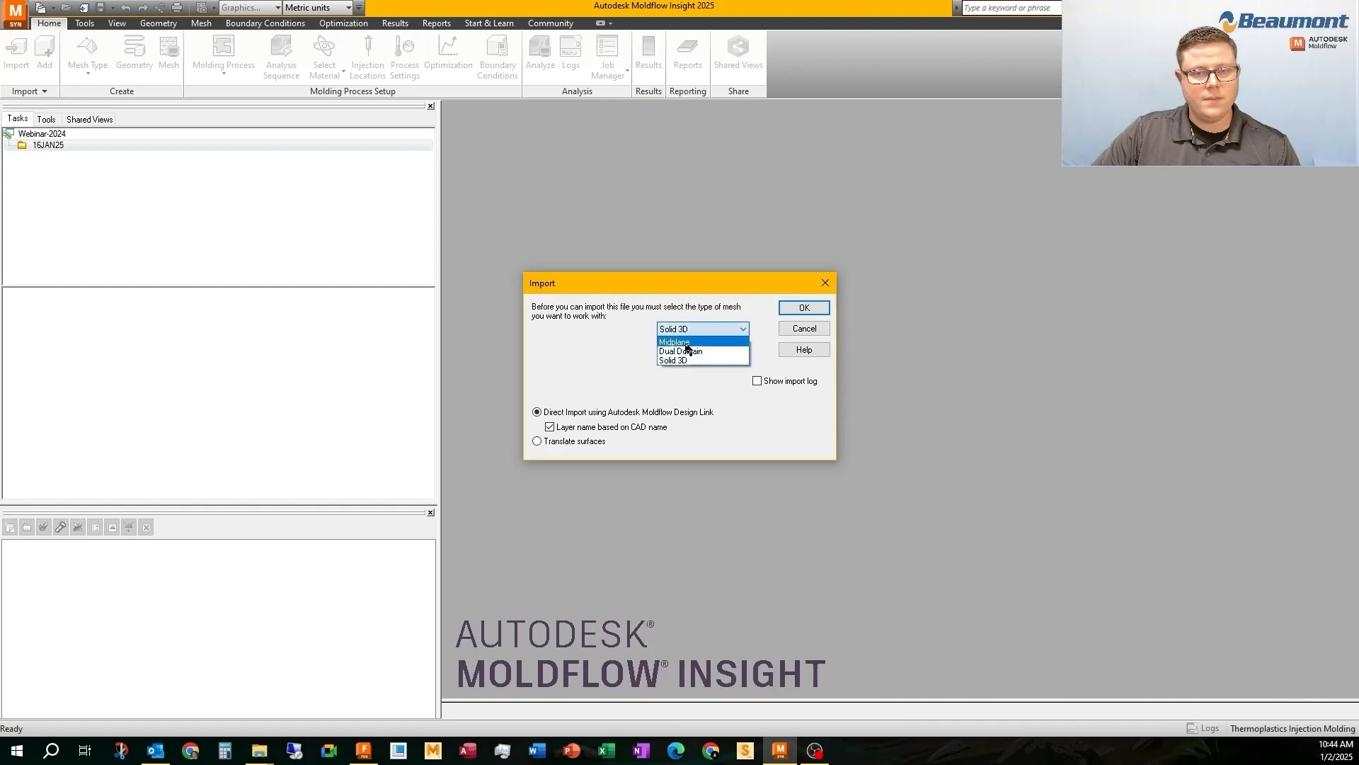
{"action": "left_click", "coordinate": [686, 354]}
{"action": "left_click", "coordinate": [802, 308]}
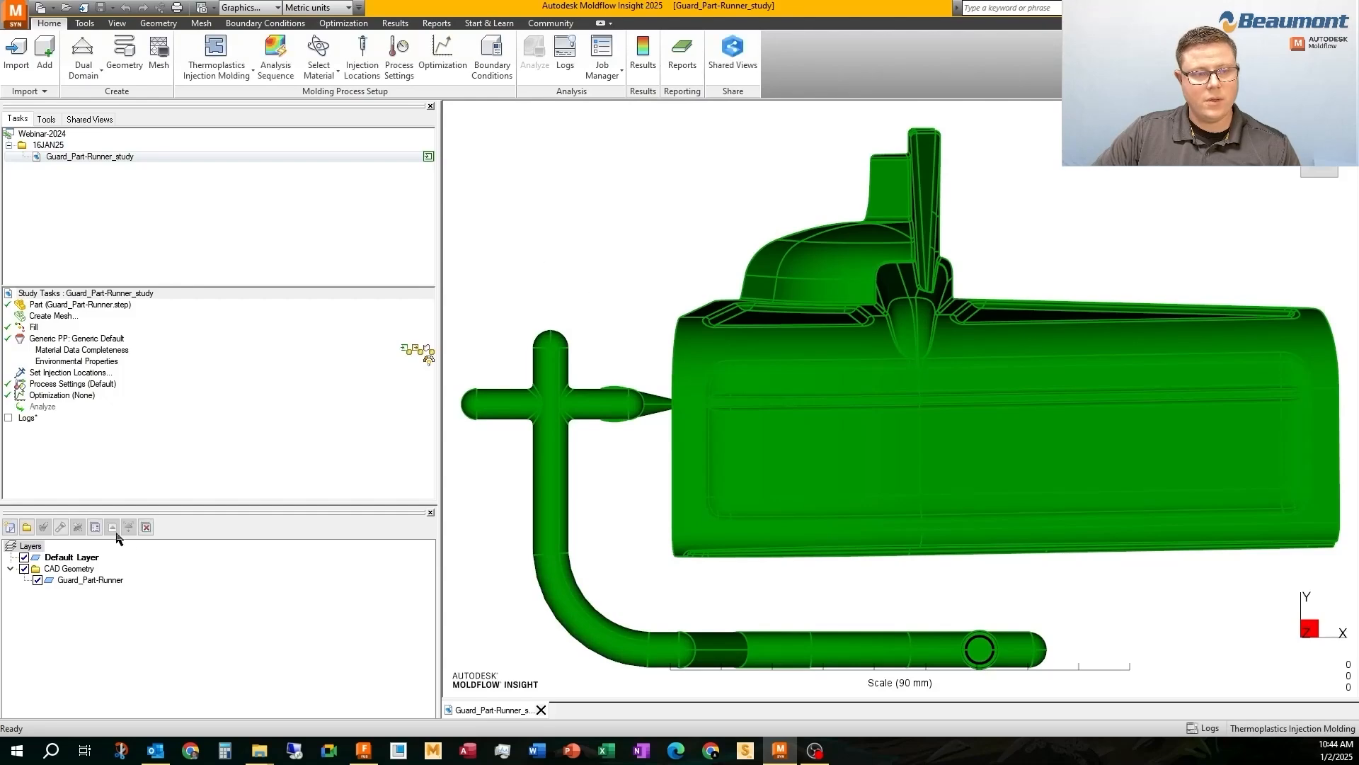
Remove the empty default layer from the Guard_Part-Runner study and inspect the imported geometry
{"action": "left_click", "coordinate": [146, 528]}
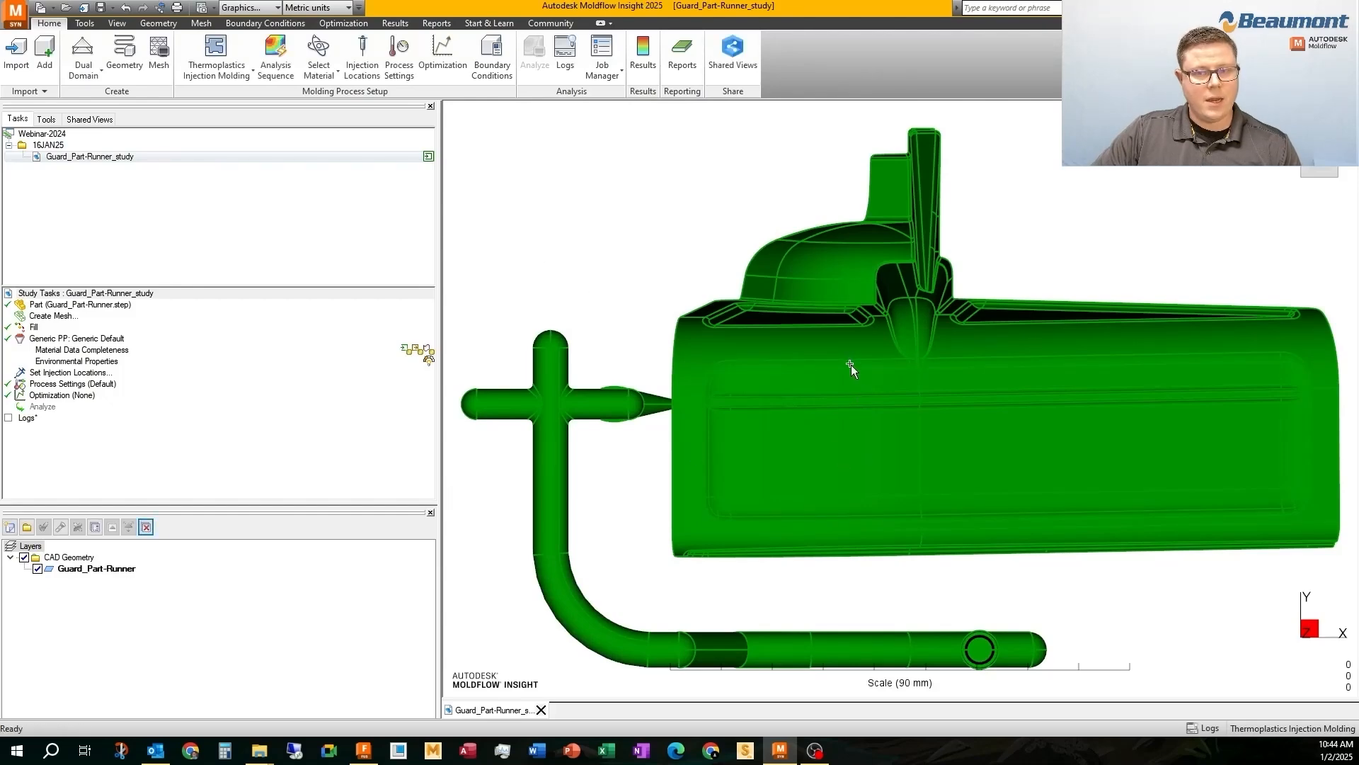
{"action": "mouse_move", "coordinate": [851, 367]}
{"action": "middle_mouse_down"}
{"action": "mouse_move", "coordinate": [821, 340]}
{"action": "mouse_move", "coordinate": [763, 341]}
{"action": "mouse_move", "coordinate": [885, 296]}
{"action": "mouse_move", "coordinate": [697, 347]}
{"action": "middle_mouse_up"}
{"action": "scroll", "coordinate": [698, 347], "scroll_direction": "down", "scroll_amount": 5}
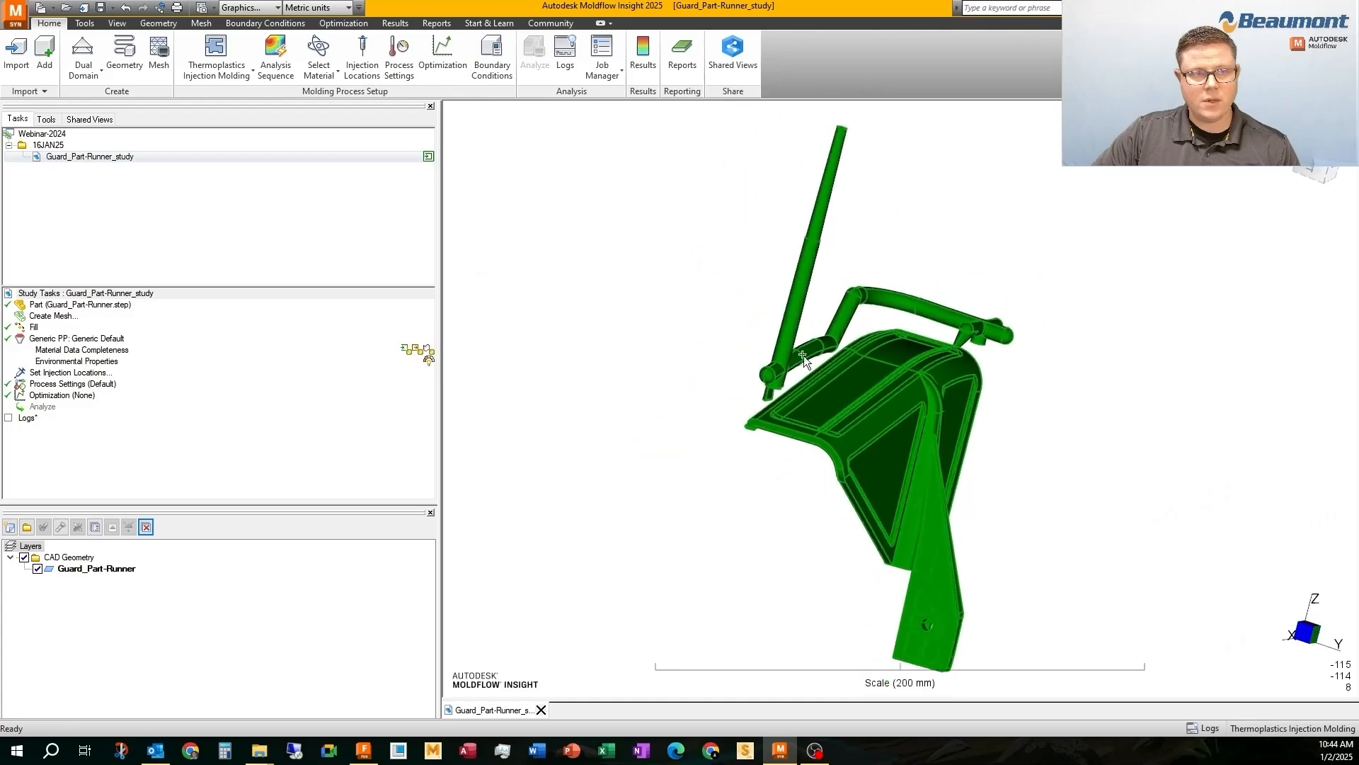
{"action": "mouse_move", "coordinate": [804, 356]}
{"action": "middle_mouse_down"}
{"action": "mouse_move", "coordinate": [707, 258]}
{"action": "mouse_move", "coordinate": [738, 373]}
{"action": "middle_mouse_up"}
{"action": "scroll", "coordinate": [765, 378], "scroll_direction": "up", "scroll_amount": 4}
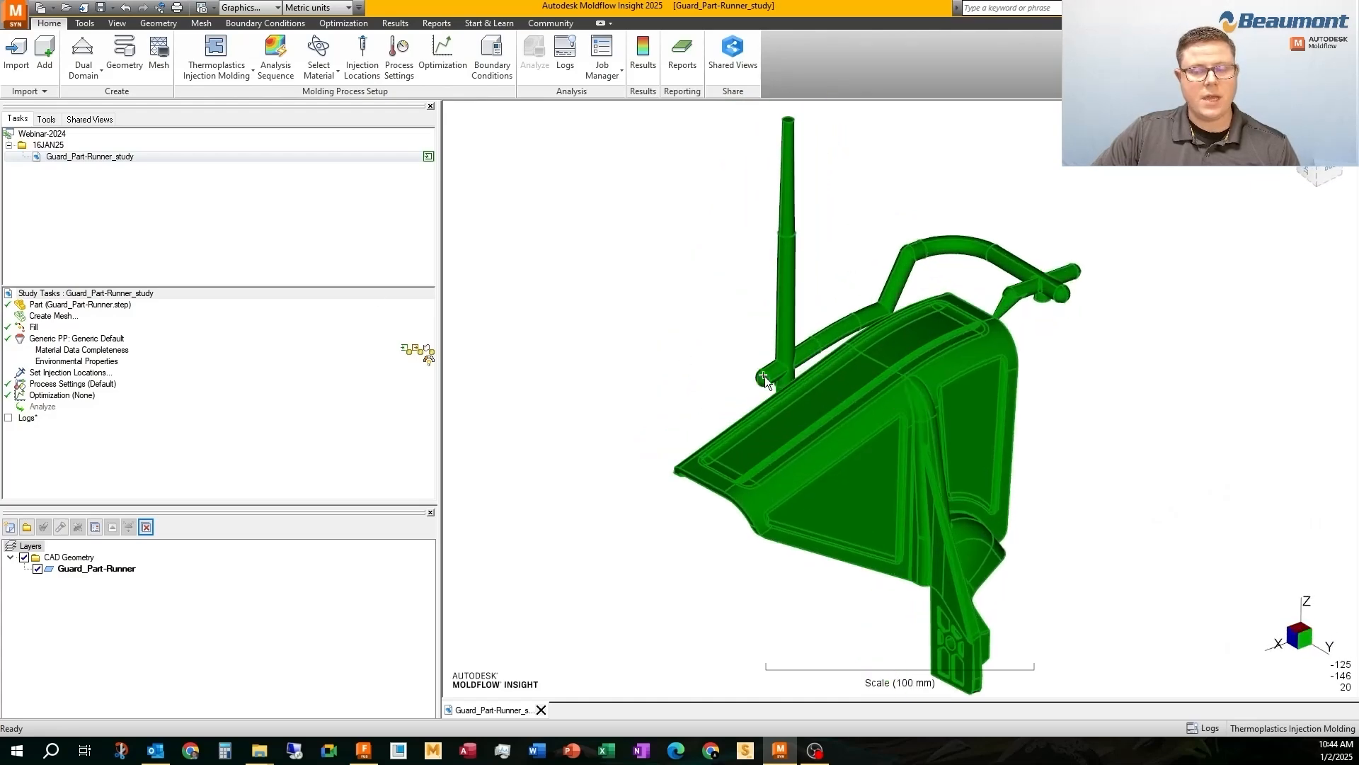
Preview the mesh of the combined guard, runner and sprue at a 1.43 mm global edge length and inspect the node spacing
{"action": "double_click", "coordinate": [418, 316]}
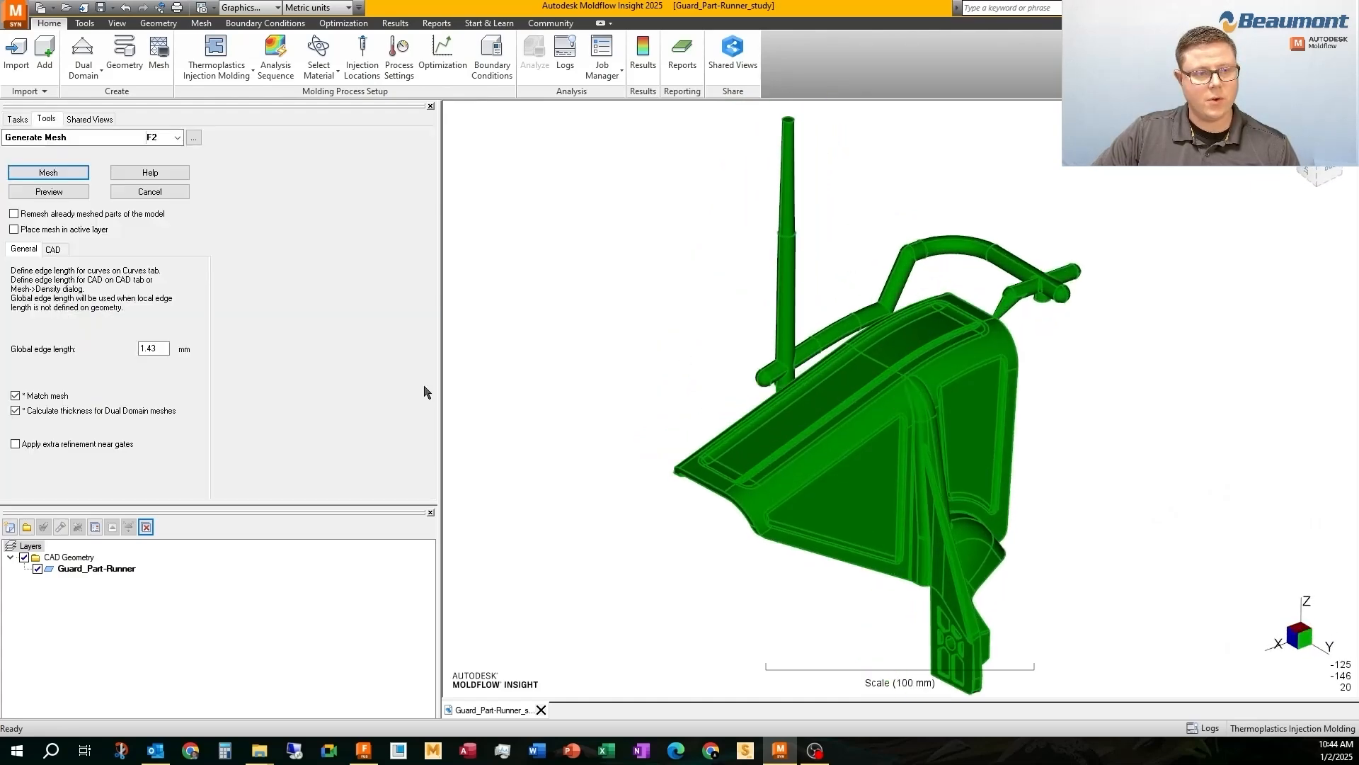
{"action": "left_click", "coordinate": [24, 191]}
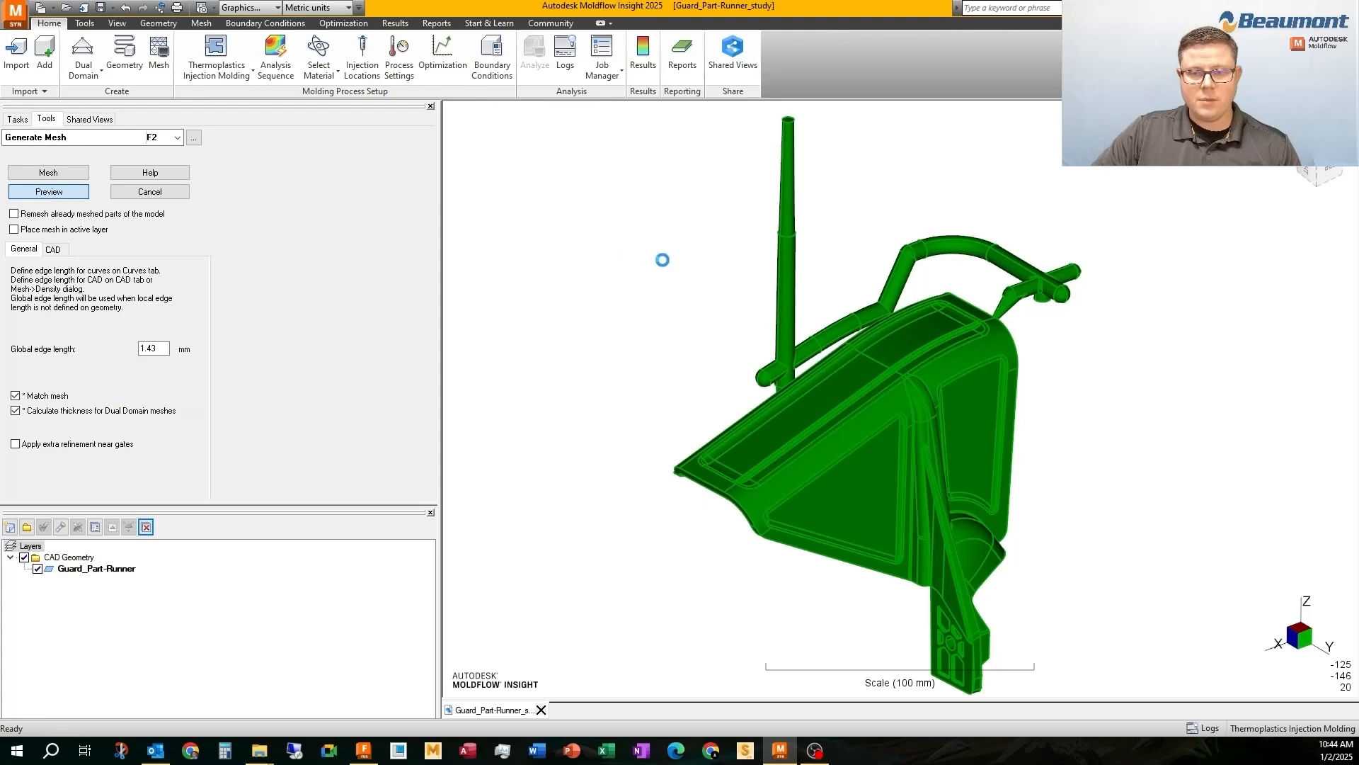
{"action": "scroll", "coordinate": [938, 330], "scroll_direction": "down", "scroll_amount": 2}
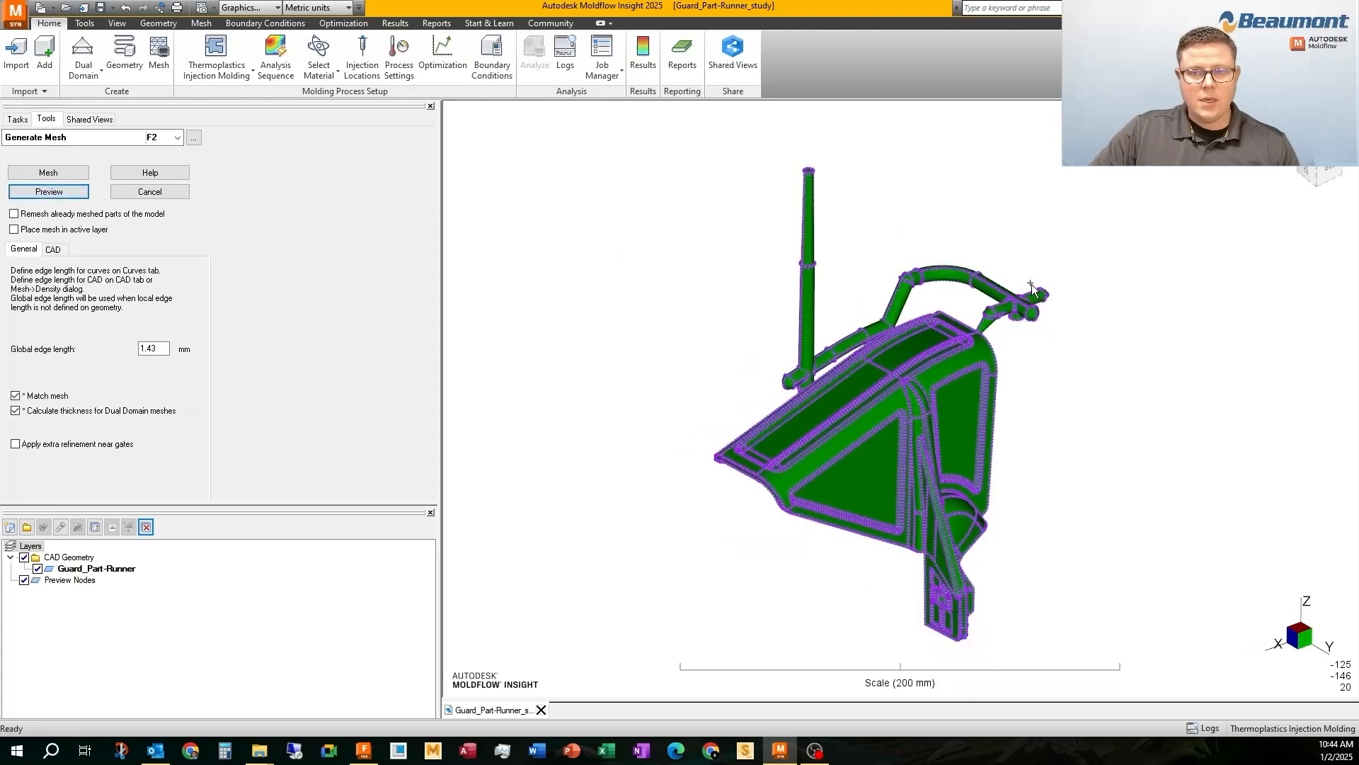
{"action": "middle_click_drag", "start_coordinate": [997, 320], "coordinate": [975, 464]}
{"action": "scroll", "coordinate": [924, 373], "scroll_direction": "up", "scroll_amount": 5}
{"action": "middle_click_drag", "start_coordinate": [920, 319], "coordinate": [623, 276]}
{"action": "scroll", "coordinate": [689, 206], "scroll_direction": "down", "scroll_amount": 2}
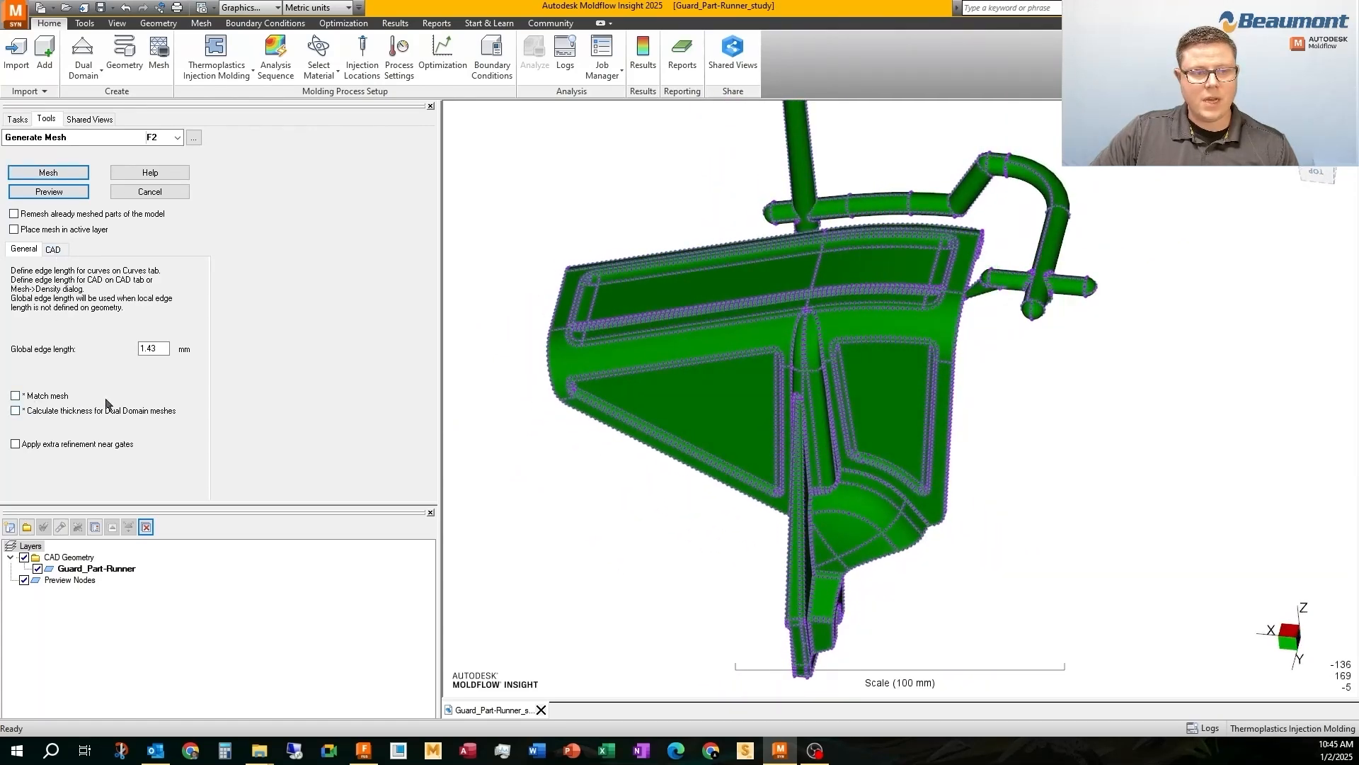
Turn off mesh matching and thickness calculation, use global CAD parameters, set the global edge length to 1 mm, and preview the mesh
{"action": "left_click", "coordinate": [52, 251]}
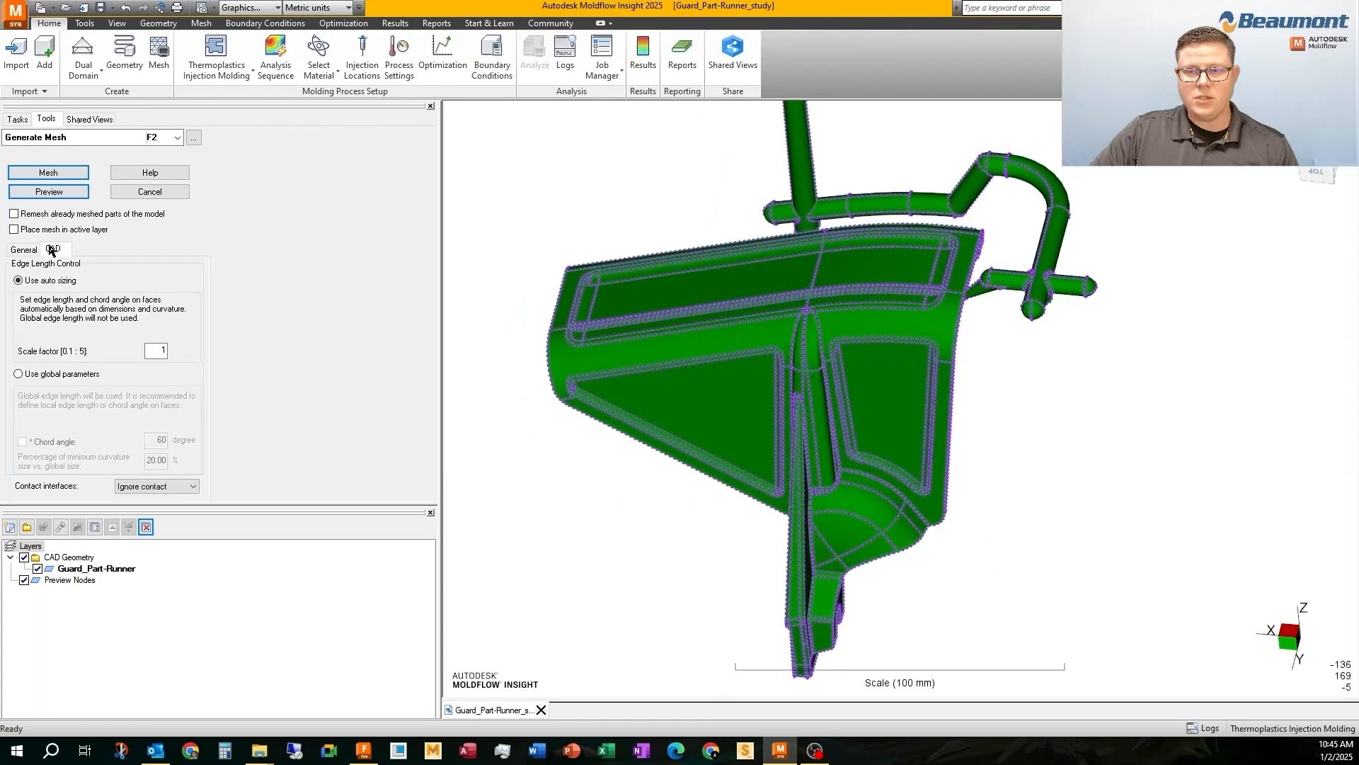
{"action": "left_click", "coordinate": [20, 374]}
{"action": "left_click", "coordinate": [24, 250]}
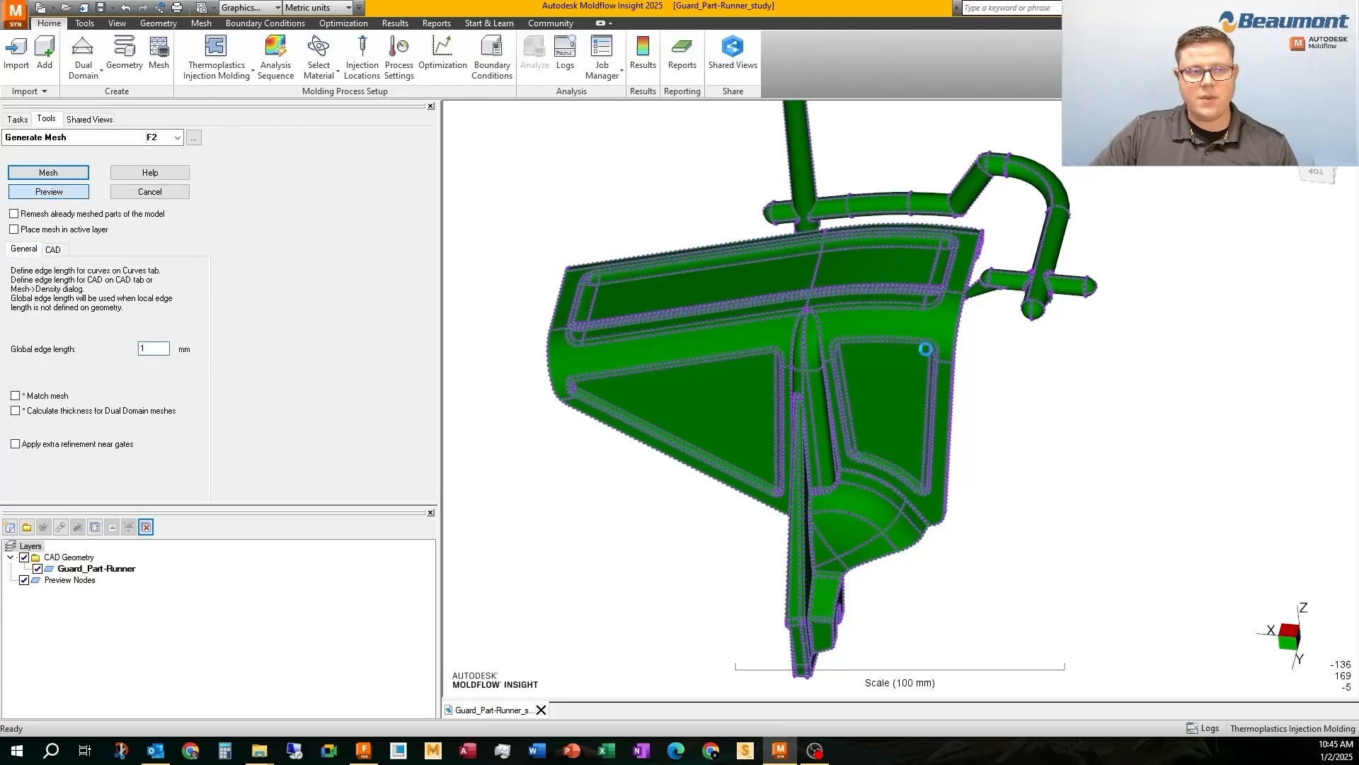
{"action": "scroll", "coordinate": [935, 386], "scroll_direction": "up", "scroll_amount": 3}
{"action": "middle_click_drag", "start_coordinate": [974, 266], "coordinate": [858, 369]}
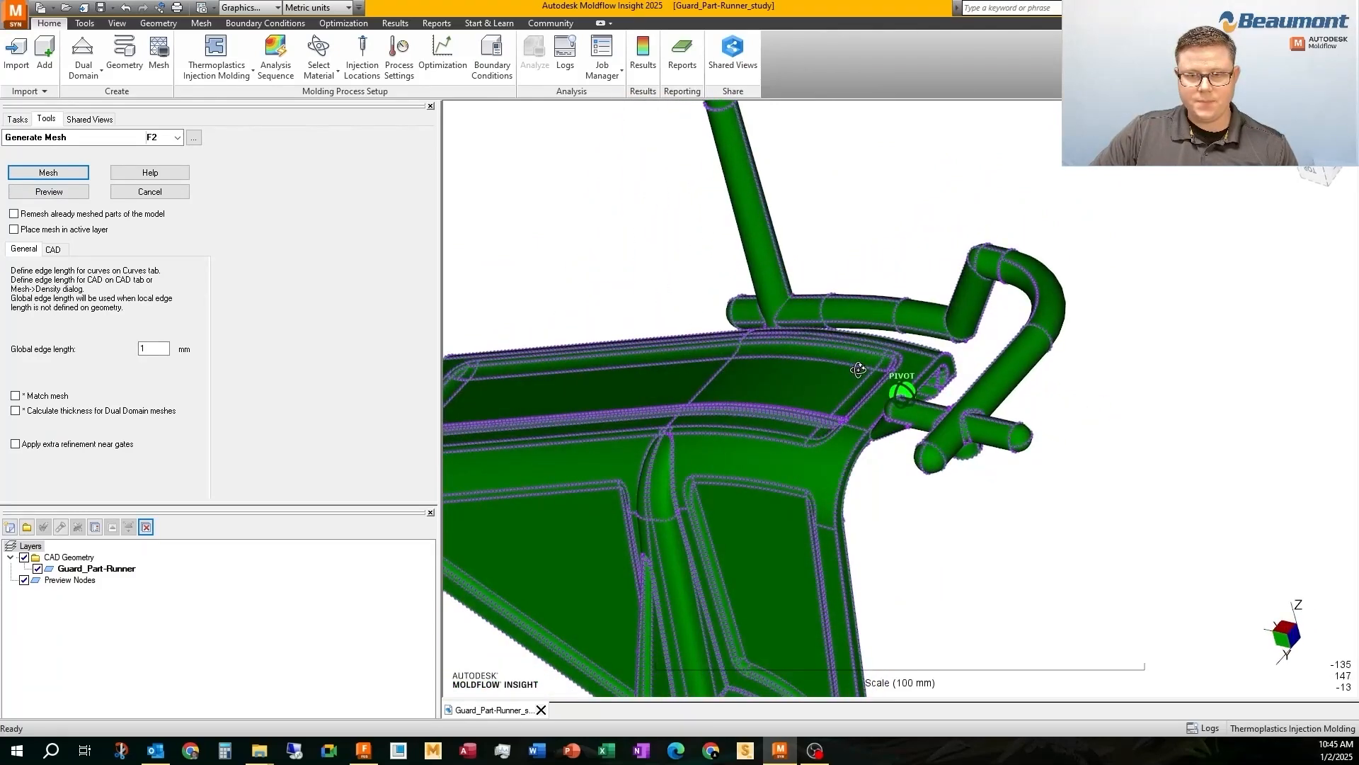
Leave the mesh settings and box-select the tapered gate's faces together with the adjoining rounded runner end
{"action": "left_click", "coordinate": [18, 120]}
{"action": "left_click", "coordinate": [201, 23]}
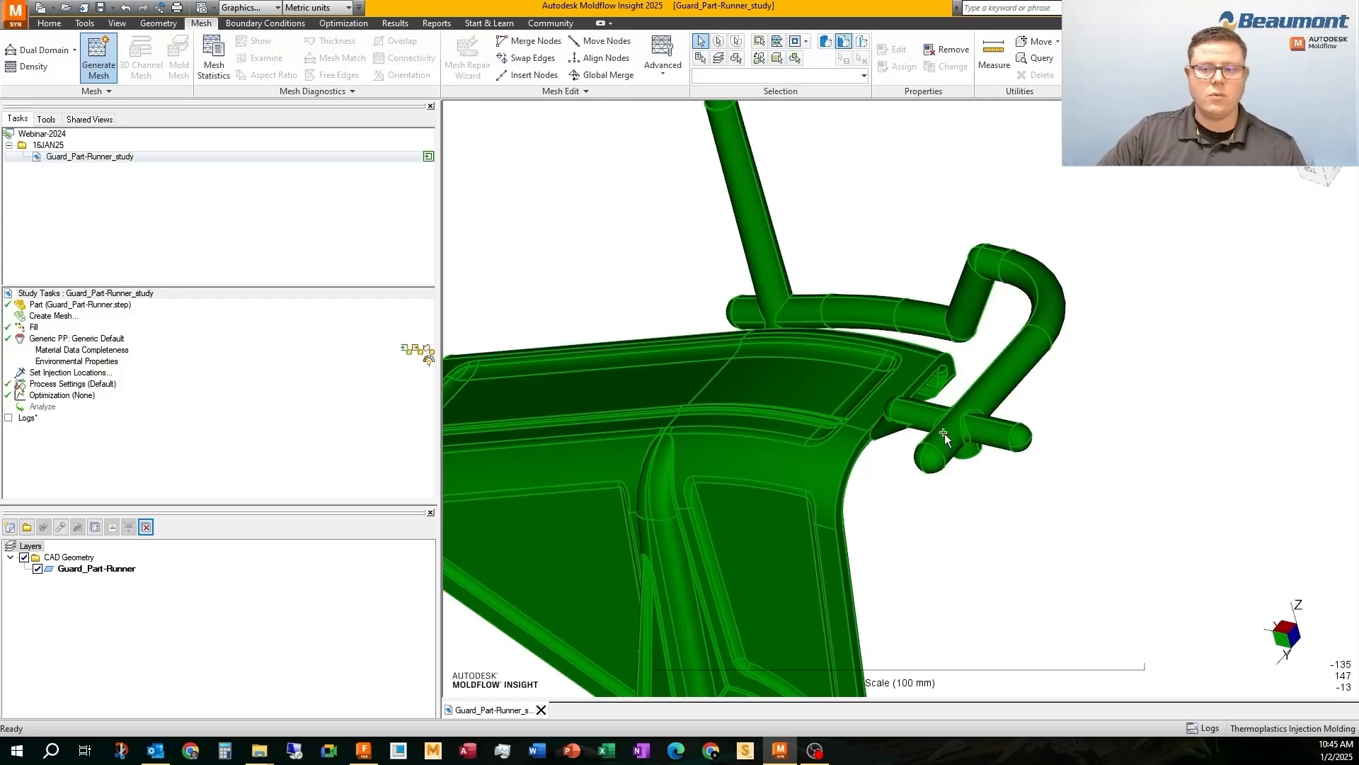
{"action": "scroll", "coordinate": [945, 433], "scroll_direction": "down", "scroll_amount": 5}
{"action": "scroll", "coordinate": [910, 401], "scroll_direction": "up", "scroll_amount": 8}
{"action": "middle_click_drag", "start_coordinate": [1003, 370], "coordinate": [933, 418]}
{"action": "left_click_drag", "start_coordinate": [851, 486], "coordinate": [857, 490]}
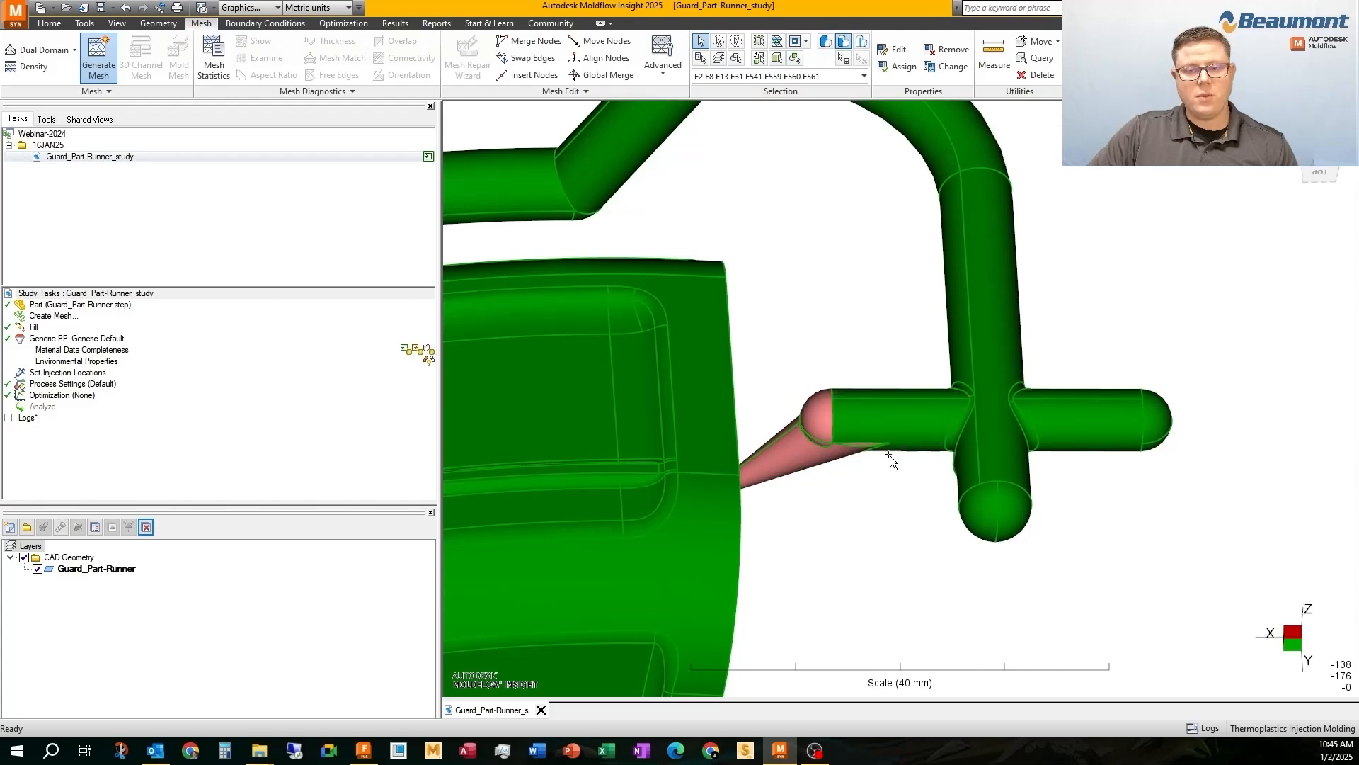
Refine the gate selection by excluding the stray faces and adding the small face at the gate's tip
{"action": "middle_click_drag", "start_coordinate": [889, 458], "coordinate": [806, 270]}
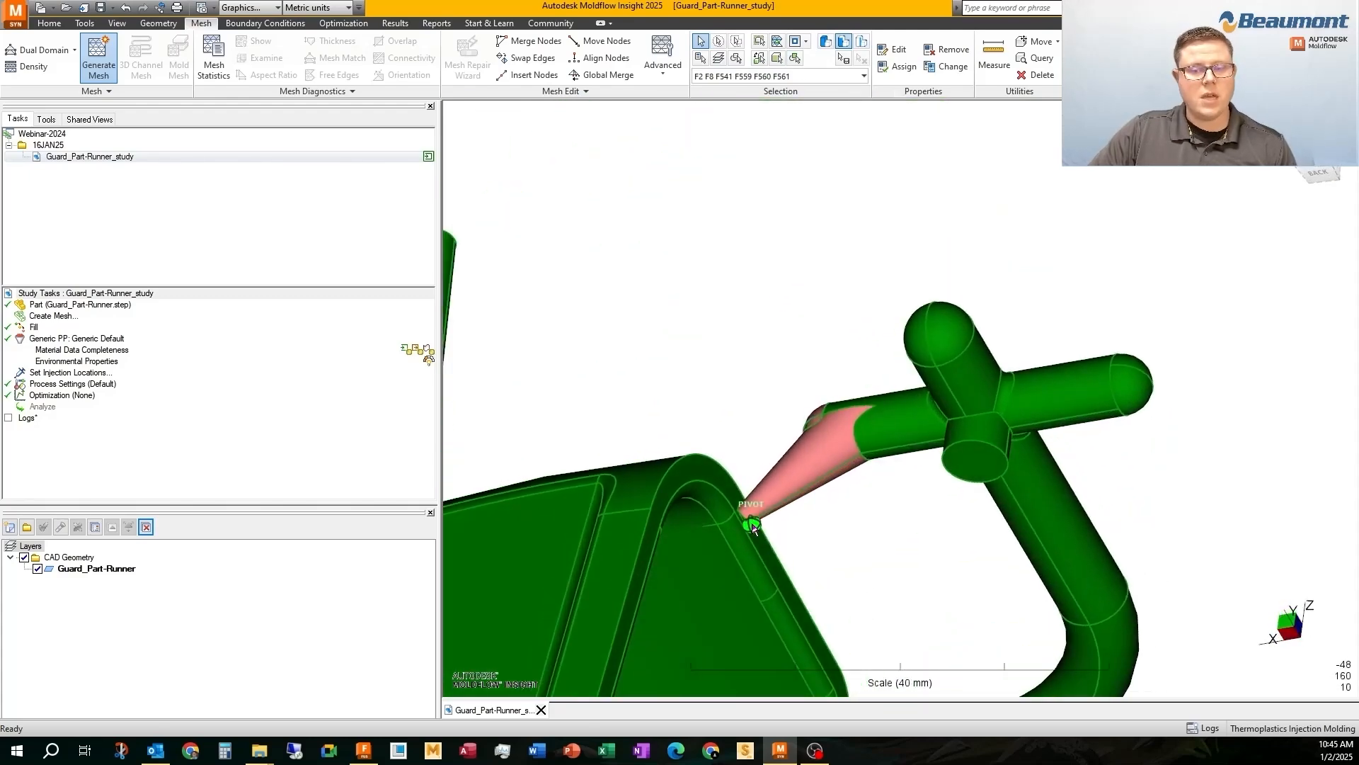
{"action": "middle_click_drag", "start_coordinate": [752, 532], "coordinate": [880, 618]}
{"action": "scroll", "coordinate": [865, 431], "scroll_direction": "up", "scroll_amount": 6}
{"action": "middle_click_drag", "start_coordinate": [851, 295], "coordinate": [856, 374]}
{"action": "left_click", "coordinate": [856, 374], "text": "ctrl"}
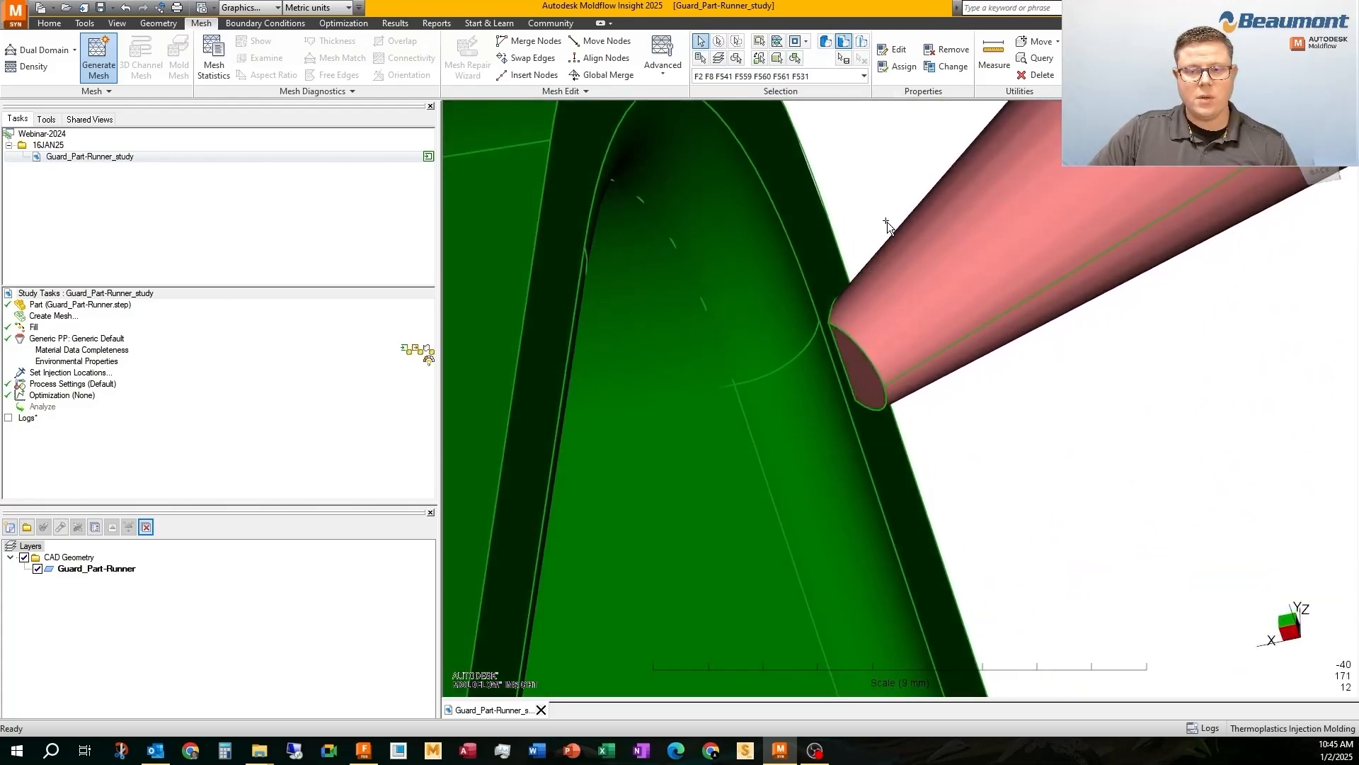
{"action": "scroll", "coordinate": [886, 223], "scroll_direction": "down", "scroll_amount": 6}
{"action": "middle_click_drag", "start_coordinate": [889, 227], "coordinate": [910, 463]}
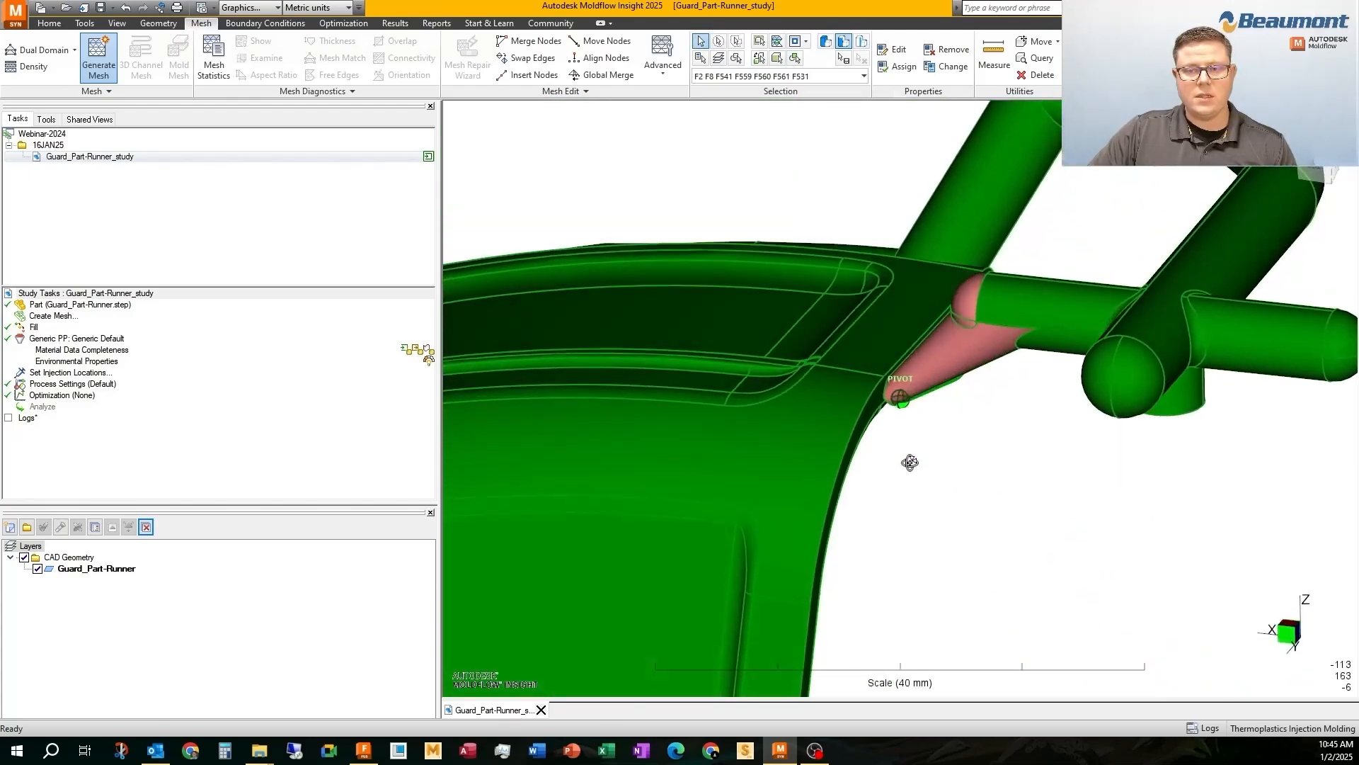
Add the selected gate faces to Mesh control 1, set its edge length to 0.5 mm, and apply it with preview enabled
{"action": "right_click", "coordinate": [747, 195]}
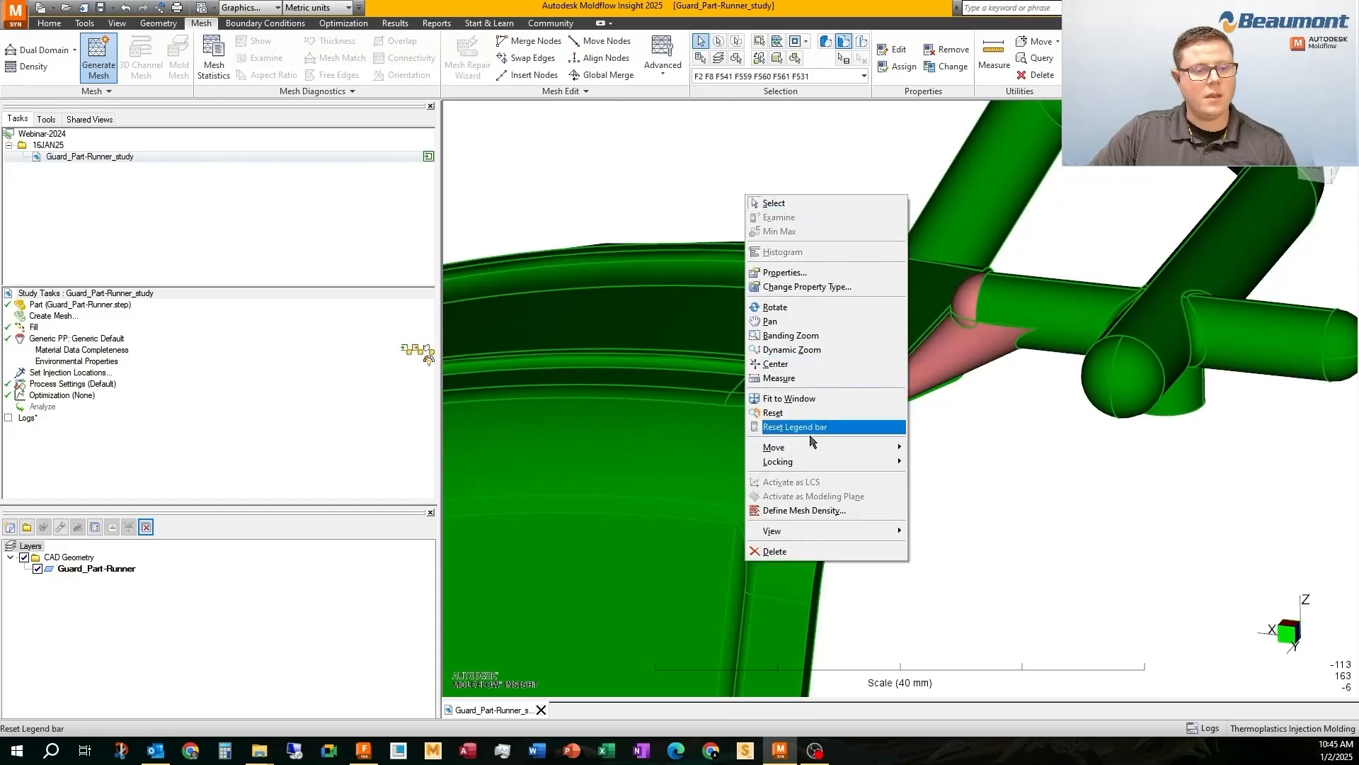
{"action": "left_click", "coordinate": [842, 512]}
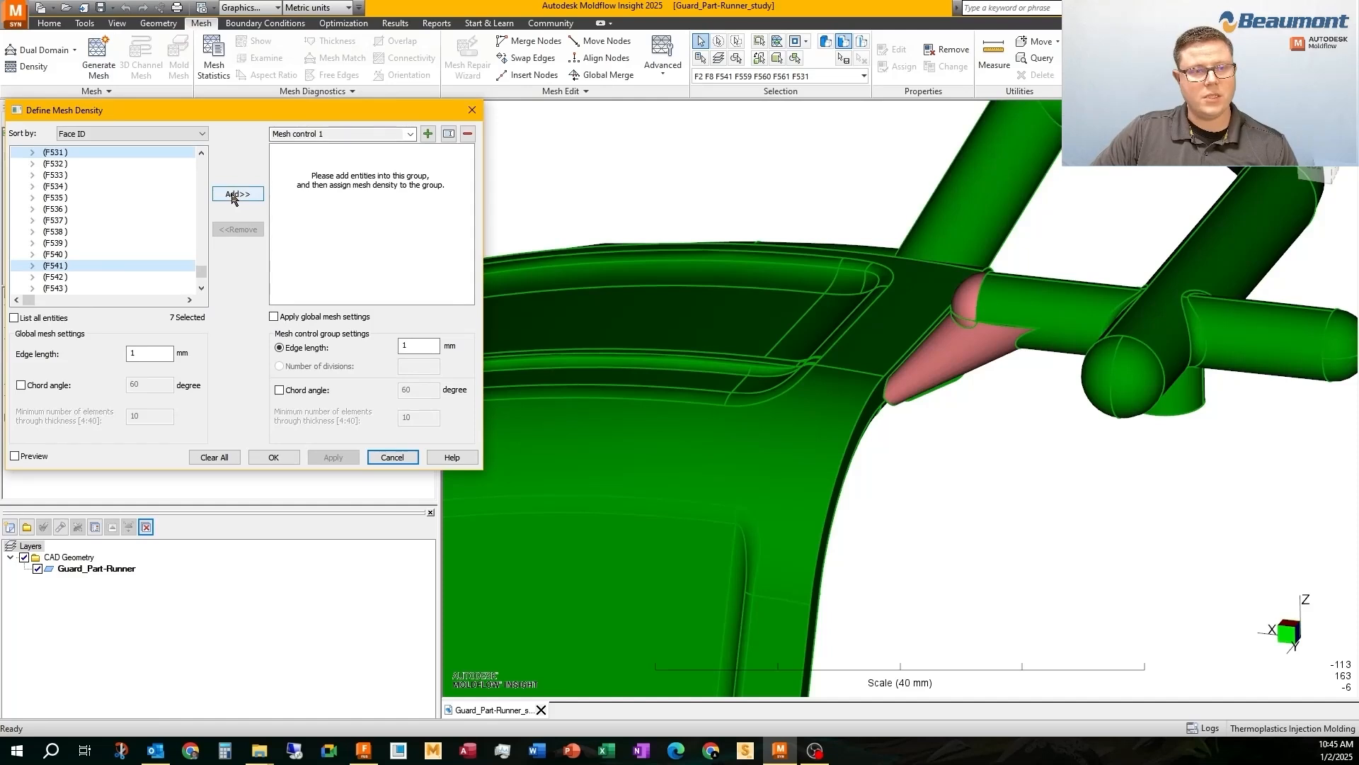
{"action": "left_click", "coordinate": [233, 196]}
{"action": "double_click", "coordinate": [417, 345]}
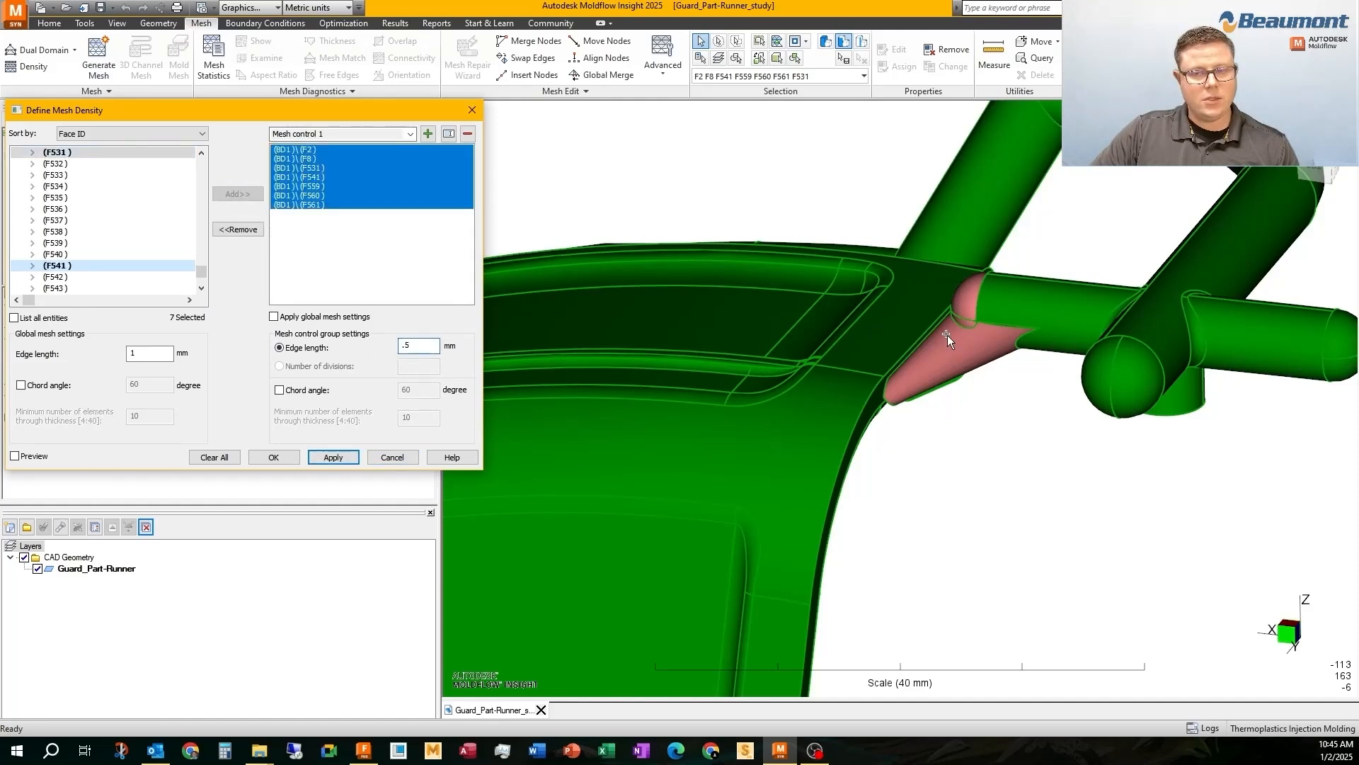
{"action": "scroll", "coordinate": [947, 334], "scroll_direction": "up", "scroll_amount": 3}
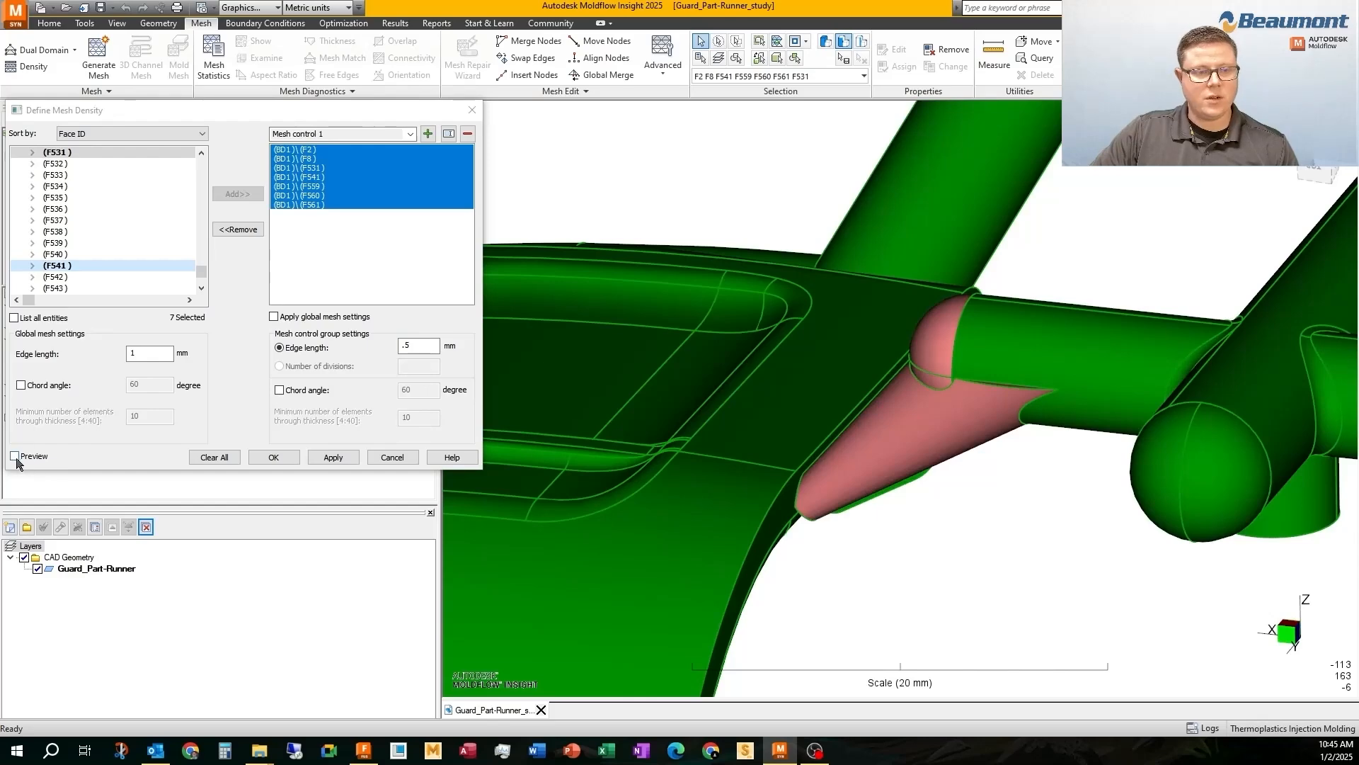
{"action": "left_click", "coordinate": [15, 457]}
{"action": "left_click", "coordinate": [335, 458]}
{"action": "middle_click", "coordinate": [982, 388]}
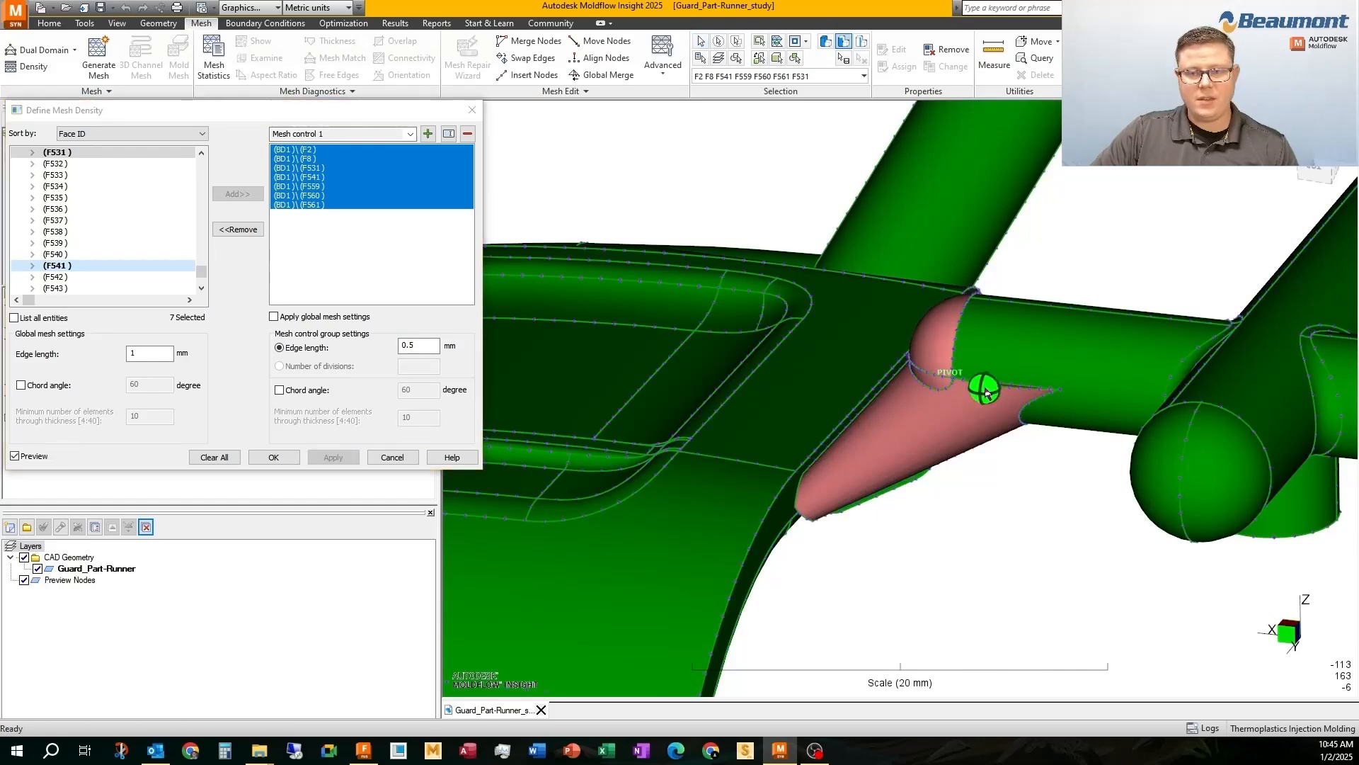
{"action": "scroll", "coordinate": [856, 421], "scroll_direction": "up", "scroll_amount": 2}
{"action": "mouse_move", "coordinate": [855, 420]}
{"action": "middle_mouse_down"}
{"action": "mouse_move", "coordinate": [845, 349]}
{"action": "mouse_move", "coordinate": [857, 436]}
{"action": "middle_mouse_up"}
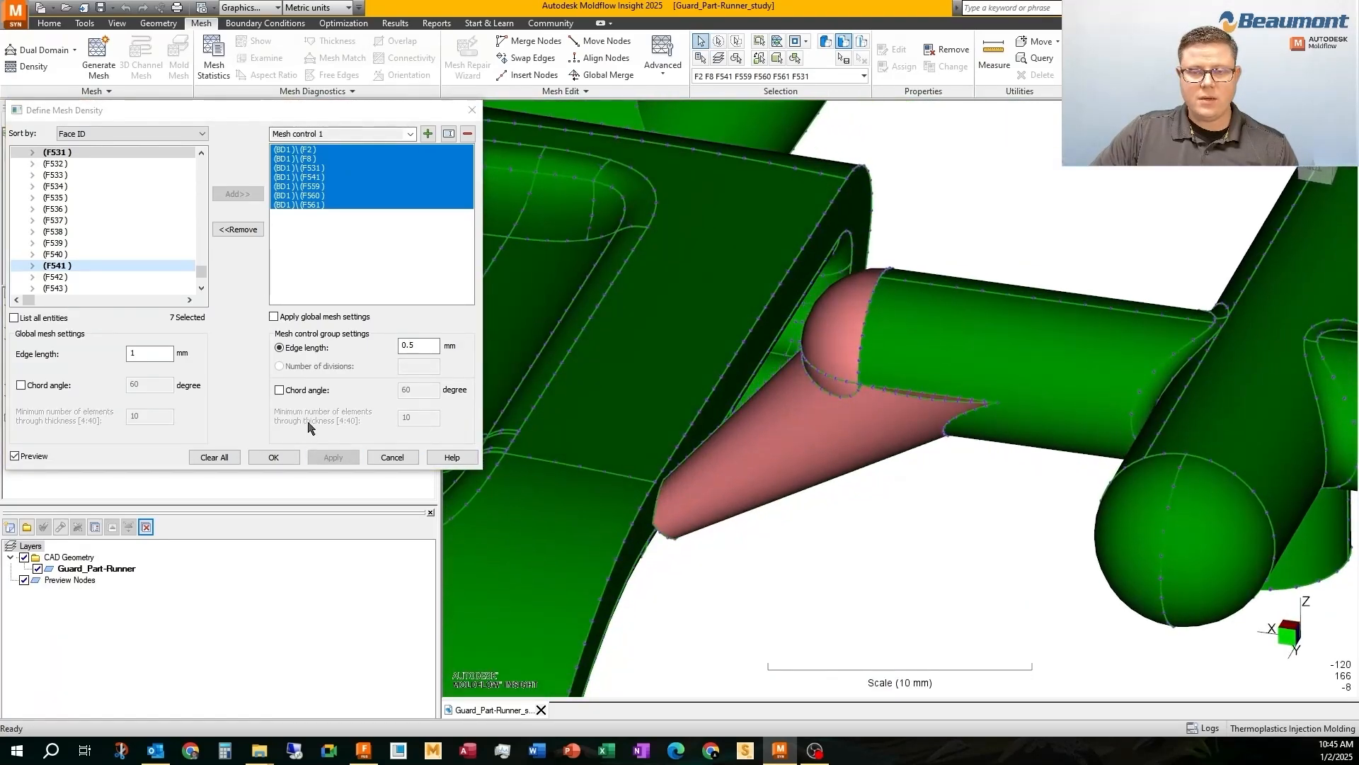
Set the gate group's edge length to 0.3 mm, inspect the previewed refinement, and accept the mesh density settings
{"action": "left_click_drag", "start_coordinate": [414, 345], "coordinate": [431, 344]}
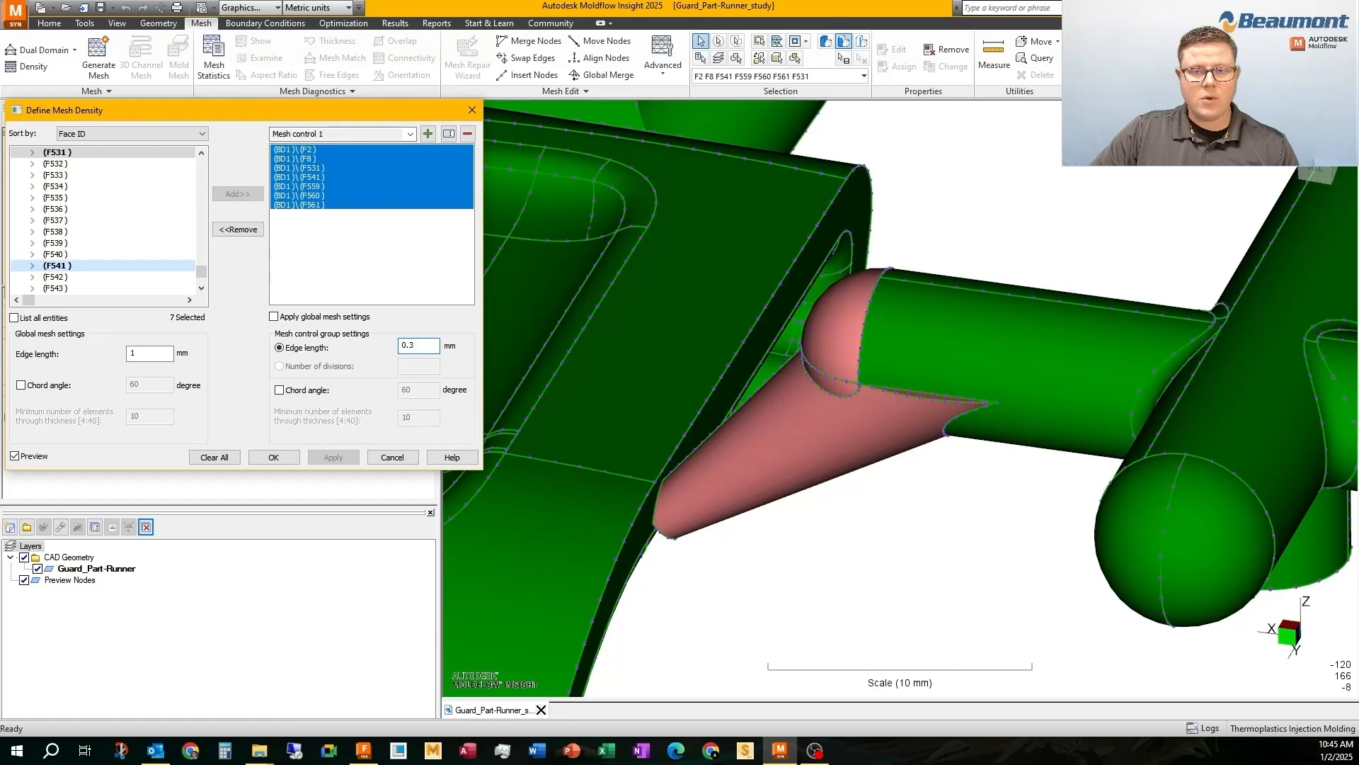
{"action": "left_click", "coordinate": [332, 460]}
{"action": "scroll", "coordinate": [805, 467], "scroll_direction": "down", "scroll_amount": 2}
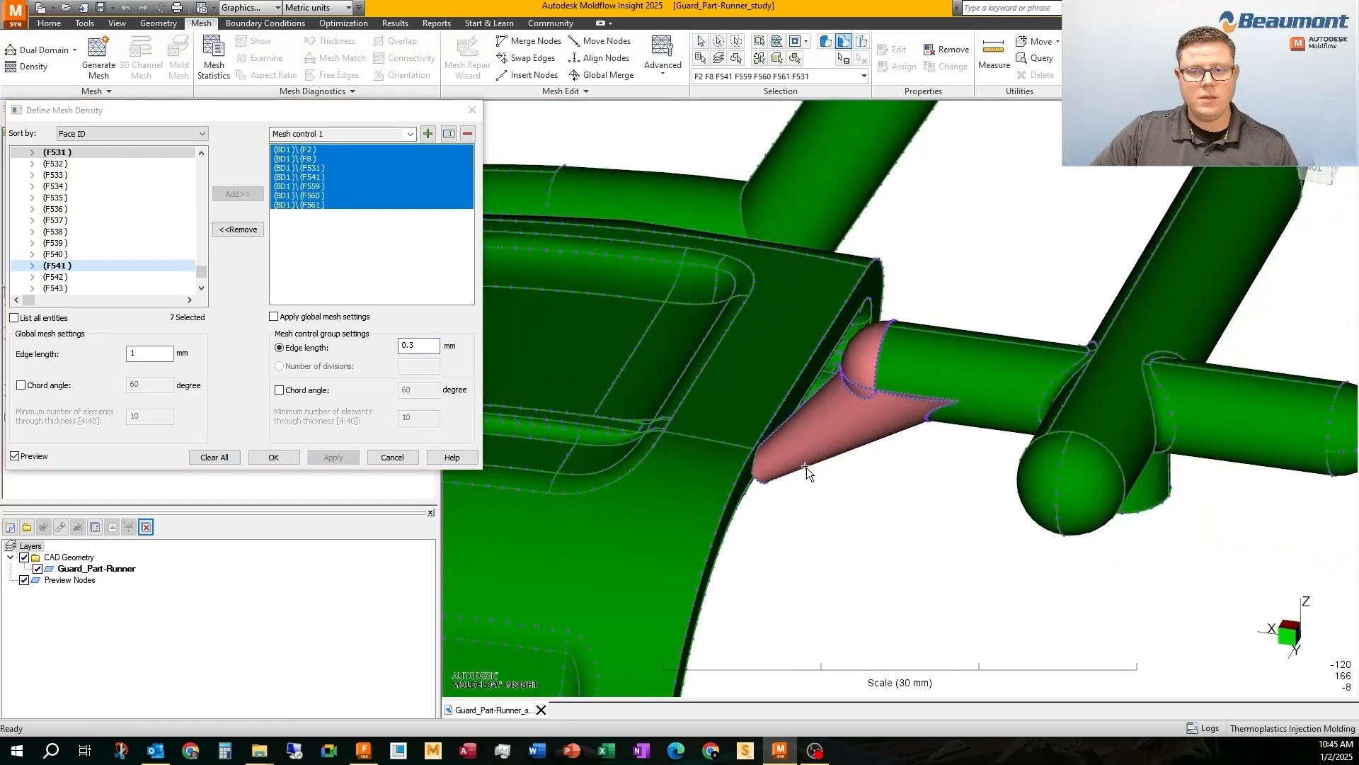
{"action": "mouse_move", "coordinate": [805, 467]}
{"action": "middle_mouse_down"}
{"action": "mouse_move", "coordinate": [932, 283]}
{"action": "mouse_move", "coordinate": [890, 350]}
{"action": "mouse_move", "coordinate": [1016, 352]}
{"action": "mouse_move", "coordinate": [800, 354]}
{"action": "mouse_move", "coordinate": [915, 445]}
{"action": "mouse_move", "coordinate": [934, 390]}
{"action": "mouse_move", "coordinate": [962, 389]}
{"action": "middle_mouse_up"}
{"action": "scroll", "coordinate": [890, 350], "scroll_direction": "down", "scroll_amount": 3}
{"action": "middle_click_drag", "start_coordinate": [965, 591], "coordinate": [793, 424], "text": "shift"}
{"action": "scroll", "coordinate": [887, 473], "scroll_direction": "up", "scroll_amount": 2}
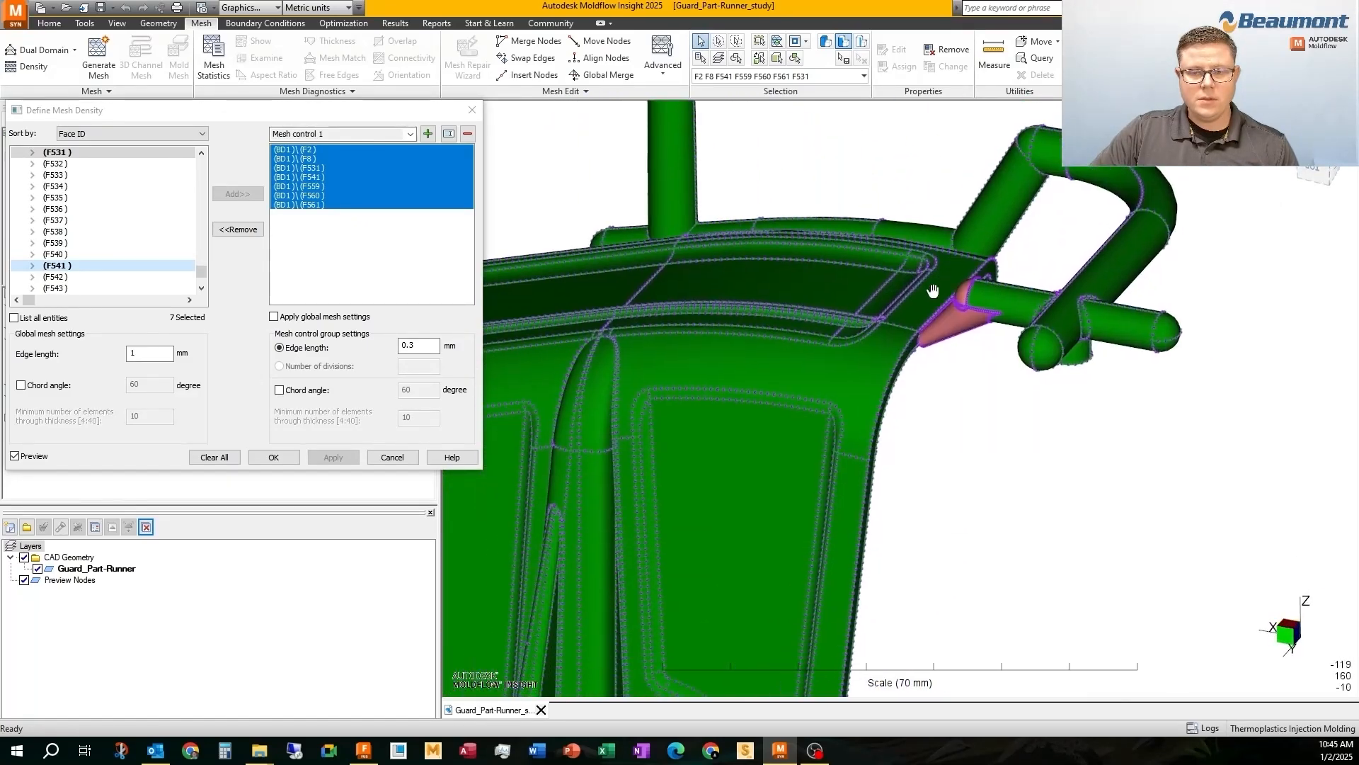
{"action": "left_click", "coordinate": [274, 457]}
Preview the full mesh at a 1.00 mm global edge length and examine the refined gate and surrounding part
{"action": "scroll", "coordinate": [785, 291], "scroll_direction": "down", "scroll_amount": 2}
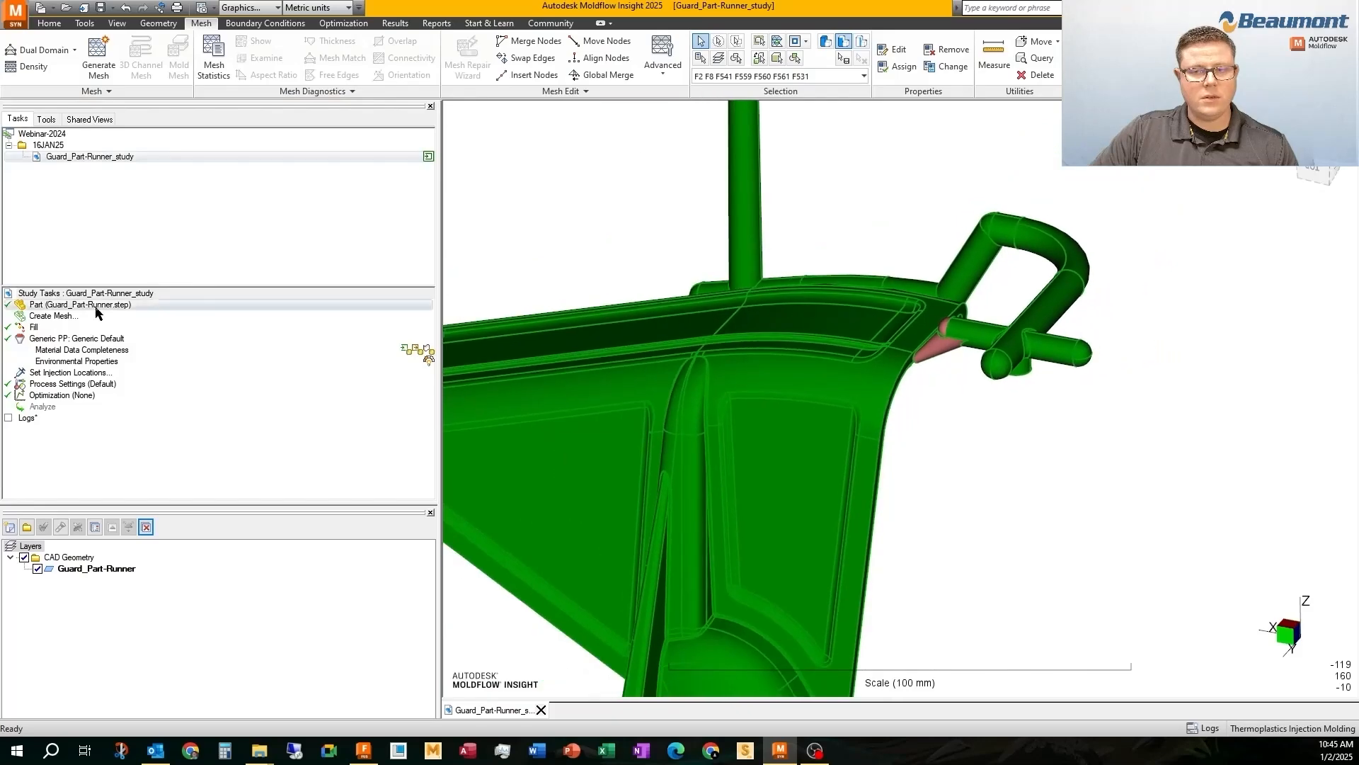
{"action": "double_click", "coordinate": [62, 315]}
{"action": "middle_click_drag", "start_coordinate": [887, 363], "coordinate": [925, 299], "text": "shift"}
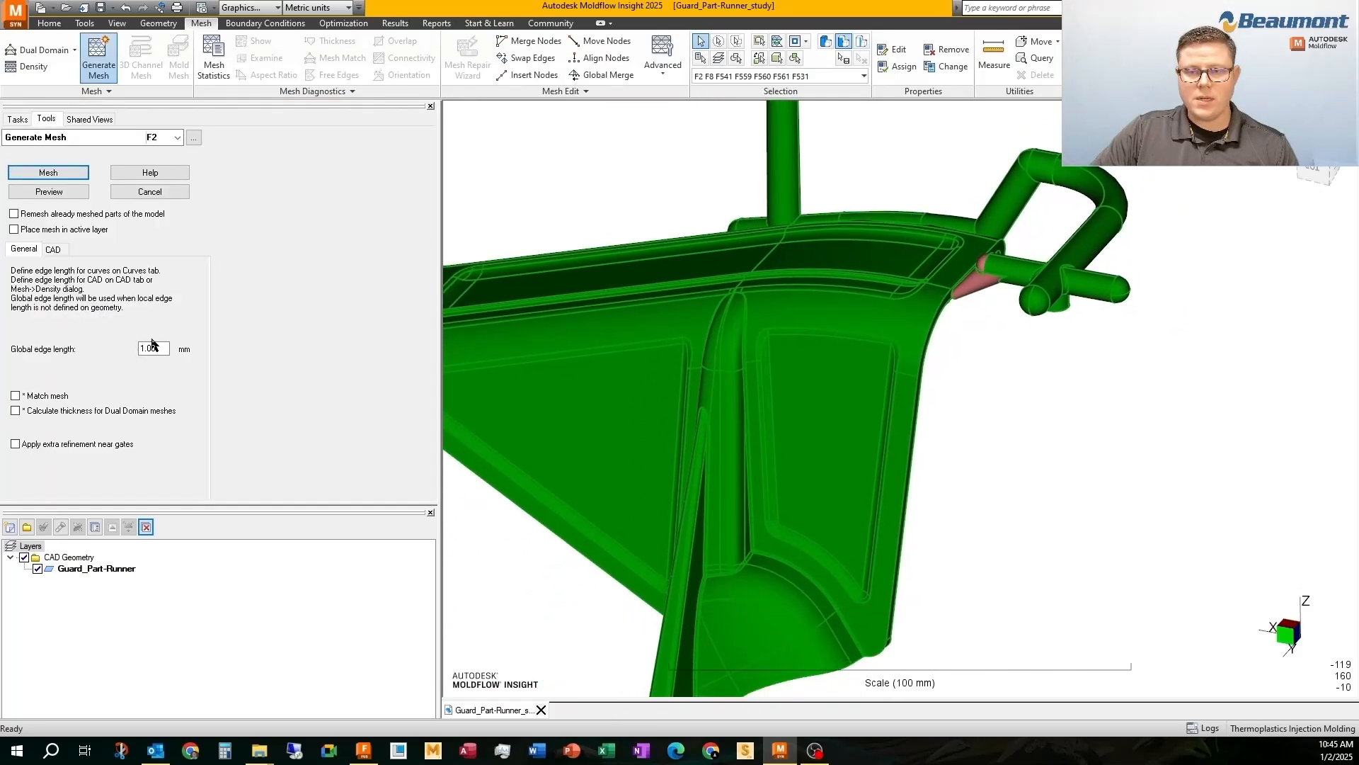
{"action": "left_click", "coordinate": [59, 195]}
{"action": "scroll", "coordinate": [970, 287], "scroll_direction": "up", "scroll_amount": 5}
{"action": "middle_click_drag", "start_coordinate": [968, 284], "coordinate": [904, 215]}
{"action": "scroll", "coordinate": [904, 215], "scroll_direction": "down", "scroll_amount": 5}
{"action": "middle_click_drag", "start_coordinate": [904, 283], "coordinate": [896, 411], "text": "shift"}
{"action": "scroll", "coordinate": [910, 354], "scroll_direction": "down", "scroll_amount": 4}
Generate the Dual Domain mesh on Localhost using Moldflow Synergy 2025 and dismiss the completion message
{"action": "left_click", "coordinate": [31, 175]}
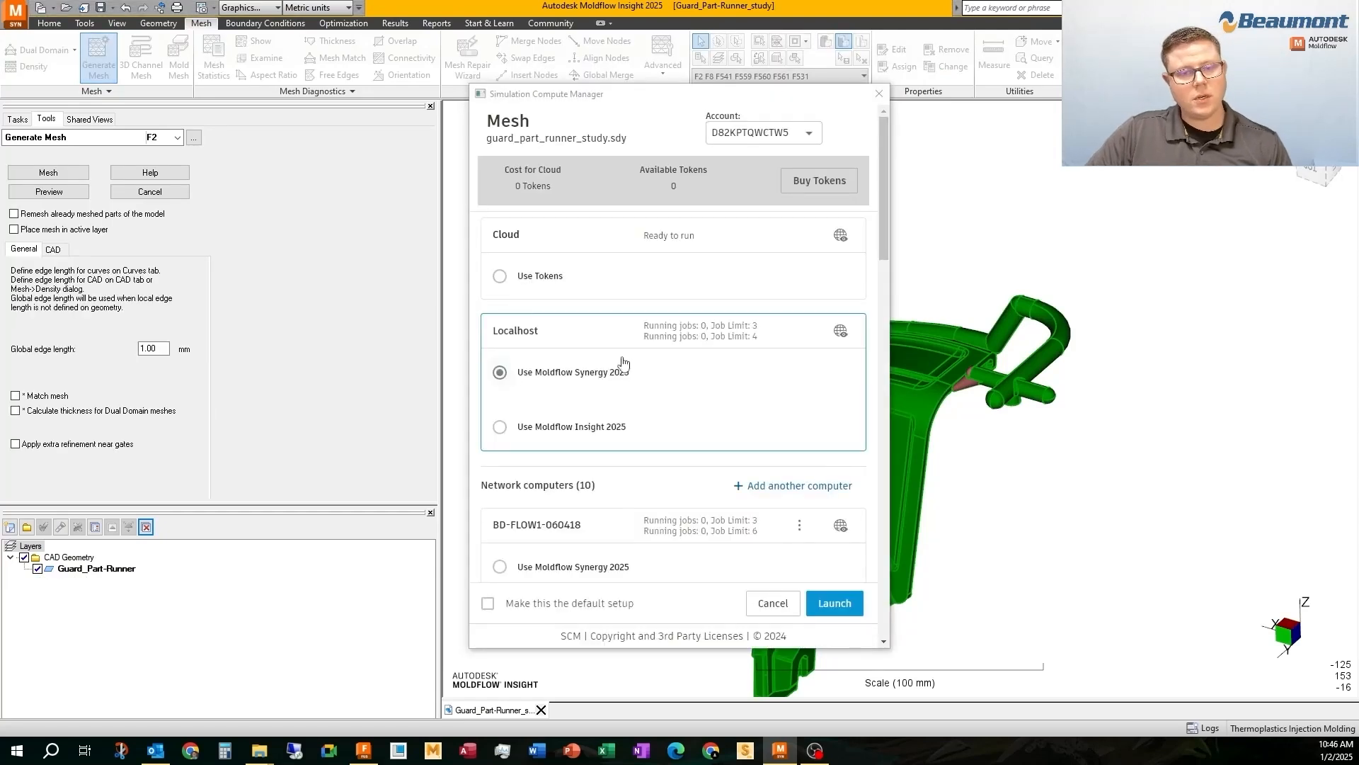
{"action": "left_click", "coordinate": [833, 604]}
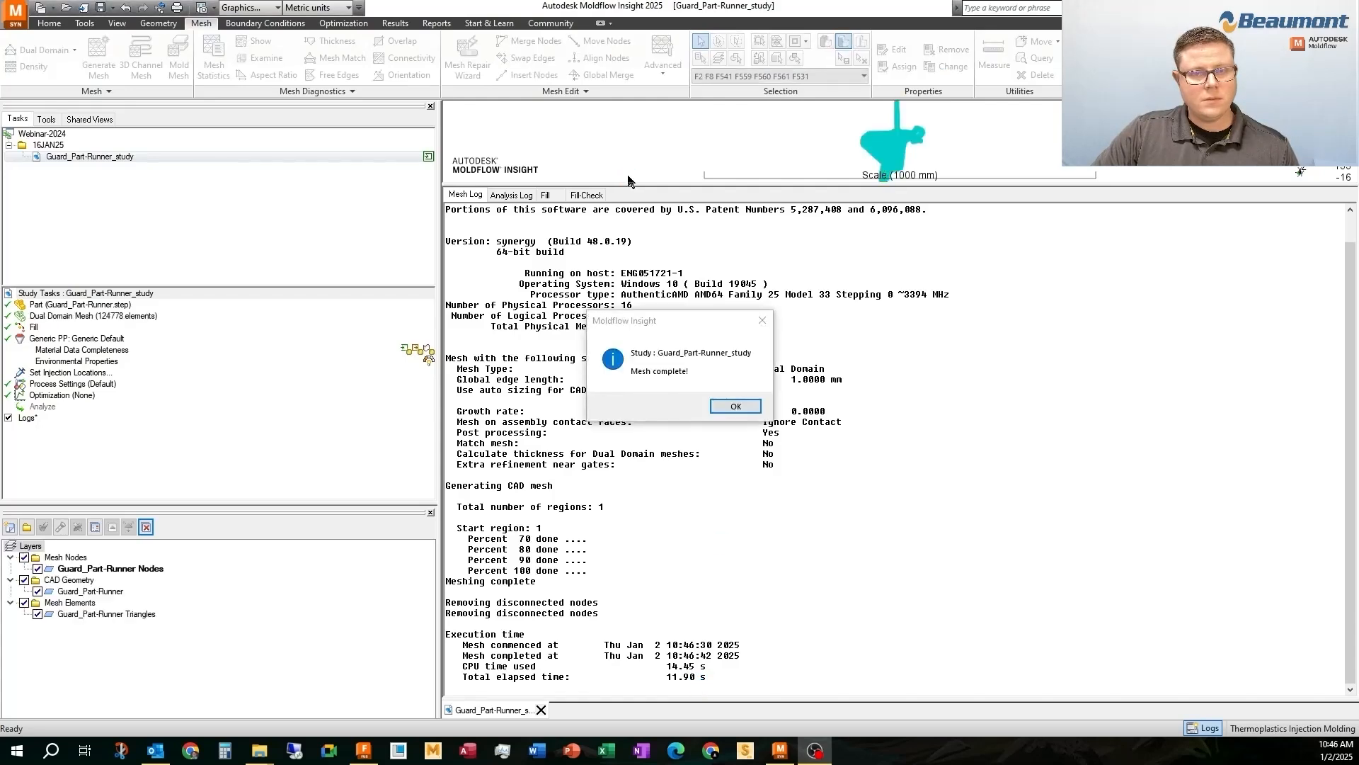
{"action": "left_click", "coordinate": [734, 406]}
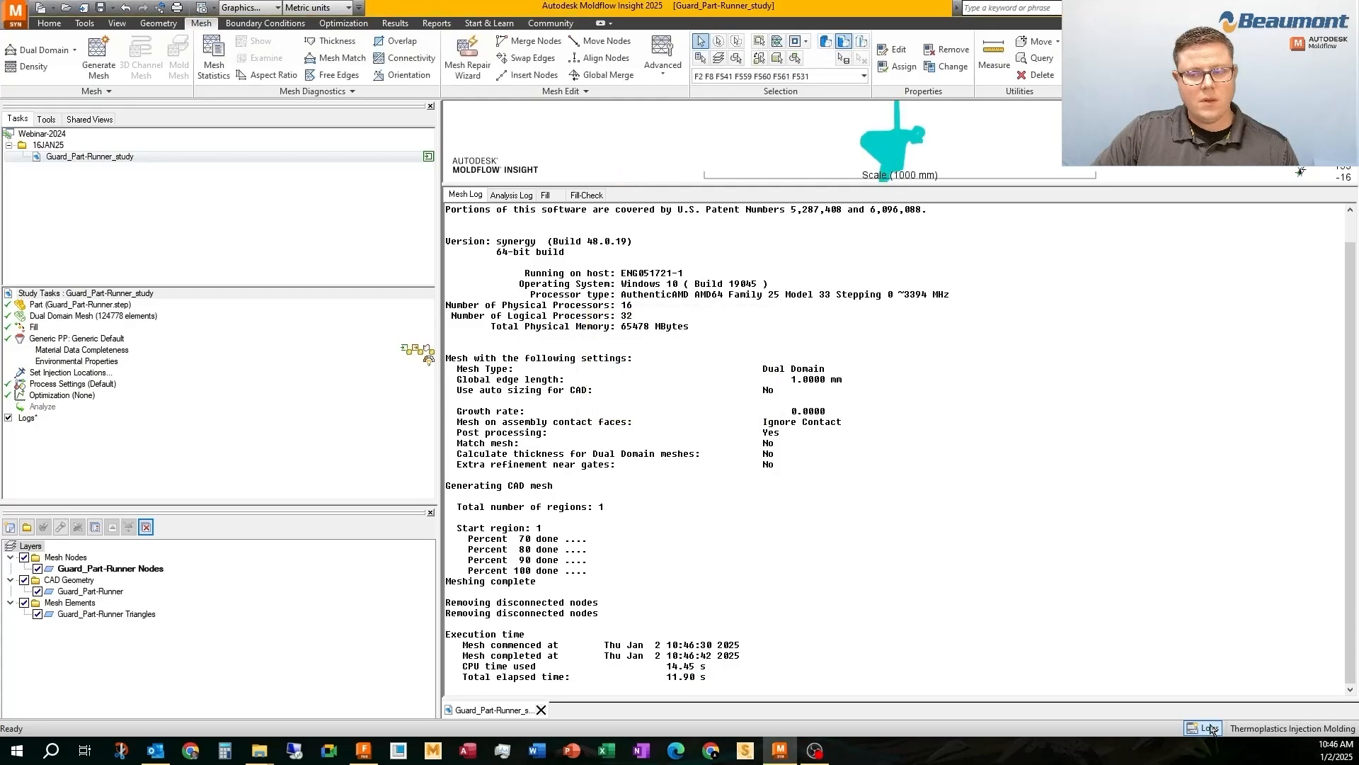
Hide the Mesh Nodes and CAD Geometry layers and inspect the generated triangle mesh around the gate and part
{"action": "left_click", "coordinate": [24, 557]}
{"action": "left_click", "coordinate": [24, 580]}
{"action": "middle_click", "coordinate": [991, 381]}
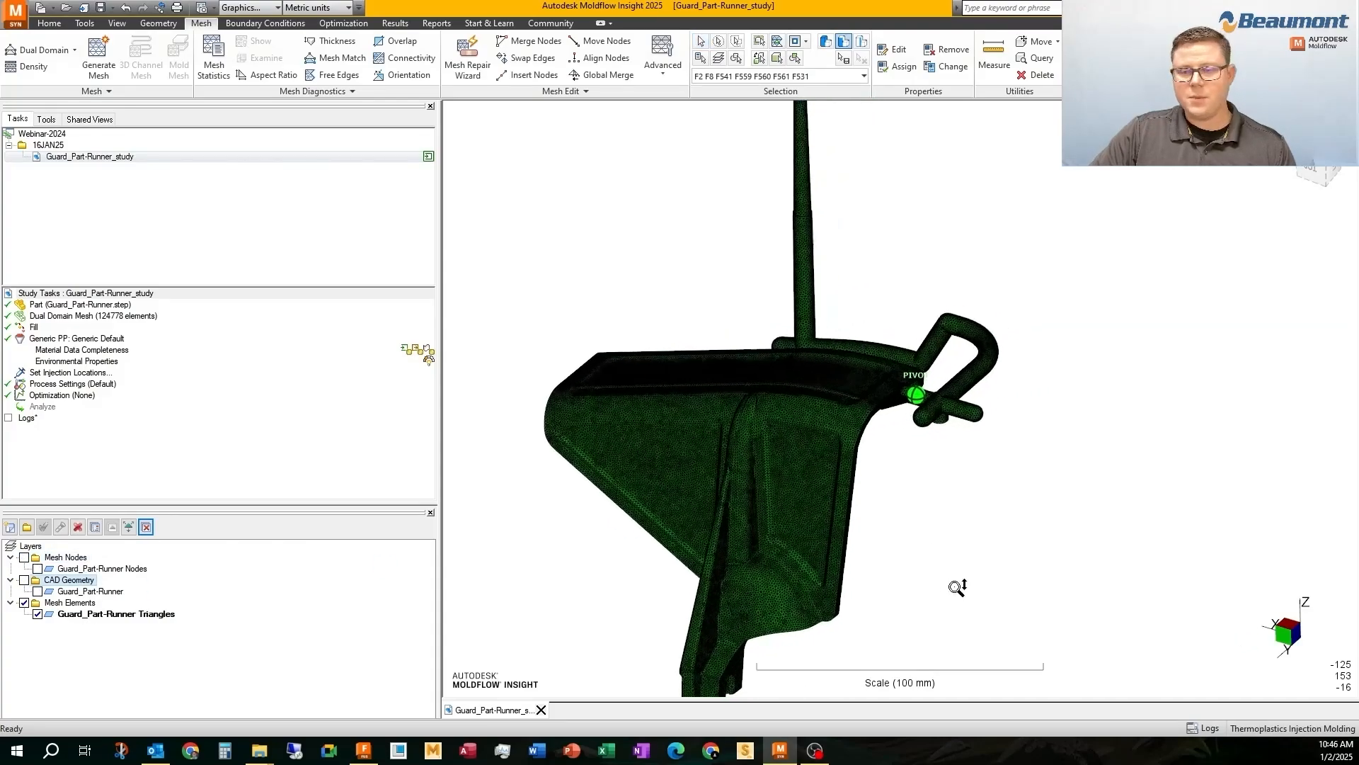
{"action": "middle_click_drag", "start_coordinate": [959, 588], "coordinate": [848, 198]}
{"action": "scroll", "coordinate": [826, 364], "scroll_direction": "down", "scroll_amount": 2}
{"action": "scroll", "coordinate": [813, 334], "scroll_direction": "down", "scroll_amount": 3}
Check the mesh with the aspect ratio diagnostic at a minimum of 20 and with the free edges diagnostic
{"action": "left_click", "coordinate": [253, 75]}
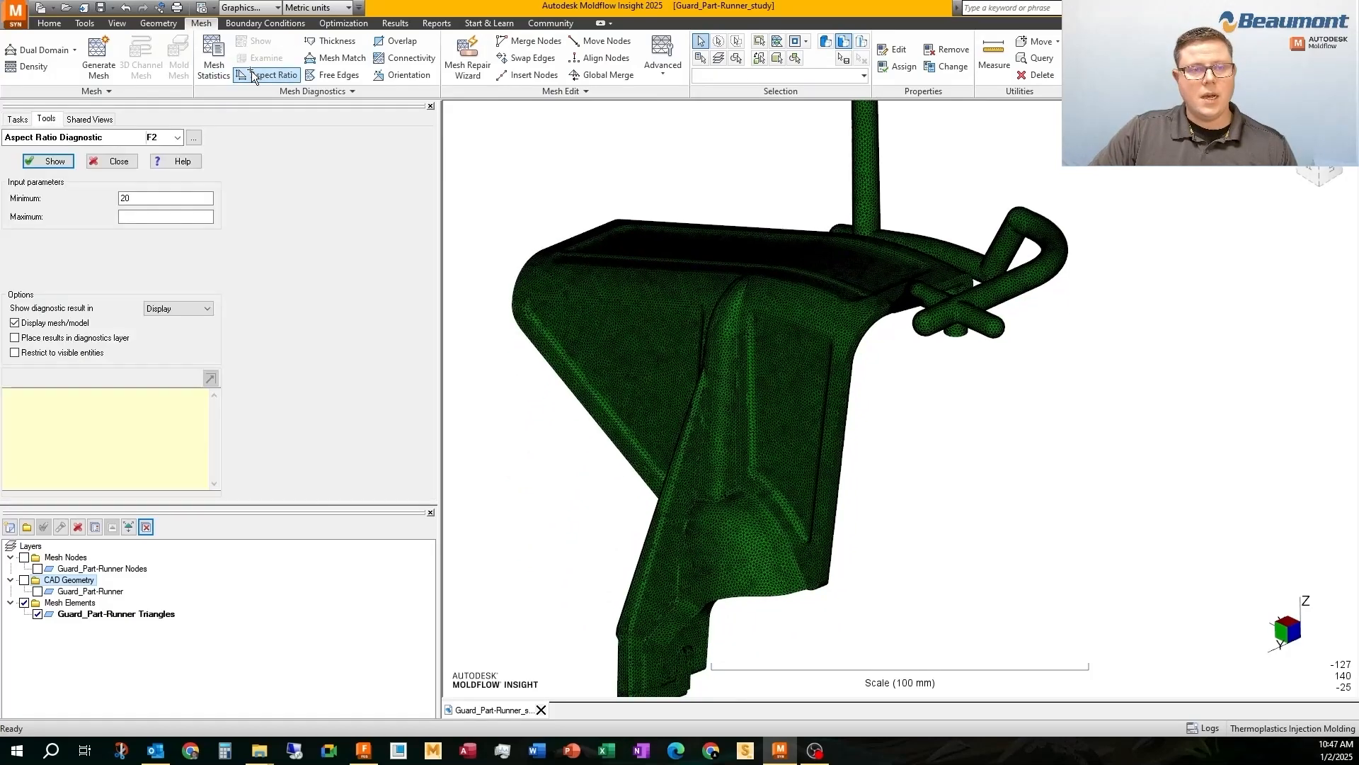
{"action": "left_click", "coordinate": [50, 165]}
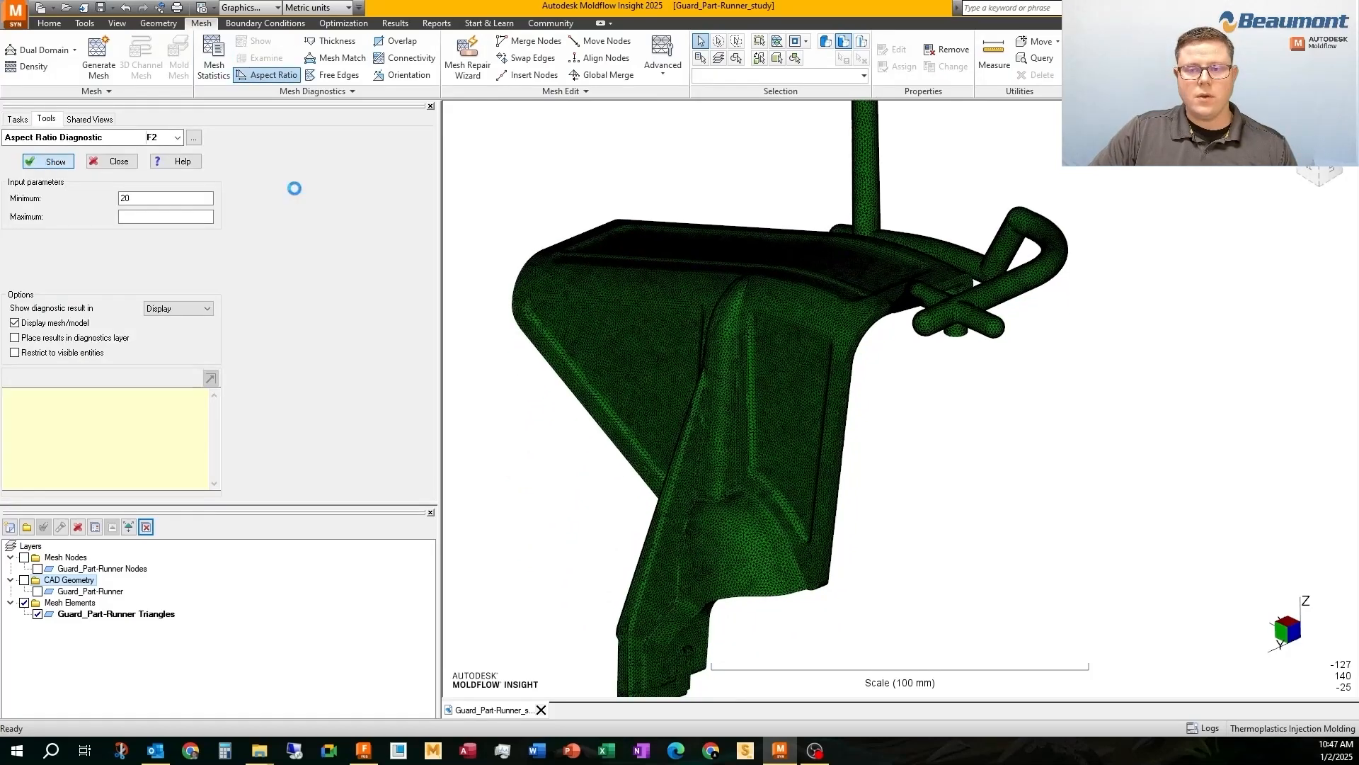
{"action": "left_click", "coordinate": [339, 75]}
{"action": "left_click", "coordinate": [51, 162]}
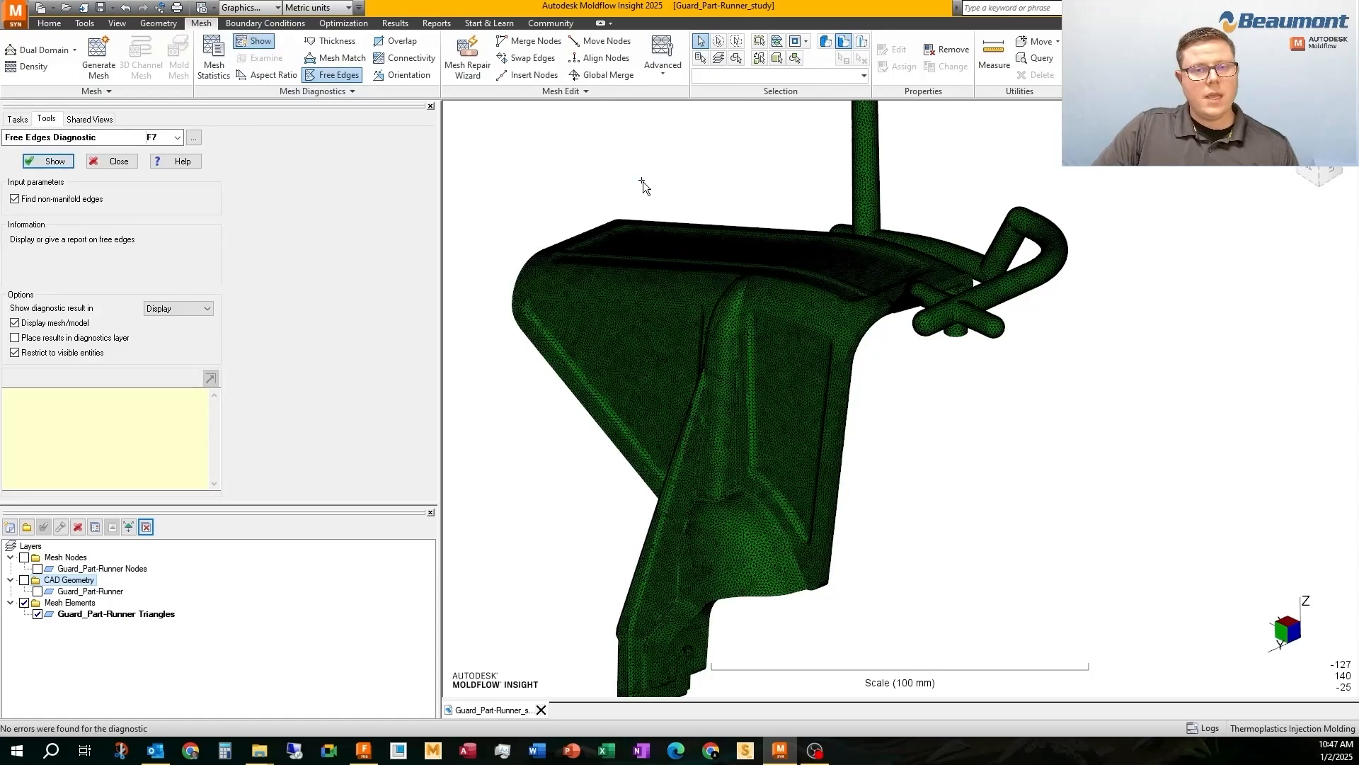
Check the mesh for overlapping or intersecting elements and for collapsed faces
{"action": "left_click", "coordinate": [398, 41]}
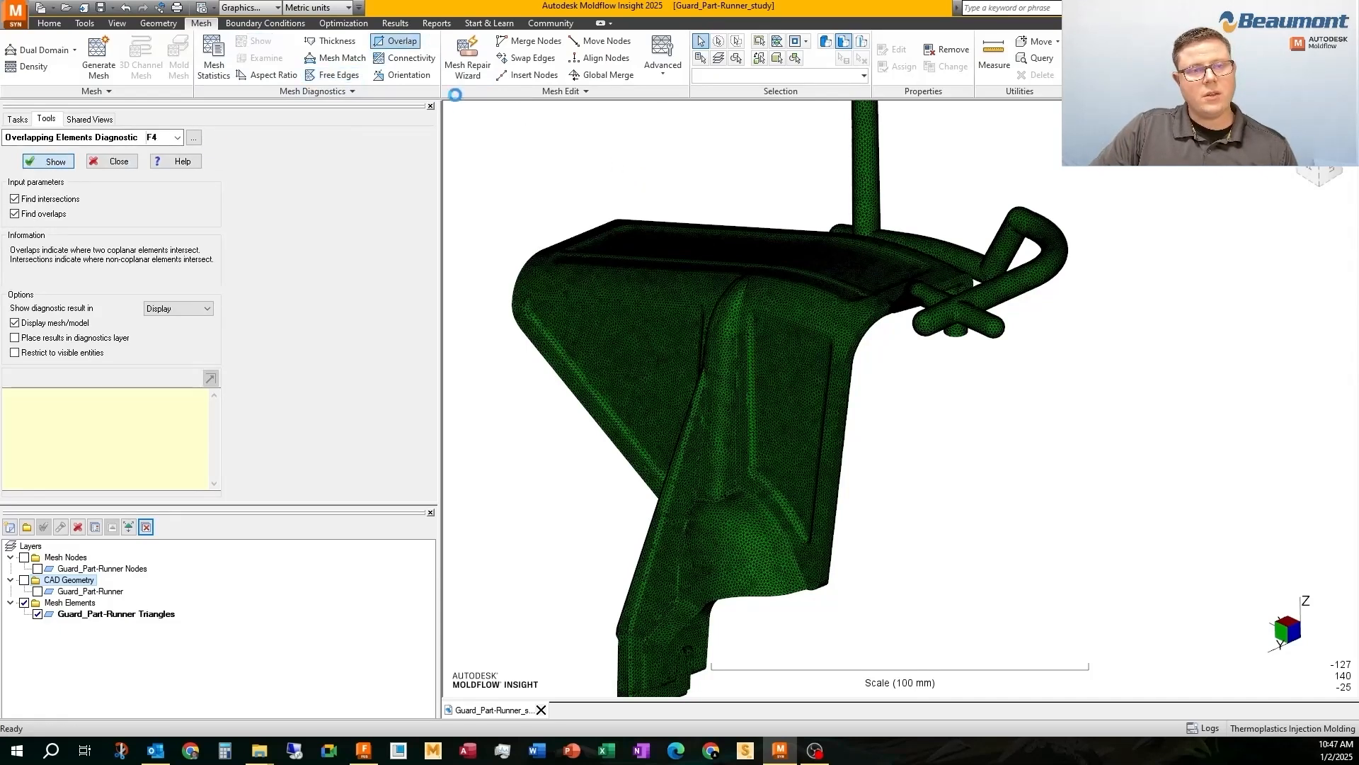
{"action": "left_click", "coordinate": [392, 90]}
{"action": "left_click", "coordinate": [228, 142]}
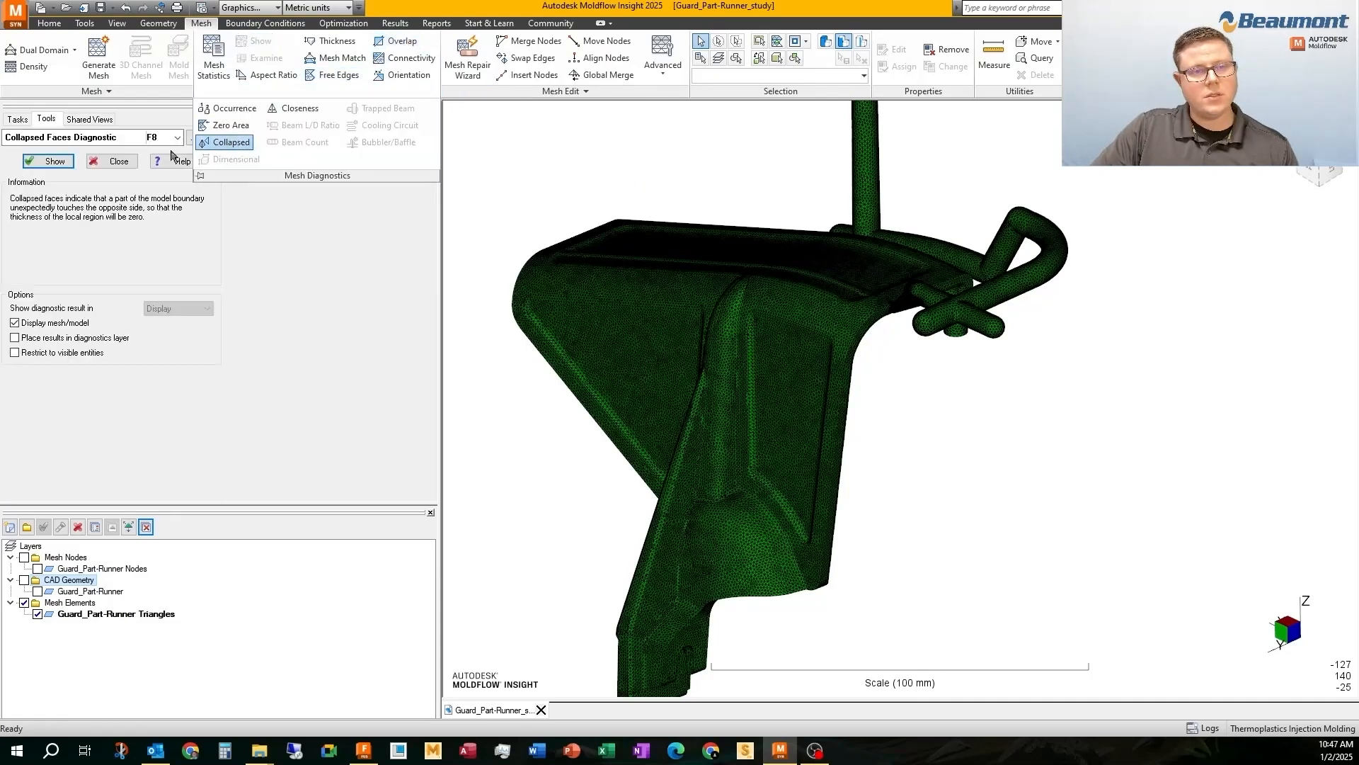
Purge the nodes not connected to any elements and remove unused properties from the study
{"action": "left_click", "coordinate": [565, 90]}
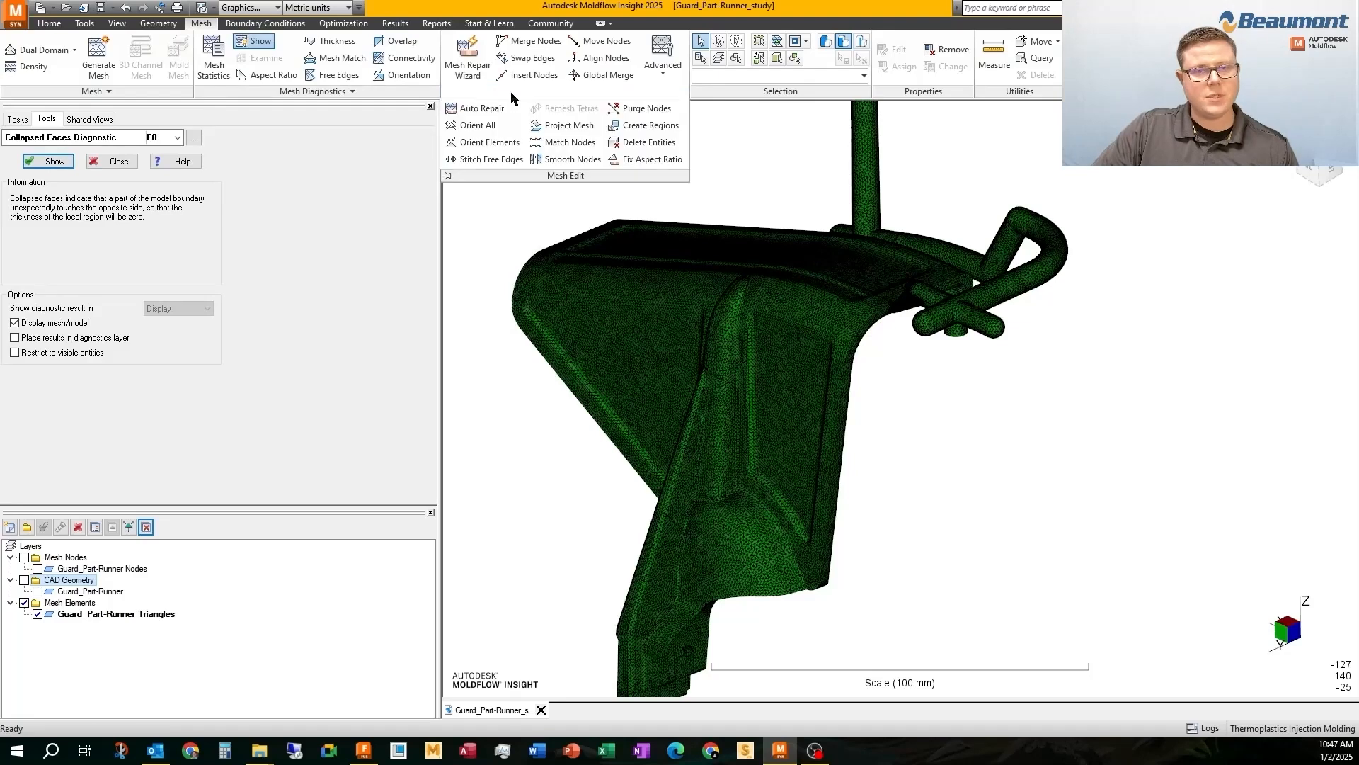
{"action": "left_click", "coordinate": [641, 107]}
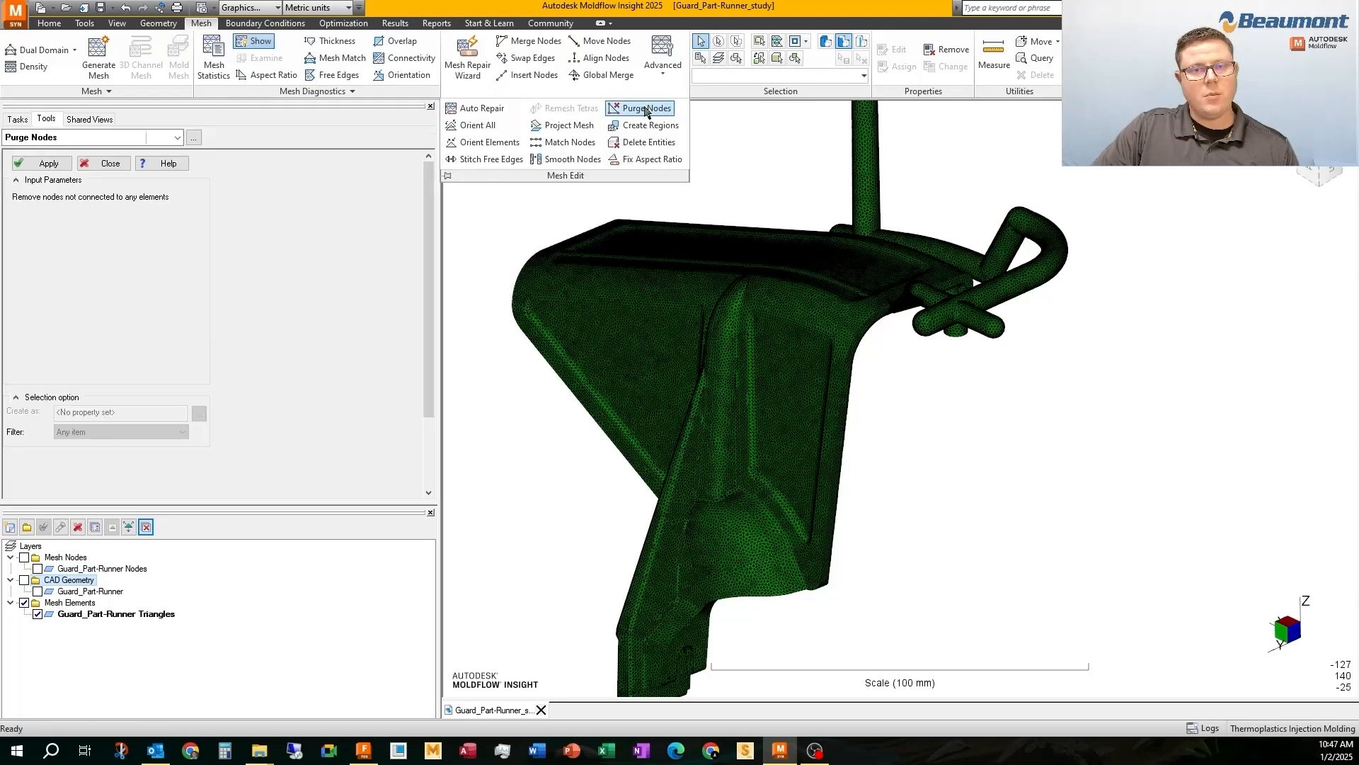
{"action": "left_click", "coordinate": [45, 163]}
{"action": "left_click", "coordinate": [946, 50]}
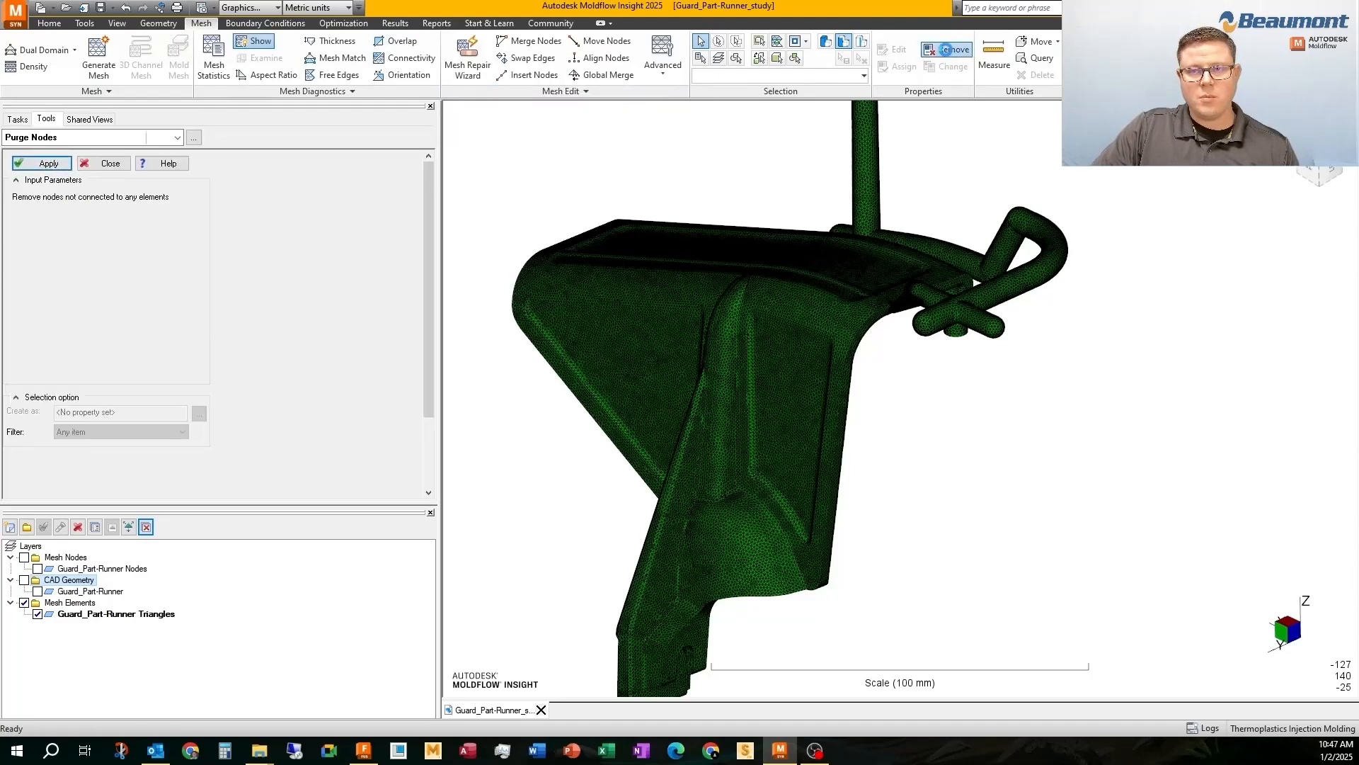
Finish removing the unused properties and show the Mesh Nodes layer at the sprue's free end
{"action": "left_click", "coordinate": [743, 408]}
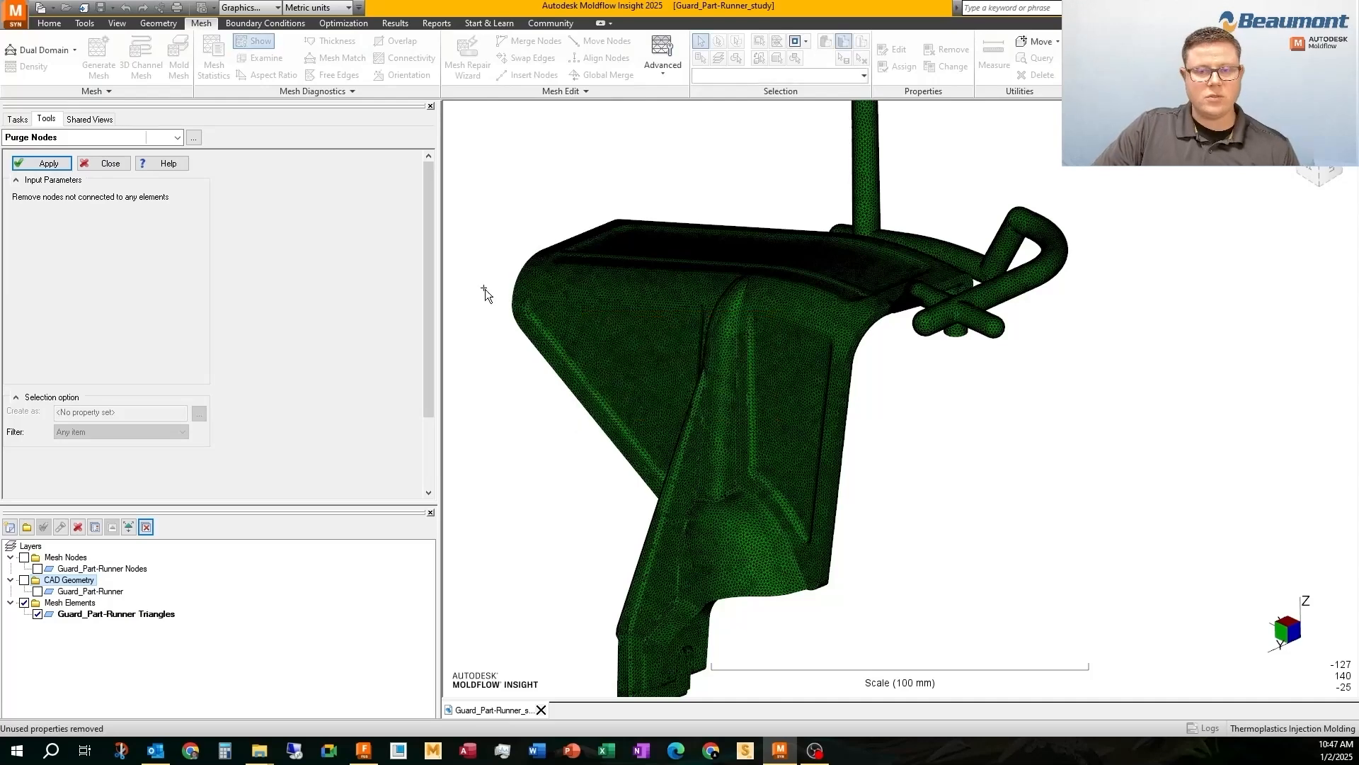
{"action": "scroll", "coordinate": [882, 173], "scroll_direction": "down", "scroll_amount": 3}
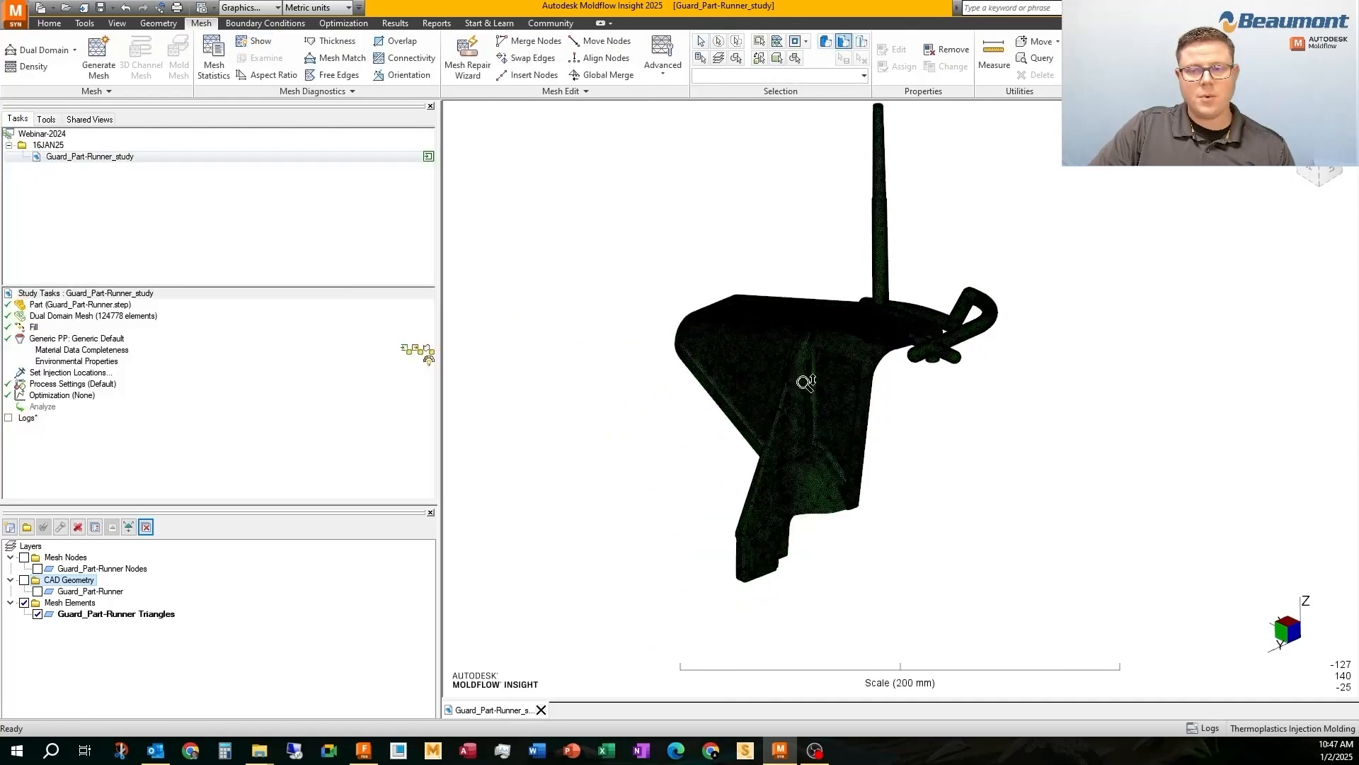
{"action": "scroll", "coordinate": [884, 153], "scroll_direction": "up", "scroll_amount": 5}
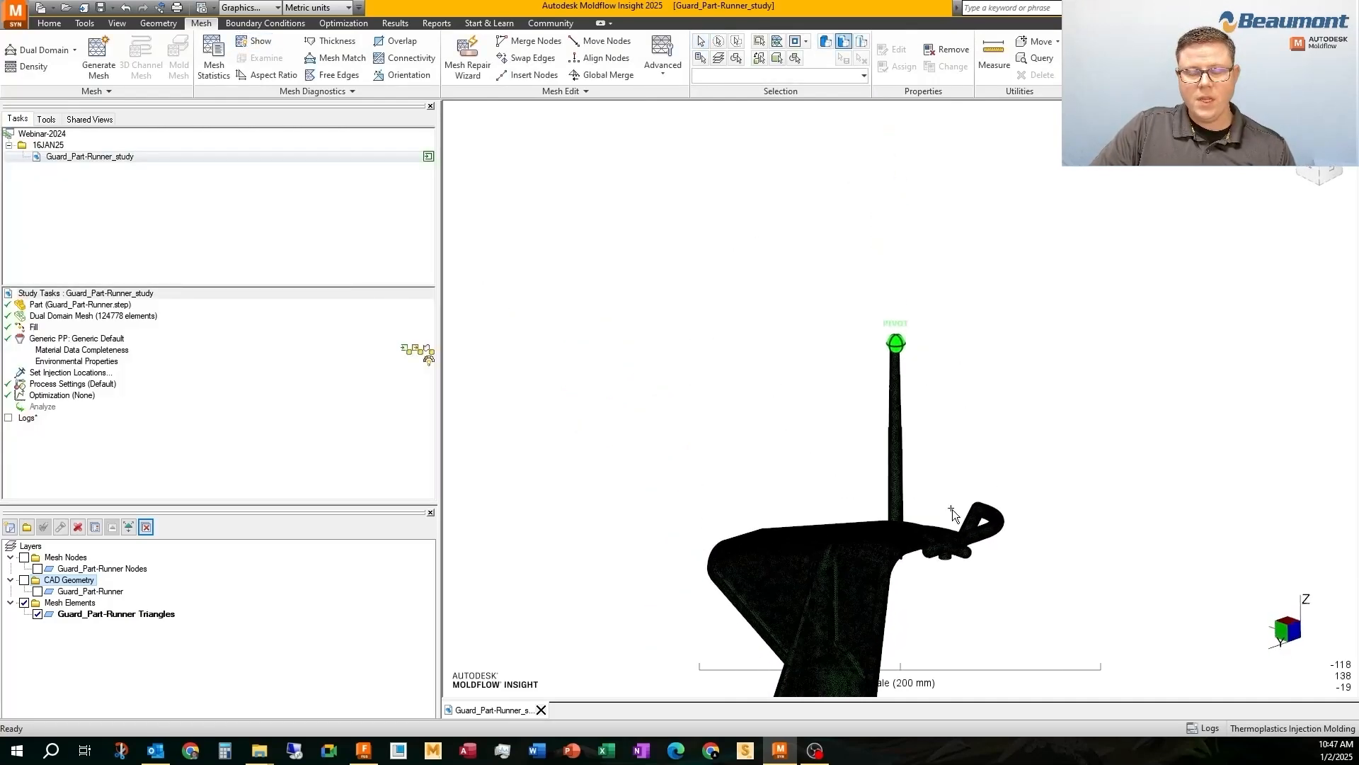
{"action": "scroll", "coordinate": [893, 333], "scroll_direction": "up", "scroll_amount": 4}
{"action": "middle_click_drag", "start_coordinate": [873, 229], "coordinate": [870, 338]}
{"action": "left_click", "coordinate": [24, 558]}
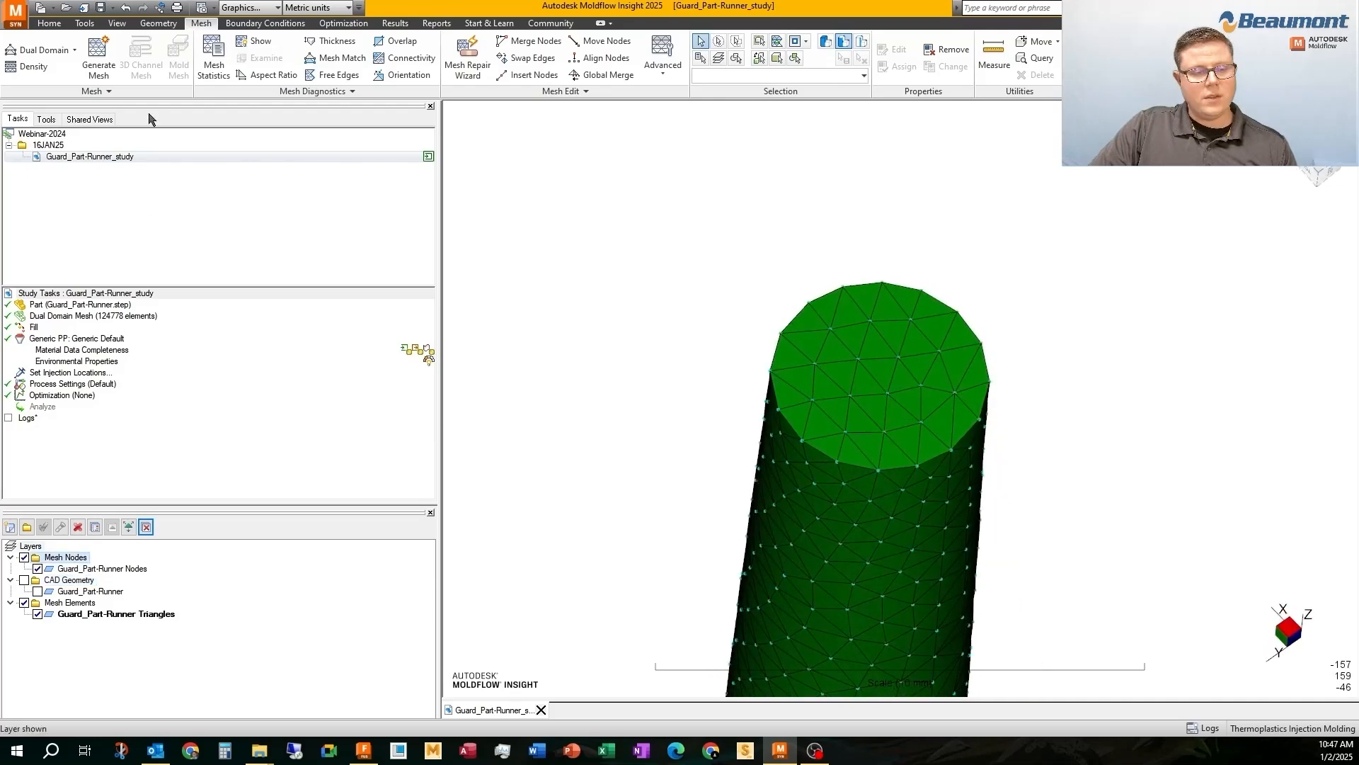
Create one node midway between coordinates -2.25 -20 163.7 and 2.25 -20 163.7 on the sprue's end face
{"action": "left_click", "coordinate": [158, 23]}
{"action": "left_click", "coordinate": [157, 44]}
{"action": "left_click", "coordinate": [182, 96]}
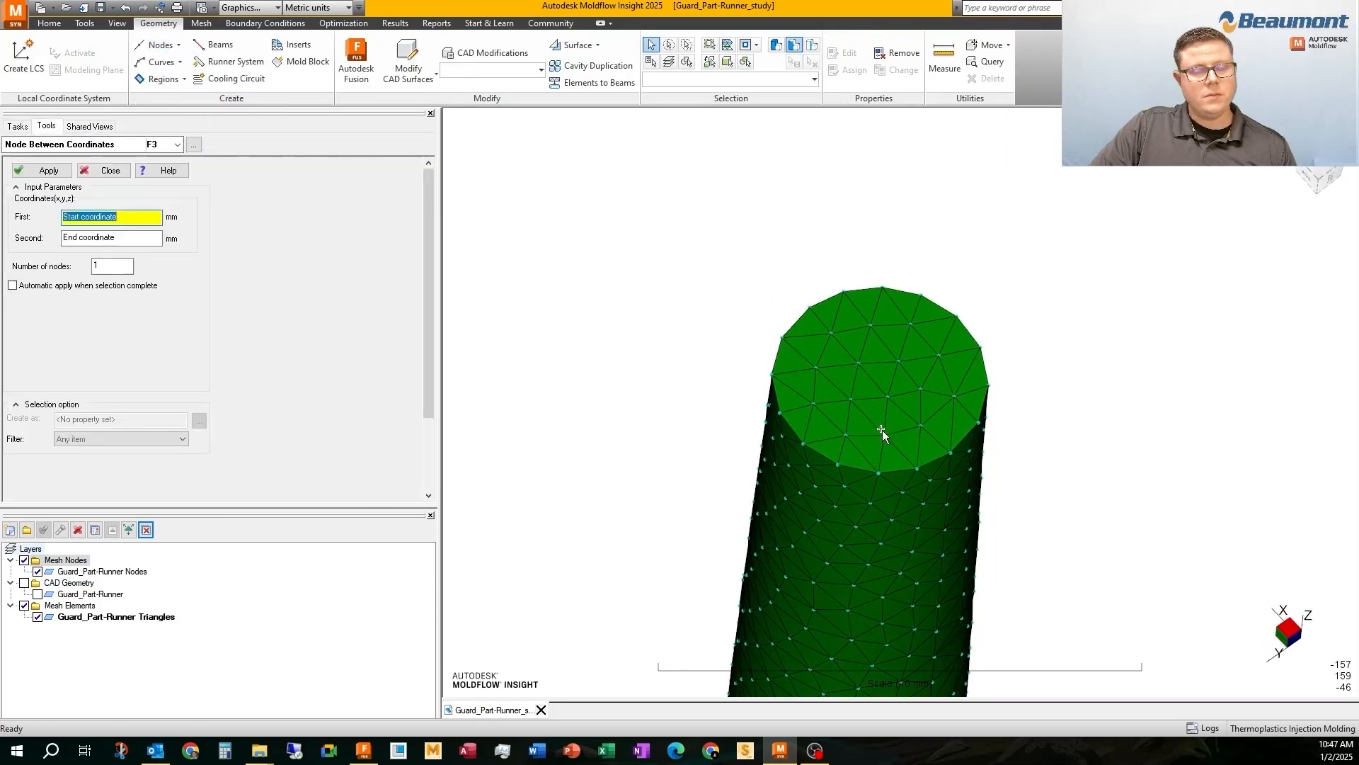
{"action": "left_click", "coordinate": [951, 453]}
{"action": "middle_click_drag", "start_coordinate": [859, 330], "coordinate": [982, 395]}
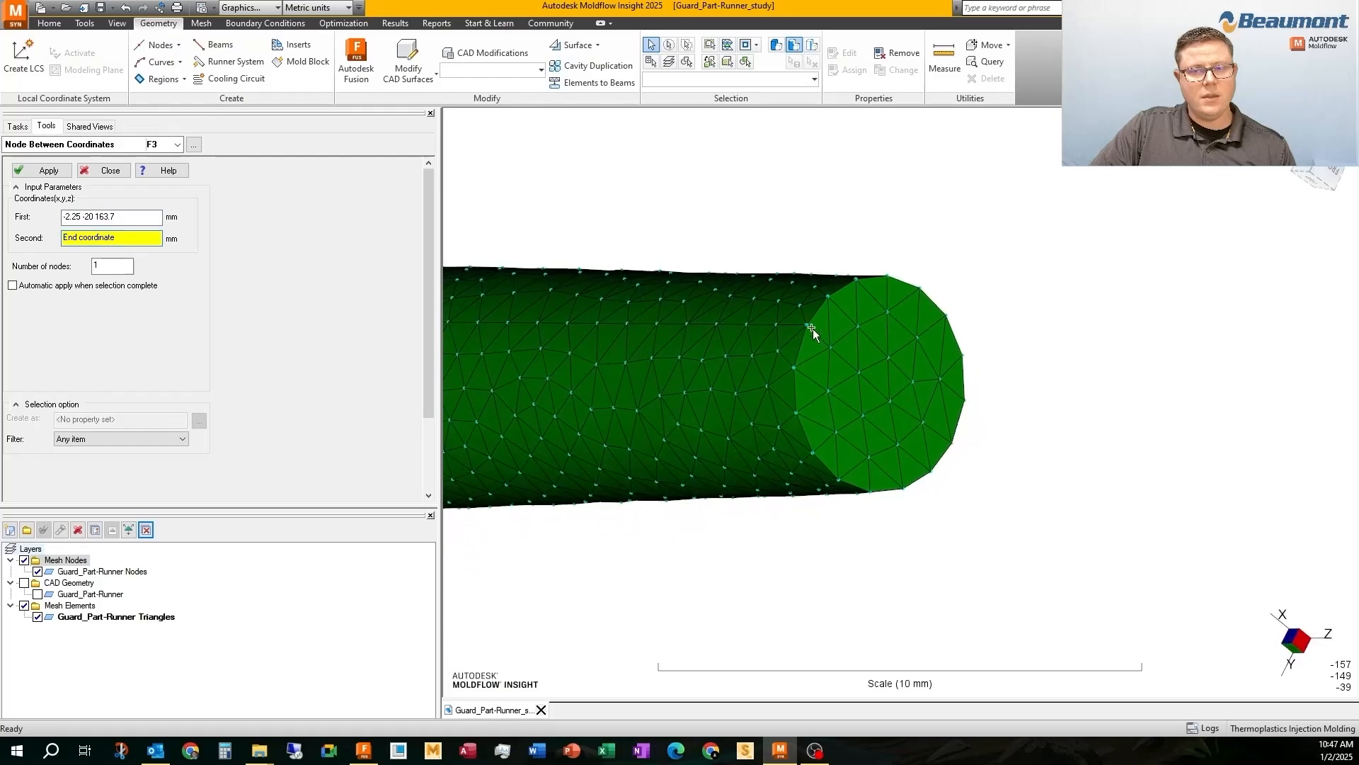
{"action": "left_click", "coordinate": [43, 170]}
Insert a mesh node at the midpoint of the triangle edge nearest the centre node on the sprue's end face
{"action": "scroll", "coordinate": [889, 401], "scroll_direction": "up", "scroll_amount": 5}
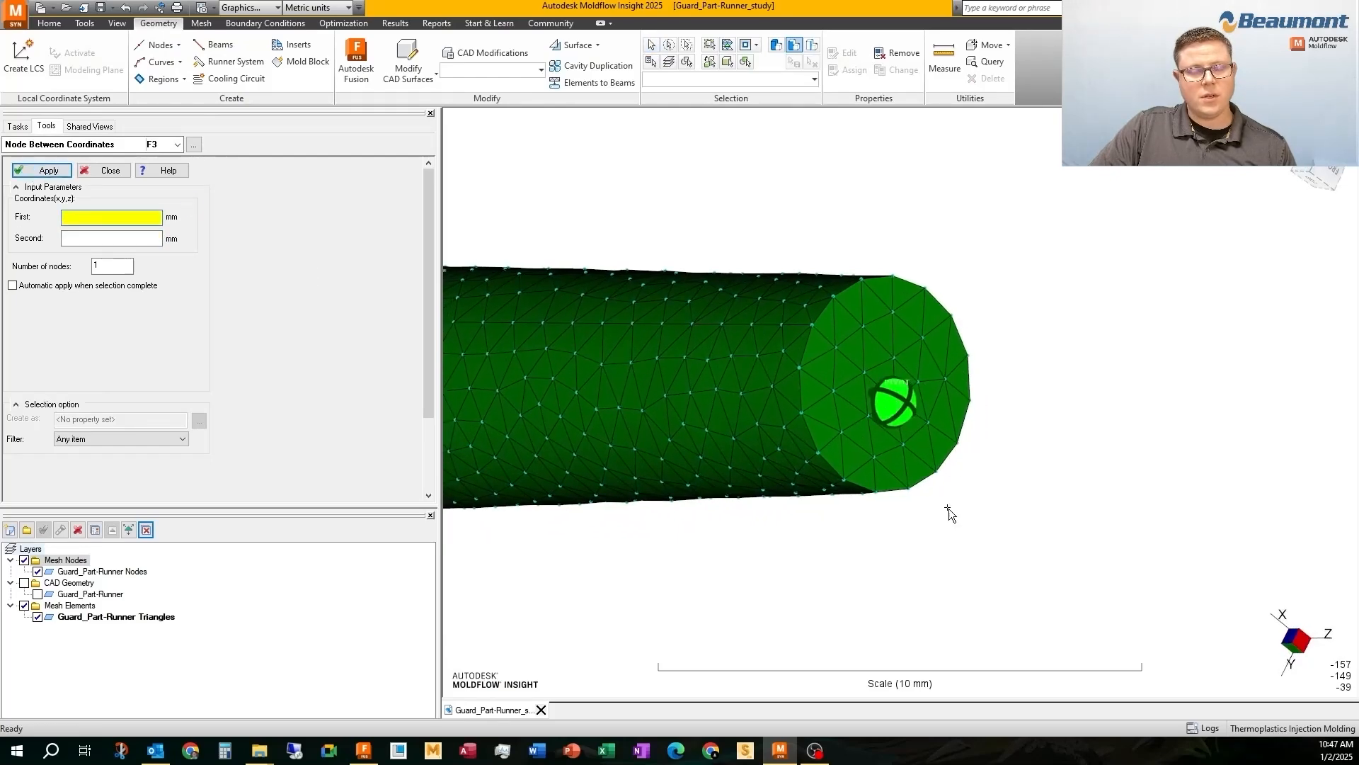
{"action": "left_click", "coordinate": [201, 23]}
{"action": "left_click", "coordinate": [517, 80]}
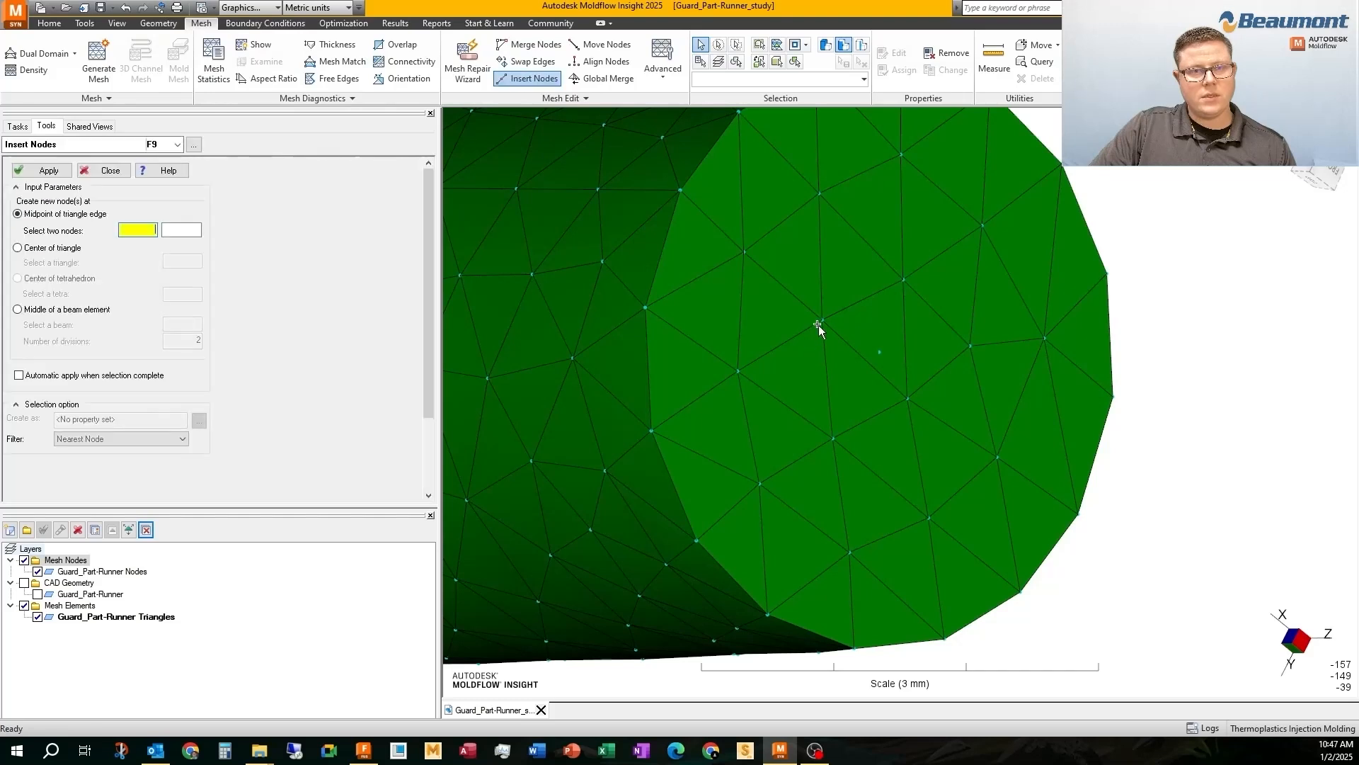
{"action": "left_click", "coordinate": [827, 323]}
{"action": "left_click", "coordinate": [907, 396]}
{"action": "left_click", "coordinate": [43, 170]}
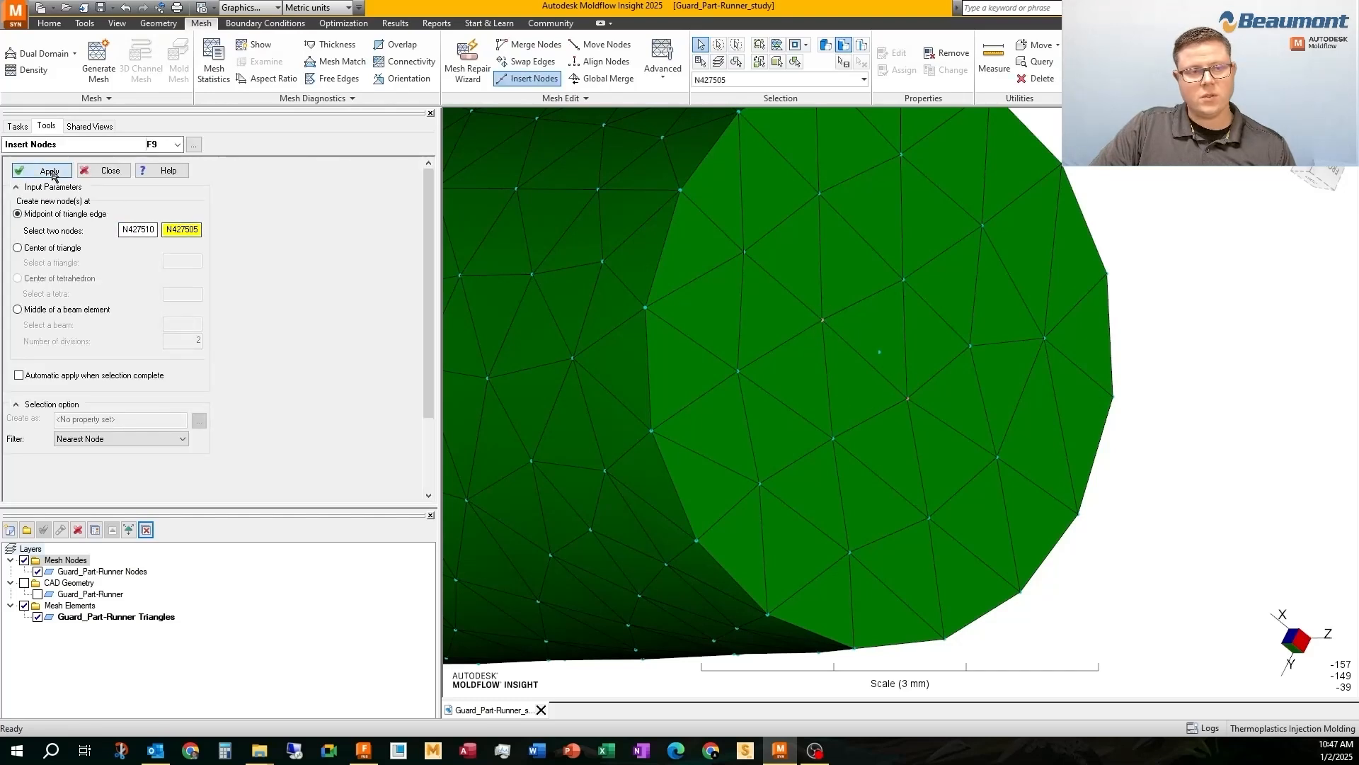
Merge the inserted edge-midpoint node into the centre node of the sprue's end face
{"action": "left_click", "coordinate": [529, 44]}
{"action": "left_click", "coordinate": [880, 352]}
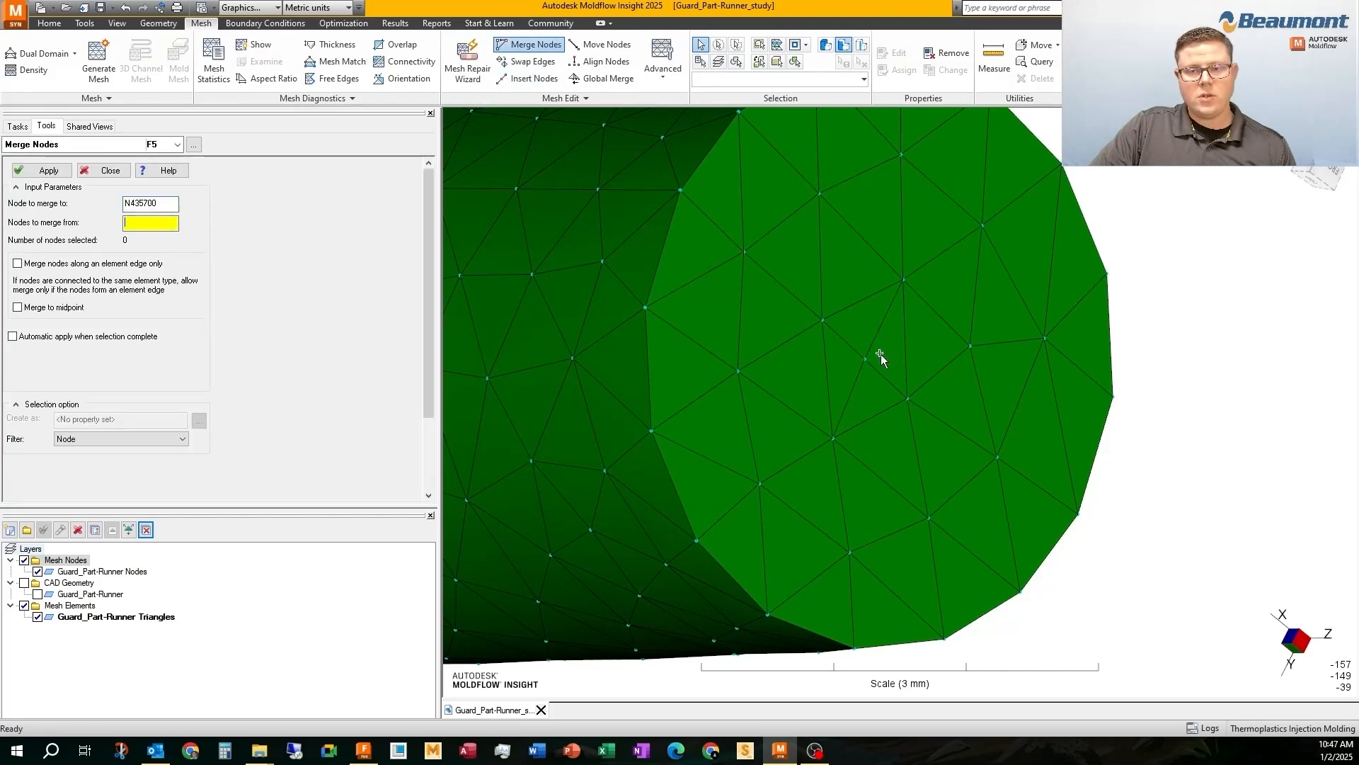
{"action": "left_click", "coordinate": [869, 359]}
{"action": "left_click", "coordinate": [21, 169]}
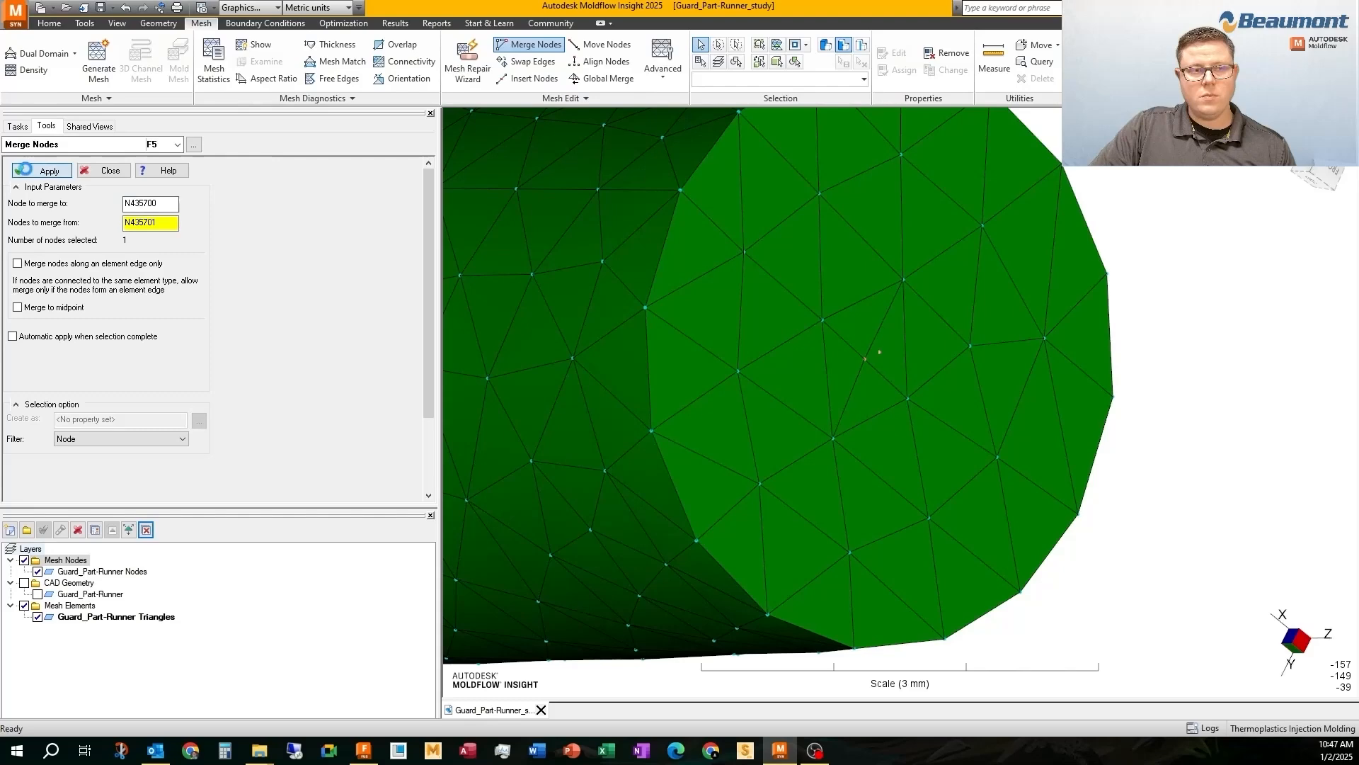
{"action": "left_click", "coordinate": [14, 126]}
Swap the edge shared by two triangles beside the centre node on the sprue's end face
{"action": "scroll", "coordinate": [809, 337], "scroll_direction": "down", "scroll_amount": 1}
{"action": "scroll", "coordinate": [809, 337], "scroll_direction": "down", "scroll_amount": 2}
{"action": "mouse_move", "coordinate": [809, 337]}
{"action": "middle_mouse_down"}
{"action": "mouse_move", "coordinate": [796, 313]}
{"action": "mouse_move", "coordinate": [802, 333]}
{"action": "middle_mouse_up"}
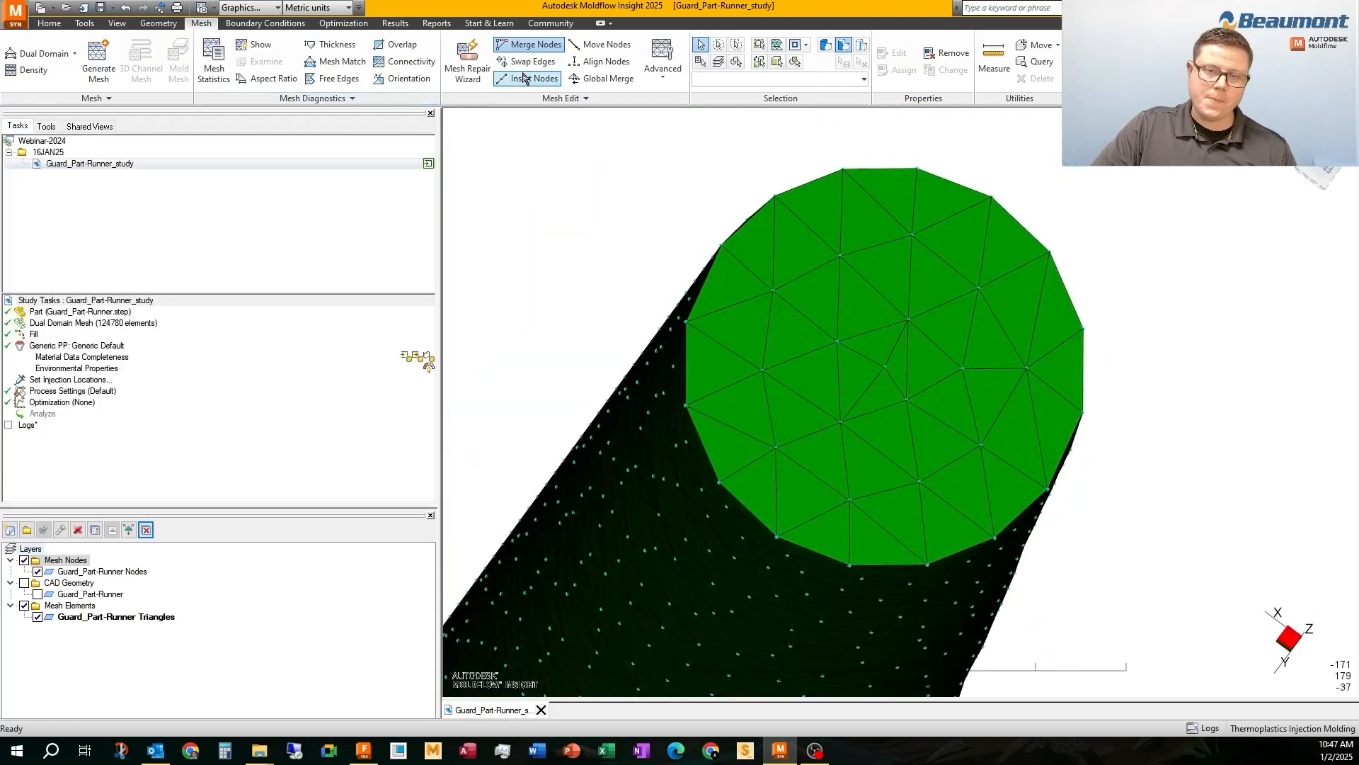
{"action": "left_click", "coordinate": [531, 62]}
{"action": "left_click", "coordinate": [918, 367]}
{"action": "left_click", "coordinate": [902, 365]}
{"action": "middle_click_drag", "start_coordinate": [912, 428], "coordinate": [901, 406]}
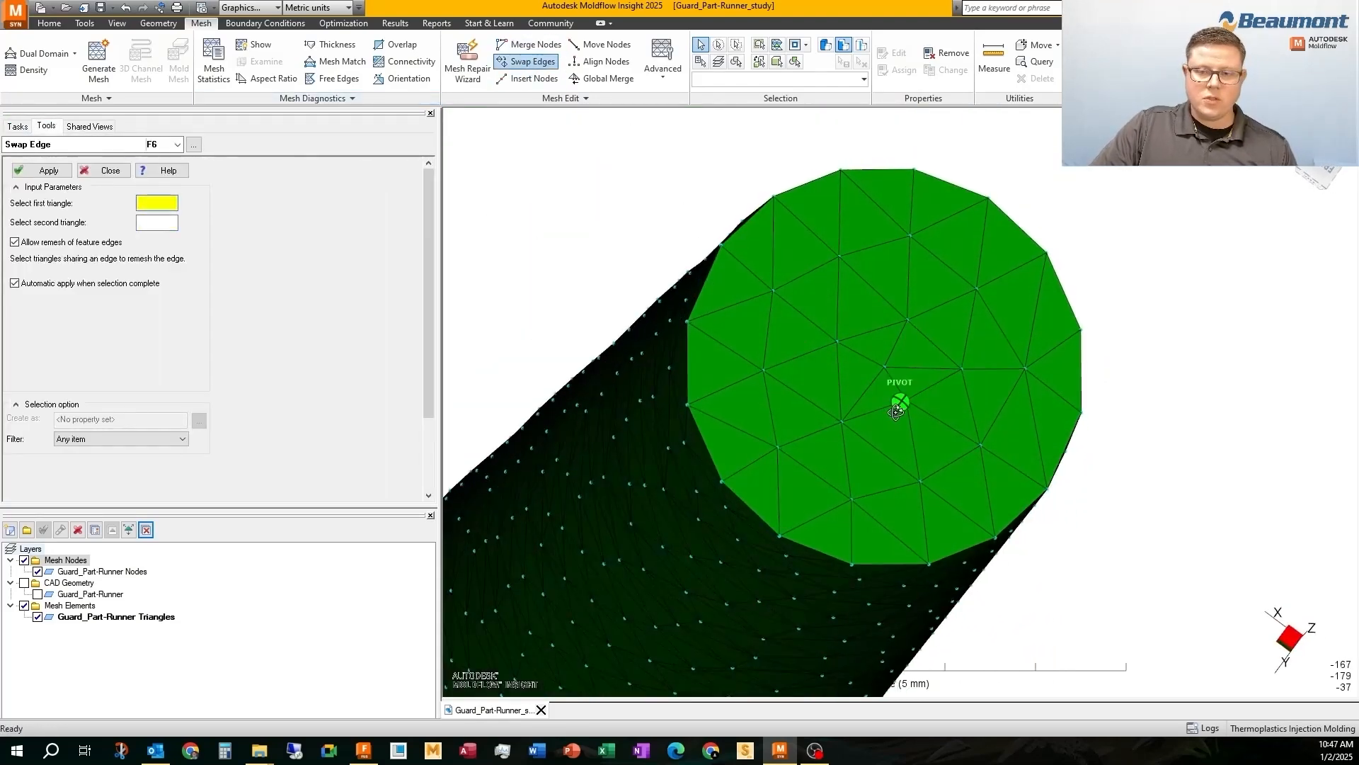
Set an injection location on the centre node of the sprue's end face
{"action": "left_click", "coordinate": [15, 126]}
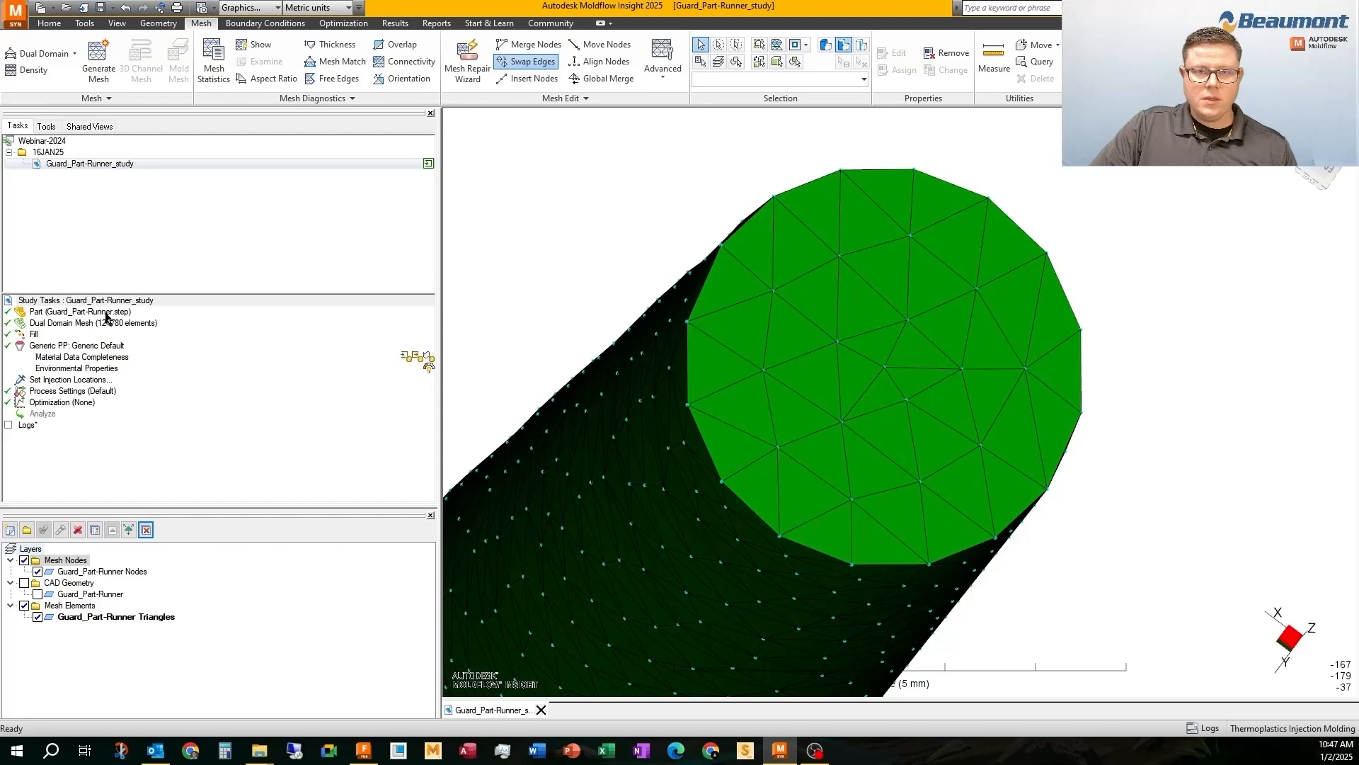
{"action": "double_click", "coordinate": [67, 380]}
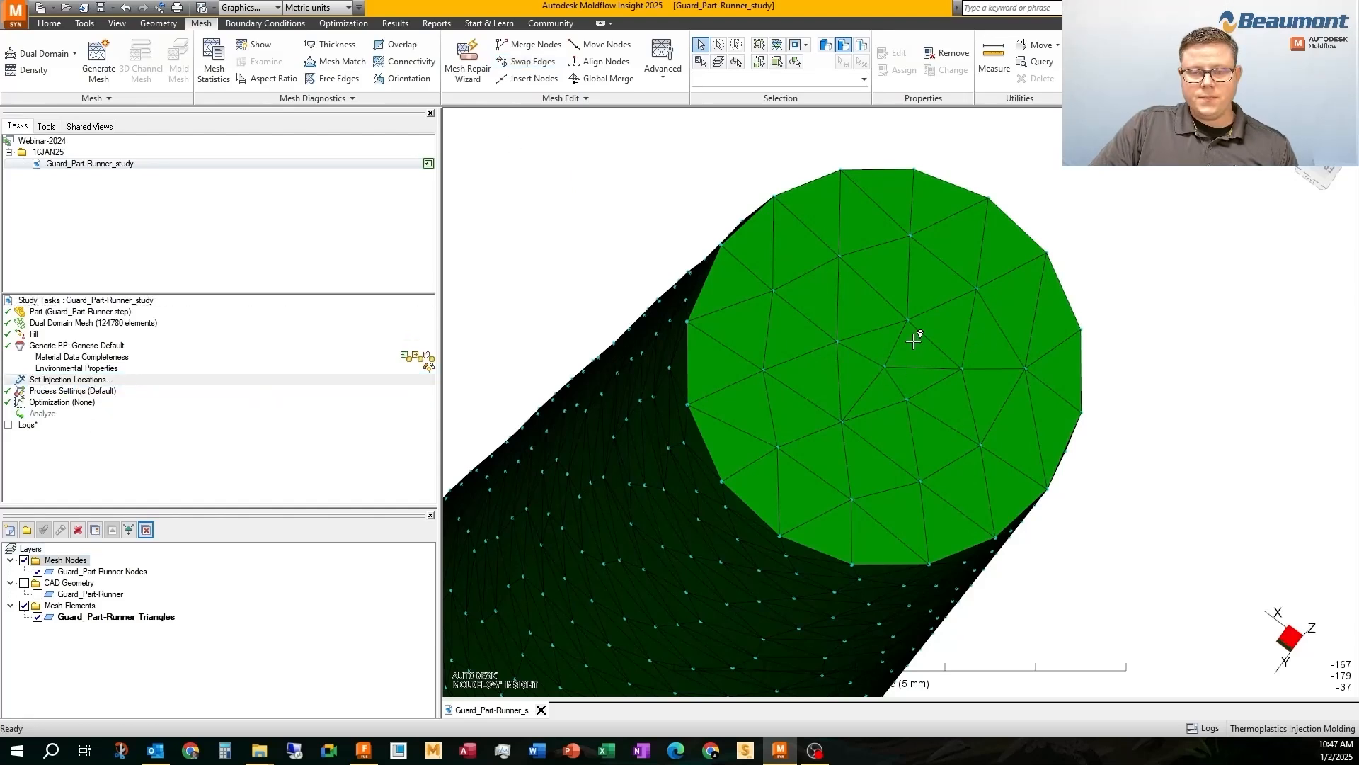
{"action": "scroll", "coordinate": [913, 341], "scroll_direction": "down", "scroll_amount": 2}
{"action": "left_click", "coordinate": [889, 375]}
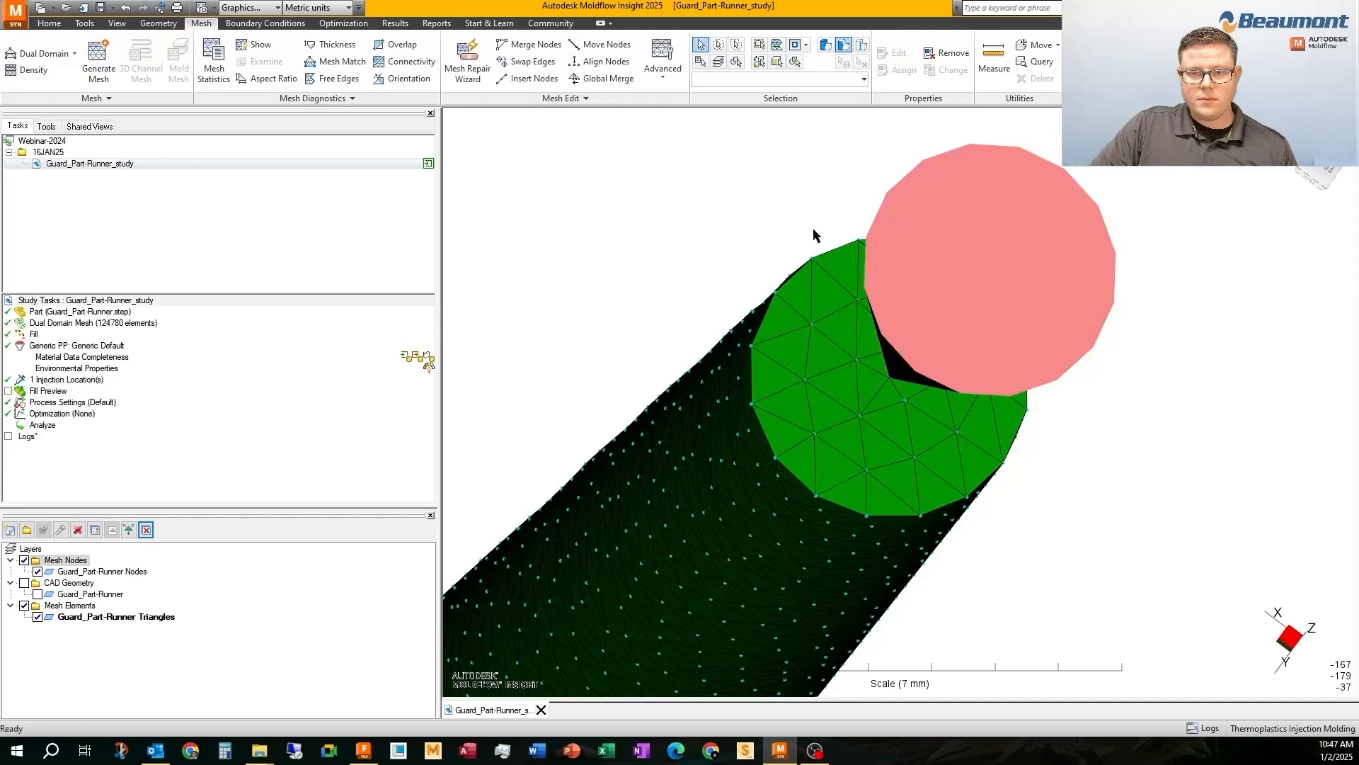
Hide the Mesh Nodes layer and view the whole part with its runner, sprue and injection cone
{"action": "left_click", "coordinate": [24, 560]}
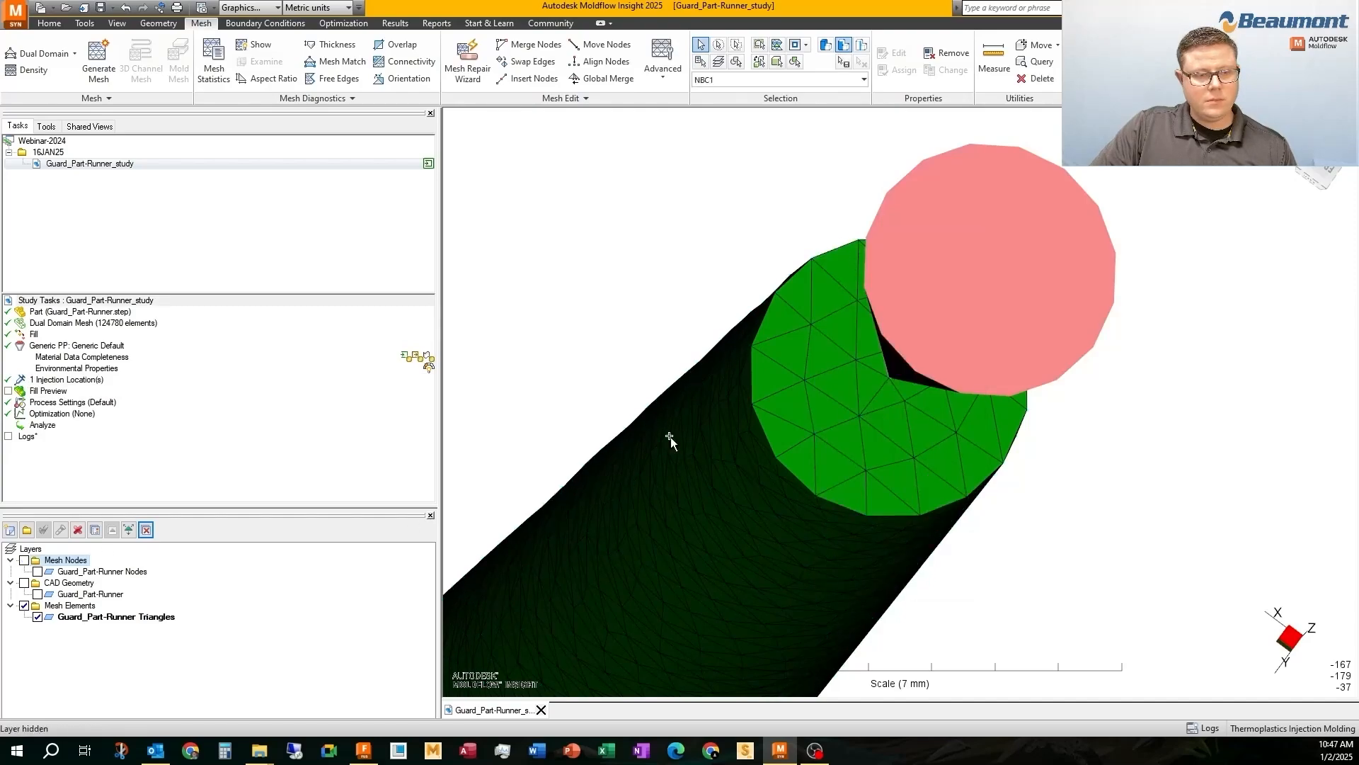
{"action": "left_click", "coordinate": [1319, 171]}
{"action": "scroll", "coordinate": [942, 626], "scroll_direction": "down", "scroll_amount": 10}
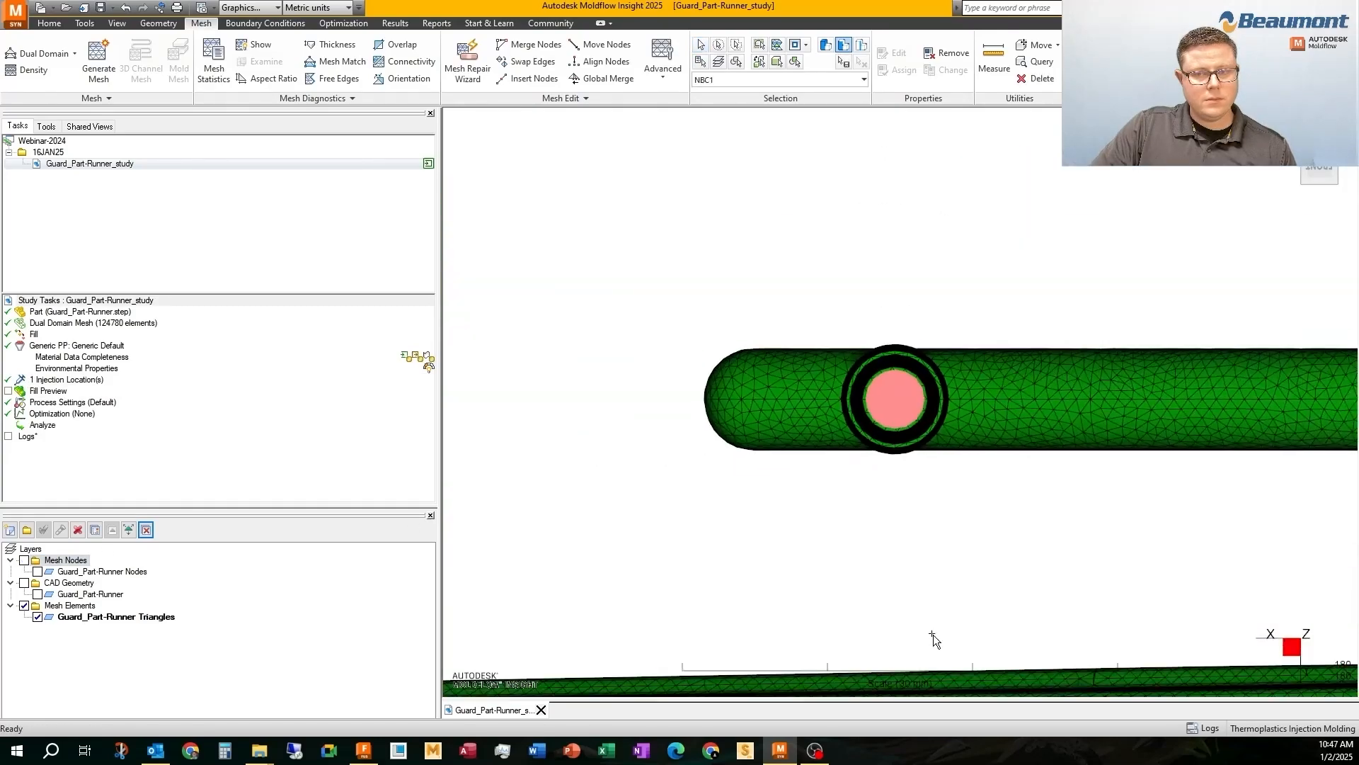
{"action": "middle_click_drag", "start_coordinate": [971, 640], "coordinate": [892, 347]}
{"action": "scroll", "coordinate": [893, 347], "scroll_direction": "down", "scroll_amount": 3}
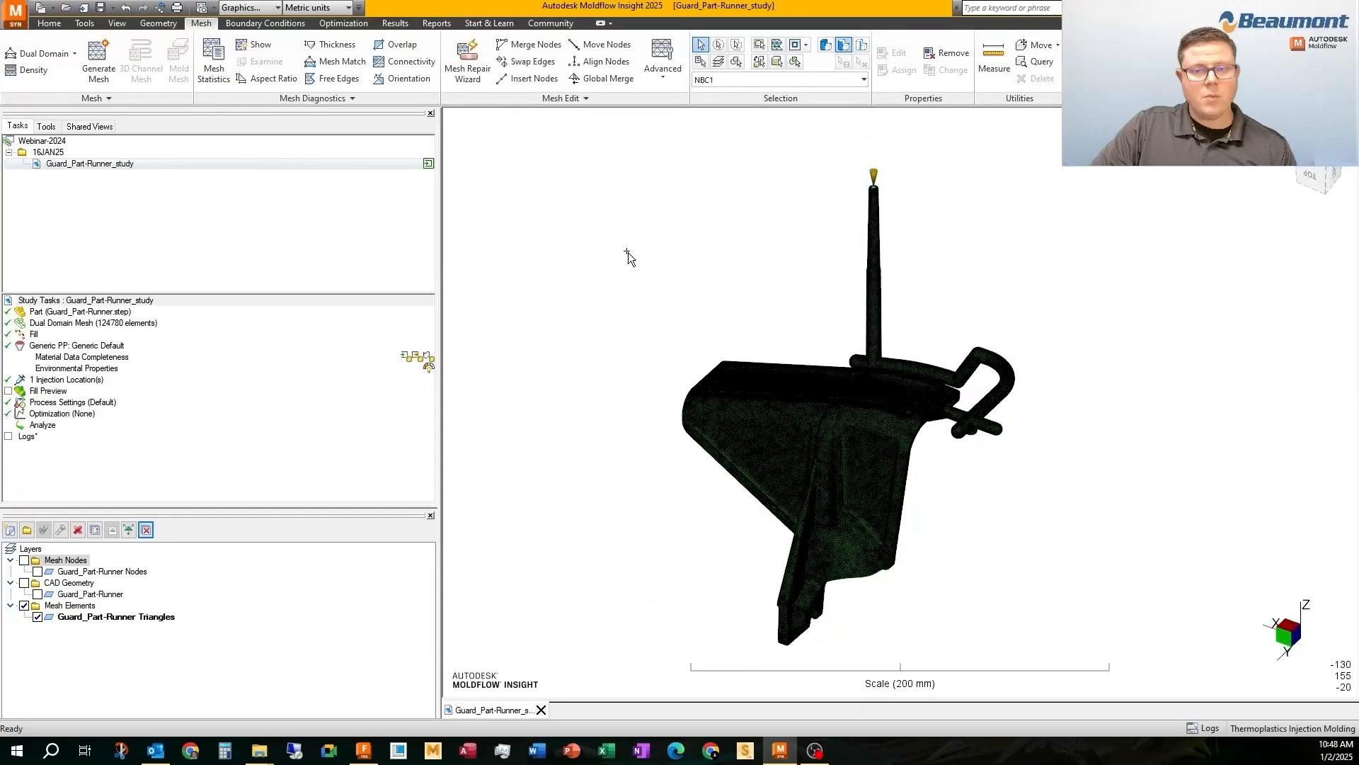
Set the triangle elements of the Guard_Part-Runner Triangles layer to display as Solid
{"action": "right_click", "coordinate": [67, 615]}
{"action": "left_click", "coordinate": [99, 380]}
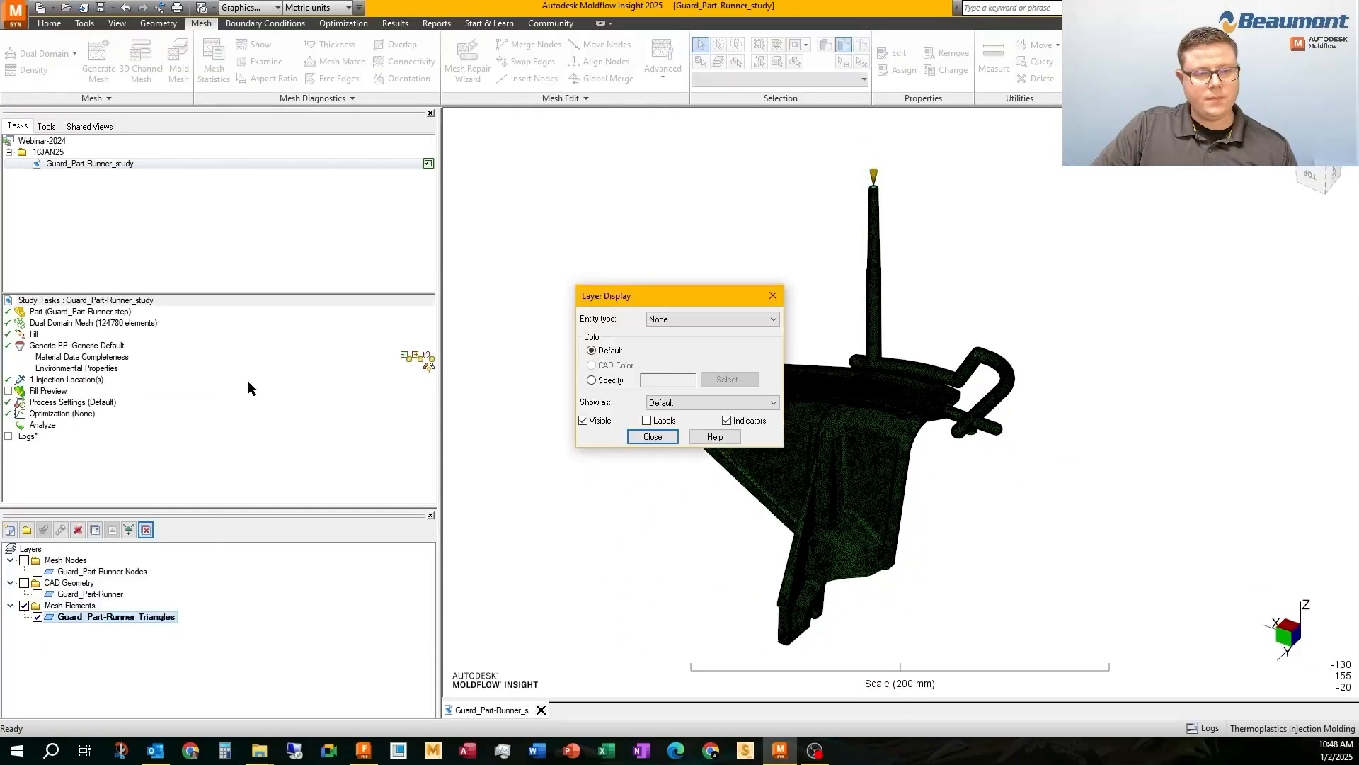
{"action": "left_click", "coordinate": [670, 403]}
{"action": "left_click", "coordinate": [670, 403]}
{"action": "left_click", "coordinate": [708, 319]}
{"action": "left_click", "coordinate": [674, 334]}
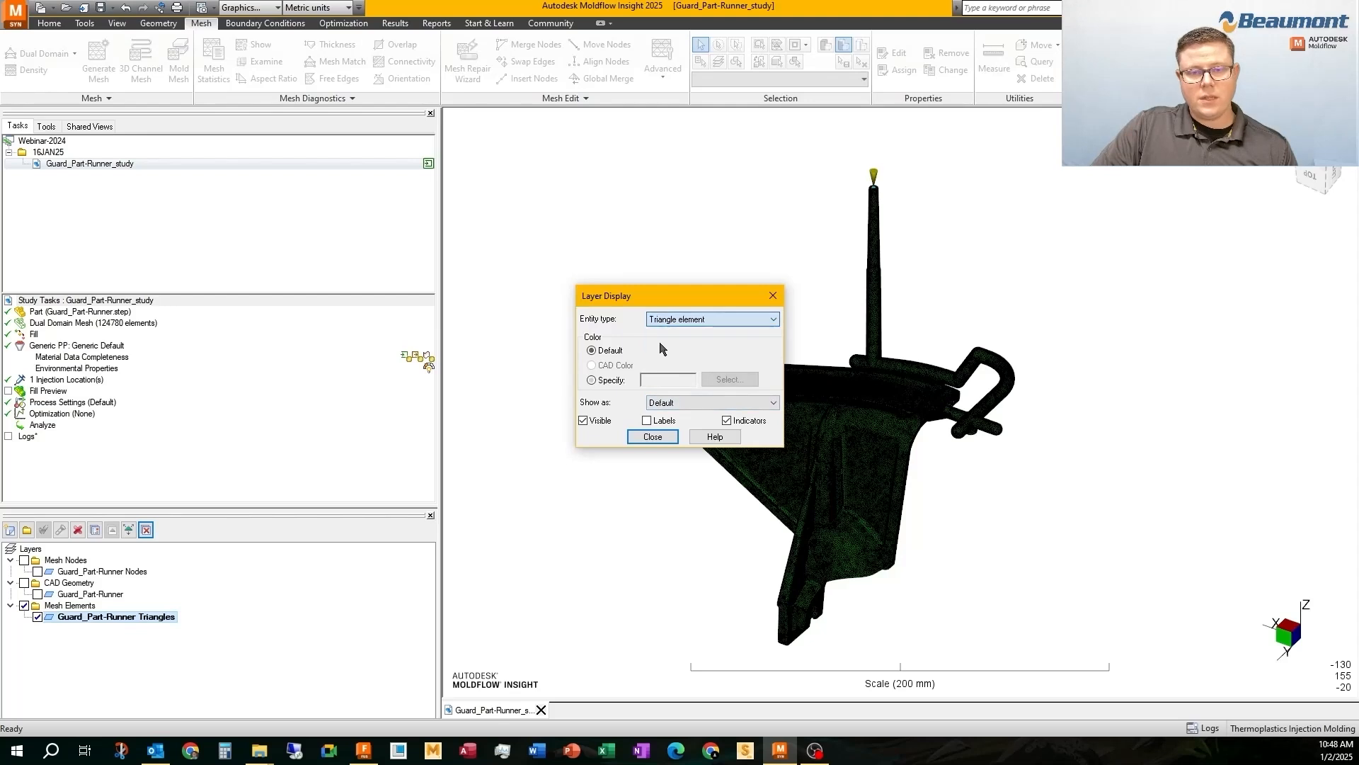
{"action": "left_click", "coordinate": [672, 404]}
{"action": "left_click", "coordinate": [669, 414]}
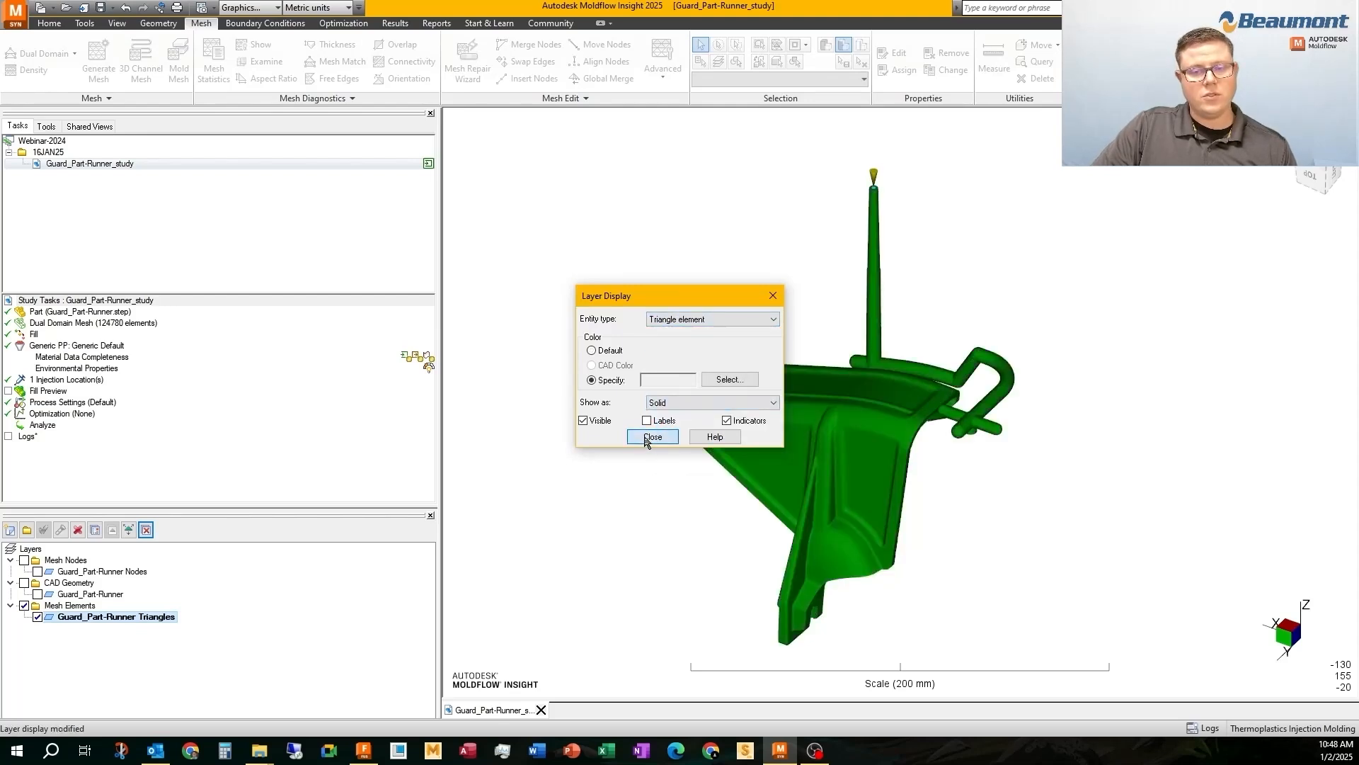
{"action": "left_click", "coordinate": [652, 437]}
Rename the study as Guard_Part-Runner_DD
{"action": "left_click", "coordinate": [113, 163]}
{"action": "left_click", "coordinate": [113, 164]}
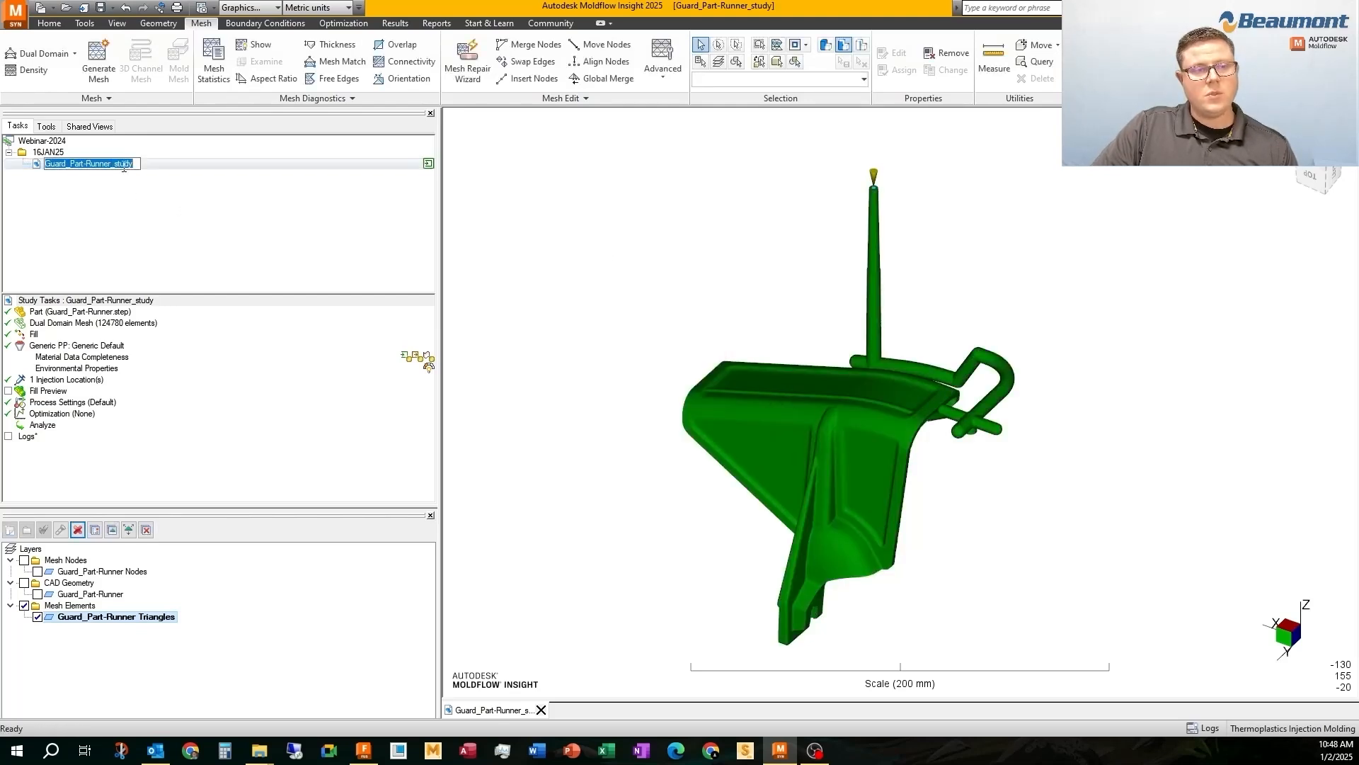
{"action": "left_click_drag", "start_coordinate": [114, 164], "coordinate": [162, 165]}
{"action": "type", "text": "DD"}
{"action": "key", "text": "Return"}
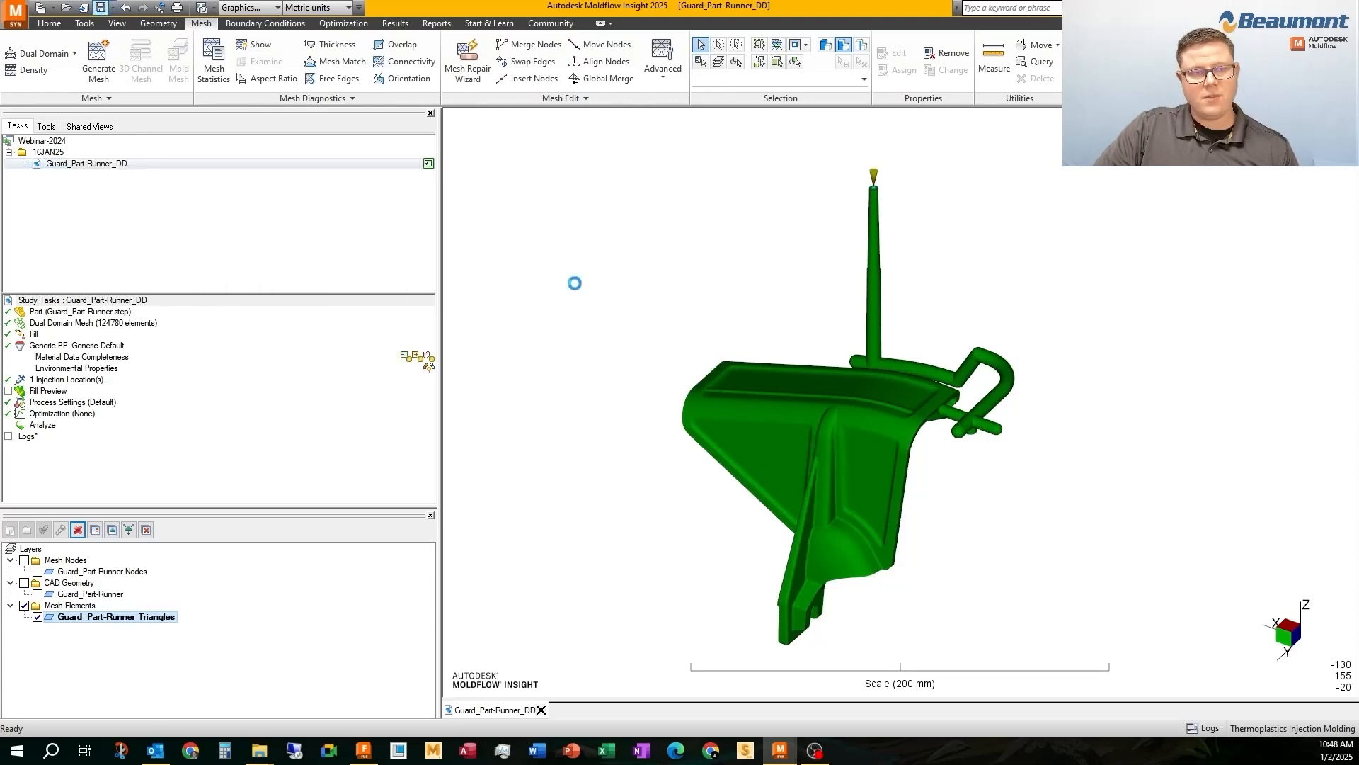
Duplicate the Guard_Part-Runner_DD study and rename the copy as Guard_Part-Runner_3D
{"action": "right_click", "coordinate": [109, 164]}
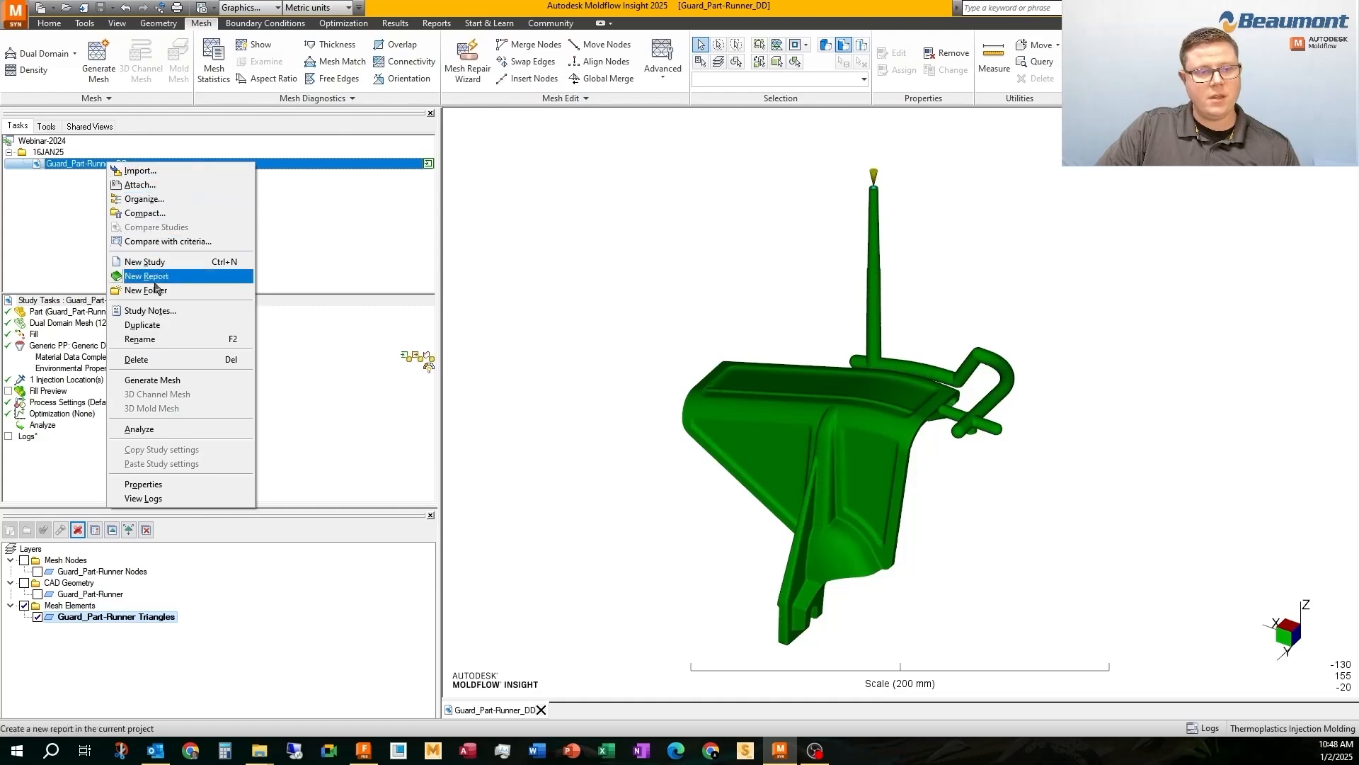
{"action": "left_click", "coordinate": [139, 327]}
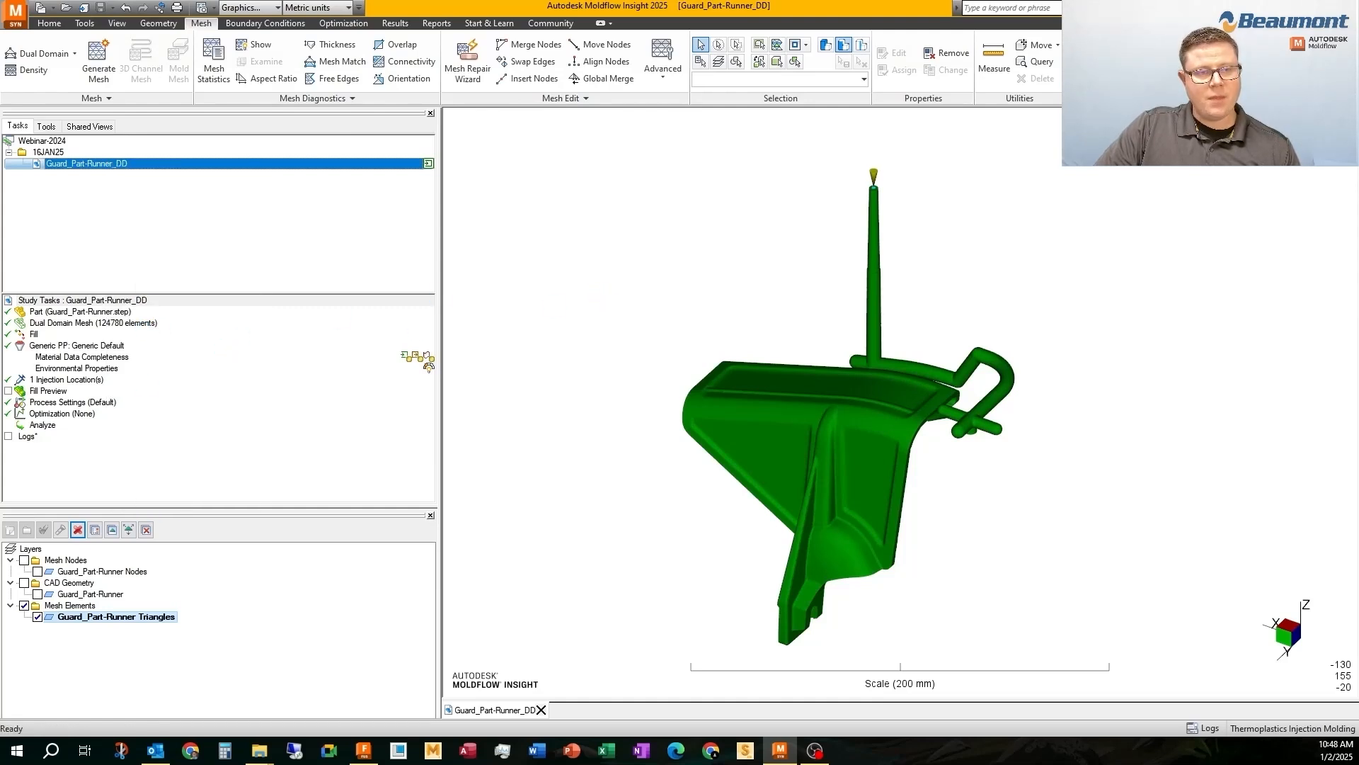
{"action": "left_click", "coordinate": [128, 178]}
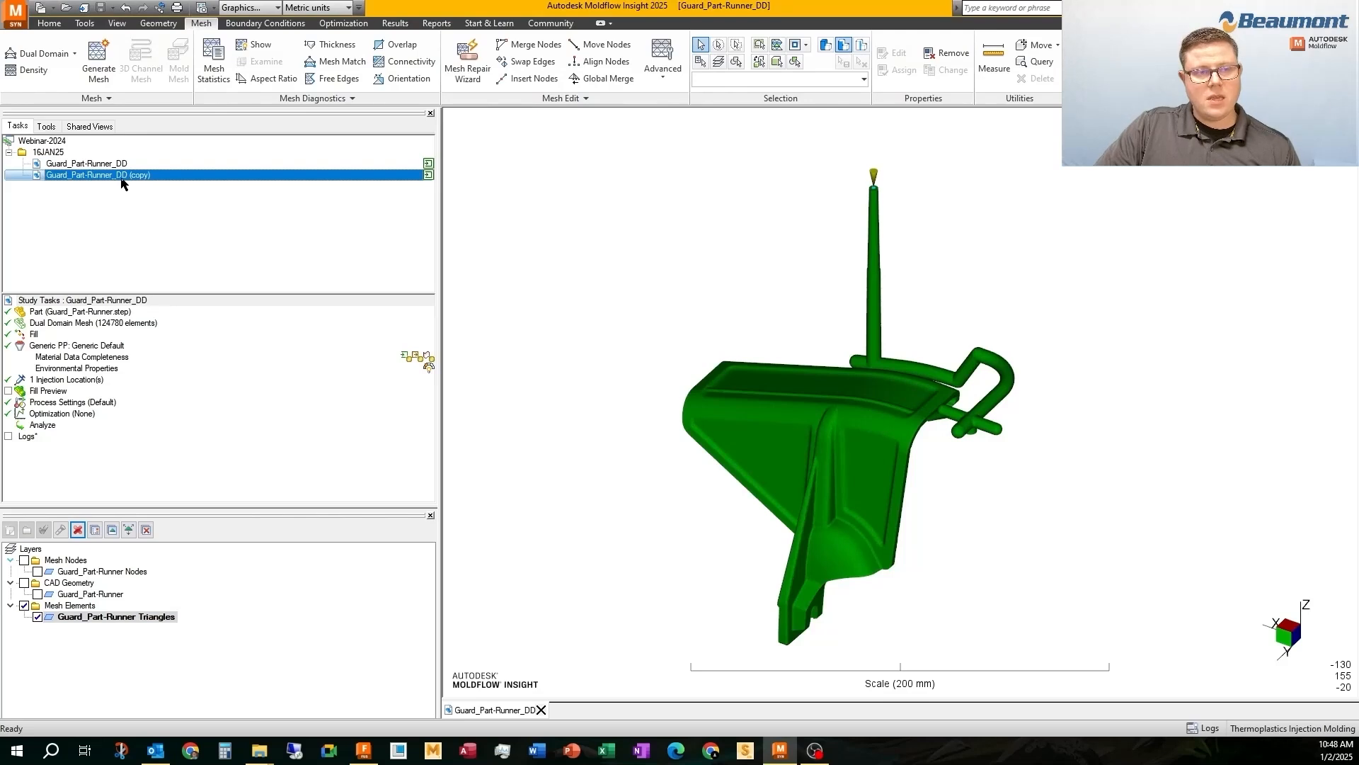
{"action": "right_click", "coordinate": [120, 179]}
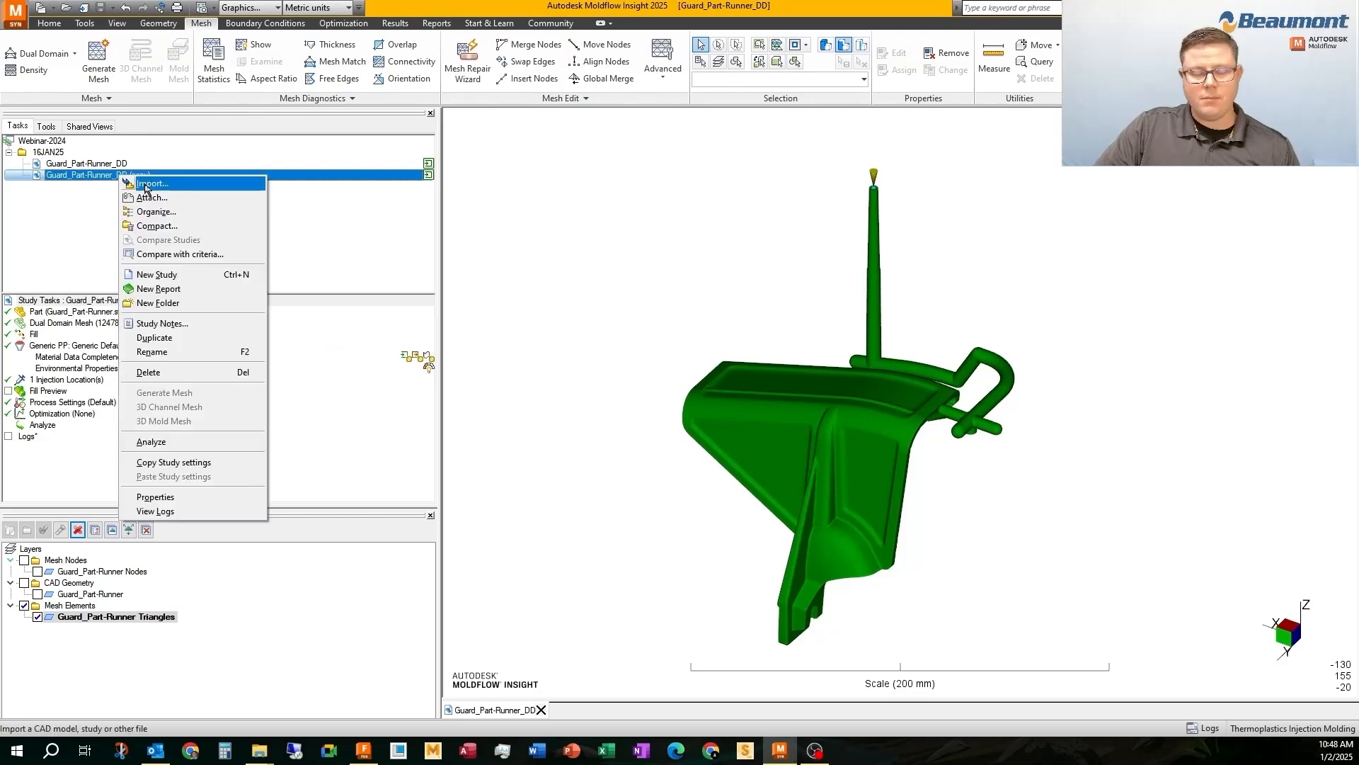
{"action": "left_click", "coordinate": [139, 351]}
{"action": "type", "text": "Guard_Part-Runner_3"}
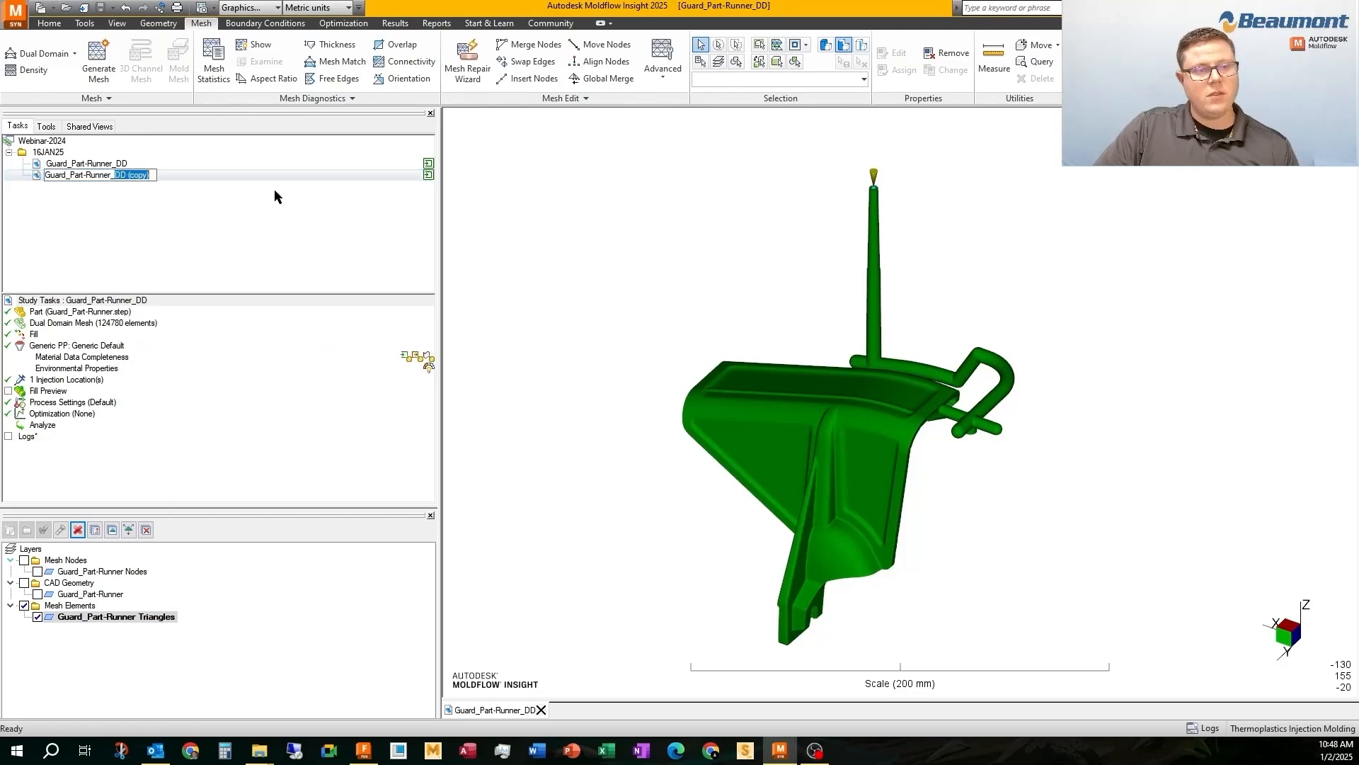
{"action": "key", "text": "Return"}
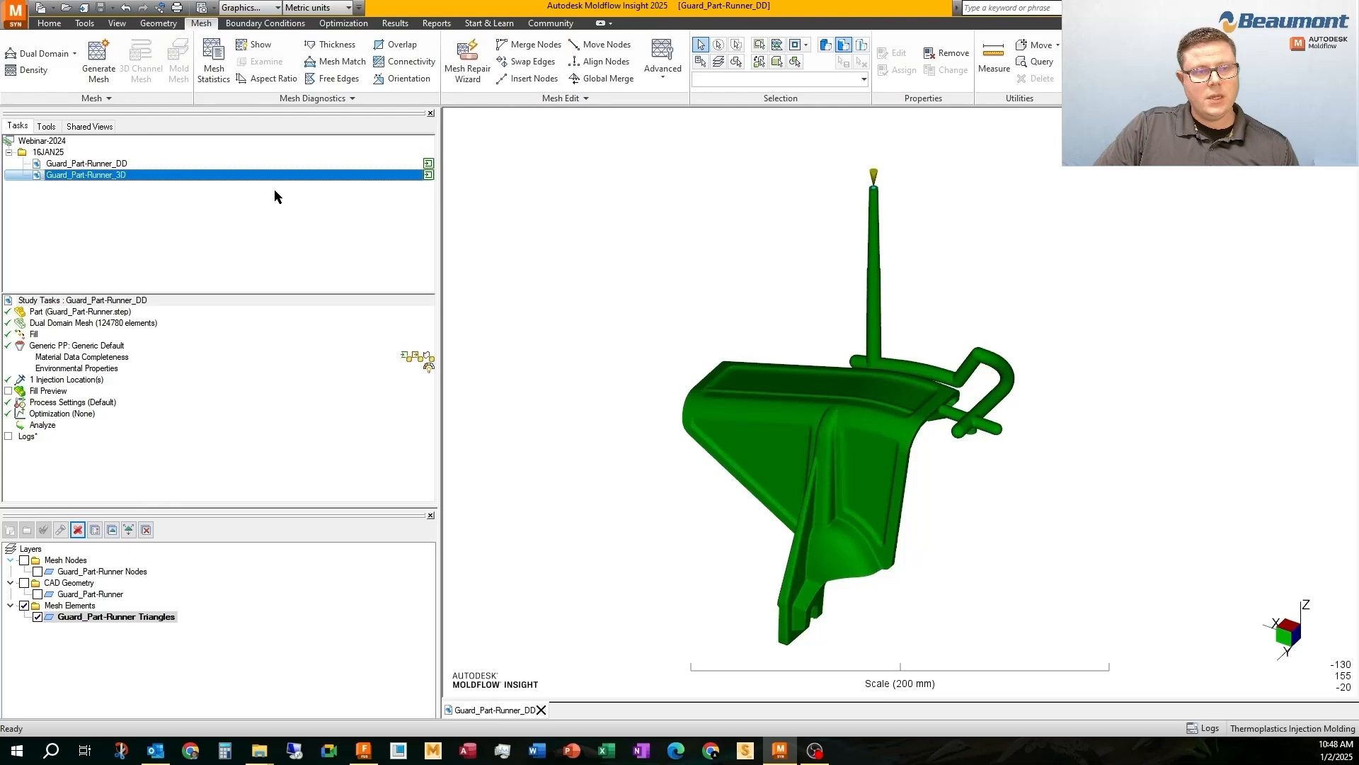
Open the Guard_Part-Runner_3D study and show its Mesh Nodes layer
{"action": "double_click", "coordinate": [129, 173]}
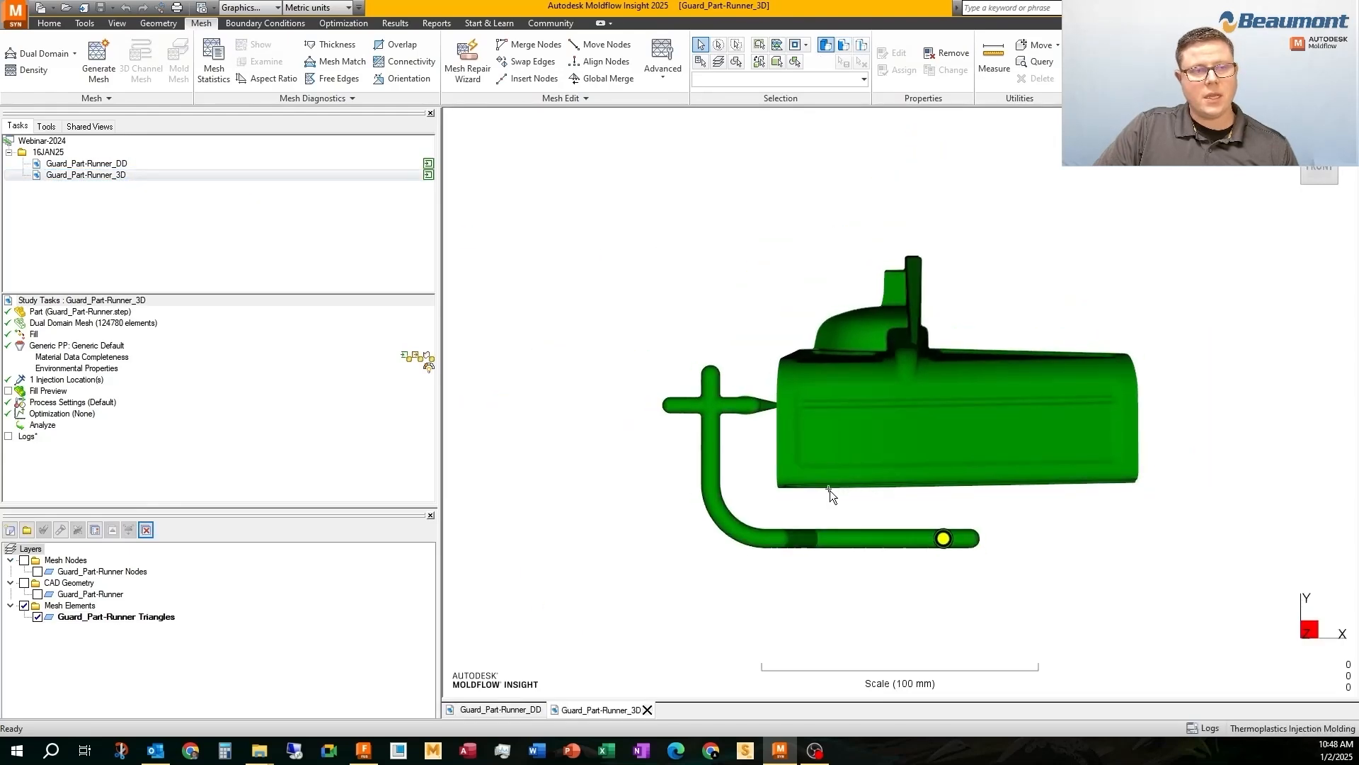
{"action": "middle_click_drag", "start_coordinate": [828, 488], "coordinate": [864, 365]}
{"action": "left_click", "coordinate": [25, 560]}
{"action": "middle_click_drag", "start_coordinate": [1031, 445], "coordinate": [501, 361]}
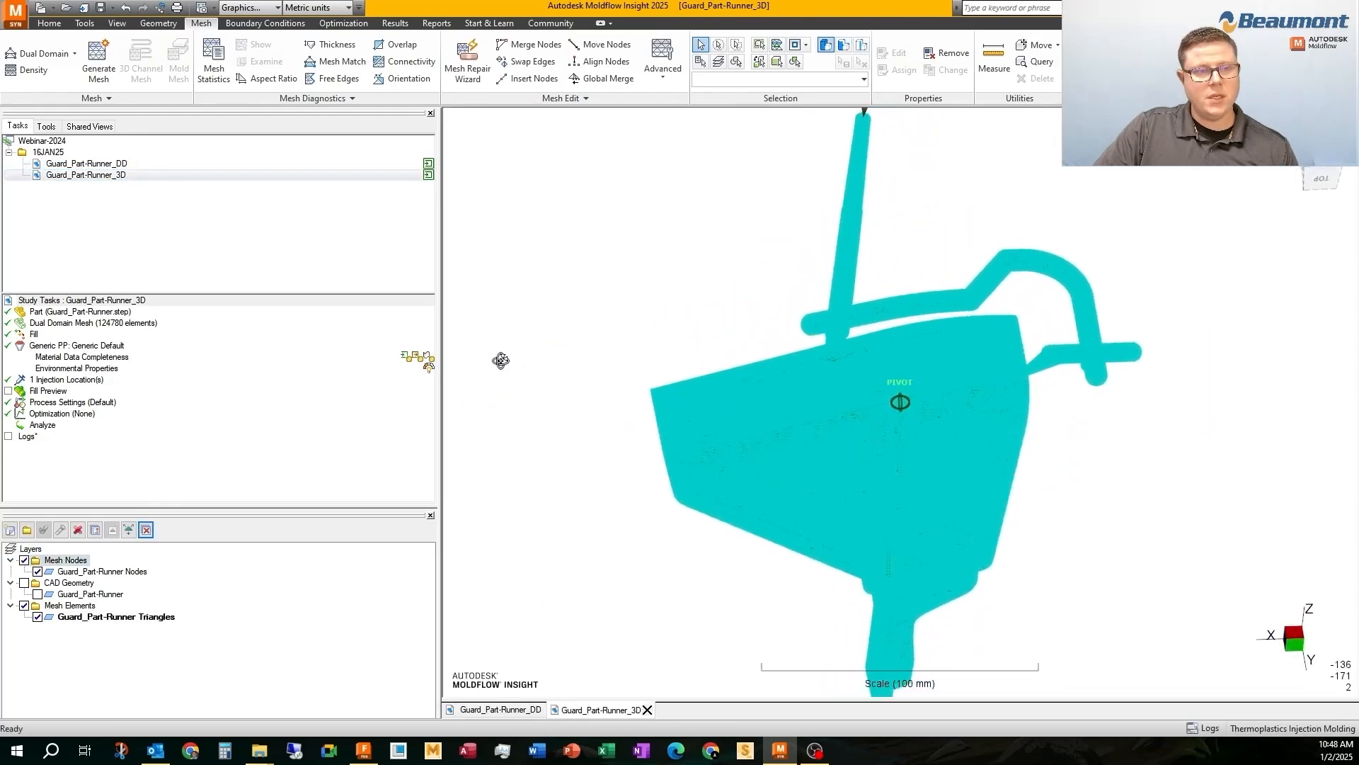
Change the mesh type of the Guard_Part-Runner_3D study from Dual Domain to 3D
{"action": "right_click", "coordinate": [55, 326]}
{"action": "mouse_move", "coordinate": [81, 376]}
{"action": "left_click", "coordinate": [210, 404]}
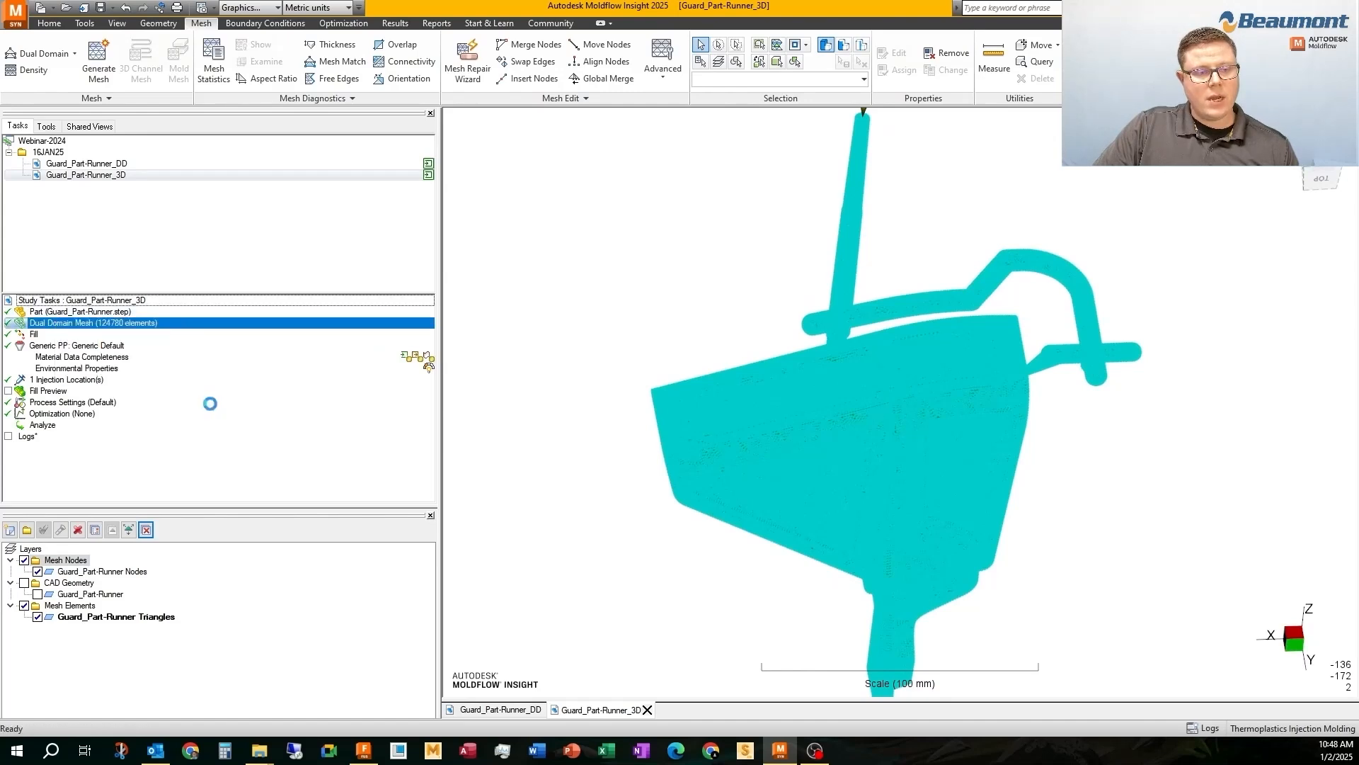
Generate the 3D mesh for the Guard_Part-Runner_3D study with a global edge length of 1.00 mm, and hide the mesh log
{"action": "double_click", "coordinate": [58, 324]}
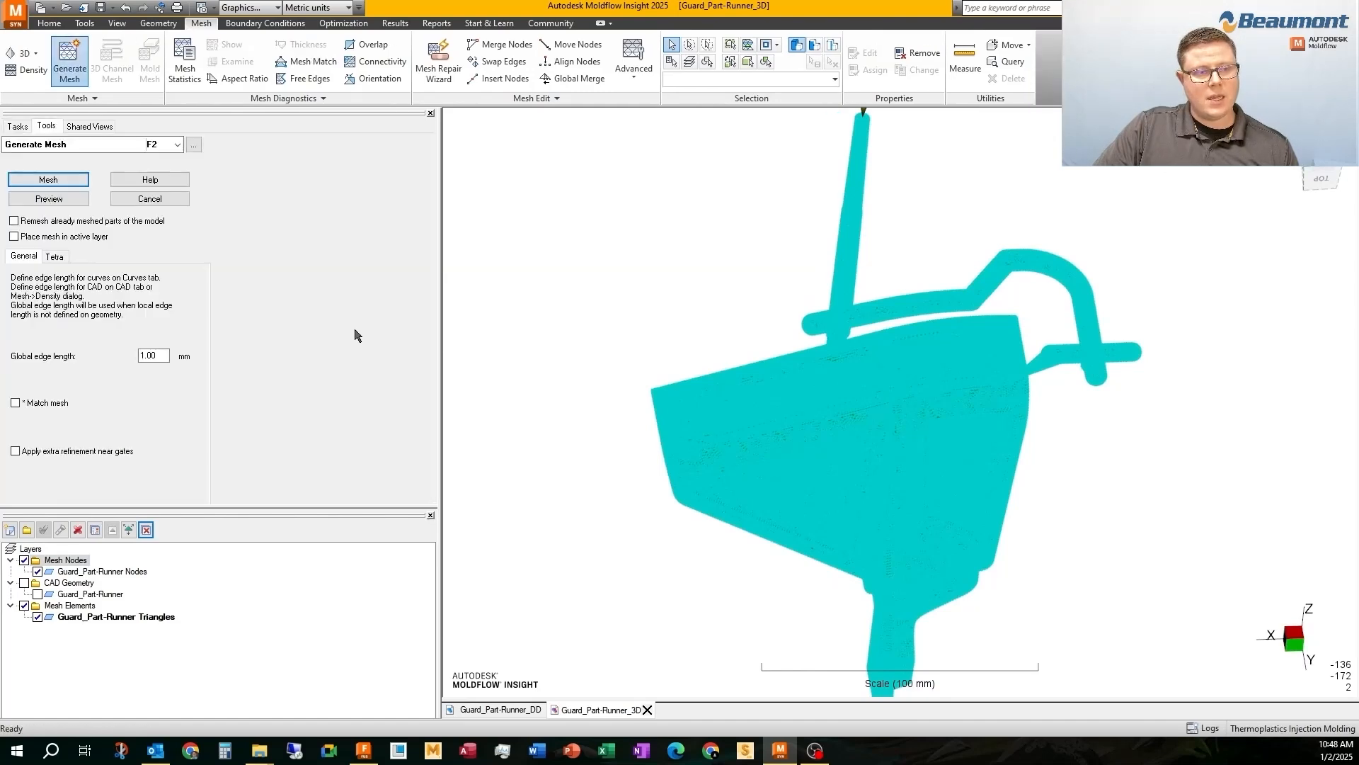
{"action": "left_click", "coordinate": [55, 257]}
{"action": "left_click", "coordinate": [24, 256]}
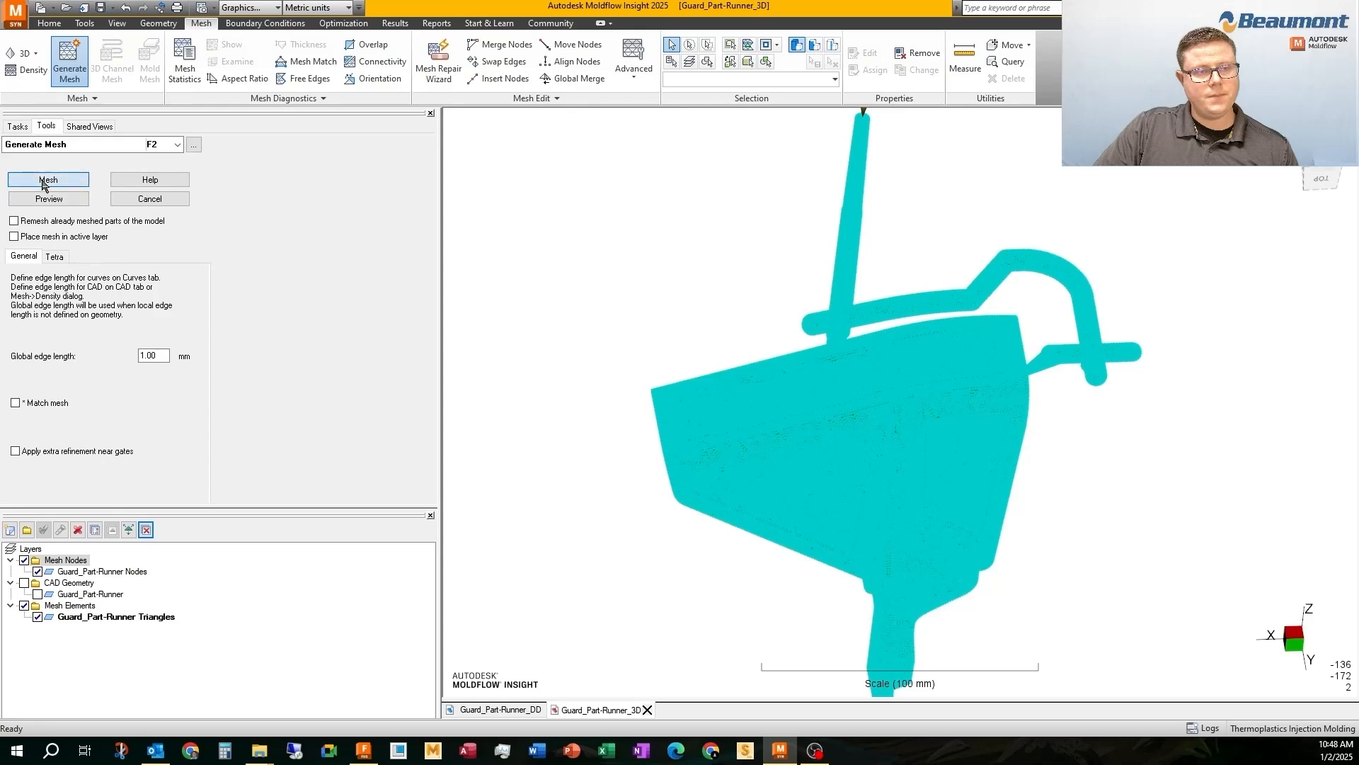
{"action": "left_click", "coordinate": [47, 180]}
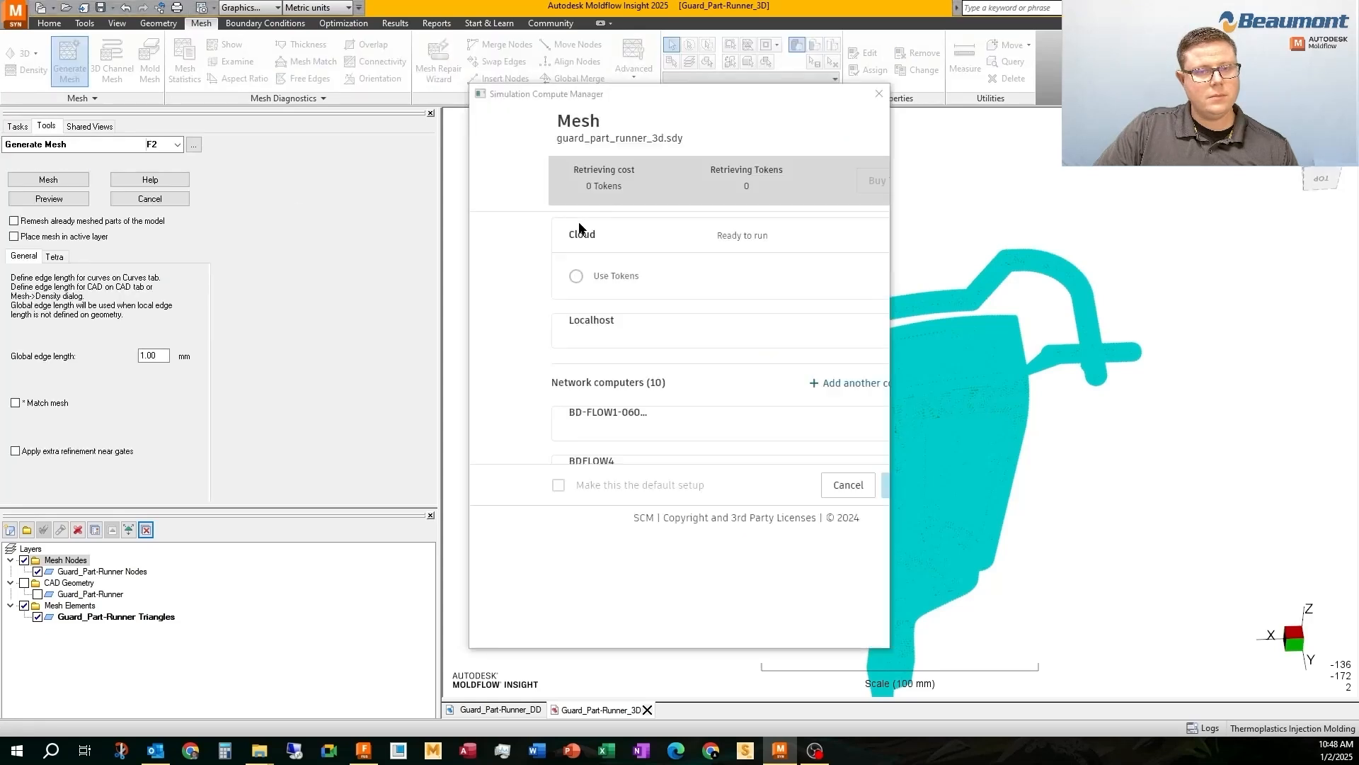
{"action": "left_click", "coordinate": [833, 603]}
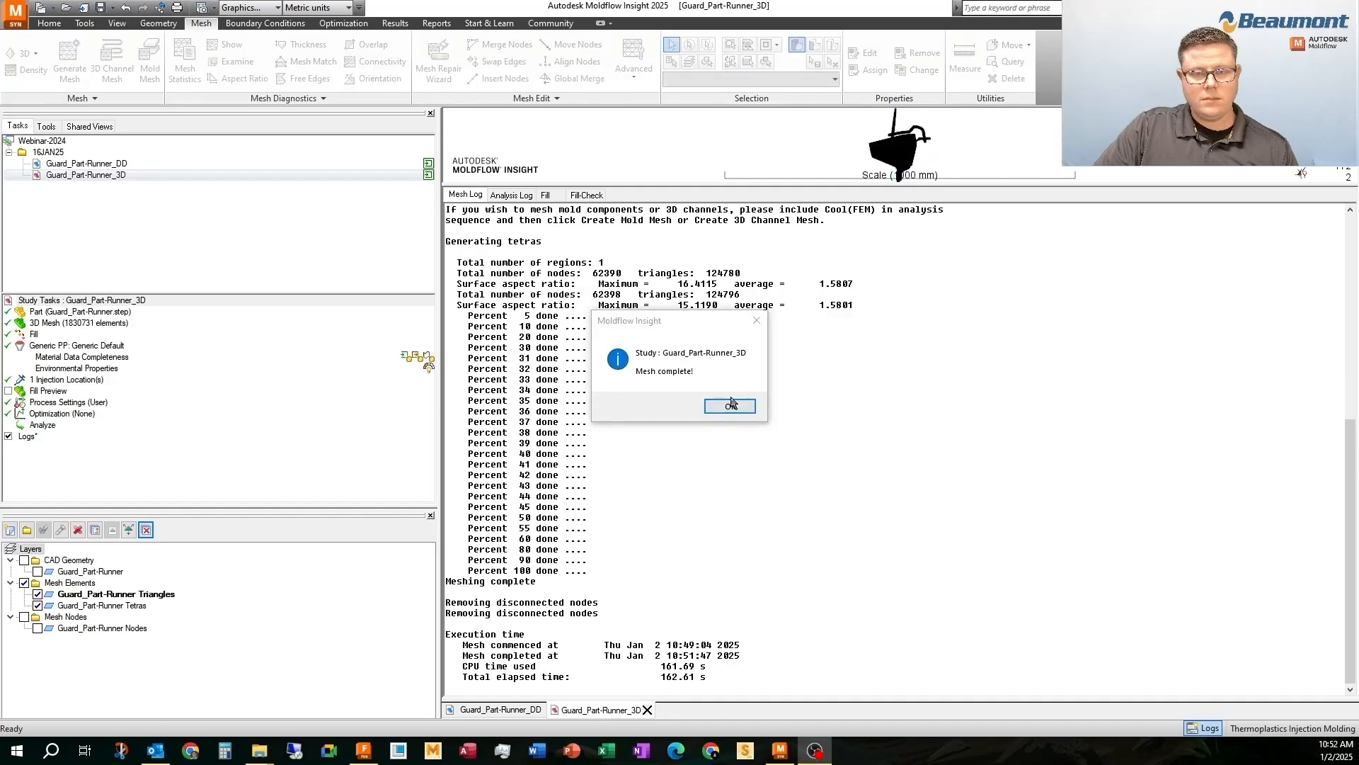
{"action": "left_click", "coordinate": [729, 405]}
{"action": "left_click", "coordinate": [1203, 731]}
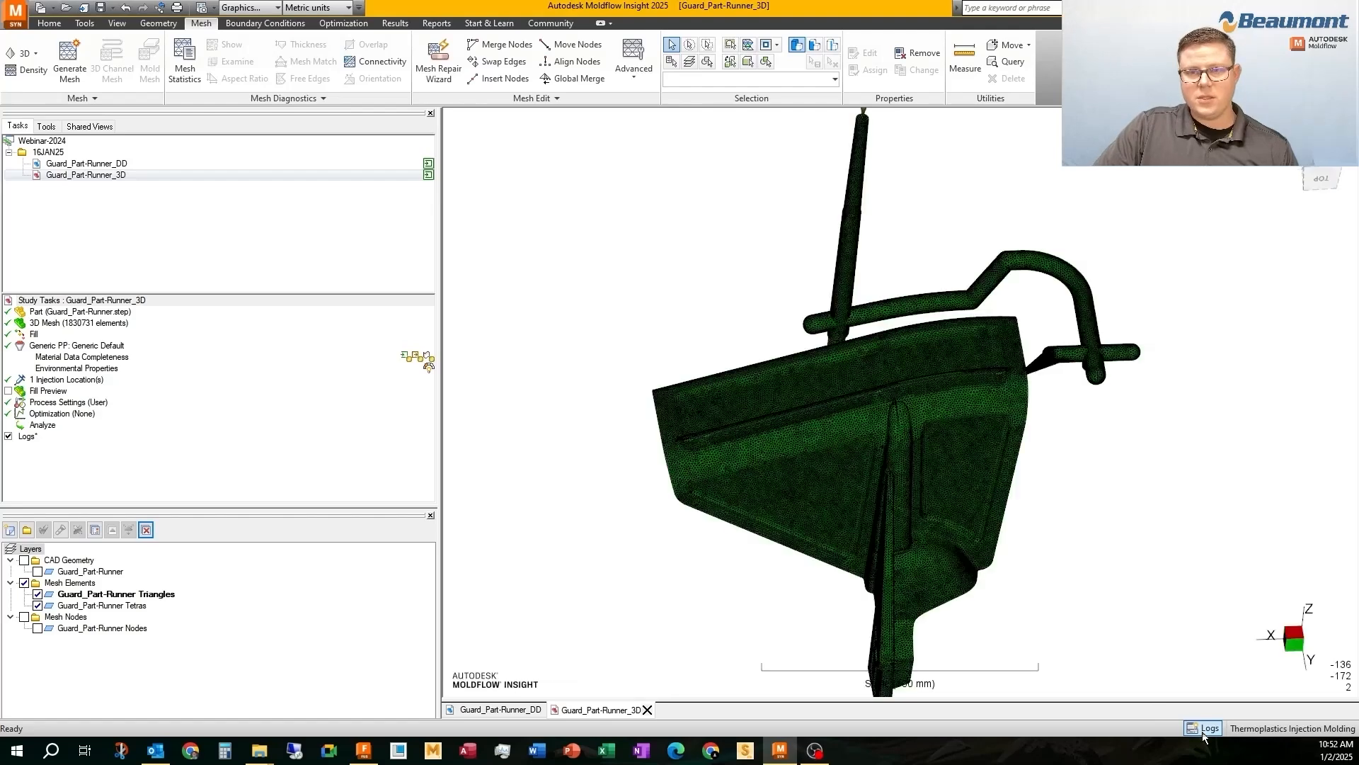
Display the tetrahedral elements on the Guard_Part-Runner Tetras layer as Solid
{"action": "left_click", "coordinate": [135, 593]}
{"action": "left_click", "coordinate": [106, 605]}
{"action": "right_click", "coordinate": [101, 608]}
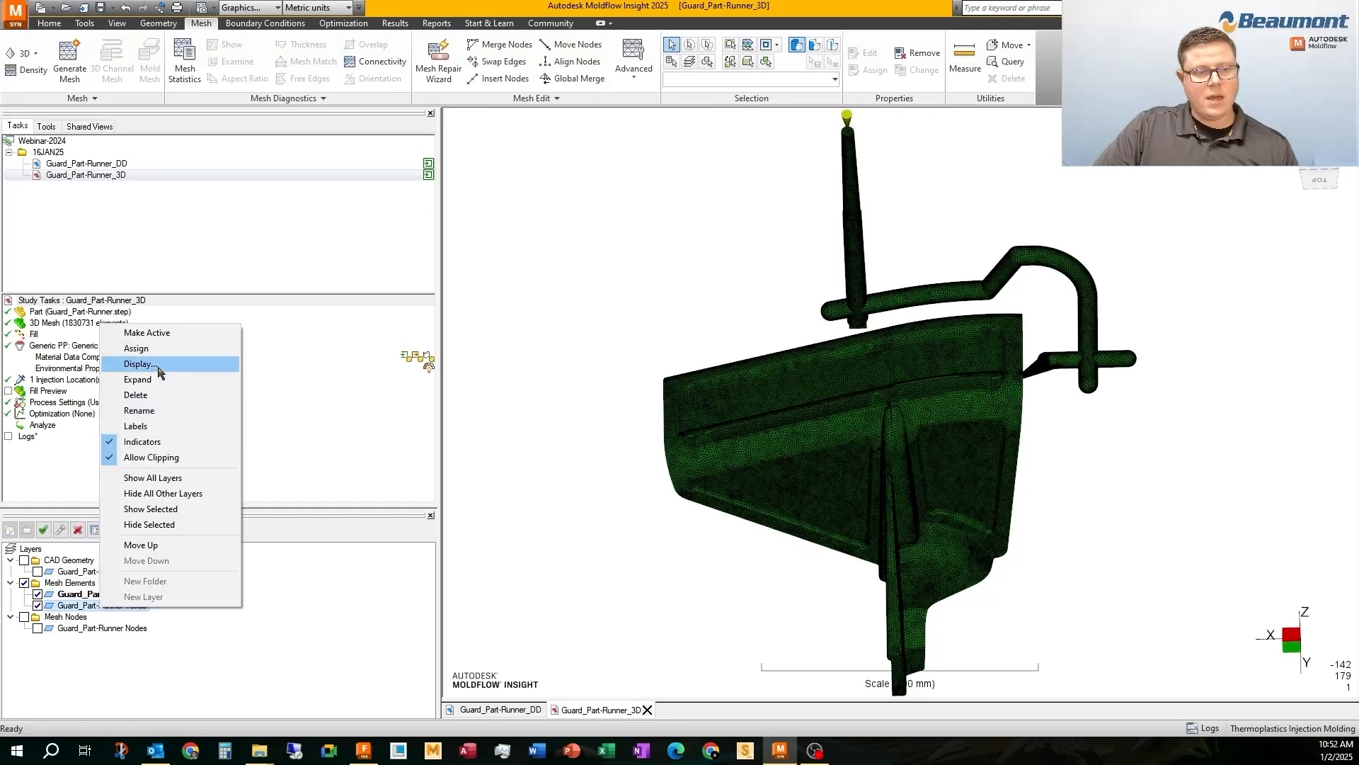
{"action": "left_click", "coordinate": [158, 365]}
{"action": "left_click", "coordinate": [672, 402]}
{"action": "left_click", "coordinate": [662, 423]}
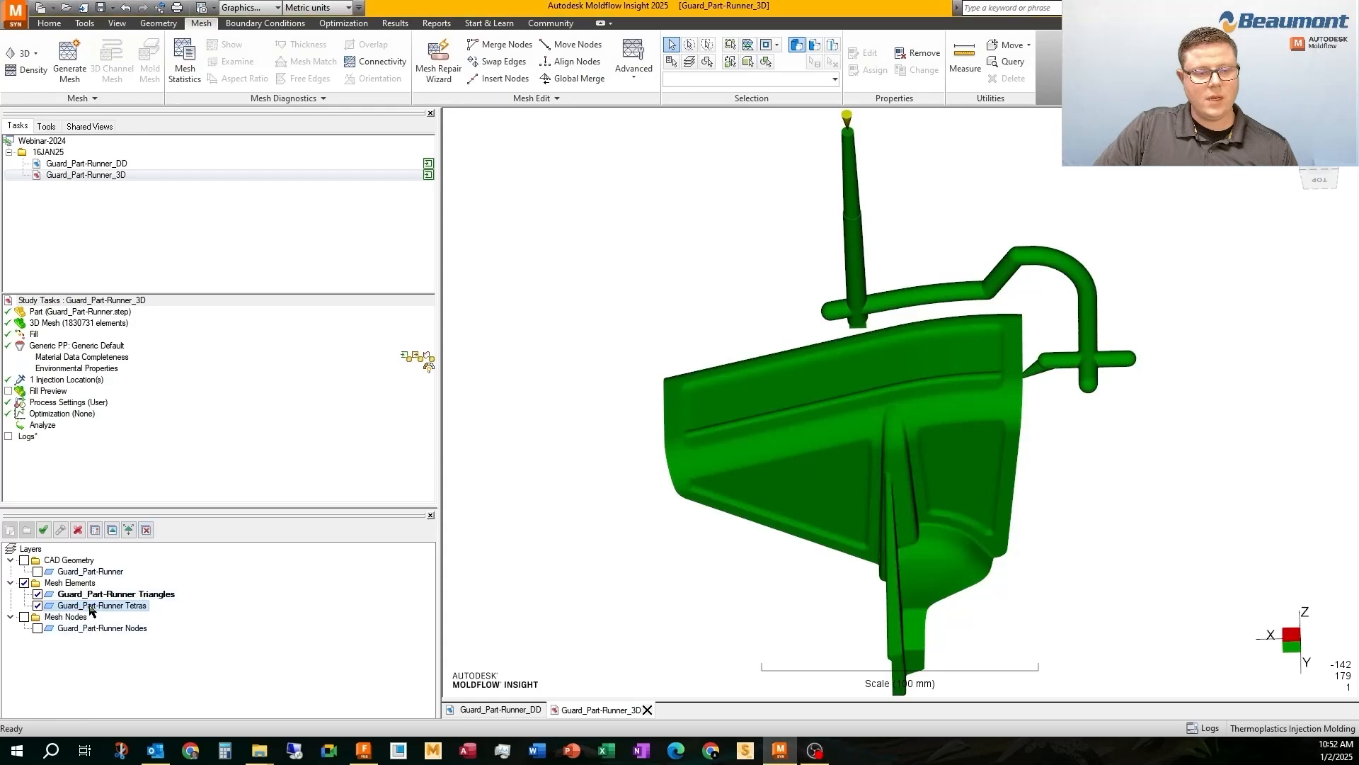
Assign the injection location at the sprue tip to a new layer named Cold Runner and clean up the empty layers
{"action": "scroll", "coordinate": [677, 343], "scroll_direction": "down", "scroll_amount": 1}
{"action": "middle_click_drag", "start_coordinate": [767, 333], "coordinate": [738, 364]}
{"action": "left_click", "coordinate": [825, 178]}
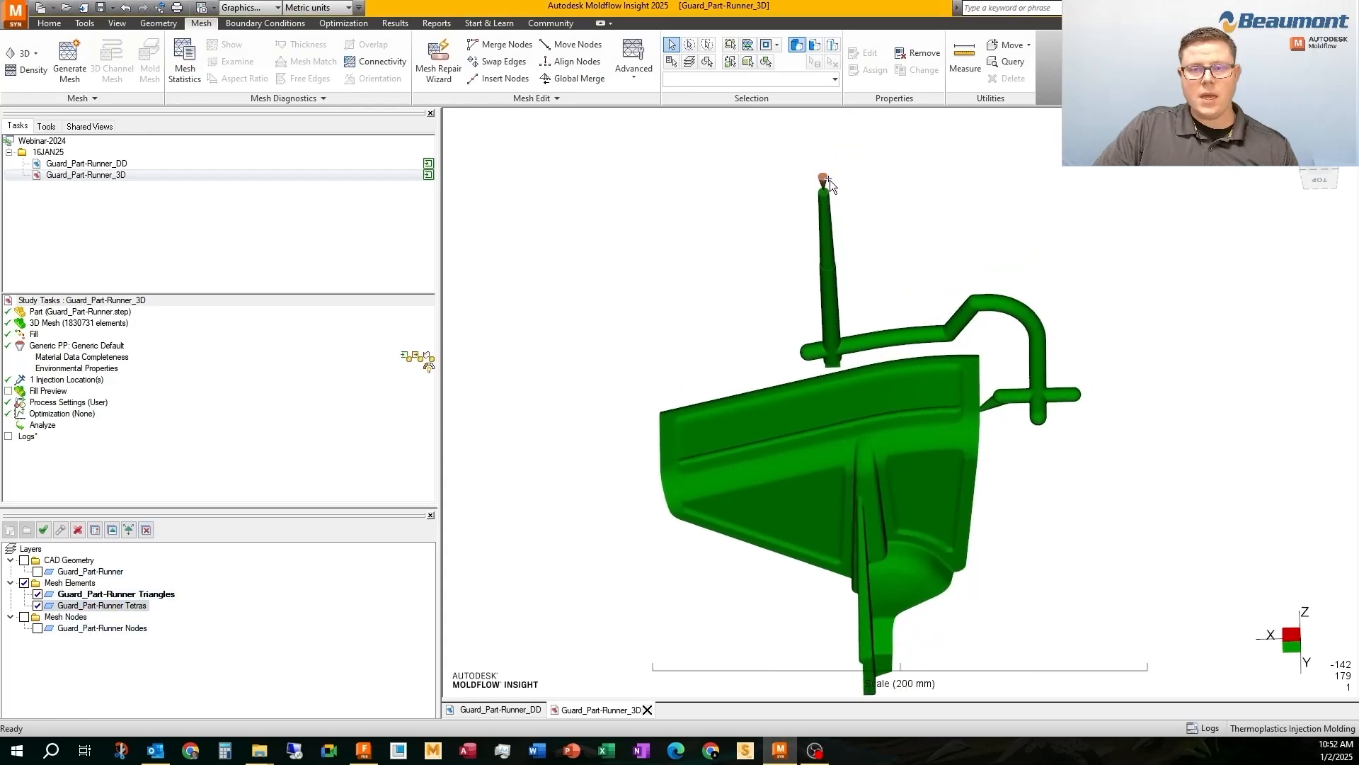
{"action": "left_click", "coordinate": [10, 530]}
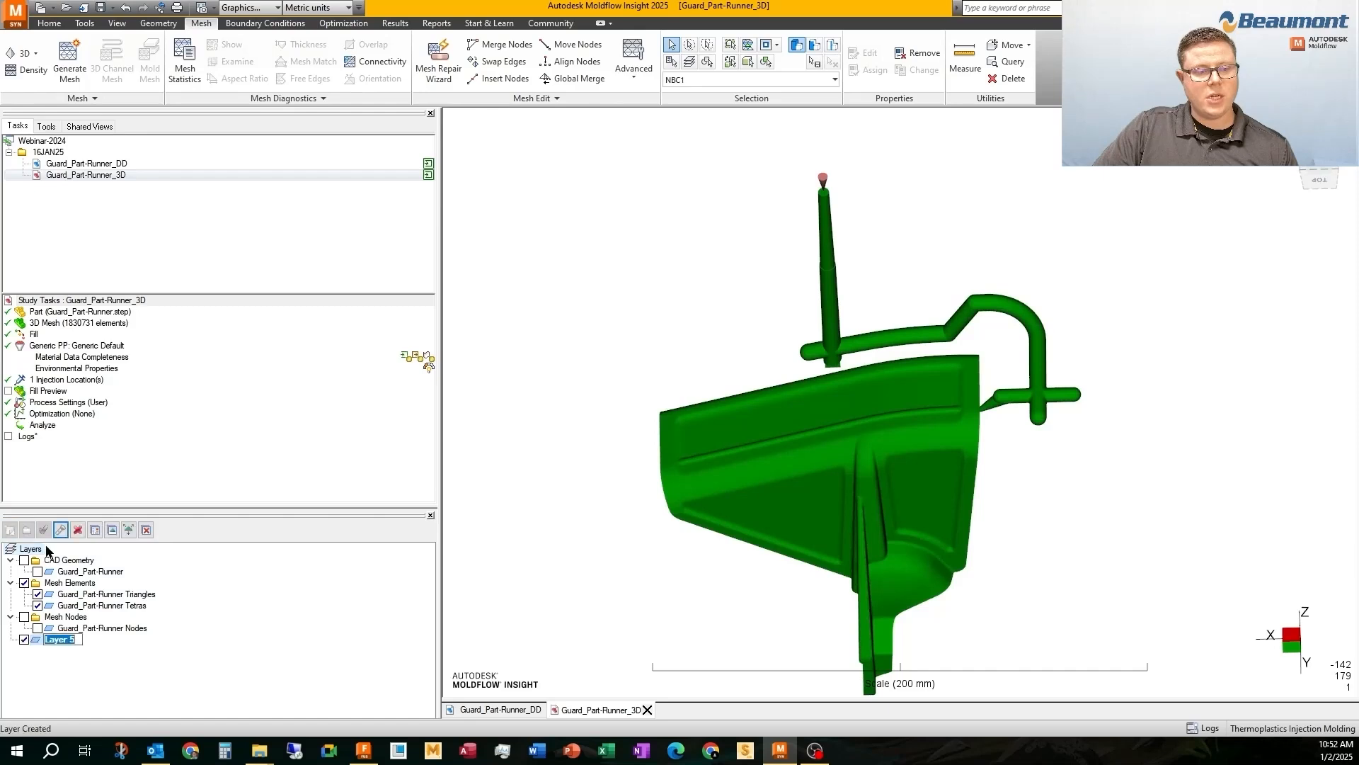
{"action": "type", "text": "Cold Runner"}
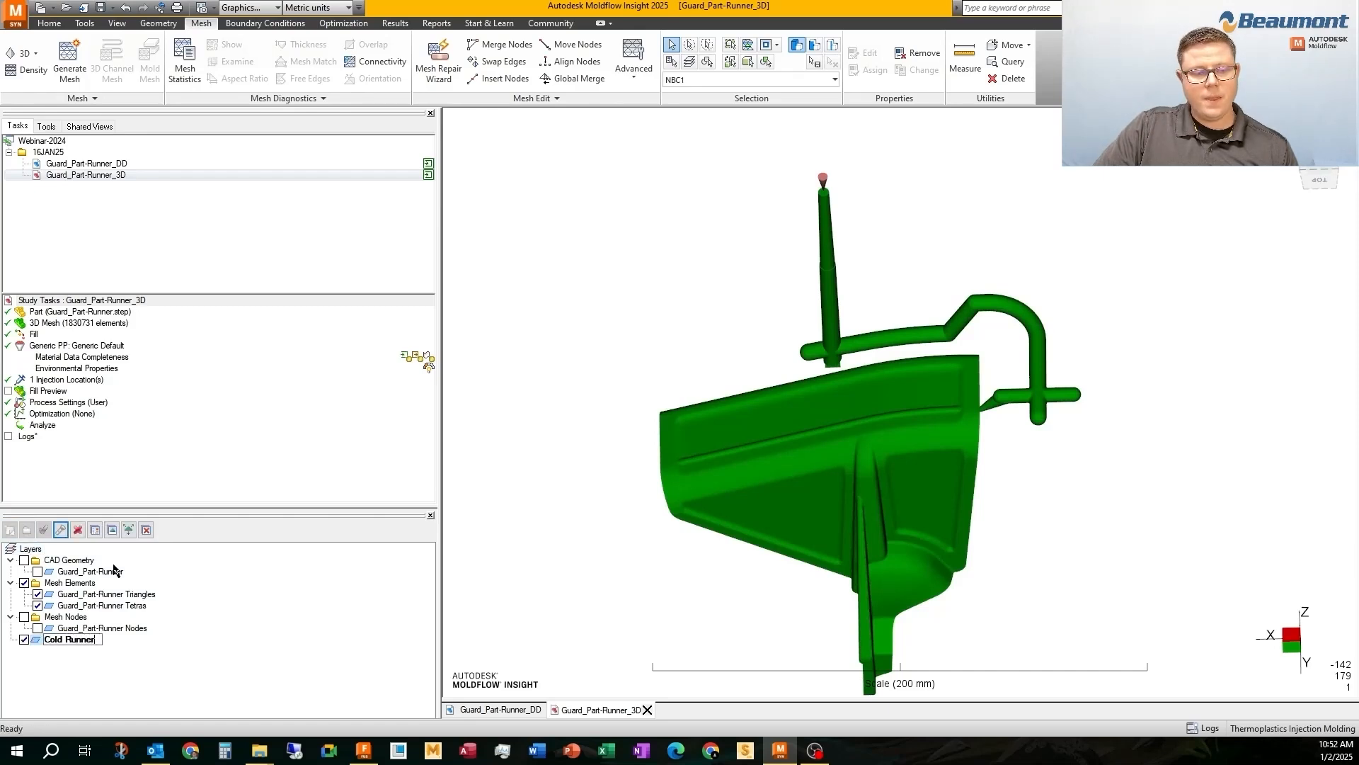
{"action": "key", "text": "Return"}
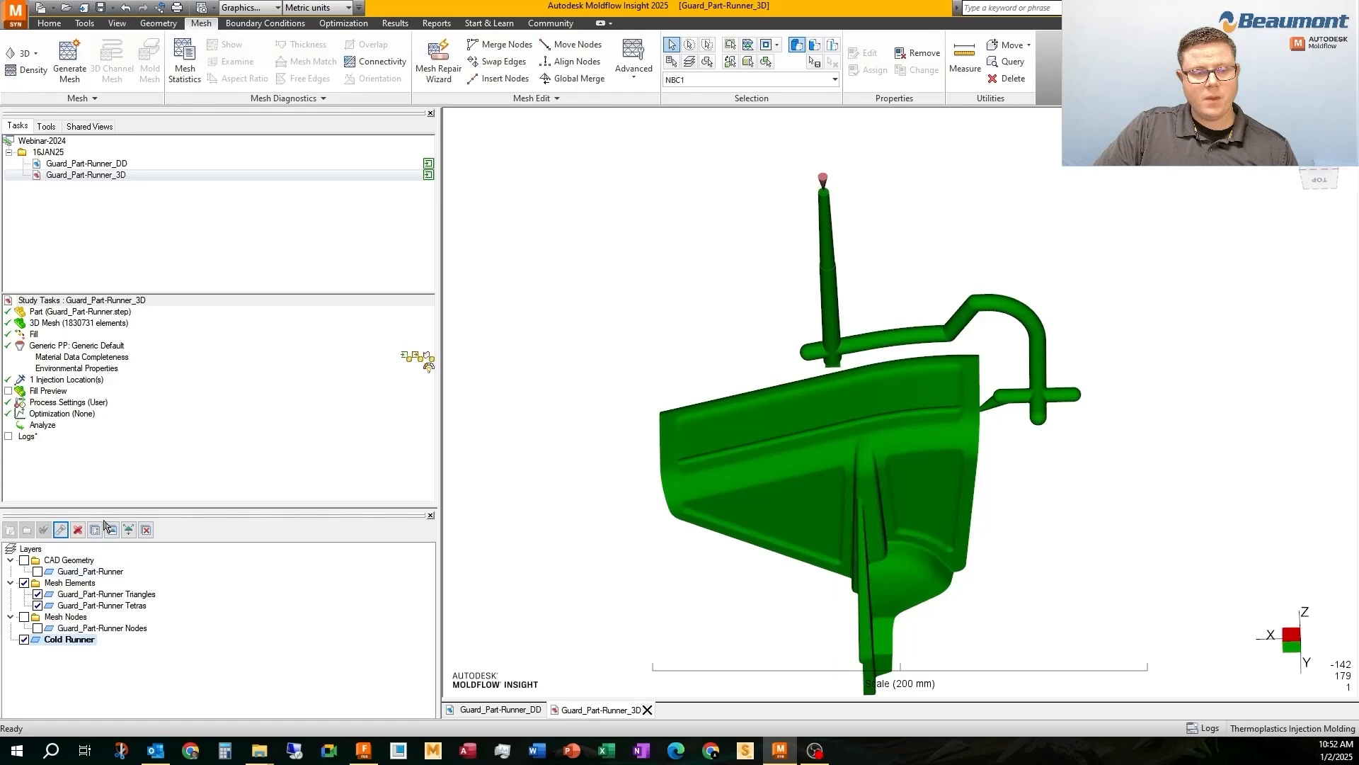
{"action": "left_click", "coordinate": [111, 530]}
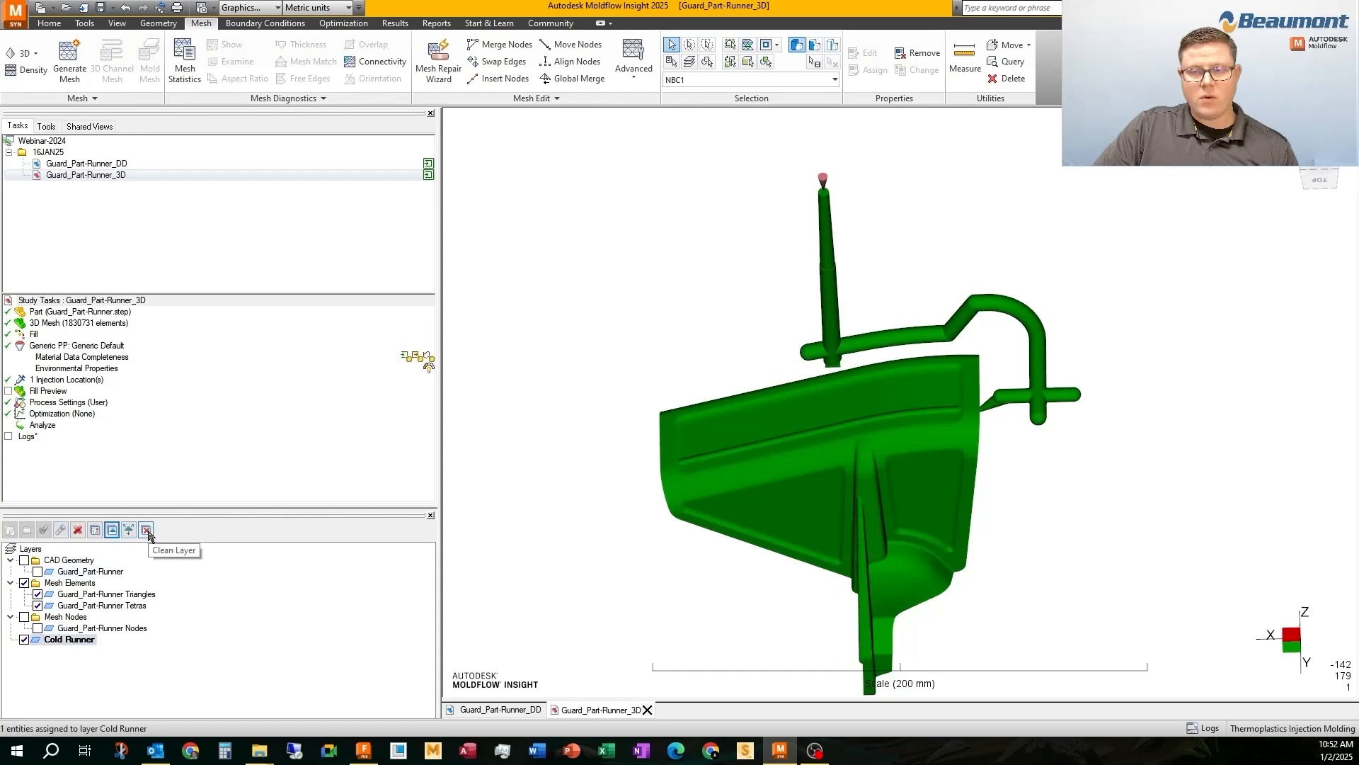
{"action": "left_click", "coordinate": [146, 529]}
Assign the tetrahedral elements of the sprue, runner and tapered gate up to the part edge to the Cold Runner layer
{"action": "left_click", "coordinate": [1319, 152]}
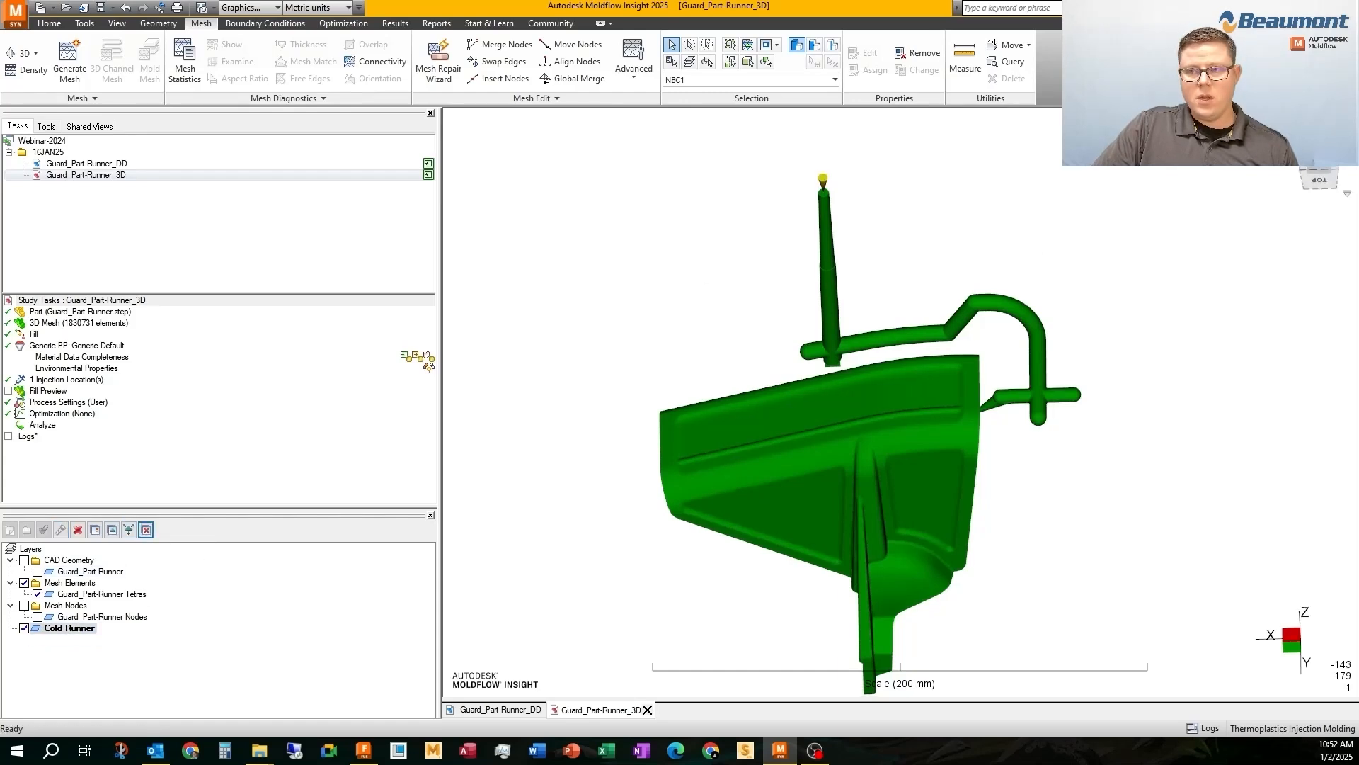
{"action": "left_click_drag", "start_coordinate": [742, 216], "coordinate": [1073, 338]}
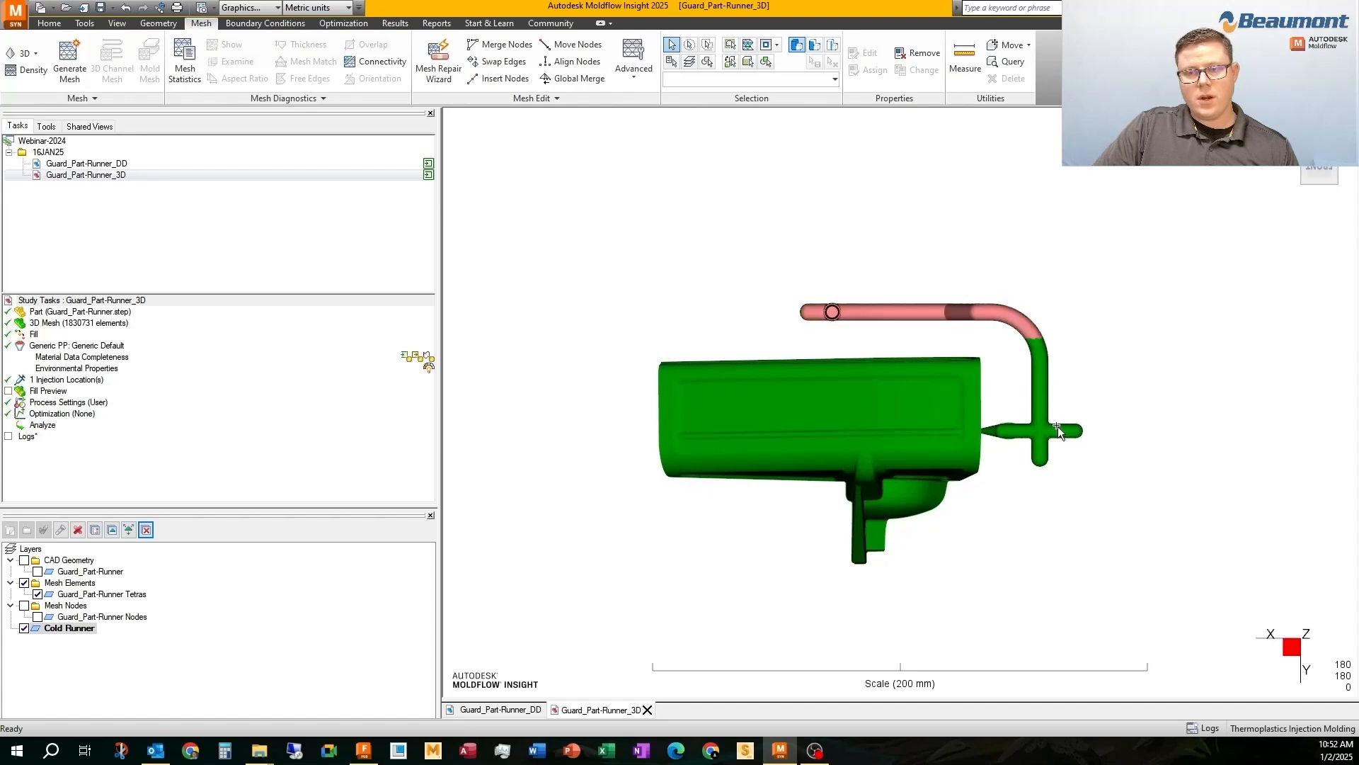
{"action": "scroll", "coordinate": [1058, 426], "scroll_direction": "up", "scroll_amount": 5}
{"action": "left_click_drag", "start_coordinate": [1122, 522], "coordinate": [923, 261]}
{"action": "scroll", "coordinate": [892, 410], "scroll_direction": "up", "scroll_amount": 8}
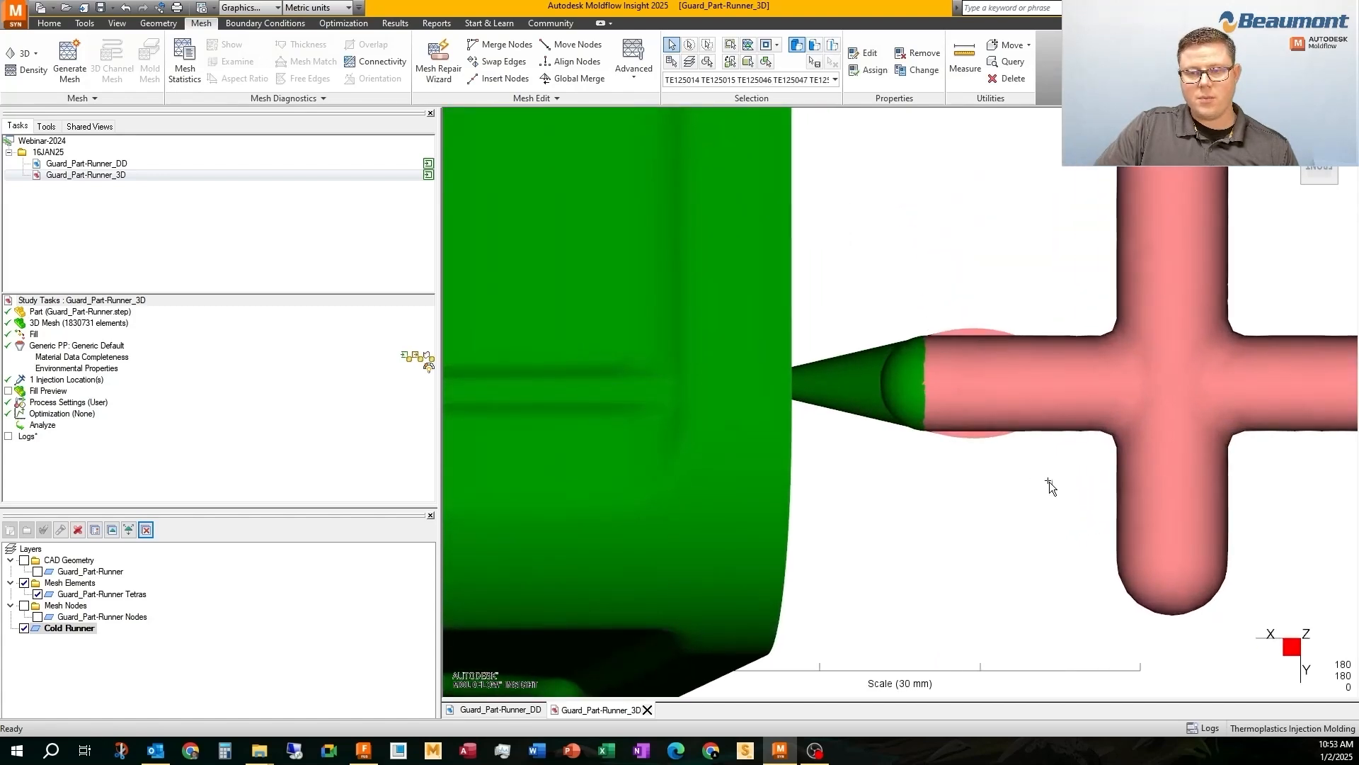
{"action": "left_click_drag", "start_coordinate": [1050, 487], "coordinate": [817, 274]}
{"action": "scroll", "coordinate": [803, 392], "scroll_direction": "up", "scroll_amount": 1}
{"action": "scroll", "coordinate": [803, 392], "scroll_direction": "up", "scroll_amount": 5}
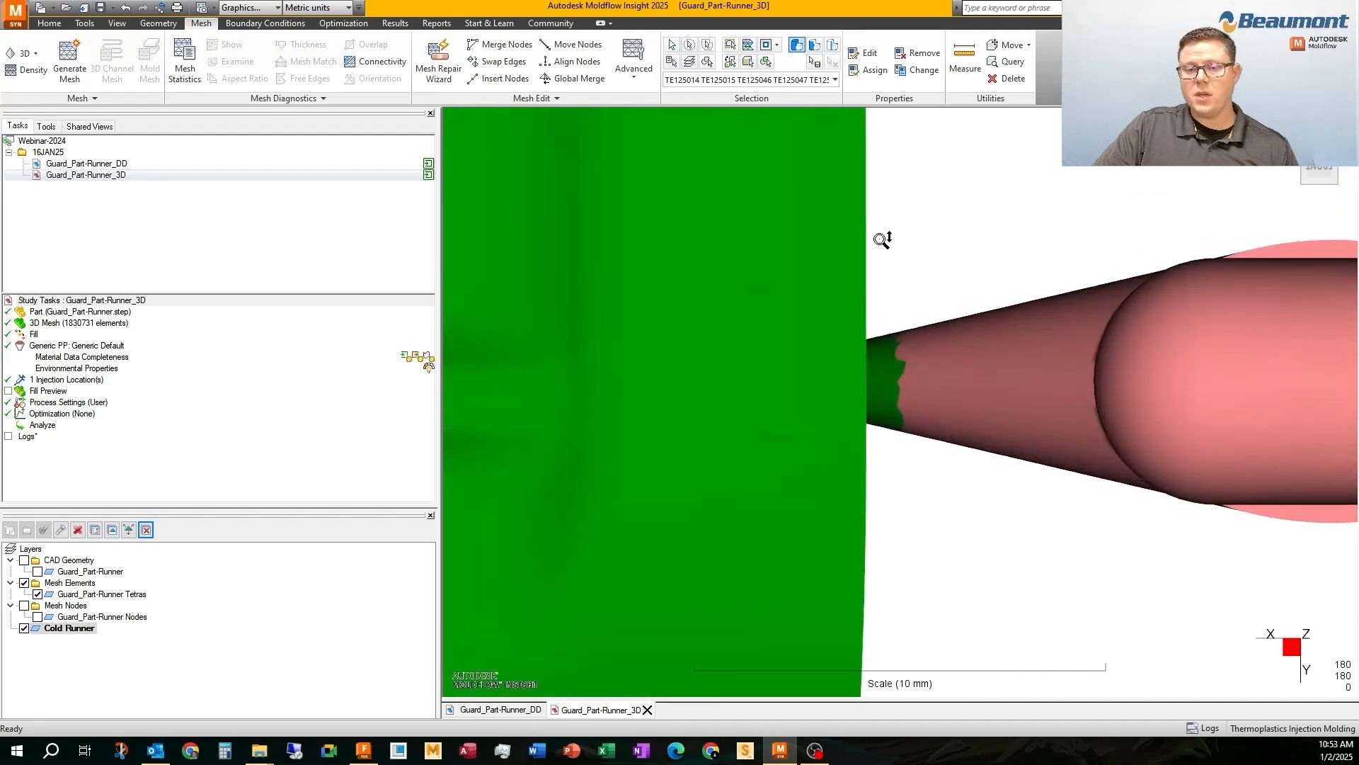
{"action": "middle_click_drag", "start_coordinate": [906, 367], "coordinate": [899, 370]}
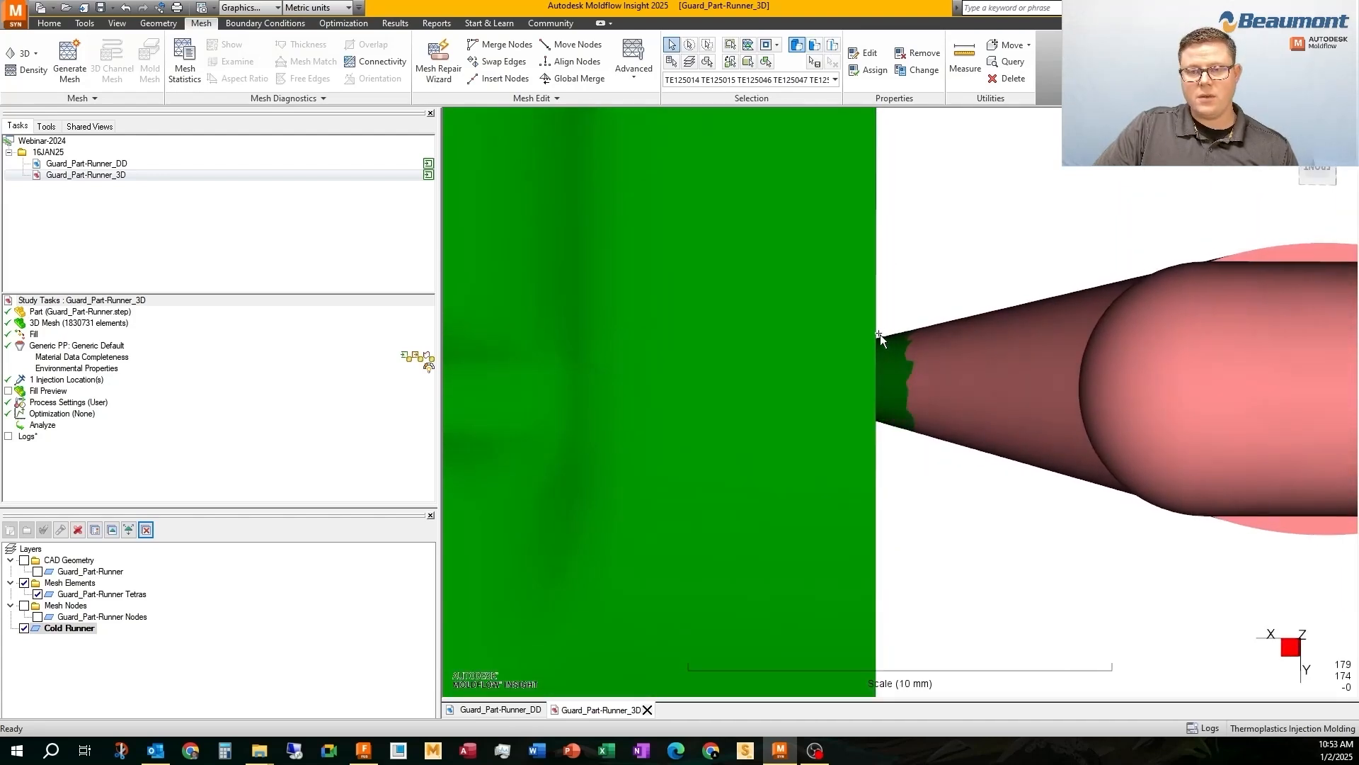
{"action": "mouse_move", "coordinate": [928, 432]}
{"action": "middle_mouse_down"}
{"action": "mouse_move", "coordinate": [938, 458]}
{"action": "mouse_move", "coordinate": [871, 279]}
{"action": "mouse_move", "coordinate": [856, 158]}
{"action": "mouse_move", "coordinate": [865, 255]}
{"action": "mouse_move", "coordinate": [863, 242]}
{"action": "middle_mouse_up"}
{"action": "scroll", "coordinate": [862, 242], "scroll_direction": "down", "scroll_amount": 5}
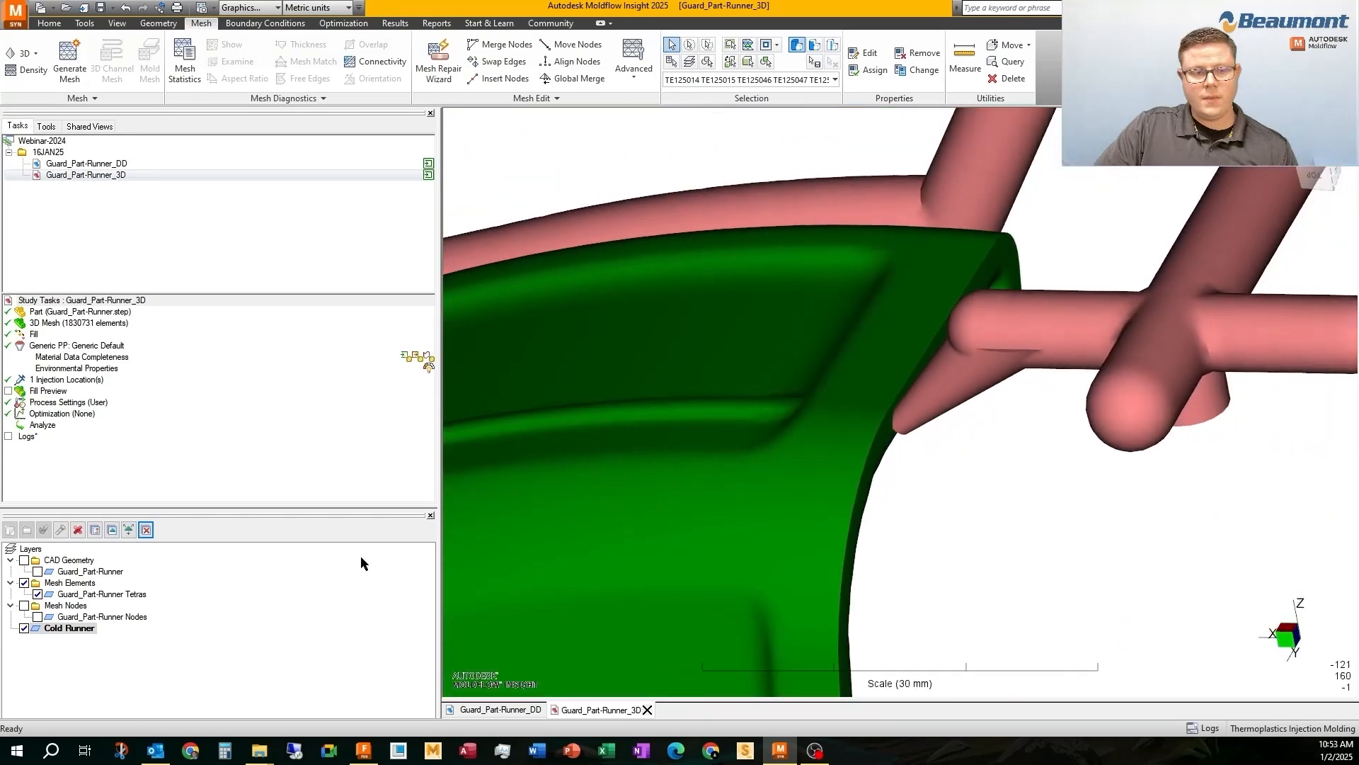
{"action": "right_click", "coordinate": [60, 630]}
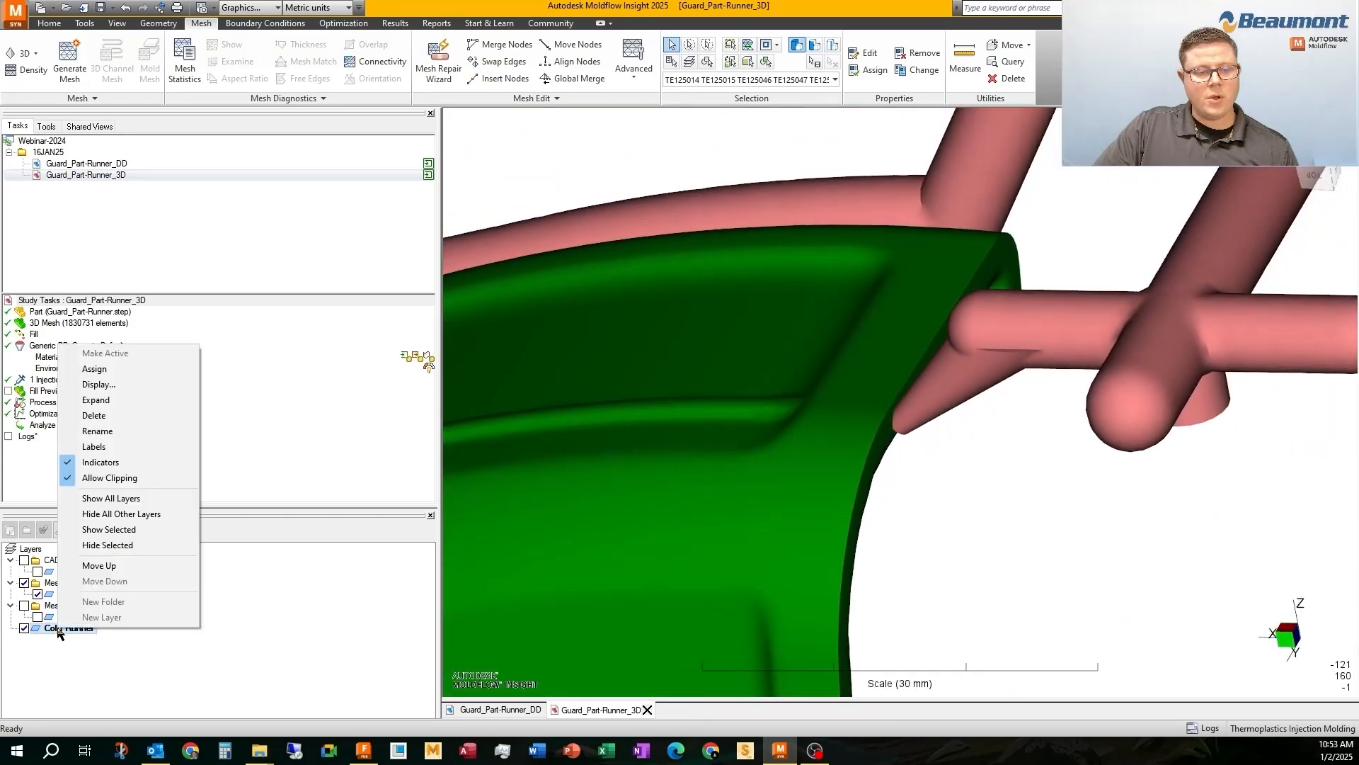
{"action": "left_click", "coordinate": [96, 368]}
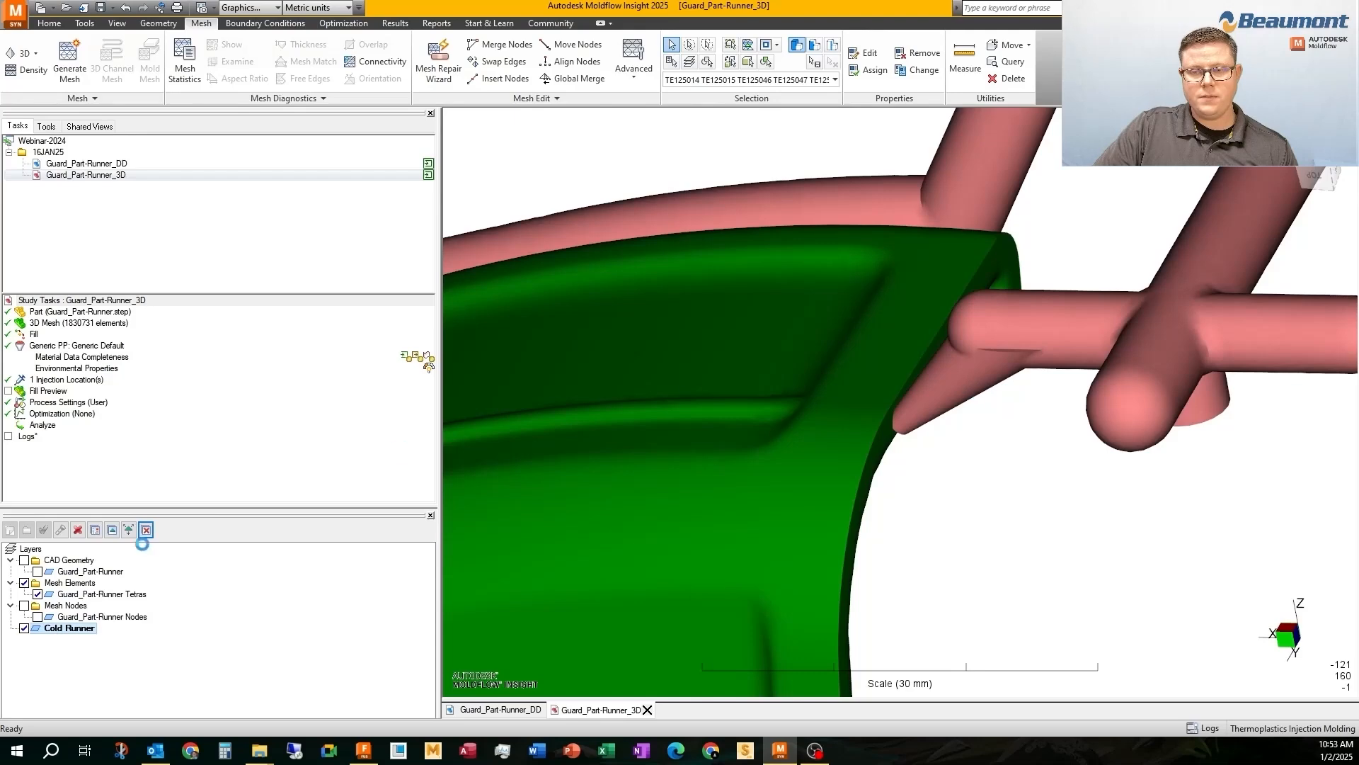
Display the tetrahedral elements on the Cold Runner layer as Solid
{"action": "scroll", "coordinate": [1065, 296], "scroll_direction": "down", "scroll_amount": 5}
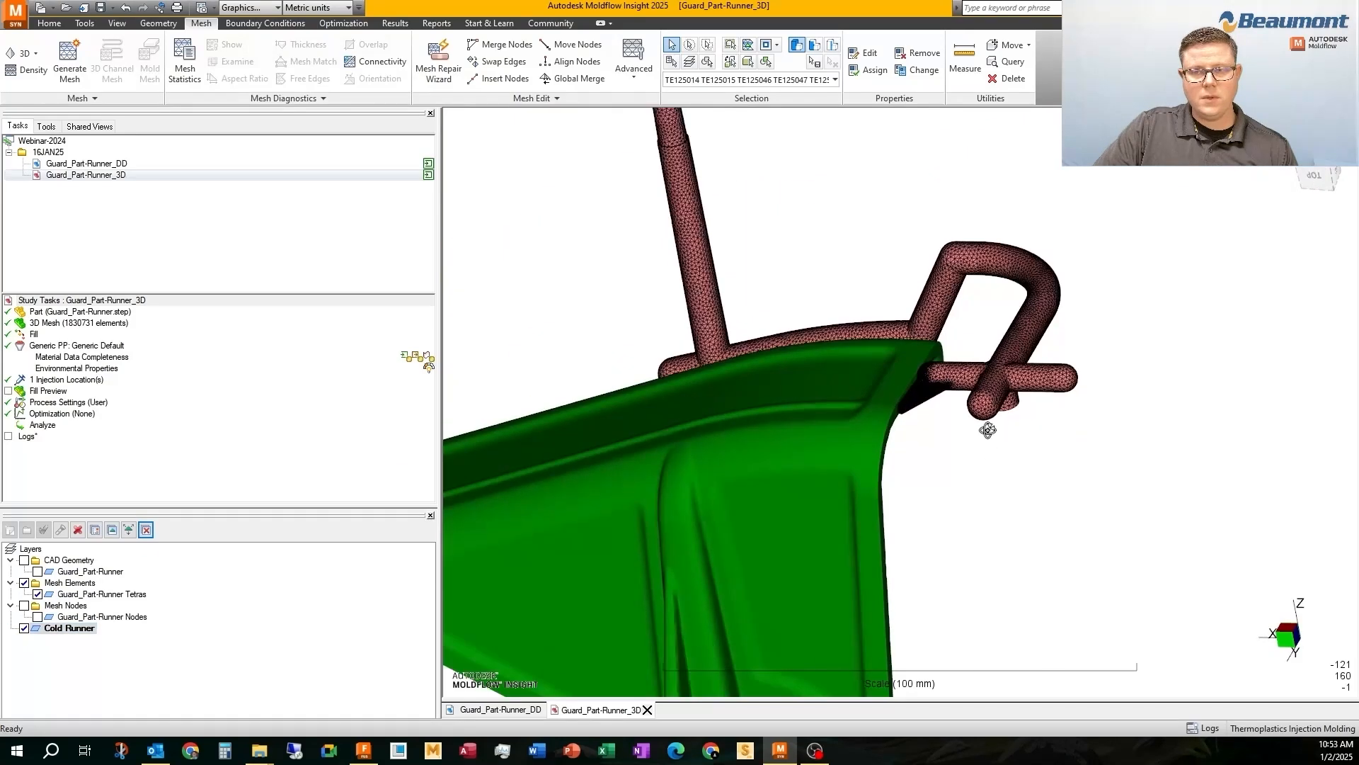
{"action": "middle_click_drag", "start_coordinate": [986, 430], "coordinate": [1006, 440]}
{"action": "right_click", "coordinate": [71, 630]}
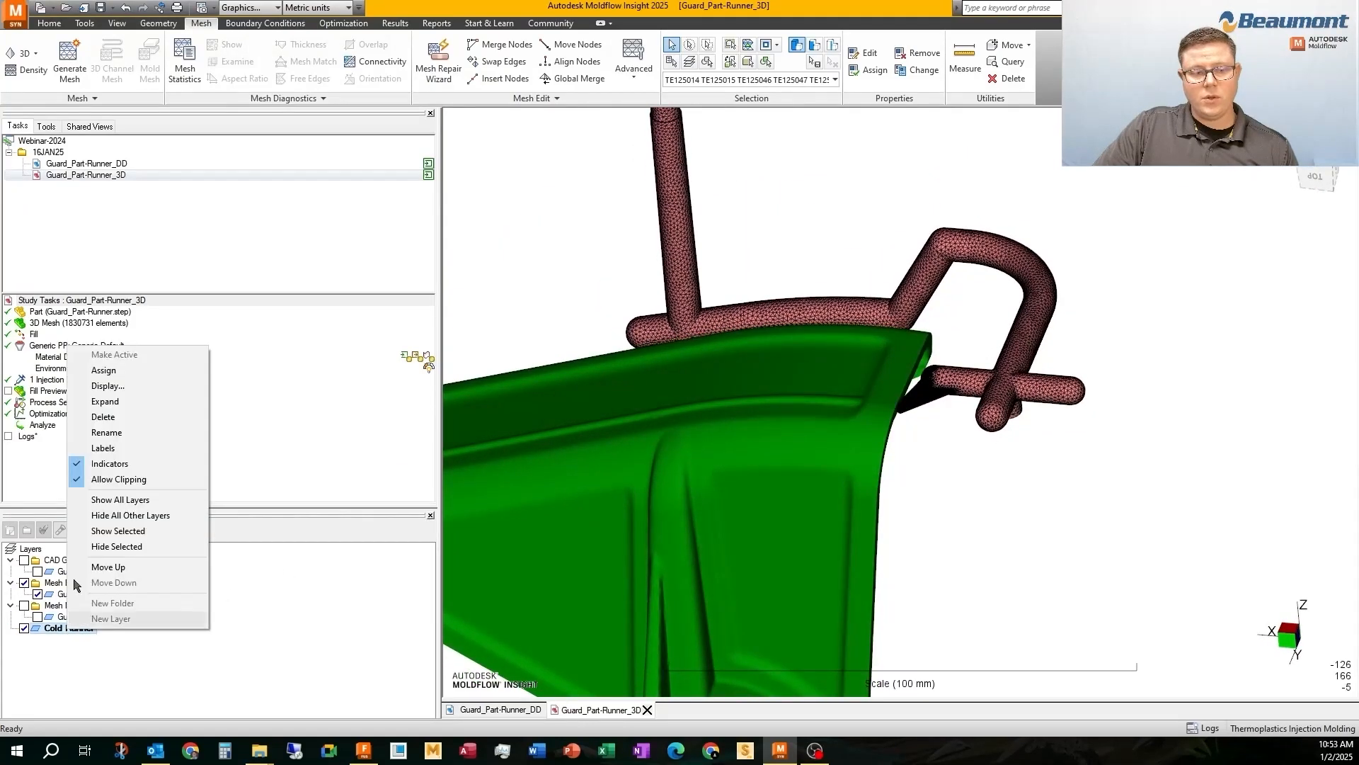
{"action": "left_click", "coordinate": [107, 385]}
{"action": "left_click", "coordinate": [667, 321]}
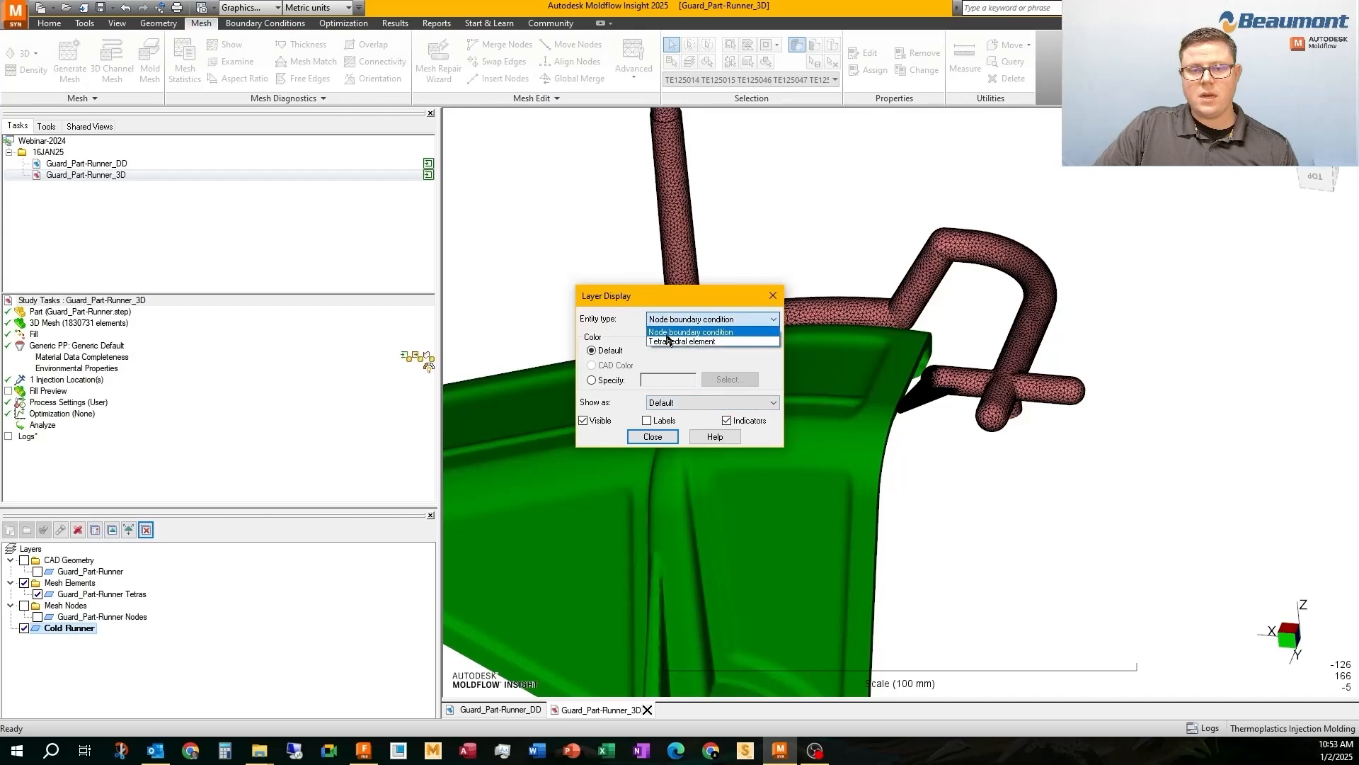
{"action": "left_click", "coordinate": [668, 338]}
{"action": "left_click", "coordinate": [669, 403]}
{"action": "left_click", "coordinate": [659, 425]}
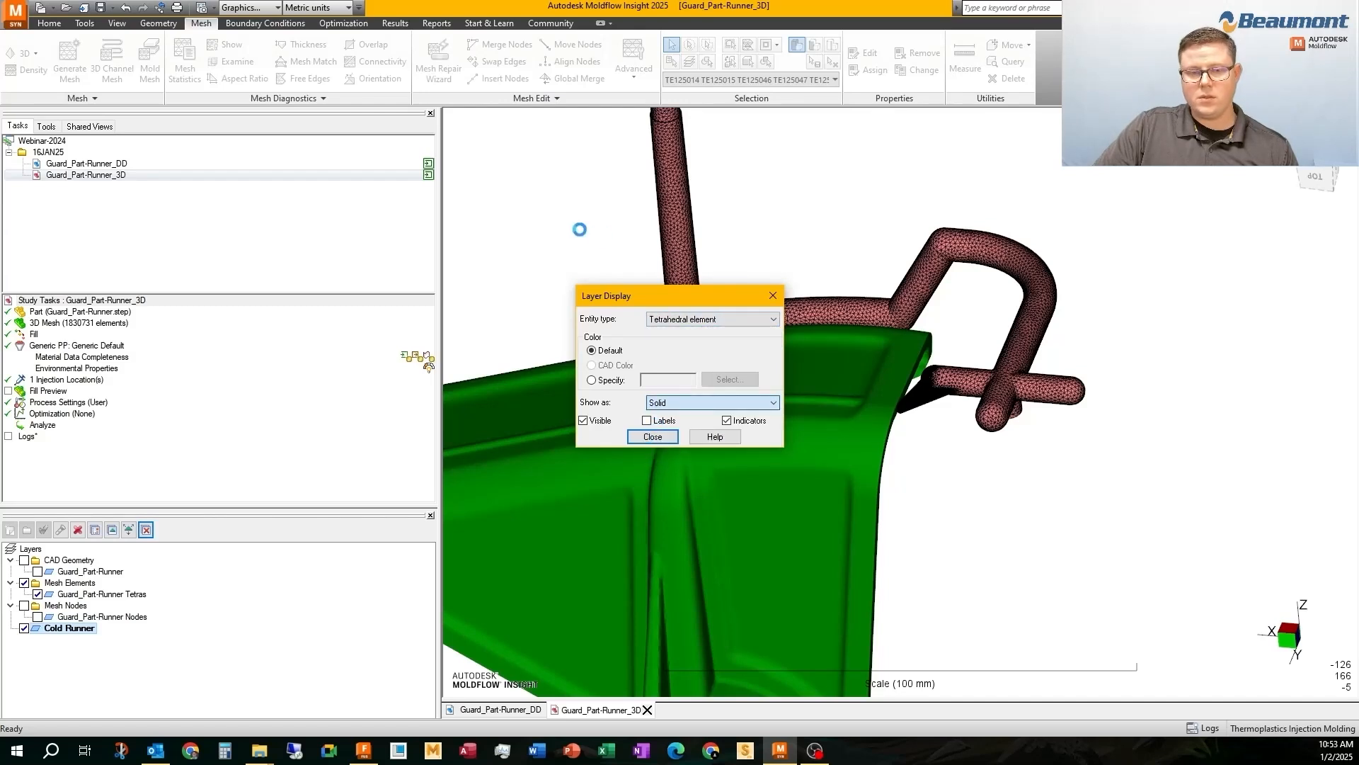
{"action": "key", "text": "Return"}
Isolate the Cold Runner layer by hiding the Mesh Elements, and change the property type of all its elements to Cold runner (3D)
{"action": "mouse_move", "coordinate": [578, 231]}
{"action": "middle_mouse_down"}
{"action": "mouse_move", "coordinate": [883, 312]}
{"action": "mouse_move", "coordinate": [896, 365]}
{"action": "mouse_move", "coordinate": [822, 380]}
{"action": "middle_mouse_up"}
{"action": "left_click", "coordinate": [23, 583]}
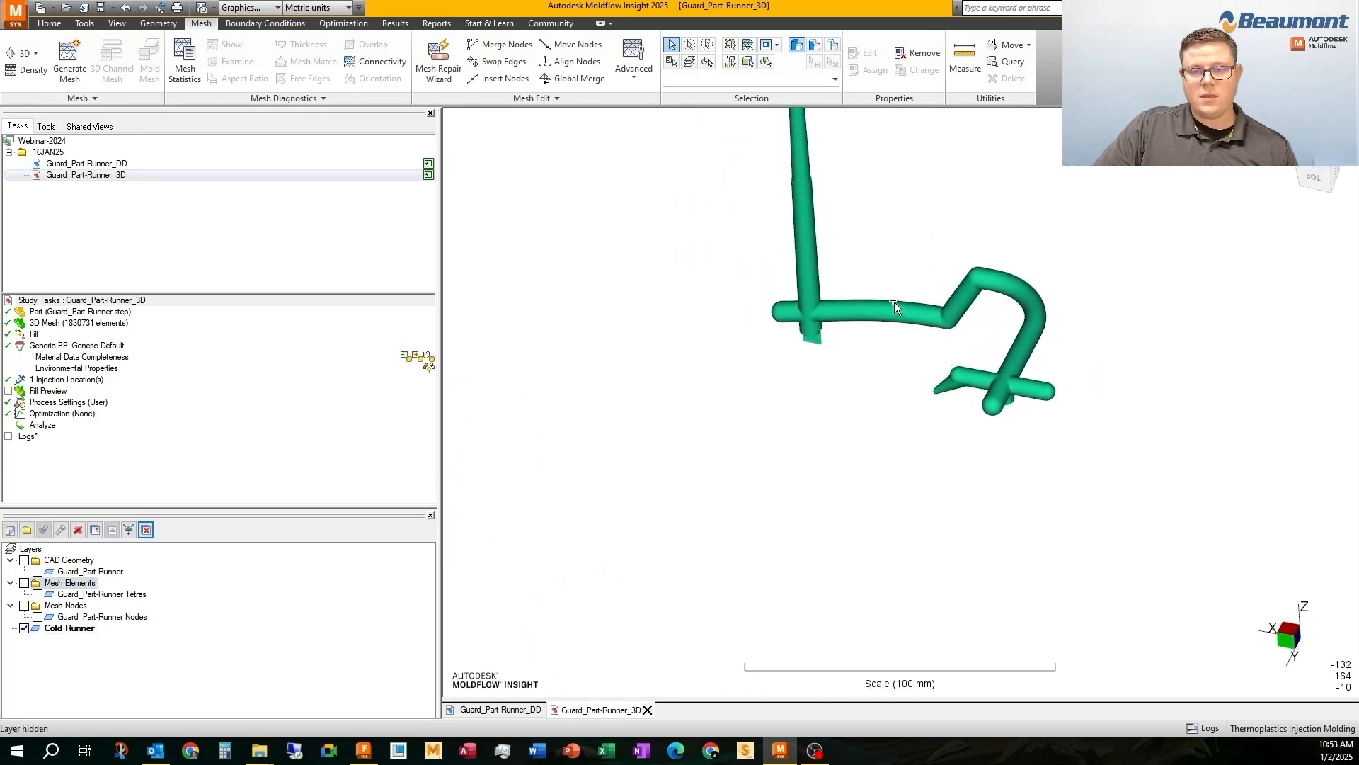
{"action": "middle_click_drag", "start_coordinate": [895, 301], "coordinate": [853, 508], "text": "shift"}
{"action": "mouse_move", "coordinate": [594, 209]}
{"action": "left_mouse_down"}
{"action": "mouse_move", "coordinate": [971, 519]}
{"action": "mouse_move", "coordinate": [1096, 669]}
{"action": "left_mouse_up"}
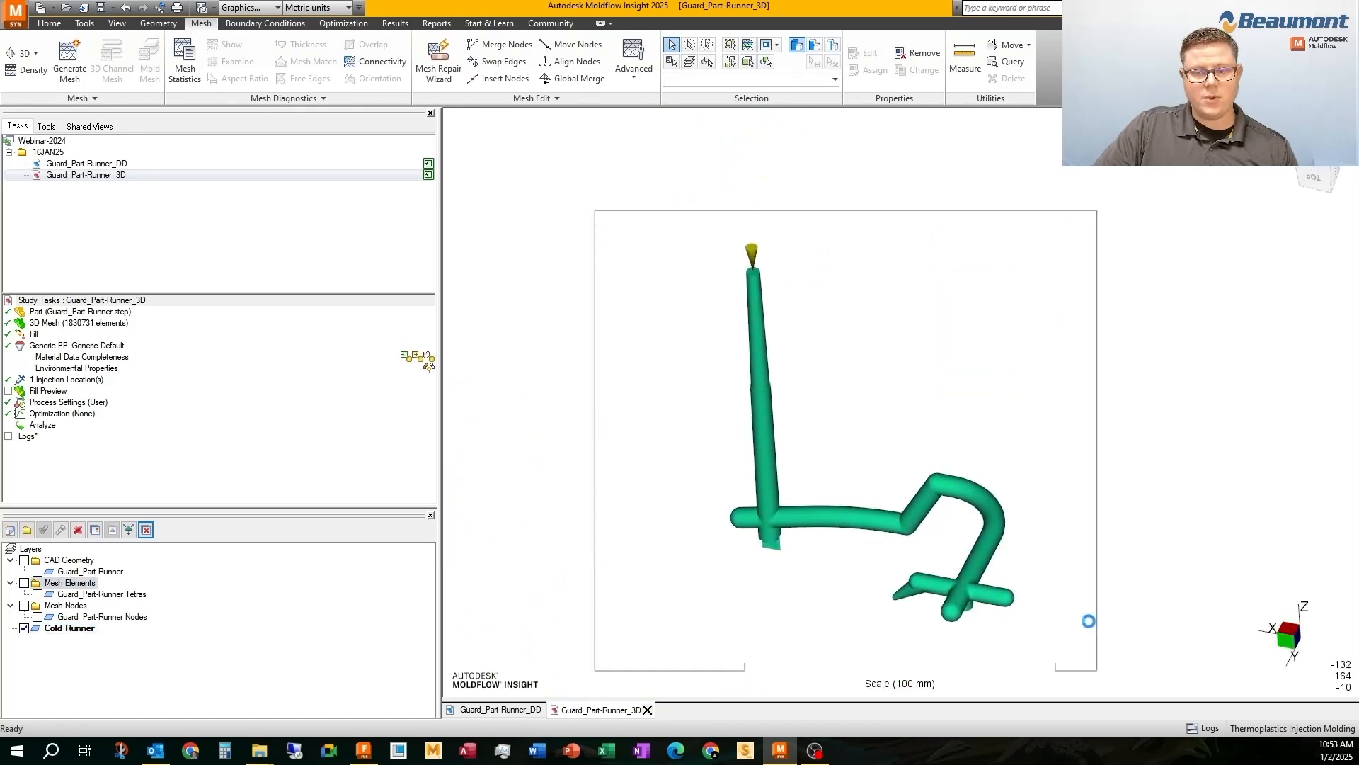
{"action": "right_click", "coordinate": [911, 305]}
{"action": "left_click", "coordinate": [942, 398]}
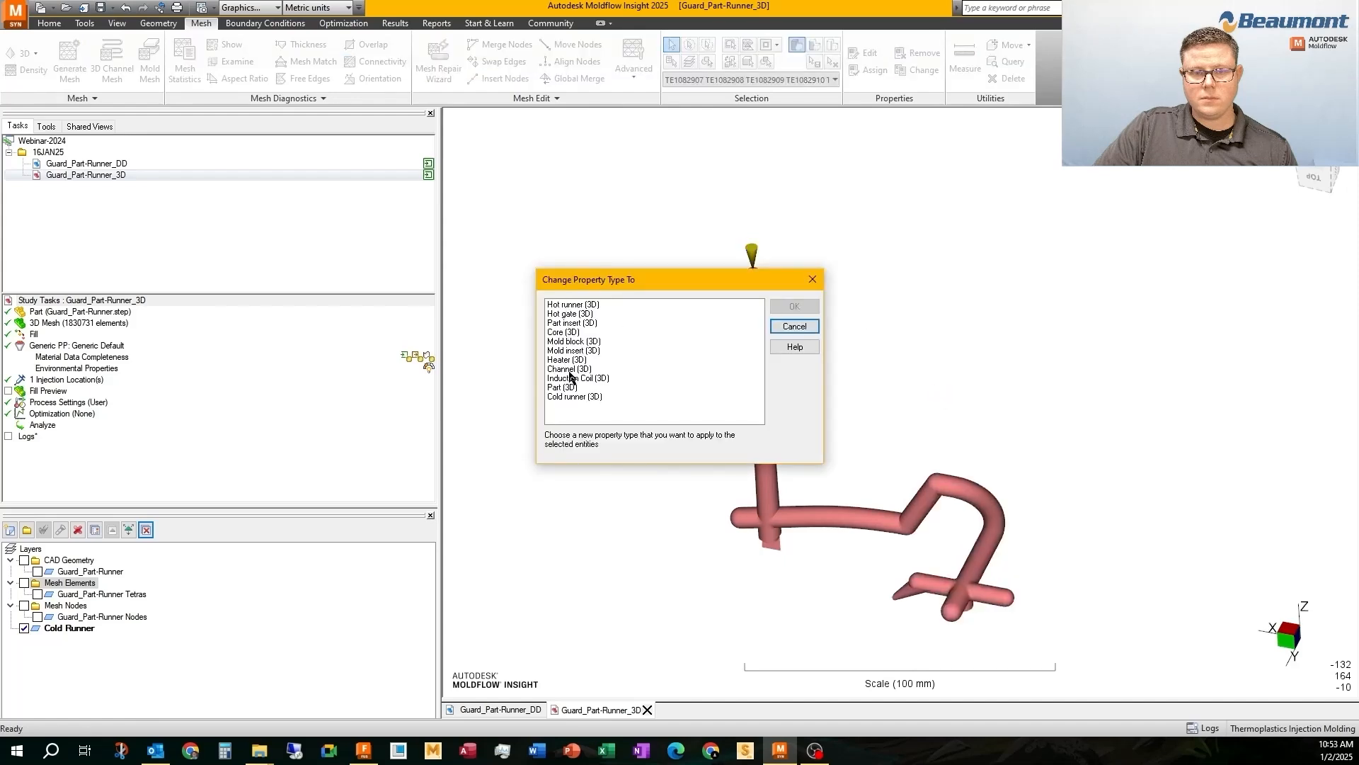
{"action": "left_click", "coordinate": [571, 398]}
{"action": "left_click", "coordinate": [789, 308]}
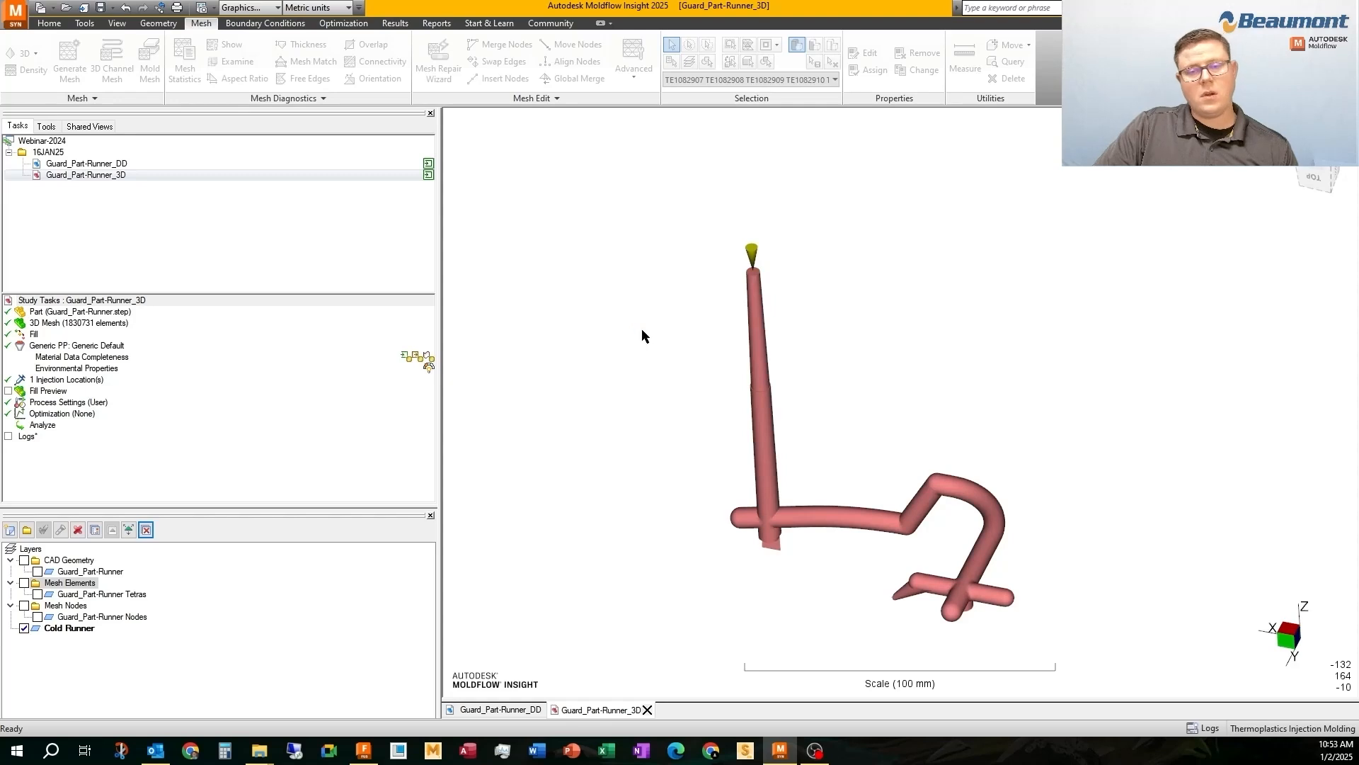
{"action": "left_click", "coordinate": [772, 407]}
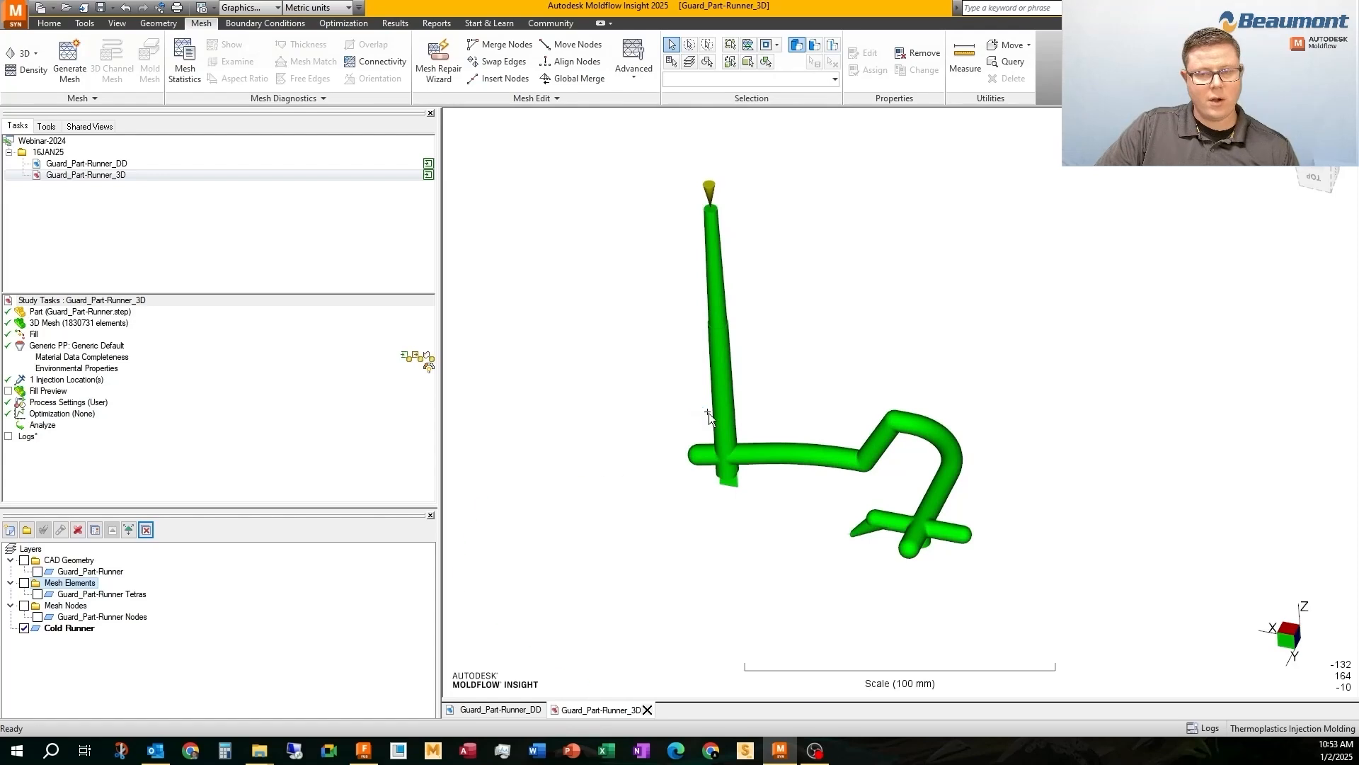
Show the Mesh Elements folder again and remove the unused properties from the study
{"action": "mouse_move", "coordinate": [708, 414]}
{"action": "middle_mouse_down"}
{"action": "mouse_move", "coordinate": [740, 416]}
{"action": "mouse_move", "coordinate": [695, 395]}
{"action": "mouse_move", "coordinate": [698, 405]}
{"action": "middle_mouse_up"}
{"action": "scroll", "coordinate": [701, 418], "scroll_direction": "down", "scroll_amount": 3}
{"action": "middle_click_drag", "start_coordinate": [707, 440], "coordinate": [708, 335], "text": "shift"}
{"action": "middle_click_drag", "start_coordinate": [708, 336], "coordinate": [694, 337]}
{"action": "middle_click_drag", "start_coordinate": [672, 279], "coordinate": [662, 312], "text": "shift"}
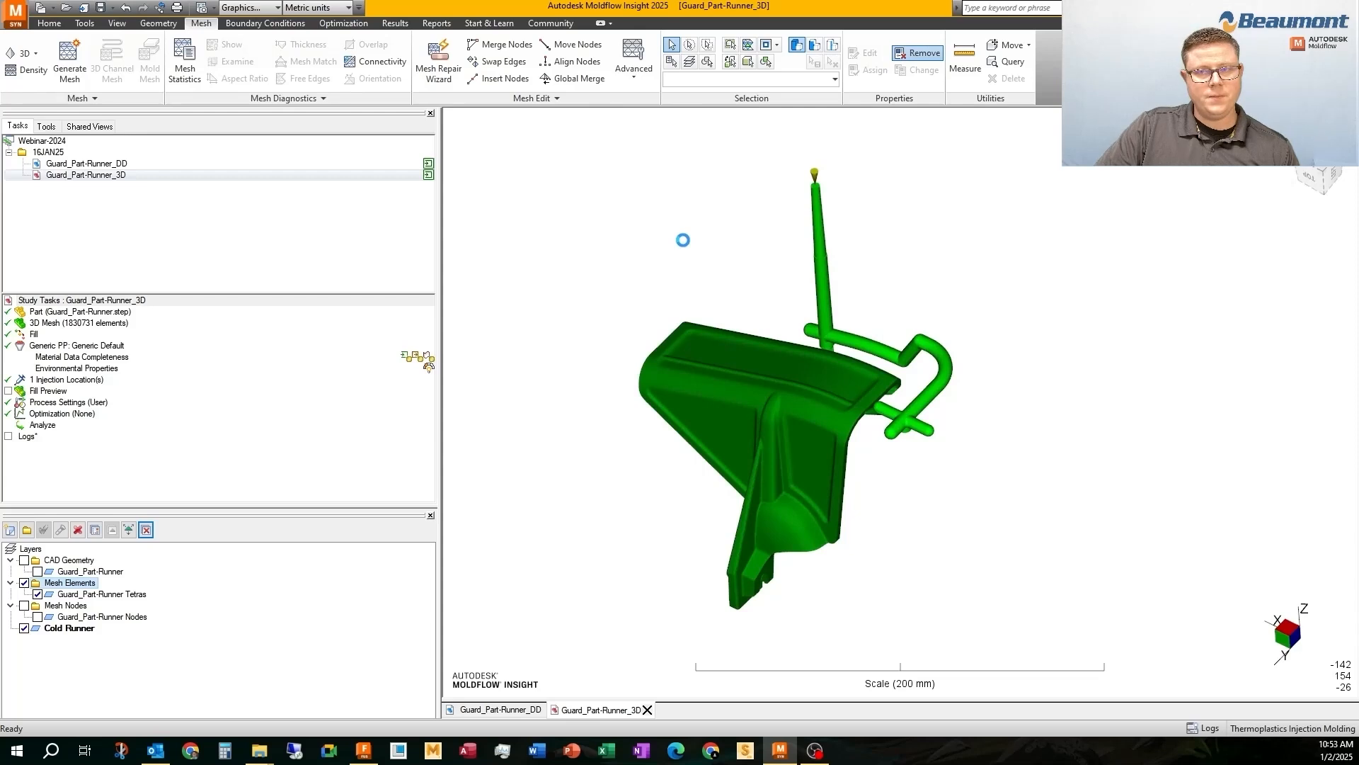
{"action": "left_click", "coordinate": [729, 409]}
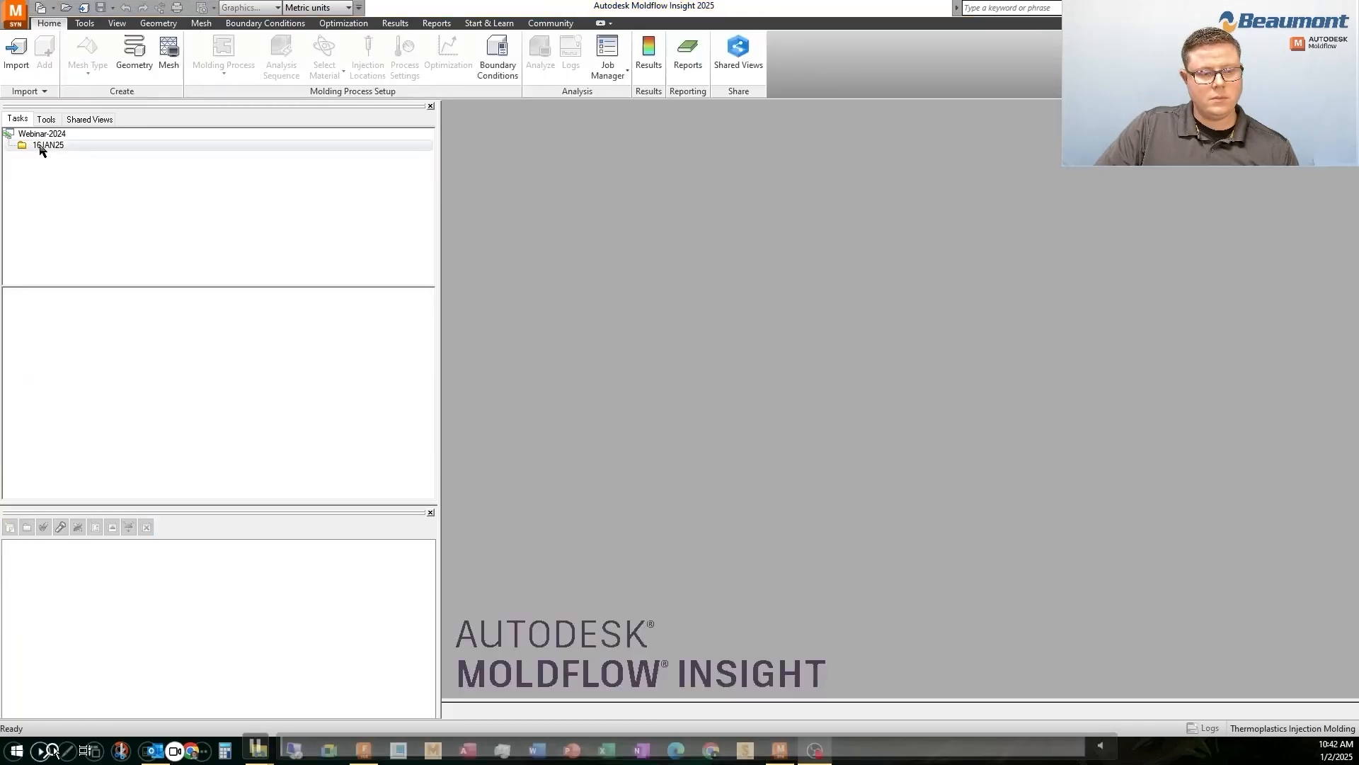
Switch to the Guard_Mold-File design in Fusion and undo the combine and preceding operations back to the full mold assembly
{"action": "left_click", "coordinate": [40, 146]}
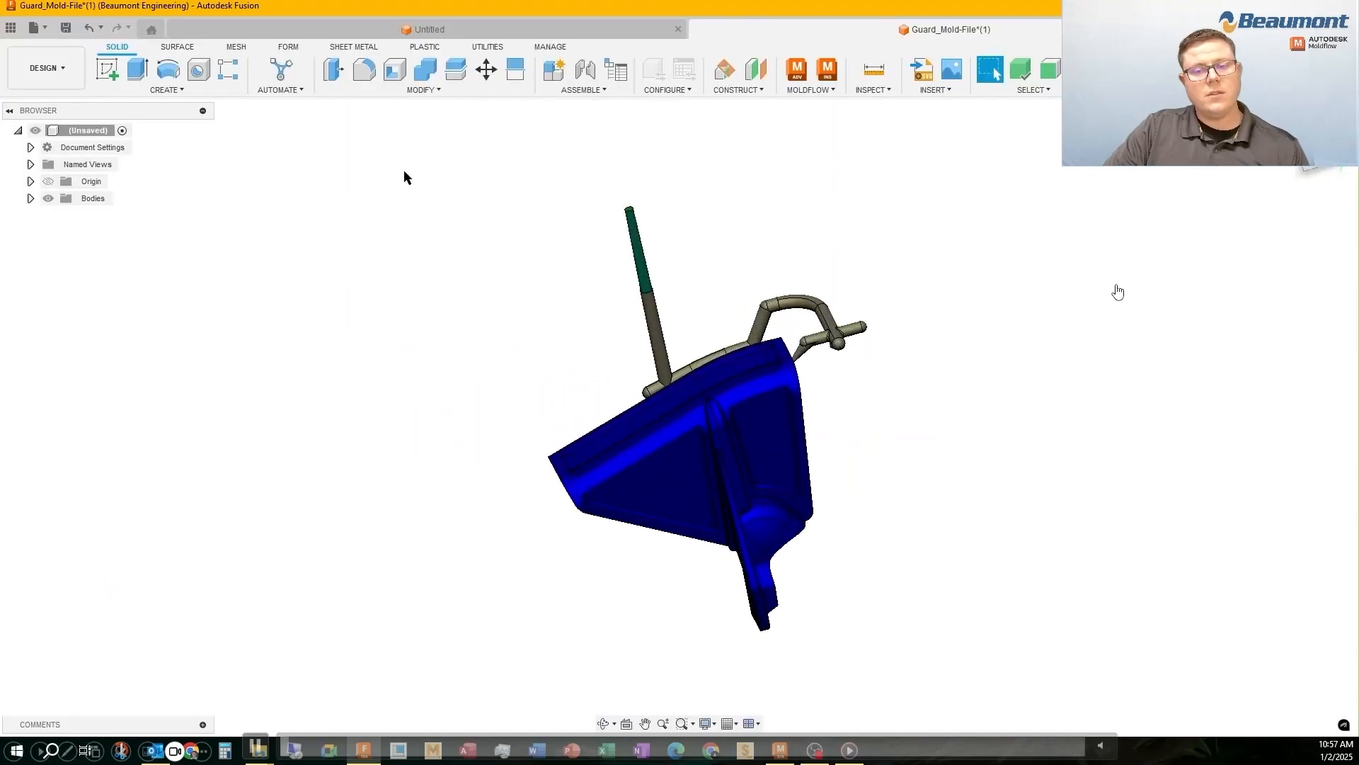
{"action": "left_click", "coordinate": [103, 32]}
{"action": "left_click", "coordinate": [103, 272]}
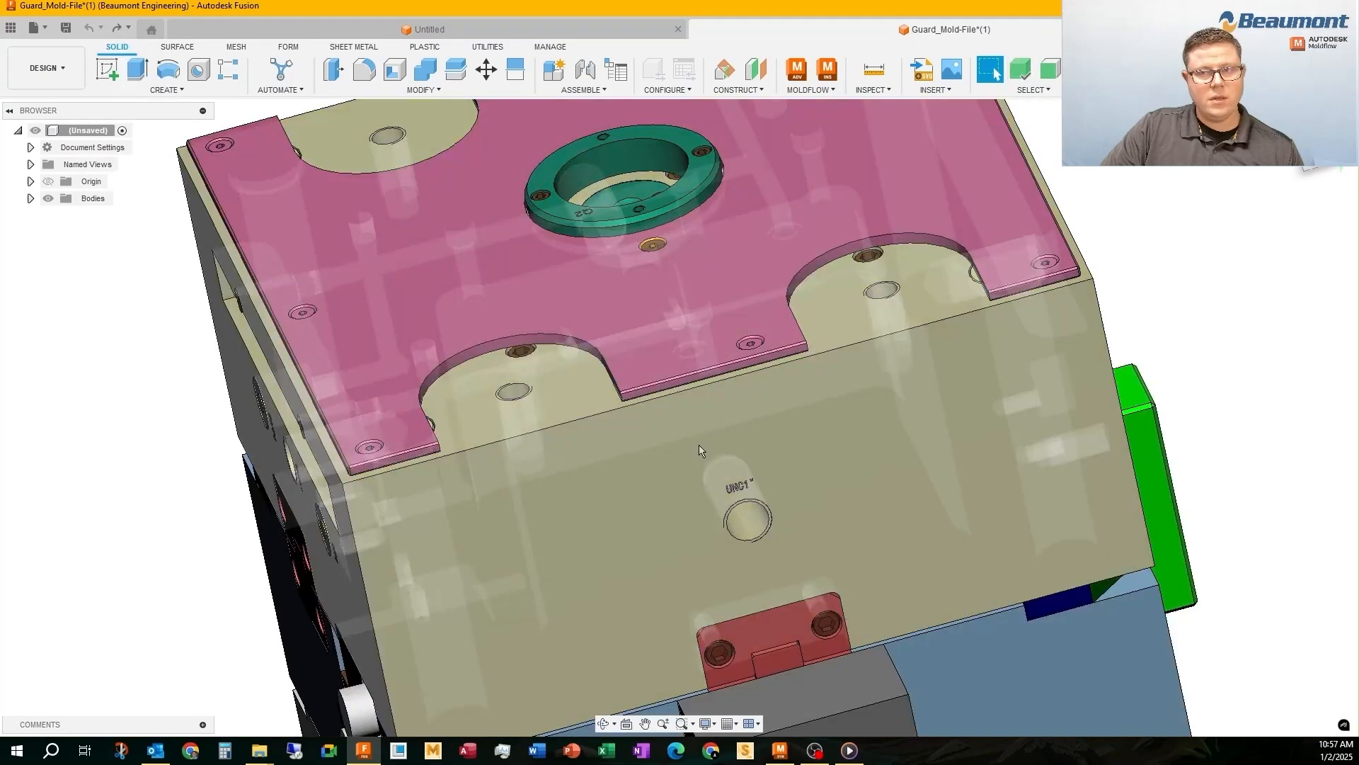
Hide the two large mold plates beneath the pink top plate in the mold assembly
{"action": "left_click", "coordinate": [701, 450]}
{"action": "scroll", "coordinate": [457, 277], "scroll_direction": "down", "scroll_amount": 4}
{"action": "left_click", "coordinate": [500, 565], "text": "ctrl"}
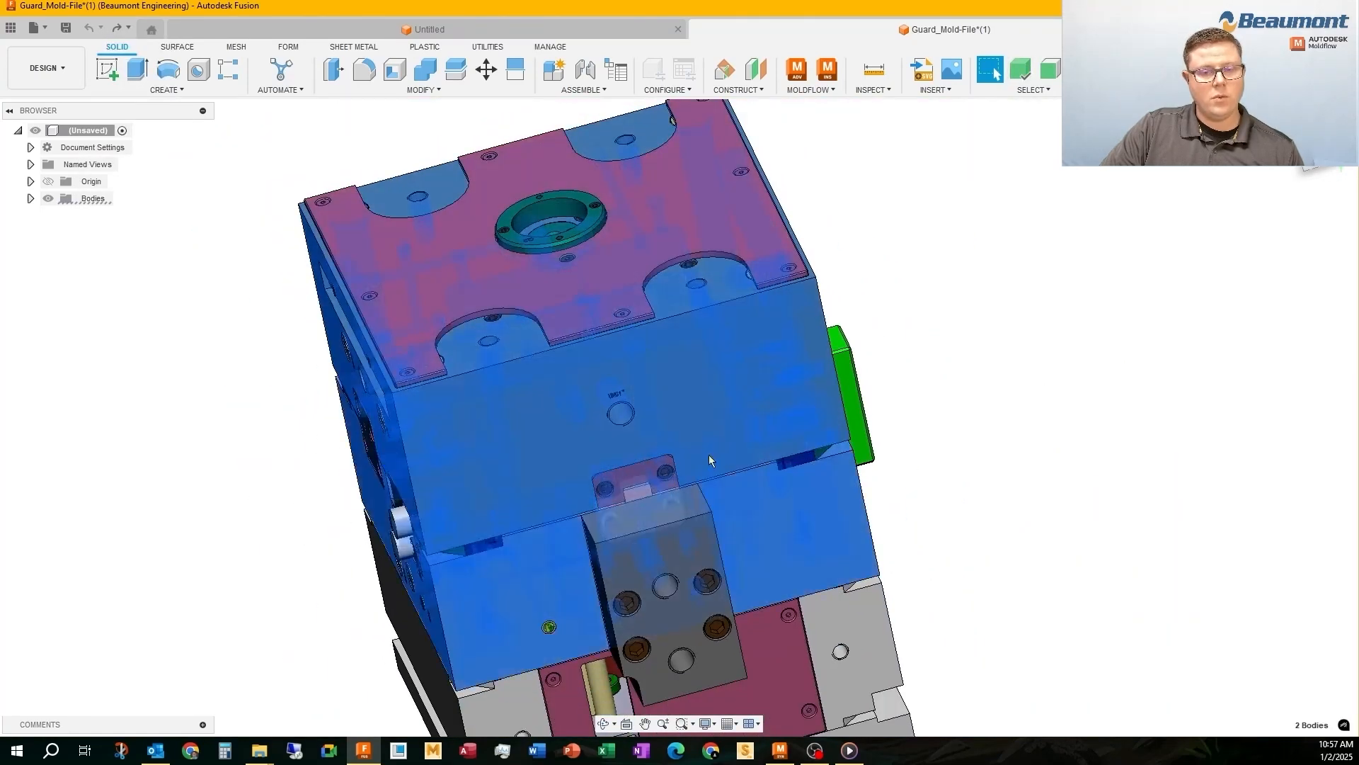
{"action": "right_click", "coordinate": [892, 230]}
{"action": "left_click", "coordinate": [866, 519]}
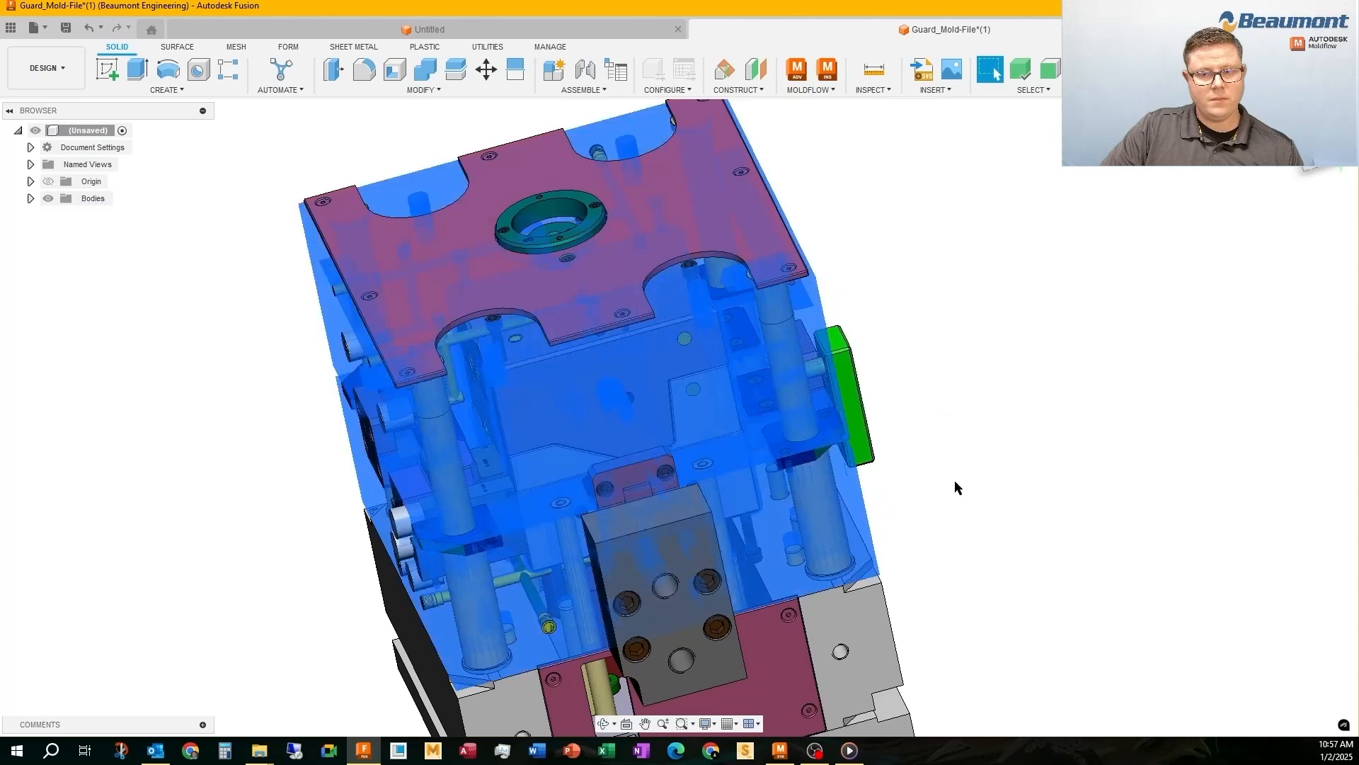
Hide the selected mold blocks beneath the pink top plate and the purple insert among the cooling lines, and switch to the front view
{"action": "right_click", "coordinate": [877, 271]}
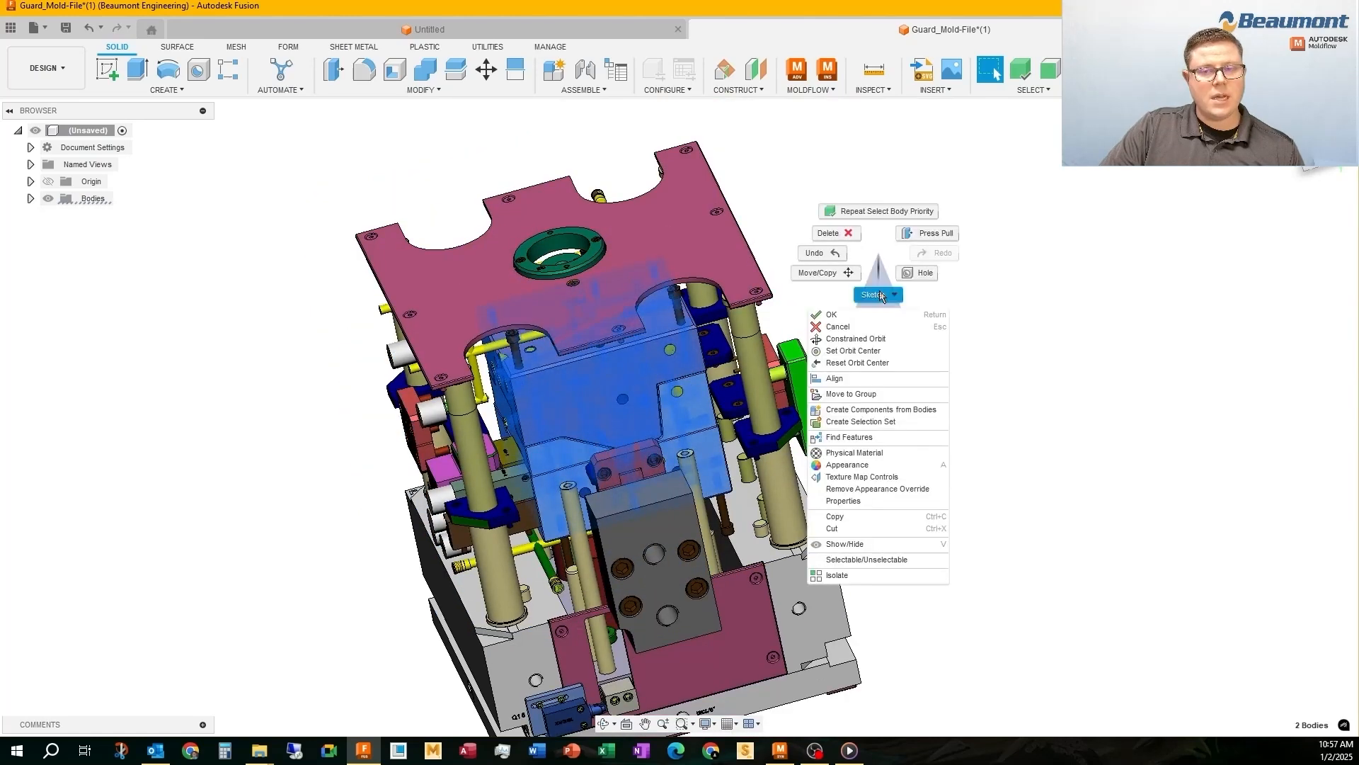
{"action": "left_click", "coordinate": [845, 543]}
{"action": "scroll", "coordinate": [591, 416], "scroll_direction": "up", "scroll_amount": 3}
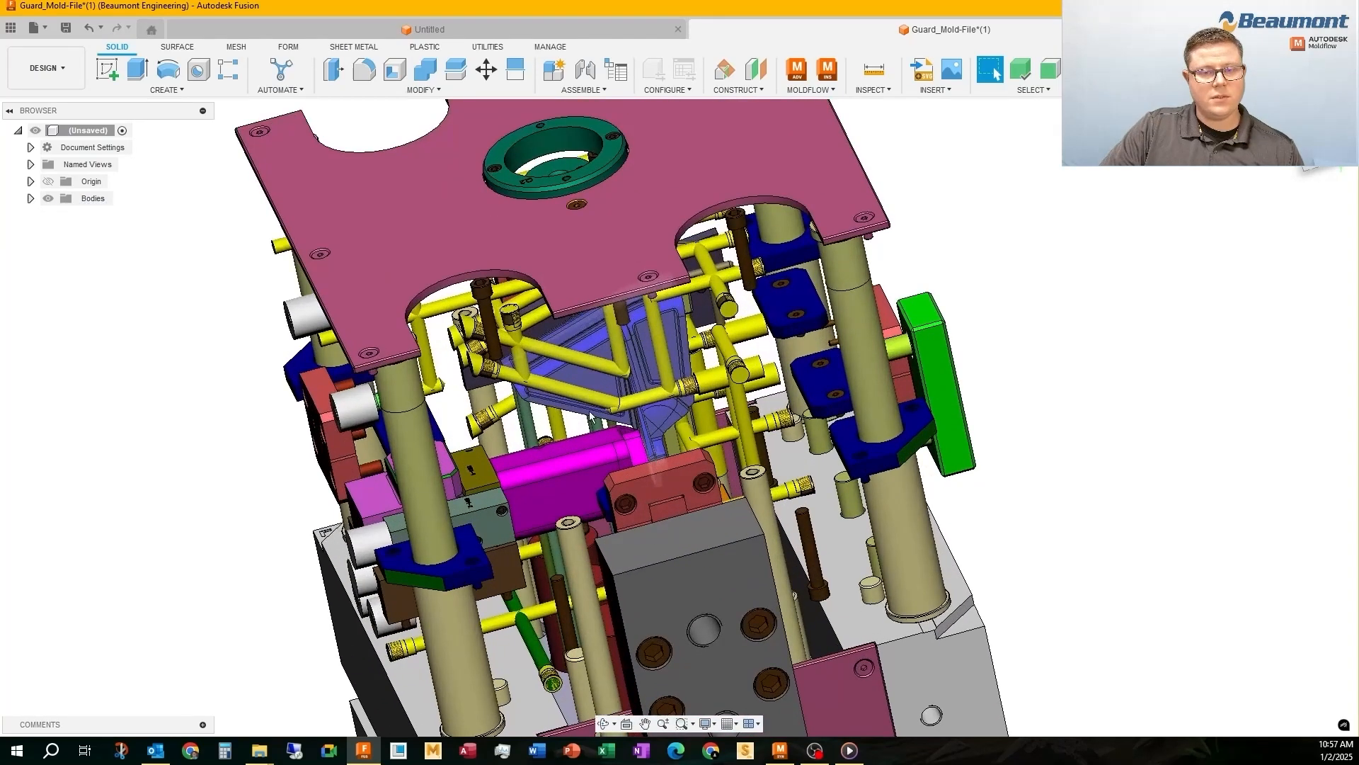
{"action": "left_click", "coordinate": [597, 376]}
{"action": "right_click", "coordinate": [597, 377]}
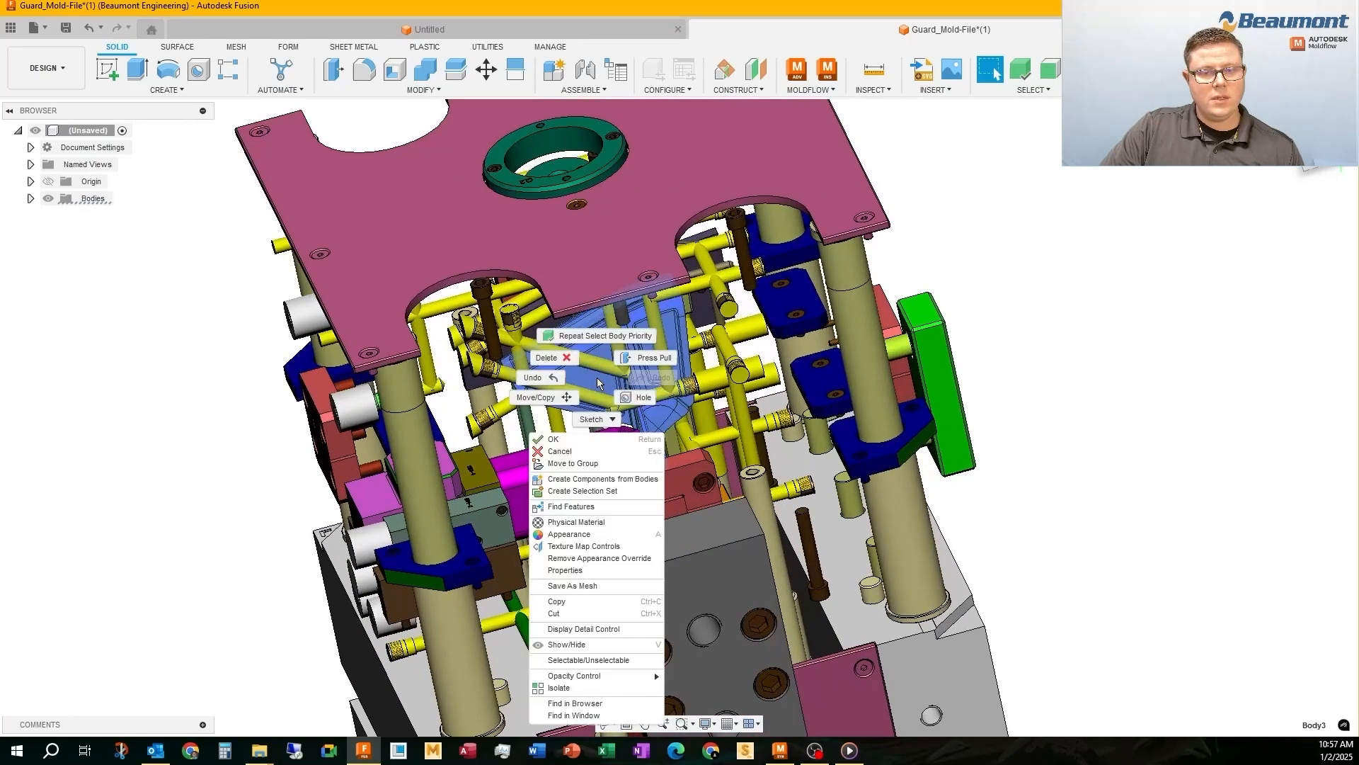
{"action": "left_click", "coordinate": [558, 645]}
{"action": "left_click", "coordinate": [1311, 151]}
Select the pink top plate together with its locating ring and attached bodies, and hide them
{"action": "scroll", "coordinate": [684, 428], "scroll_direction": "up", "scroll_amount": 3}
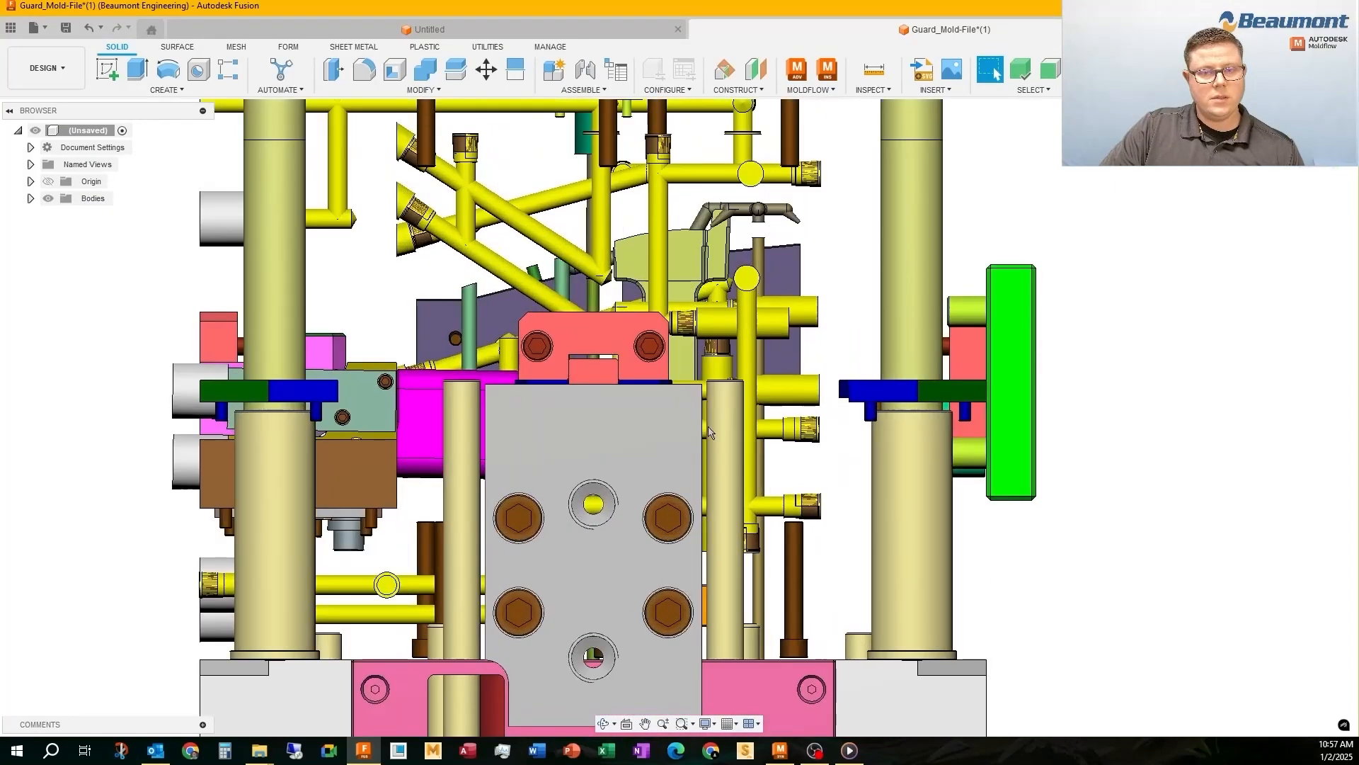
{"action": "scroll", "coordinate": [662, 421], "scroll_direction": "down", "scroll_amount": 5}
{"action": "scroll", "coordinate": [859, 175], "scroll_direction": "up", "scroll_amount": 2}
{"action": "left_click_drag", "start_coordinate": [902, 137], "coordinate": [244, 211]}
{"action": "right_click", "coordinate": [358, 159]}
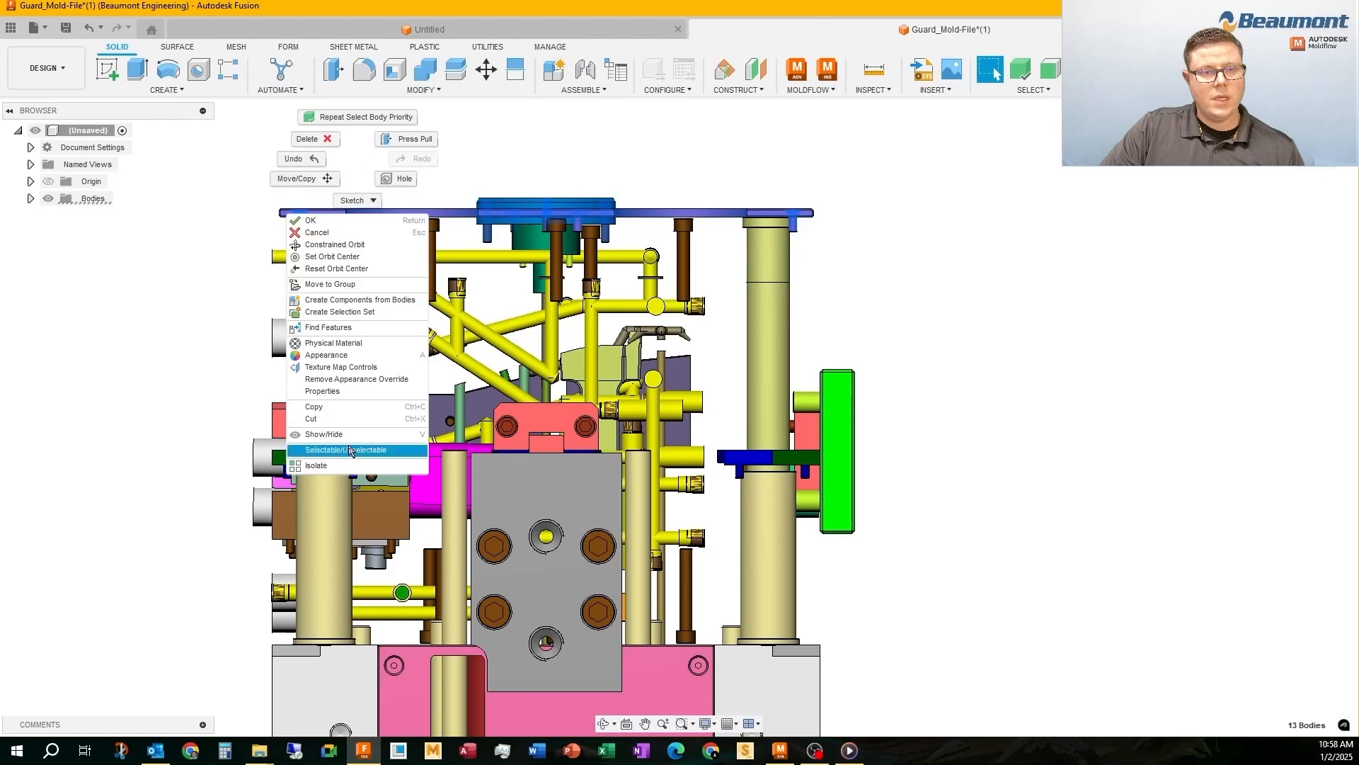
{"action": "left_click", "coordinate": [349, 434]}
Hide all bodies of the lower mold base, including its ejector housing, and the large grey block in front
{"action": "scroll", "coordinate": [386, 126], "scroll_direction": "up", "scroll_amount": 3}
{"action": "scroll", "coordinate": [392, 141], "scroll_direction": "down", "scroll_amount": 4}
{"action": "scroll", "coordinate": [390, 146], "scroll_direction": "down", "scroll_amount": 1}
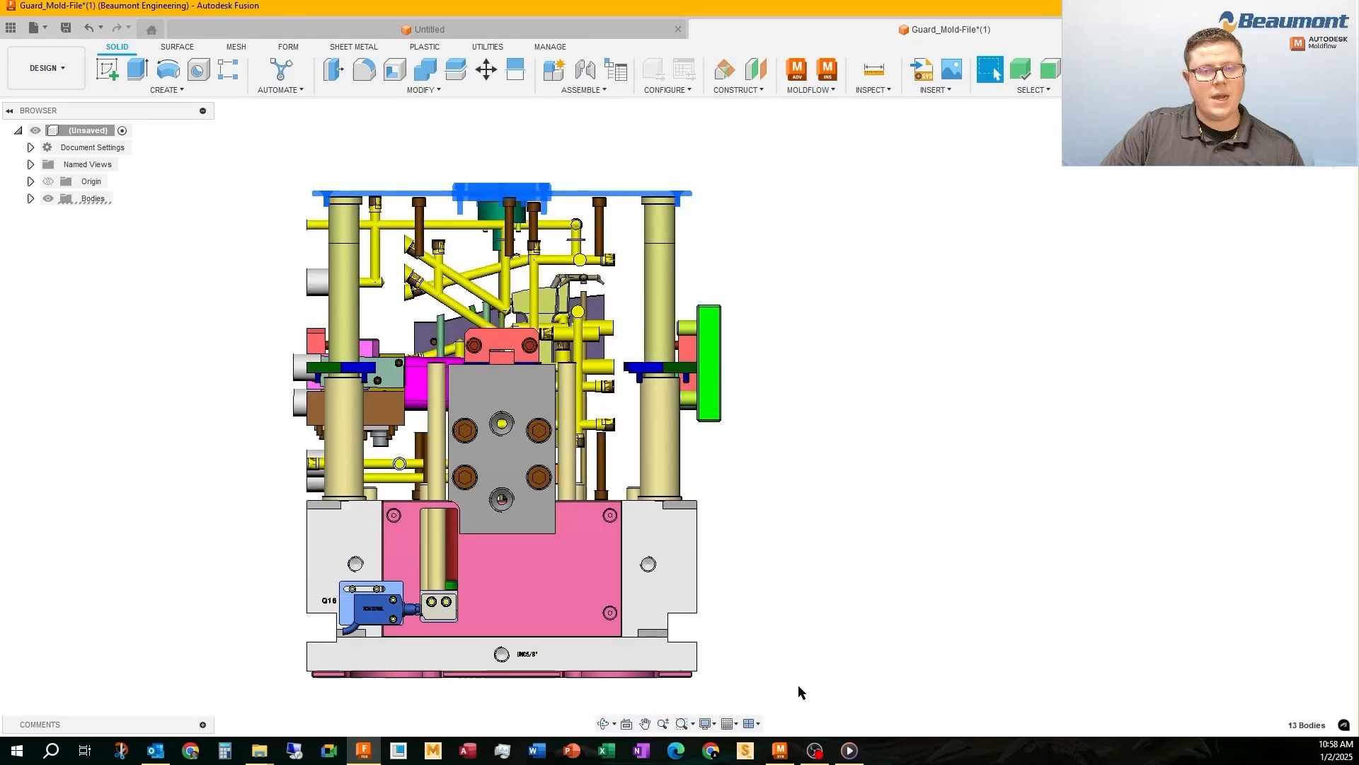
{"action": "left_click_drag", "start_coordinate": [805, 696], "coordinate": [260, 551]}
{"action": "right_click", "coordinate": [885, 383]}
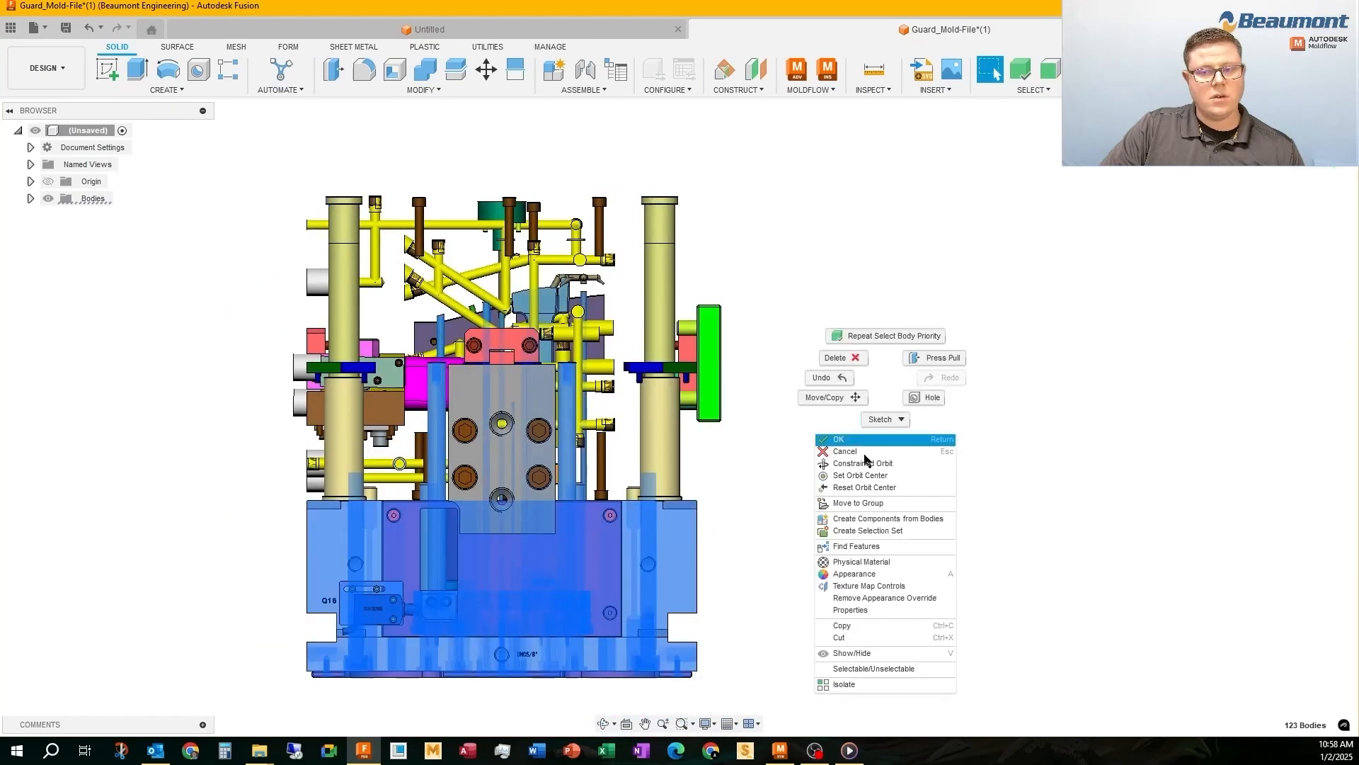
{"action": "left_click", "coordinate": [855, 642]}
{"action": "right_click", "coordinate": [501, 410]}
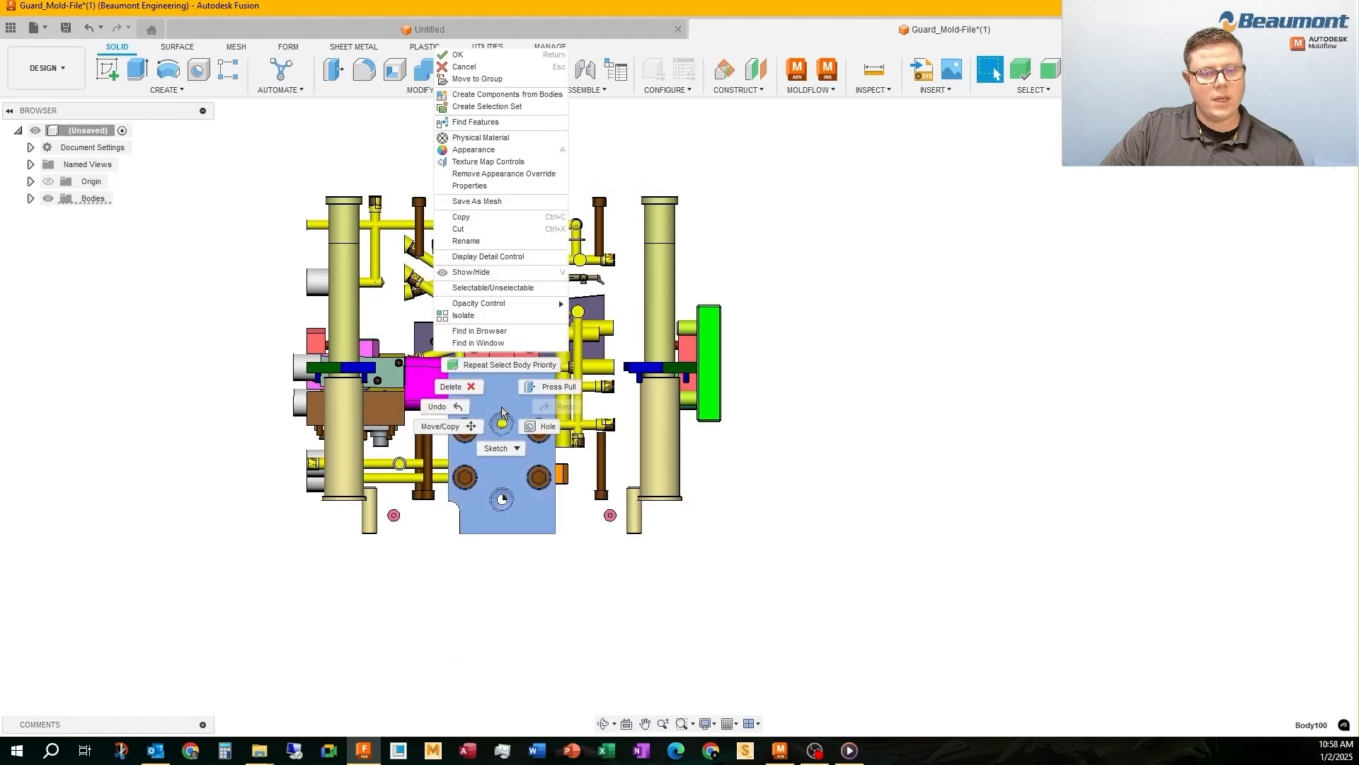
{"action": "left_click", "coordinate": [469, 278]}
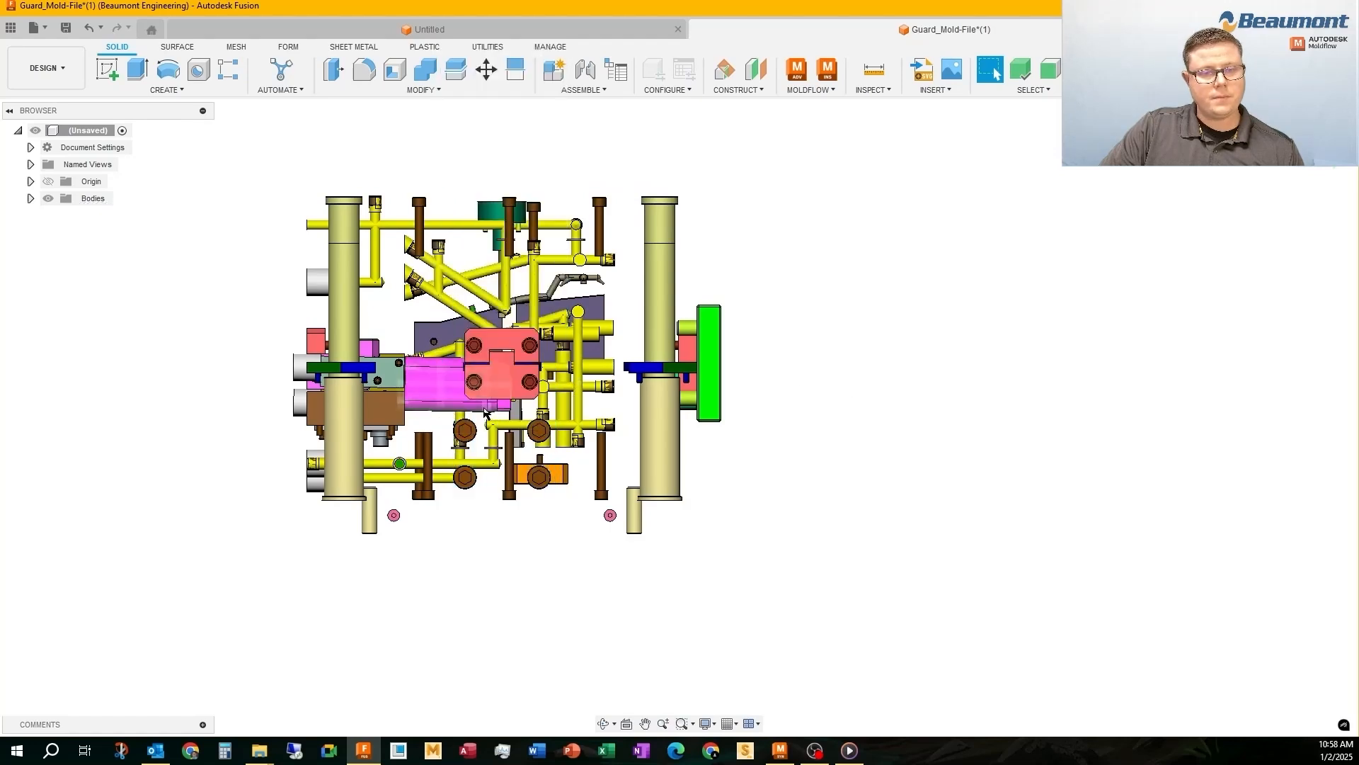
Hide the front red lock halves, the magenta slide, and the brown and grey-green blocks beside it
{"action": "scroll", "coordinate": [498, 373], "scroll_direction": "up", "scroll_amount": 2}
{"action": "left_click", "coordinate": [500, 371]}
{"action": "left_click", "coordinate": [496, 313], "text": "ctrl"}
{"action": "left_click", "coordinate": [424, 374], "text": "ctrl"}
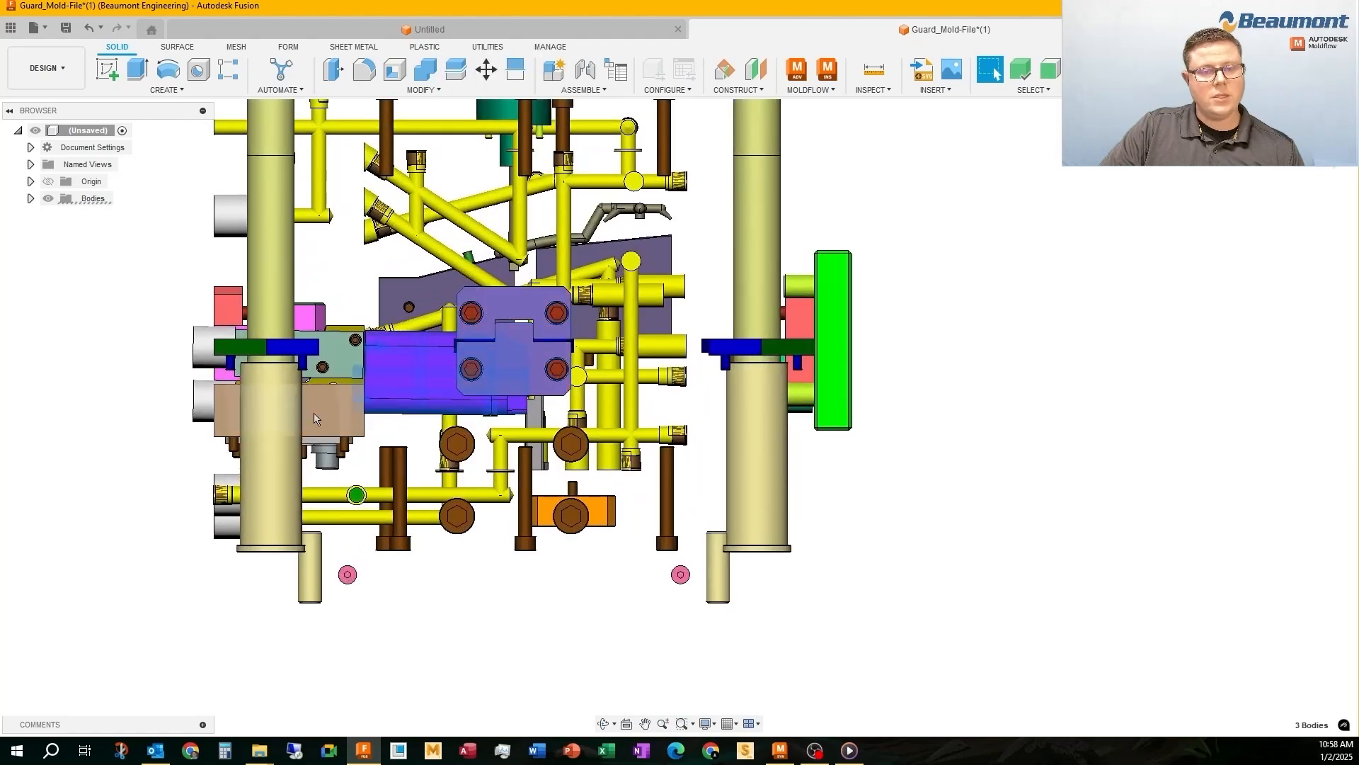
{"action": "left_click", "coordinate": [322, 412], "text": "ctrl"}
{"action": "left_click", "coordinate": [333, 363], "text": "ctrl"}
{"action": "right_click", "coordinate": [333, 364]}
{"action": "left_click", "coordinate": [300, 599]}
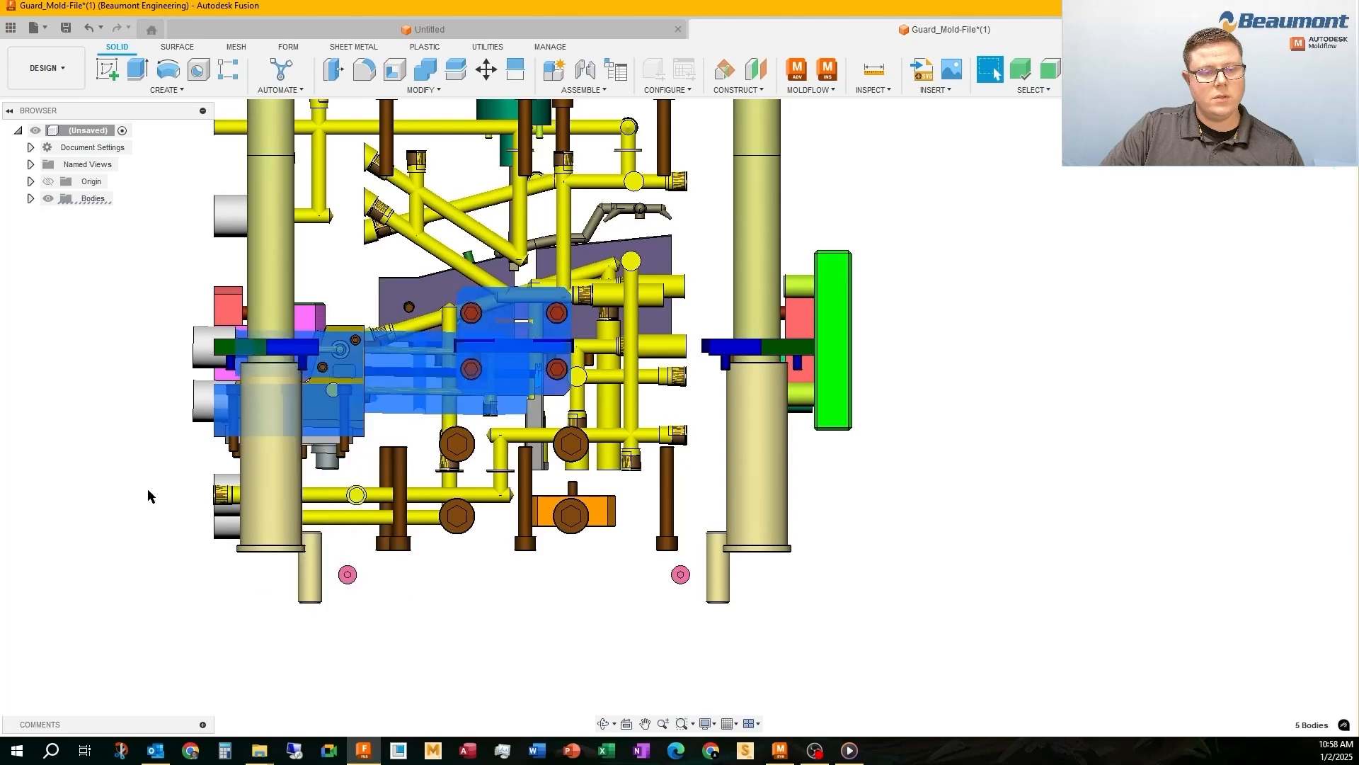
Hide the remaining slide housing blocks and the adjacent red side lock halves
{"action": "left_click", "coordinate": [149, 495]}
{"action": "middle_click_drag", "start_coordinate": [301, 361], "coordinate": [381, 428], "text": "shift"}
{"action": "left_click", "coordinate": [386, 433]}
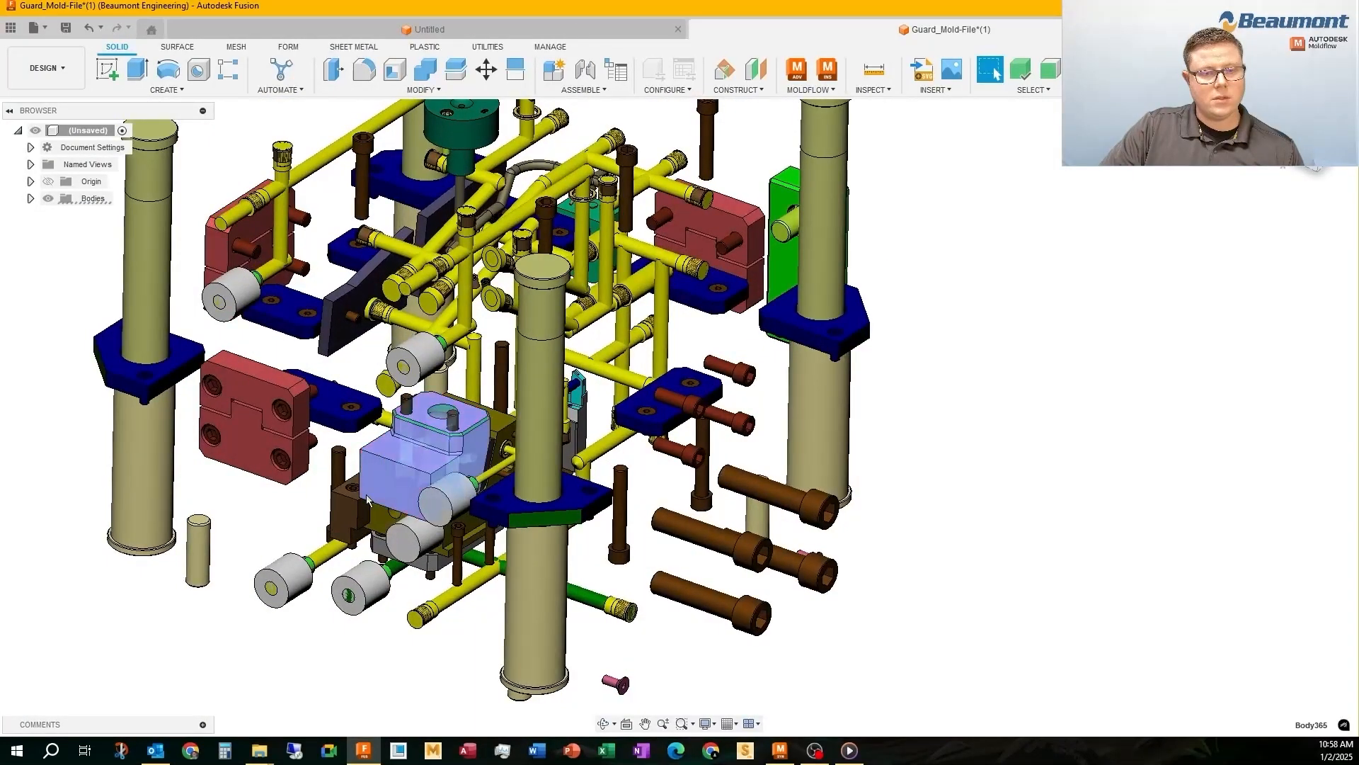
{"action": "left_click", "coordinate": [353, 517], "text": "ctrl"}
{"action": "left_click", "coordinate": [289, 444], "text": "ctrl"}
{"action": "right_click", "coordinate": [289, 444]}
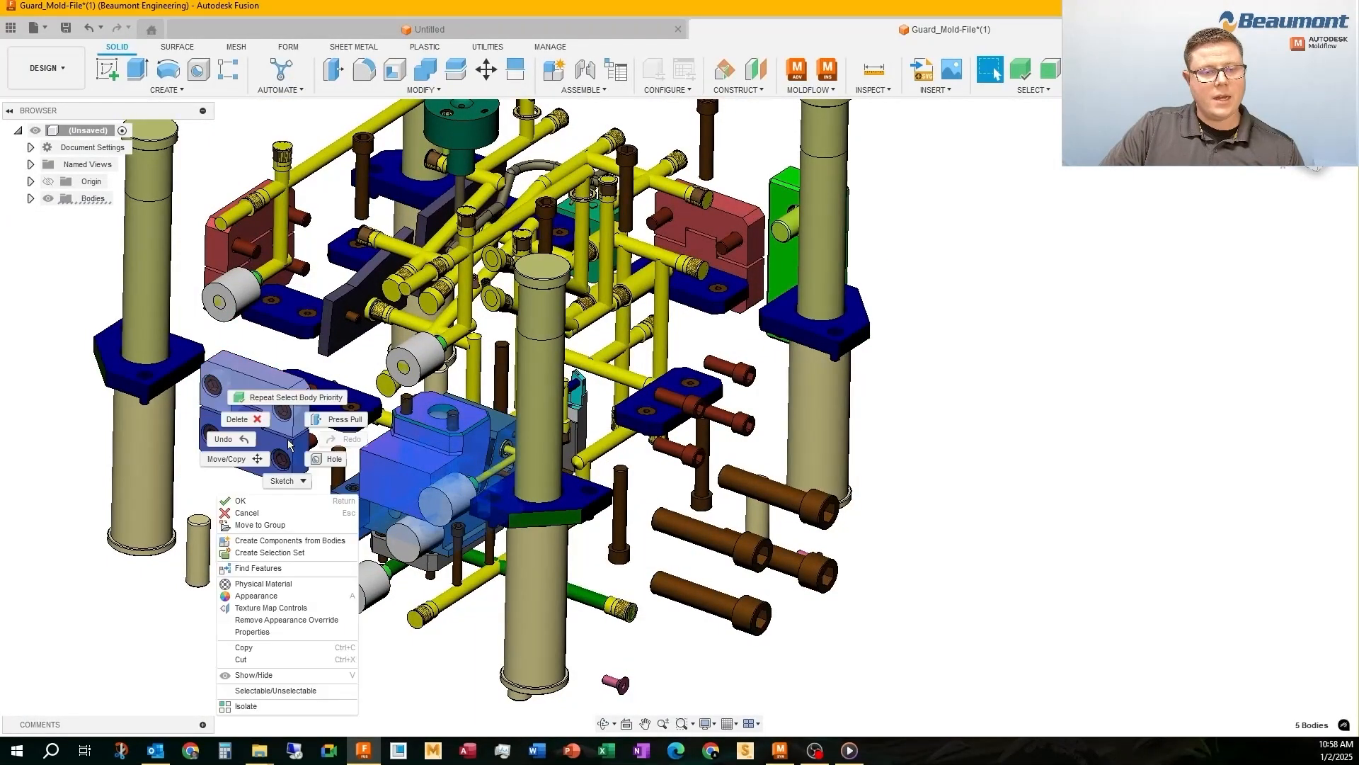
{"action": "left_click", "coordinate": [270, 659]}
{"action": "right_click", "coordinate": [247, 460]}
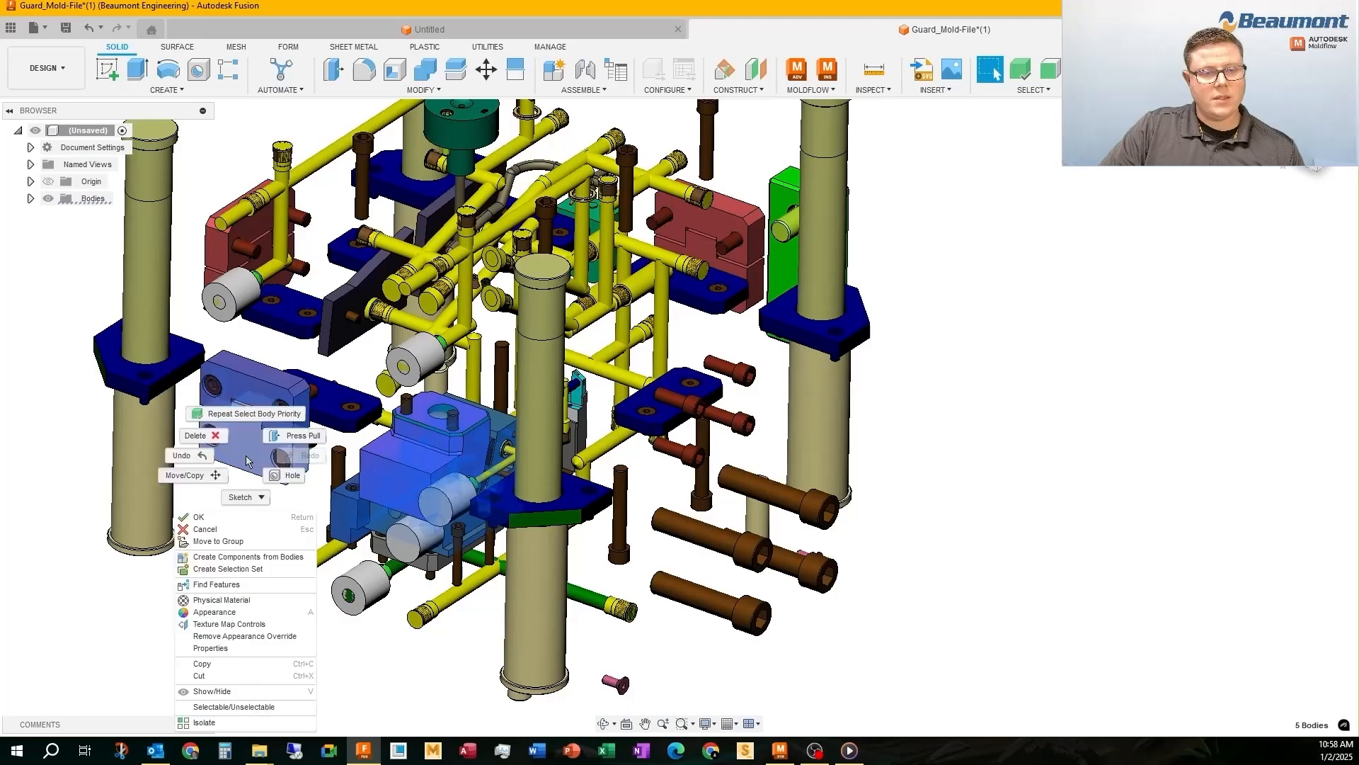
{"action": "left_click", "coordinate": [243, 692]}
In the top view, remove the row of guide pillars, blue plates, red lock and green blocks along the far edge
{"action": "scroll", "coordinate": [456, 439], "scroll_direction": "up", "scroll_amount": 2}
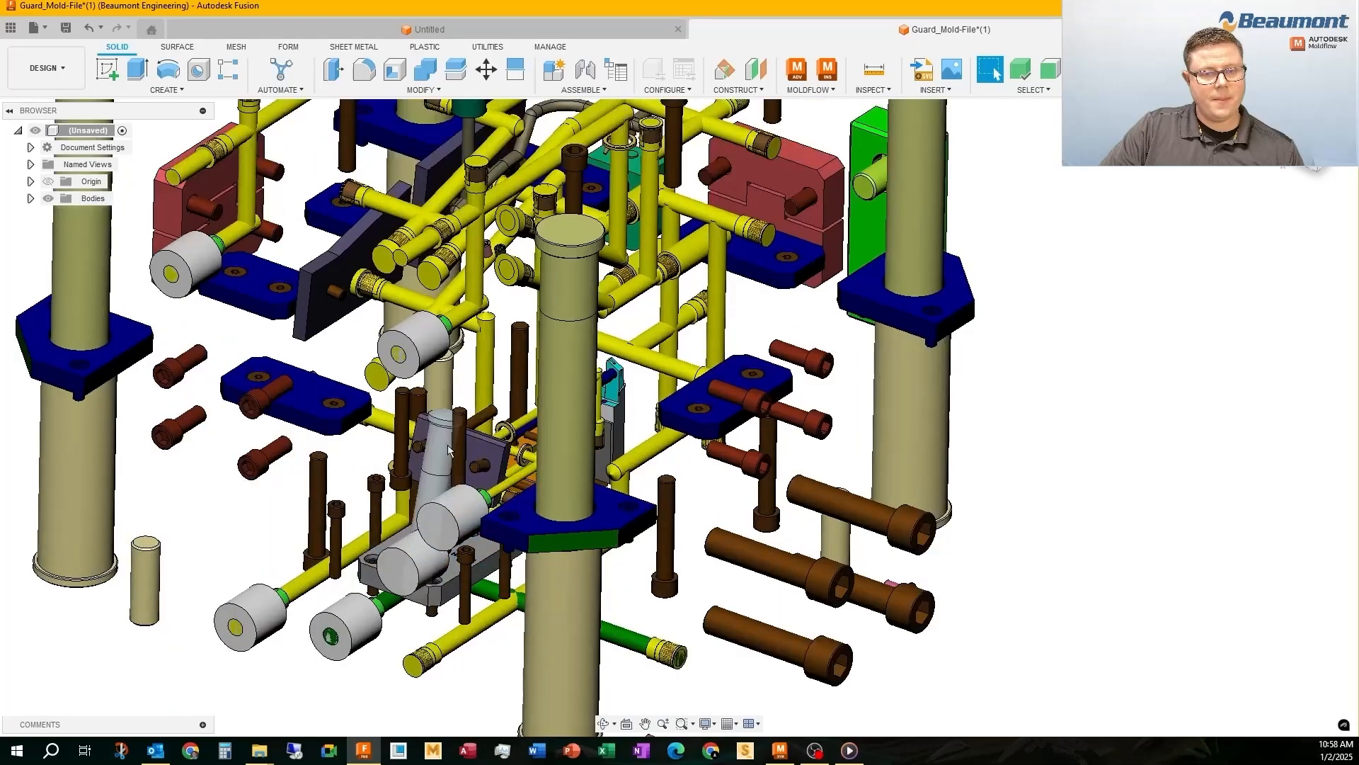
{"action": "middle_click_drag", "start_coordinate": [446, 450], "coordinate": [645, 391], "text": "shift"}
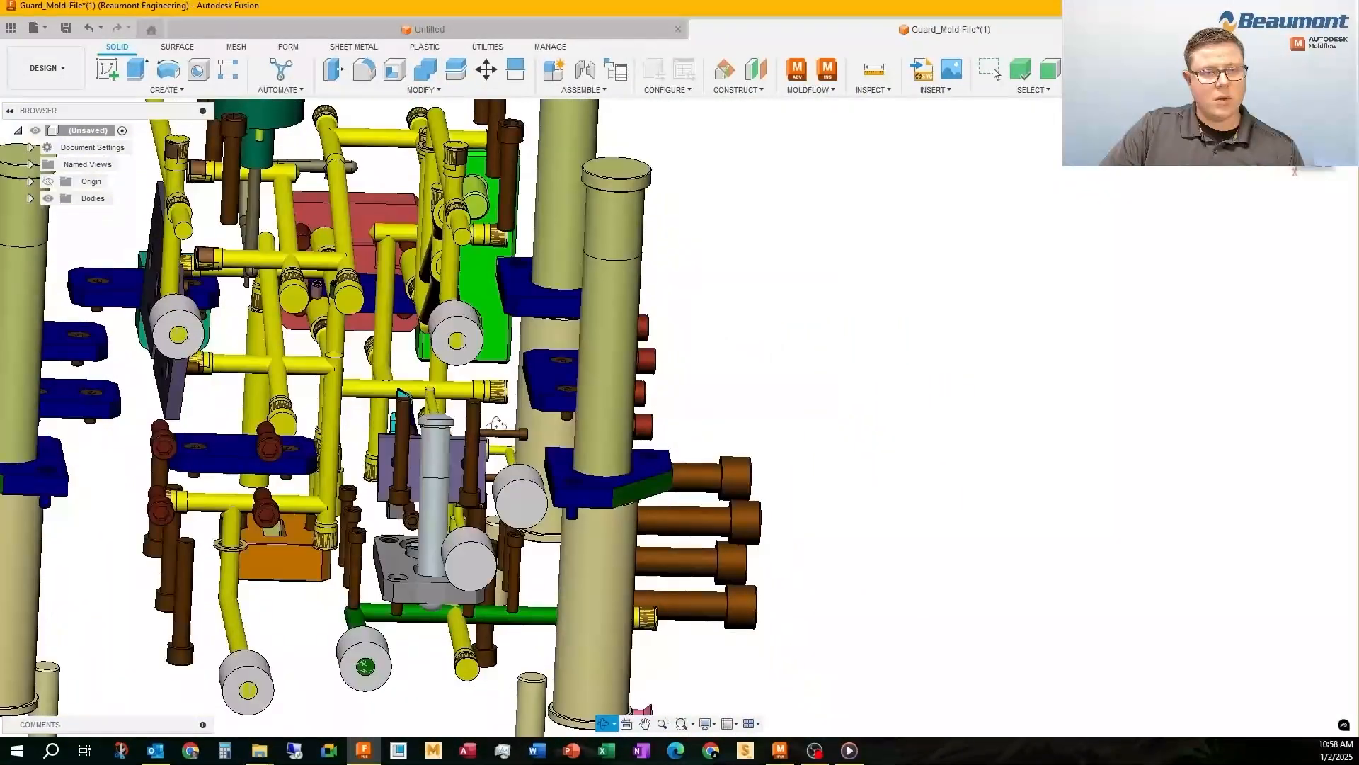
{"action": "scroll", "coordinate": [646, 393], "scroll_direction": "down", "scroll_amount": 6}
{"action": "scroll", "coordinate": [679, 520], "scroll_direction": "up", "scroll_amount": 4}
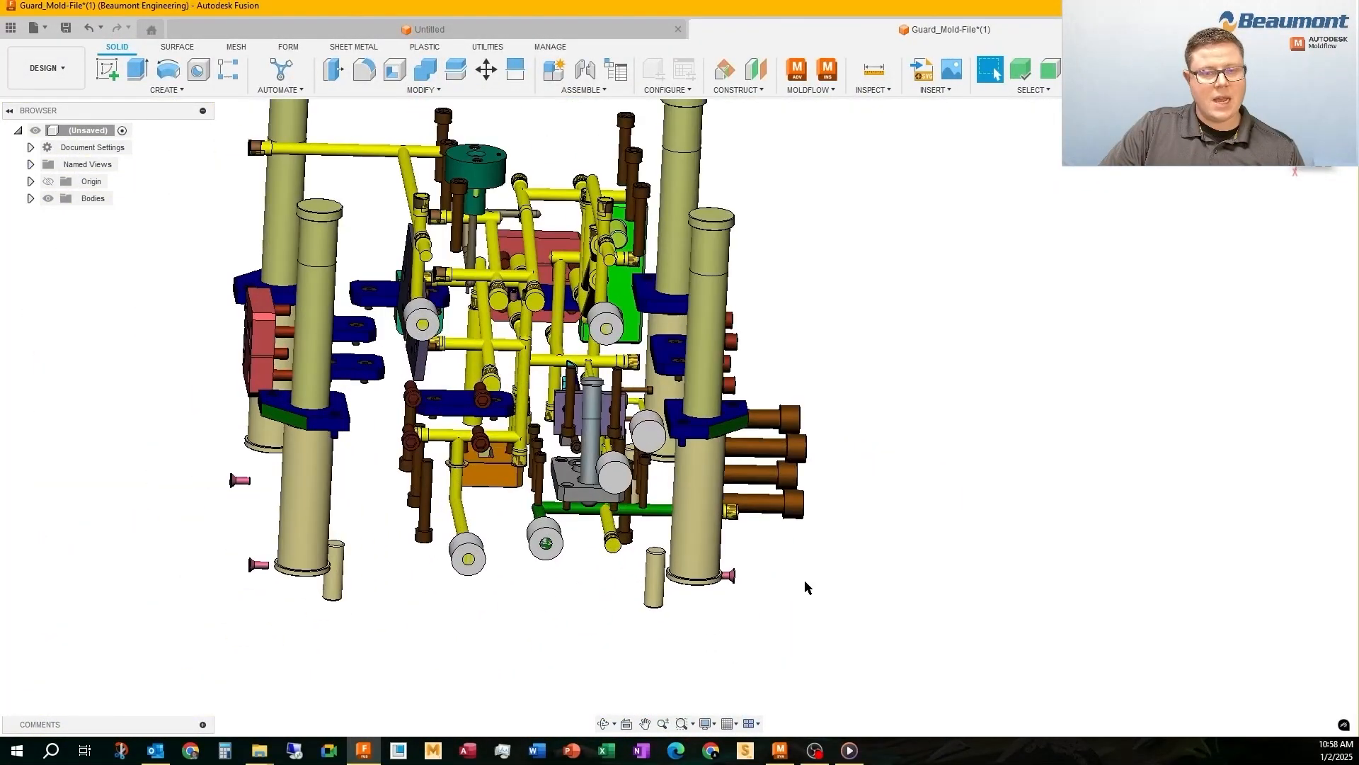
{"action": "scroll", "coordinate": [804, 586], "scroll_direction": "down", "scroll_amount": 3}
{"action": "left_click_drag", "start_coordinate": [878, 627], "coordinate": [1023, 338]}
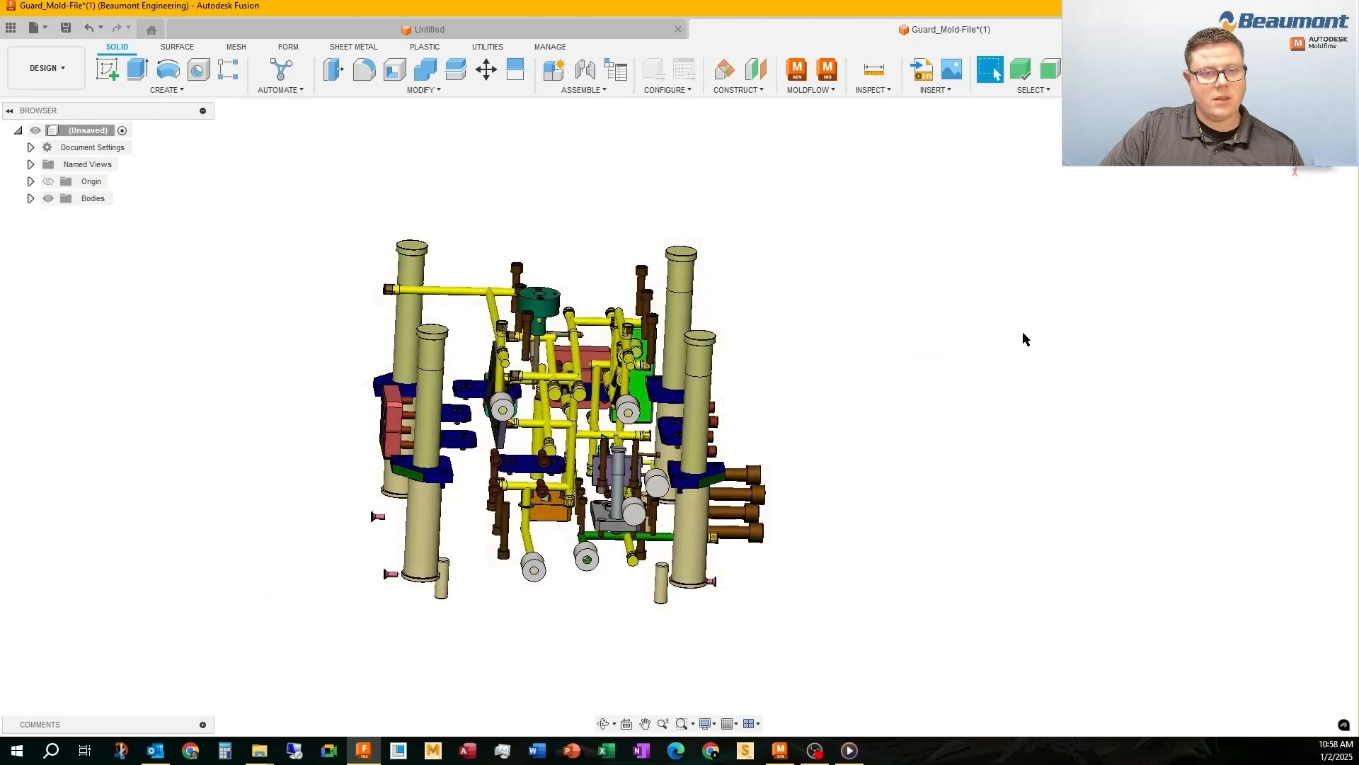
{"action": "middle_click_drag", "start_coordinate": [842, 322], "coordinate": [821, 405]}
{"action": "middle_click_drag", "start_coordinate": [826, 354], "coordinate": [821, 453]}
{"action": "left_click", "coordinate": [1314, 139]}
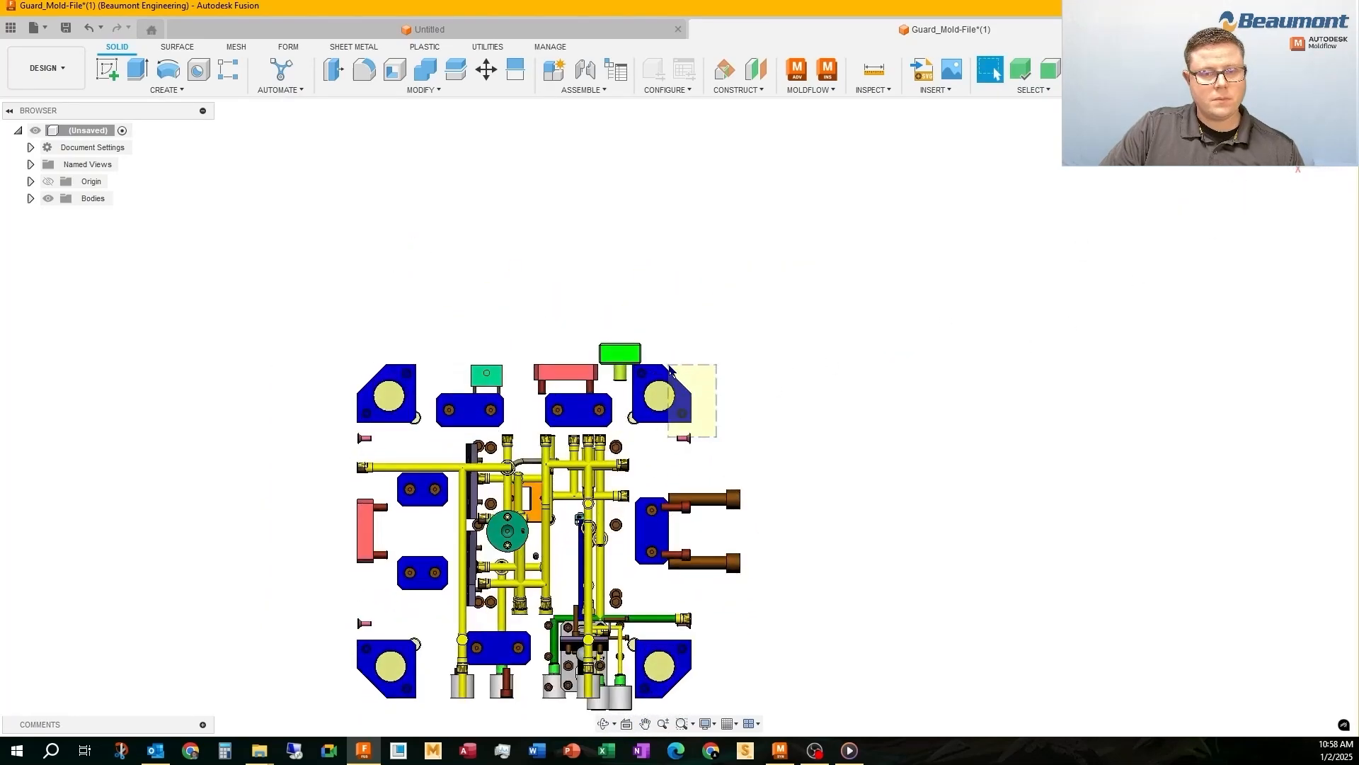
{"action": "left_click_drag", "start_coordinate": [220, 310], "coordinate": [221, 312]}
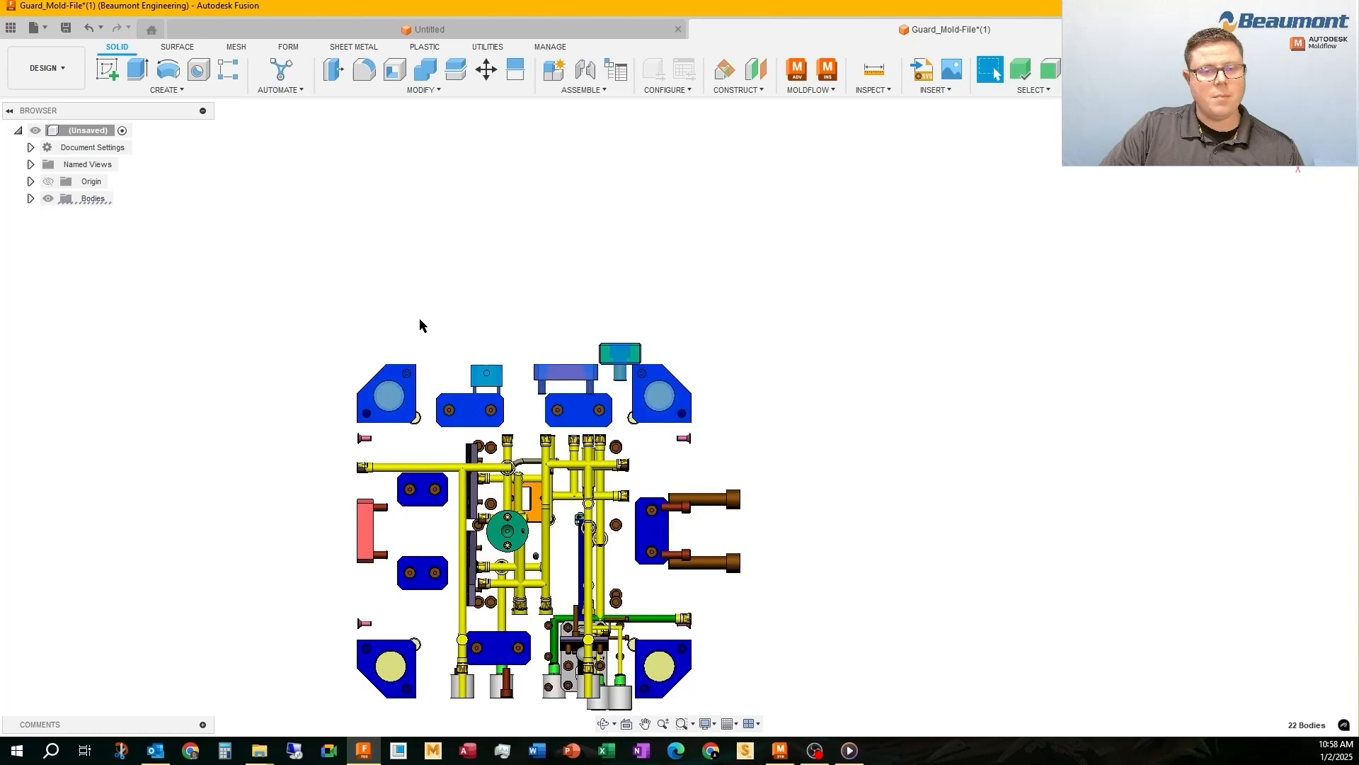
{"action": "key", "text": "Delete"}
Remove the red lock, blue plates and guide pillar on the left side of the mold, plus the opposite front corner pillar
{"action": "scroll", "coordinate": [598, 358], "scroll_direction": "down", "scroll_amount": 3}
{"action": "scroll", "coordinate": [611, 379], "scroll_direction": "up", "scroll_amount": 3}
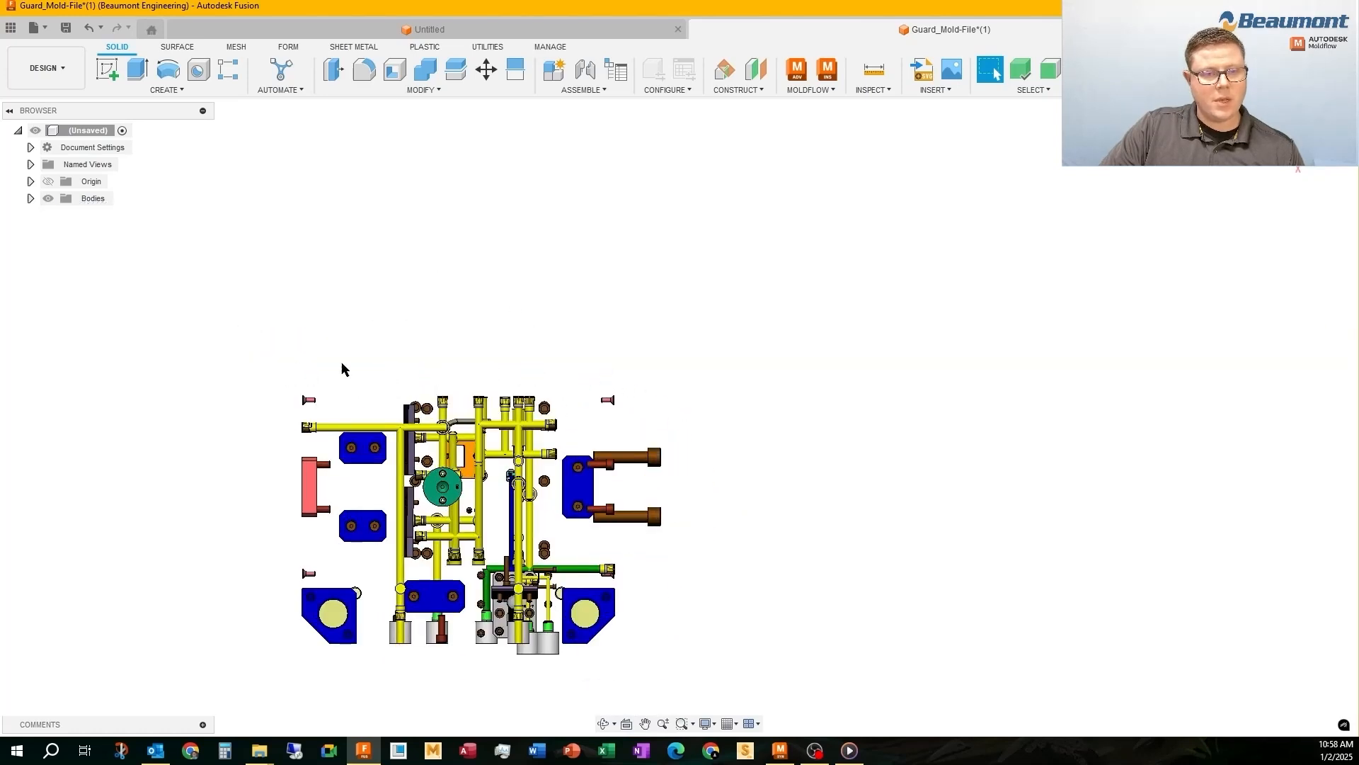
{"action": "left_click_drag", "start_coordinate": [369, 524], "coordinate": [252, 703]}
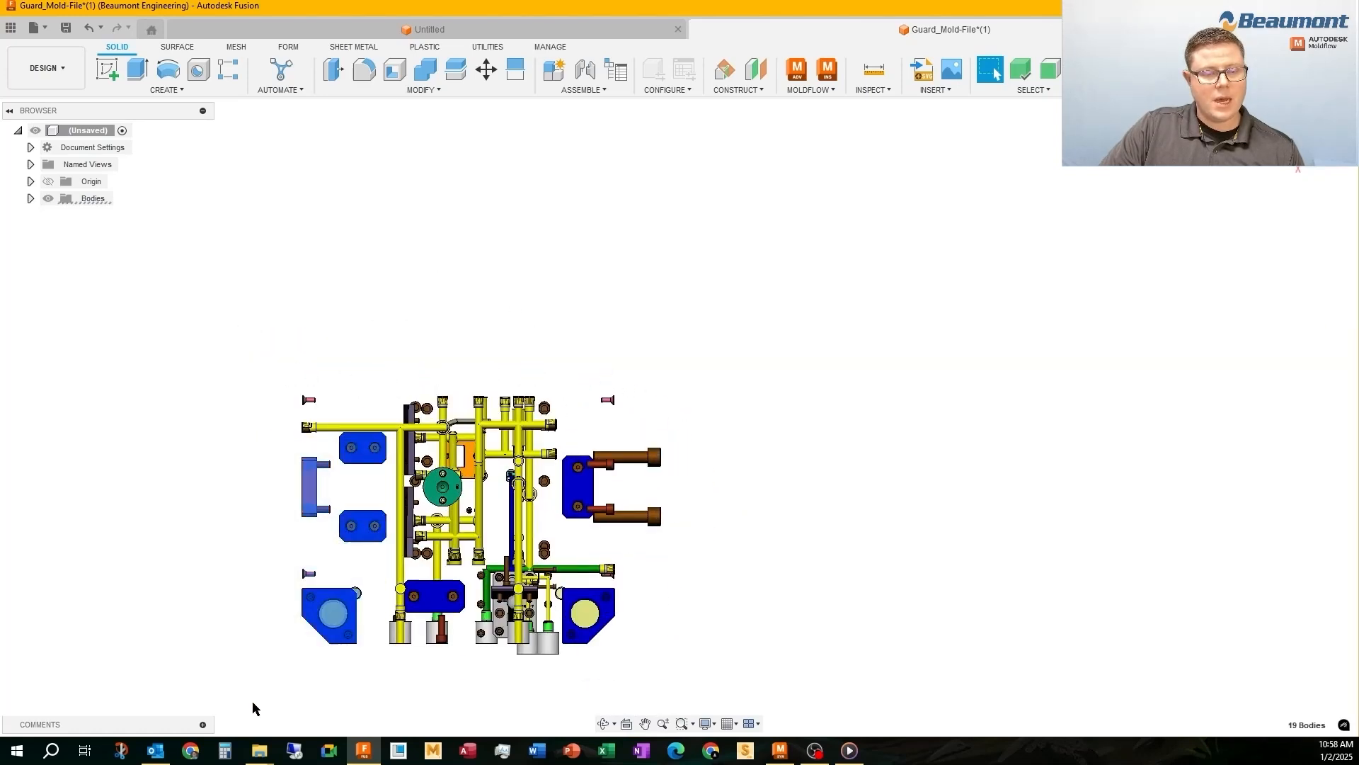
{"action": "key", "text": "Delete"}
{"action": "left_click_drag", "start_coordinate": [565, 589], "coordinate": [564, 589]}
{"action": "key", "text": "Delete"}
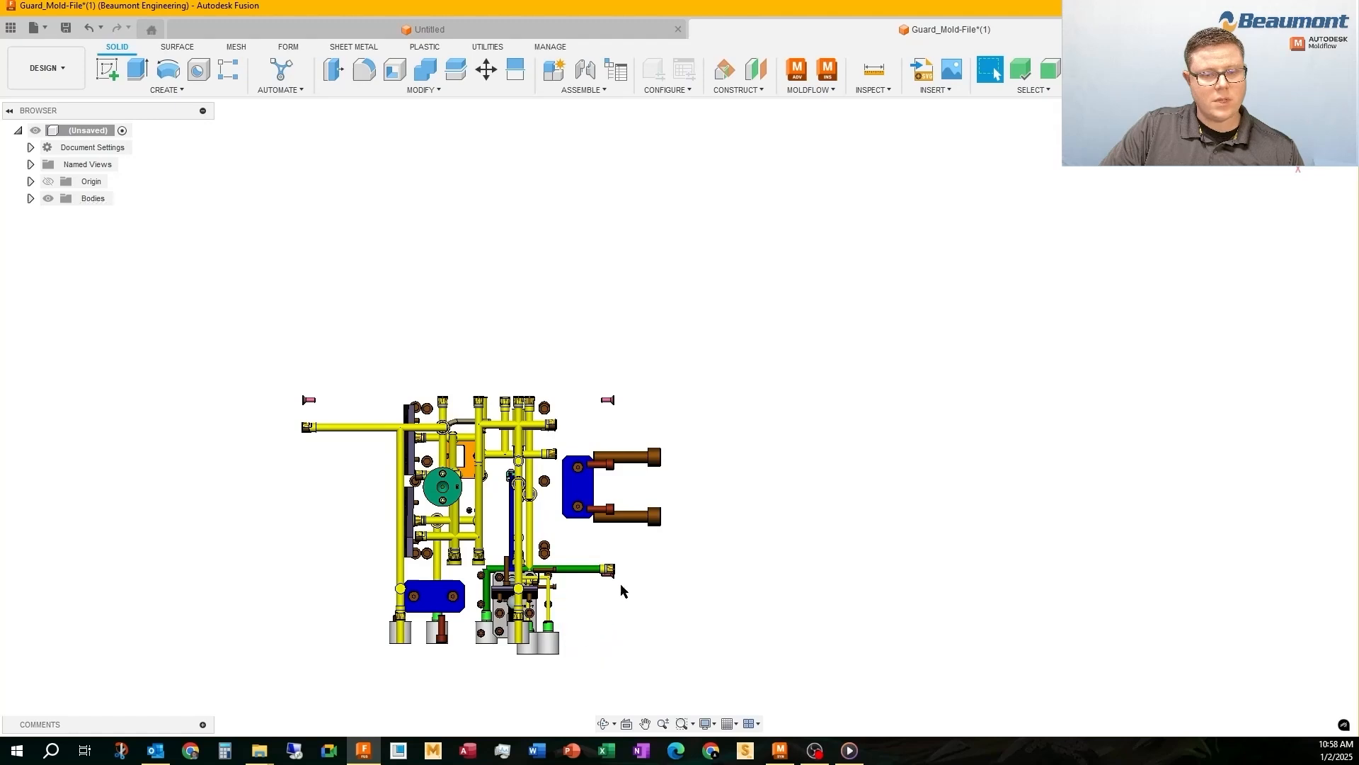
Remove the blue plate with its large bolts on the right side of the mold and the last blue plate in front
{"action": "left_click_drag", "start_coordinate": [628, 491], "coordinate": [561, 361]}
{"action": "key", "text": "Delete"}
{"action": "scroll", "coordinate": [446, 616], "scroll_direction": "up", "scroll_amount": 2}
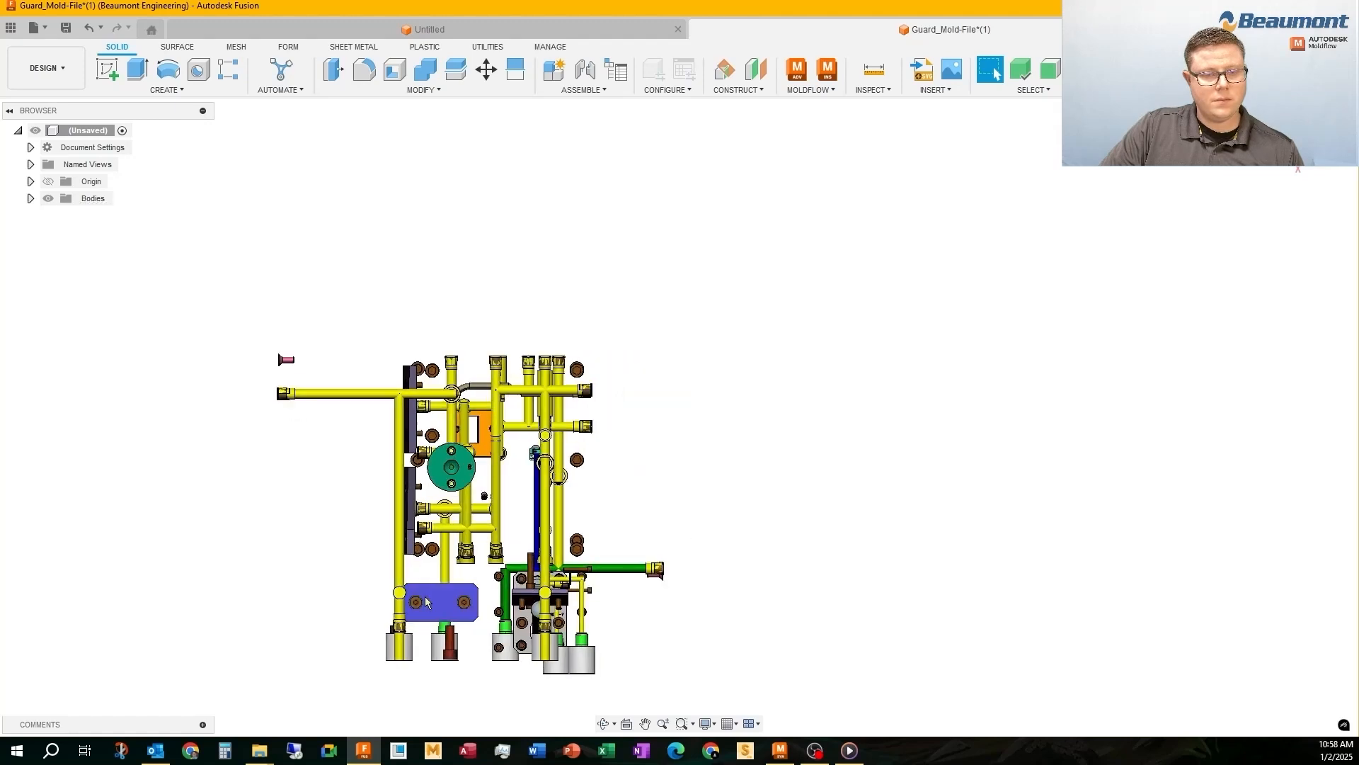
{"action": "scroll", "coordinate": [446, 616], "scroll_direction": "up", "scroll_amount": 5}
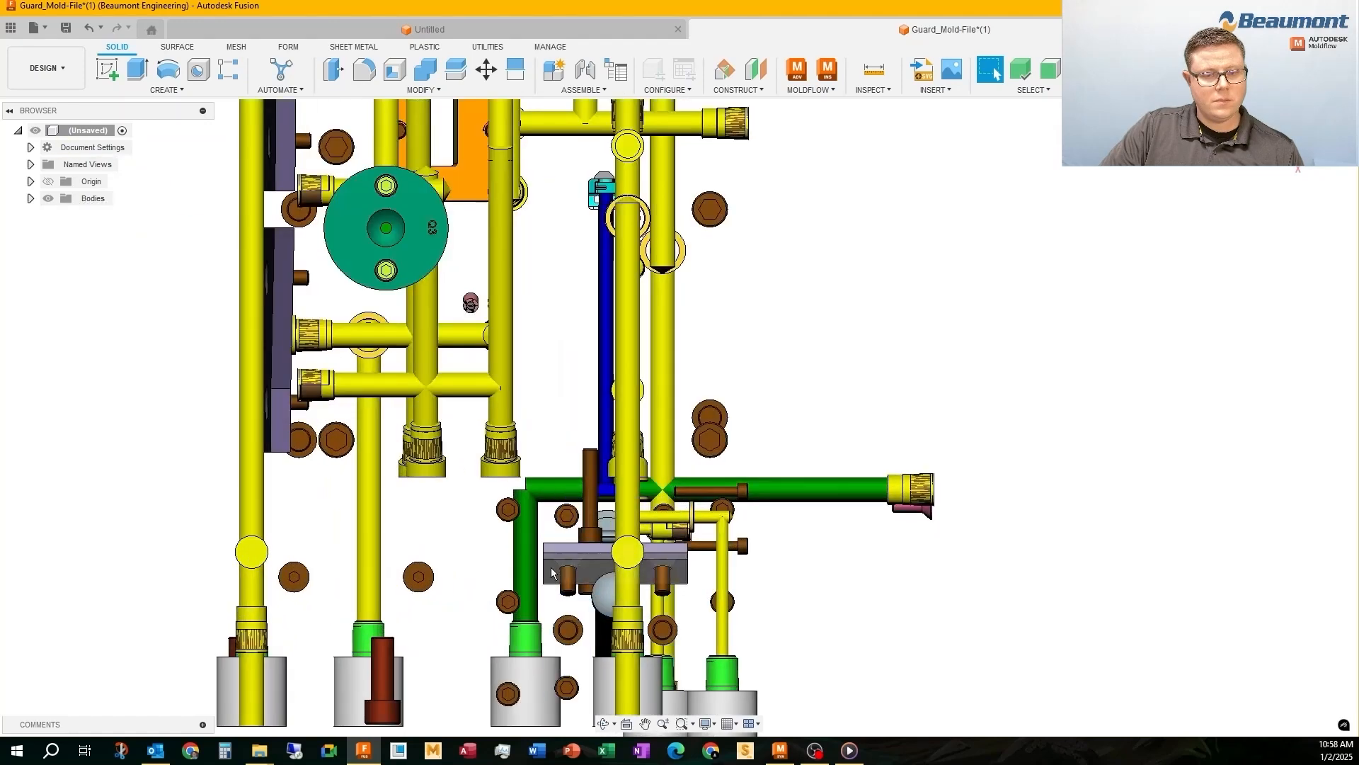
Remove the round green sprue body and the two purple side plates next to the cooling lines
{"action": "scroll", "coordinate": [505, 542], "scroll_direction": "down", "scroll_amount": 3}
{"action": "middle_click_drag", "start_coordinate": [458, 426], "coordinate": [343, 358], "text": "shift"}
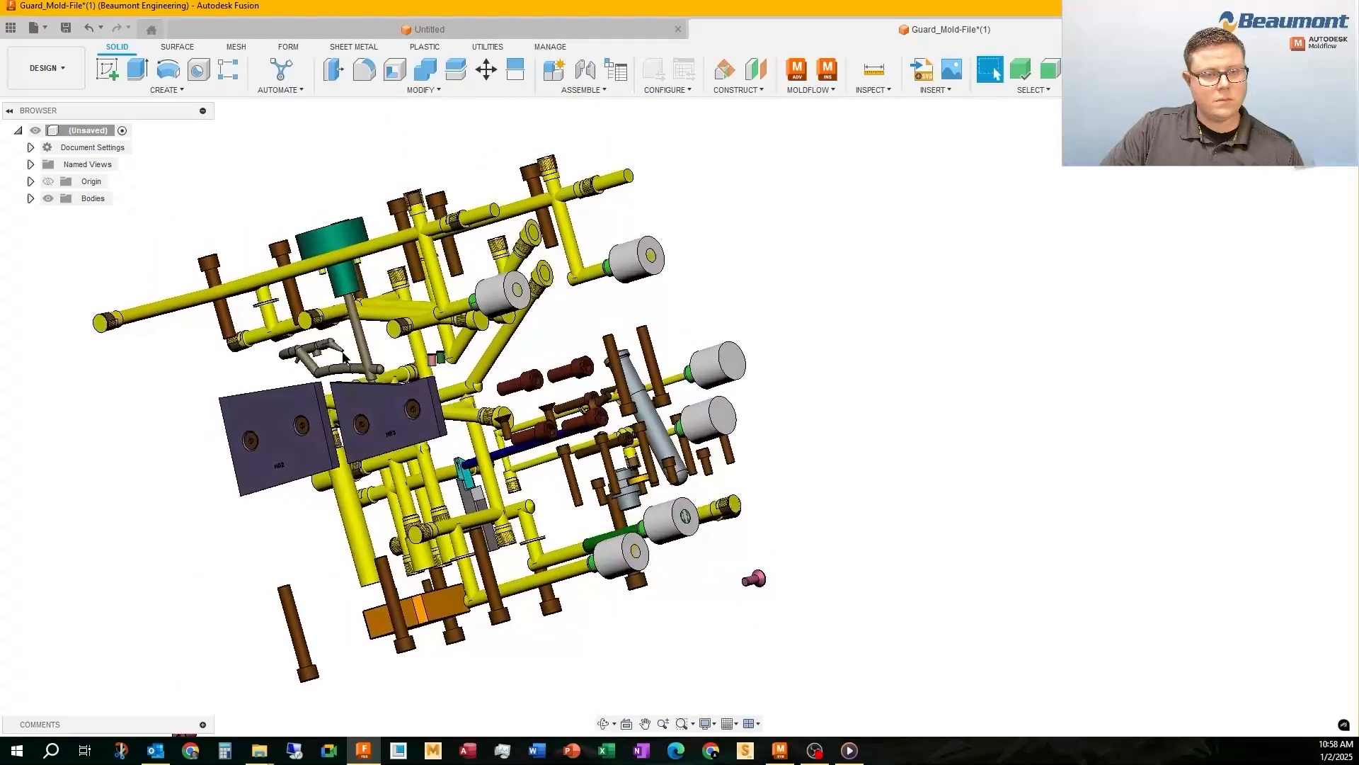
{"action": "middle_click_drag", "start_coordinate": [378, 322], "coordinate": [337, 360], "text": "shift"}
{"action": "left_click", "coordinate": [371, 379]}
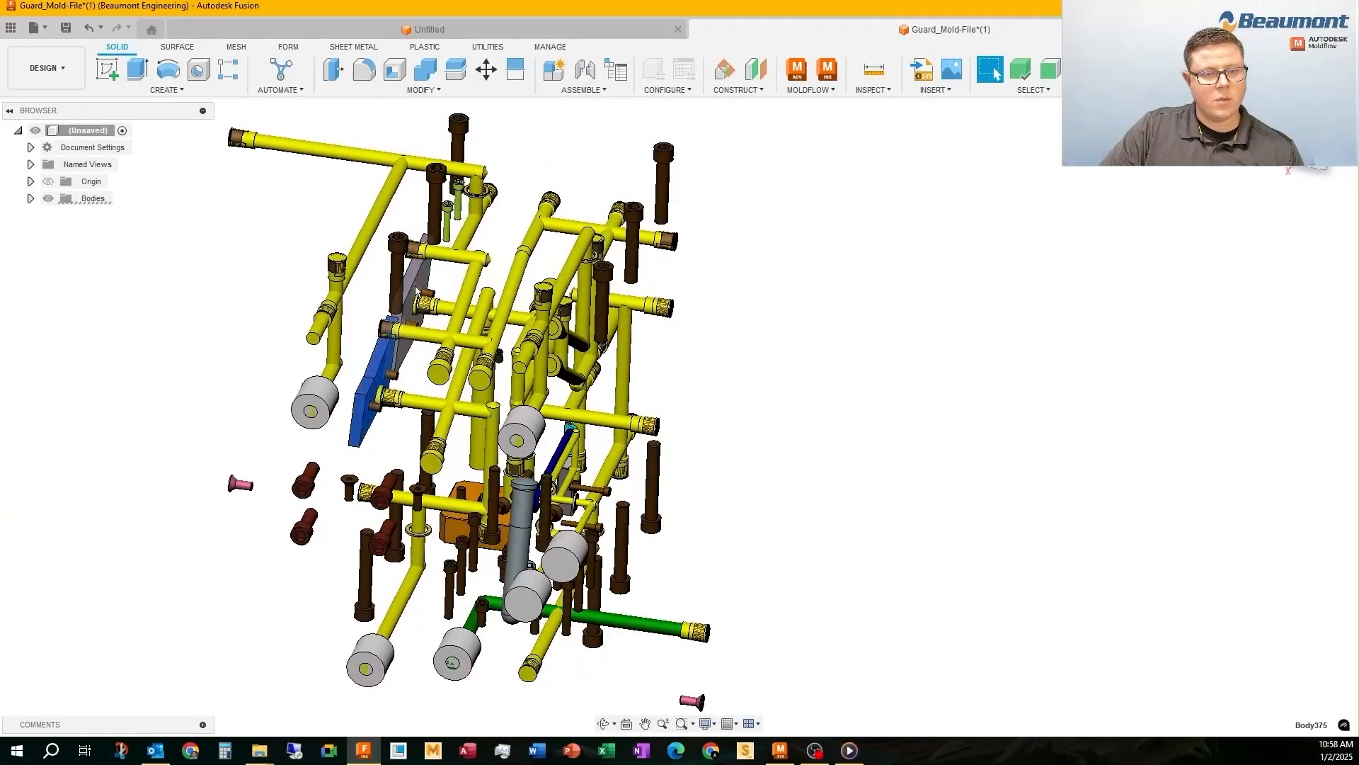
{"action": "left_click", "coordinate": [410, 313], "text": "ctrl"}
{"action": "key", "text": "Delete"}
Select the connected yellow cooling channels of the upper circuit, from the outer inlet through the crossing lines to the far end
{"action": "middle_click_drag", "start_coordinate": [419, 368], "coordinate": [422, 347], "text": "shift"}
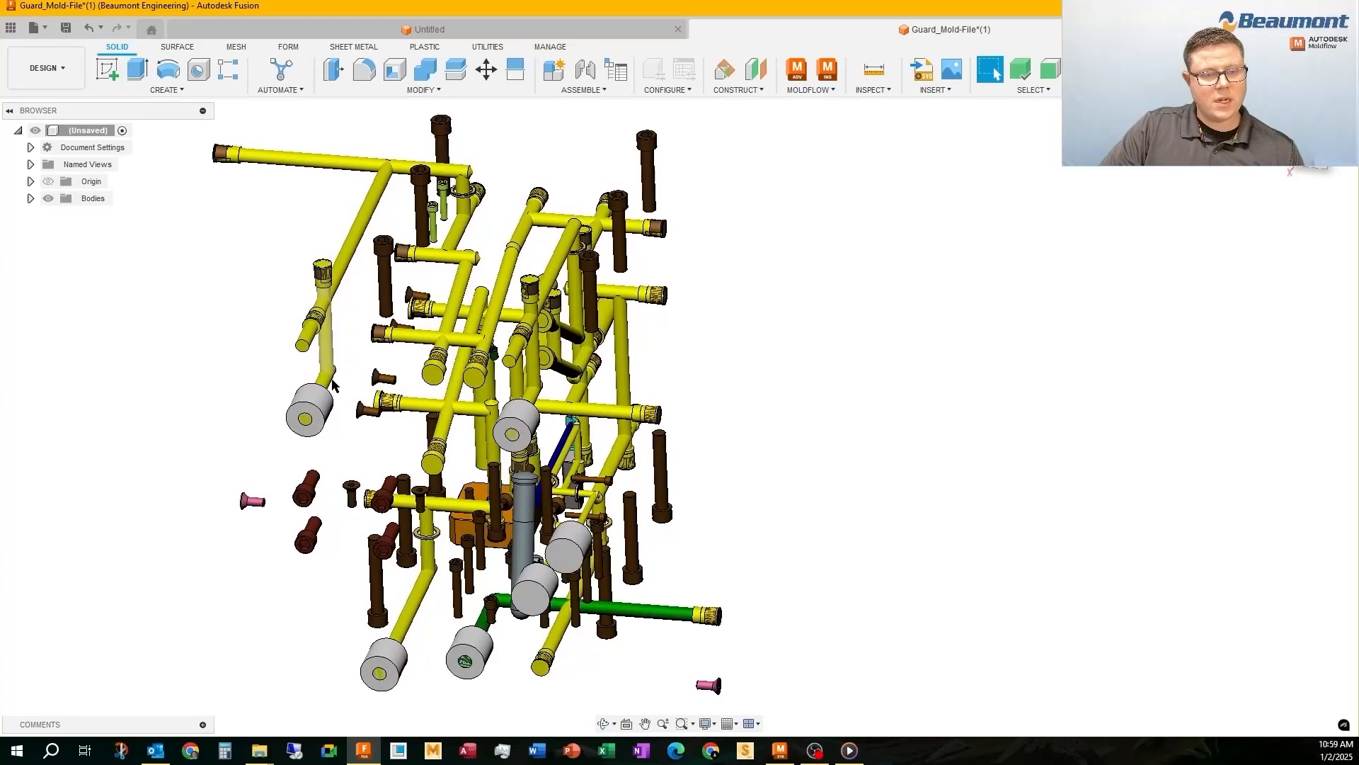
{"action": "left_click", "coordinate": [326, 379]}
{"action": "left_click", "coordinate": [328, 345], "text": "ctrl"}
{"action": "left_click", "coordinate": [353, 243], "text": "ctrl"}
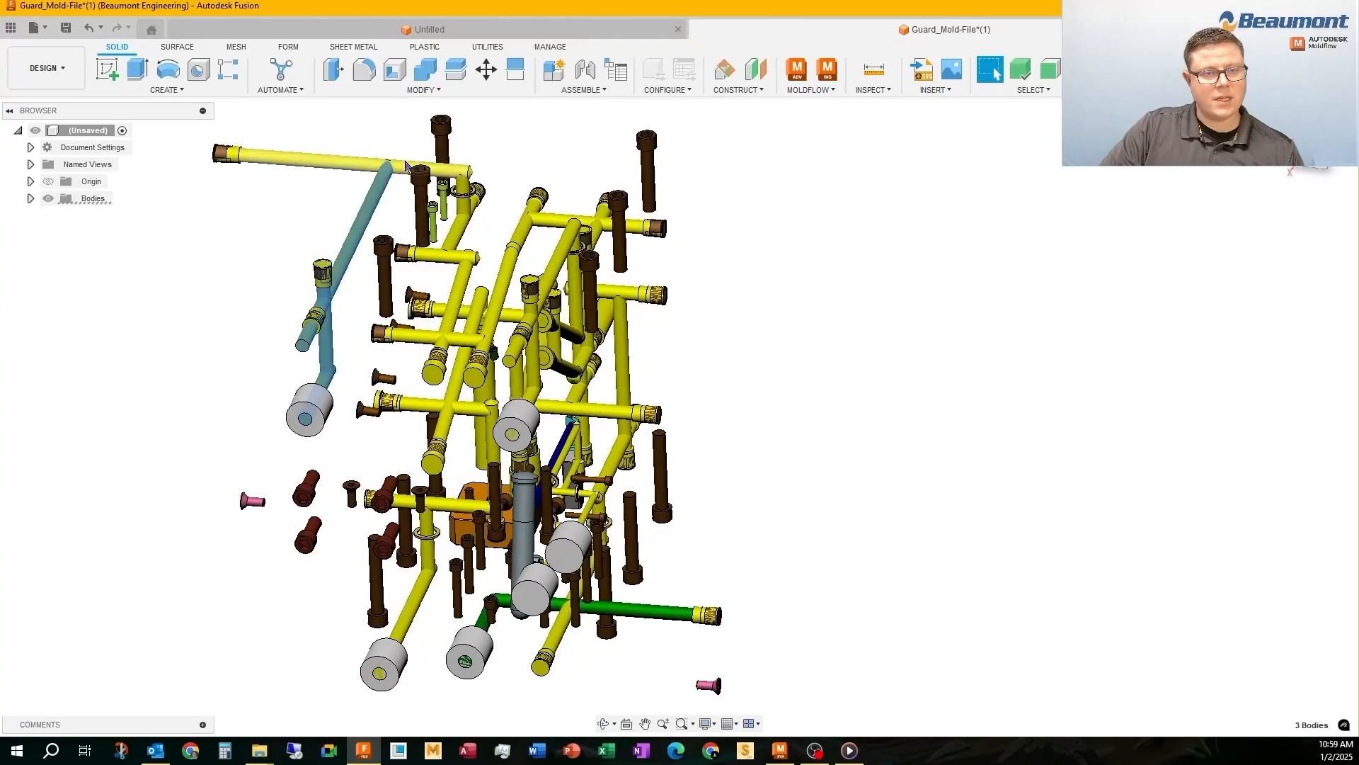
{"action": "left_click", "coordinate": [464, 192], "text": "ctrl"}
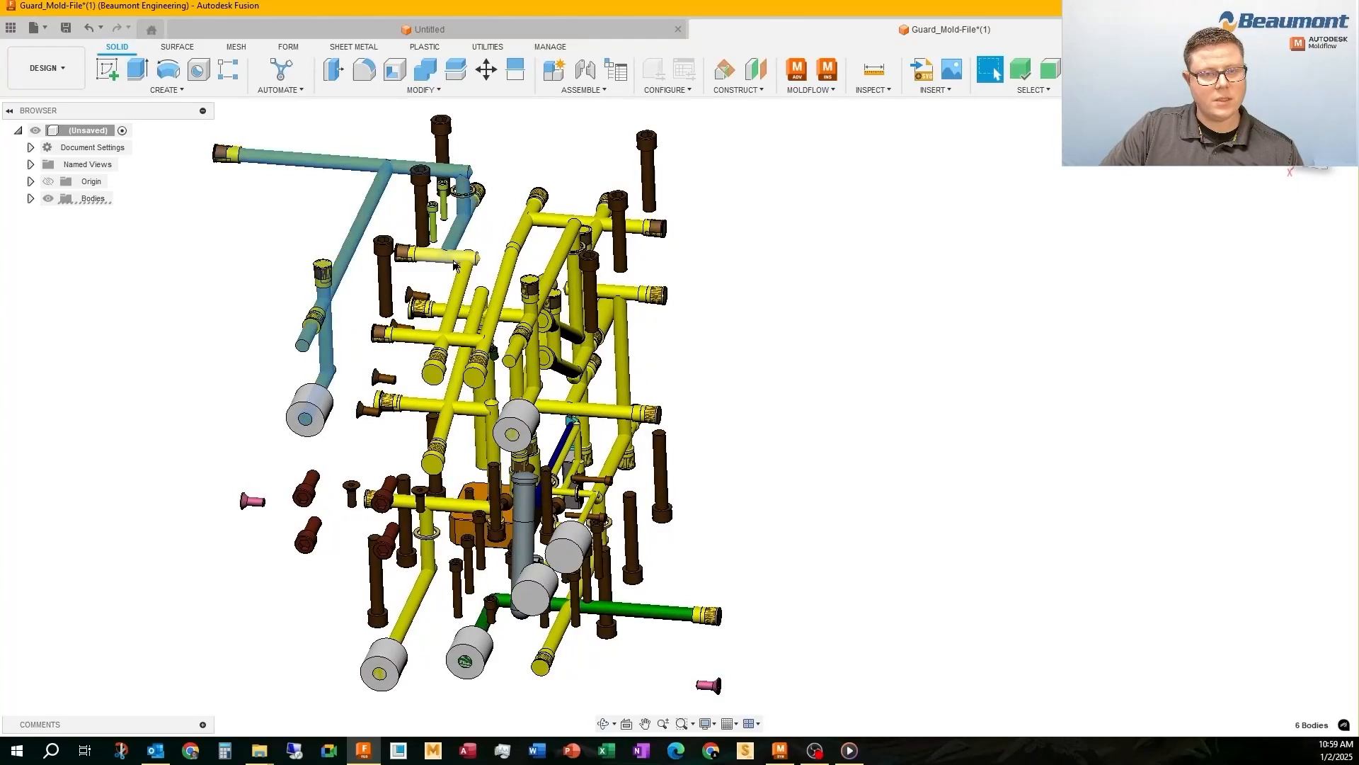
{"action": "left_click", "coordinate": [454, 261], "text": "ctrl"}
{"action": "left_click", "coordinate": [459, 294], "text": "ctrl"}
{"action": "left_click", "coordinate": [425, 332], "text": "ctrl"}
{"action": "left_click", "coordinate": [508, 265], "text": "ctrl"}
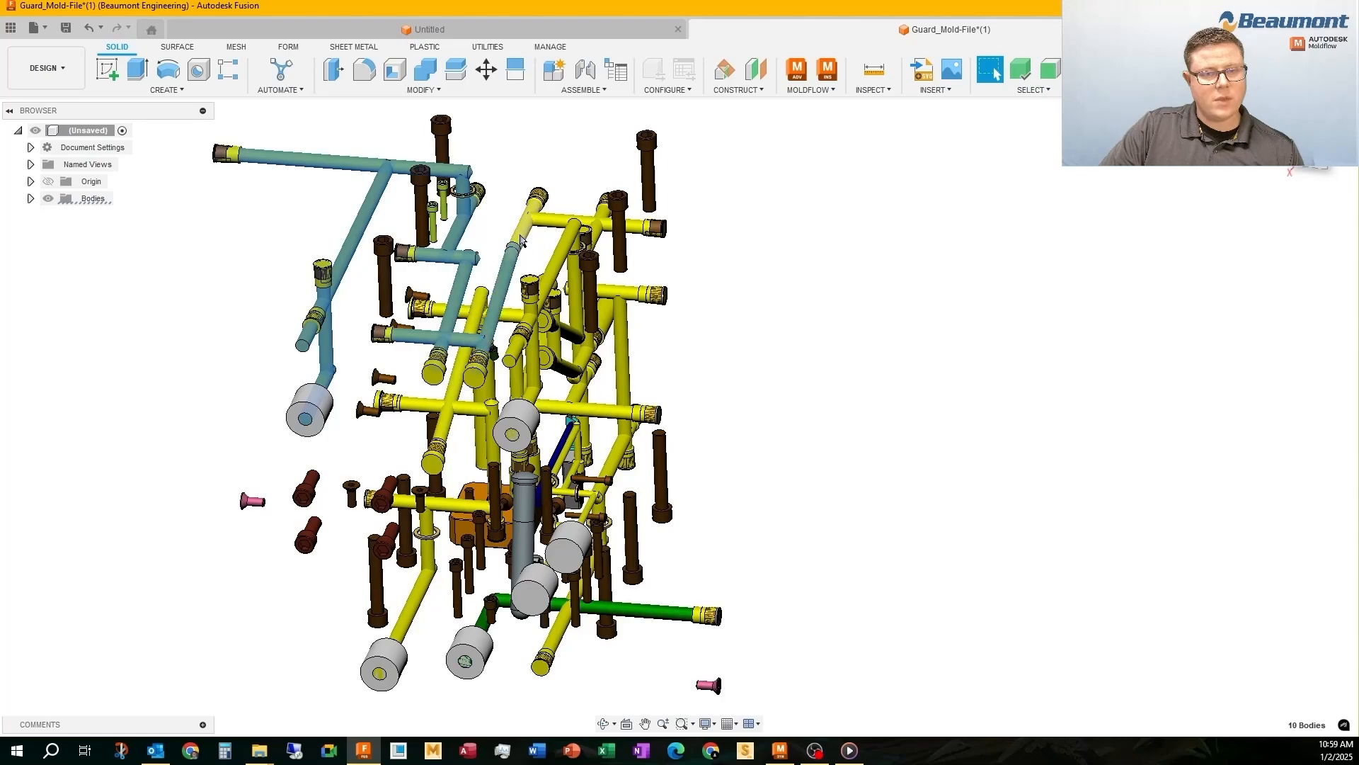
{"action": "left_click", "coordinate": [520, 241], "text": "ctrl"}
{"action": "left_click", "coordinate": [574, 221], "text": "ctrl"}
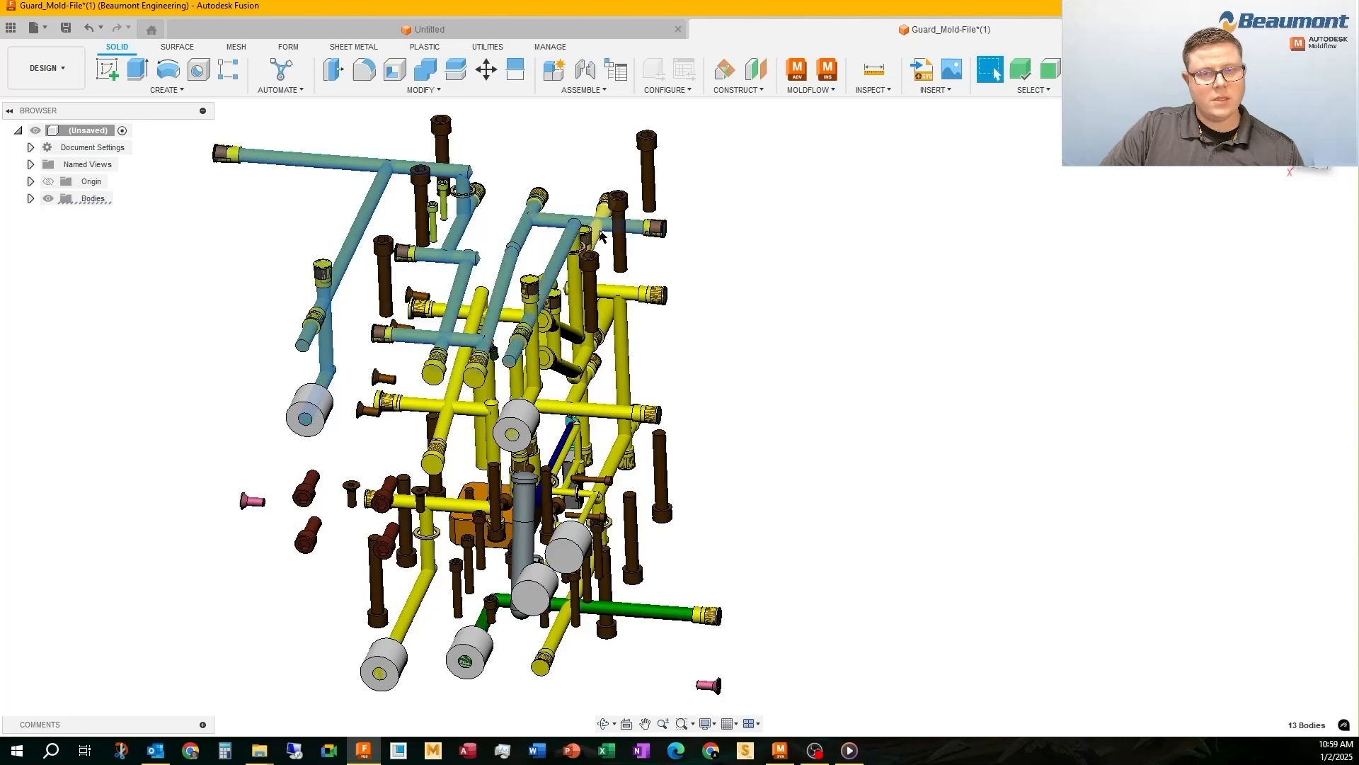
{"action": "left_click", "coordinate": [579, 240], "text": "ctrl"}
Add the short cross channel, the rear vertical channels and their slanted connecting channels of the upper circuit to the selection
{"action": "scroll", "coordinate": [580, 241], "scroll_direction": "up", "scroll_amount": 3}
{"action": "middle_click_drag", "start_coordinate": [584, 240], "coordinate": [564, 224], "text": "shift"}
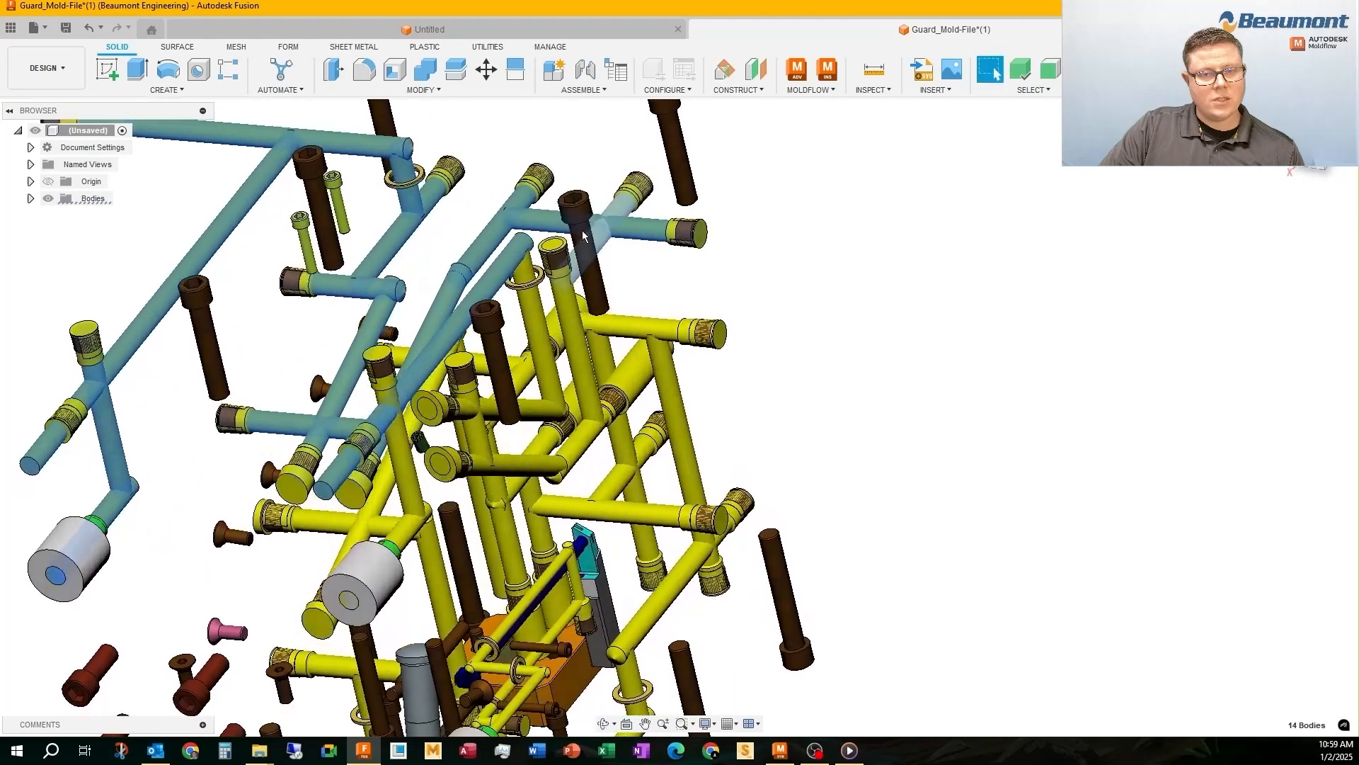
{"action": "left_click", "coordinate": [576, 324], "text": "ctrl"}
{"action": "left_click", "coordinate": [579, 449], "text": "ctrl"}
{"action": "left_click", "coordinate": [539, 473], "text": "ctrl"}
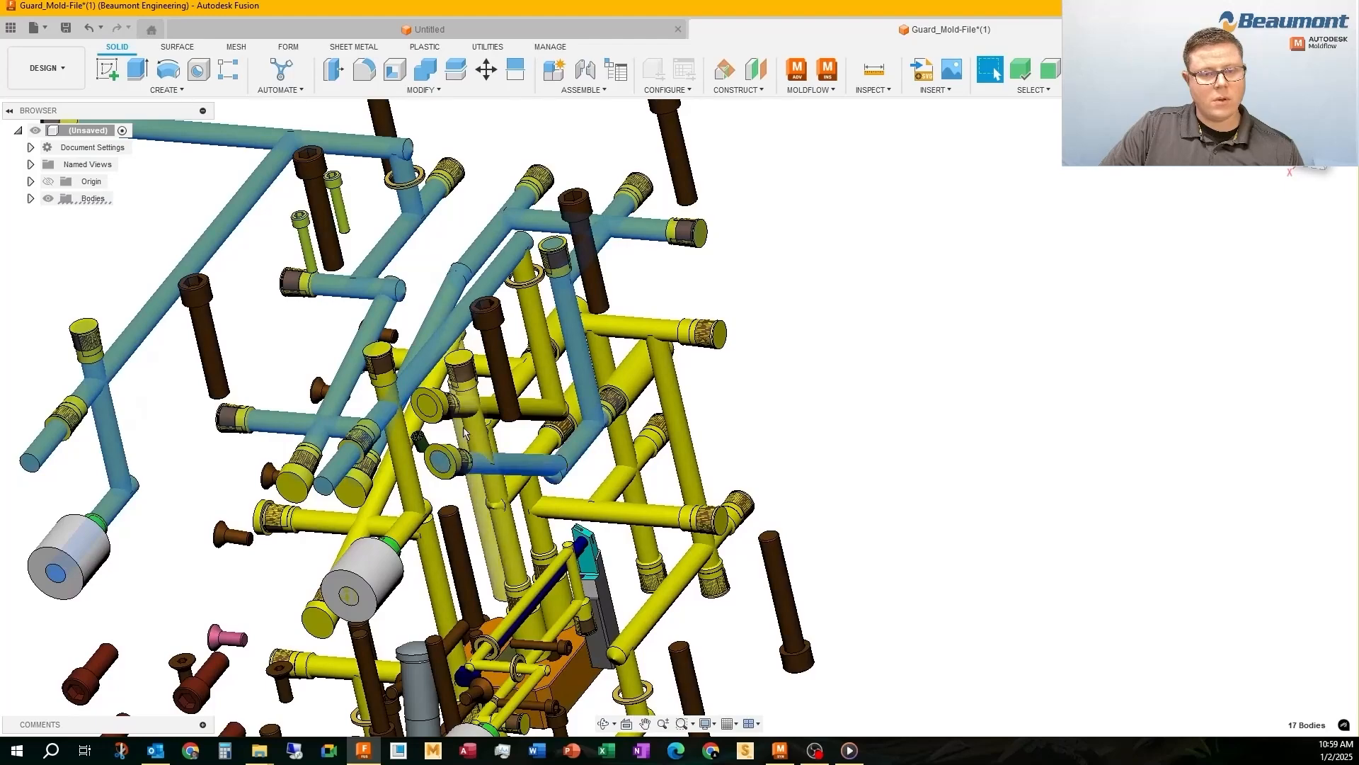
{"action": "left_click", "coordinate": [487, 432], "text": "ctrl"}
{"action": "left_click", "coordinate": [538, 409], "text": "ctrl"}
{"action": "left_click", "coordinate": [549, 351], "text": "ctrl"}
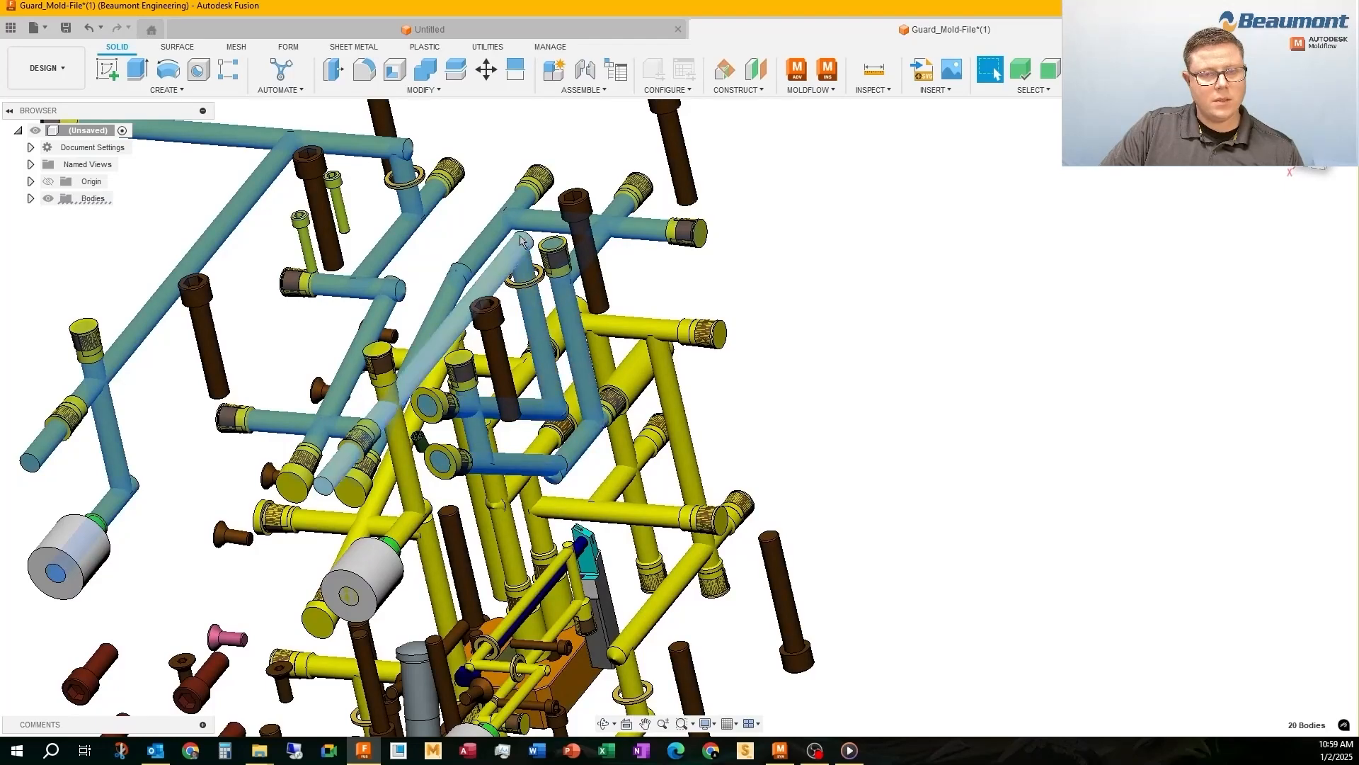
Add the front vertical channel and the short channel leading into the second upper gray fitting to the selection
{"action": "mouse_move", "coordinate": [391, 411]}
{"action": "middle_mouse_down", "text": "shift"}
{"action": "mouse_move", "coordinate": [409, 360]}
{"action": "mouse_move", "coordinate": [396, 418]}
{"action": "middle_mouse_up", "text": "shift"}
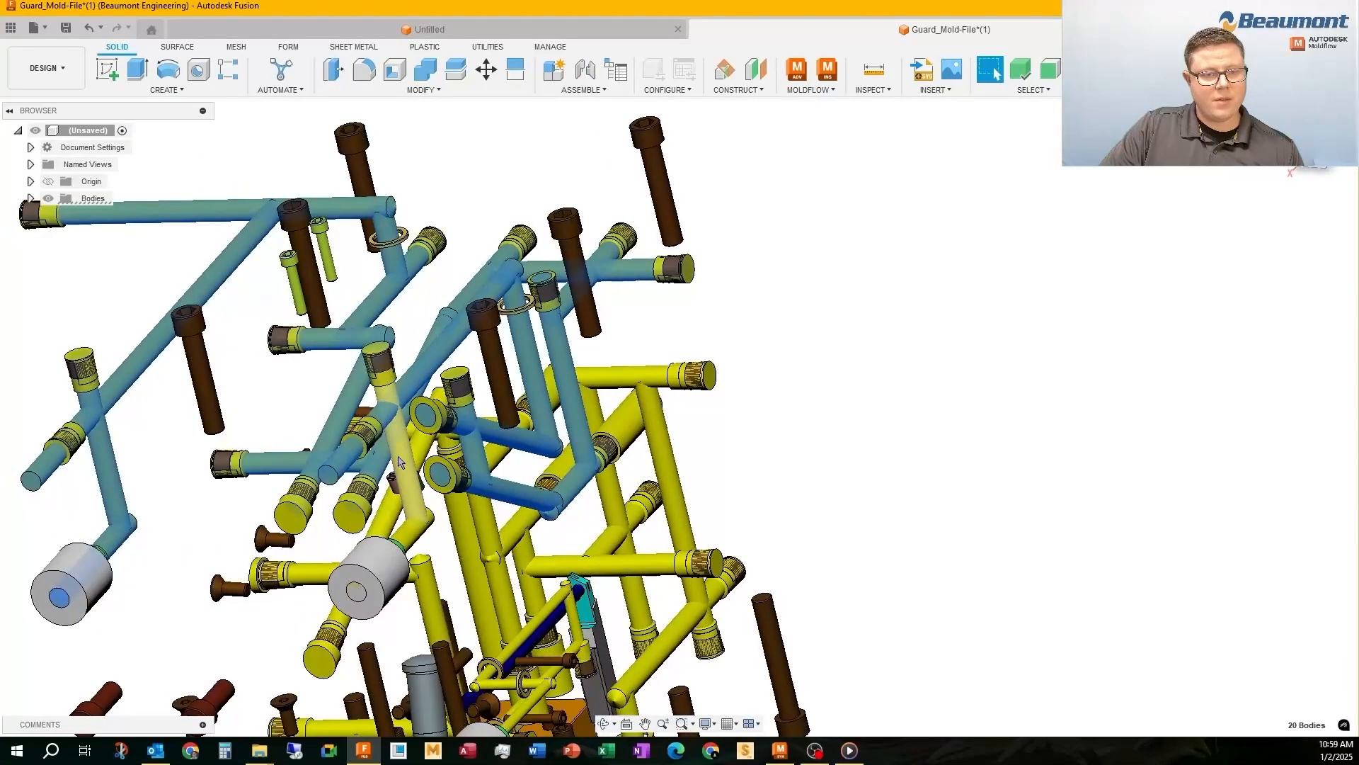
{"action": "left_click", "coordinate": [402, 463], "text": "ctrl"}
{"action": "left_click", "coordinate": [413, 531], "text": "ctrl"}
{"action": "scroll", "coordinate": [356, 434], "scroll_direction": "down", "scroll_amount": 4}
{"action": "scroll", "coordinate": [352, 455], "scroll_direction": "up", "scroll_amount": 3}
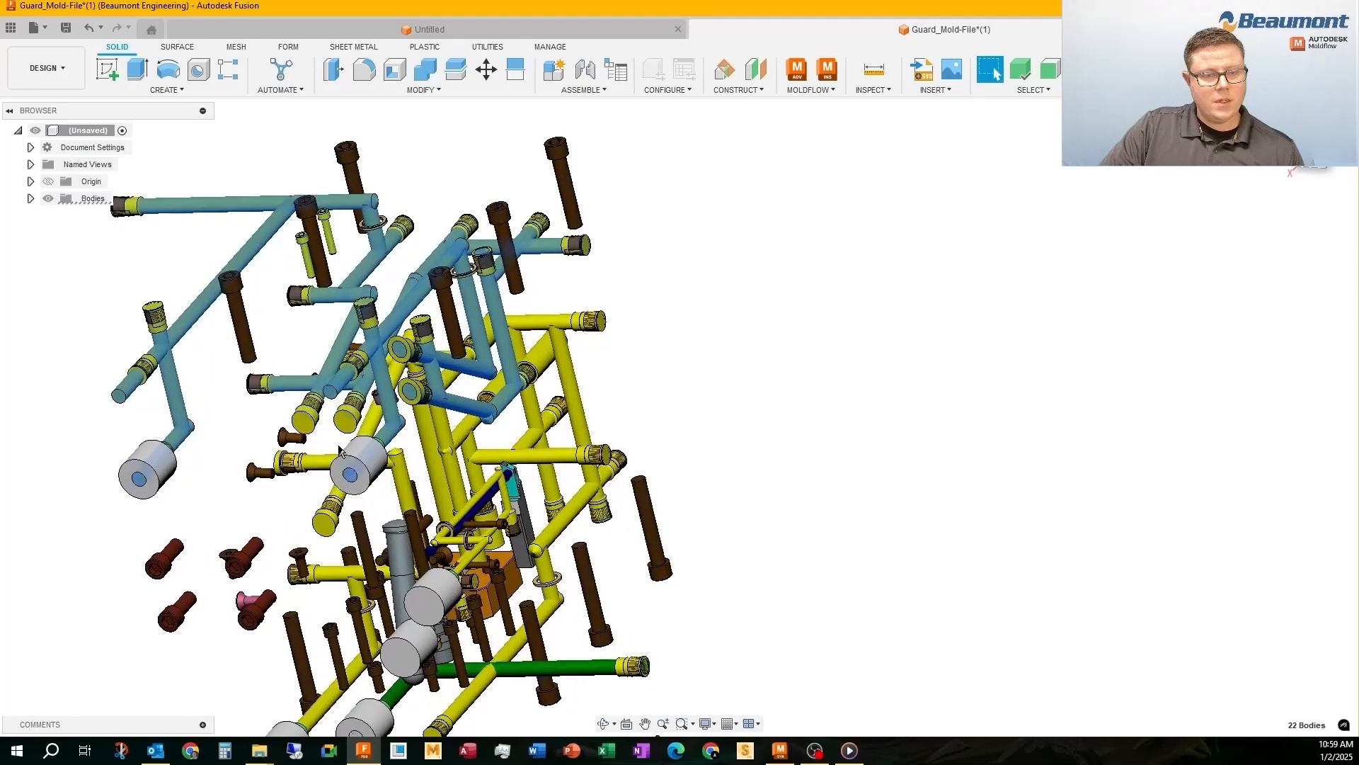
Add the front-left lower circuit to the selection, from its gray fitting up the vertical channels to the long cross channel
{"action": "mouse_move", "coordinate": [347, 455]}
{"action": "middle_mouse_down", "text": "shift"}
{"action": "mouse_move", "coordinate": [376, 432]}
{"action": "mouse_move", "coordinate": [368, 453]}
{"action": "middle_mouse_up", "text": "shift"}
{"action": "left_click", "coordinate": [316, 693], "text": "ctrl"}
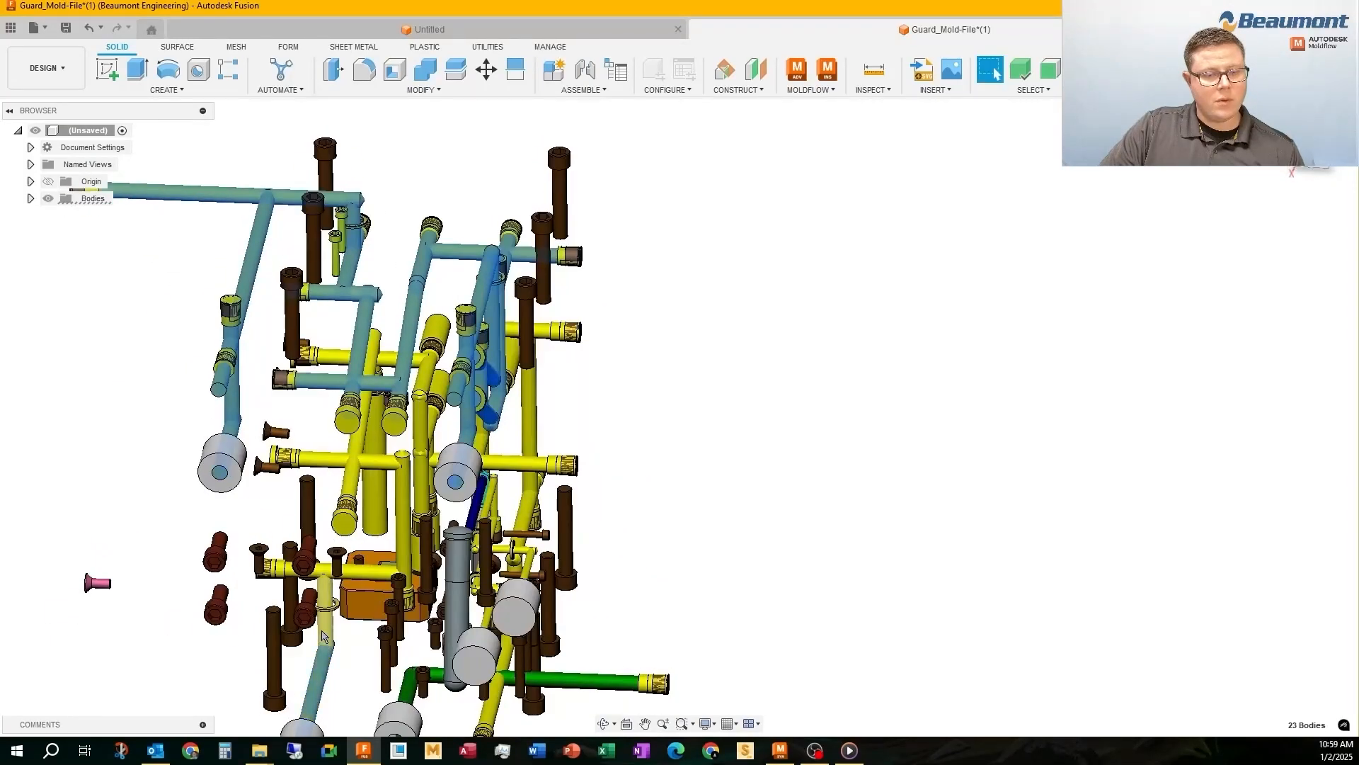
{"action": "left_click", "coordinate": [324, 595], "text": "ctrl"}
{"action": "left_click", "coordinate": [404, 510], "text": "ctrl"}
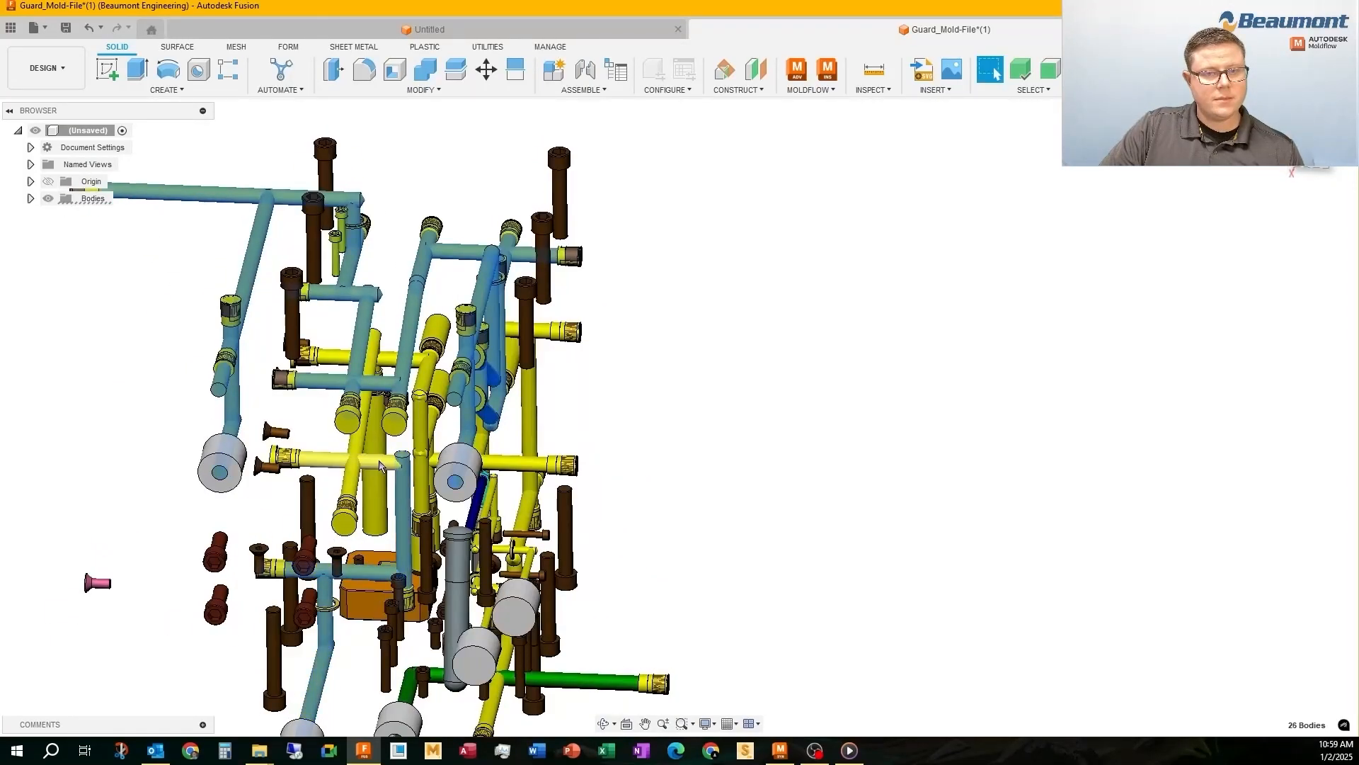
{"action": "left_click", "coordinate": [333, 460], "text": "ctrl"}
{"action": "left_click", "coordinate": [376, 369], "text": "ctrl"}
Add the central horizontal channel, its angled link, the vertical drop and the lower channels it feeds to the selection
{"action": "middle_click_drag", "start_coordinate": [386, 354], "coordinate": [428, 344], "text": "shift"}
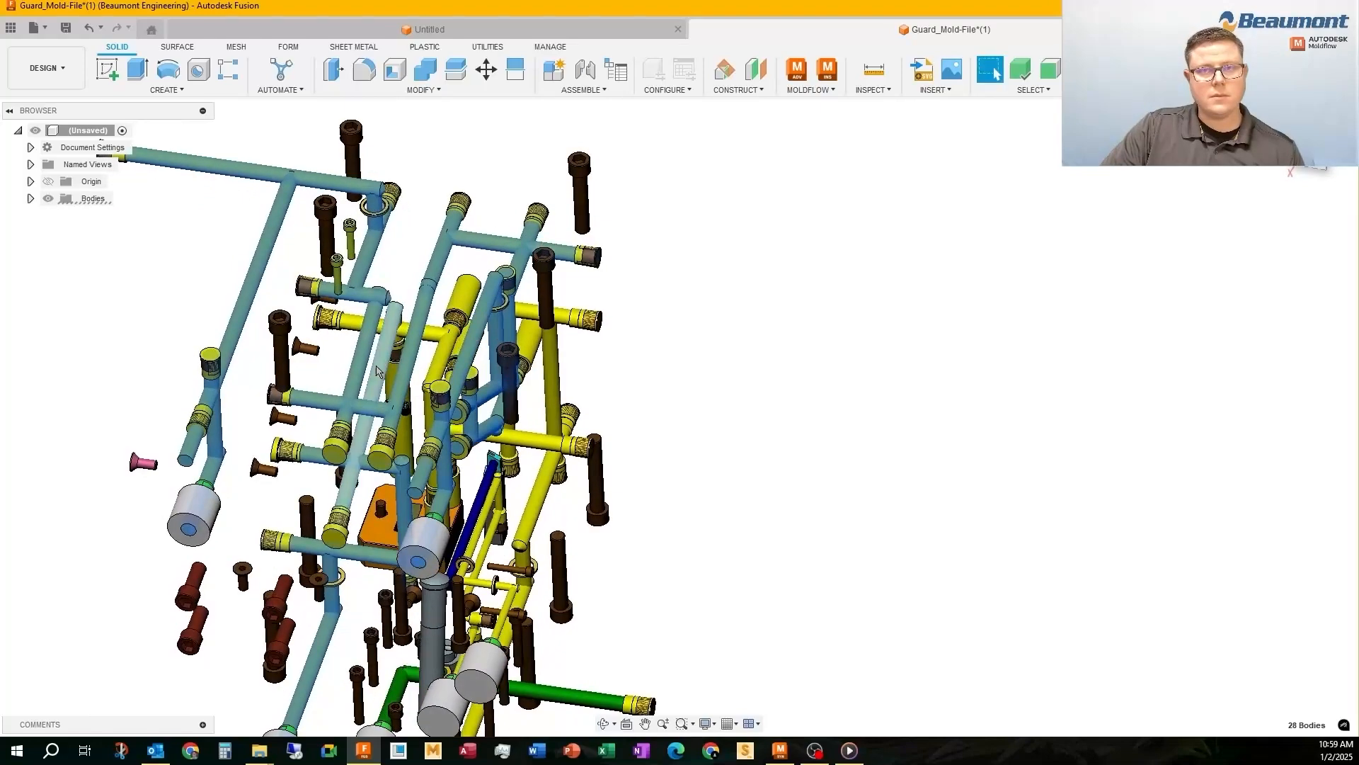
{"action": "scroll", "coordinate": [429, 342], "scroll_direction": "up", "scroll_amount": 5}
{"action": "left_click", "coordinate": [430, 338], "text": "ctrl"}
{"action": "left_click", "coordinate": [515, 379], "text": "ctrl"}
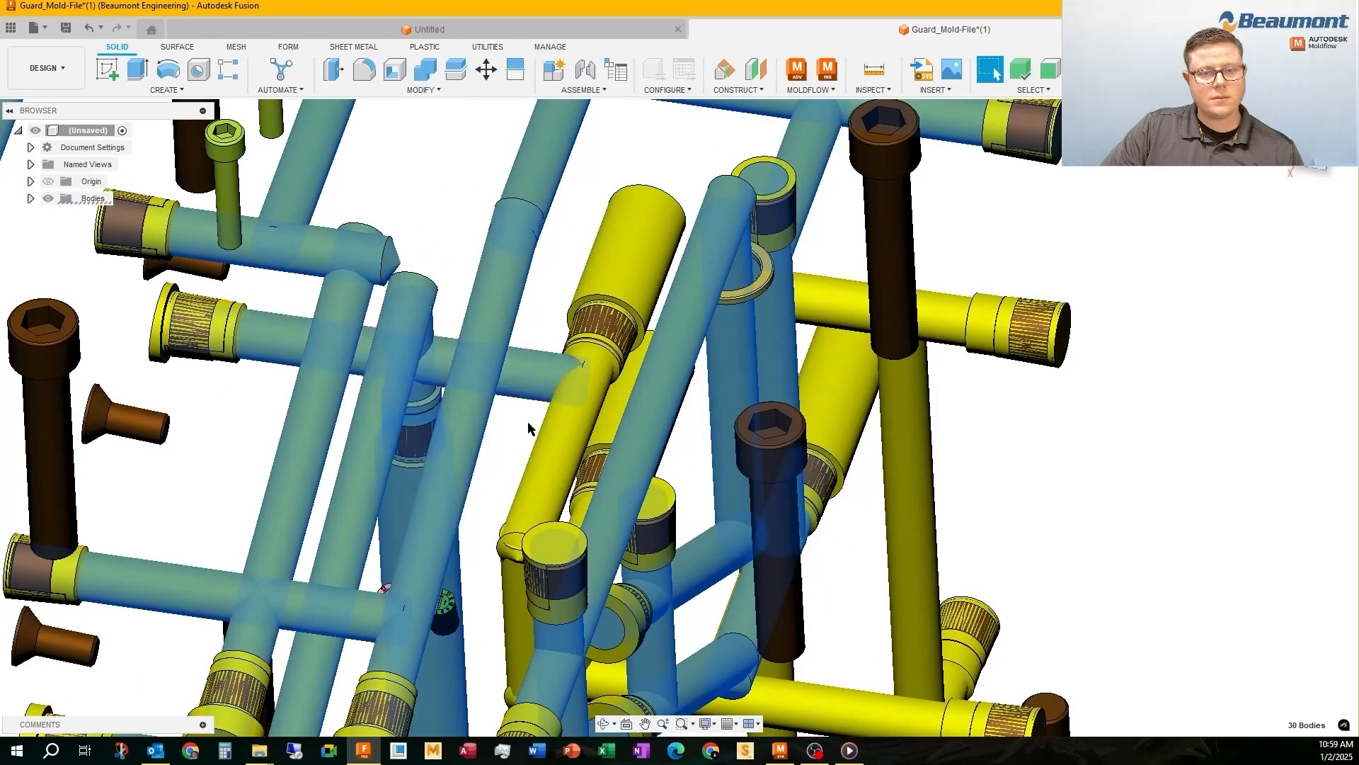
{"action": "left_click", "coordinate": [552, 473], "text": "ctrl"}
{"action": "middle_click_drag", "start_coordinate": [555, 482], "coordinate": [549, 425], "text": "shift"}
{"action": "left_click", "coordinate": [525, 589], "text": "ctrl"}
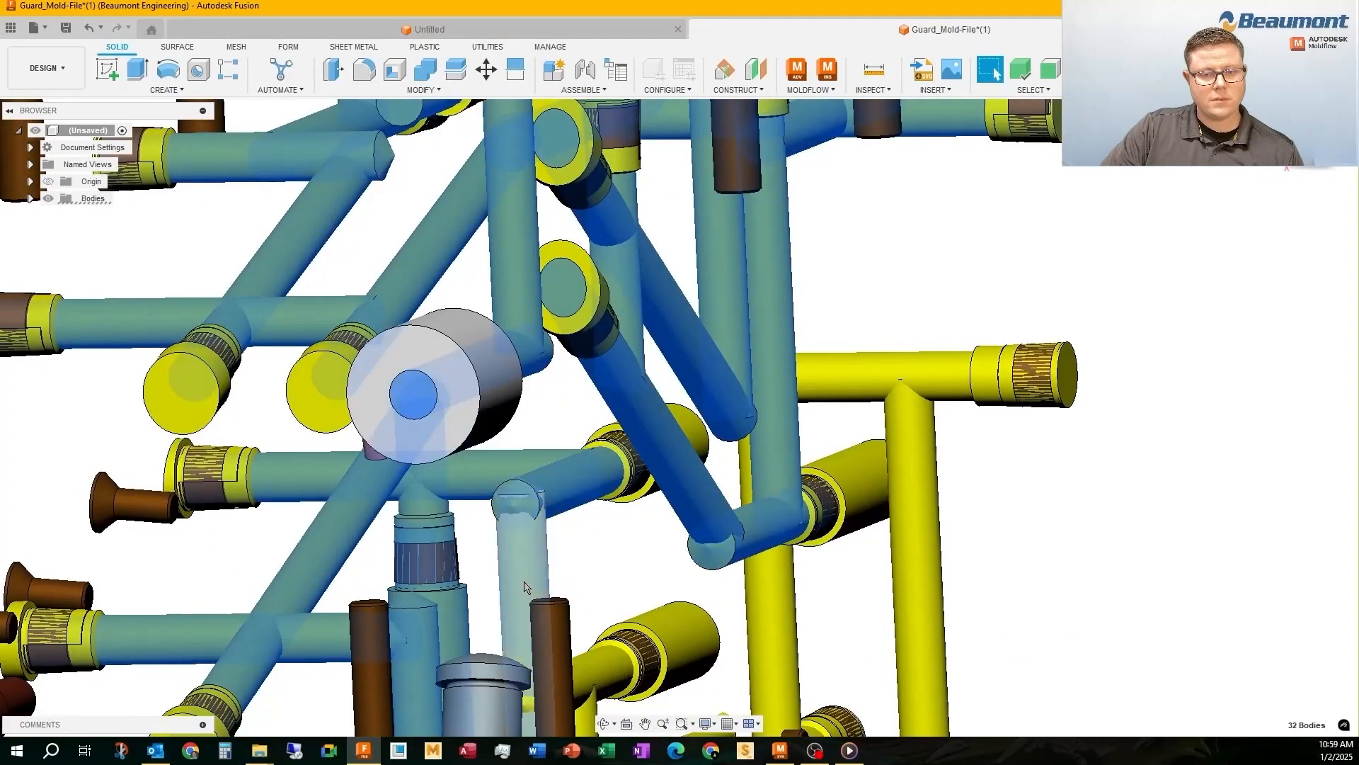
{"action": "left_click", "coordinate": [593, 677], "text": "ctrl"}
{"action": "left_click", "coordinate": [592, 717], "text": "ctrl"}
Add the right-hand horizontal channels and the two long vertical channels beneath the upper one to the selection
{"action": "scroll", "coordinate": [503, 431], "scroll_direction": "down", "scroll_amount": 4}
{"action": "middle_click_drag", "start_coordinate": [541, 523], "coordinate": [507, 547], "text": "shift"}
{"action": "left_click", "coordinate": [507, 547], "text": "ctrl"}
{"action": "left_click", "coordinate": [598, 550], "text": "ctrl"}
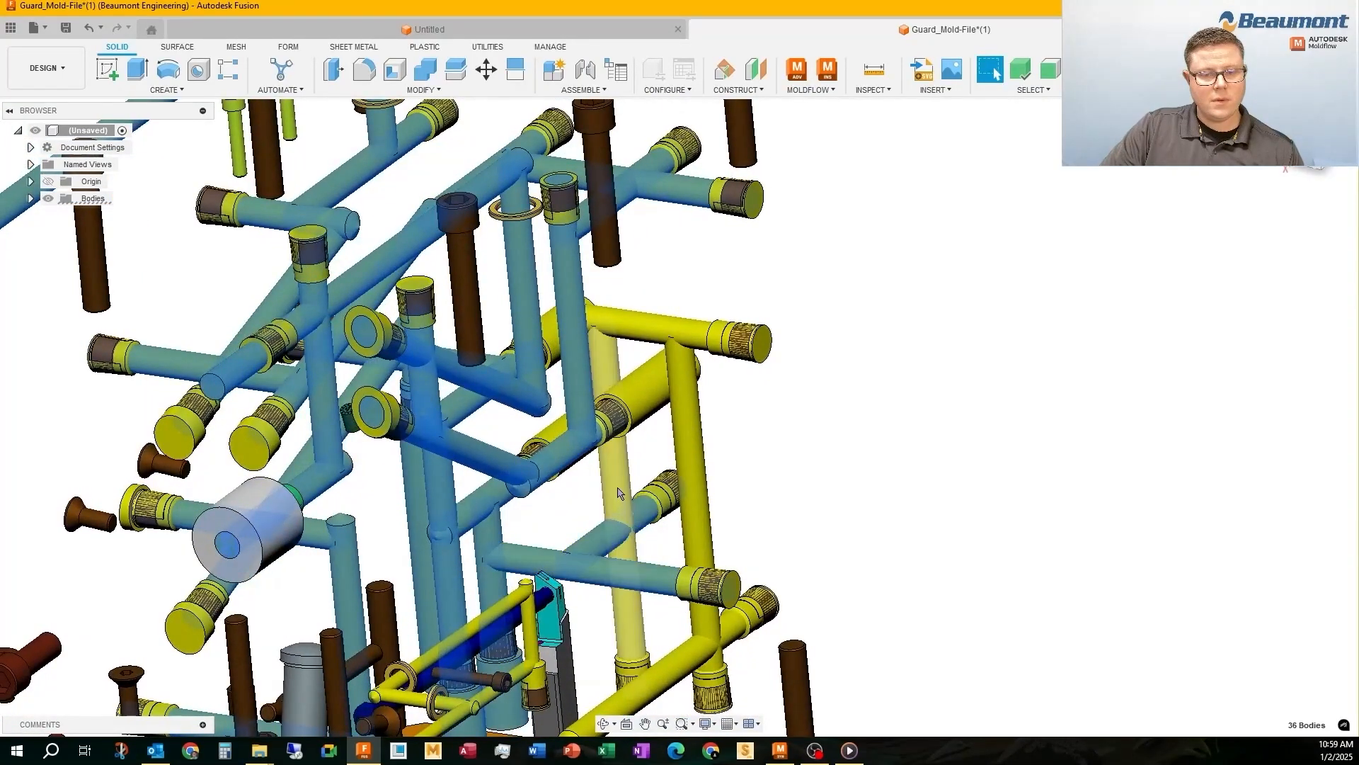
{"action": "middle_click_drag", "start_coordinate": [604, 358], "coordinate": [597, 338], "text": "shift"}
{"action": "left_click", "coordinate": [630, 324], "text": "ctrl"}
{"action": "left_click", "coordinate": [676, 352], "text": "ctrl"}
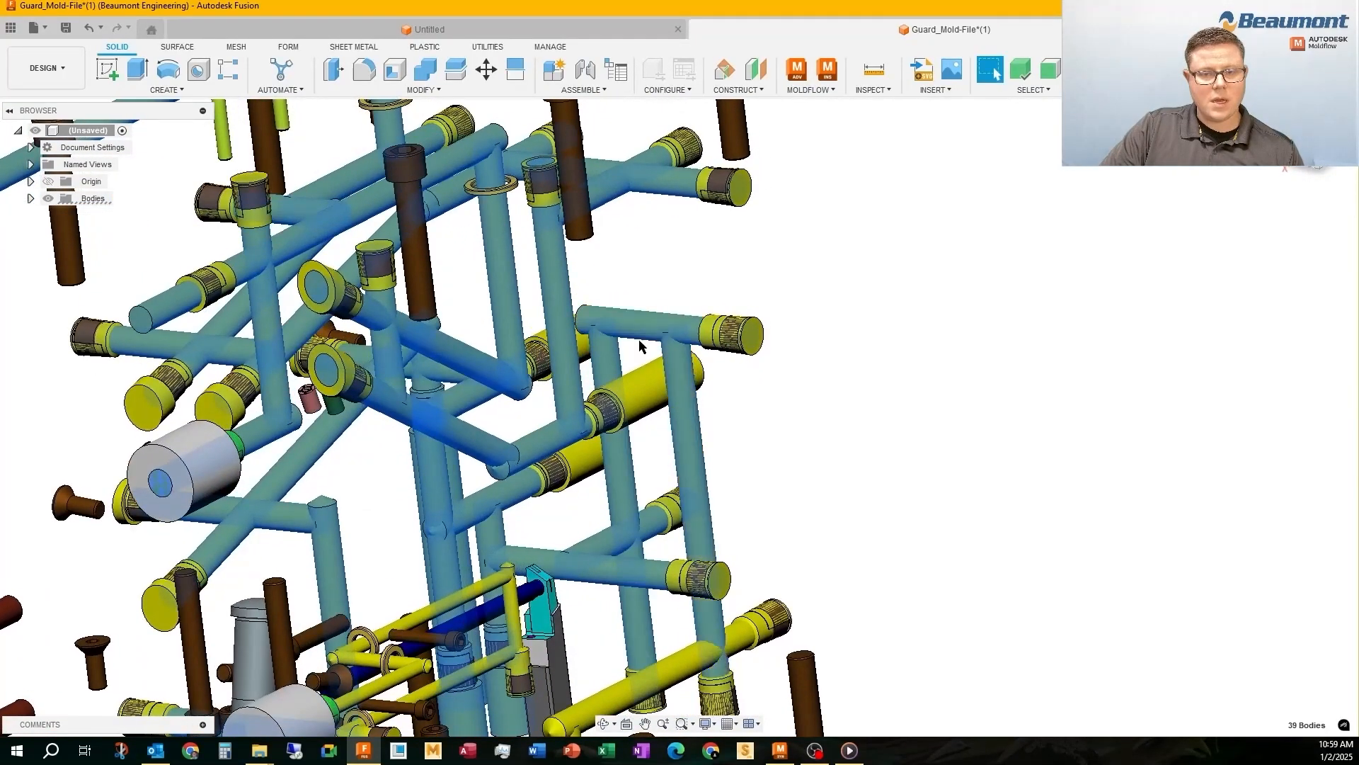
Add the lower-right diagonal channel, its short vertical drop through the seal ring and the bottom outlet channel to the selection
{"action": "scroll", "coordinate": [637, 341], "scroll_direction": "down", "scroll_amount": 3}
{"action": "scroll", "coordinate": [587, 570], "scroll_direction": "up", "scroll_amount": 3}
{"action": "left_click", "coordinate": [587, 570], "text": "ctrl"}
{"action": "left_click", "coordinate": [563, 628], "text": "ctrl"}
{"action": "left_click", "coordinate": [543, 708], "text": "ctrl"}
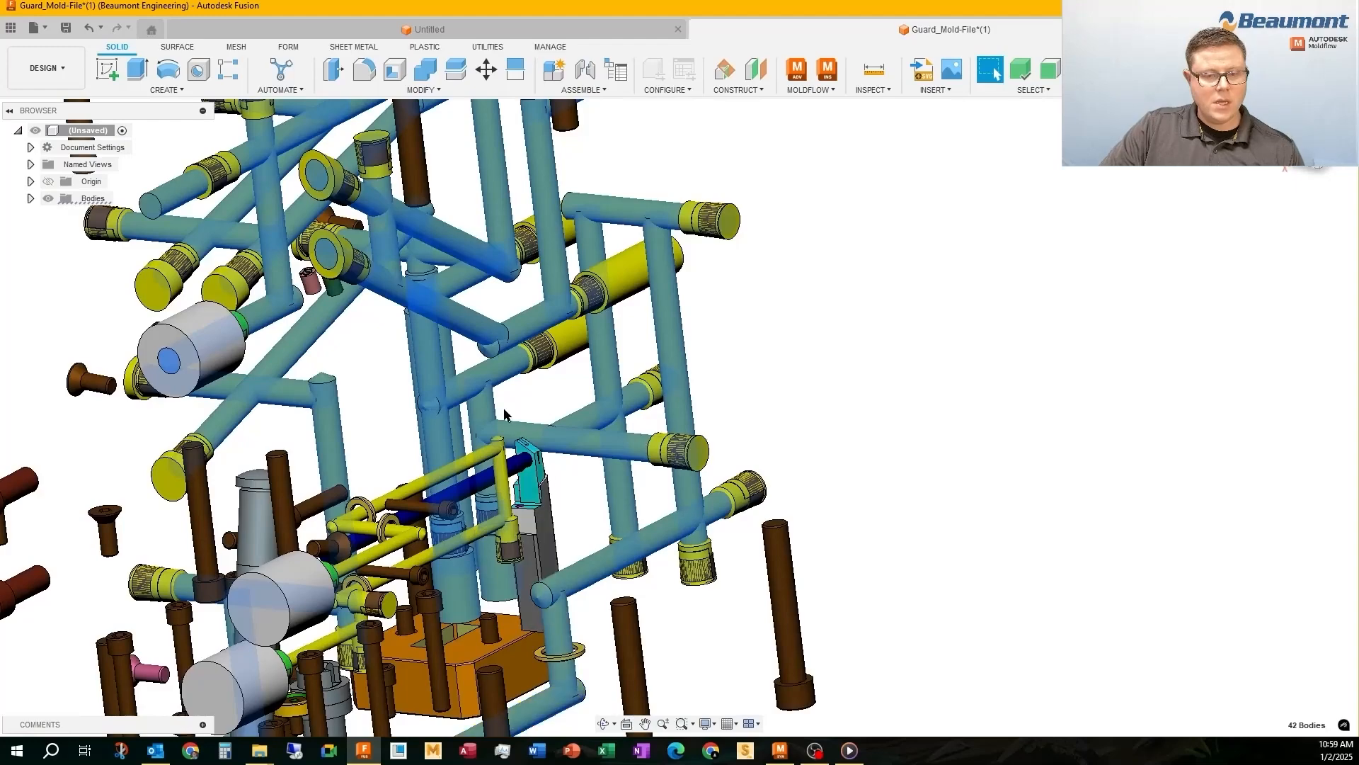
Add the two green channels at the bottom of the mold to the selection
{"action": "scroll", "coordinate": [503, 416], "scroll_direction": "down", "scroll_amount": 4}
{"action": "scroll", "coordinate": [451, 581], "scroll_direction": "up", "scroll_amount": 3}
{"action": "left_click", "coordinate": [432, 582], "text": "ctrl"}
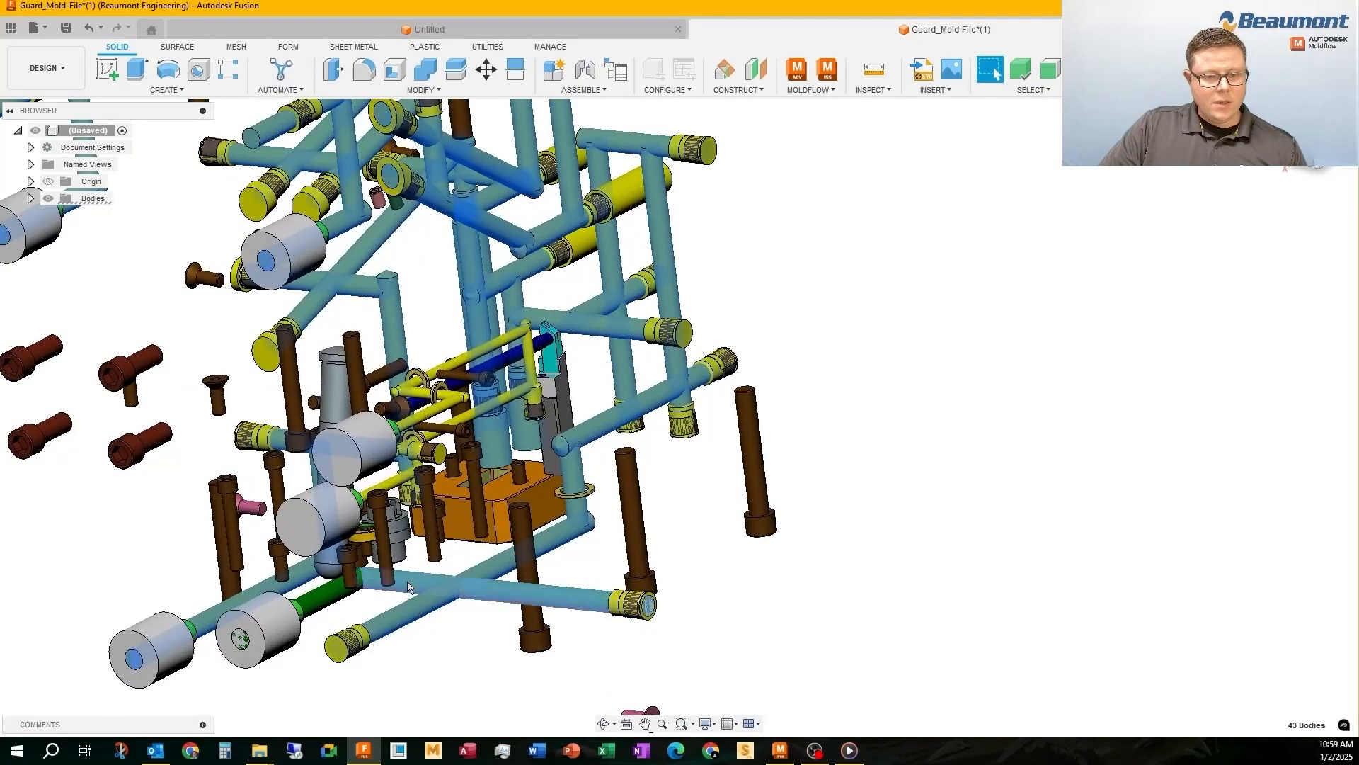
{"action": "left_click", "coordinate": [321, 597], "text": "ctrl"}
Add all thin yellow channels of the small circuit between the two lower gray fittings and the orange block to the selection
{"action": "scroll", "coordinate": [311, 568], "scroll_direction": "up", "scroll_amount": 2}
{"action": "left_click", "coordinate": [416, 465], "text": "ctrl"}
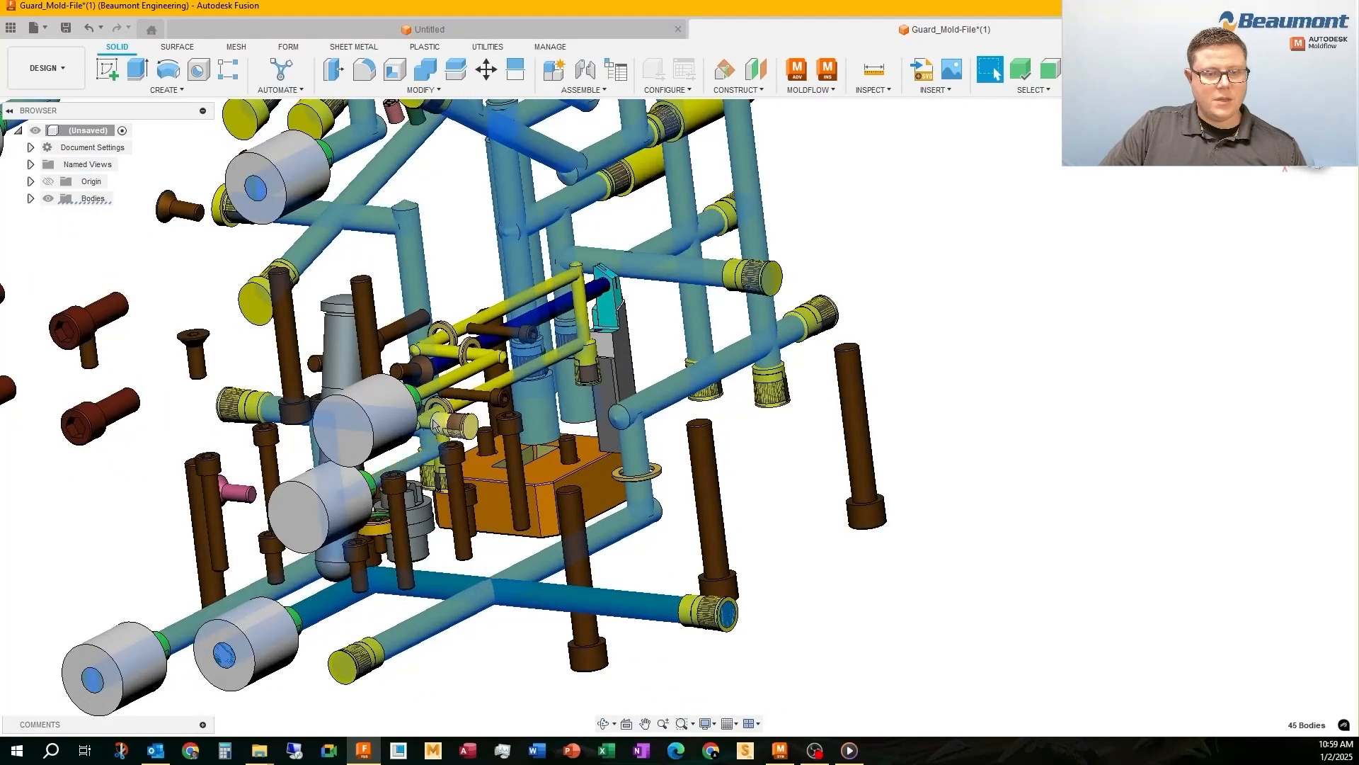
{"action": "scroll", "coordinate": [432, 453], "scroll_direction": "up", "scroll_amount": 3}
{"action": "left_click", "coordinate": [453, 440], "text": "ctrl"}
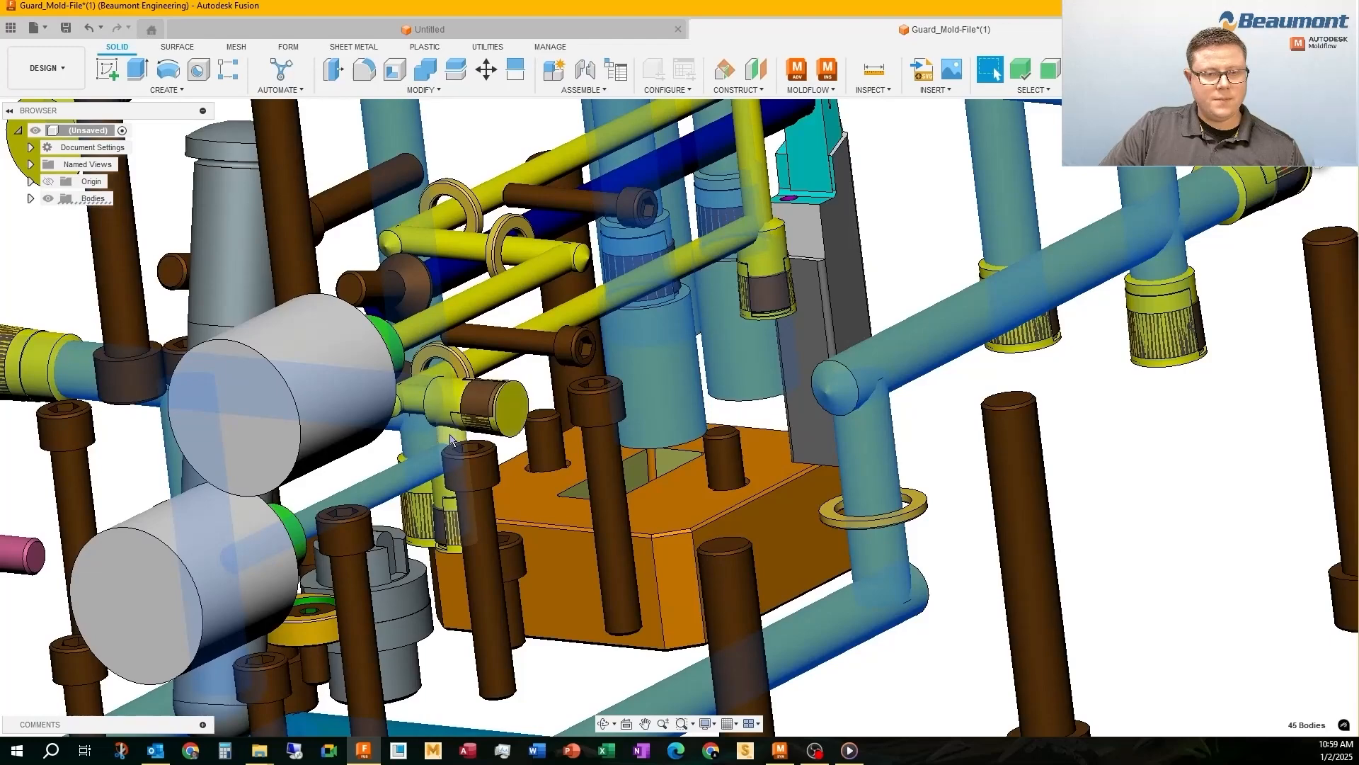
{"action": "middle_click_drag", "start_coordinate": [453, 440], "coordinate": [437, 410], "text": "shift"}
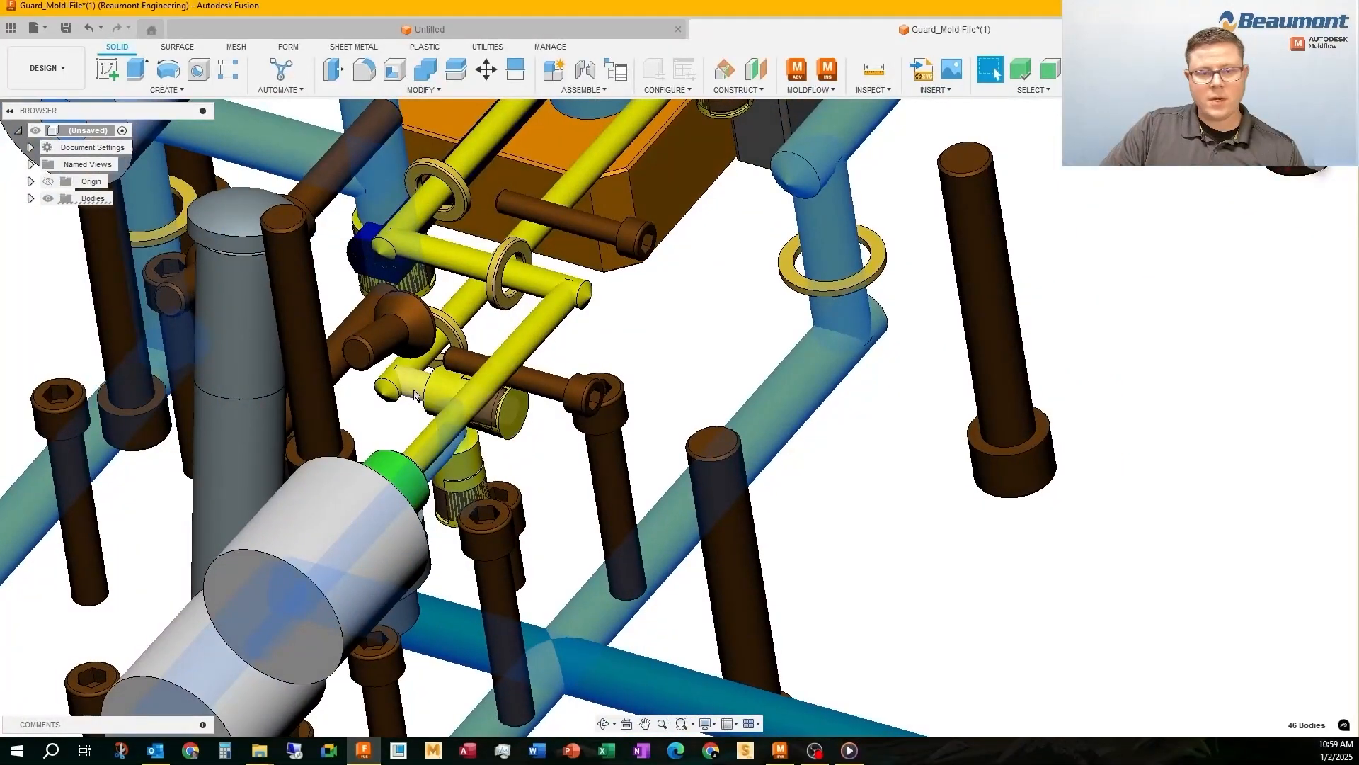
{"action": "left_click", "coordinate": [411, 384], "text": "ctrl"}
{"action": "left_click", "coordinate": [468, 299], "text": "ctrl"}
{"action": "scroll", "coordinate": [388, 476], "scroll_direction": "down", "scroll_amount": 3}
{"action": "left_click", "coordinate": [379, 487], "text": "ctrl"}
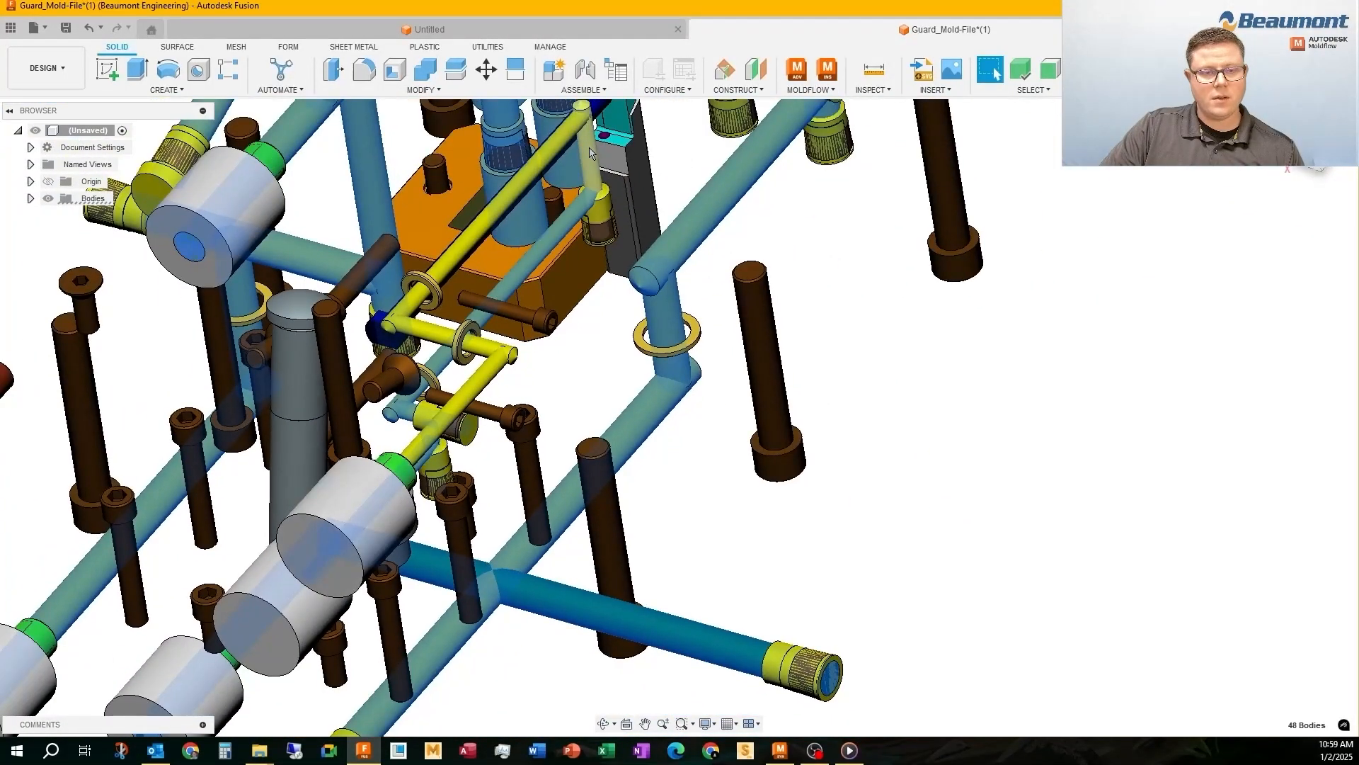
{"action": "left_click", "coordinate": [460, 255], "text": "ctrl"}
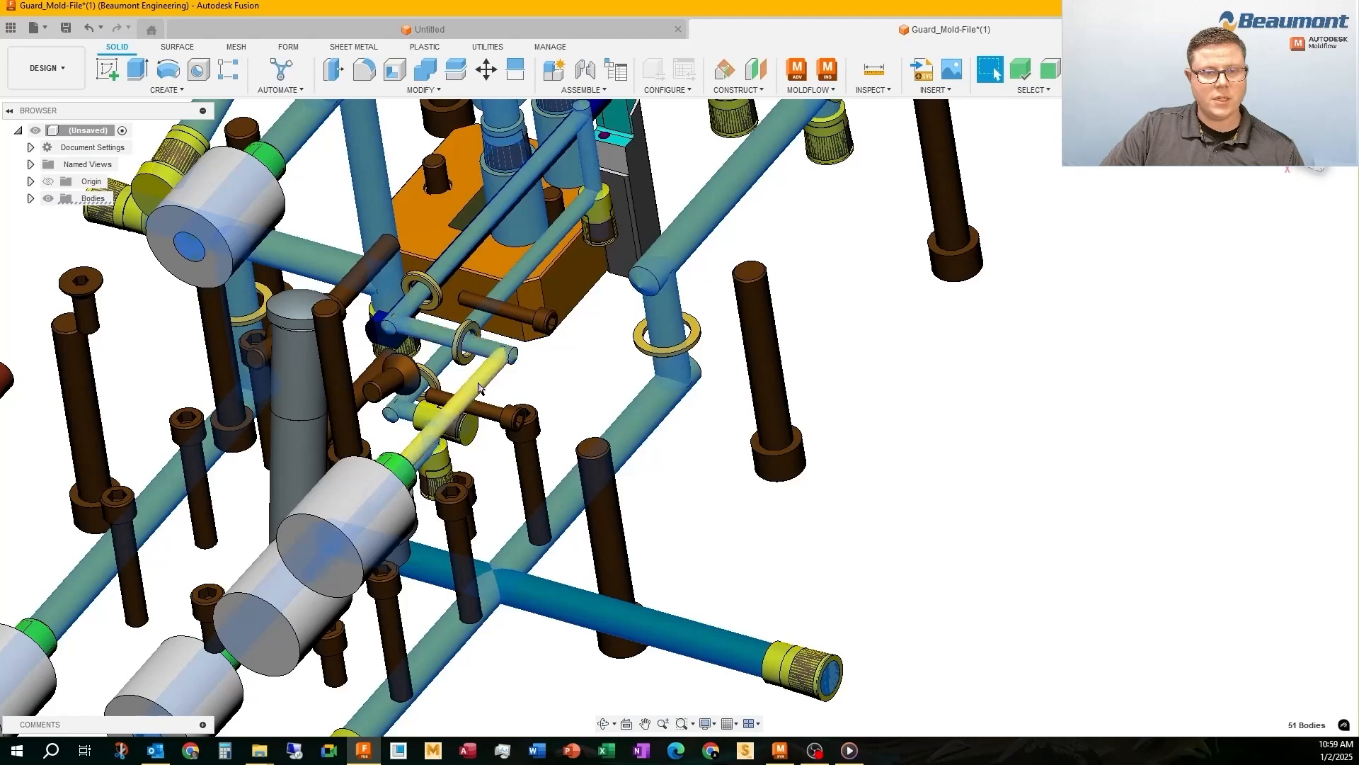
Isolate the selected cooling channel bodies and check them from another angle
{"action": "right_click", "coordinate": [579, 354]}
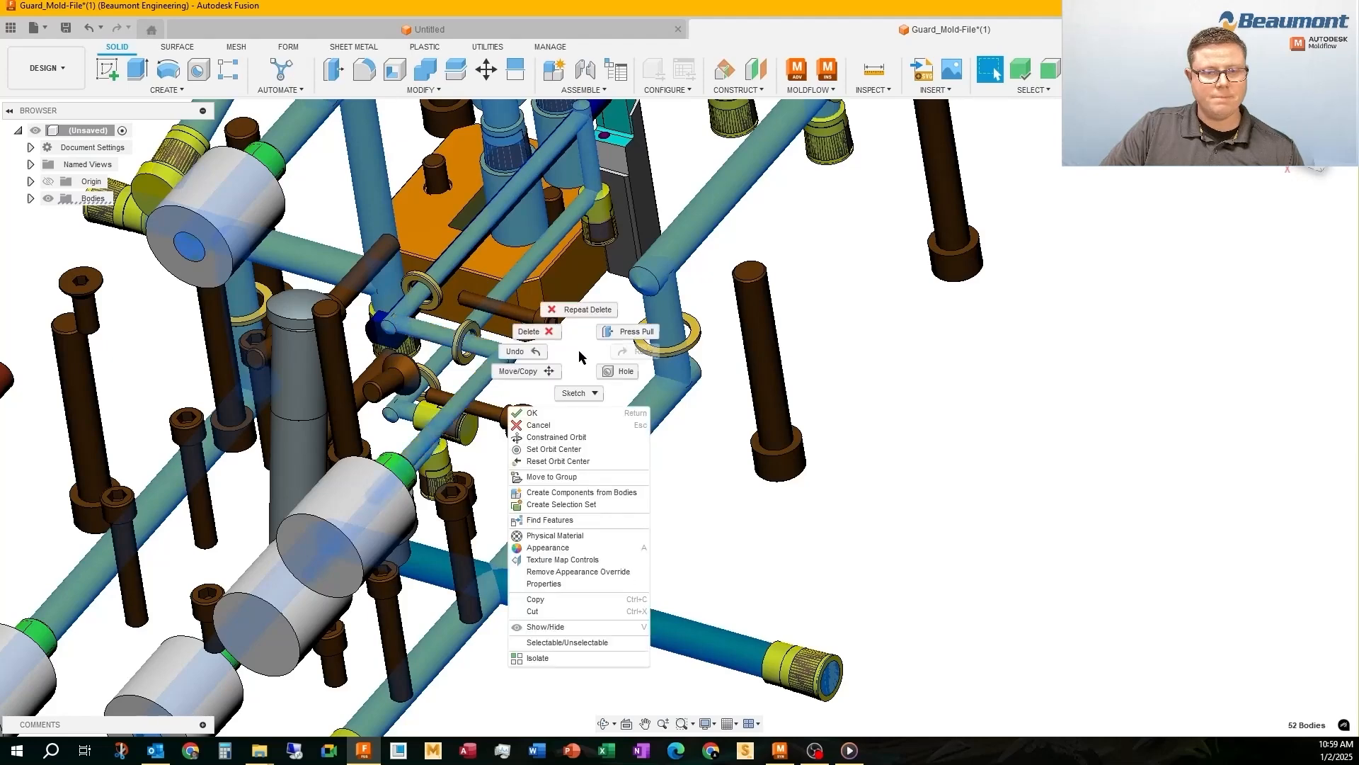
{"action": "left_click", "coordinate": [540, 658]}
{"action": "scroll", "coordinate": [686, 388], "scroll_direction": "down", "scroll_amount": 4}
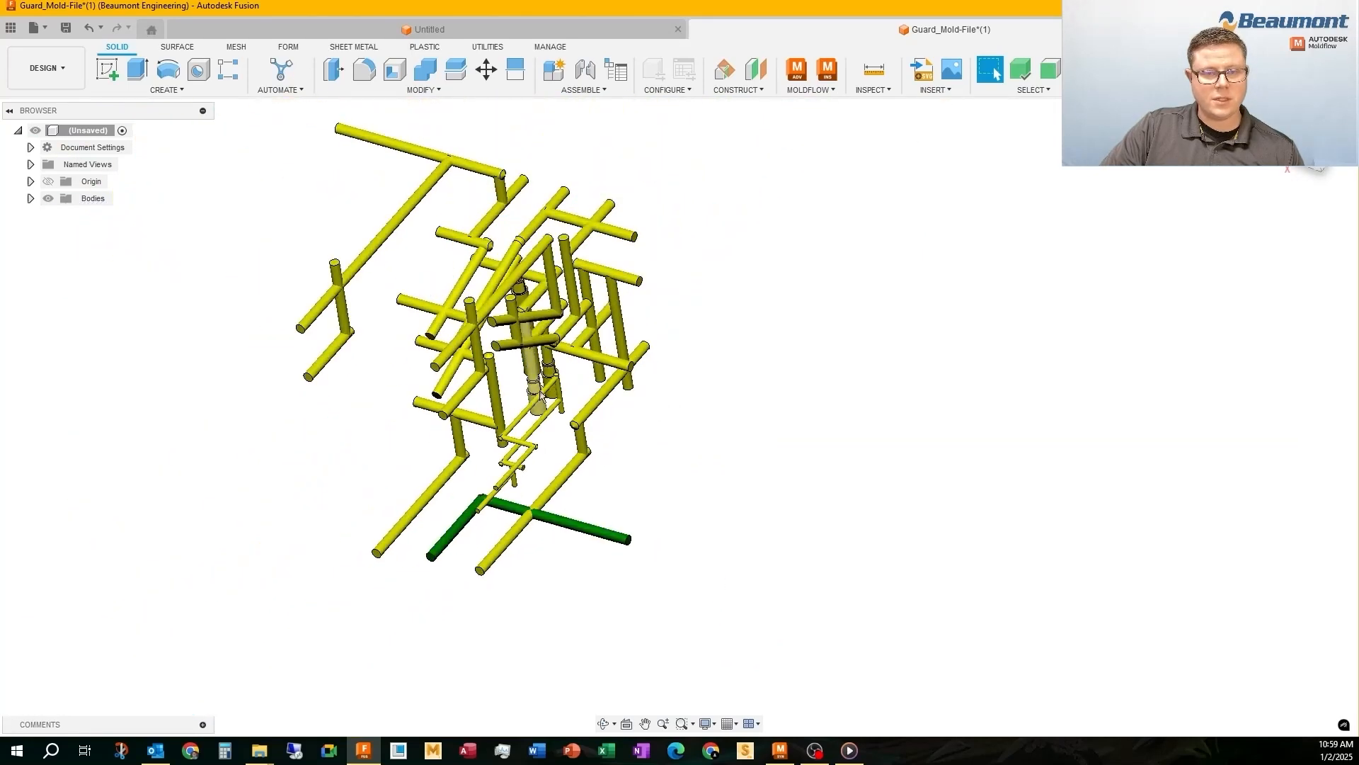
{"action": "middle_click_drag", "start_coordinate": [529, 347], "coordinate": [719, 343], "text": "shift"}
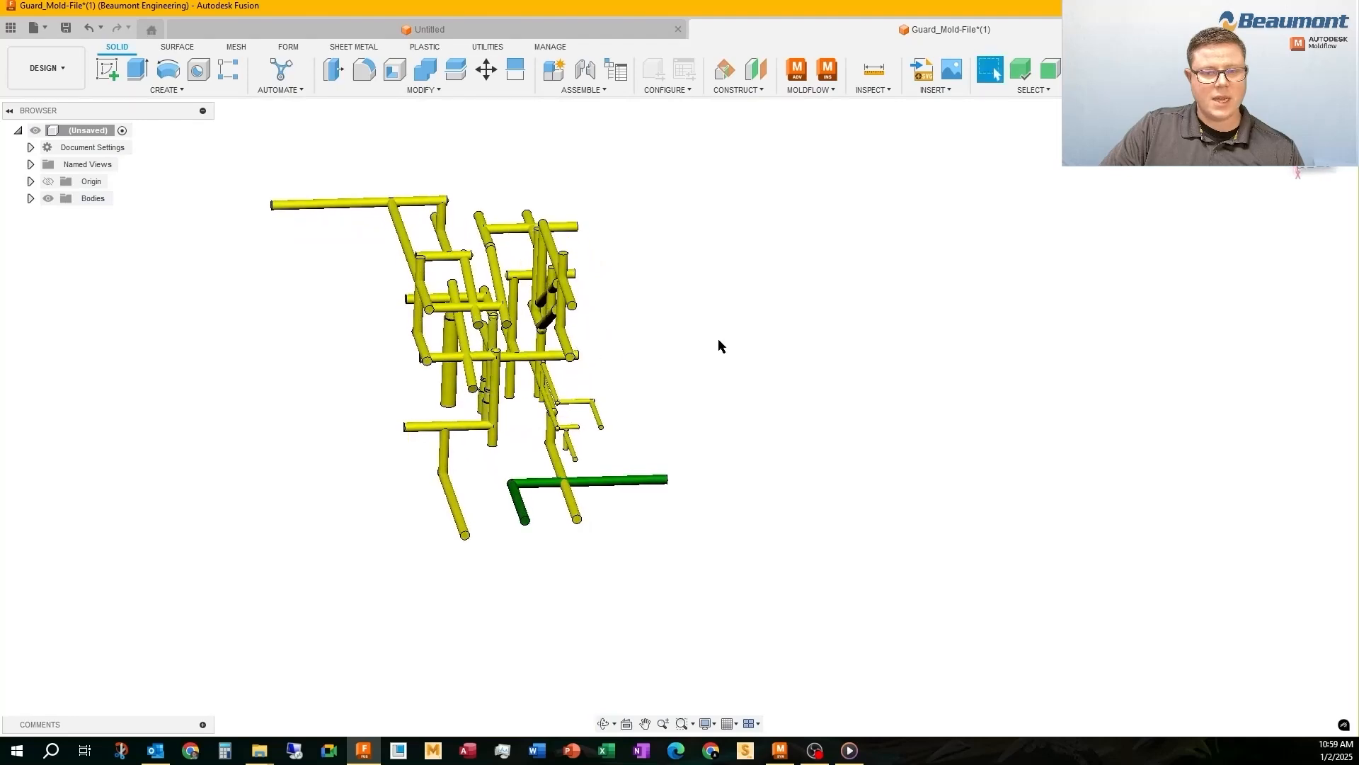
Export the isolated cooling channels as a STEP file named Guard_Cooling.stp in the Guard folder
{"action": "left_click", "coordinate": [34, 27]}
{"action": "left_click", "coordinate": [53, 205]}
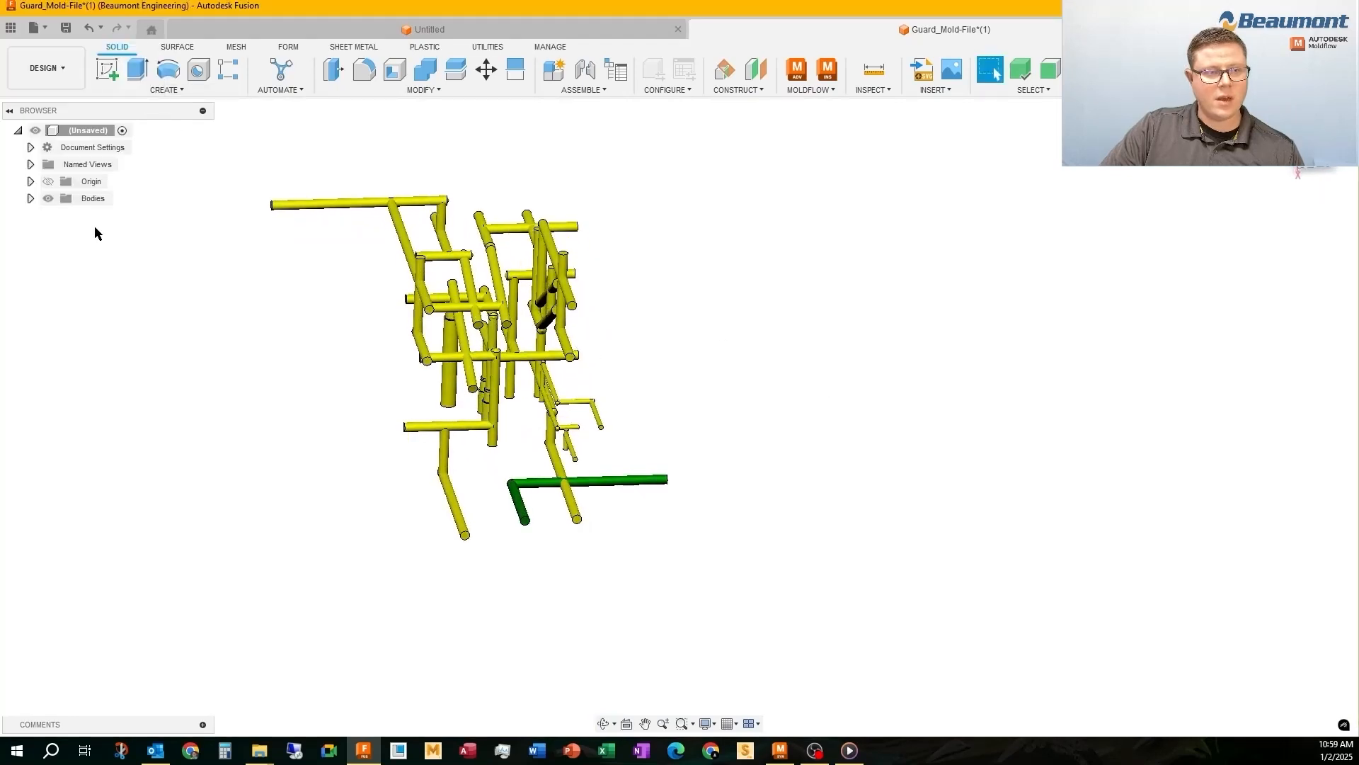
{"action": "left_click", "coordinate": [914, 314]}
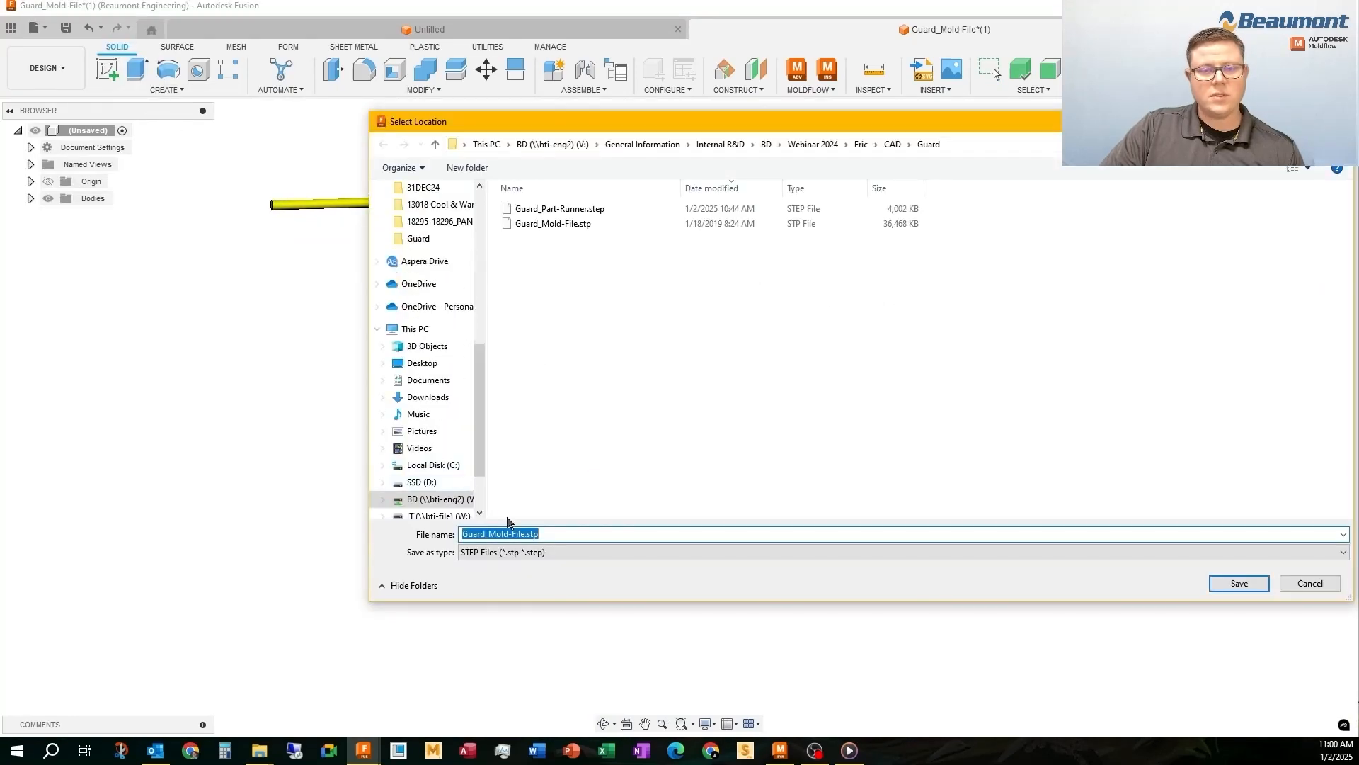
{"action": "left_click", "coordinate": [514, 536]}
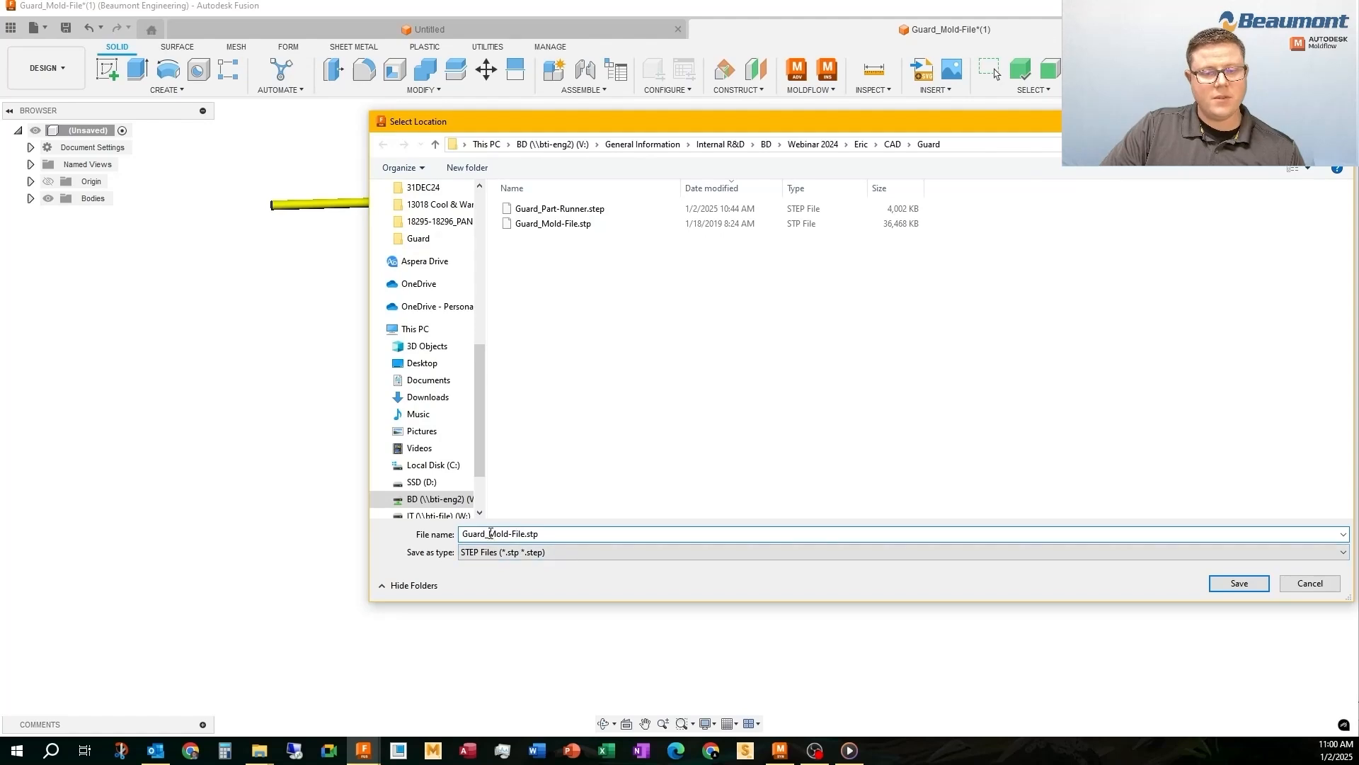
{"action": "type", "text": "Co"}
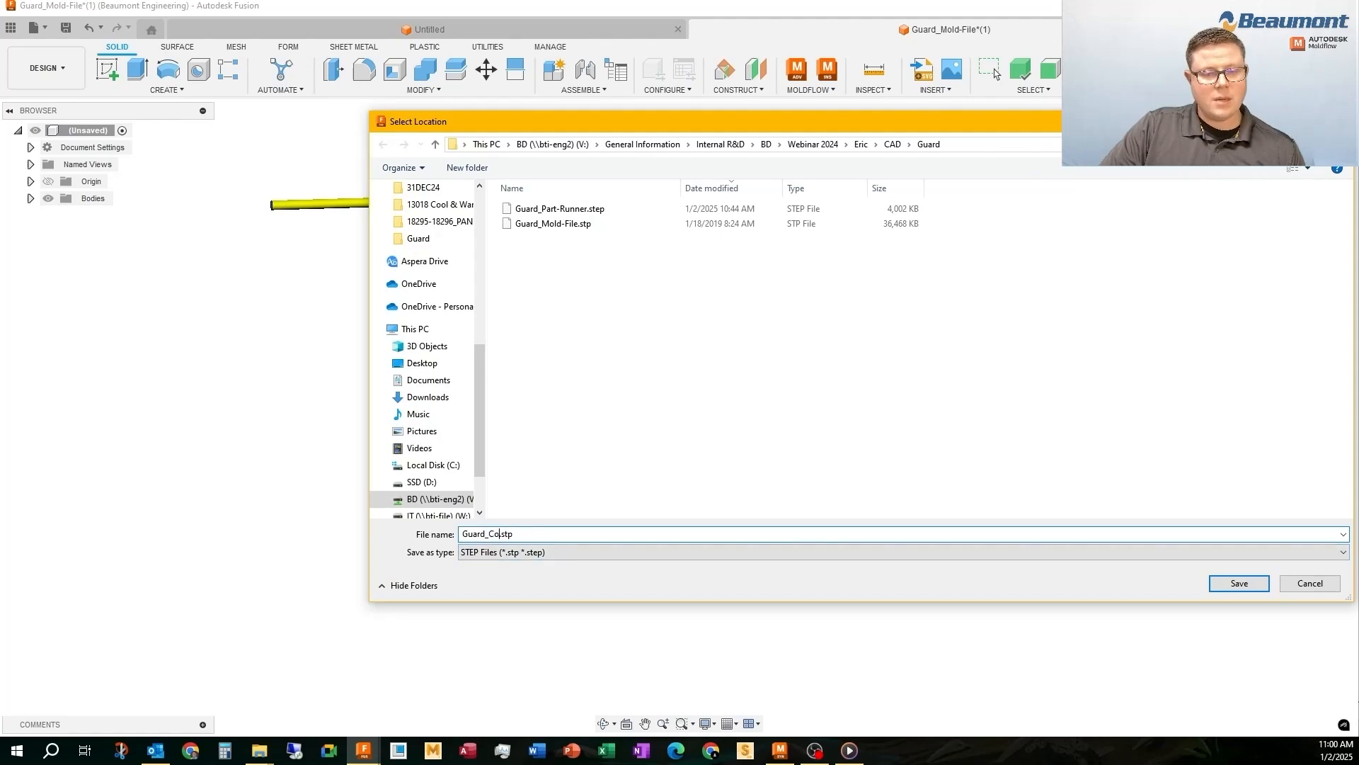
{"action": "left_click", "coordinate": [1232, 584]}
{"action": "left_click", "coordinate": [900, 402]}
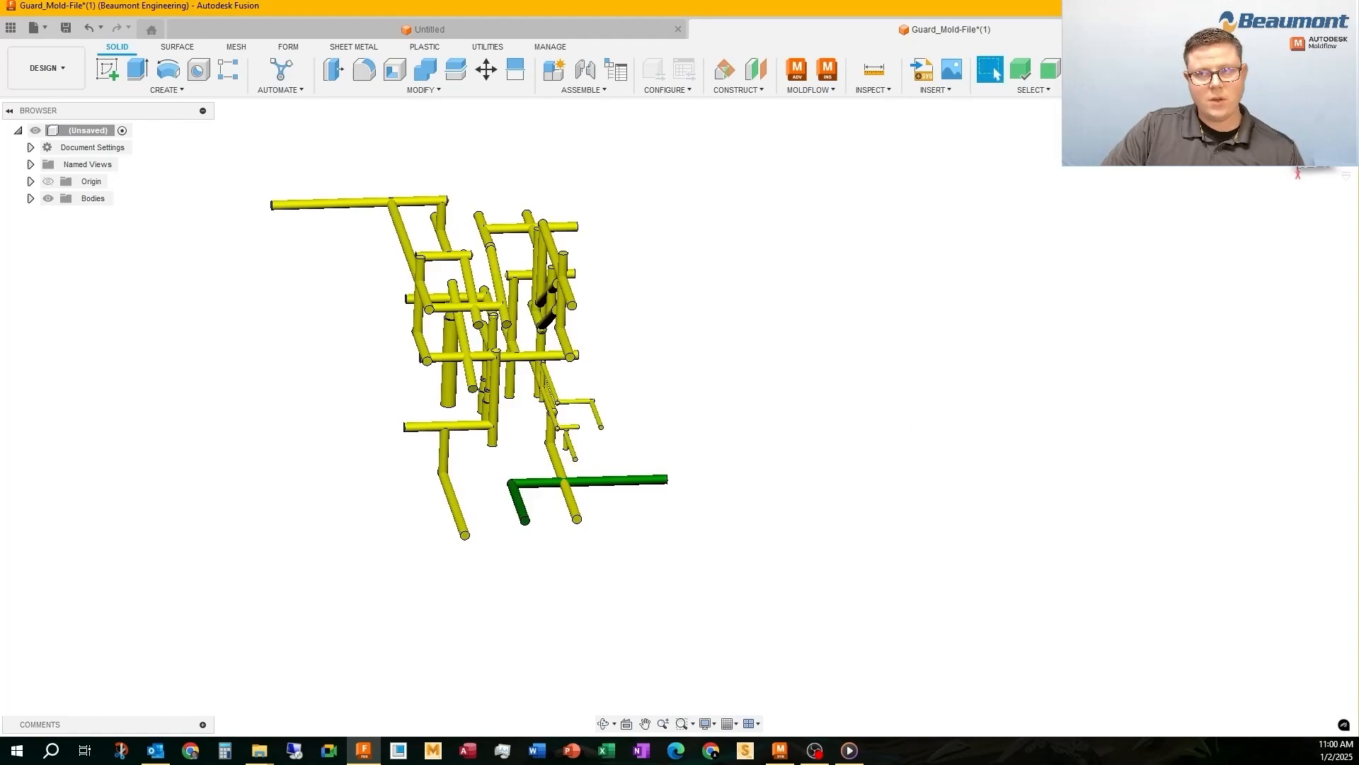
Switch to Moldflow Insight, save and close the Guard_Part-Runner_3D study, and close the Guard_Part-Runner_DD study
{"action": "left_click", "coordinate": [781, 757]}
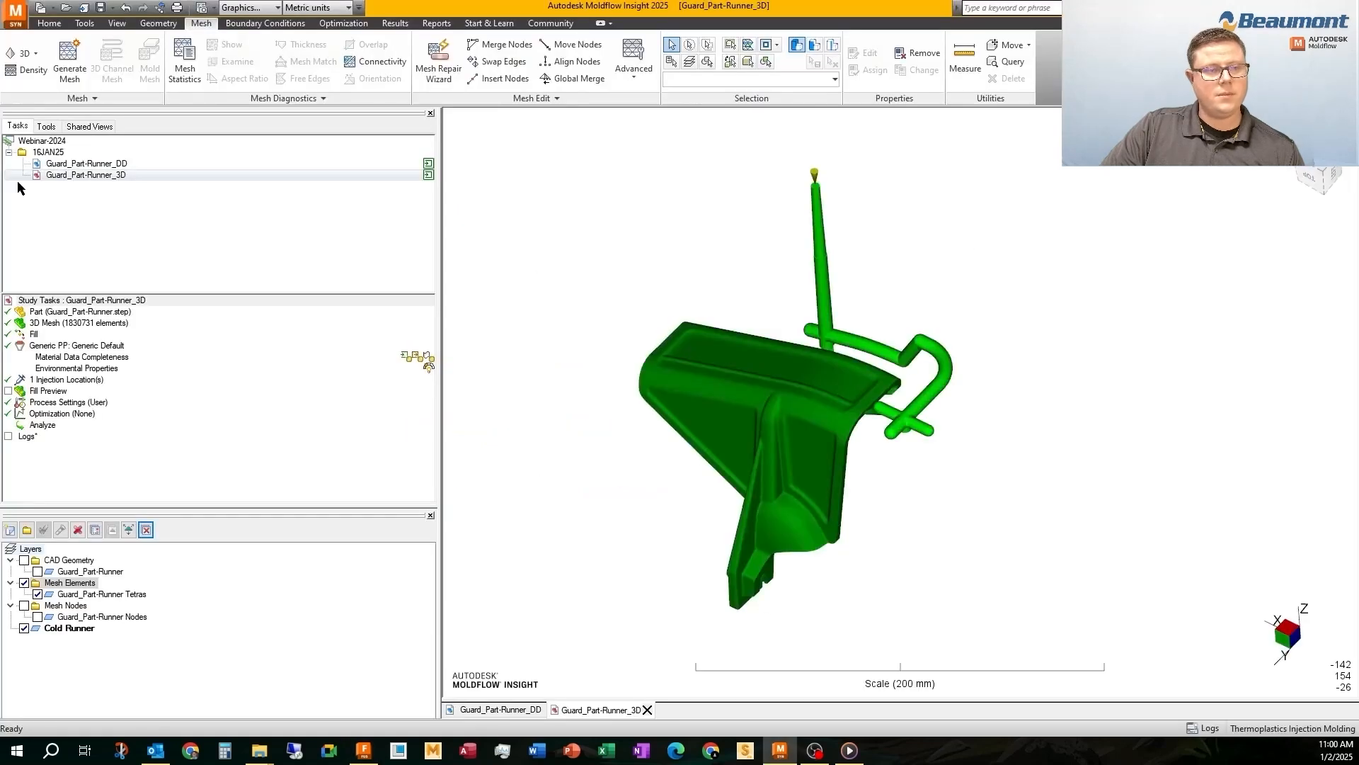
{"action": "left_click", "coordinate": [640, 710]}
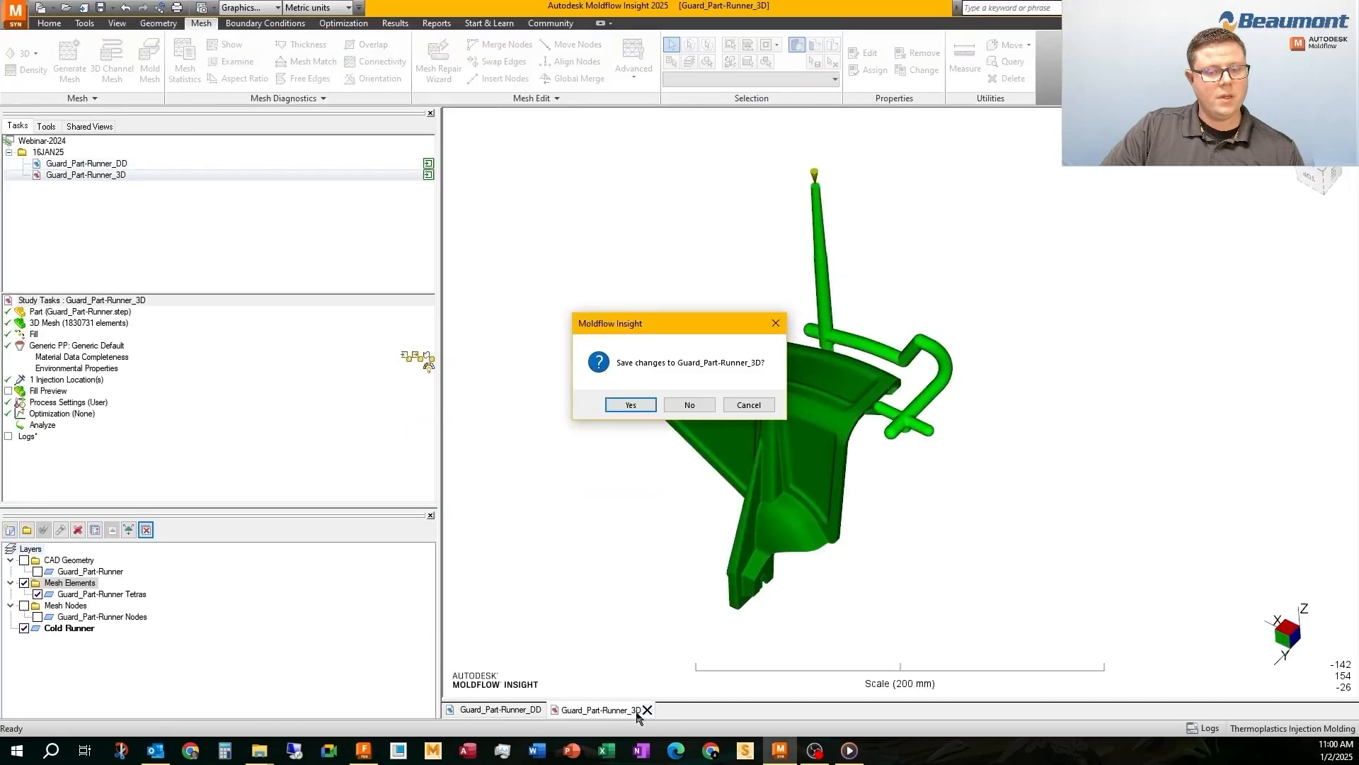
{"action": "left_click", "coordinate": [638, 404]}
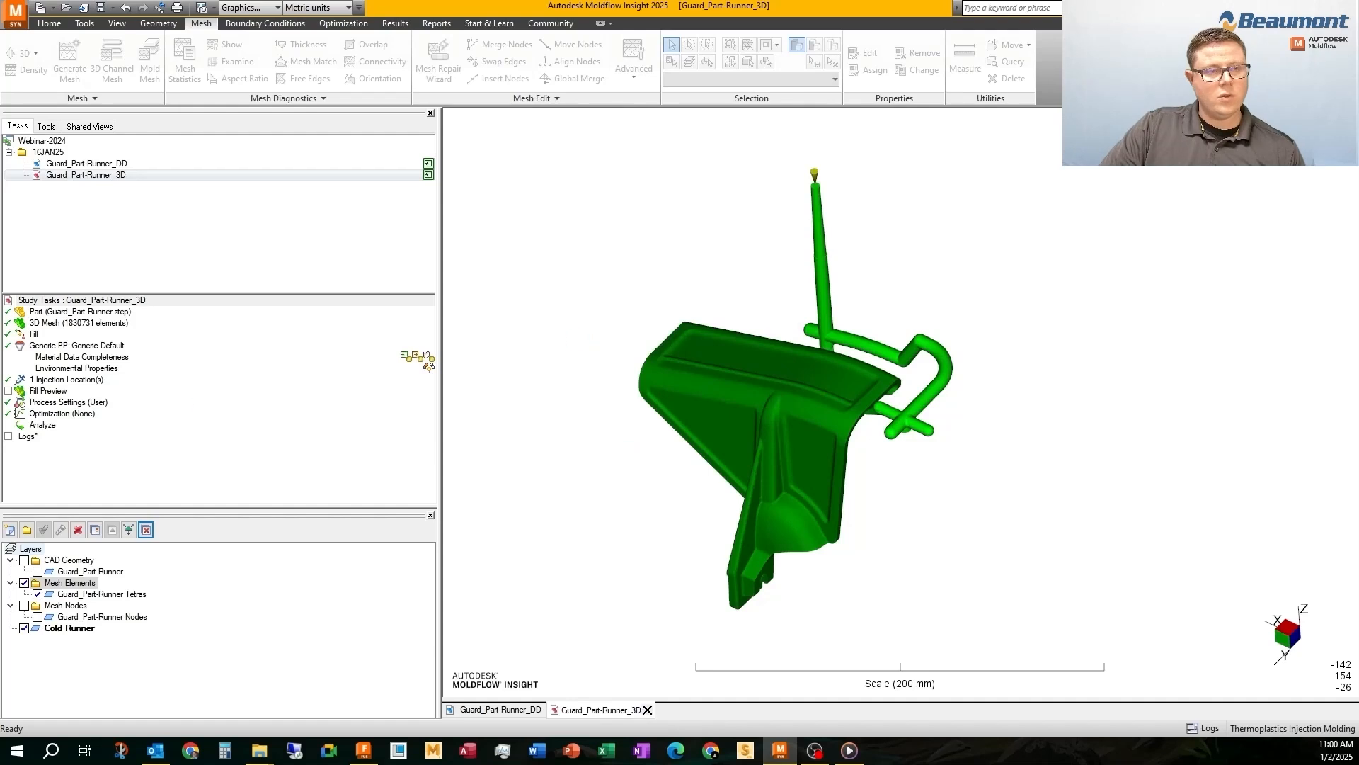
{"action": "left_click", "coordinate": [540, 710]}
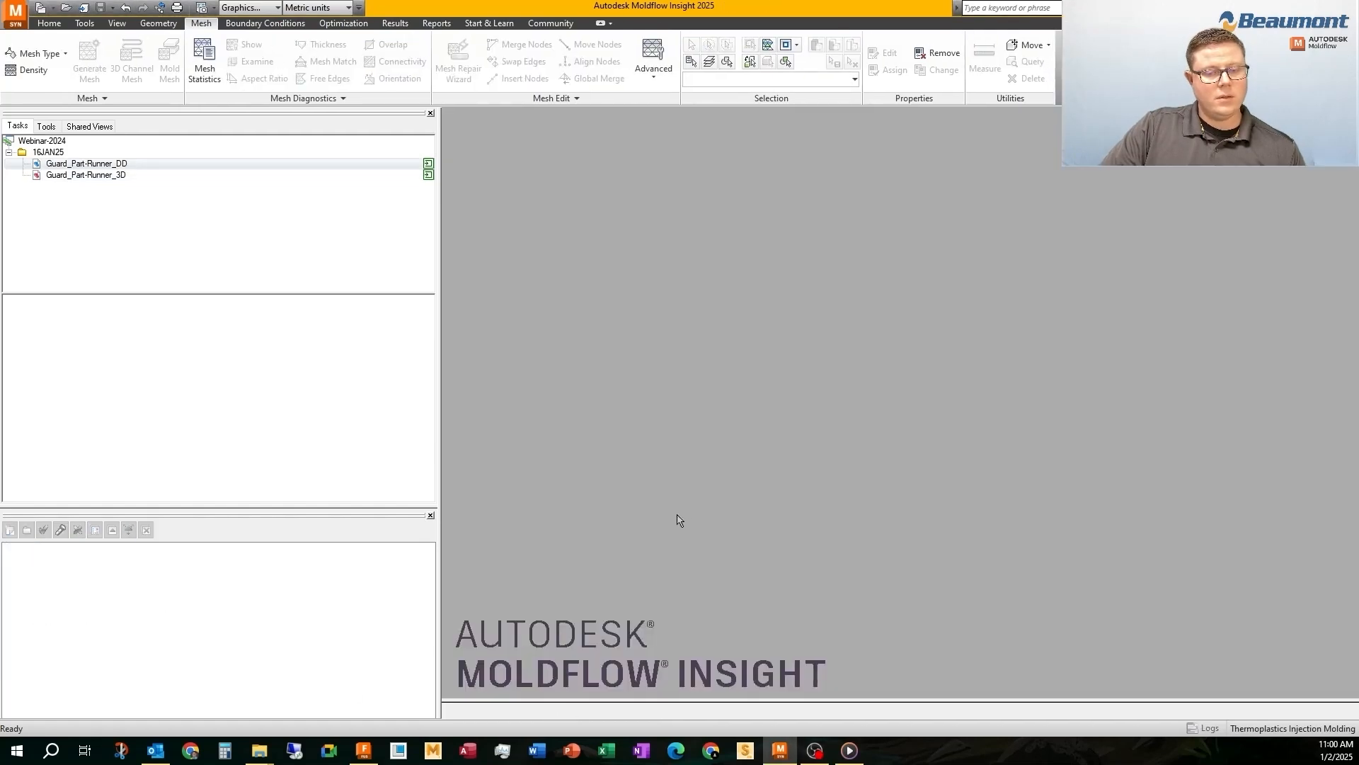
Import Guard_Cooling.step from the Guard folder into the 16JAN25 project folder as a Solid 3D study
{"action": "left_click", "coordinate": [37, 153]}
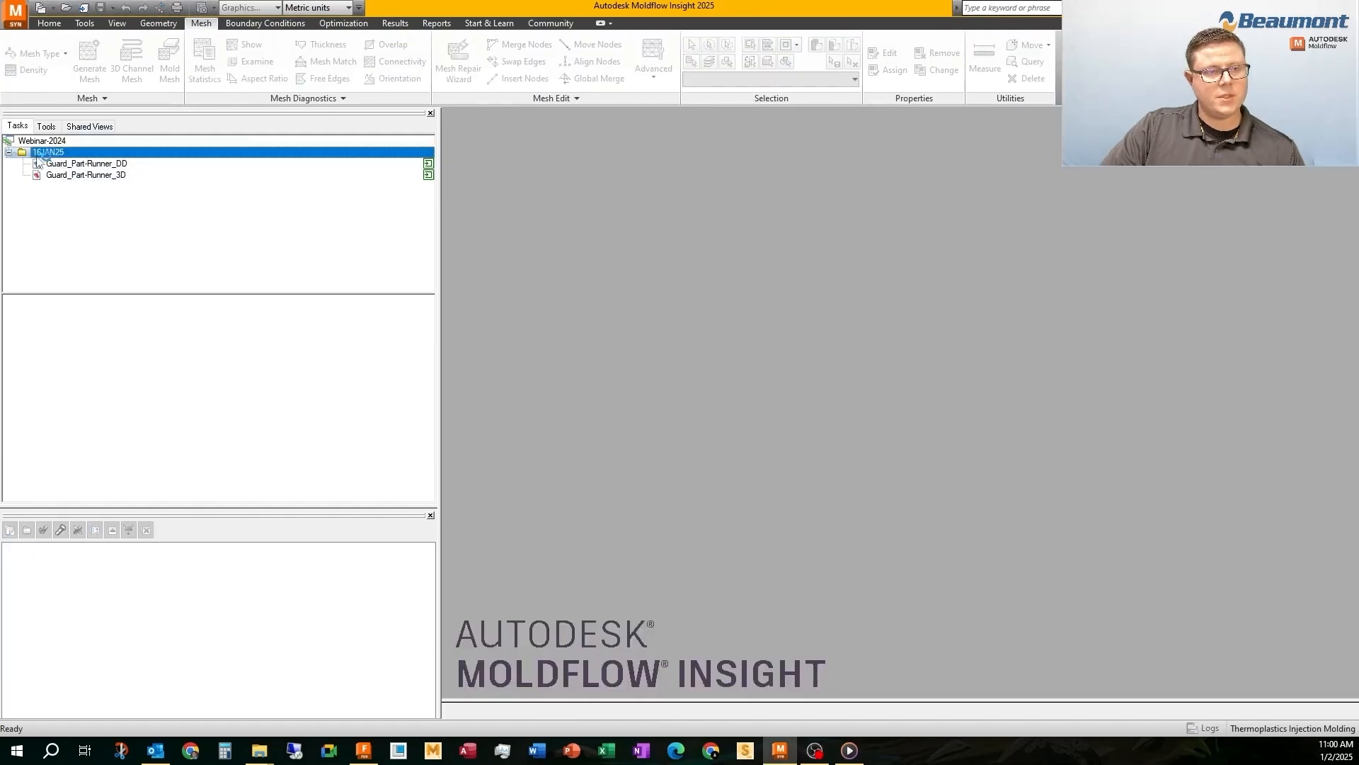
{"action": "left_click", "coordinate": [49, 23]}
{"action": "left_click", "coordinate": [23, 70]}
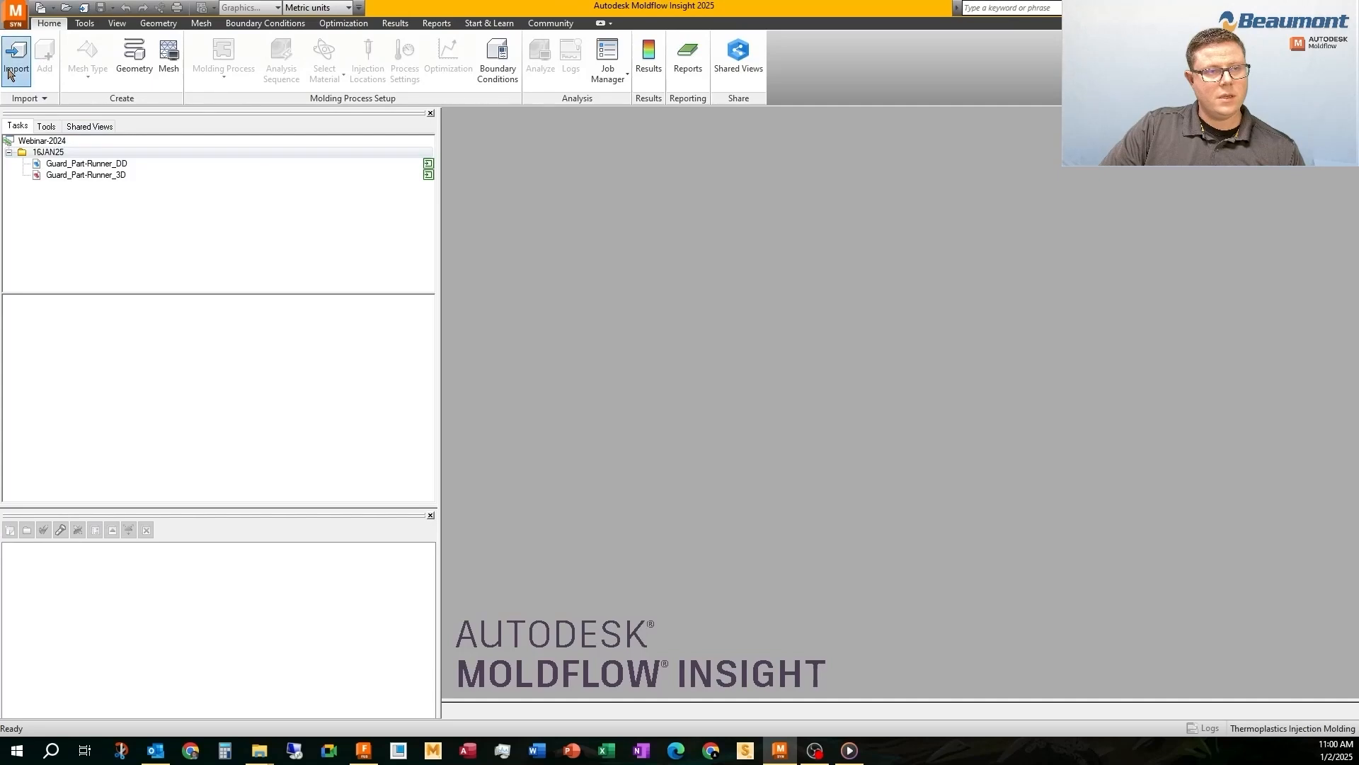
{"action": "left_click", "coordinate": [566, 208]}
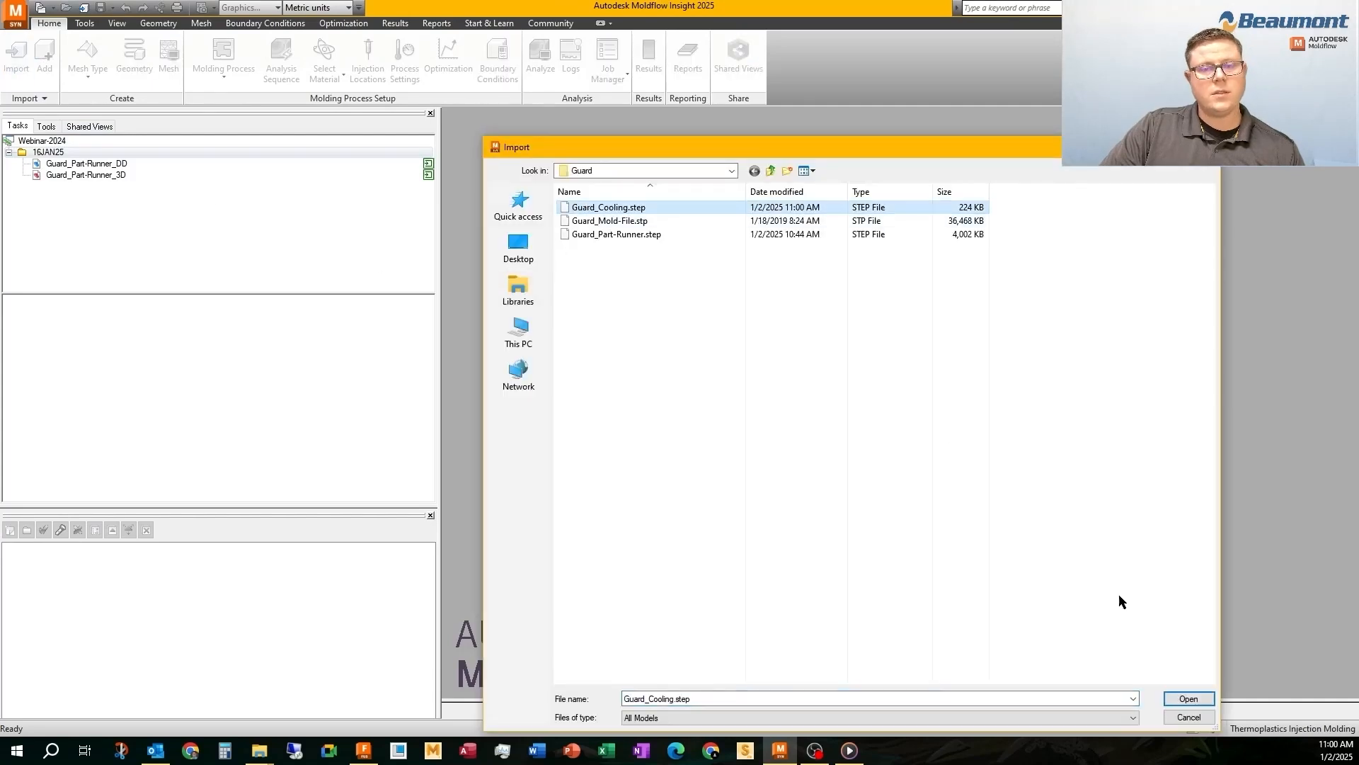
{"action": "left_click", "coordinate": [1189, 698]}
{"action": "left_click", "coordinate": [706, 329]}
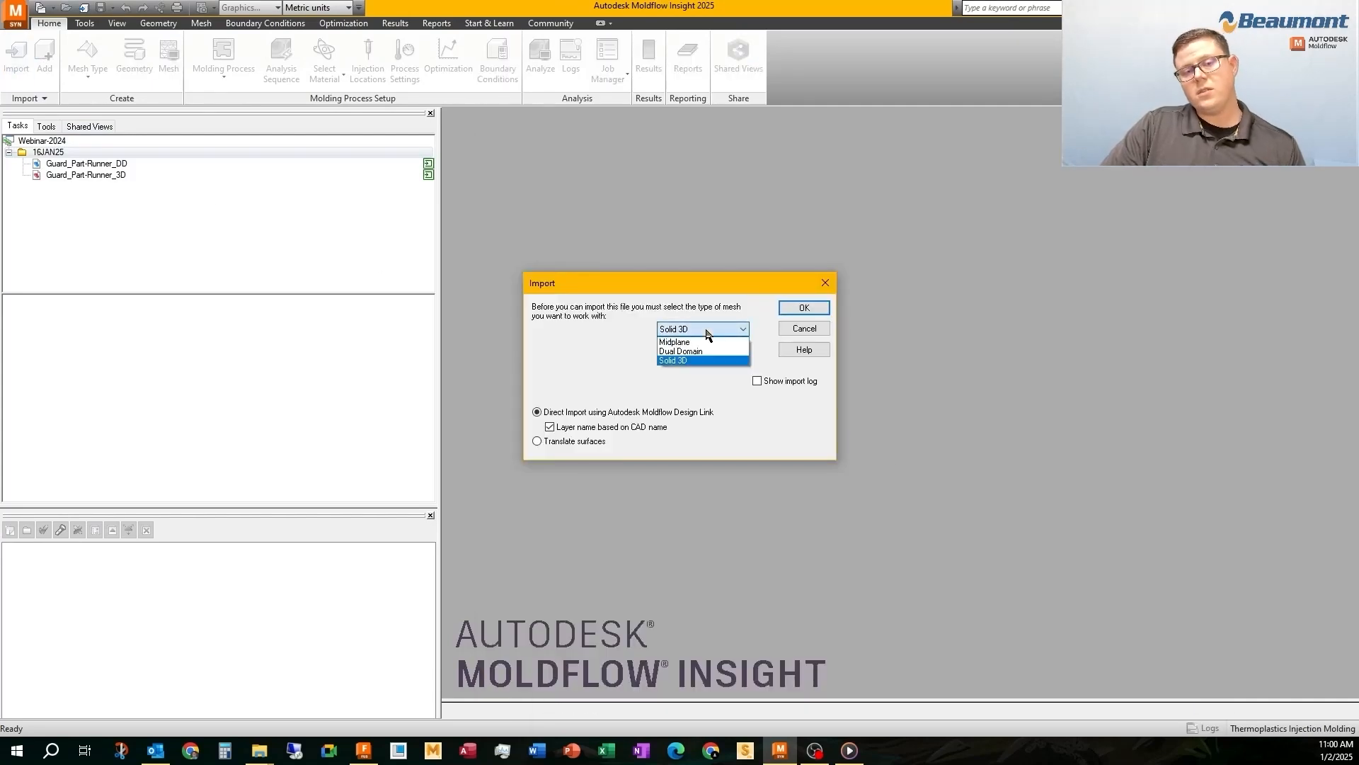
{"action": "left_click", "coordinate": [701, 341]}
{"action": "left_click", "coordinate": [805, 308]}
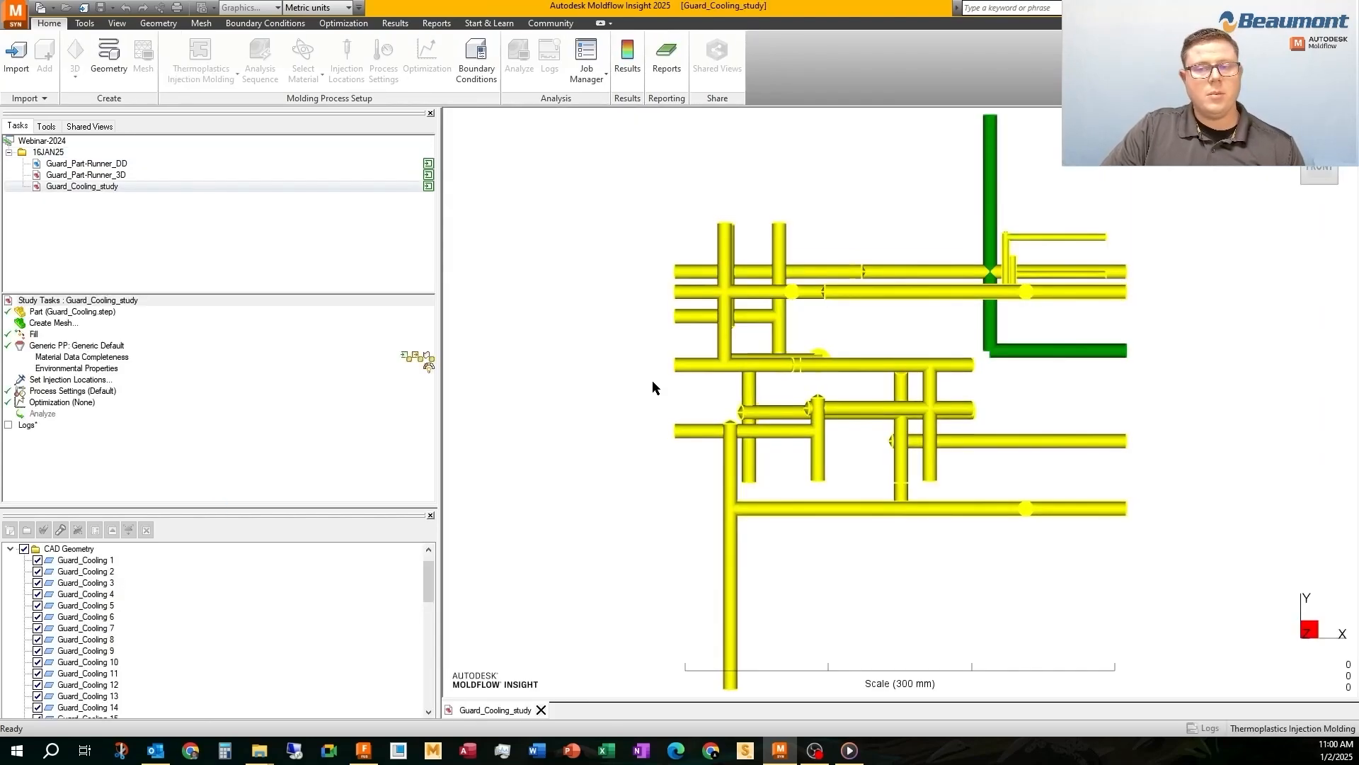
Assign the thin channels of the small side circuit to a new layer named Slide and hide that layer
{"action": "middle_click_drag", "start_coordinate": [652, 380], "coordinate": [534, 201]}
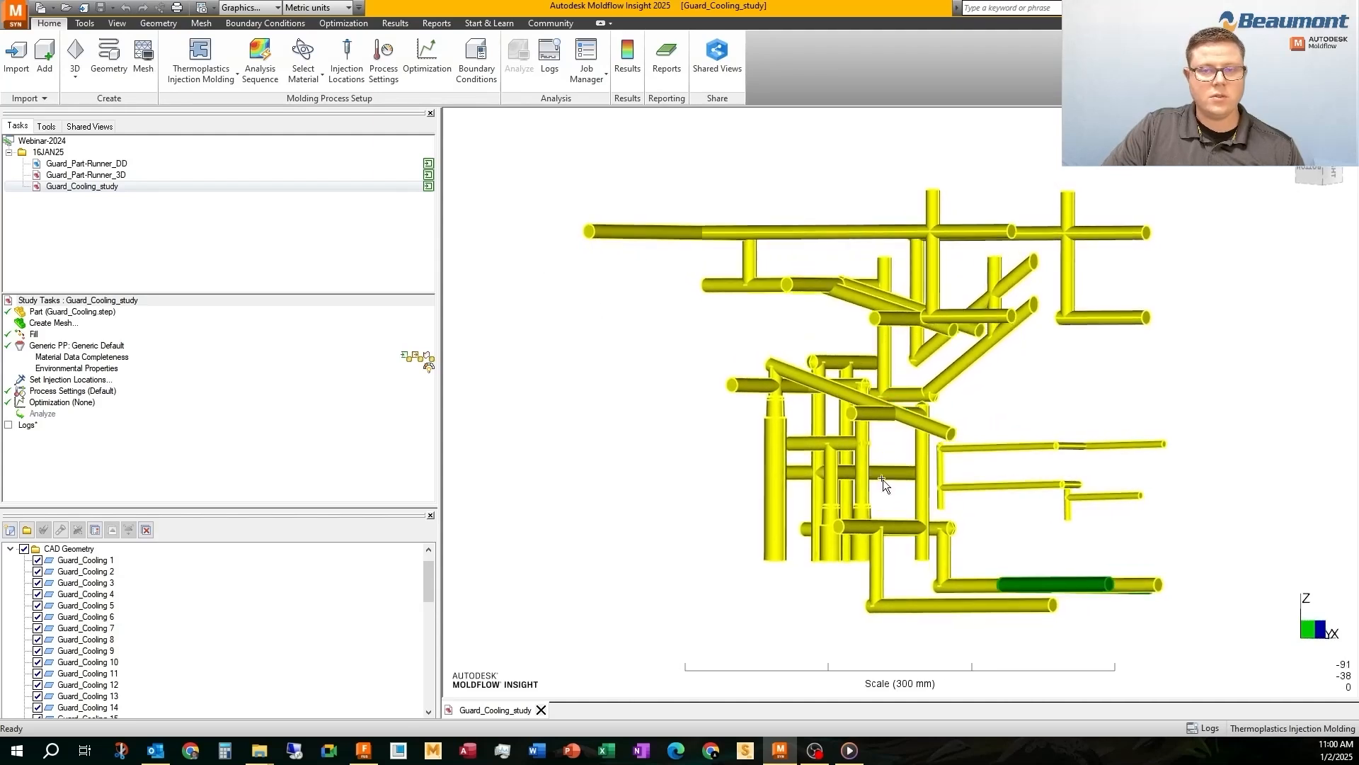
{"action": "left_click_drag", "start_coordinate": [1116, 491], "coordinate": [1201, 524]}
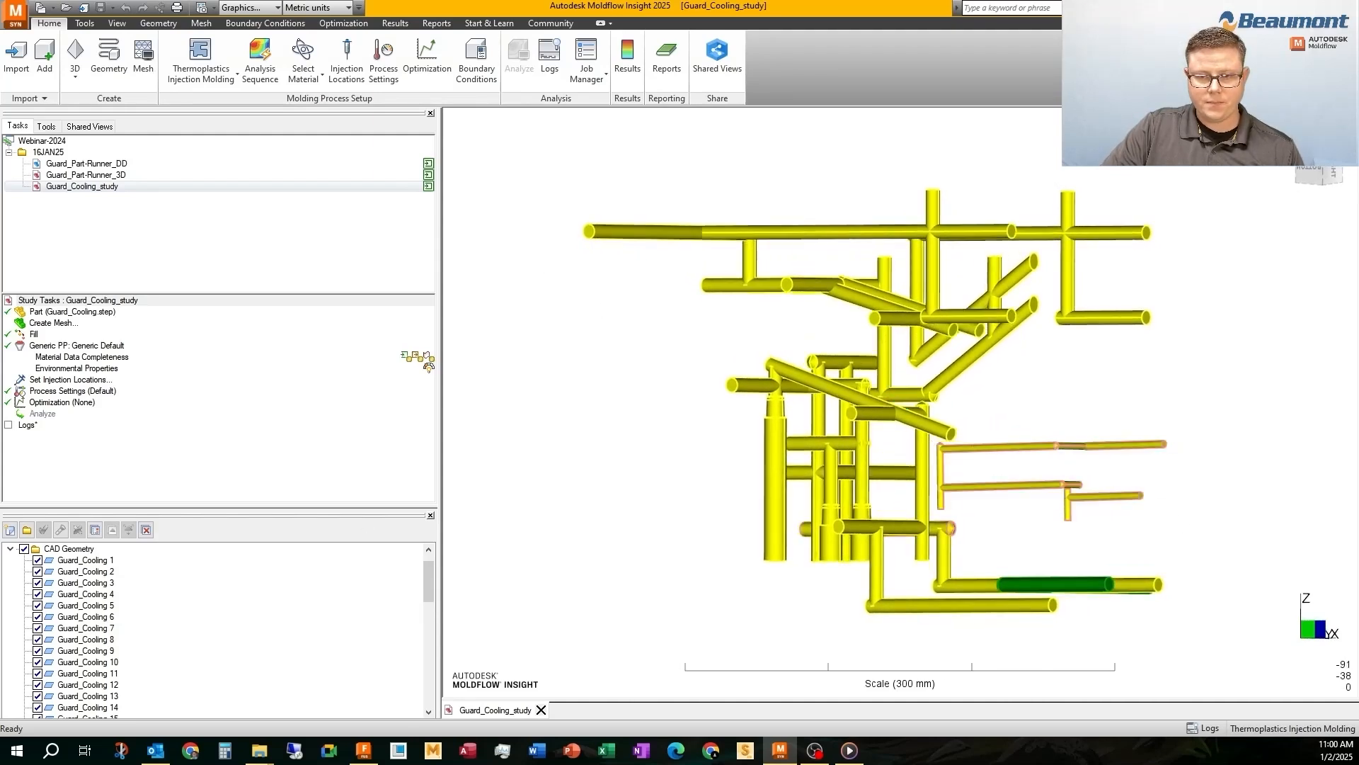
{"action": "left_click", "coordinate": [10, 529]}
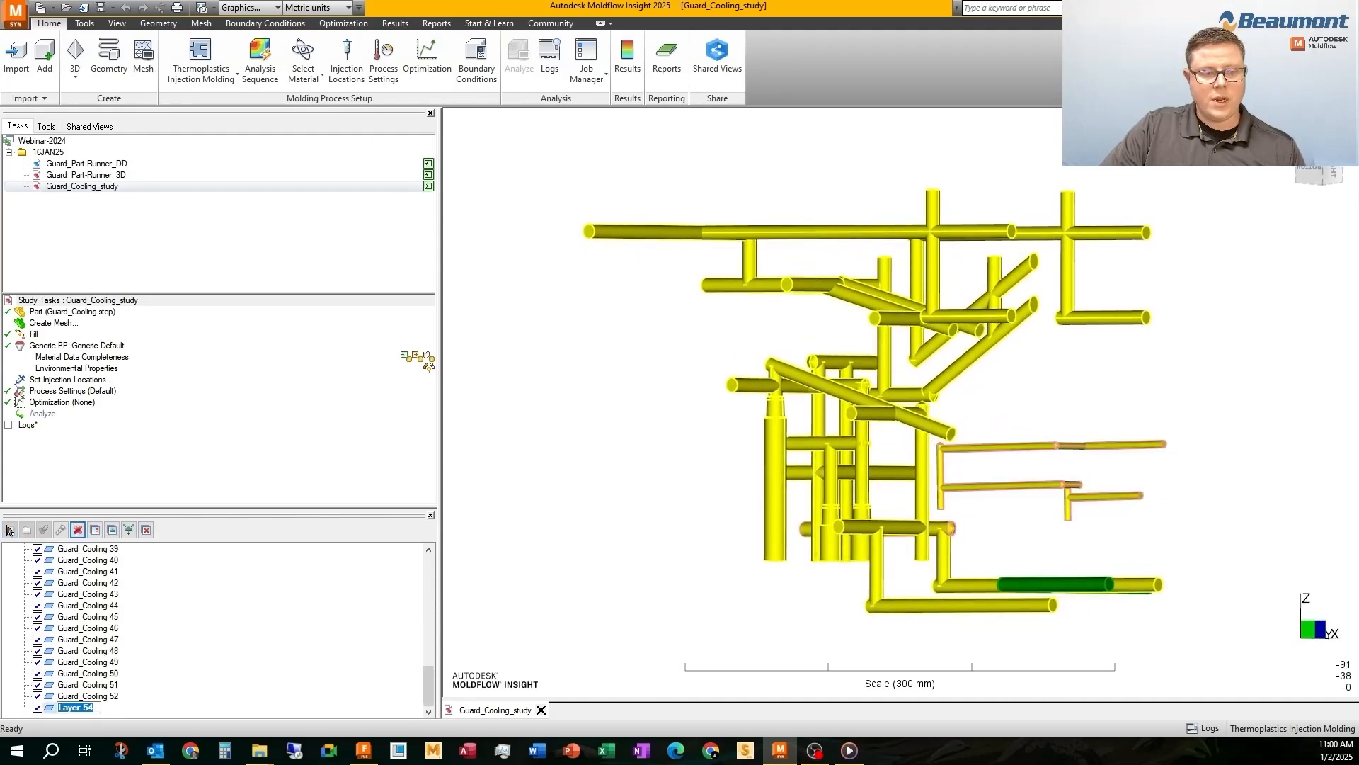
{"action": "type", "text": "Slide"}
{"action": "key", "text": "Return"}
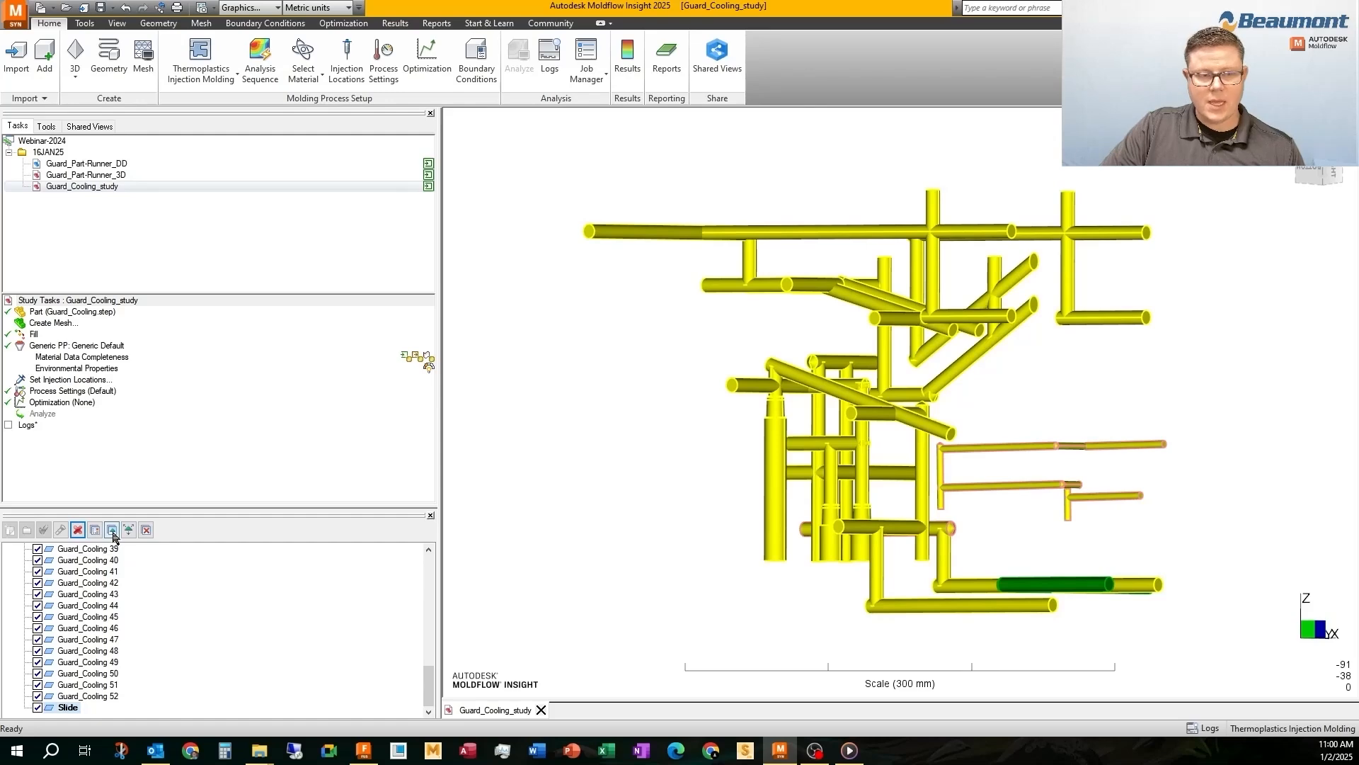
{"action": "left_click", "coordinate": [112, 530]}
{"action": "left_click", "coordinate": [37, 707]}
Select the lower group of cooling channels, including the T-shaped branch beside the vertical channels, and show the Slide layer again
{"action": "mouse_move", "coordinate": [984, 536]}
{"action": "middle_mouse_down"}
{"action": "mouse_move", "coordinate": [992, 528]}
{"action": "mouse_move", "coordinate": [980, 534]}
{"action": "middle_mouse_up"}
{"action": "left_click_drag", "start_coordinate": [980, 534], "coordinate": [688, 418]}
{"action": "middle_click_drag", "start_coordinate": [683, 419], "coordinate": [577, 434]}
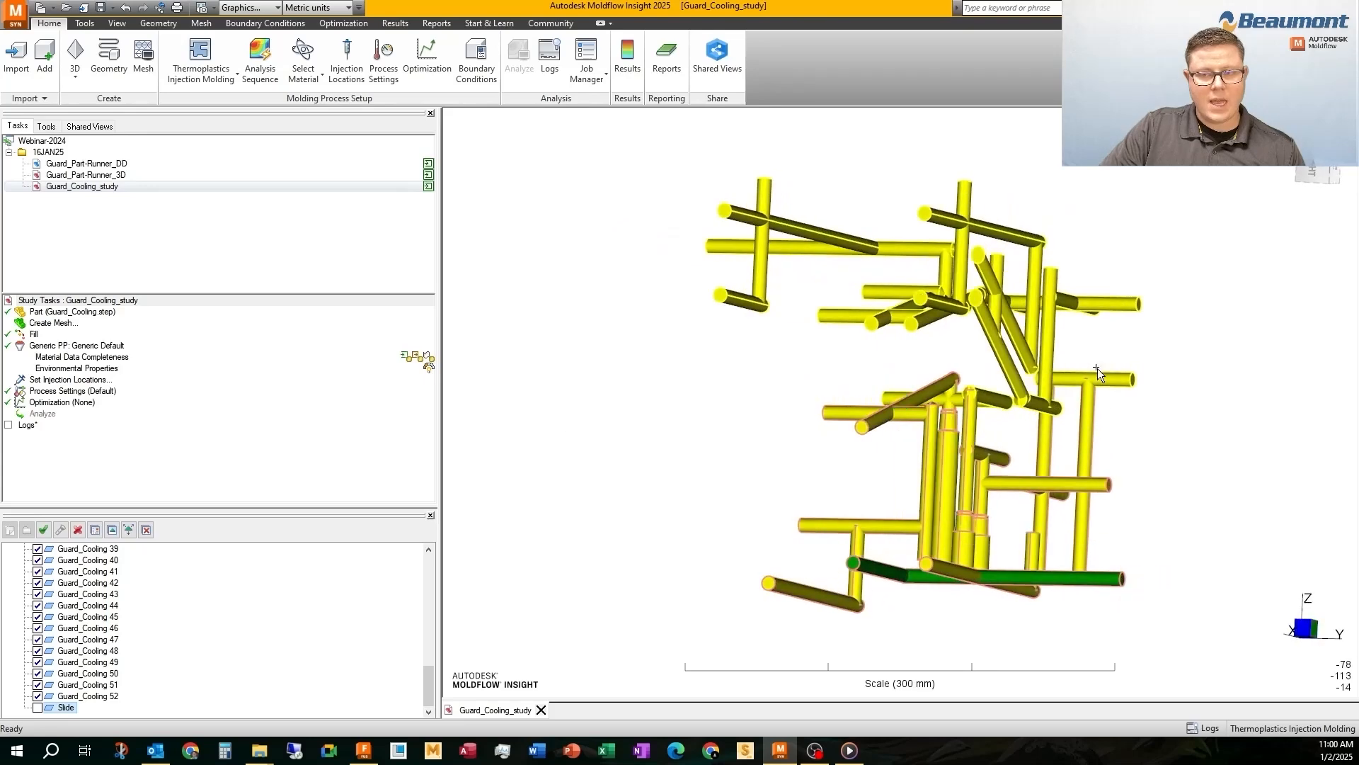
{"action": "left_click", "coordinate": [1098, 378], "text": "ctrl"}
{"action": "mouse_move", "coordinate": [972, 337]}
{"action": "middle_mouse_down"}
{"action": "mouse_move", "coordinate": [891, 342]}
{"action": "mouse_move", "coordinate": [907, 330]}
{"action": "middle_mouse_up"}
{"action": "left_click", "coordinate": [37, 707]}
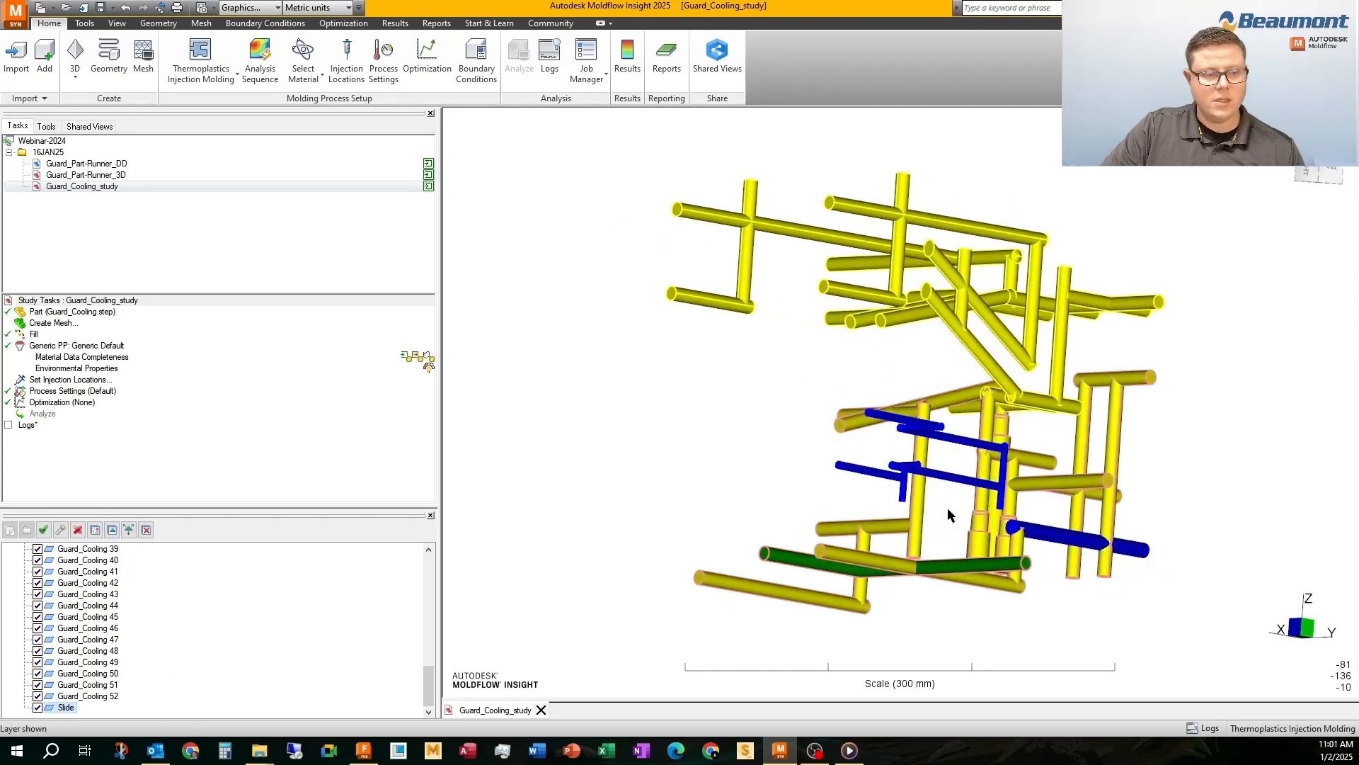
{"action": "middle_click_drag", "start_coordinate": [994, 496], "coordinate": [1075, 541]}
Create a layer named Core under CAD Geometry and assign the selected lower channels to it
{"action": "scroll", "coordinate": [151, 663], "scroll_direction": "up", "scroll_amount": 3}
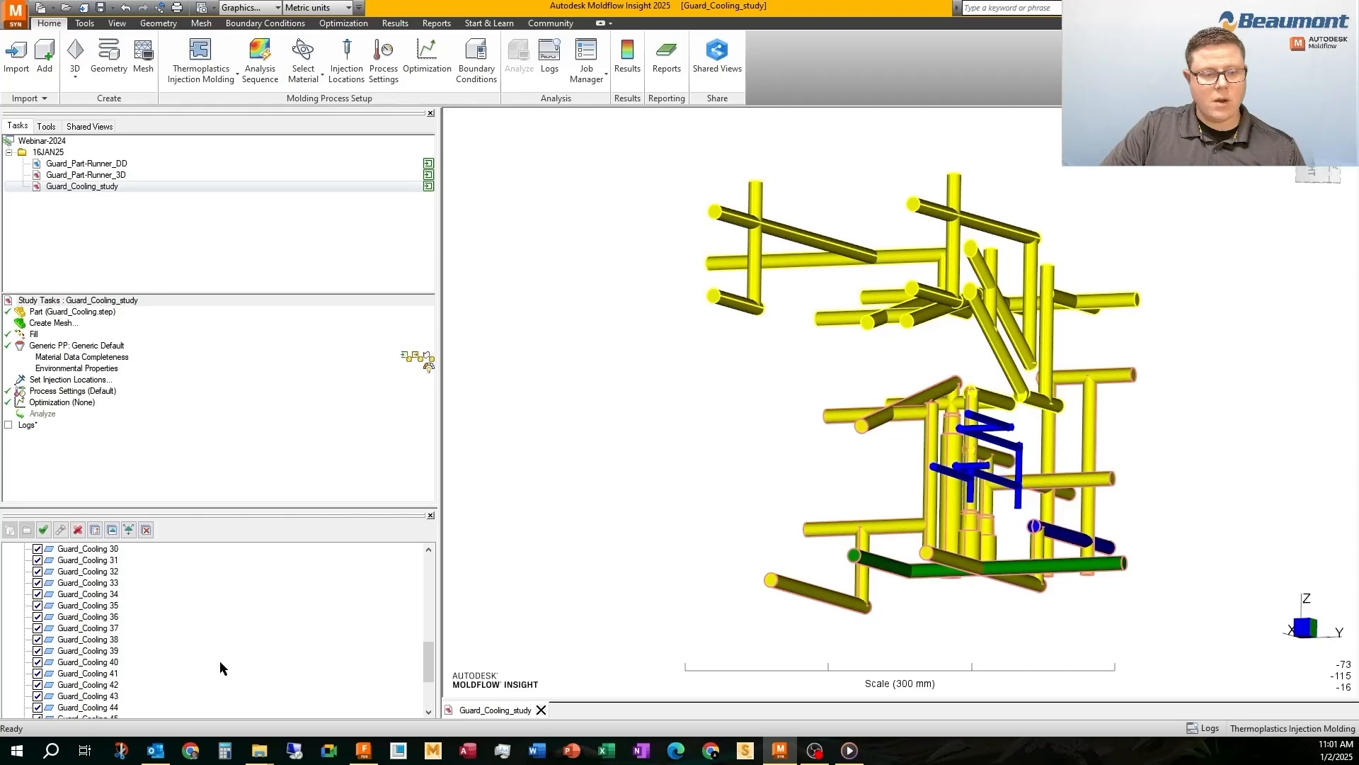
{"action": "left_click_drag", "start_coordinate": [434, 642], "coordinate": [435, 562]}
{"action": "left_click", "coordinate": [77, 570]}
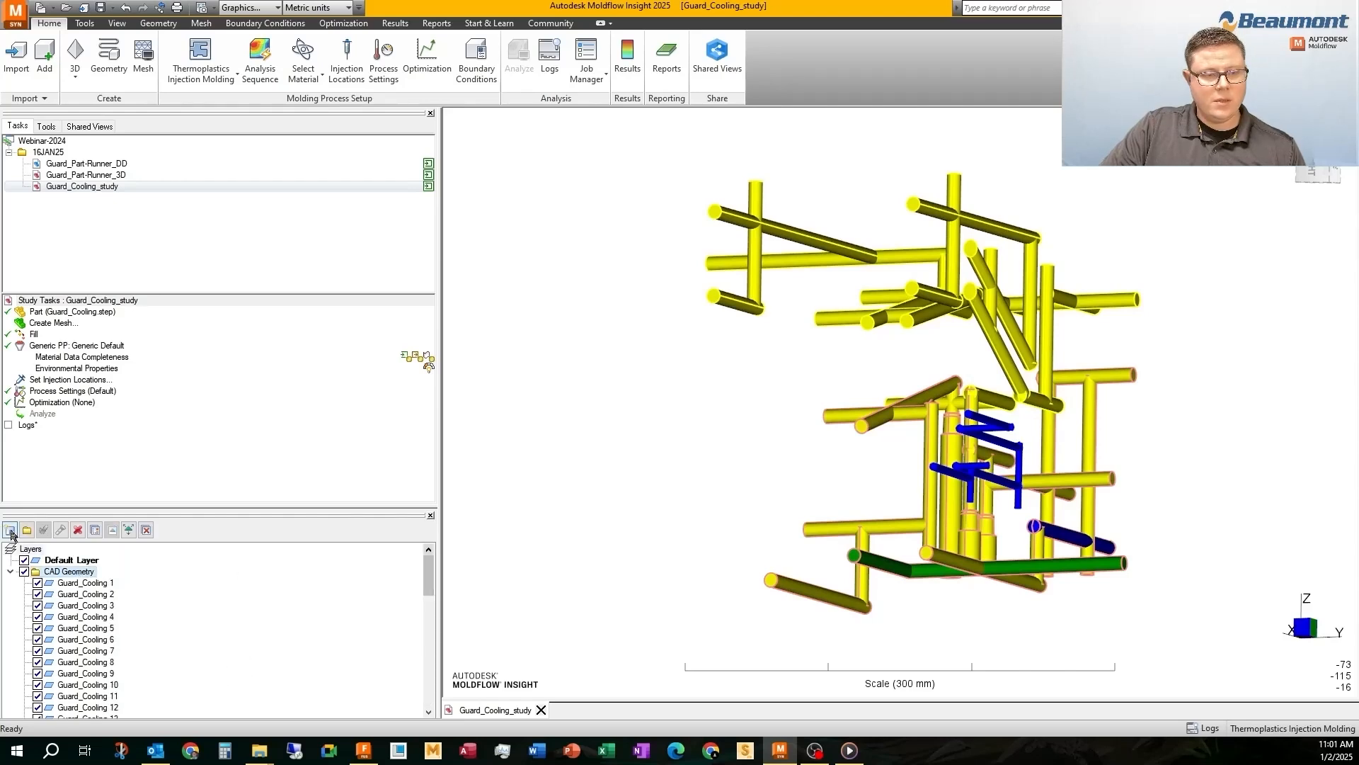
{"action": "left_click", "coordinate": [11, 532]}
{"action": "type", "text": "C"}
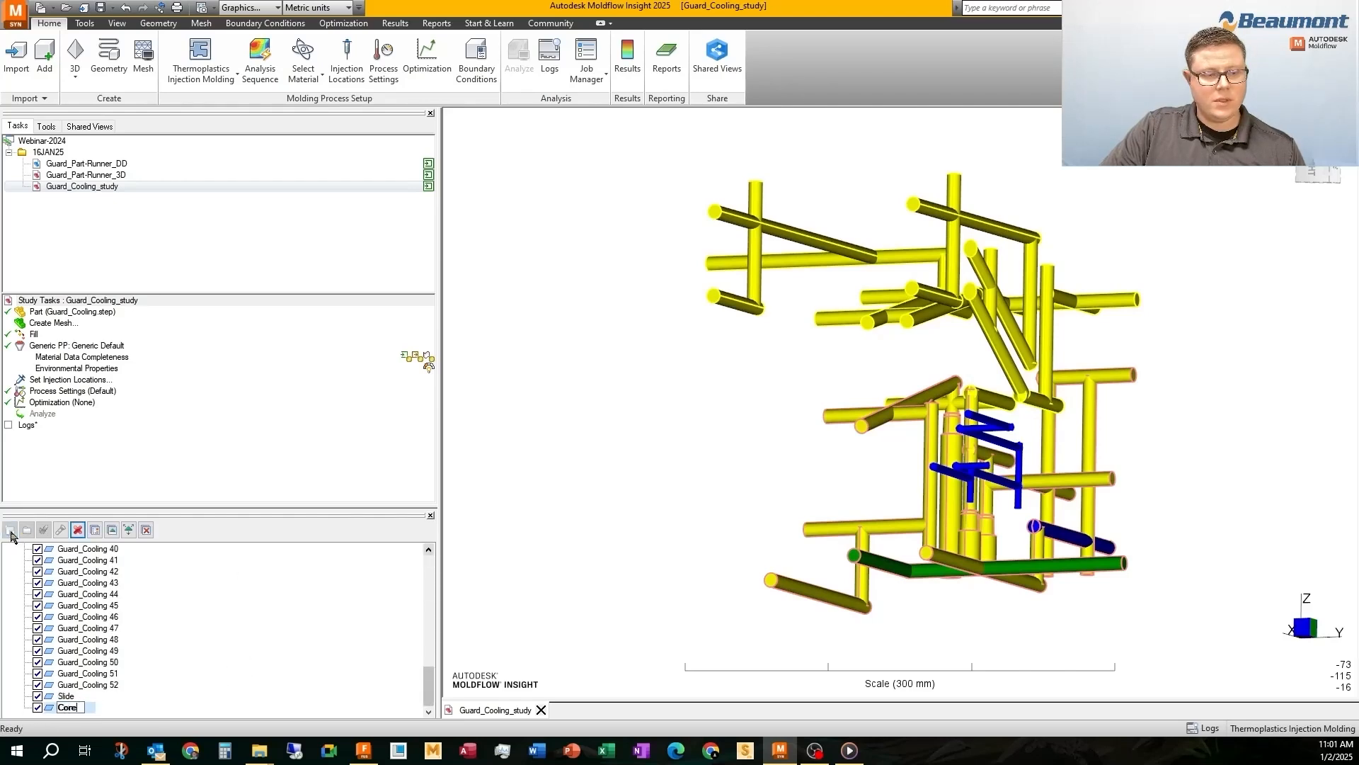
{"action": "type", "text": "ore"}
{"action": "key", "text": "Return"}
{"action": "left_click", "coordinate": [109, 531]}
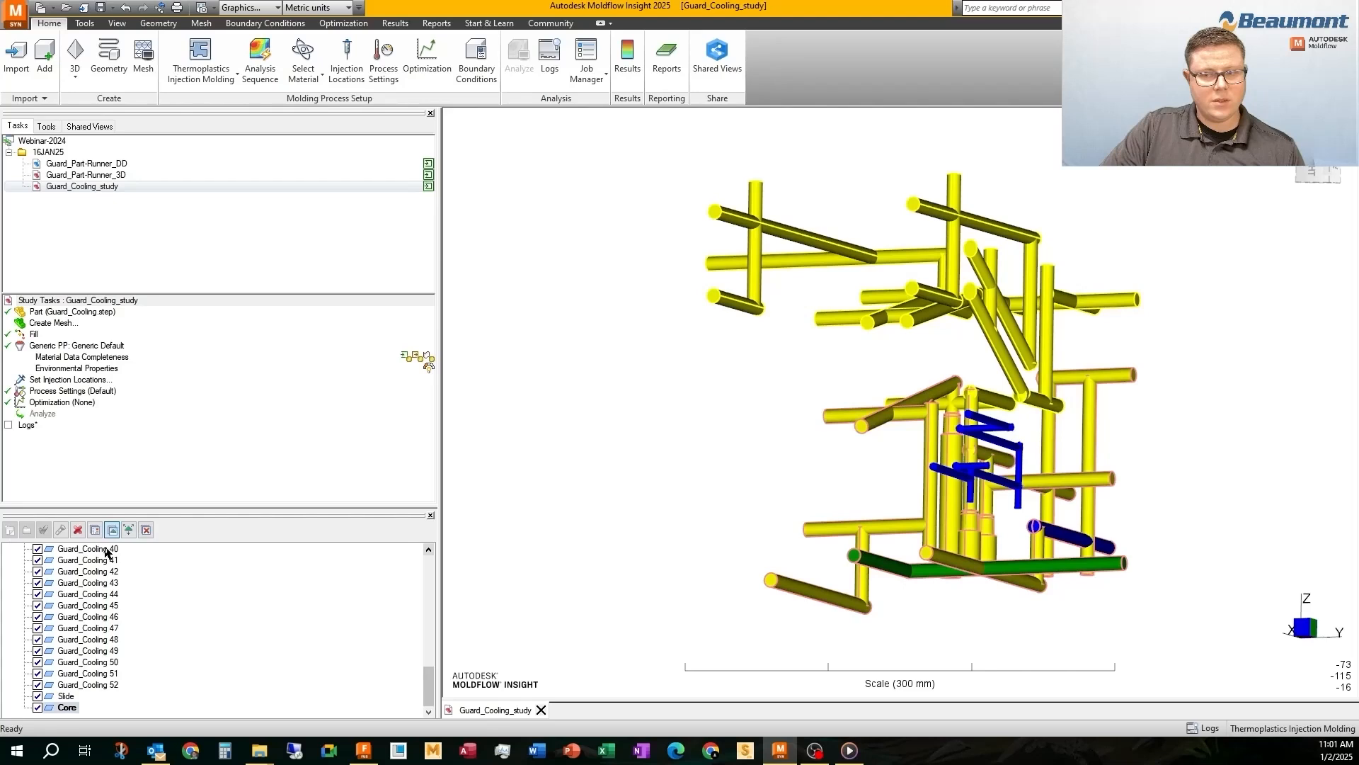
Hide the Core and Slide layers and assign the leftover lowest horizontal channel to the Core layer
{"action": "left_click", "coordinate": [37, 709]}
{"action": "middle_click_drag", "start_coordinate": [524, 591], "coordinate": [336, 598]}
{"action": "left_click", "coordinate": [37, 696]}
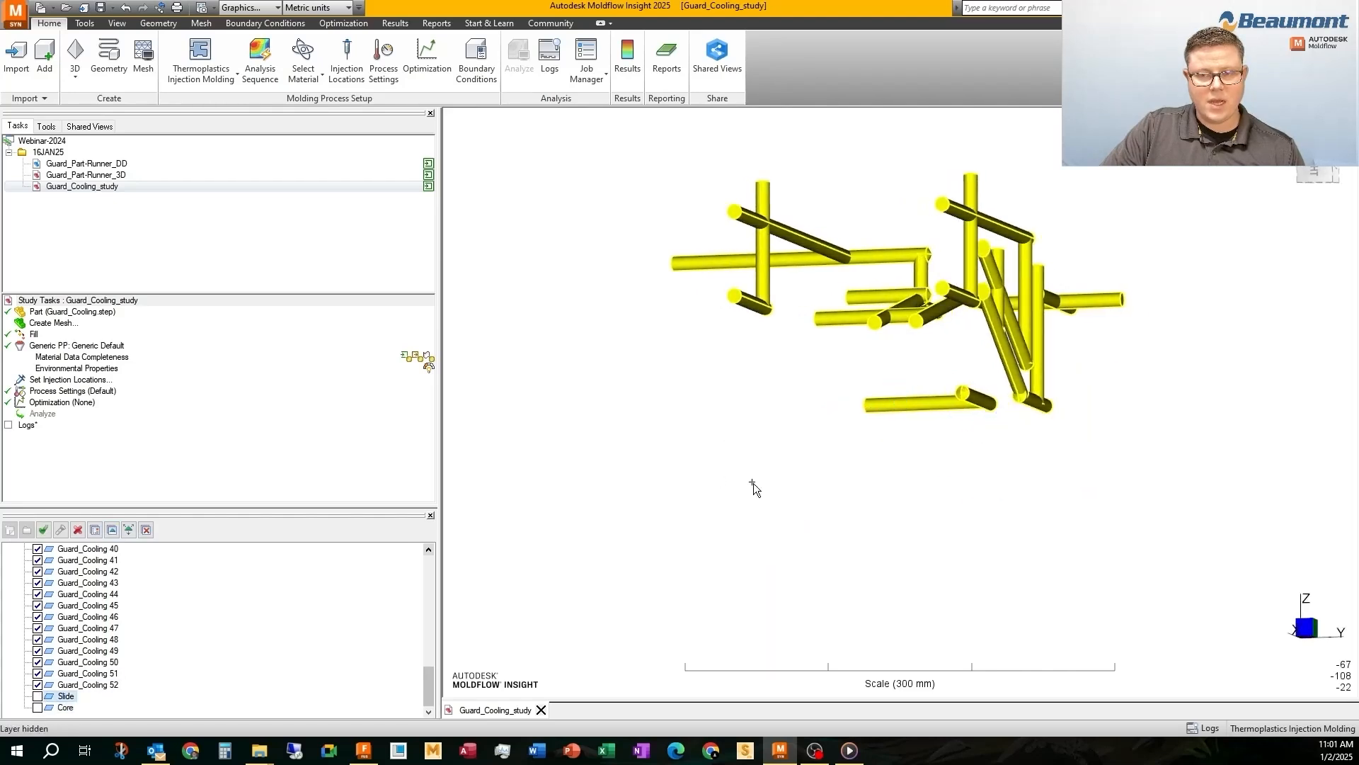
{"action": "middle_click_drag", "start_coordinate": [759, 444], "coordinate": [905, 407]}
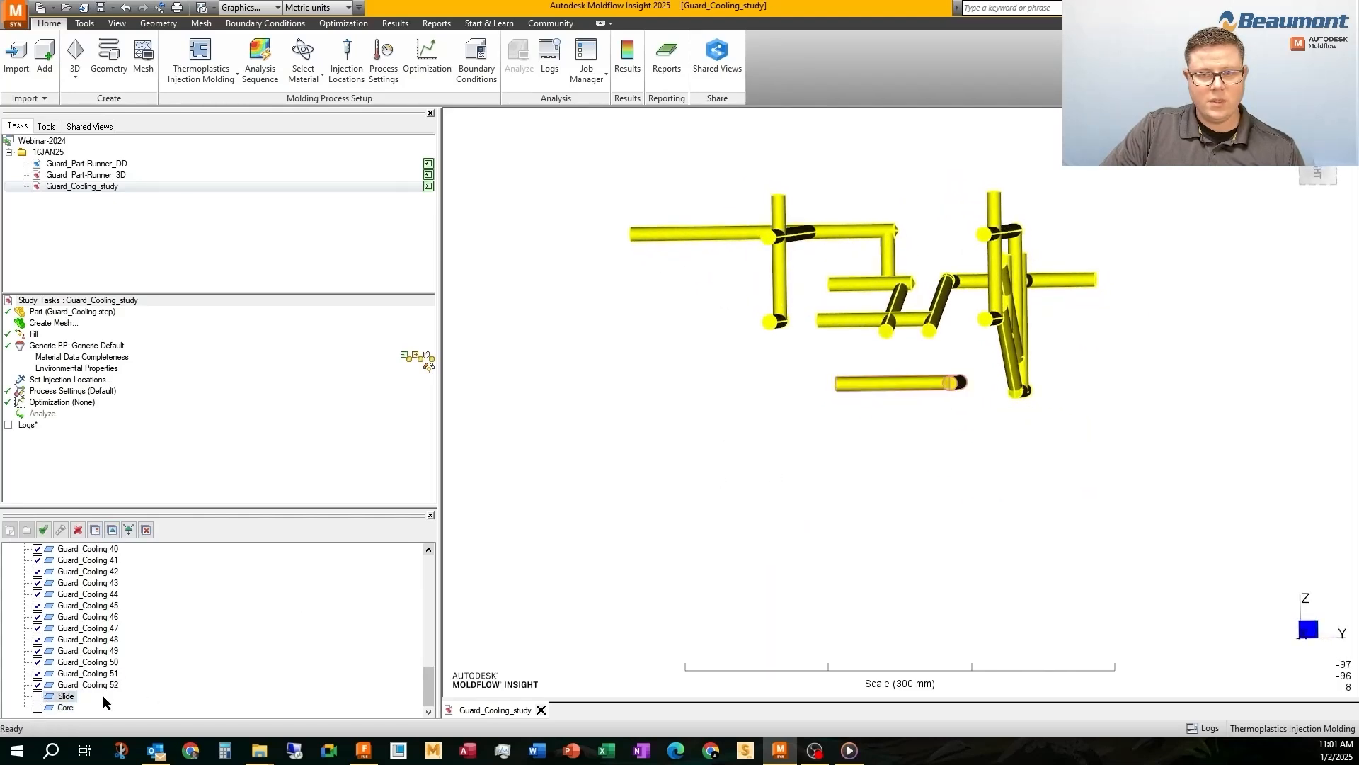
{"action": "left_click", "coordinate": [63, 707]}
{"action": "left_click", "coordinate": [112, 530]}
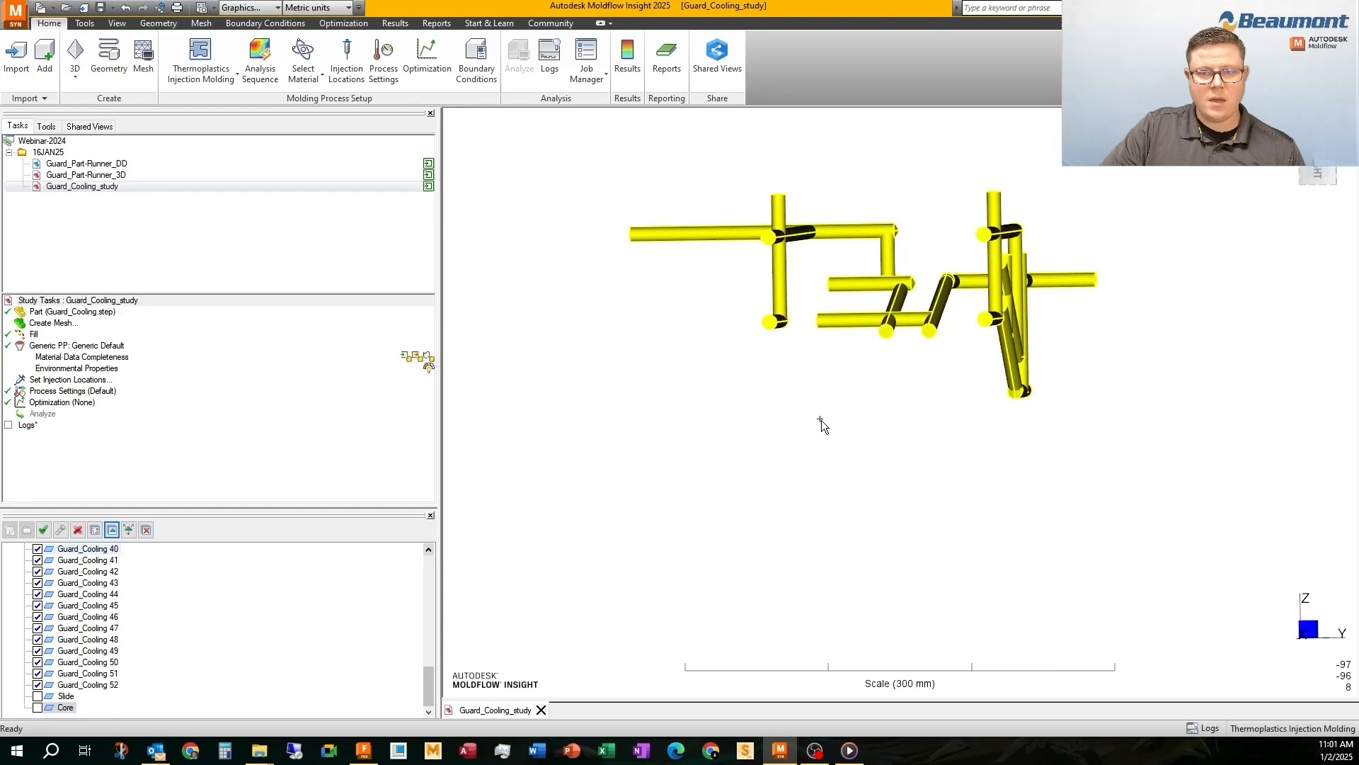
Select all remaining upper channels and assign them to a new CAD Geometry layer named Cavity
{"action": "left_click_drag", "start_coordinate": [1156, 478], "coordinate": [551, 177]}
{"action": "left_click_drag", "start_coordinate": [427, 690], "coordinate": [427, 563]}
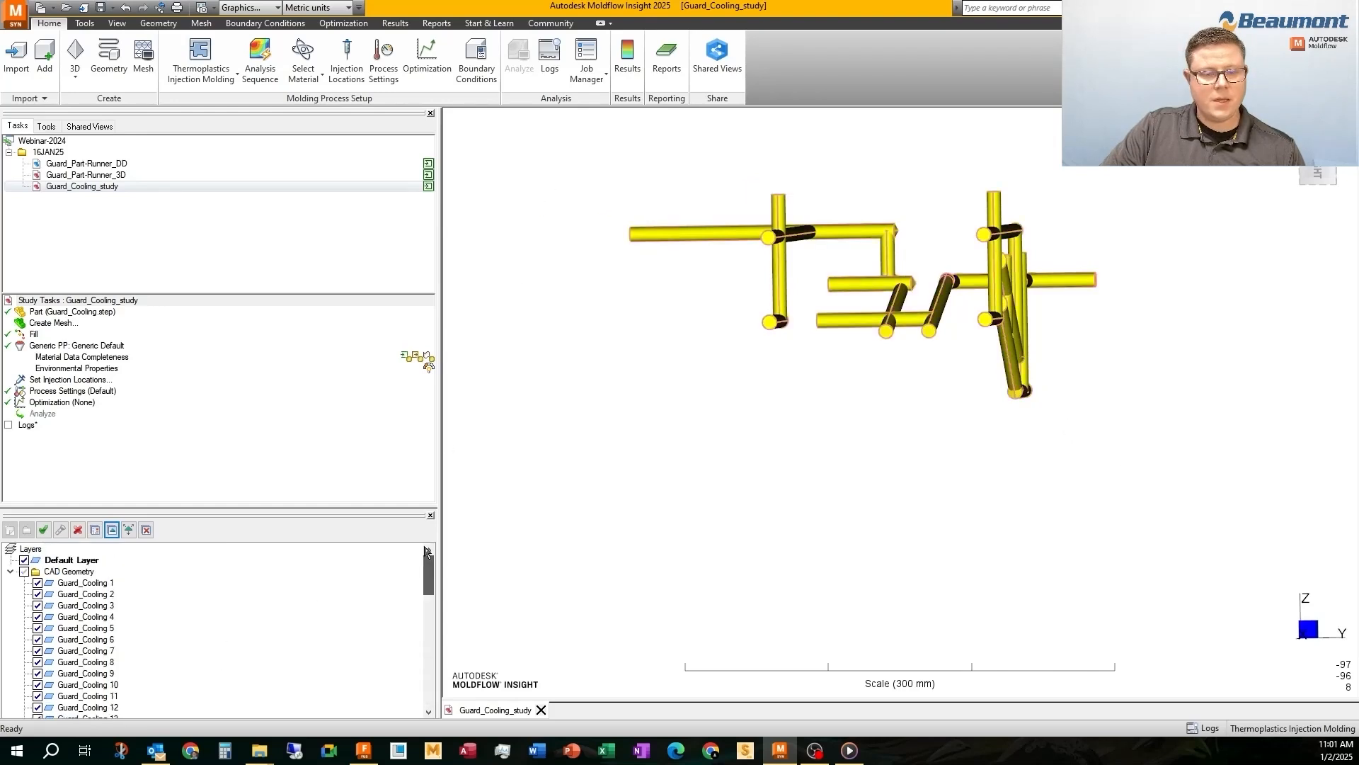
{"action": "left_click", "coordinate": [40, 572]}
{"action": "left_click", "coordinate": [9, 531]}
{"action": "type", "text": "C"}
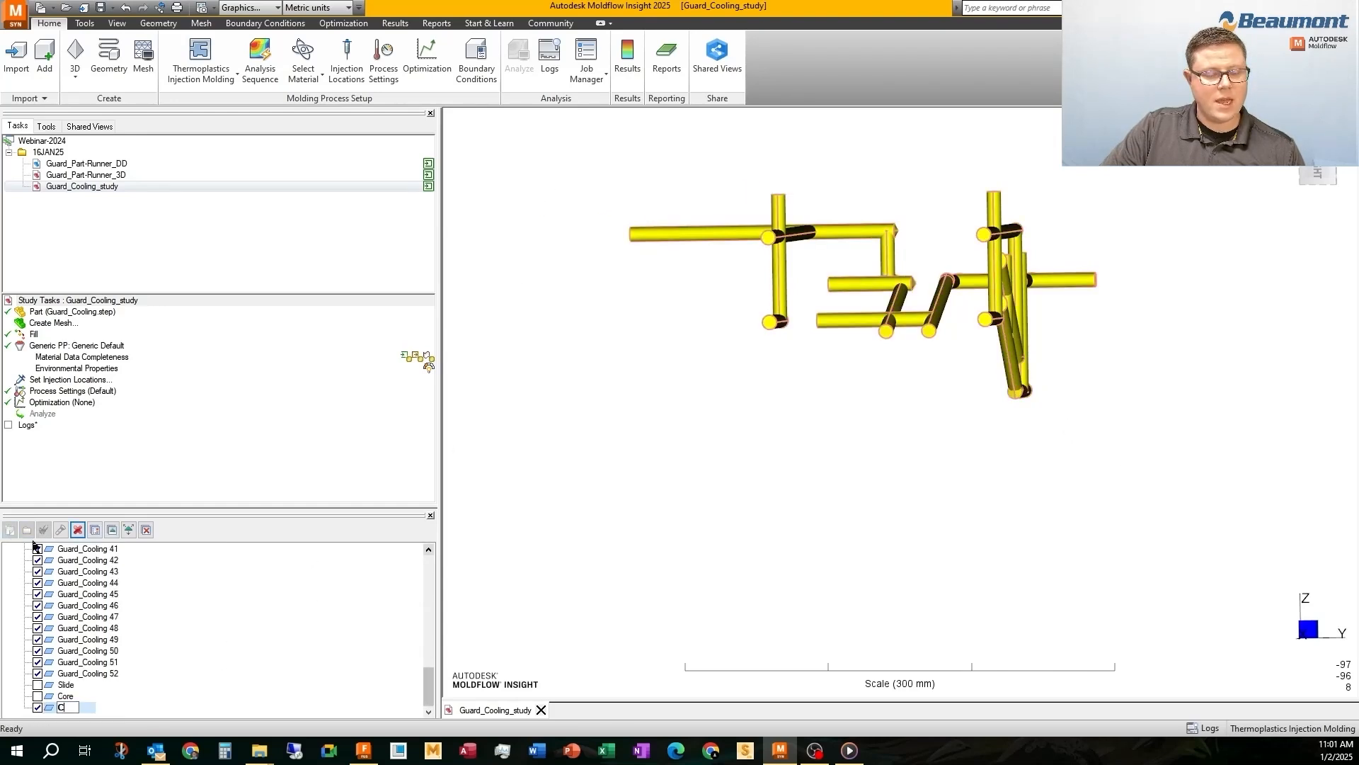
{"action": "type", "text": "avity"}
{"action": "key", "text": "Return"}
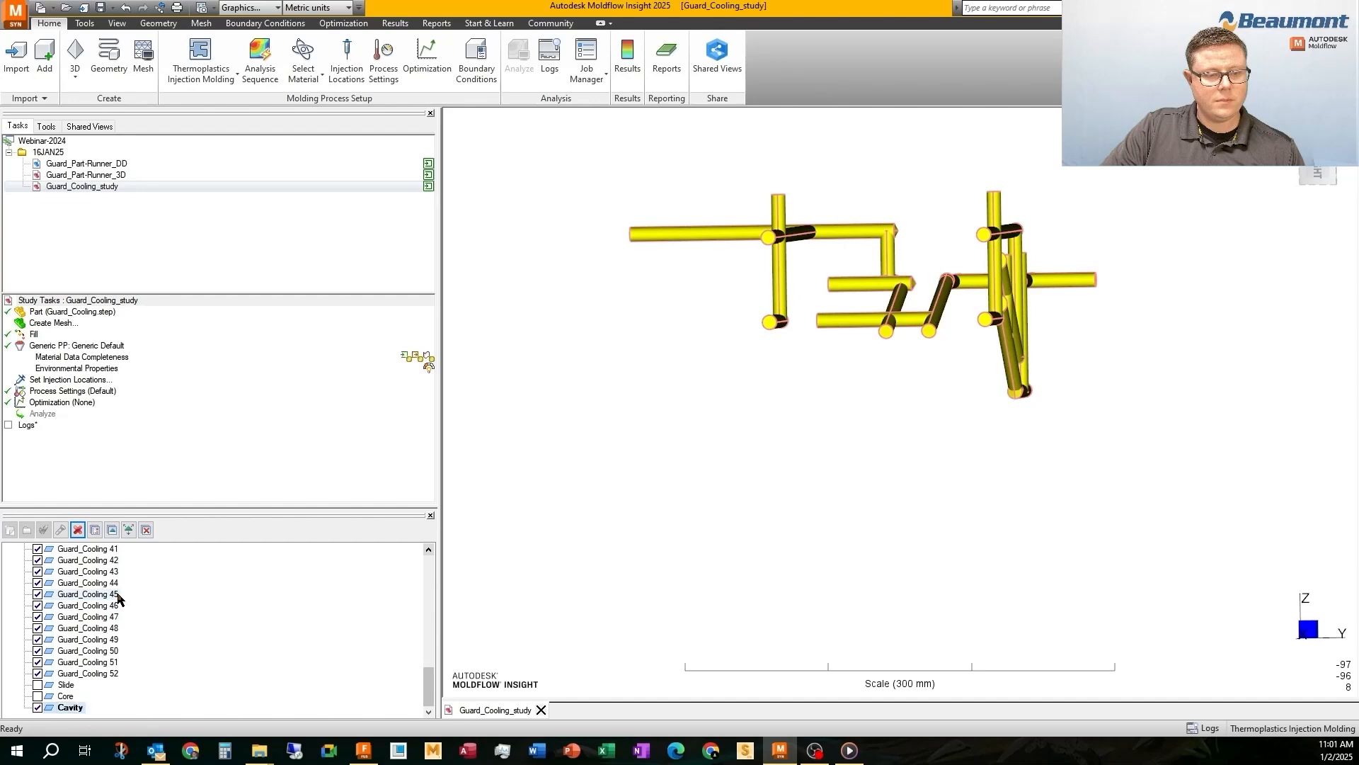
{"action": "left_click", "coordinate": [112, 530]}
Remove the empty layers and show the Core and Slide layers together with Cavity
{"action": "left_click", "coordinate": [145, 530]}
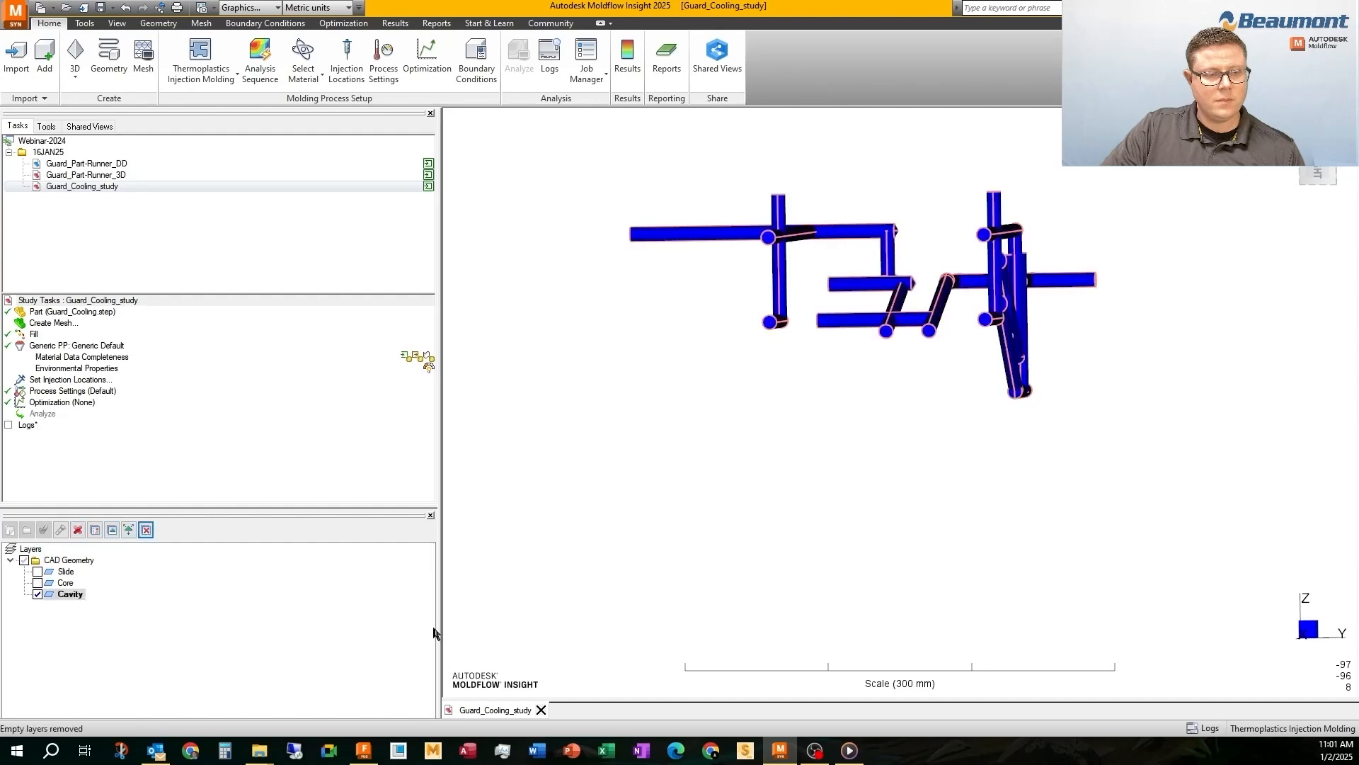
{"action": "left_click", "coordinate": [38, 583]}
{"action": "left_click", "coordinate": [37, 571]}
{"action": "middle_click_drag", "start_coordinate": [878, 348], "coordinate": [724, 388]}
{"action": "left_click", "coordinate": [473, 409]}
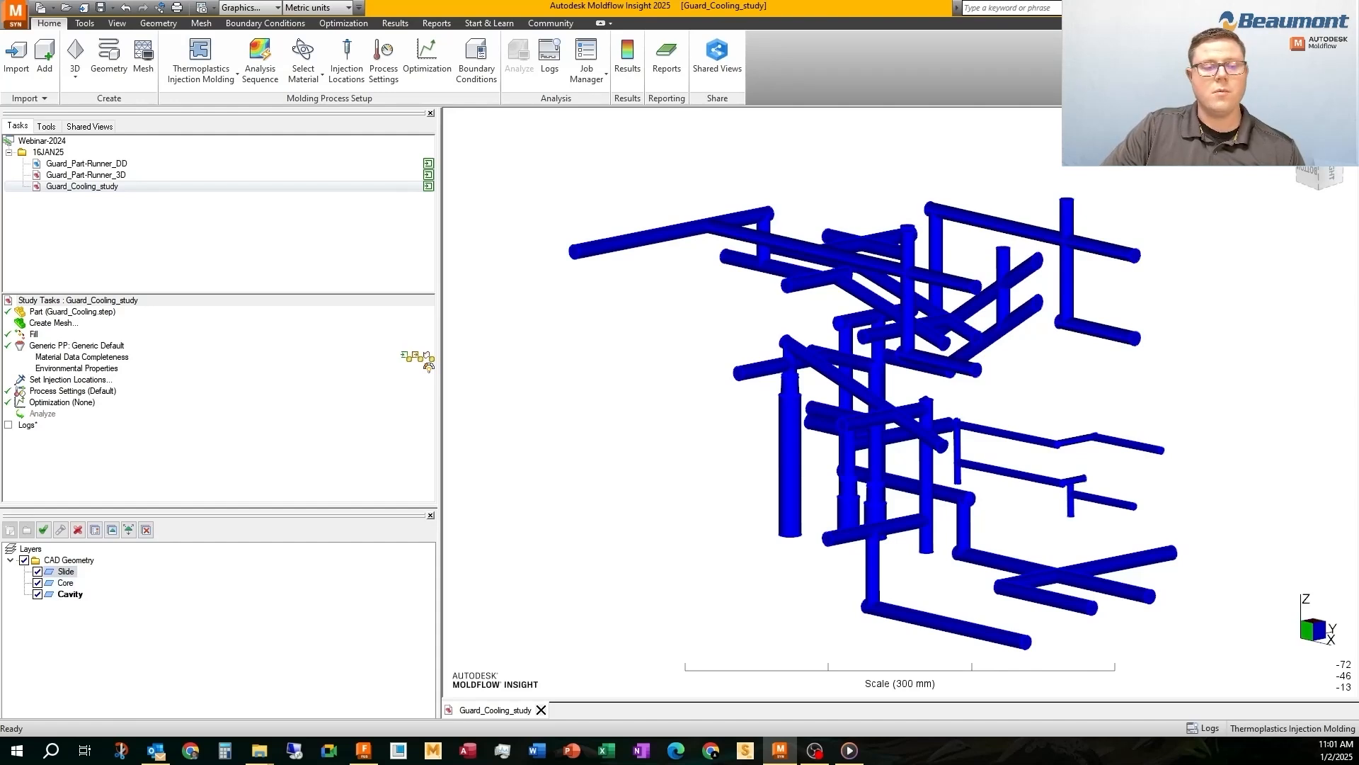
Change the property type of all cooling channel bodies to Channel (3D)
{"action": "left_click_drag", "start_coordinate": [523, 146], "coordinate": [1242, 675]}
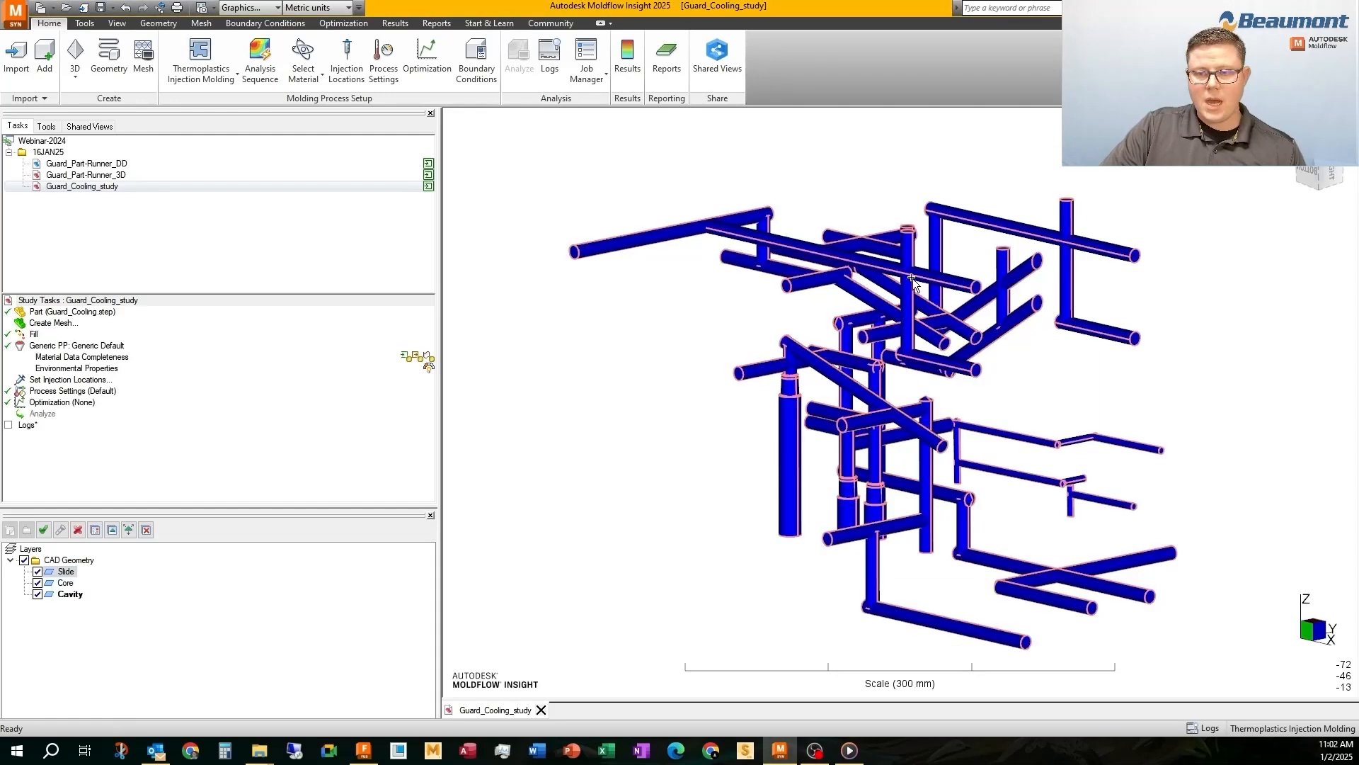
{"action": "right_click", "coordinate": [795, 144]}
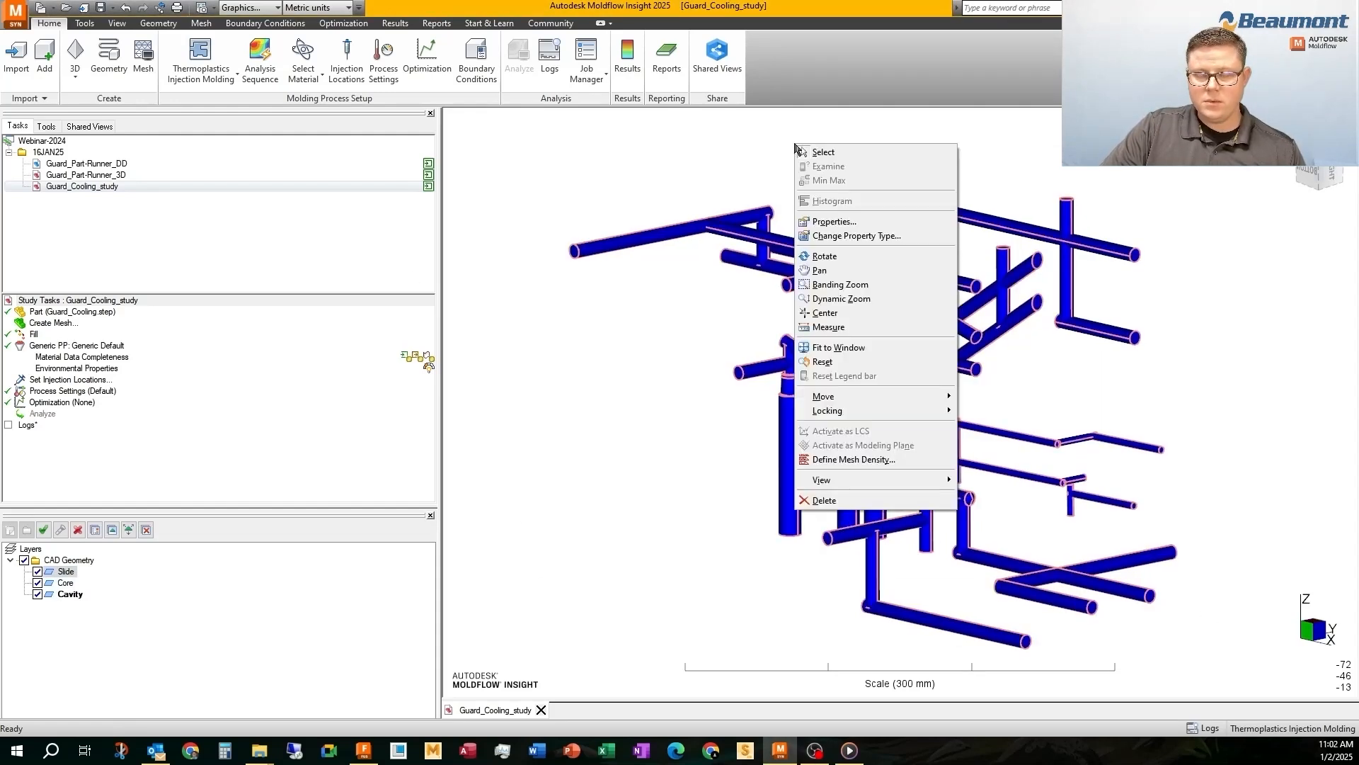
{"action": "left_click", "coordinate": [807, 236]}
{"action": "left_click", "coordinate": [575, 370]}
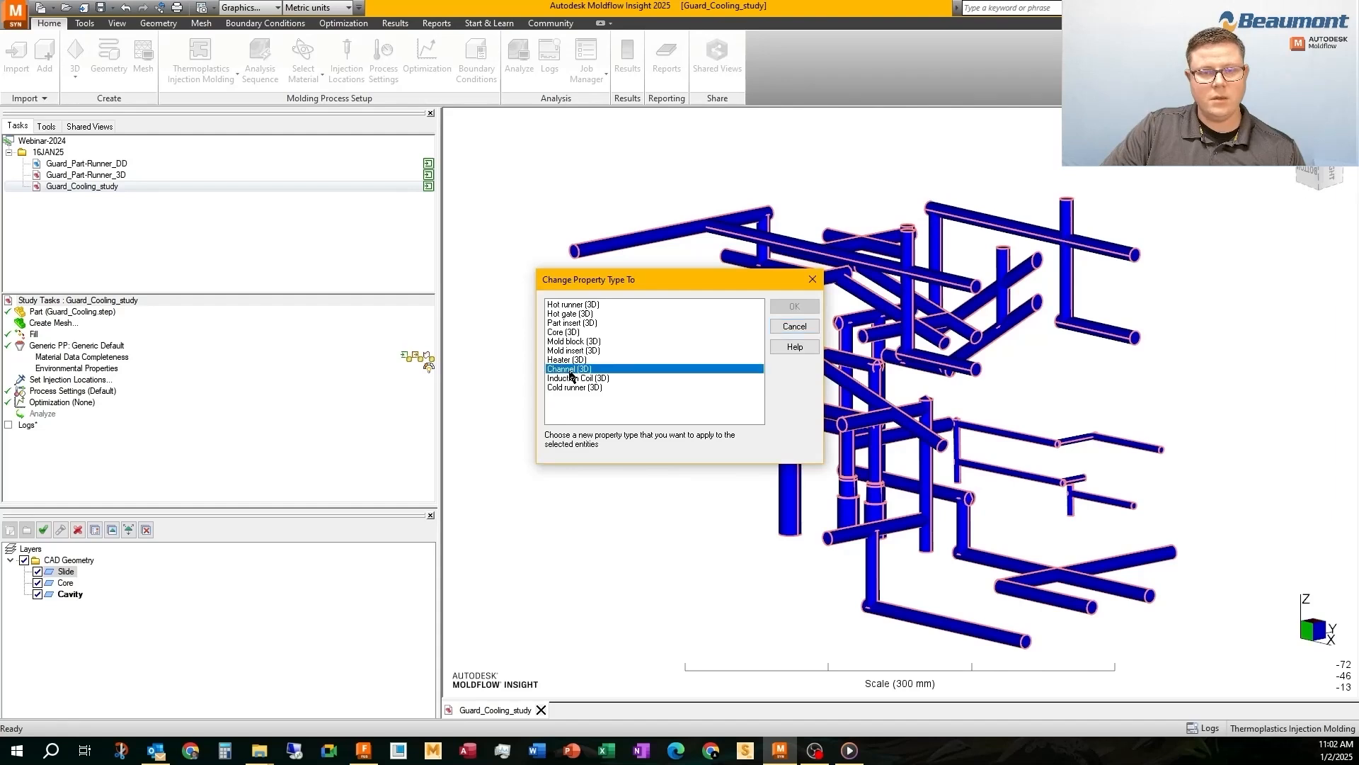
{"action": "left_click", "coordinate": [793, 306]}
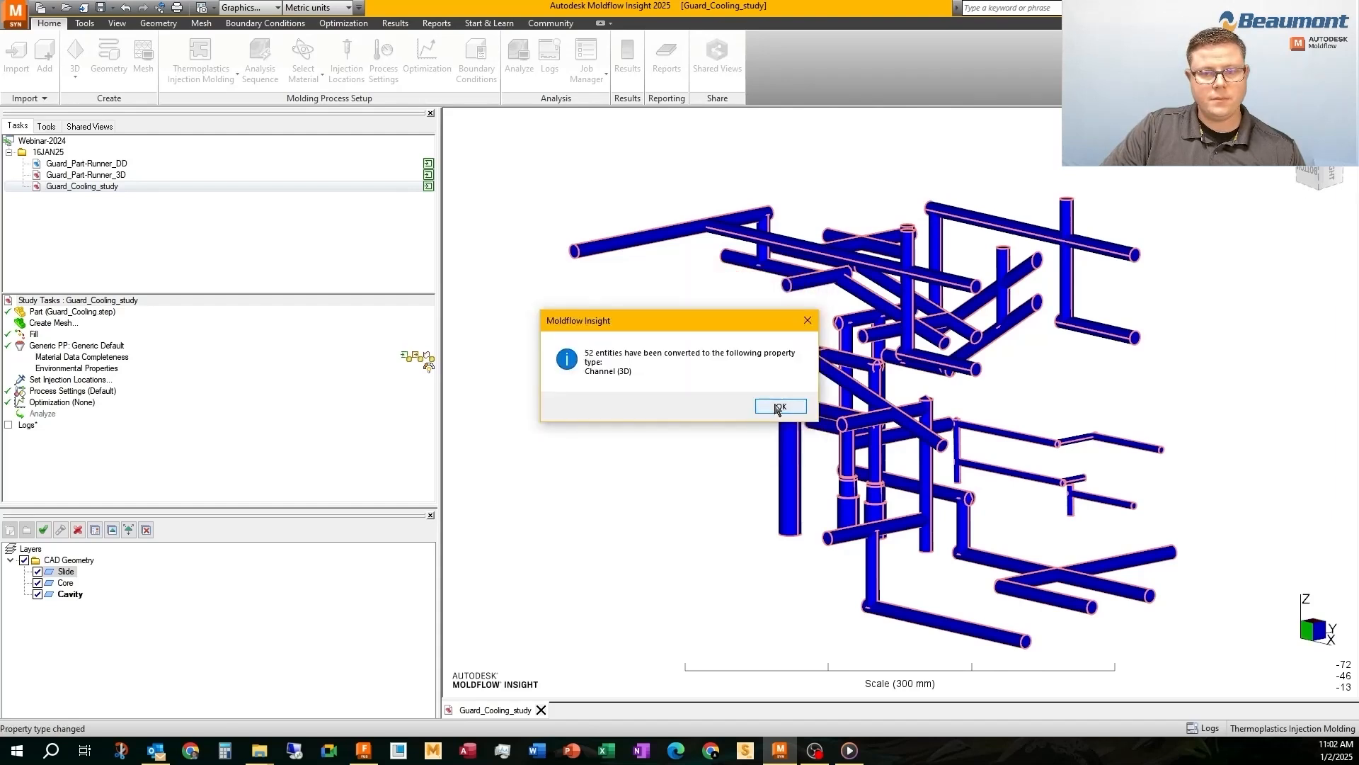
{"action": "left_click", "coordinate": [781, 406]}
Hide the Core and Cavity layers and generate center lines for the Slide channels with the Center Line tool
{"action": "left_click", "coordinate": [38, 583]}
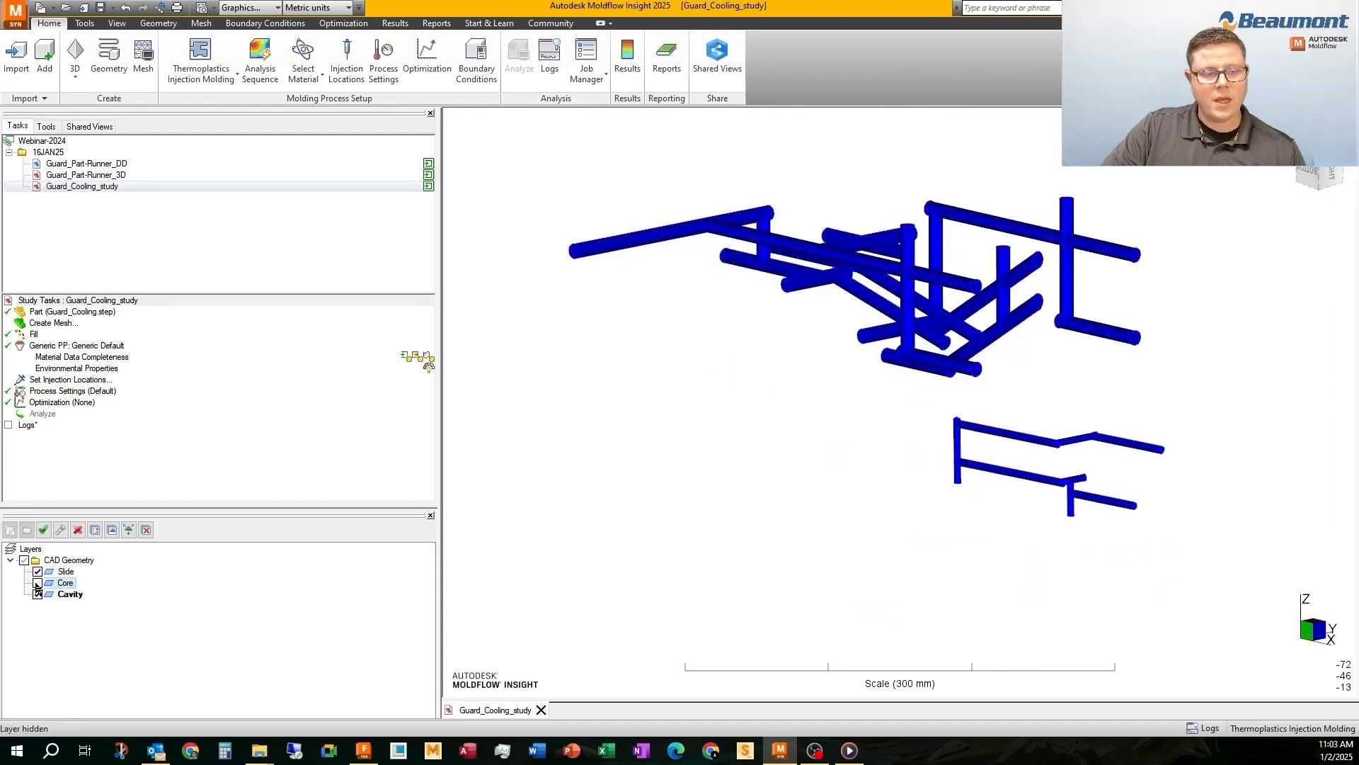
{"action": "left_click", "coordinate": [38, 594]}
{"action": "left_click", "coordinate": [158, 24]}
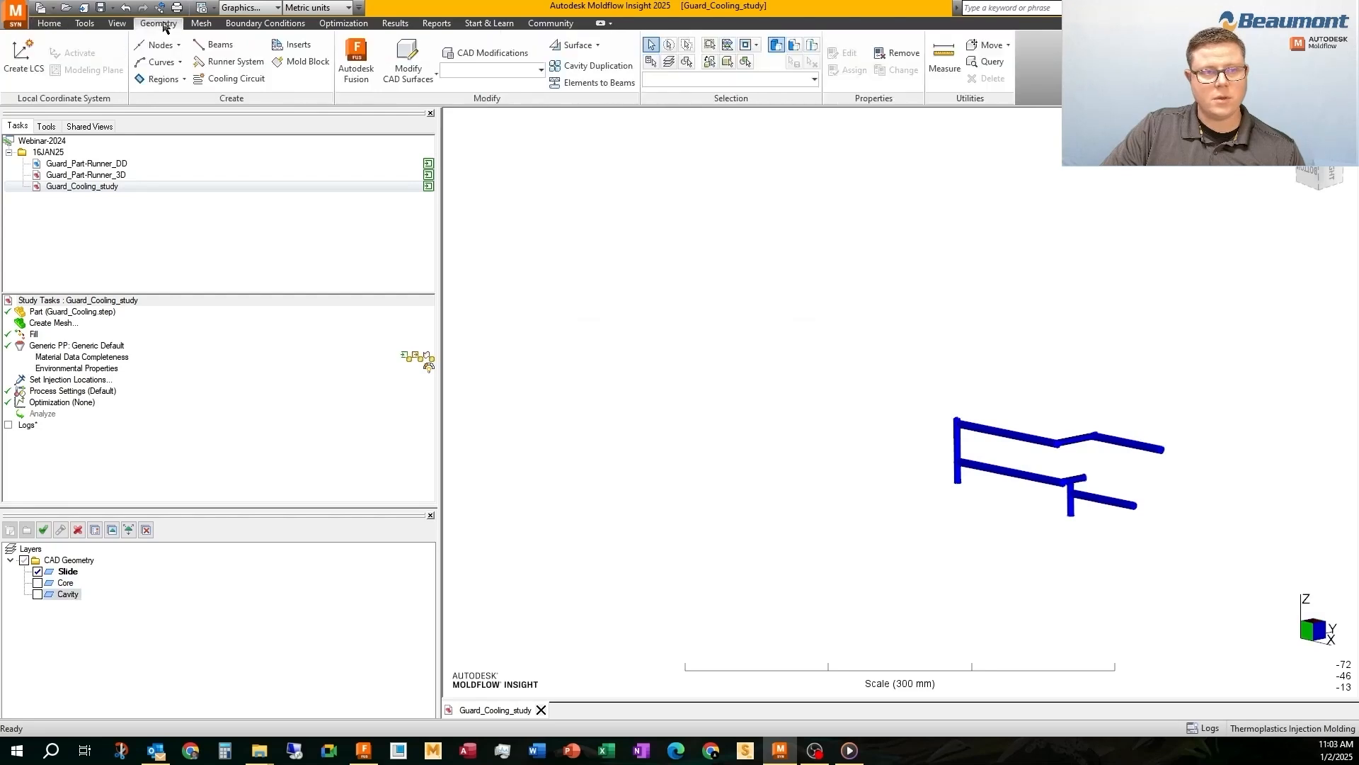
{"action": "left_click", "coordinate": [157, 62]}
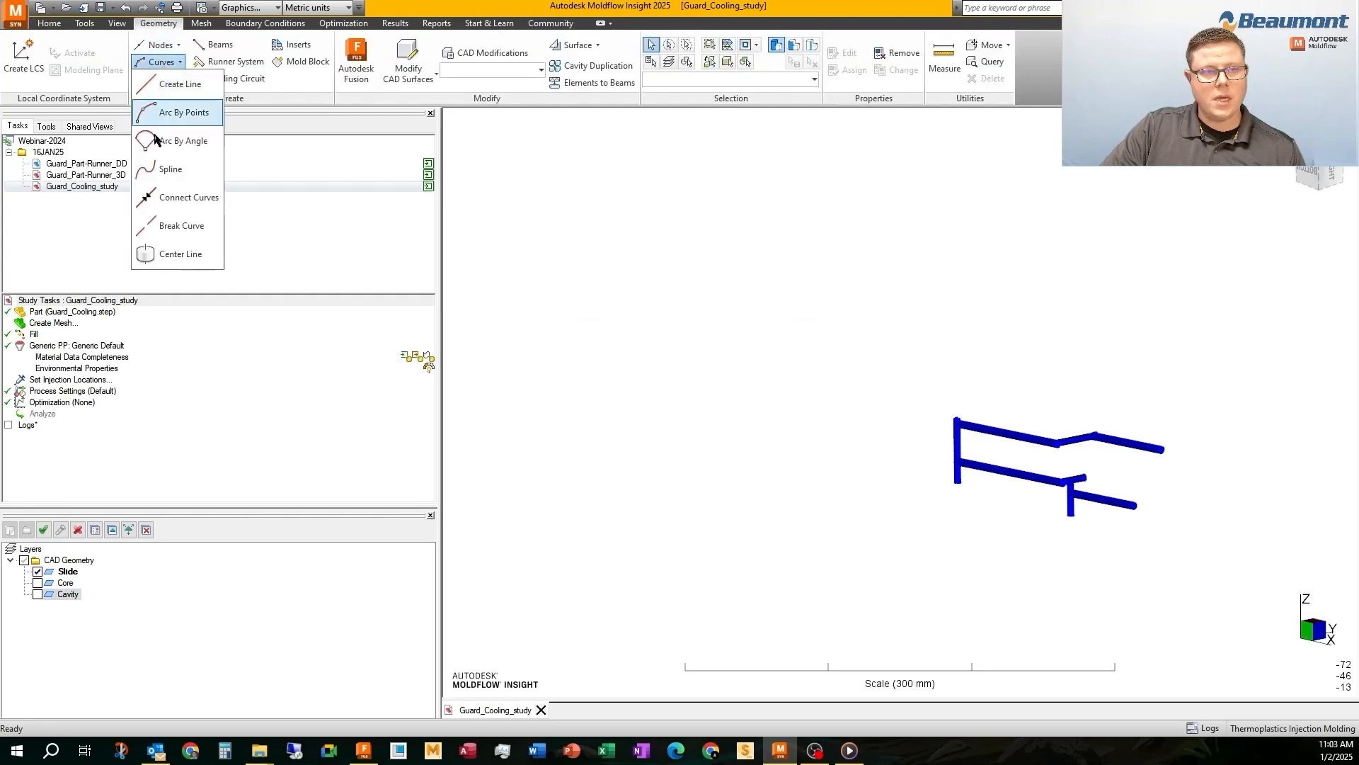
{"action": "left_click", "coordinate": [170, 253]}
{"action": "left_click", "coordinate": [43, 171]}
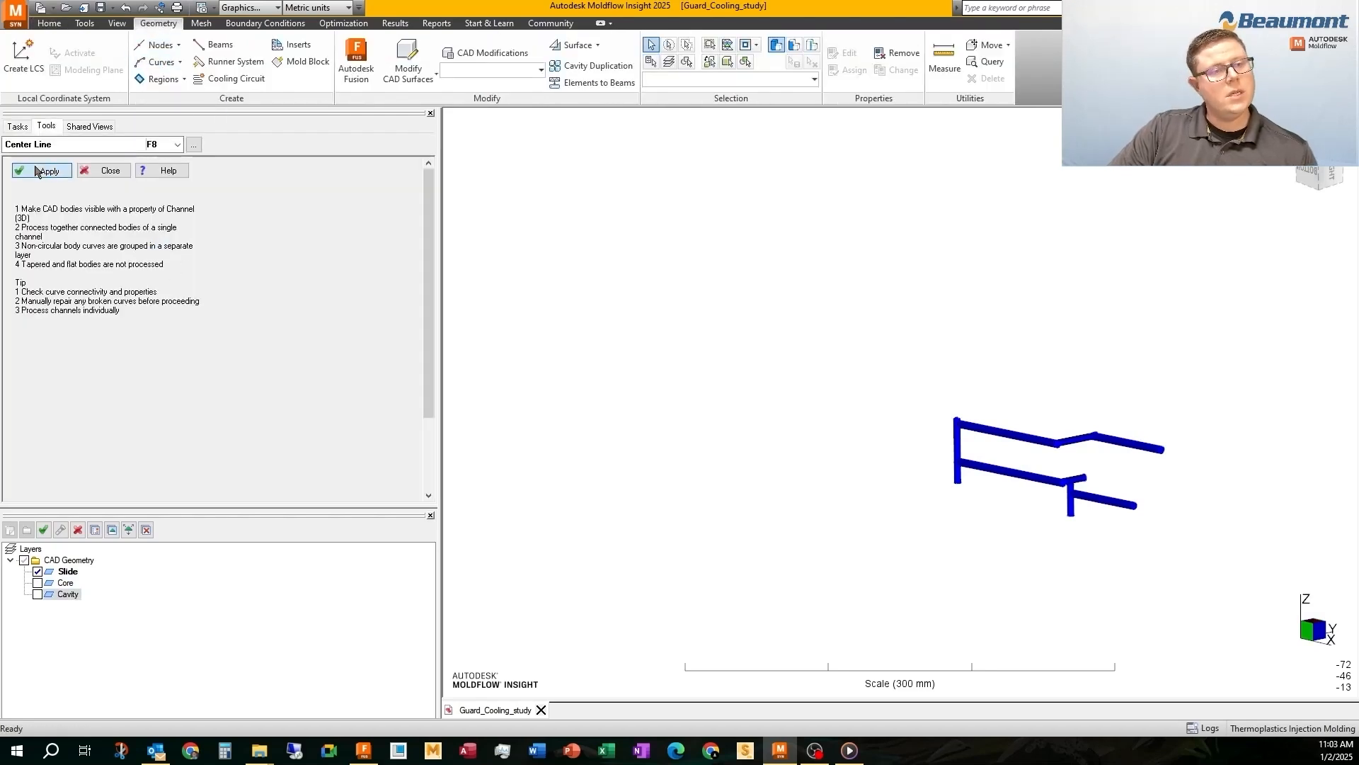
Hide the Slide CAD layer so that only its generated center-line curves are displayed, and return to the study tasks
{"action": "left_click", "coordinate": [38, 572]}
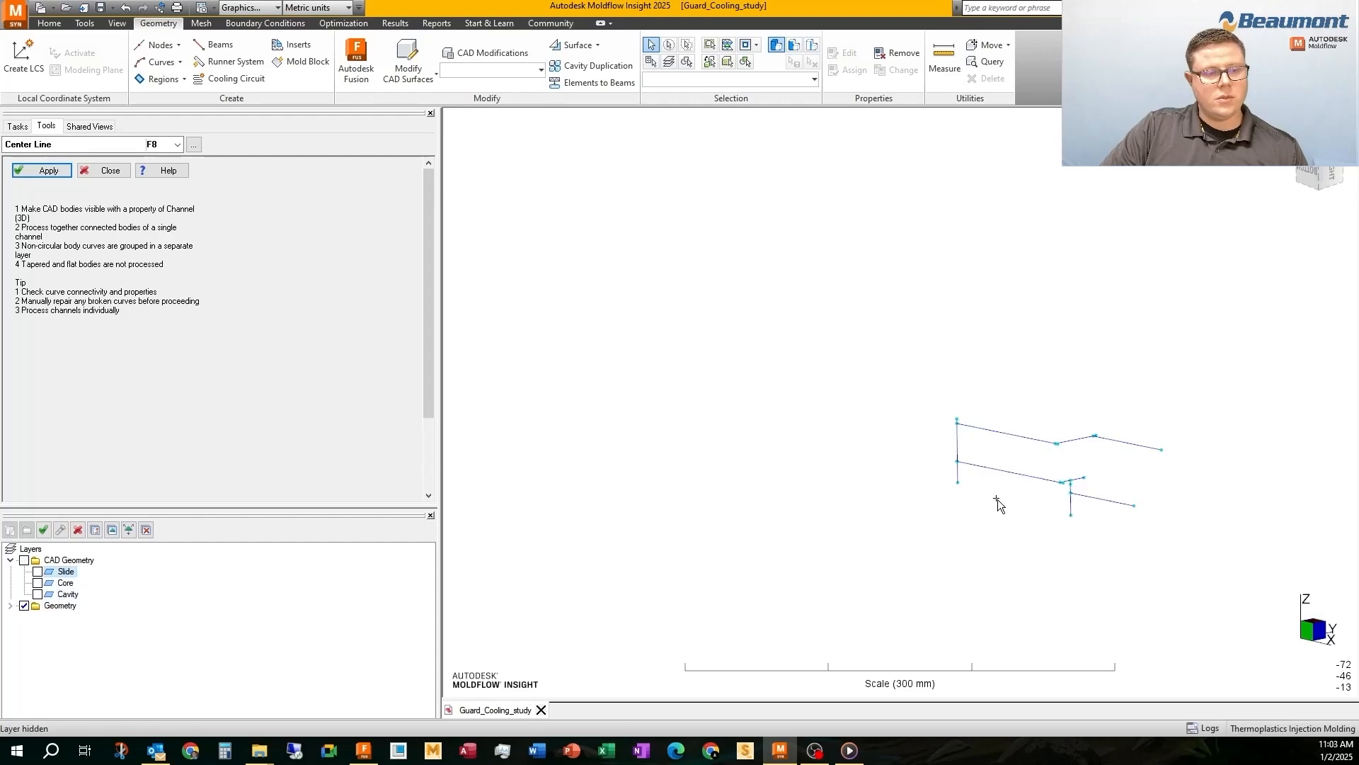
{"action": "scroll", "coordinate": [899, 594], "scroll_direction": "up", "scroll_amount": 4}
{"action": "left_click", "coordinate": [22, 128]}
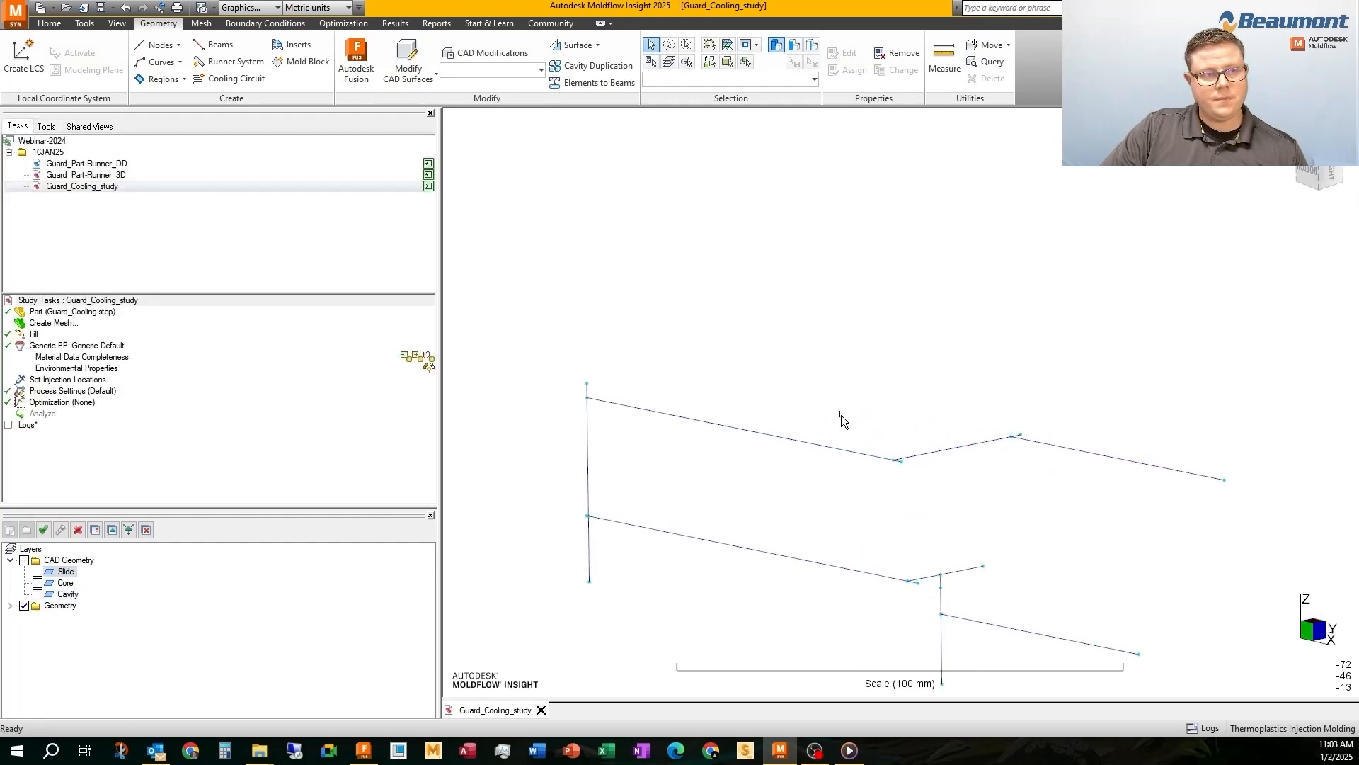
Rename the property shared by the slide center-line curves to Channel 5
{"action": "middle_click_drag", "start_coordinate": [841, 415], "coordinate": [813, 257]}
{"action": "right_click", "coordinate": [1051, 295]}
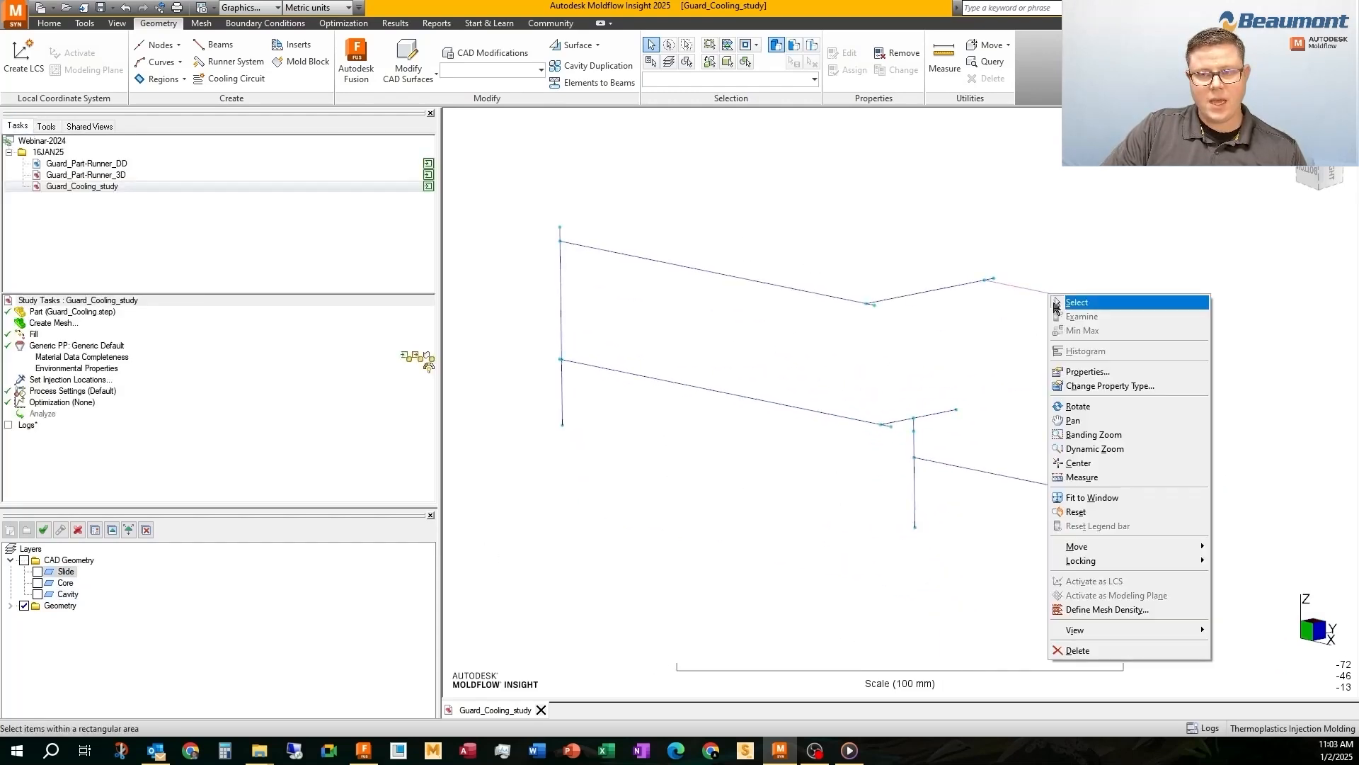
{"action": "left_click", "coordinate": [1088, 371]}
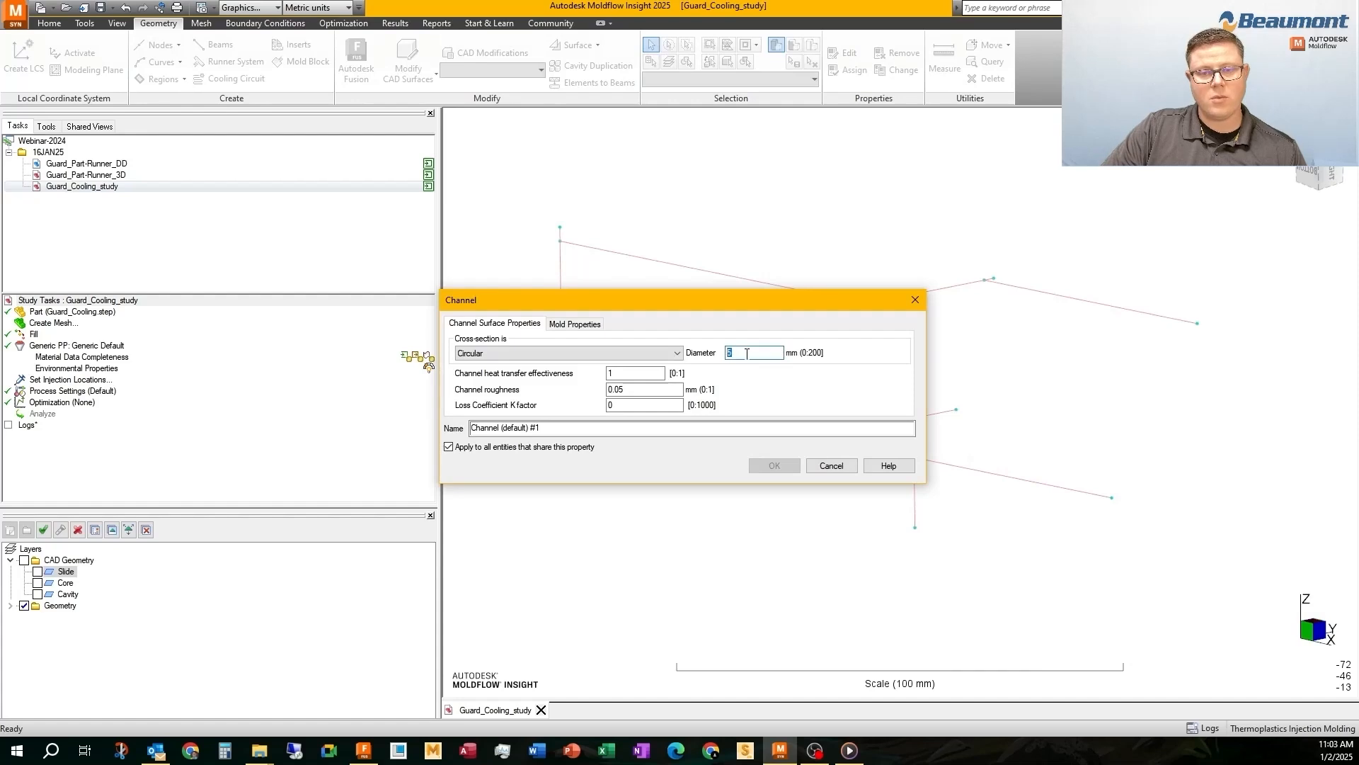
{"action": "left_click", "coordinate": [714, 428]}
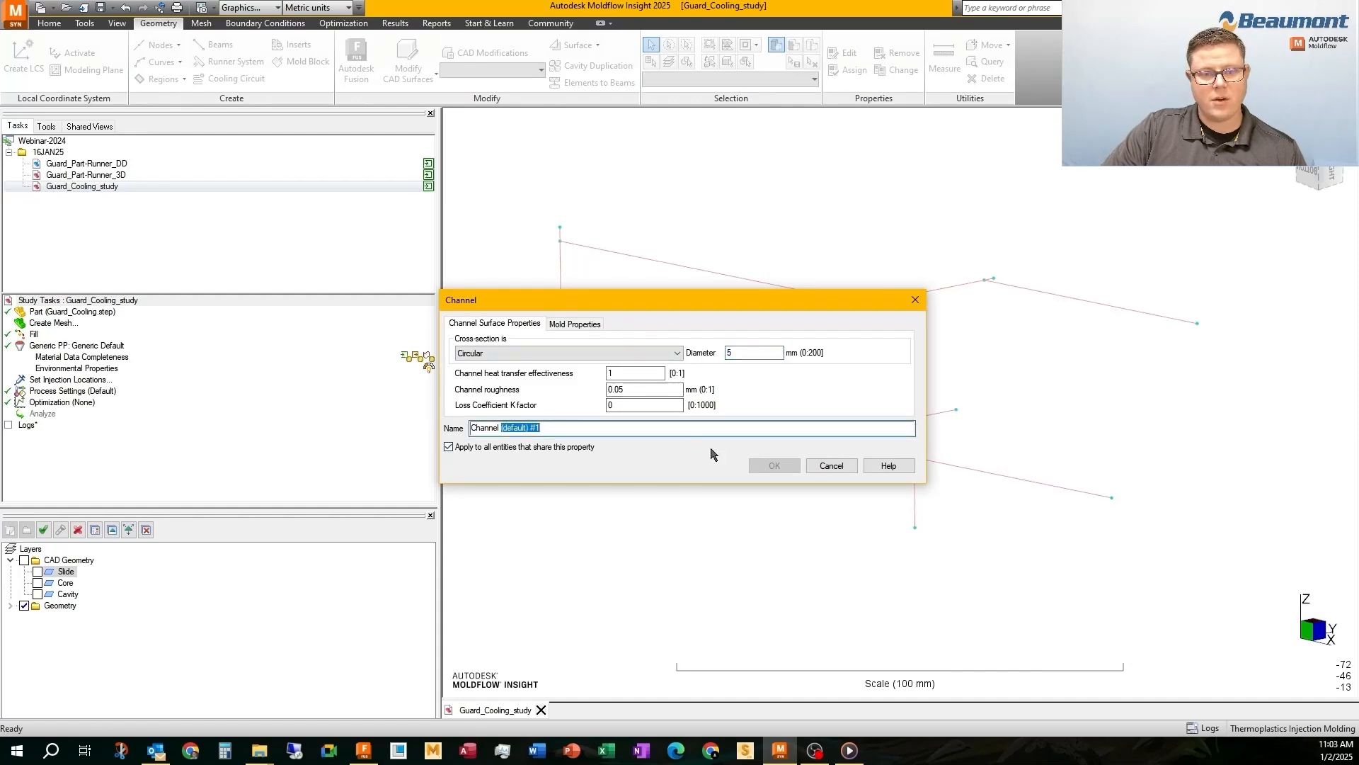
{"action": "type", "text": "Channel 5"}
{"action": "left_click", "coordinate": [774, 465]}
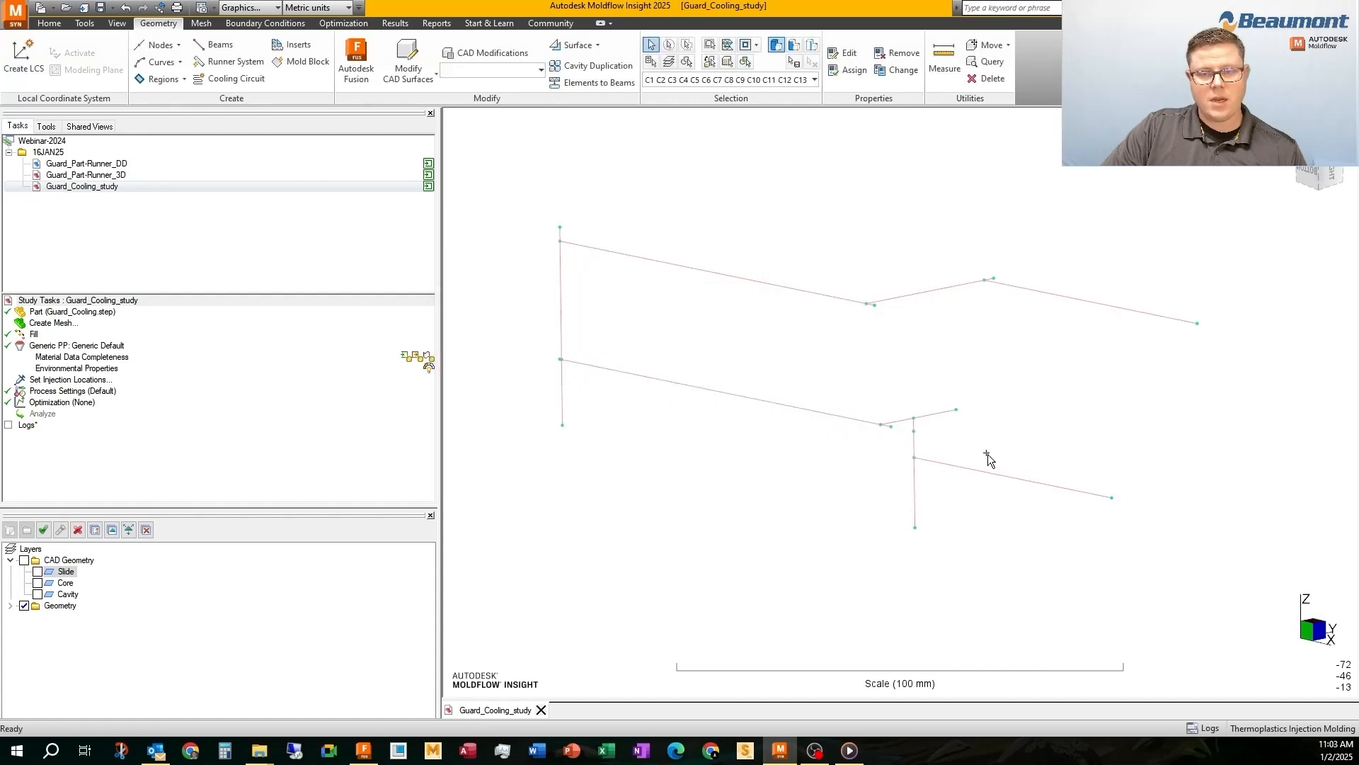
Select the curves forming the slide's main flow path, invert the selection, and delete the excess curve ends and nodes
{"action": "left_click", "coordinate": [939, 468]}
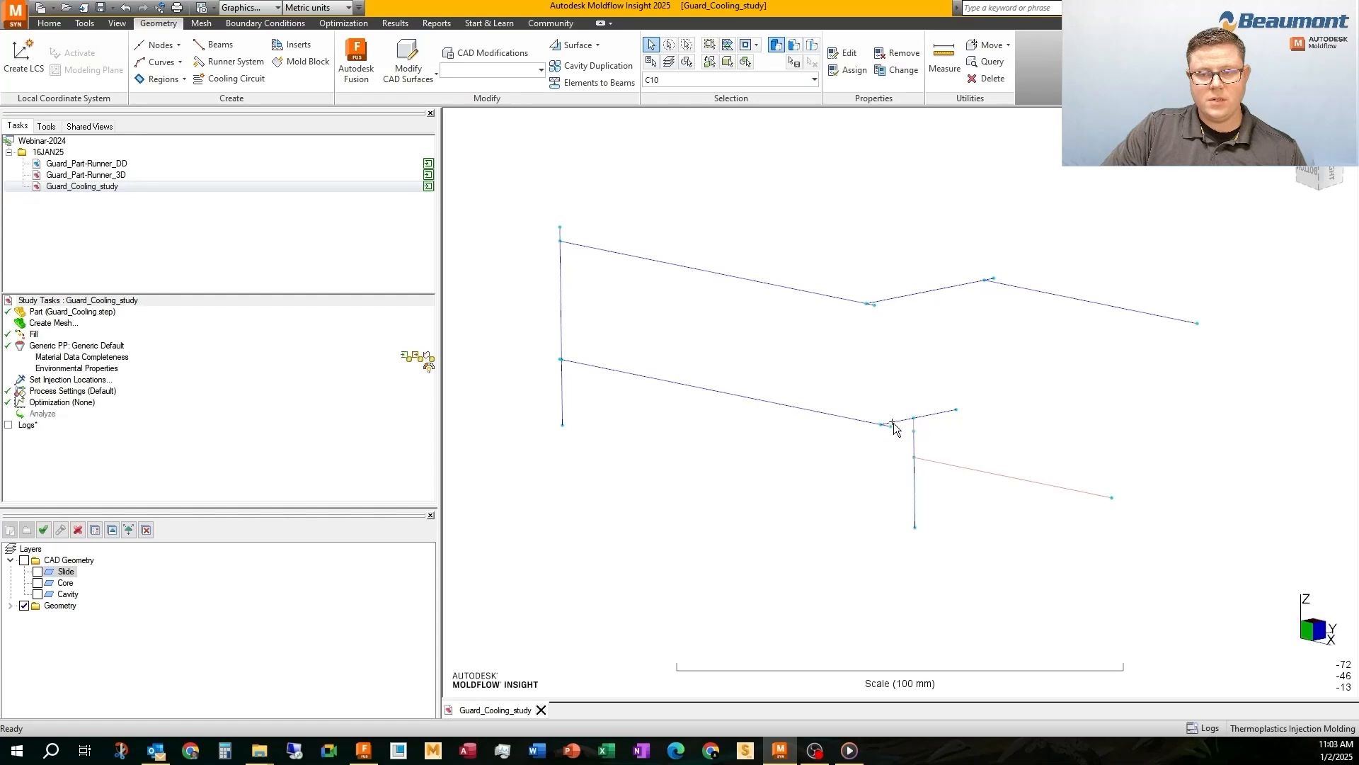
{"action": "left_click", "coordinate": [914, 445], "text": "ctrl"}
{"action": "left_click", "coordinate": [899, 421], "text": "ctrl"}
{"action": "left_click", "coordinate": [859, 420], "text": "ctrl"}
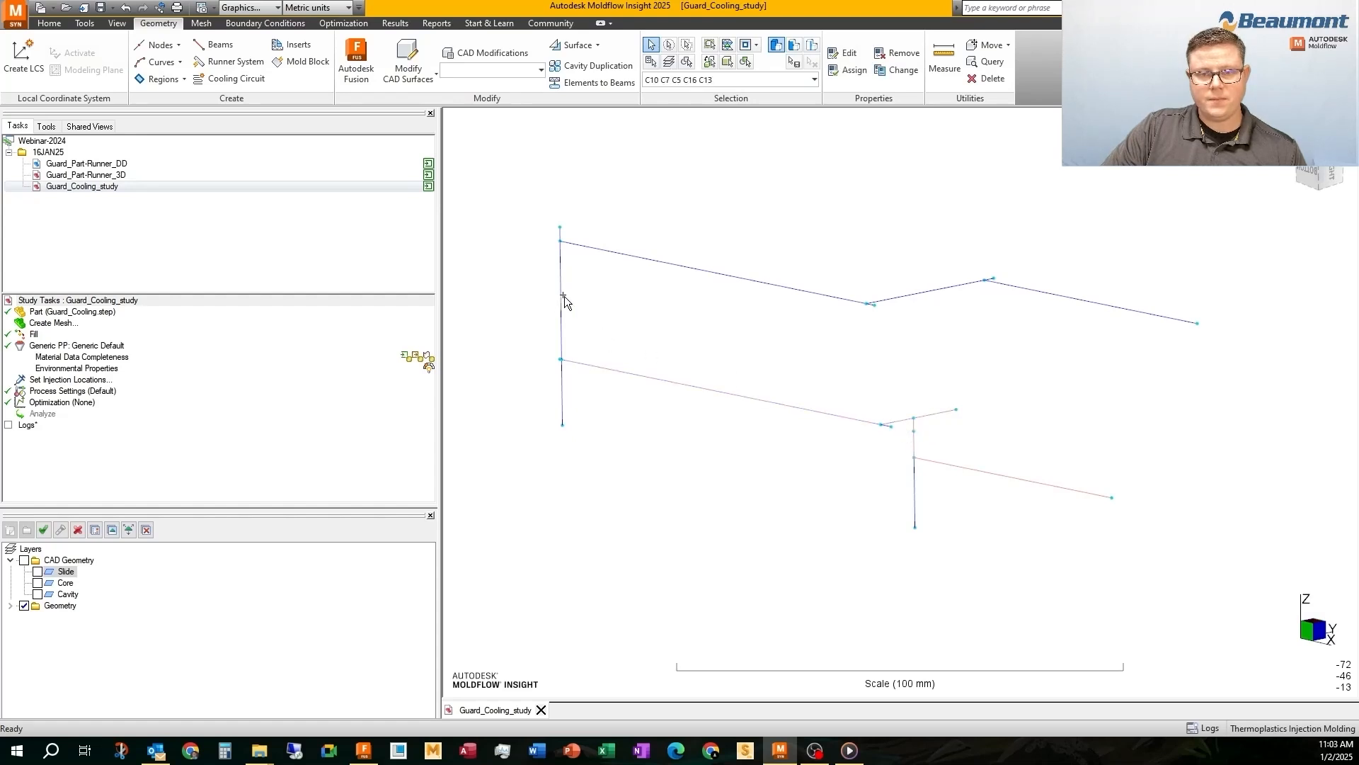
{"action": "left_click", "coordinate": [1004, 291], "text": "ctrl"}
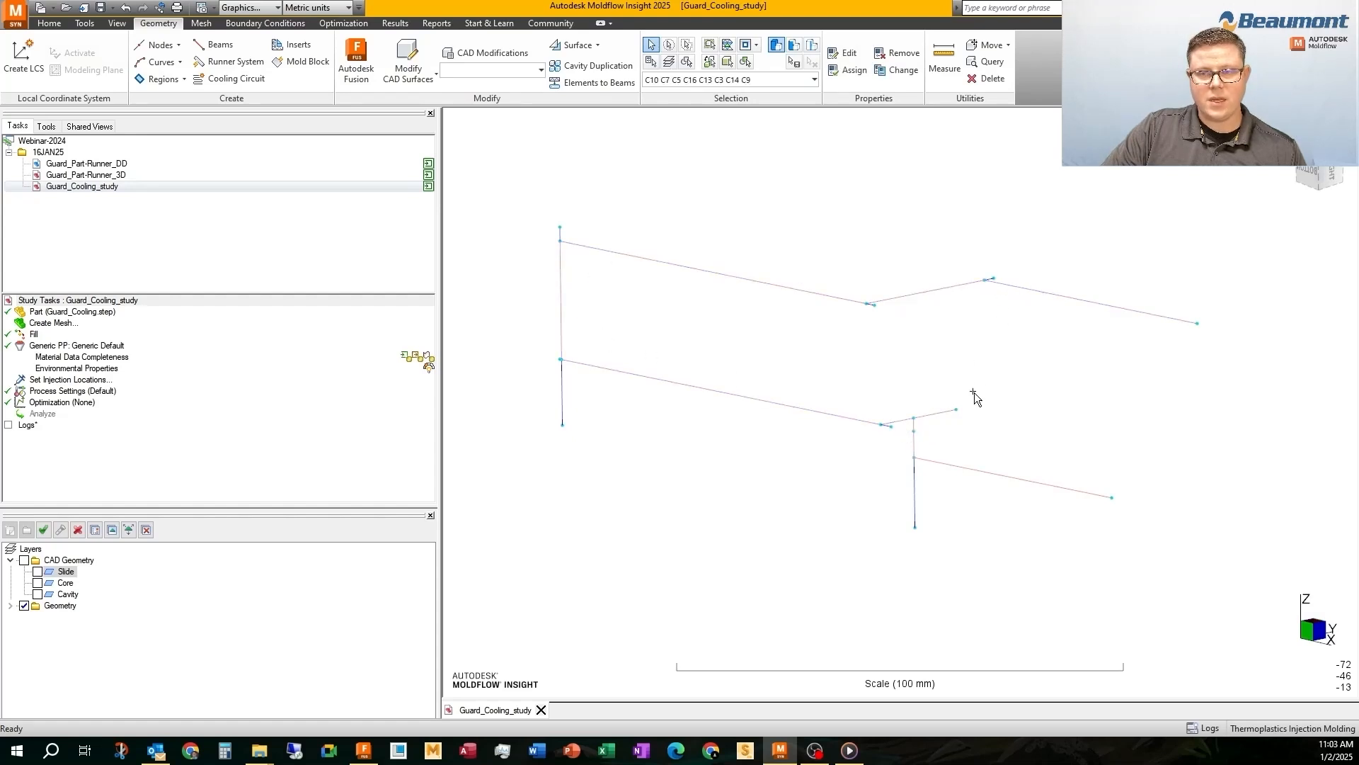
{"action": "left_click", "coordinate": [745, 63]}
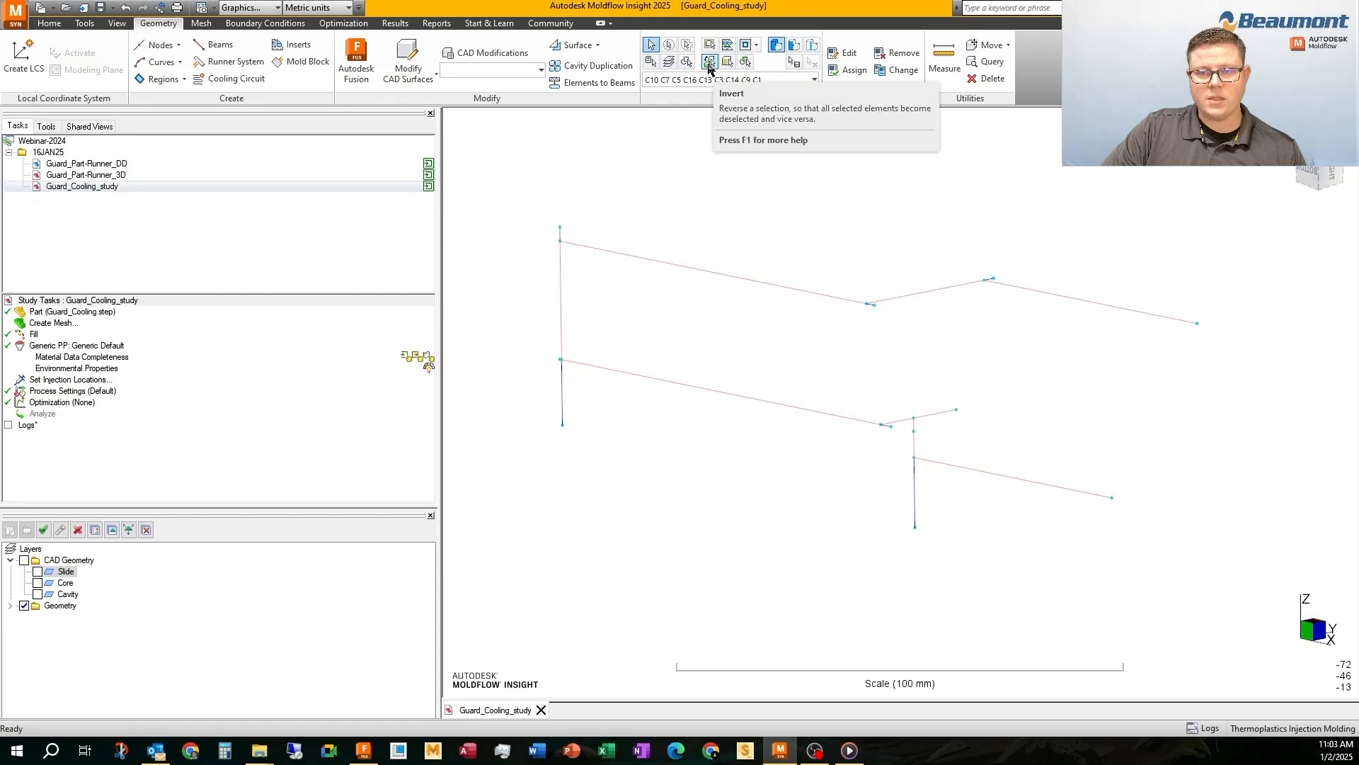
{"action": "left_click", "coordinate": [710, 63]}
{"action": "middle_click_drag", "start_coordinate": [752, 252], "coordinate": [747, 262]}
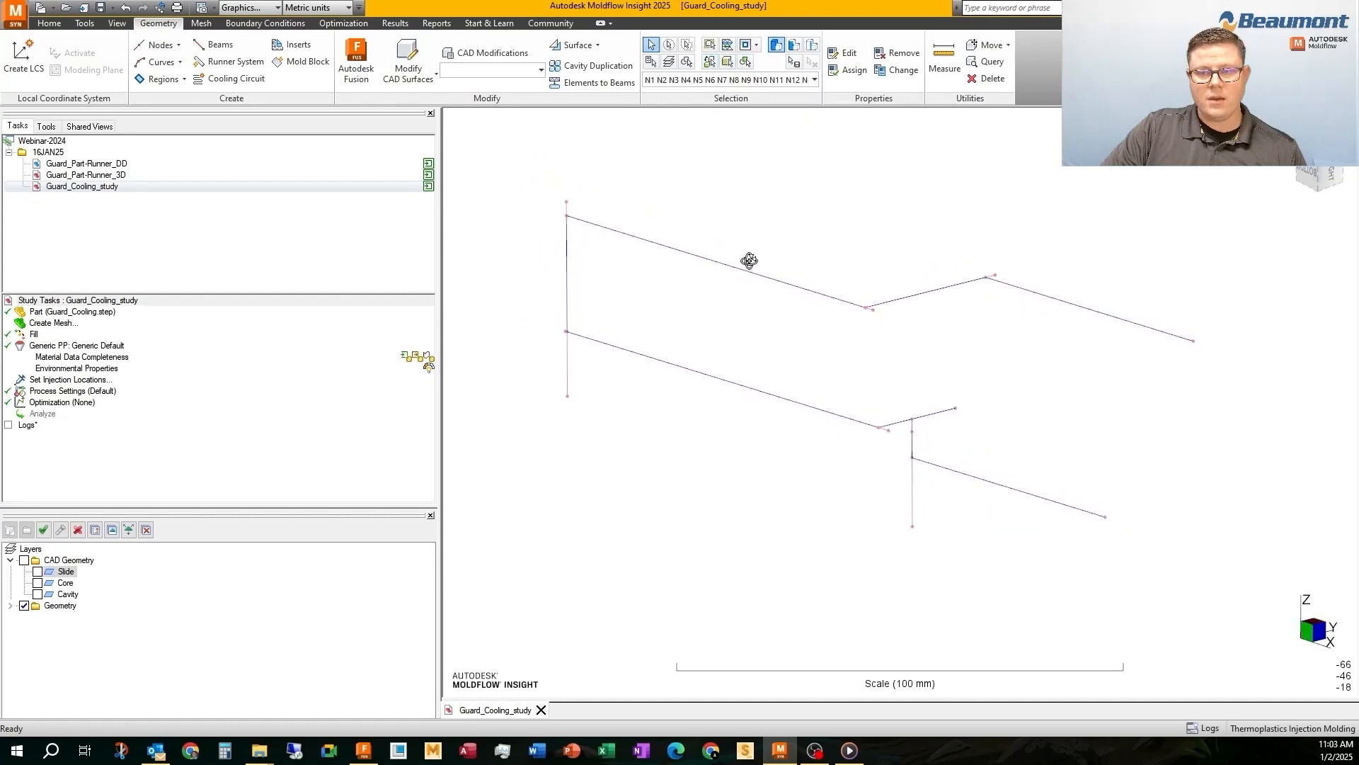
{"action": "left_click", "coordinate": [992, 78]}
{"action": "left_click", "coordinate": [743, 324]}
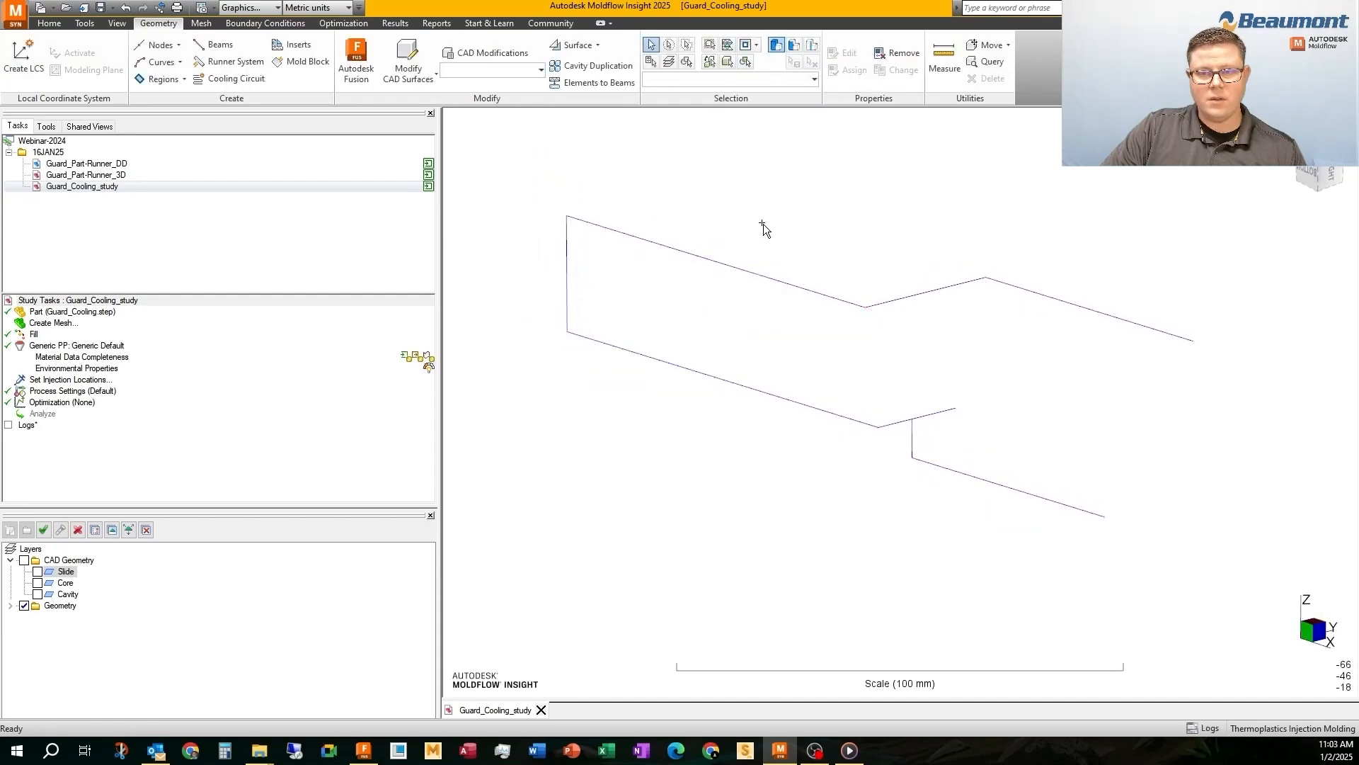
Delete the short angled curve next to the lower vertical branch, and undo the curve and node deletions
{"action": "middle_click_drag", "start_coordinate": [763, 224], "coordinate": [858, 331]}
{"action": "left_click", "coordinate": [946, 414]}
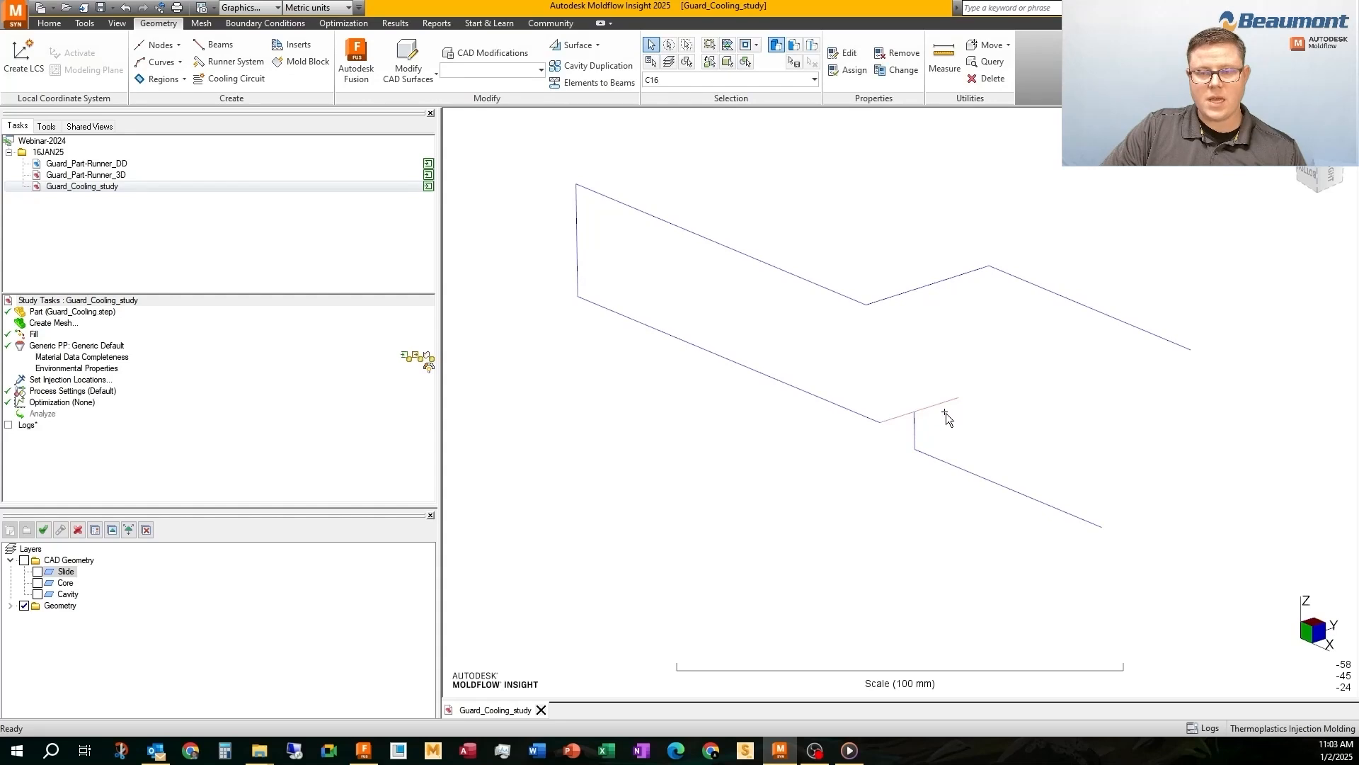
{"action": "key", "text": "Delete"}
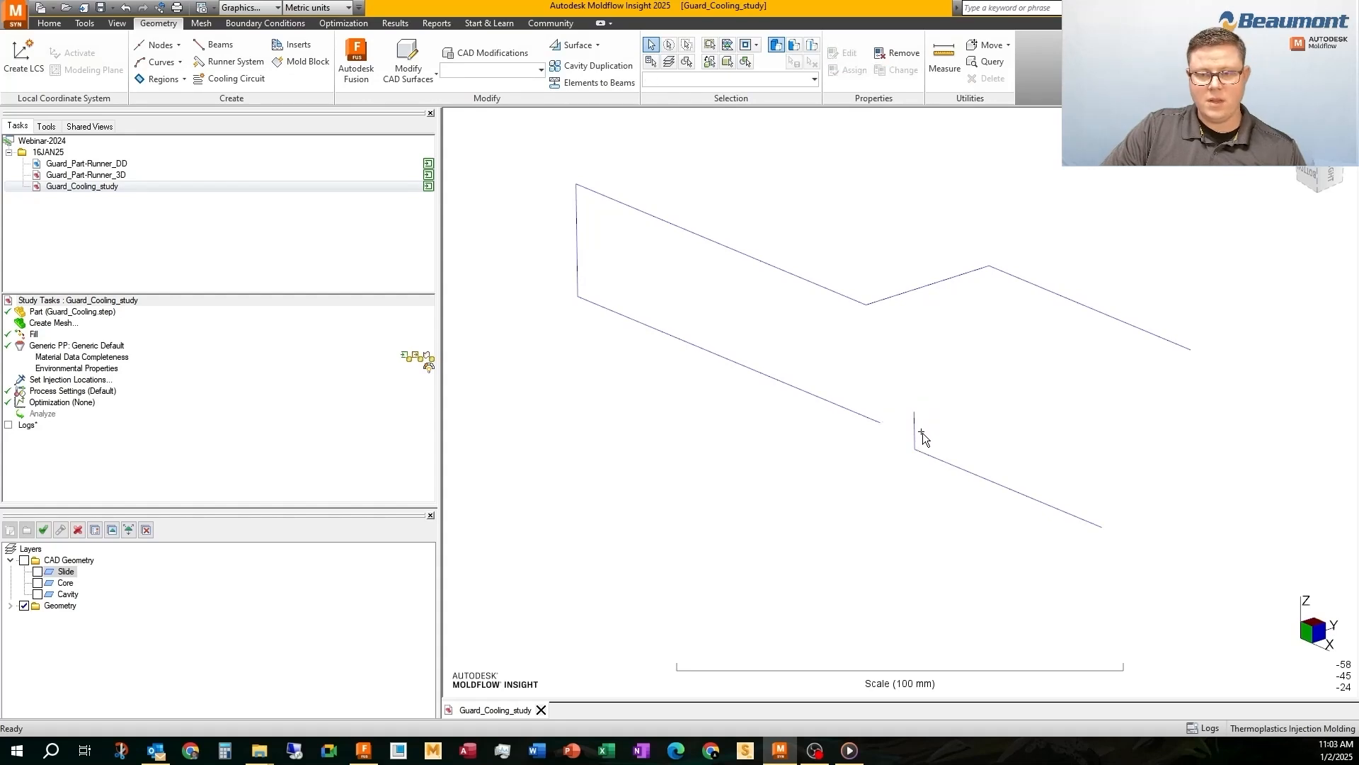
{"action": "left_click", "coordinate": [127, 8]}
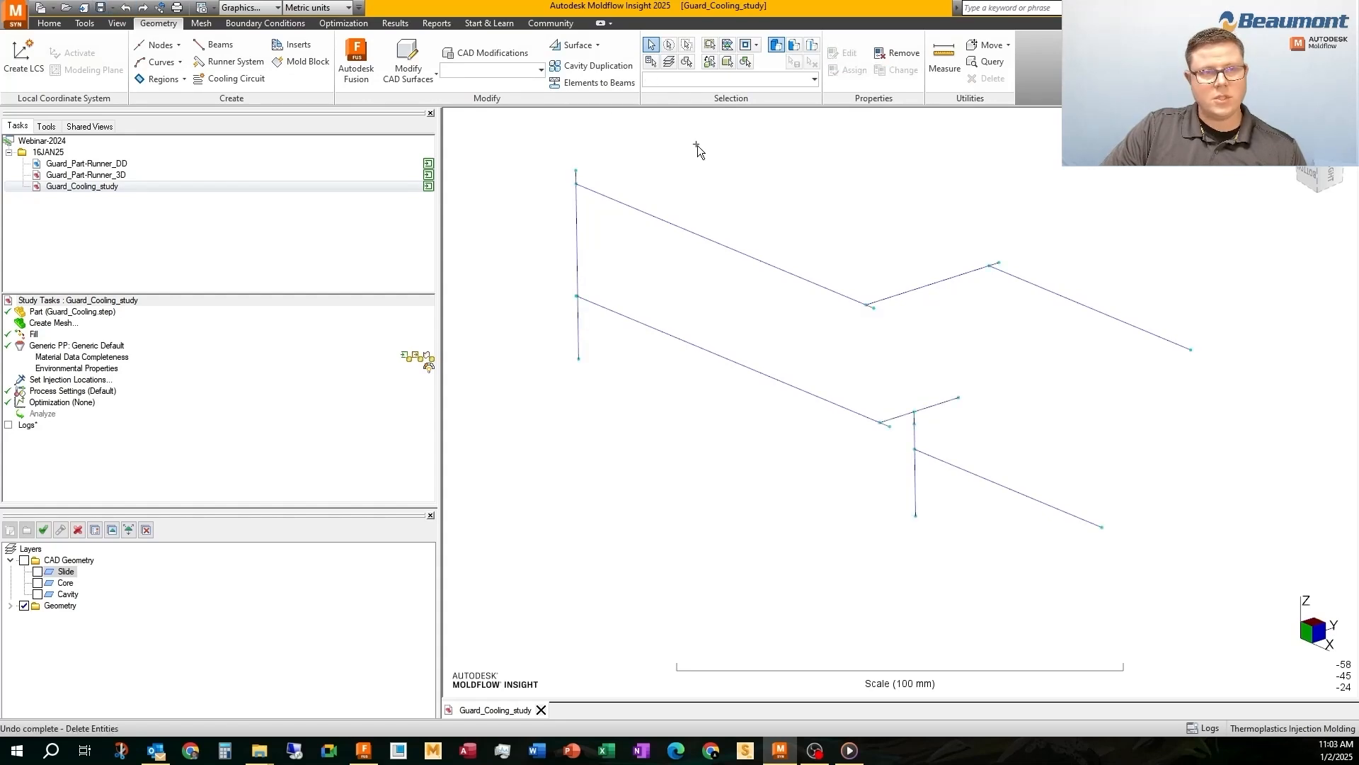
Start the Create Line tool and set new lines to be created with the Channel 5 property
{"action": "left_click", "coordinate": [161, 61]}
{"action": "left_click", "coordinate": [173, 82]}
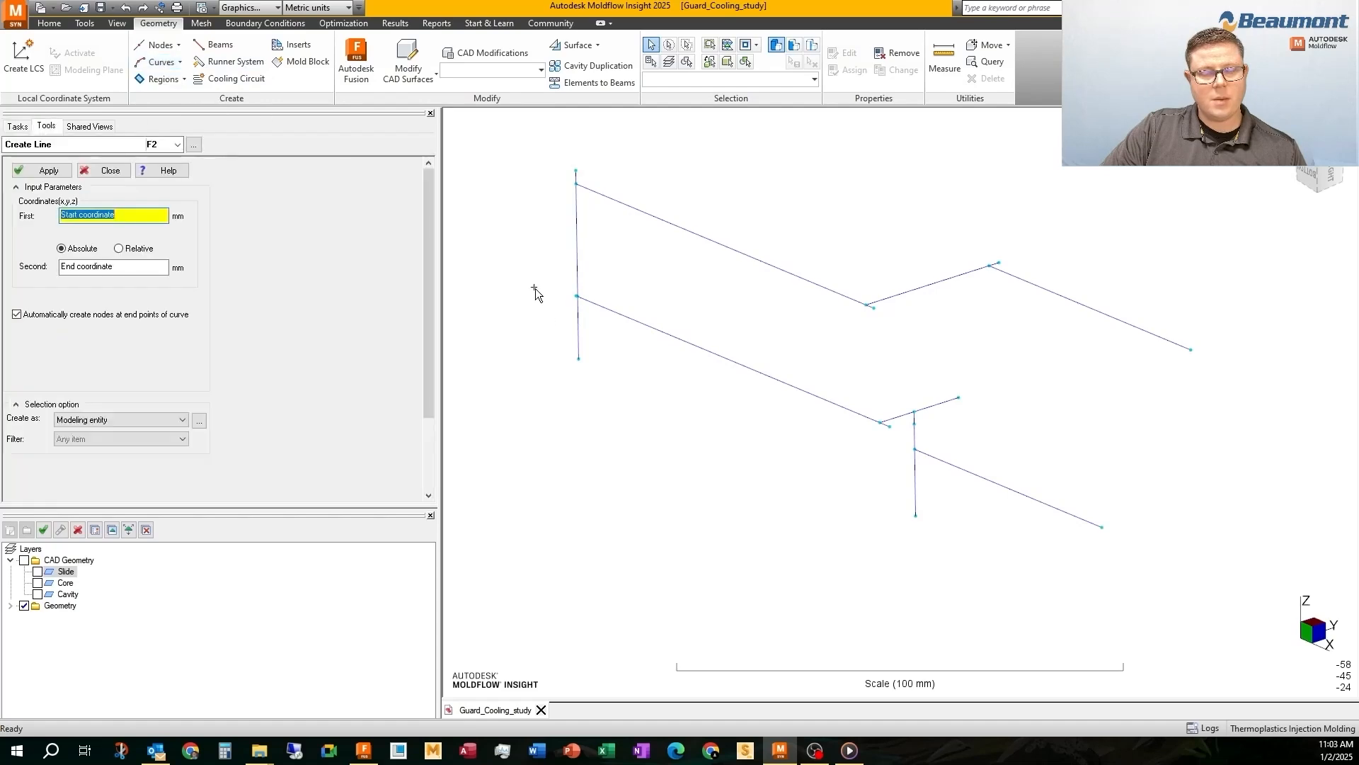
{"action": "left_click", "coordinate": [199, 422]}
{"action": "left_click", "coordinate": [630, 347]}
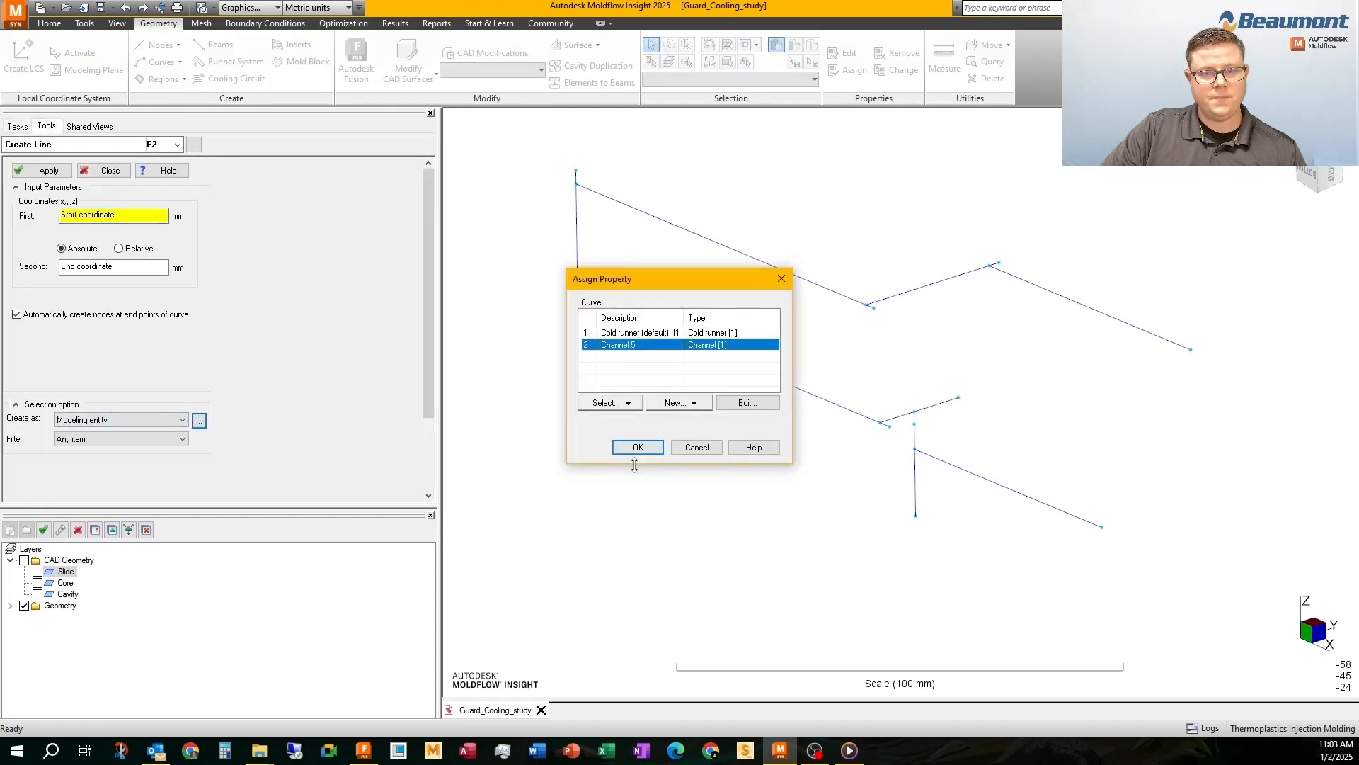
{"action": "left_click", "coordinate": [637, 447]}
Create a new layer named Slide Cooling for the redrawn channel lines
{"action": "scroll", "coordinate": [879, 403], "scroll_direction": "up", "scroll_amount": 2}
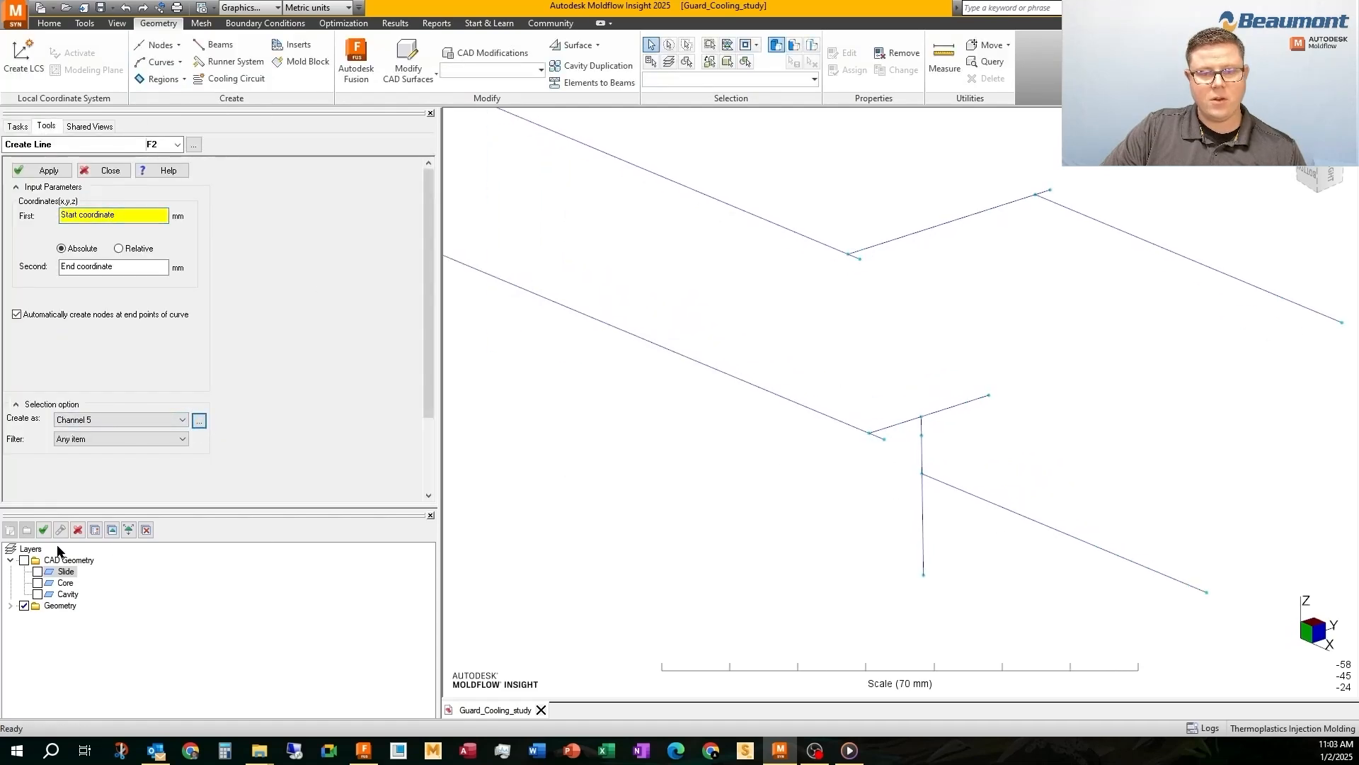
{"action": "left_click", "coordinate": [10, 530]}
{"action": "type", "text": "C"}
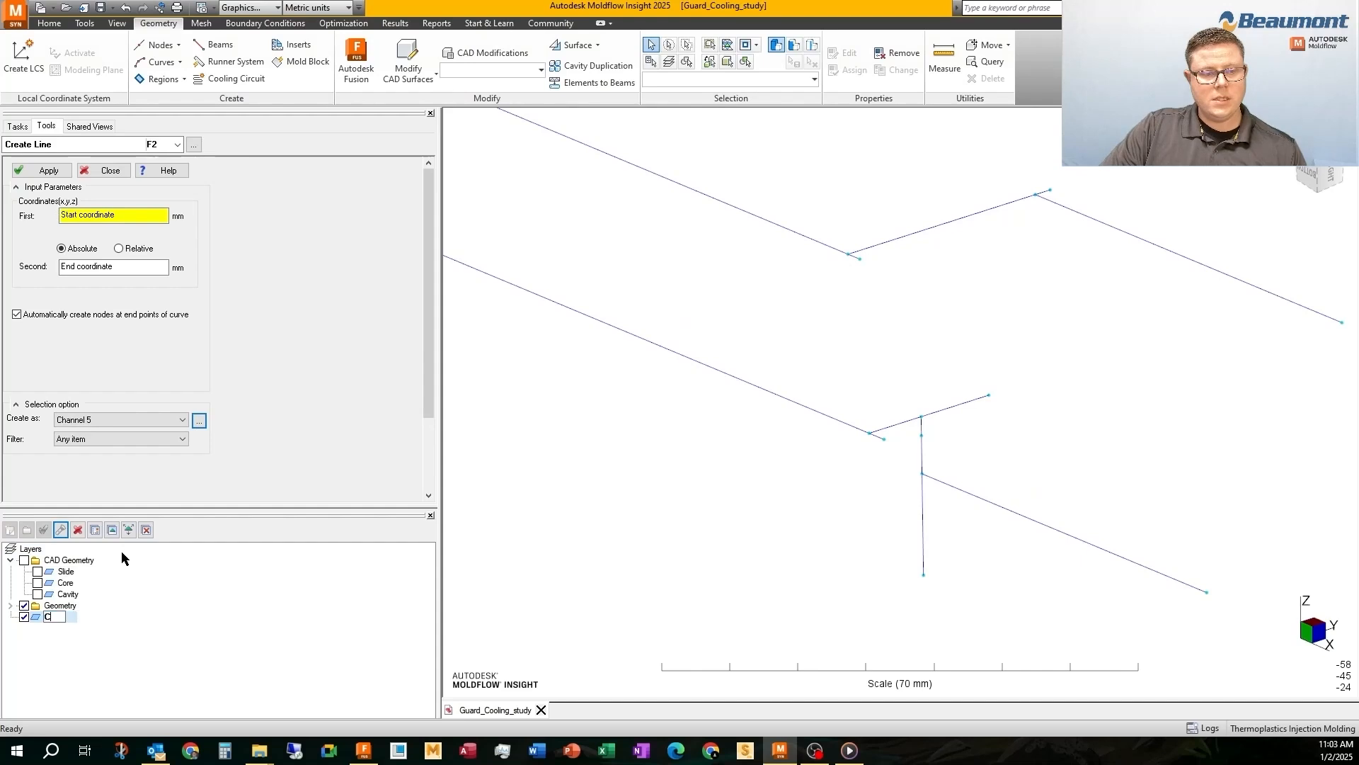
{"action": "type", "text": "lide"}
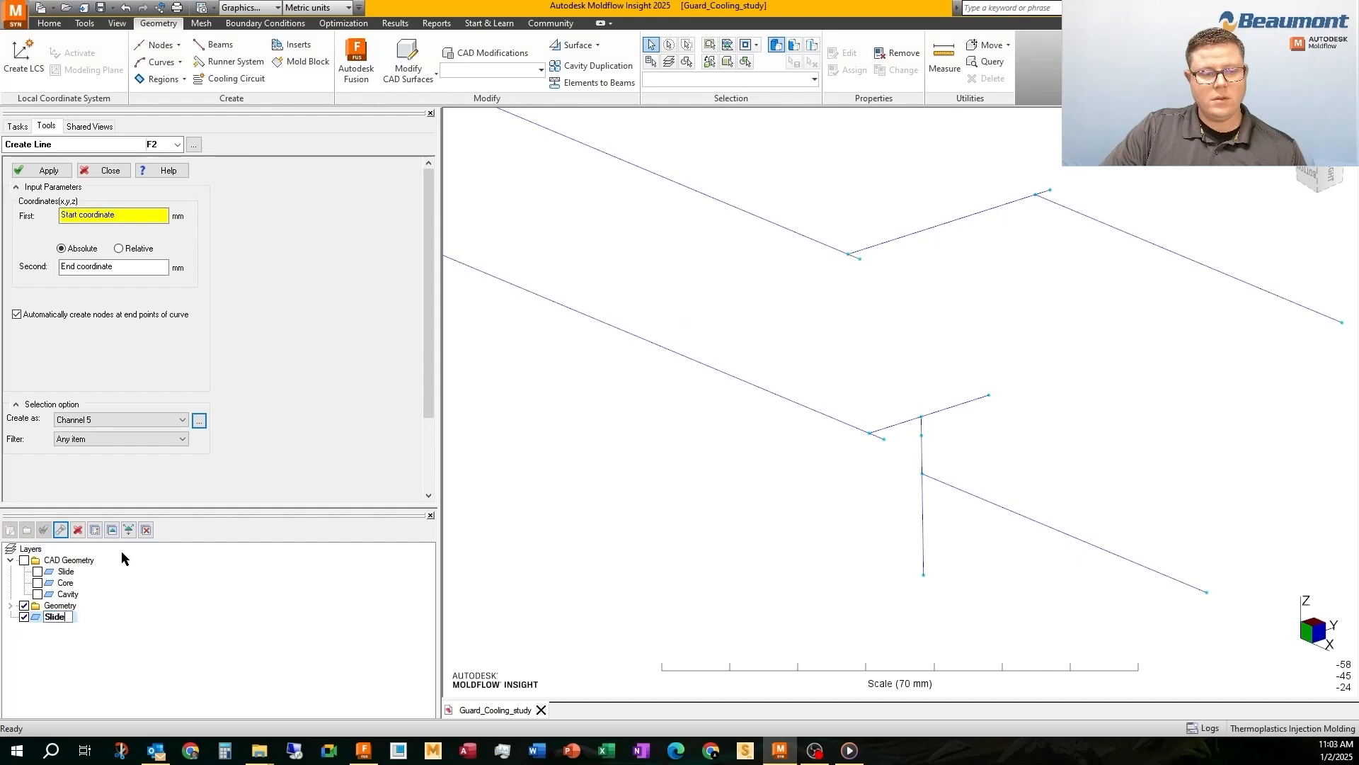
{"action": "type", "text": " Cooling"}
{"action": "key", "text": "Return"}
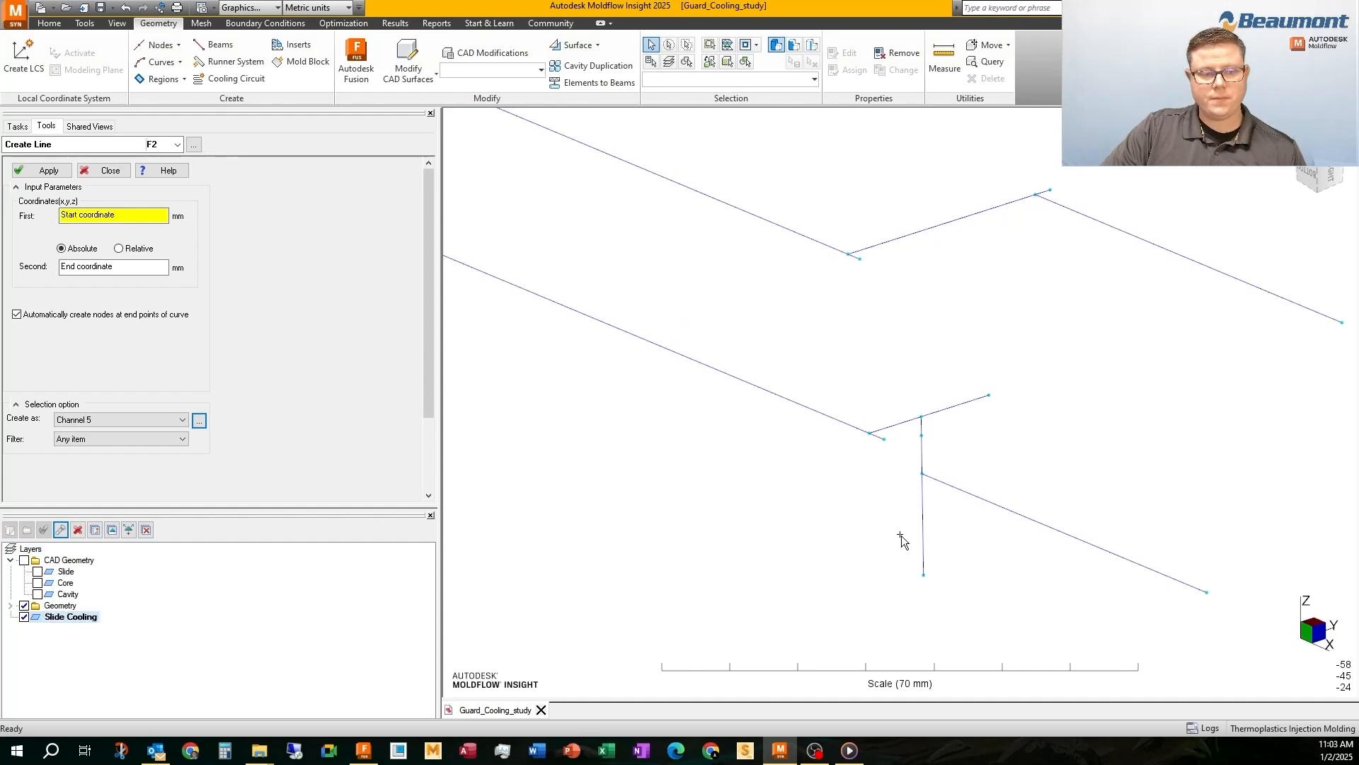
Define a Channel 5 line along the short vertical branch, from 120.76 89 -41.9 to 120.61 89 -32.9 mm
{"action": "left_click", "coordinate": [922, 473]}
{"action": "left_click", "coordinate": [929, 420]}
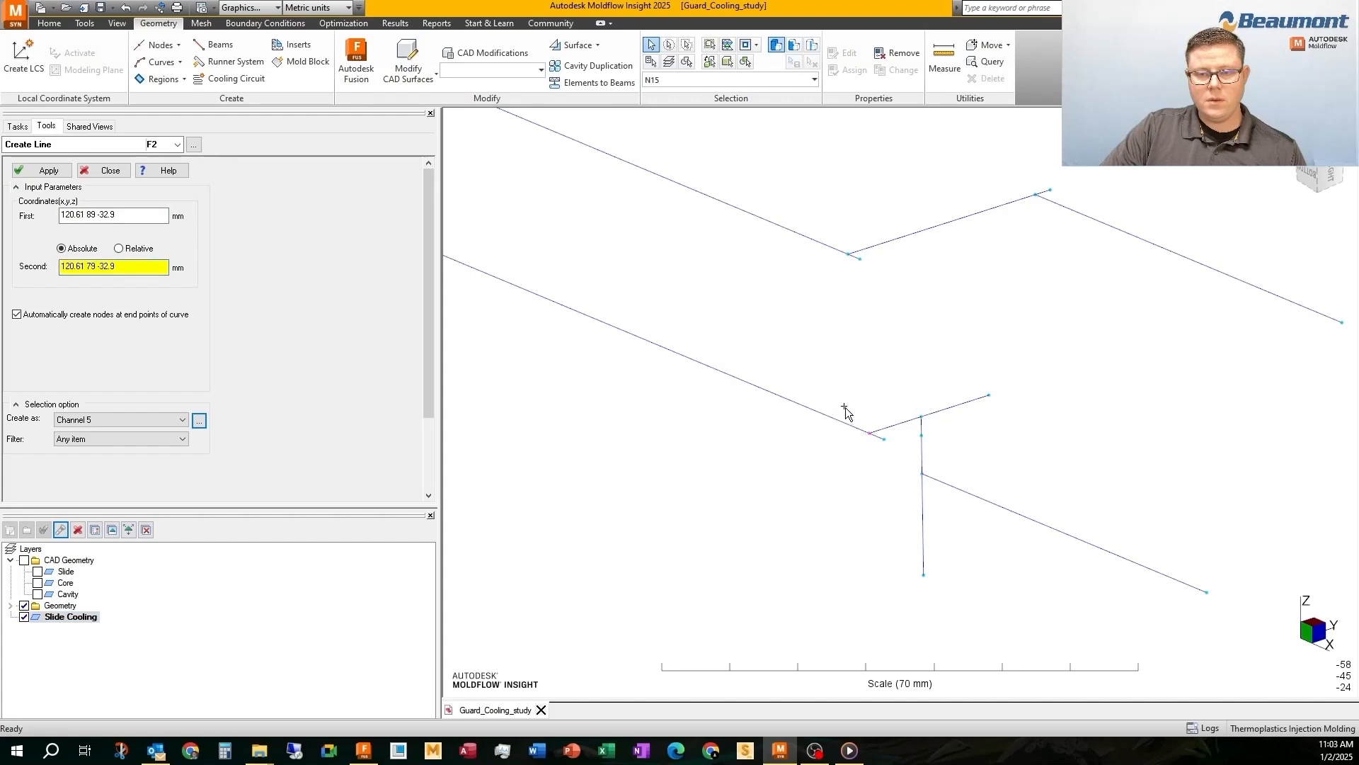
Leave line creation, select the curves forming the complete slide cooling circuit, and assign them to the Slide Cooling layer
{"action": "key", "text": "Escape"}
{"action": "left_click", "coordinate": [24, 605]}
{"action": "left_click", "coordinate": [24, 605]}
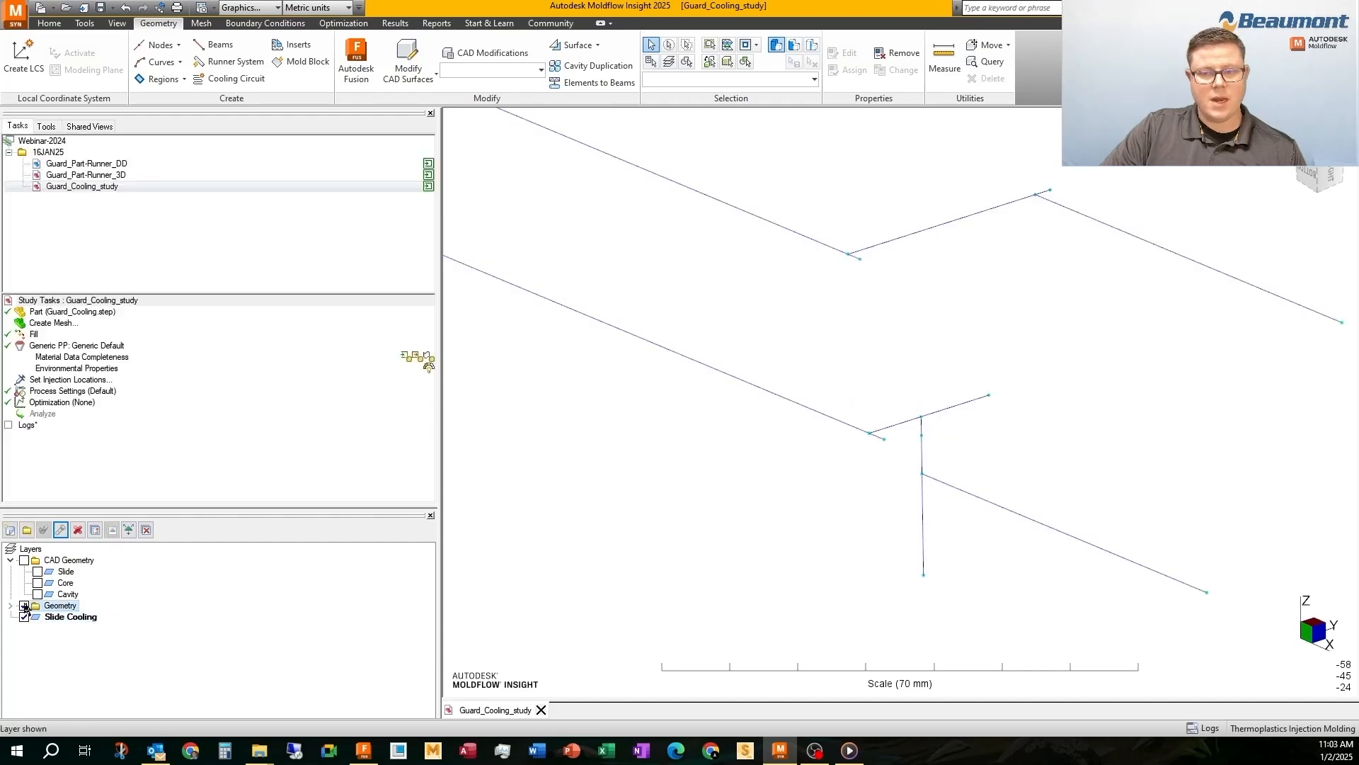
{"action": "left_click", "coordinate": [24, 606]}
{"action": "left_click", "coordinate": [24, 606]}
{"action": "left_click", "coordinate": [944, 488]}
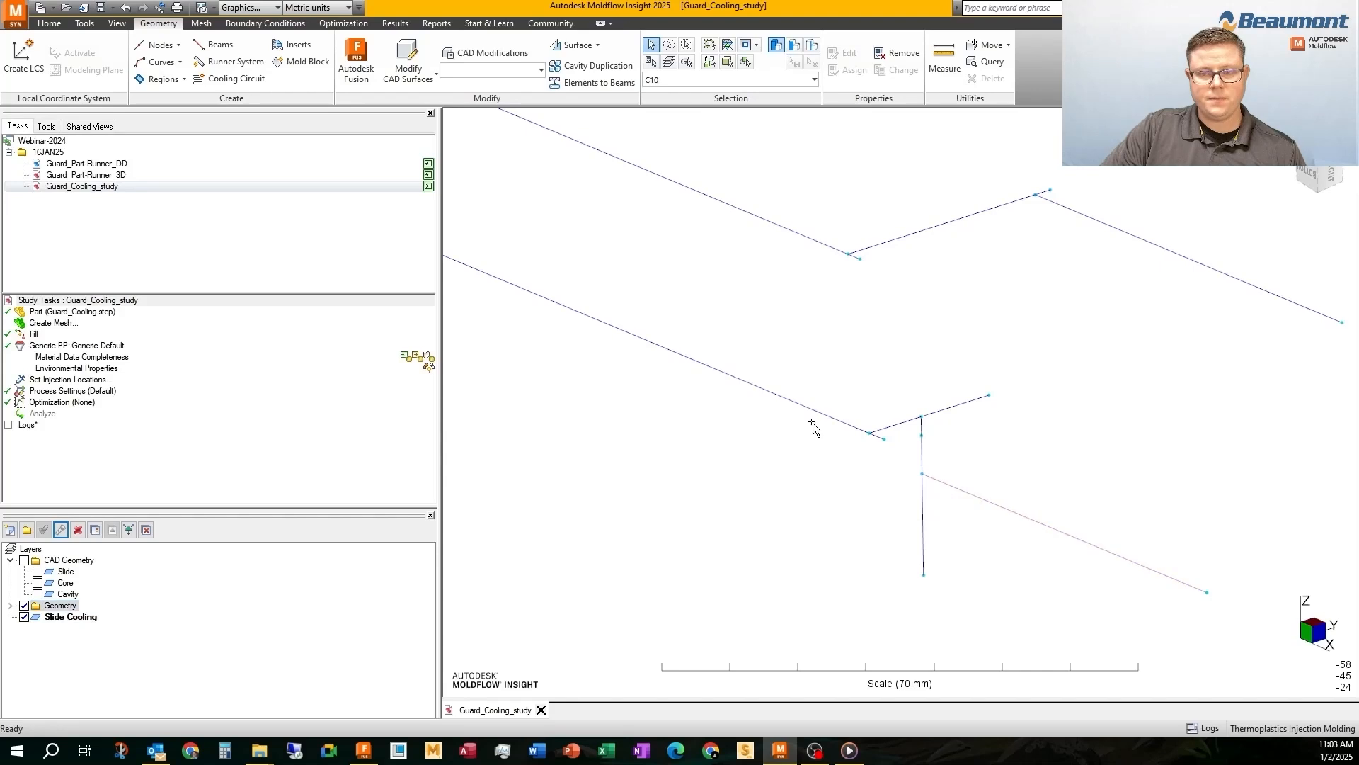
{"action": "left_click", "coordinate": [798, 406], "text": "ctrl"}
{"action": "scroll", "coordinate": [799, 406], "scroll_direction": "down", "scroll_amount": 2}
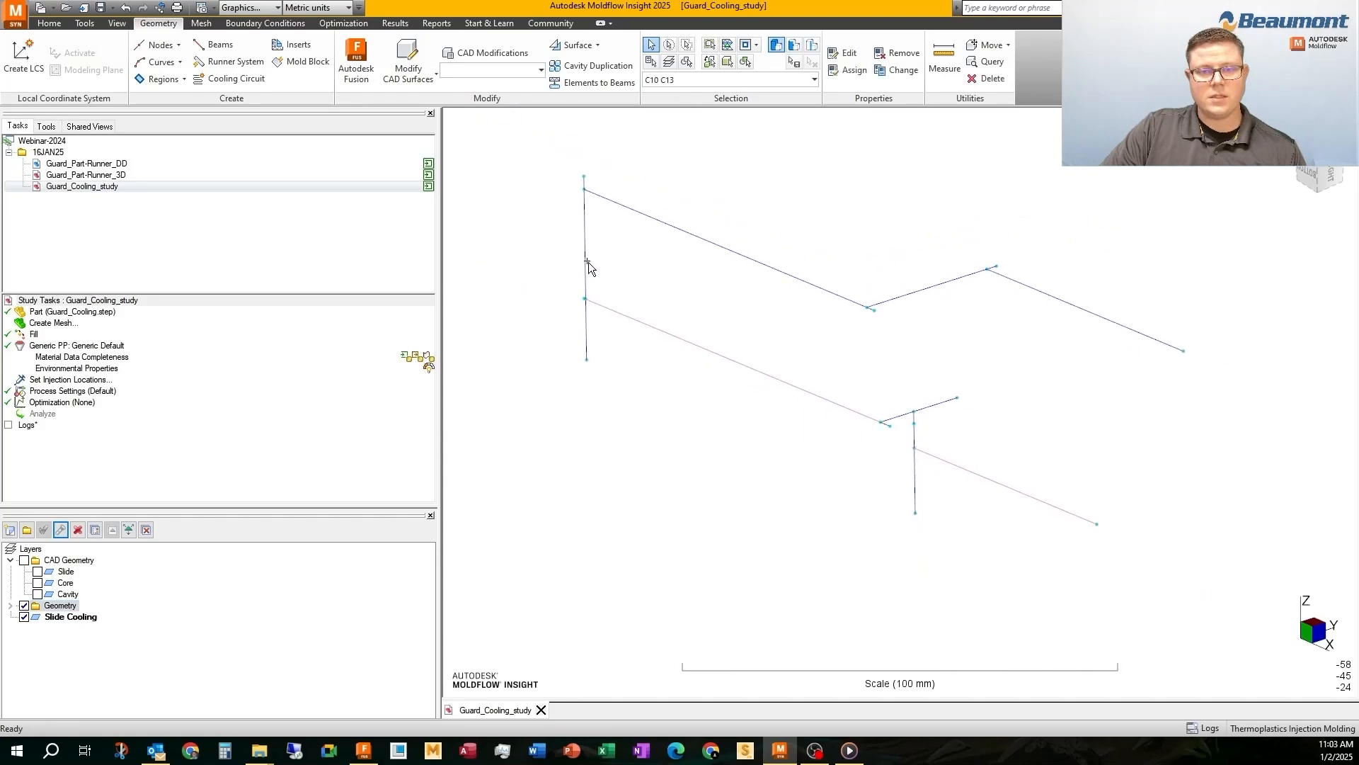
{"action": "left_click", "coordinate": [586, 261], "text": "ctrl"}
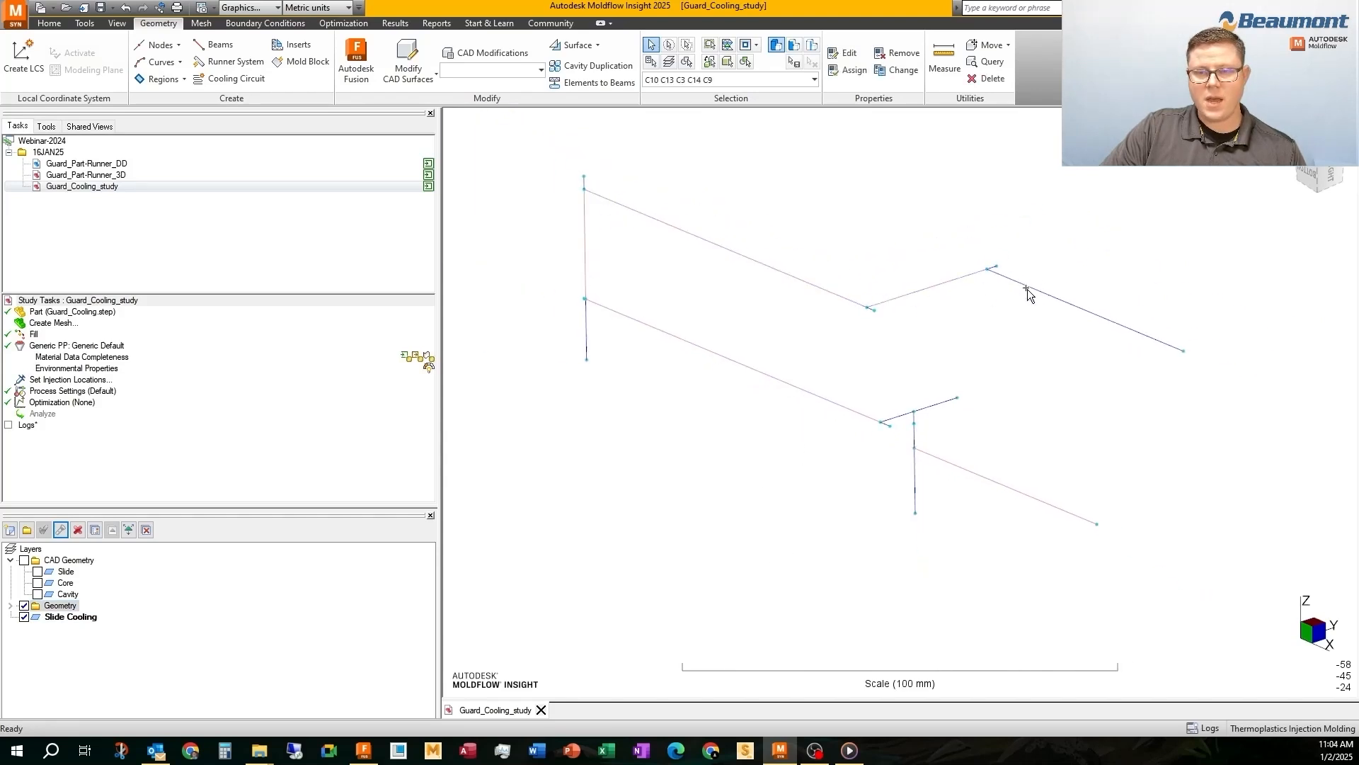
Hide the Geometry layer to check the slide circuit, and delete that layer without moving its leftover entities to the active layer
{"action": "left_click", "coordinate": [24, 606]}
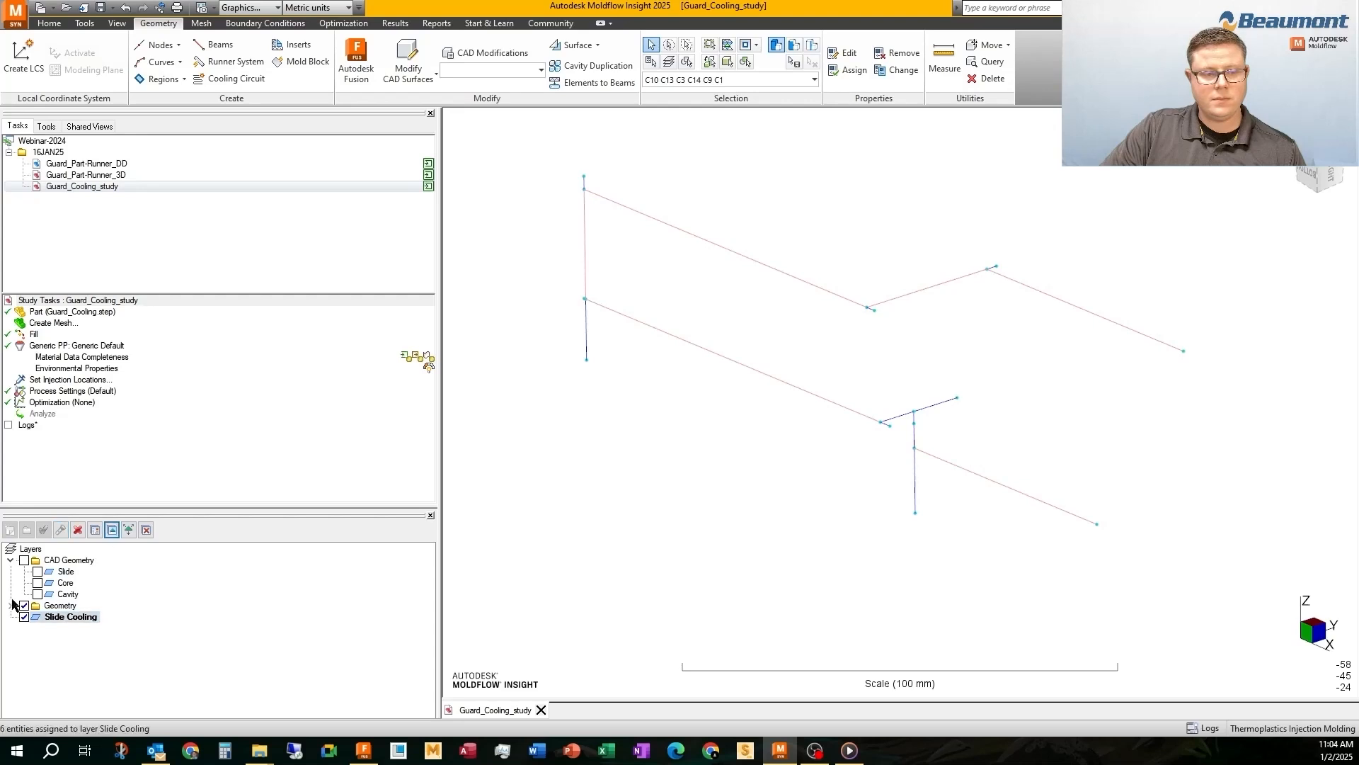
{"action": "left_click", "coordinate": [708, 422]}
{"action": "mouse_move", "coordinate": [710, 420]}
{"action": "middle_mouse_down"}
{"action": "mouse_move", "coordinate": [722, 456]}
{"action": "mouse_move", "coordinate": [722, 423]}
{"action": "middle_mouse_up"}
{"action": "left_click", "coordinate": [78, 530]}
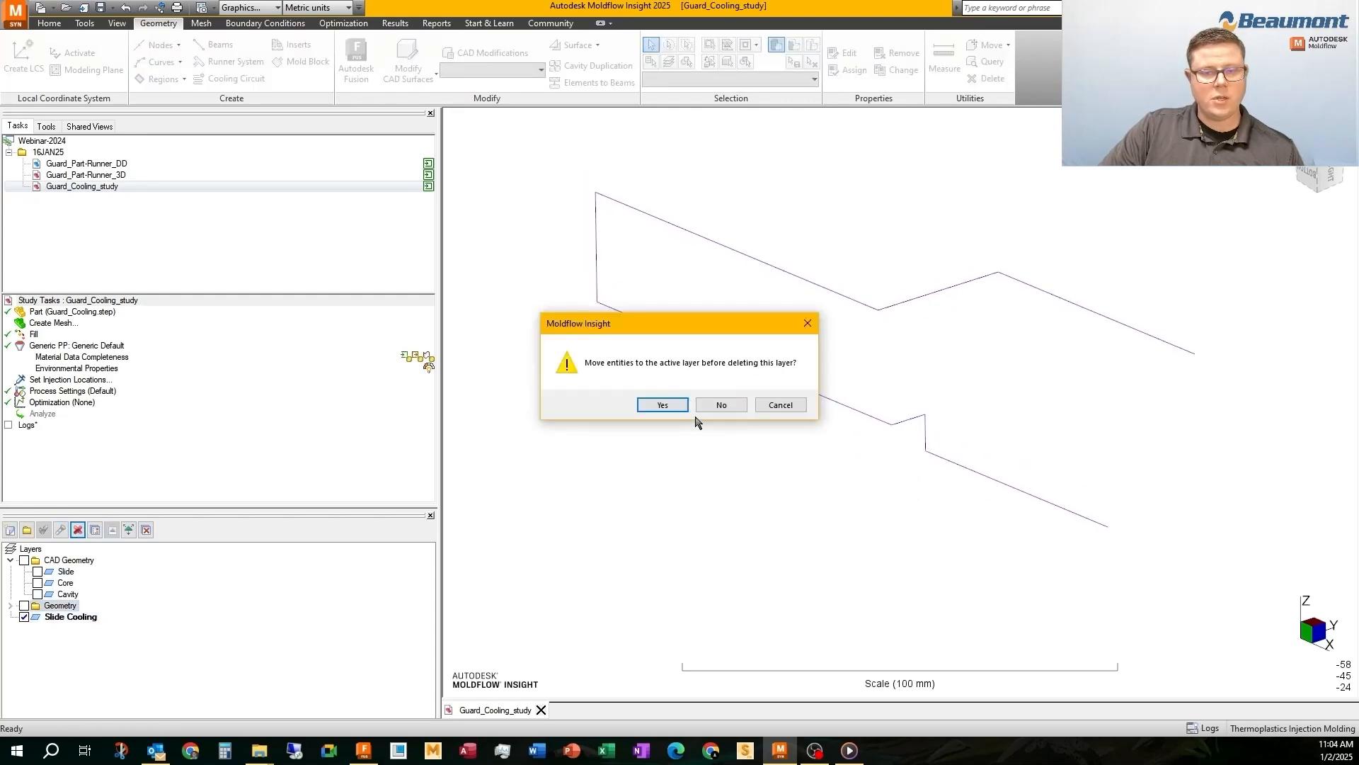
{"action": "left_click", "coordinate": [722, 405]}
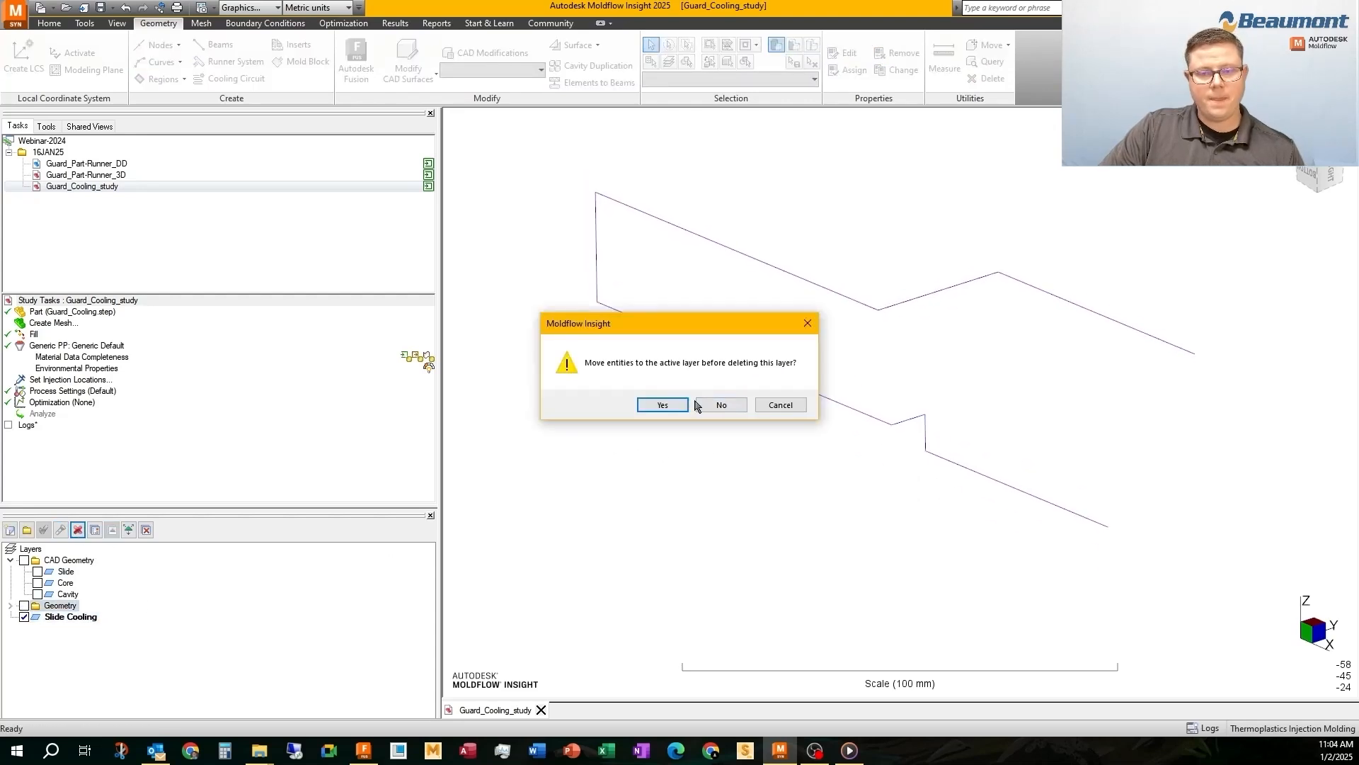
Show the Core channel bodies and hide the Slide Cooling layer
{"action": "left_click", "coordinate": [37, 583]}
{"action": "left_click", "coordinate": [24, 604]}
{"action": "middle_click", "coordinate": [758, 362]}
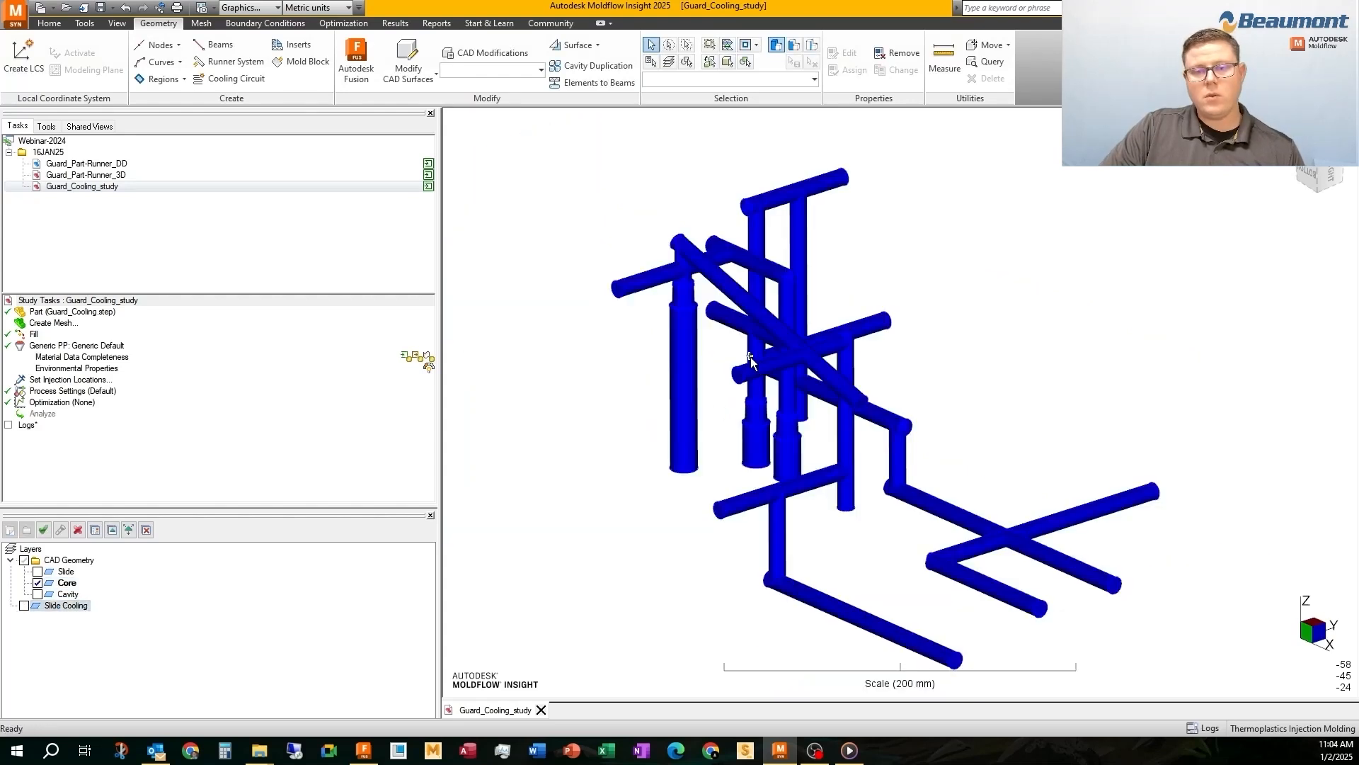
Generate center-line curves from the visible Core channel bodies with the Center Line tool
{"action": "left_click", "coordinate": [150, 47]}
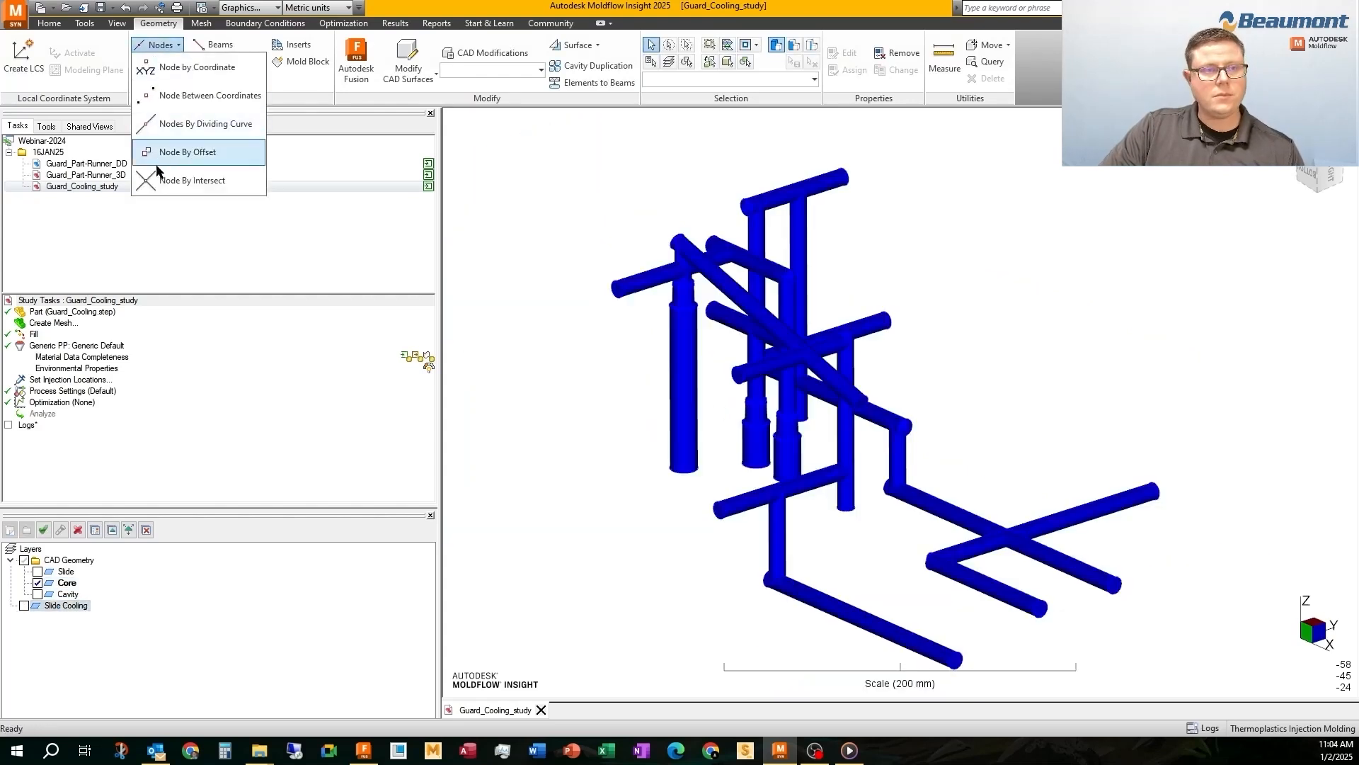
{"action": "left_click", "coordinate": [160, 48]}
{"action": "left_click", "coordinate": [161, 63]}
{"action": "left_click", "coordinate": [170, 252]}
{"action": "left_click", "coordinate": [35, 171]}
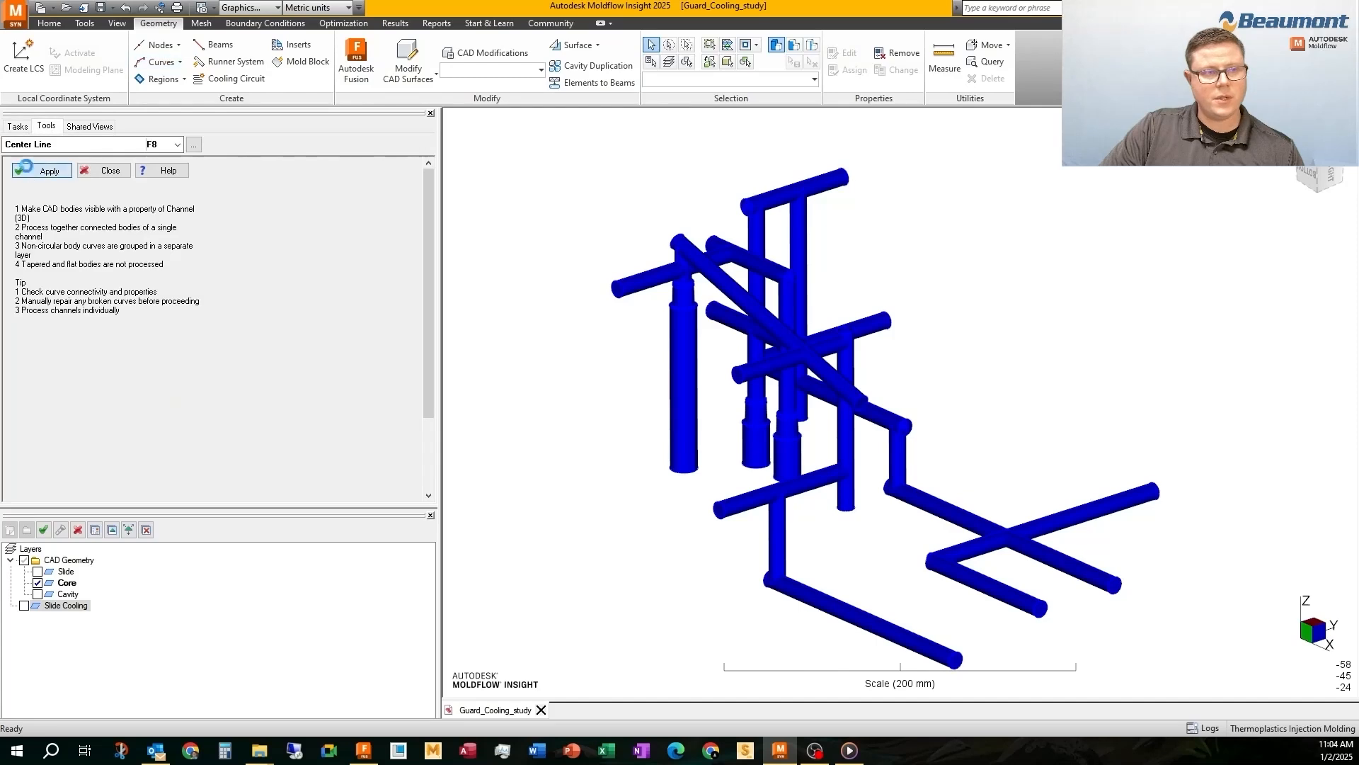
{"action": "left_click", "coordinate": [782, 405]}
{"action": "left_click", "coordinate": [10, 127]}
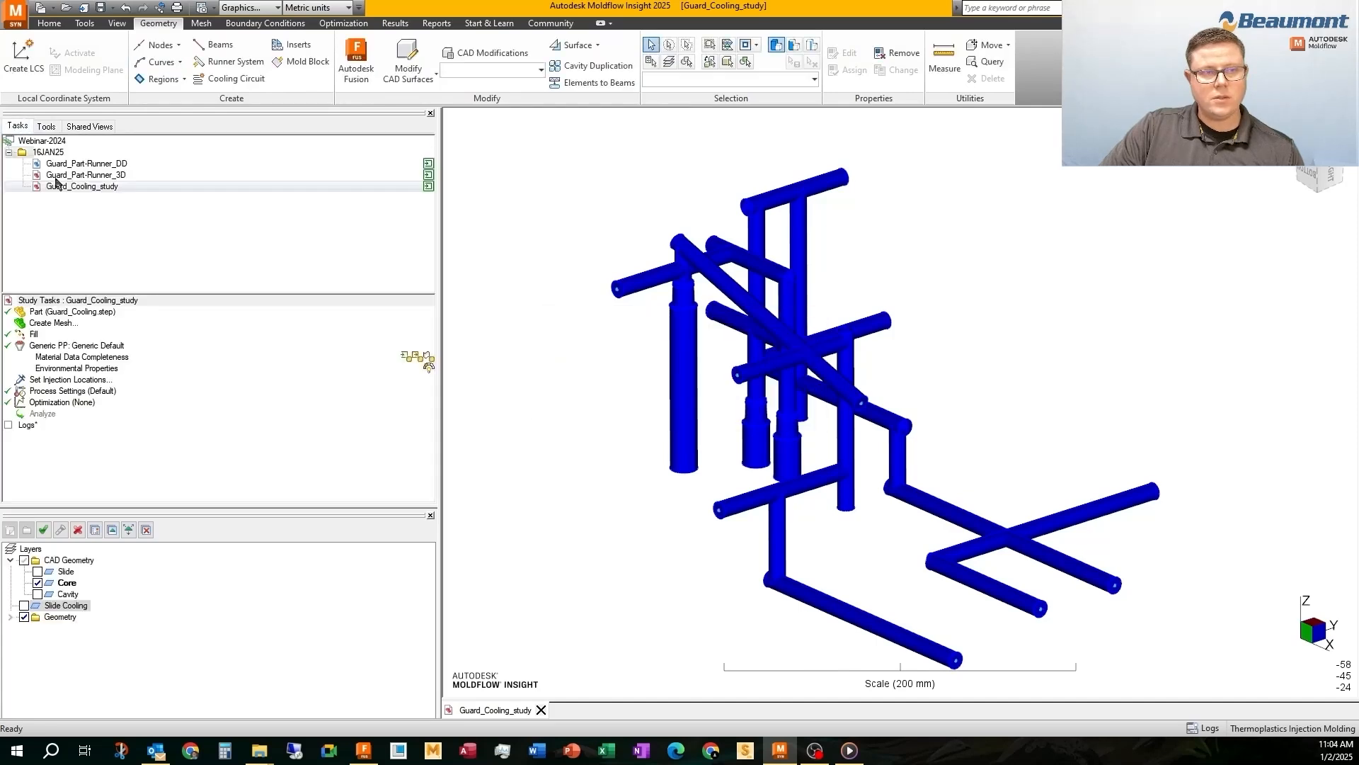
Hide the Core bodies and rename the 10 mm diameter channel property of the new curves to Channel 10
{"action": "left_click", "coordinate": [37, 582]}
{"action": "mouse_move", "coordinate": [915, 419]}
{"action": "middle_mouse_down"}
{"action": "mouse_move", "coordinate": [826, 328]}
{"action": "mouse_move", "coordinate": [920, 476]}
{"action": "middle_mouse_up"}
{"action": "right_click", "coordinate": [925, 477]}
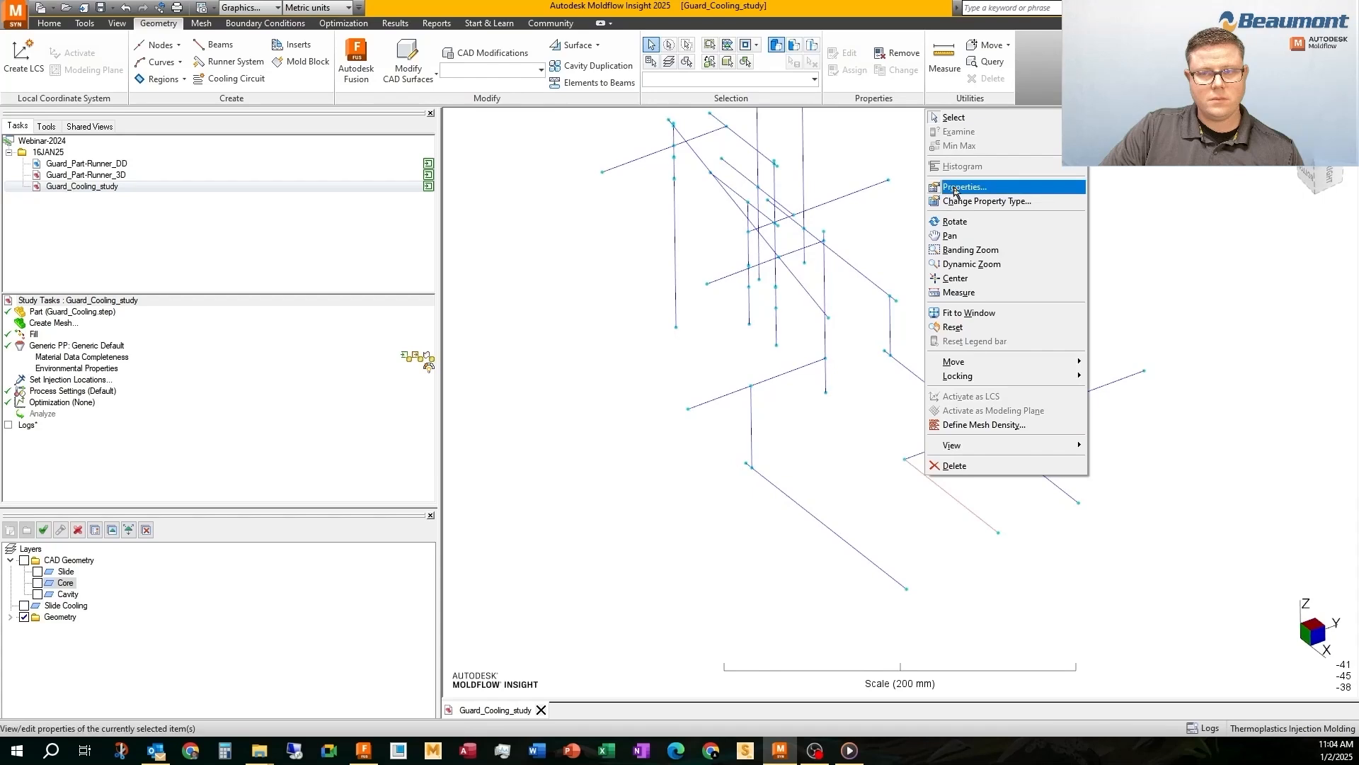
{"action": "left_click", "coordinate": [952, 187]}
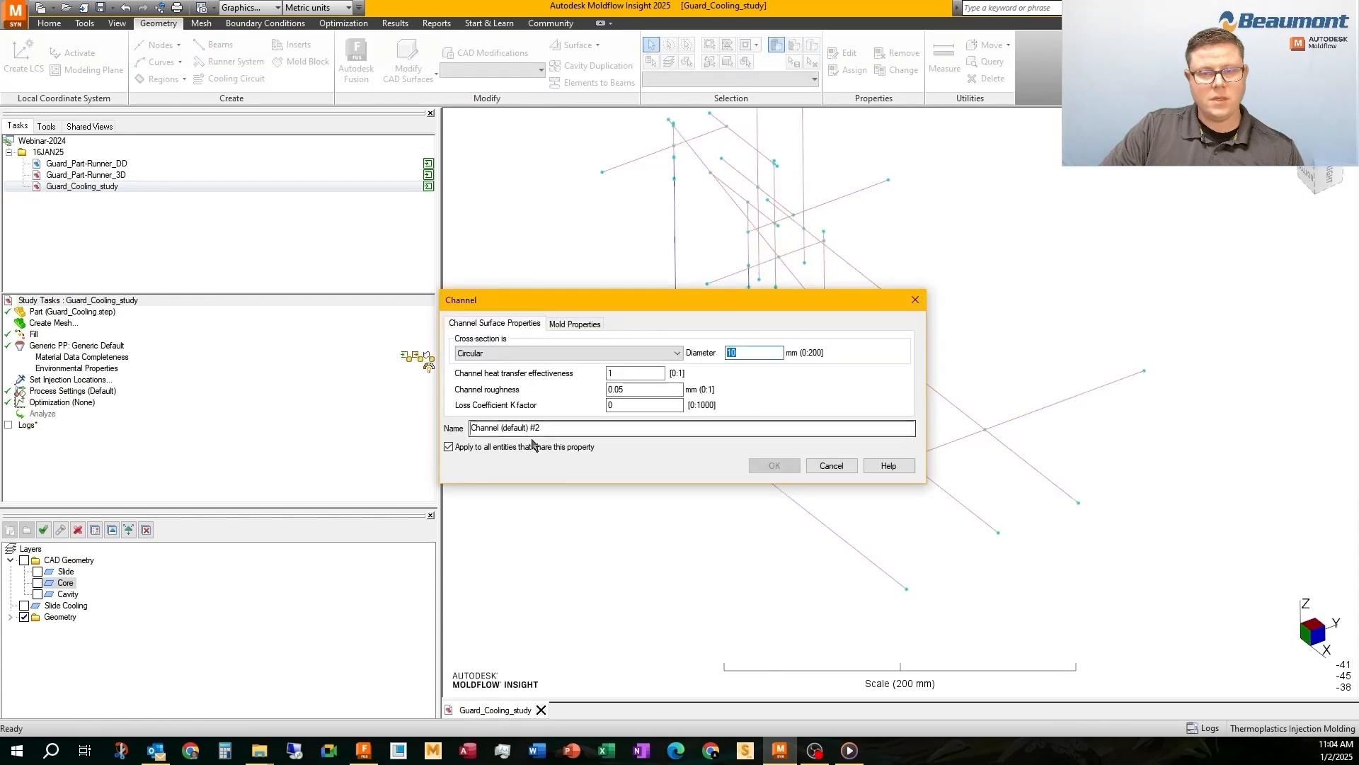
{"action": "left_click_drag", "start_coordinate": [502, 428], "coordinate": [564, 426]}
{"action": "type", "text": "10"}
{"action": "left_click", "coordinate": [773, 469]}
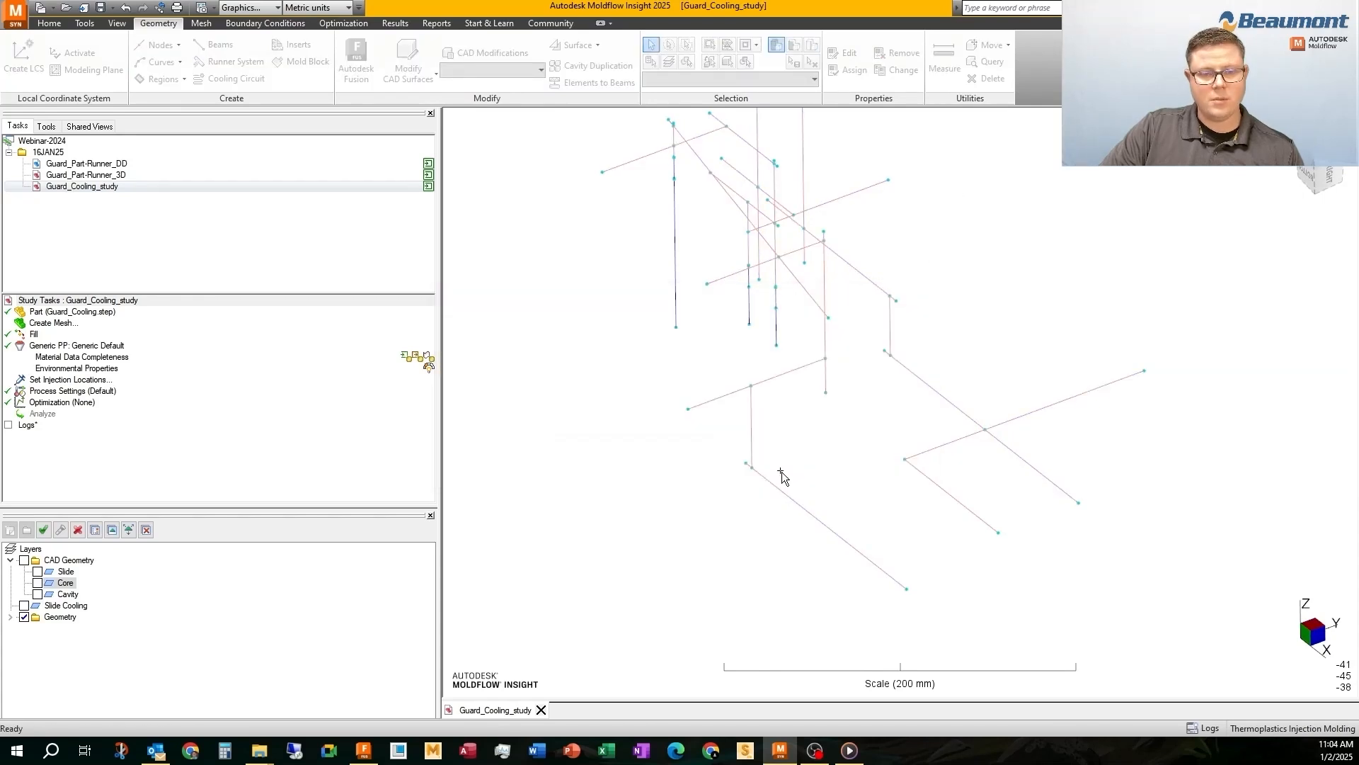
Select the core circuit curves to keep, from the short lower entry leg through to the tall vertical riser
{"action": "mouse_move", "coordinate": [782, 472]}
{"action": "middle_mouse_down"}
{"action": "mouse_move", "coordinate": [783, 424]}
{"action": "mouse_move", "coordinate": [828, 417]}
{"action": "mouse_move", "coordinate": [839, 436]}
{"action": "middle_mouse_up"}
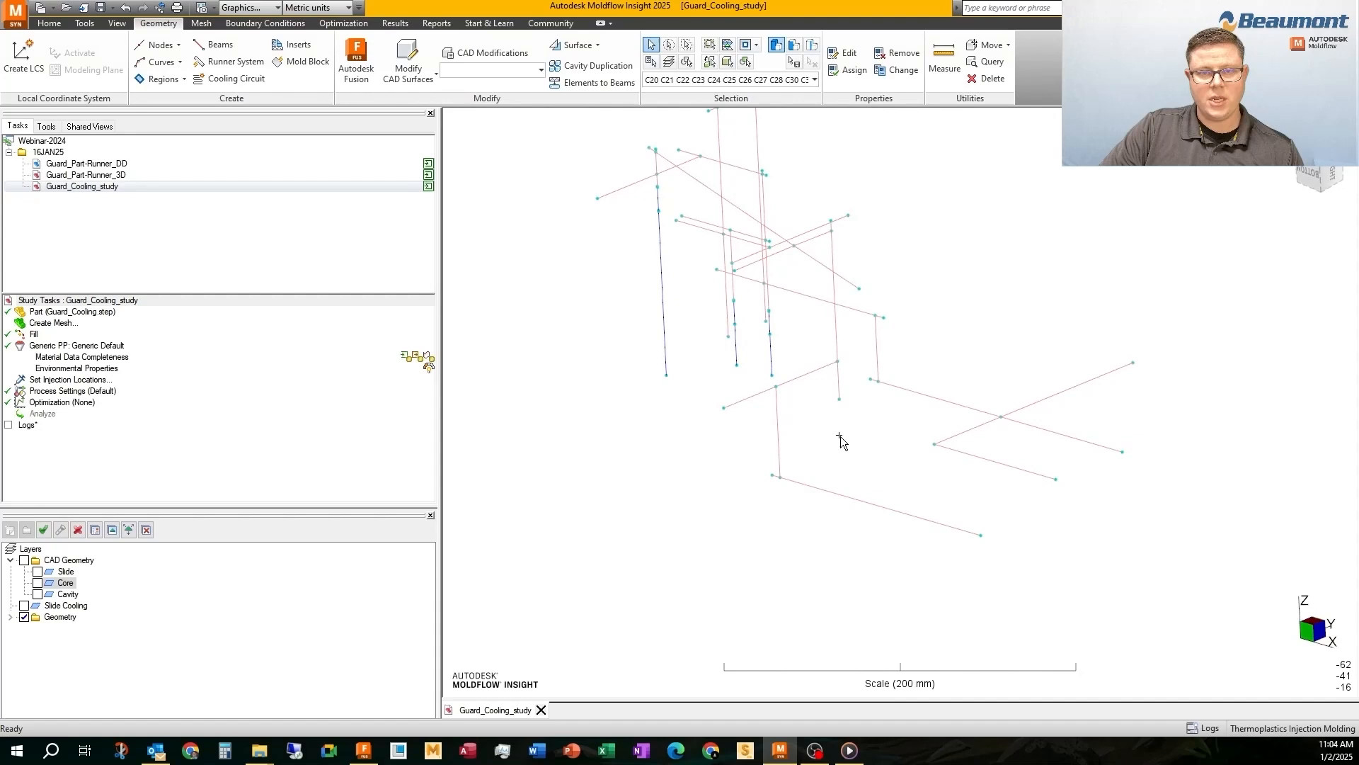
{"action": "left_click", "coordinate": [967, 455]}
{"action": "left_click", "coordinate": [941, 398], "text": "ctrl"}
{"action": "left_click", "coordinate": [880, 350], "text": "ctrl"}
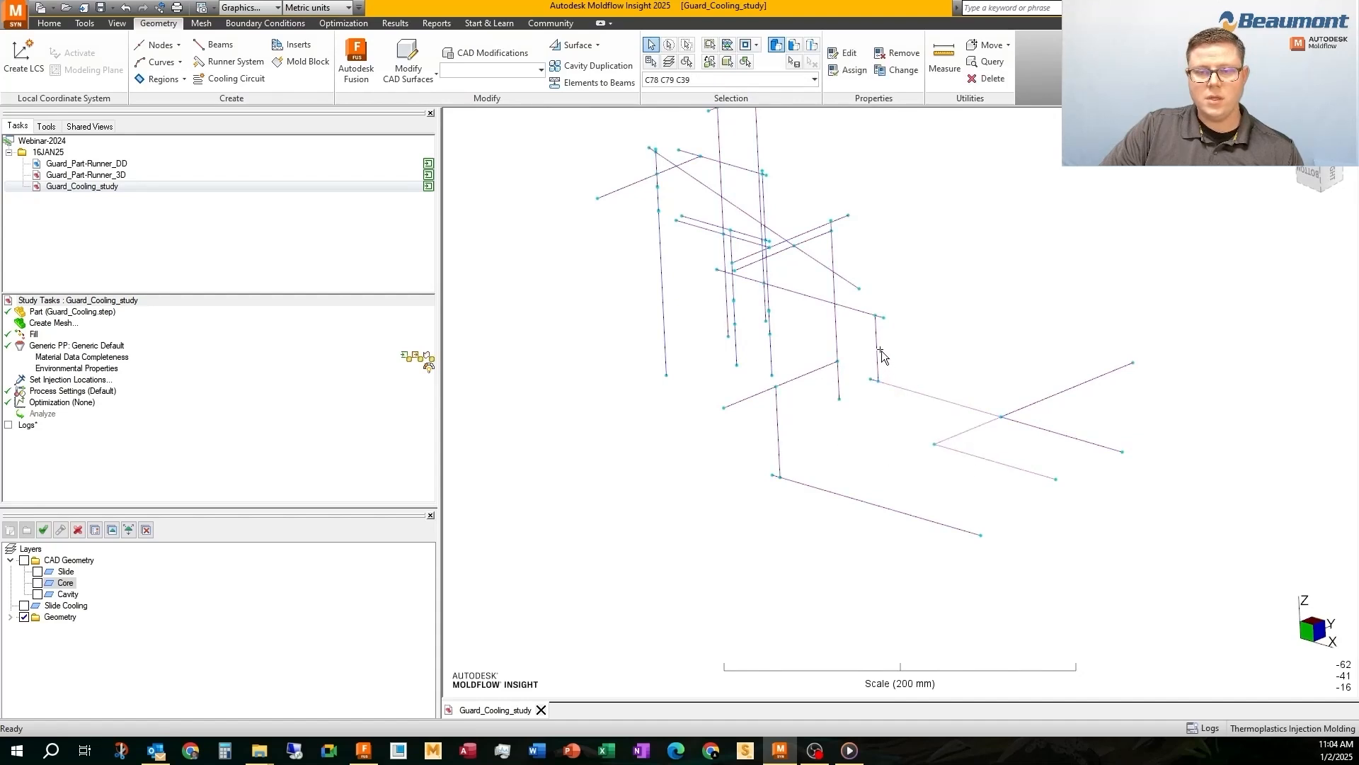
{"action": "left_click", "coordinate": [862, 310], "text": "ctrl"}
{"action": "middle_click_drag", "start_coordinate": [804, 352], "coordinate": [819, 386], "text": "shift"}
{"action": "scroll", "coordinate": [882, 473], "scroll_direction": "up", "scroll_amount": 2}
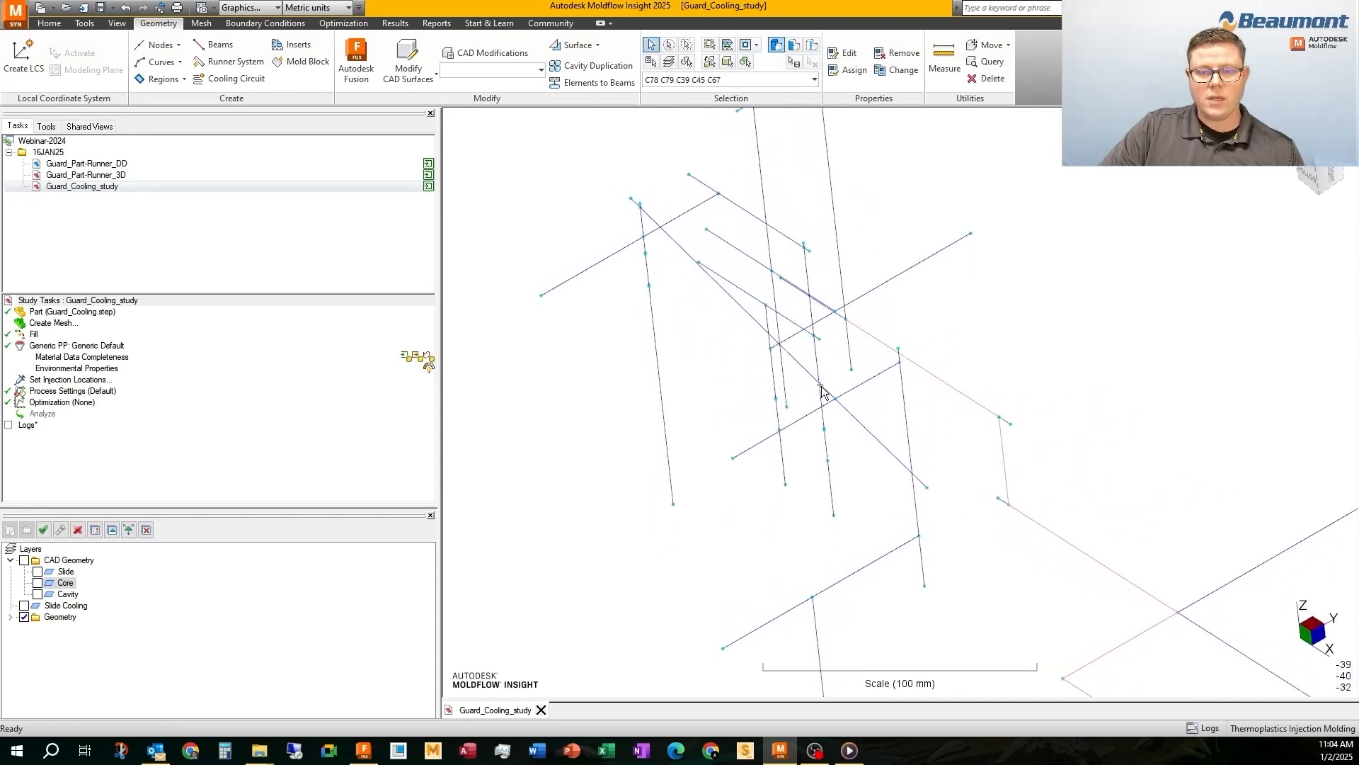
{"action": "left_click", "coordinate": [840, 257], "text": "ctrl"}
{"action": "middle_click_drag", "start_coordinate": [840, 257], "coordinate": [835, 359], "text": "shift"}
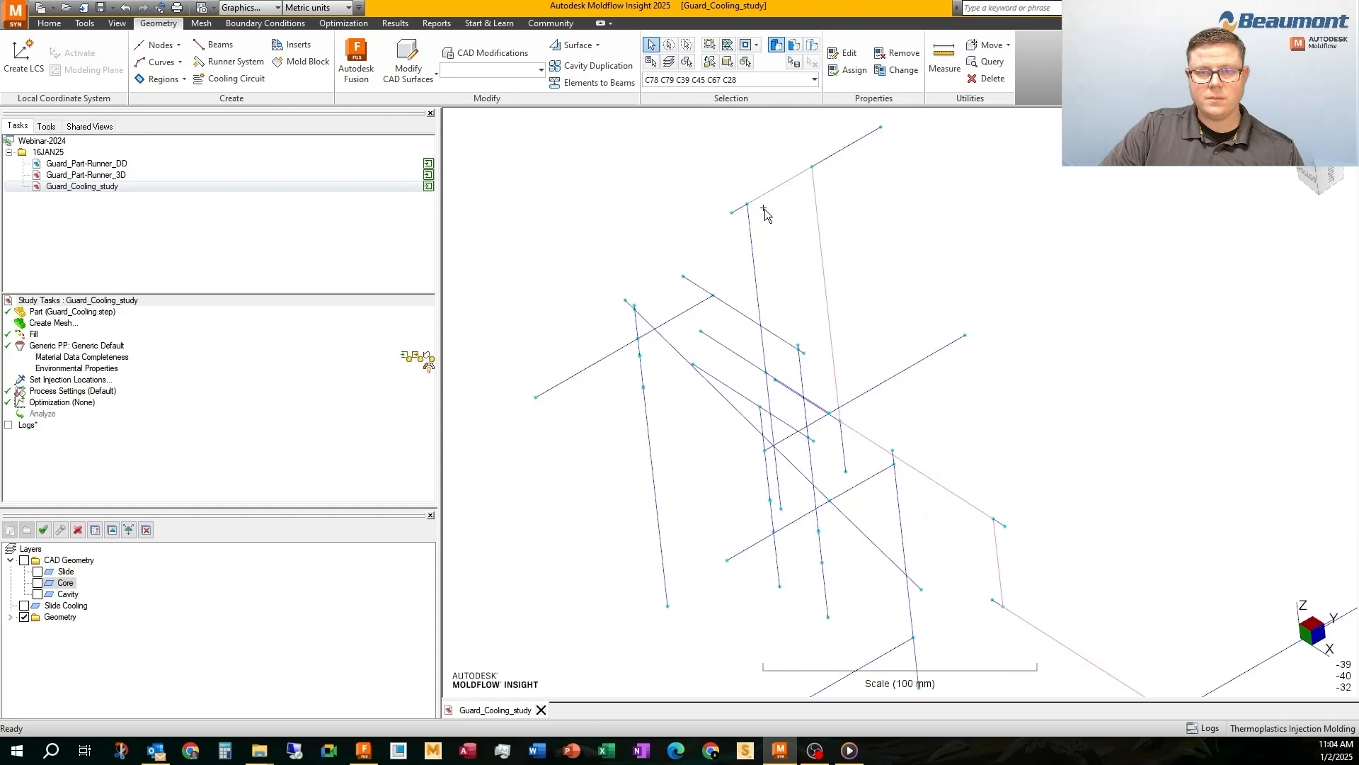
Add the remaining core circuit curves to the selection, through the crossing diagonals down to the long lower leg, leaving out the end stubs
{"action": "left_click", "coordinate": [756, 241], "text": "ctrl"}
{"action": "middle_click_drag", "start_coordinate": [783, 312], "coordinate": [772, 378]}
{"action": "left_click", "coordinate": [810, 392], "text": "ctrl"}
{"action": "left_click", "coordinate": [789, 336], "text": "ctrl"}
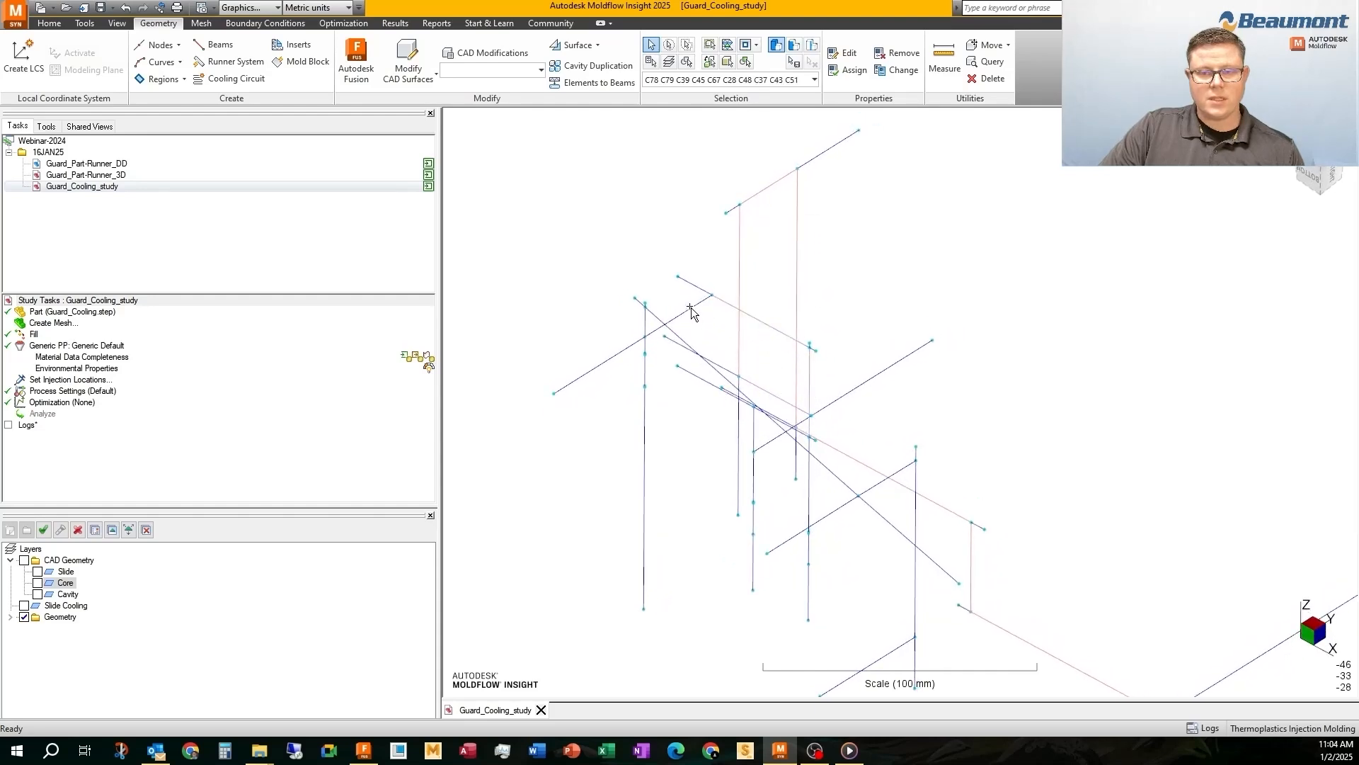
{"action": "left_click", "coordinate": [654, 330], "text": "ctrl"}
{"action": "middle_click_drag", "start_coordinate": [643, 321], "coordinate": [665, 309]}
{"action": "left_click", "coordinate": [889, 429], "text": "ctrl"}
{"action": "middle_click_drag", "start_coordinate": [870, 440], "coordinate": [812, 244]}
{"action": "left_click", "coordinate": [813, 431], "text": "ctrl"}
{"action": "left_click", "coordinate": [734, 484], "text": "ctrl"}
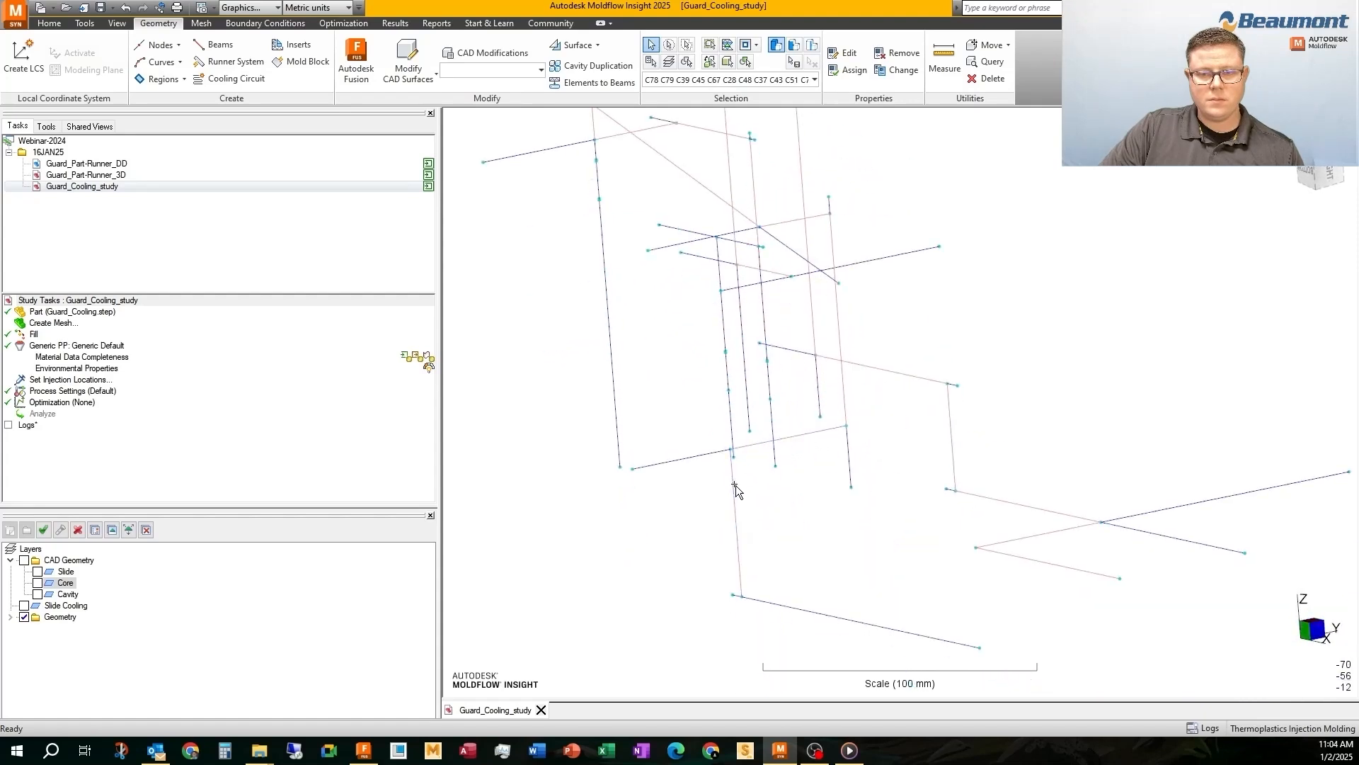
{"action": "left_click", "coordinate": [766, 604], "text": "ctrl"}
{"action": "scroll", "coordinate": [787, 402], "scroll_direction": "down", "scroll_amount": 2}
{"action": "mouse_move", "coordinate": [788, 402]}
{"action": "middle_mouse_down"}
{"action": "mouse_move", "coordinate": [791, 324]}
{"action": "mouse_move", "coordinate": [867, 449]}
{"action": "mouse_move", "coordinate": [768, 325]}
{"action": "mouse_move", "coordinate": [762, 446]}
{"action": "mouse_move", "coordinate": [740, 290]}
{"action": "middle_mouse_up"}
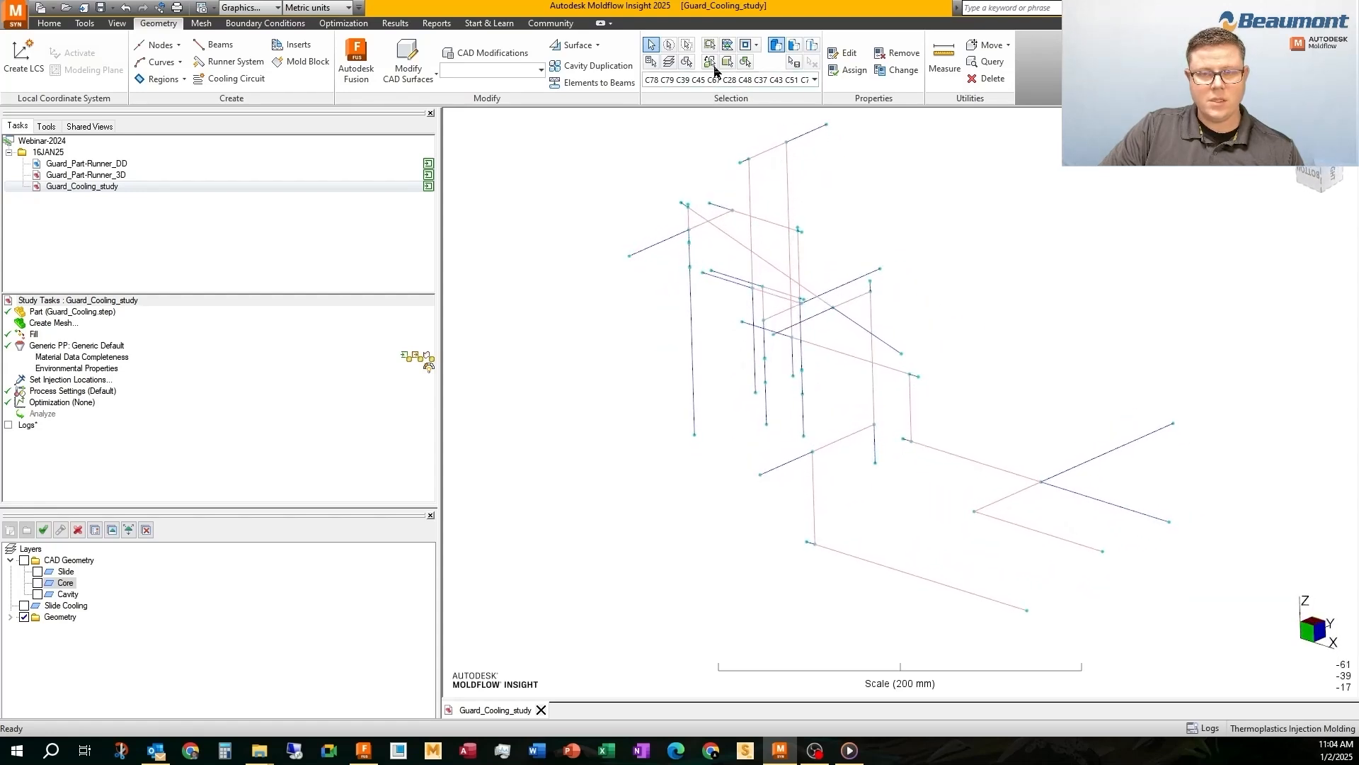
Invert the selection and delete the unwanted nodes and stub curves around the core circuit
{"action": "left_click", "coordinate": [711, 63]}
{"action": "middle_click_drag", "start_coordinate": [913, 326], "coordinate": [907, 346]}
{"action": "key", "text": "Delete"}
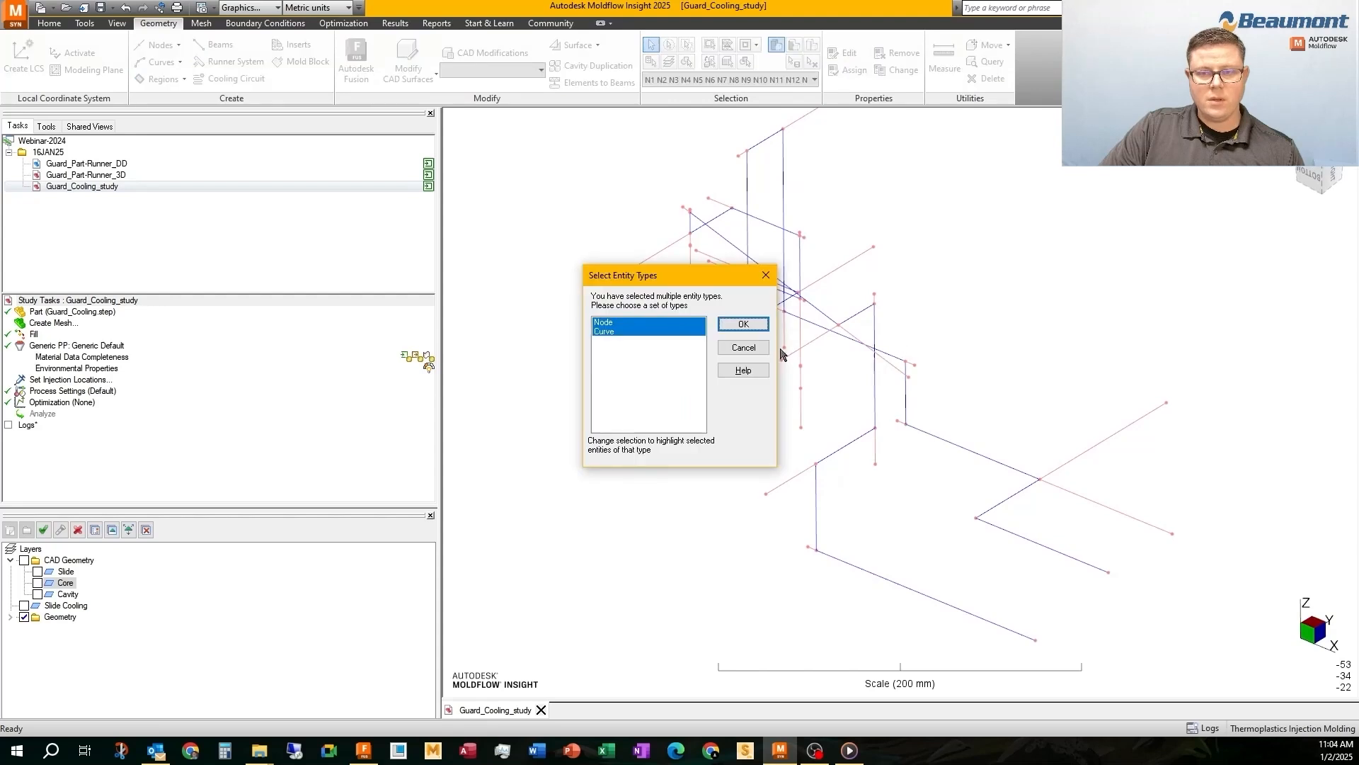
{"action": "key", "text": "Return"}
{"action": "mouse_move", "coordinate": [786, 334]}
{"action": "middle_mouse_down"}
{"action": "mouse_move", "coordinate": [844, 279]}
{"action": "mouse_move", "coordinate": [610, 273]}
{"action": "mouse_move", "coordinate": [839, 301]}
{"action": "mouse_move", "coordinate": [384, 451]}
{"action": "middle_mouse_up"}
Select all remaining core curves, create a layer named Core Cooling, and assign the curves to it
{"action": "key", "text": "ctrl+a"}
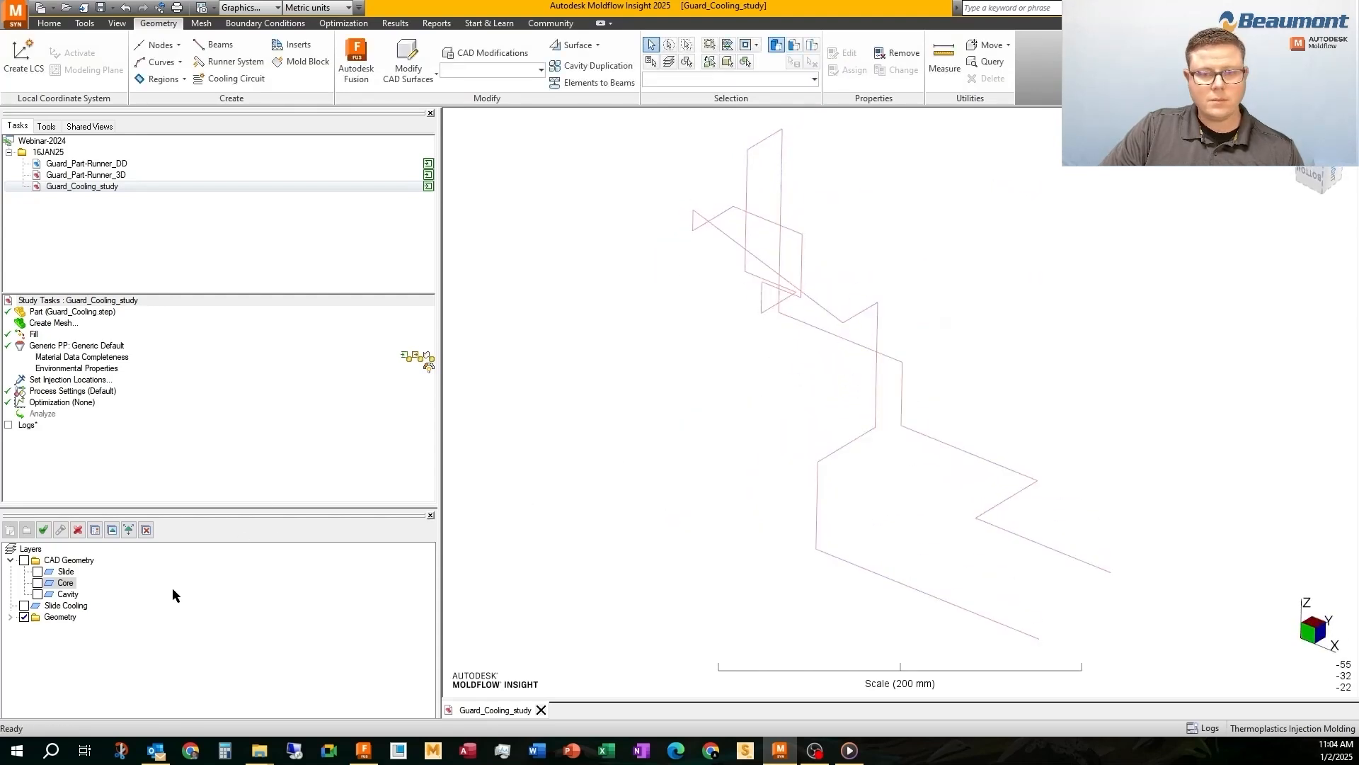
{"action": "left_click", "coordinate": [10, 530]}
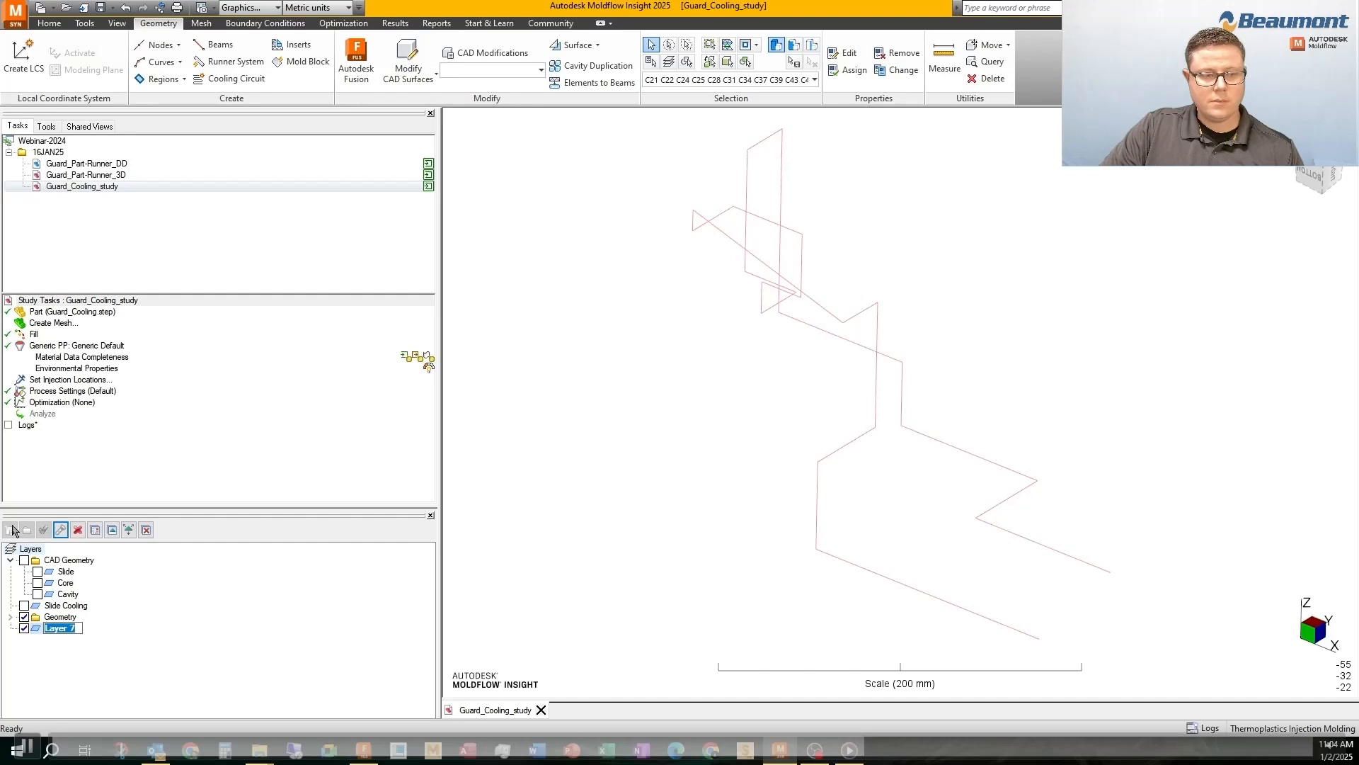
{"action": "type", "text": "Core Cool"}
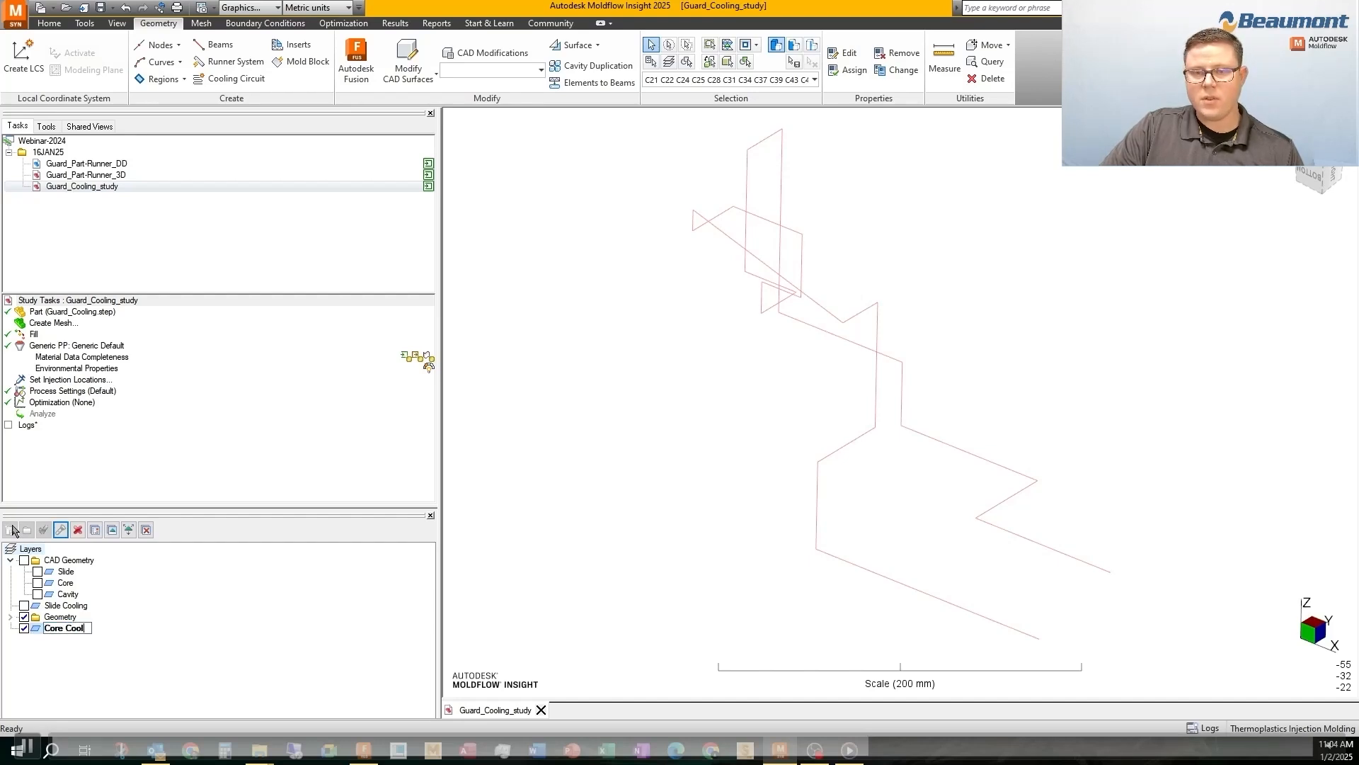
{"action": "type", "text": "ing"}
{"action": "key", "text": "Return"}
{"action": "left_click", "coordinate": [112, 529]}
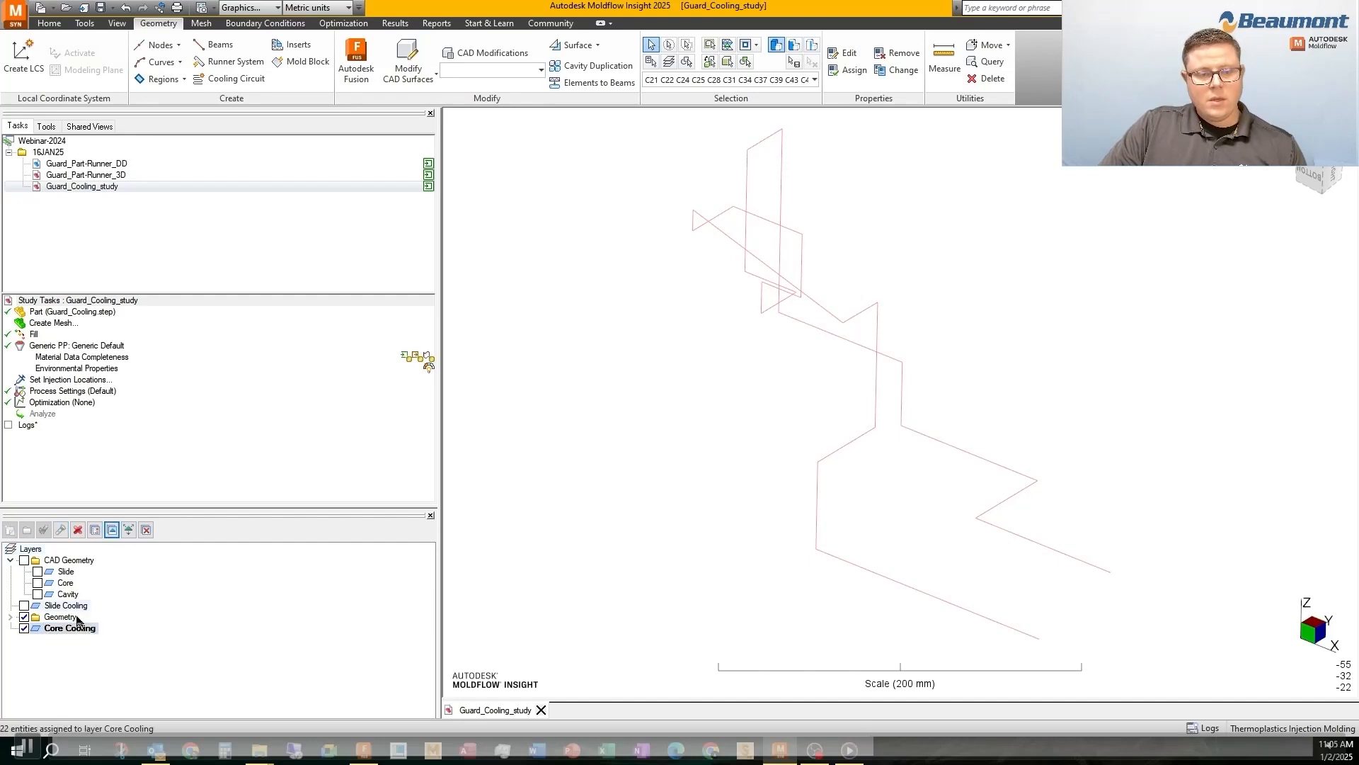
Check the Geometry layer with Core Cooling hidden, make Core Cooling active again, and delete the Geometry layer
{"action": "left_click", "coordinate": [24, 628]}
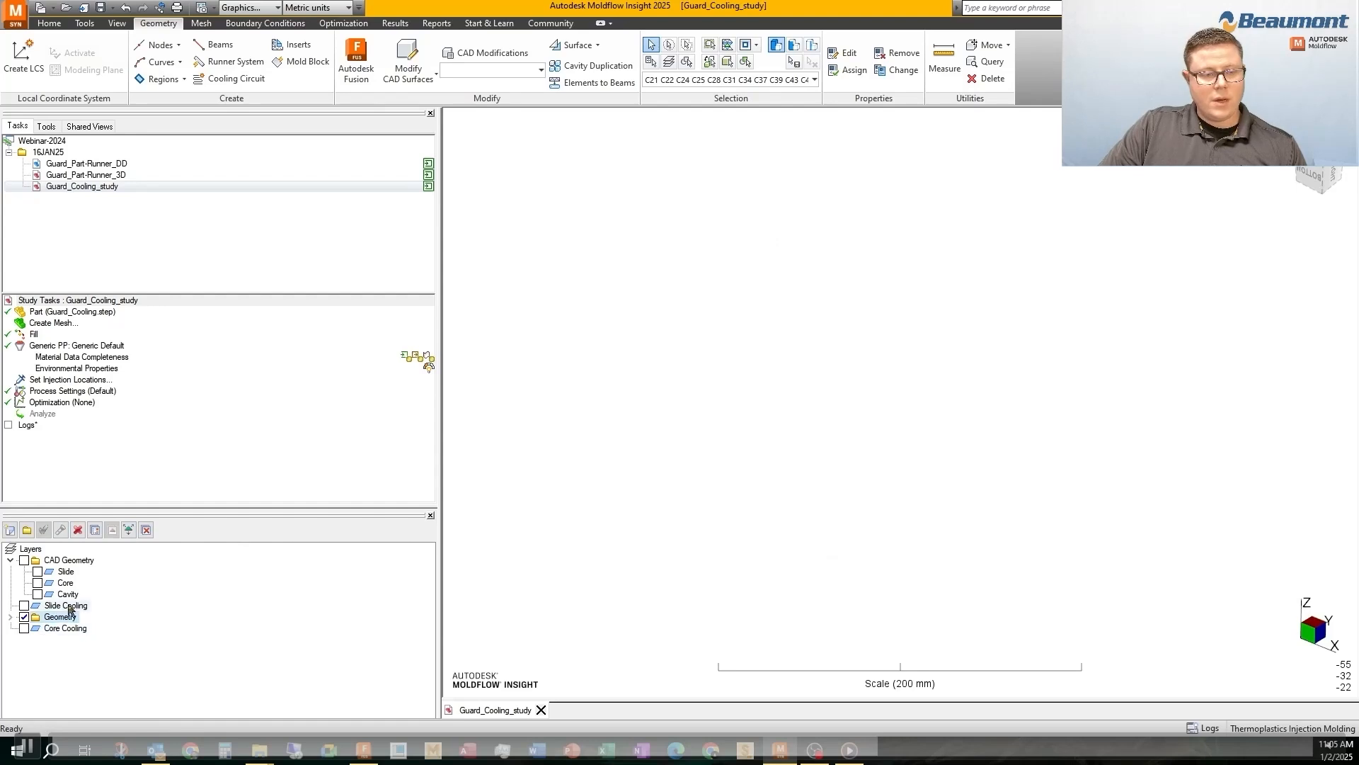
{"action": "left_click", "coordinate": [44, 529]}
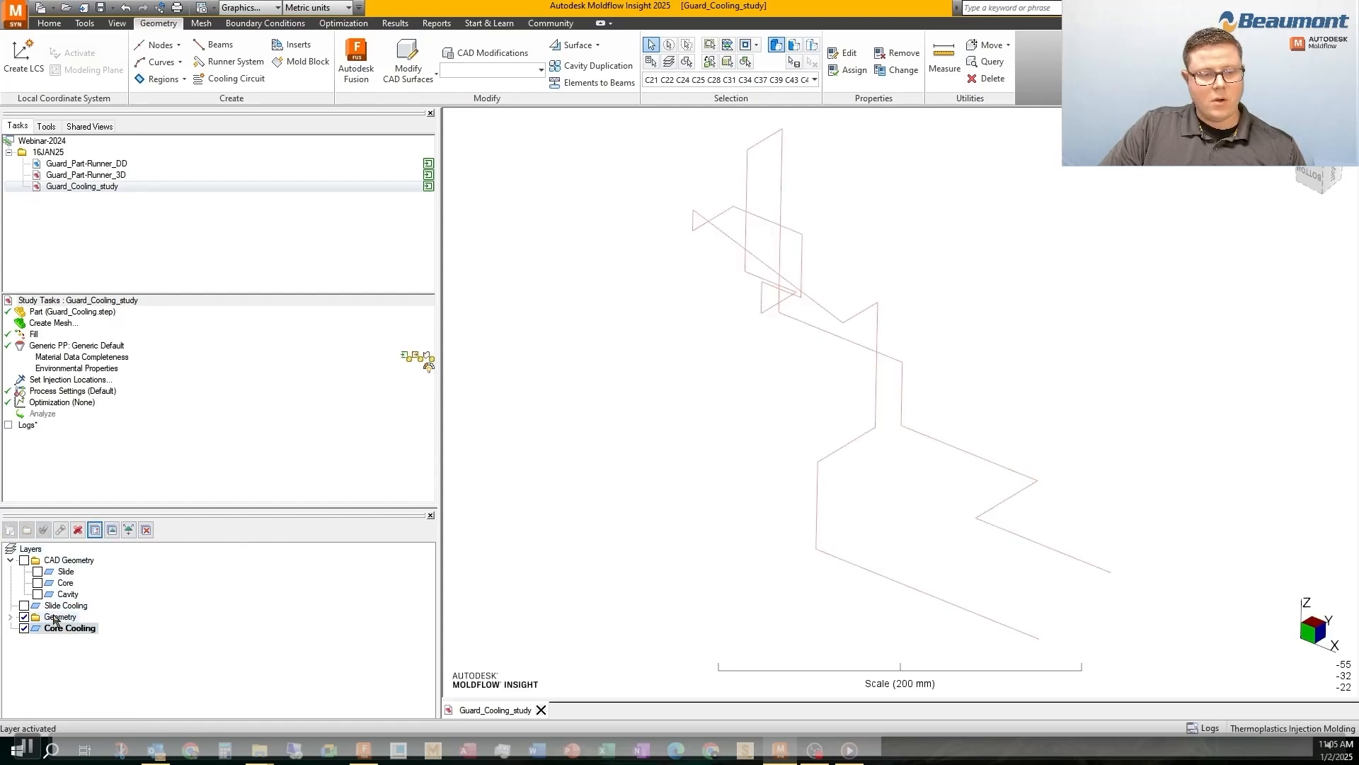
{"action": "left_click", "coordinate": [78, 529]}
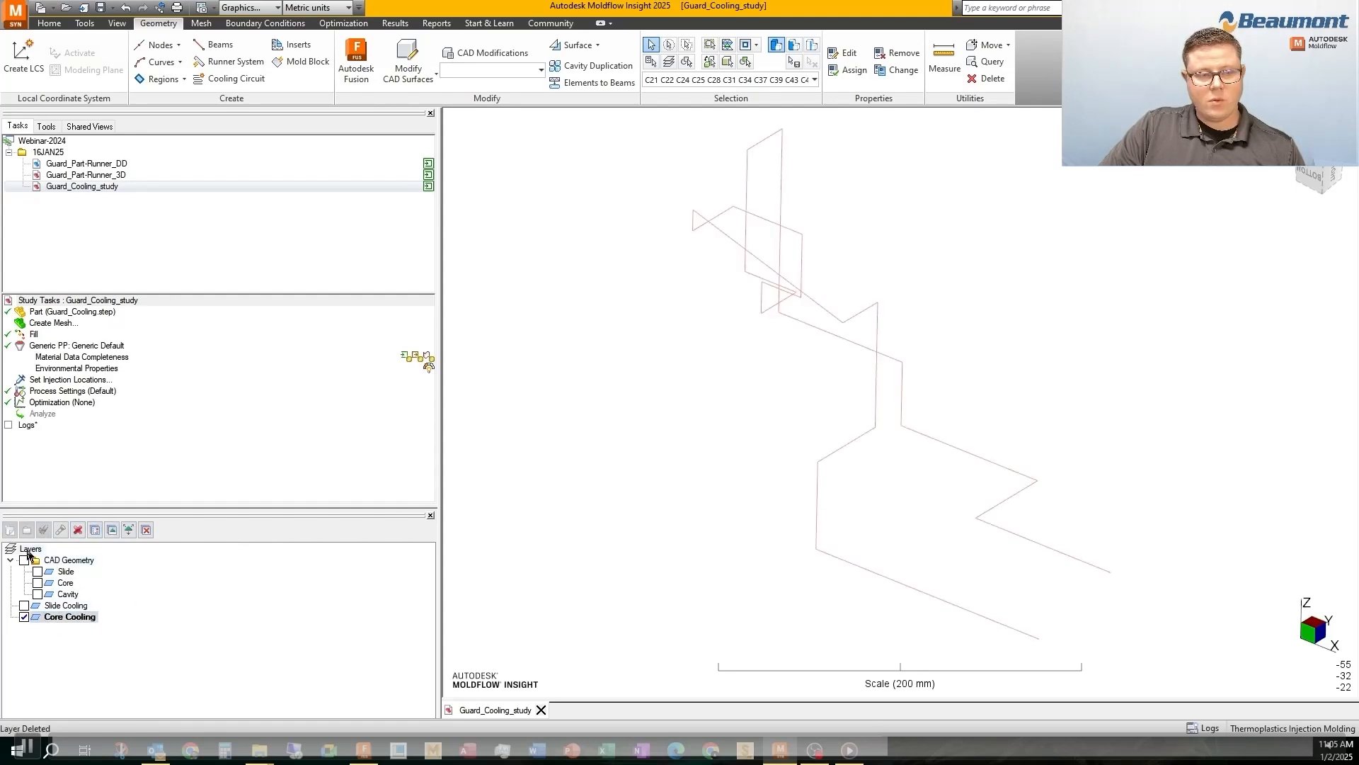
Show the Cavity channel bodies and hide the Core Cooling layer
{"action": "left_click", "coordinate": [38, 594]}
{"action": "left_click", "coordinate": [24, 617]}
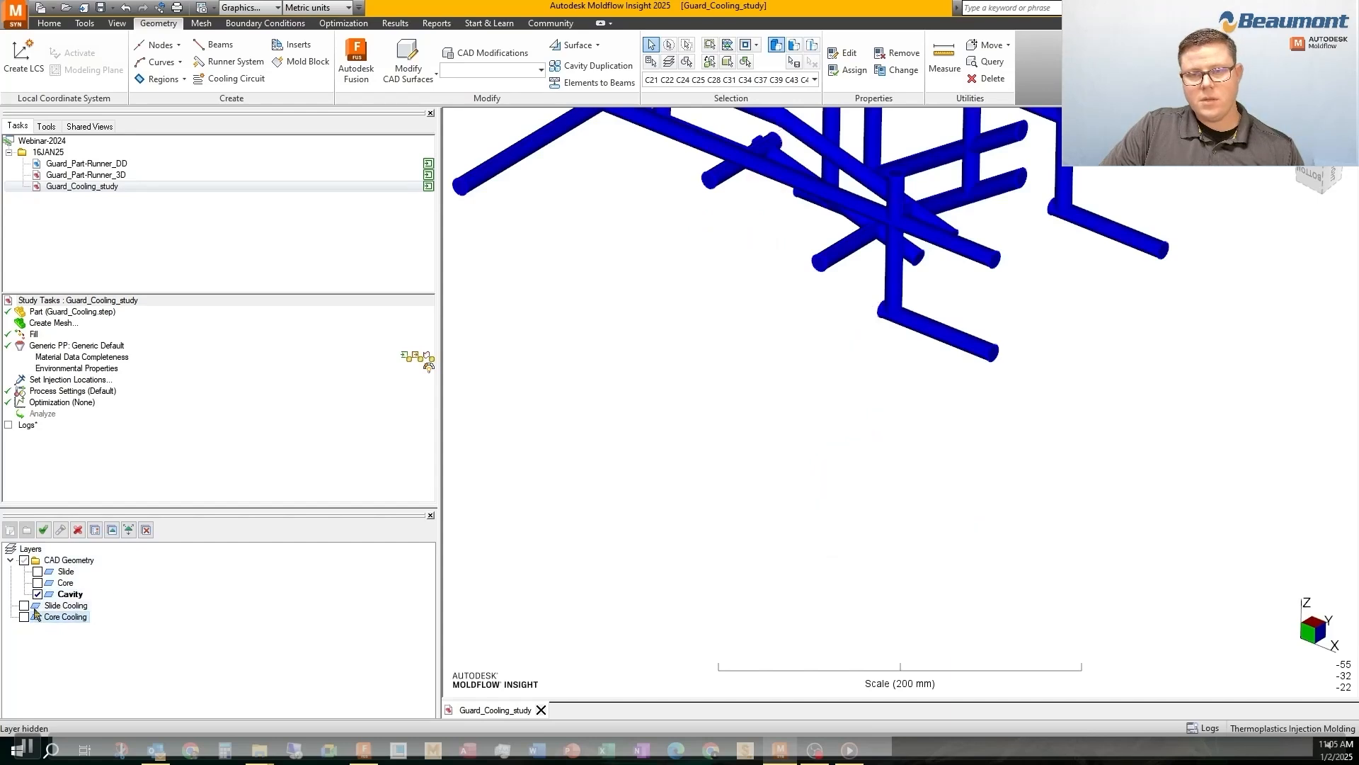
{"action": "scroll", "coordinate": [711, 370], "scroll_direction": "down", "scroll_amount": 1}
{"action": "middle_click_drag", "start_coordinate": [711, 369], "coordinate": [728, 451]}
Generate center-line curves from the Cavity channel bodies and hide those bodies
{"action": "left_click", "coordinate": [161, 45]}
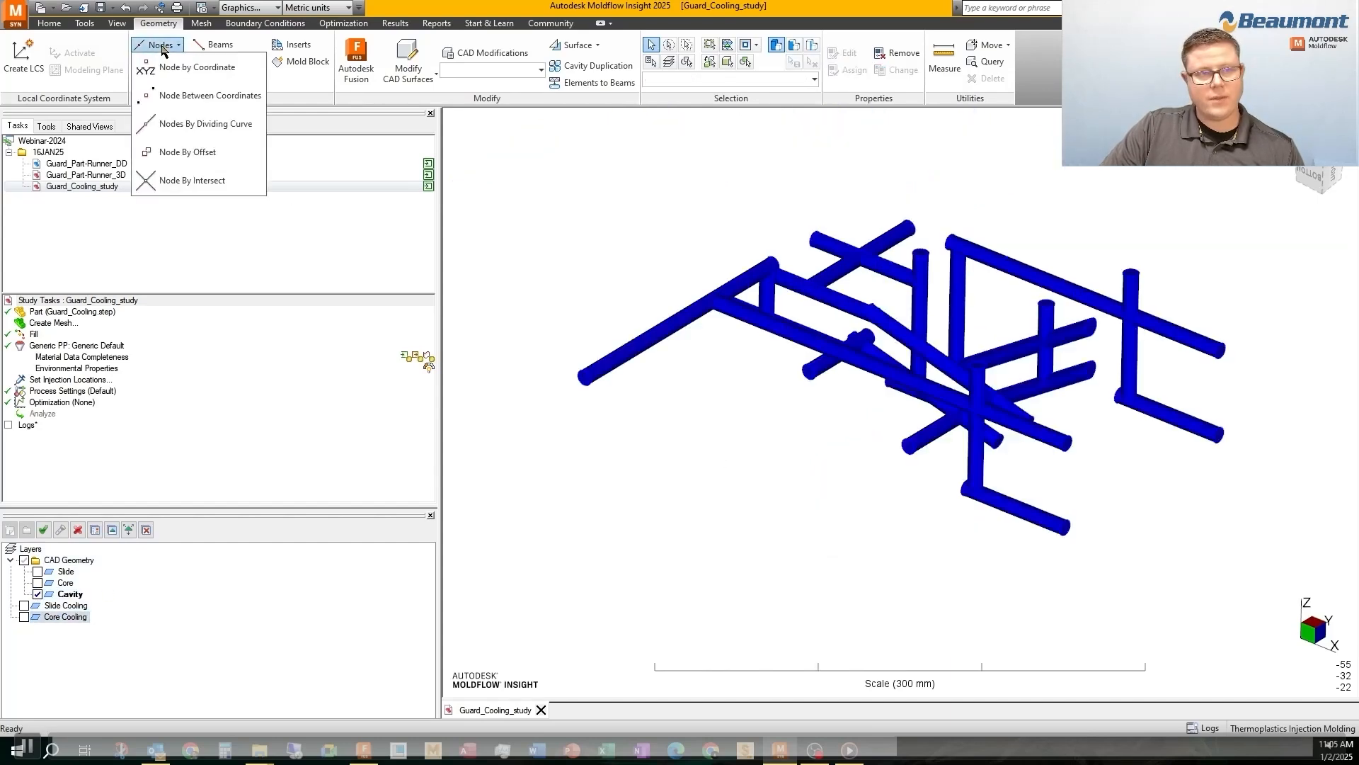
{"action": "left_click", "coordinate": [161, 47]}
{"action": "left_click", "coordinate": [163, 62]}
{"action": "left_click", "coordinate": [160, 254]}
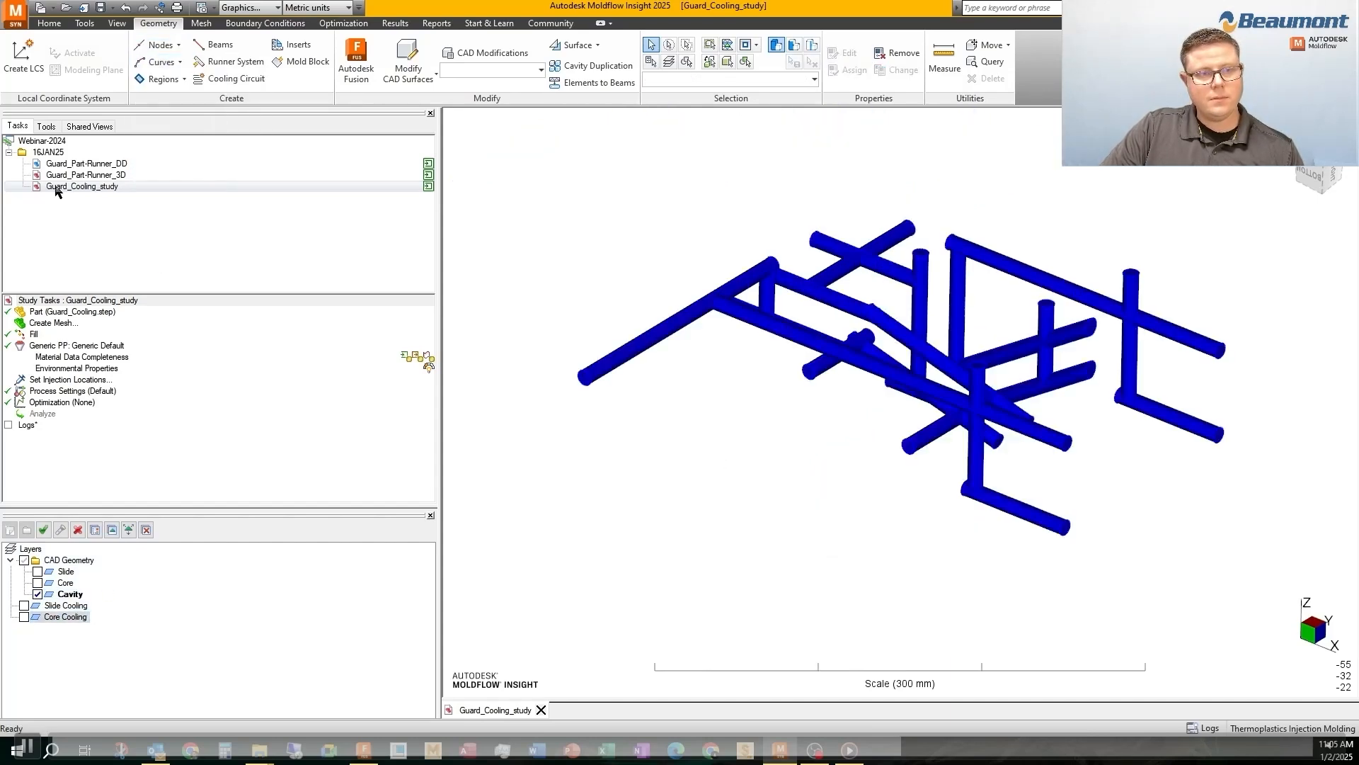
{"action": "left_click", "coordinate": [158, 62]}
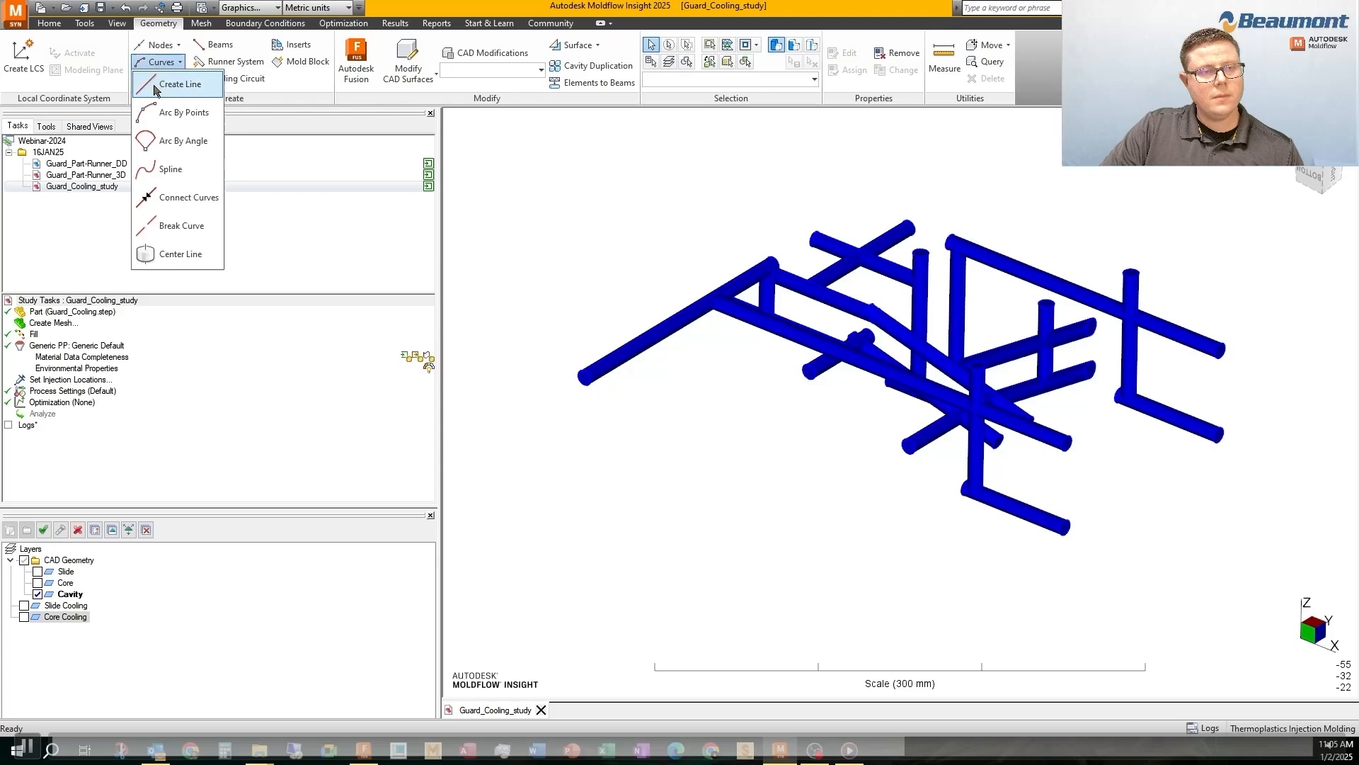
{"action": "left_click", "coordinate": [155, 255]}
{"action": "left_click", "coordinate": [39, 169]}
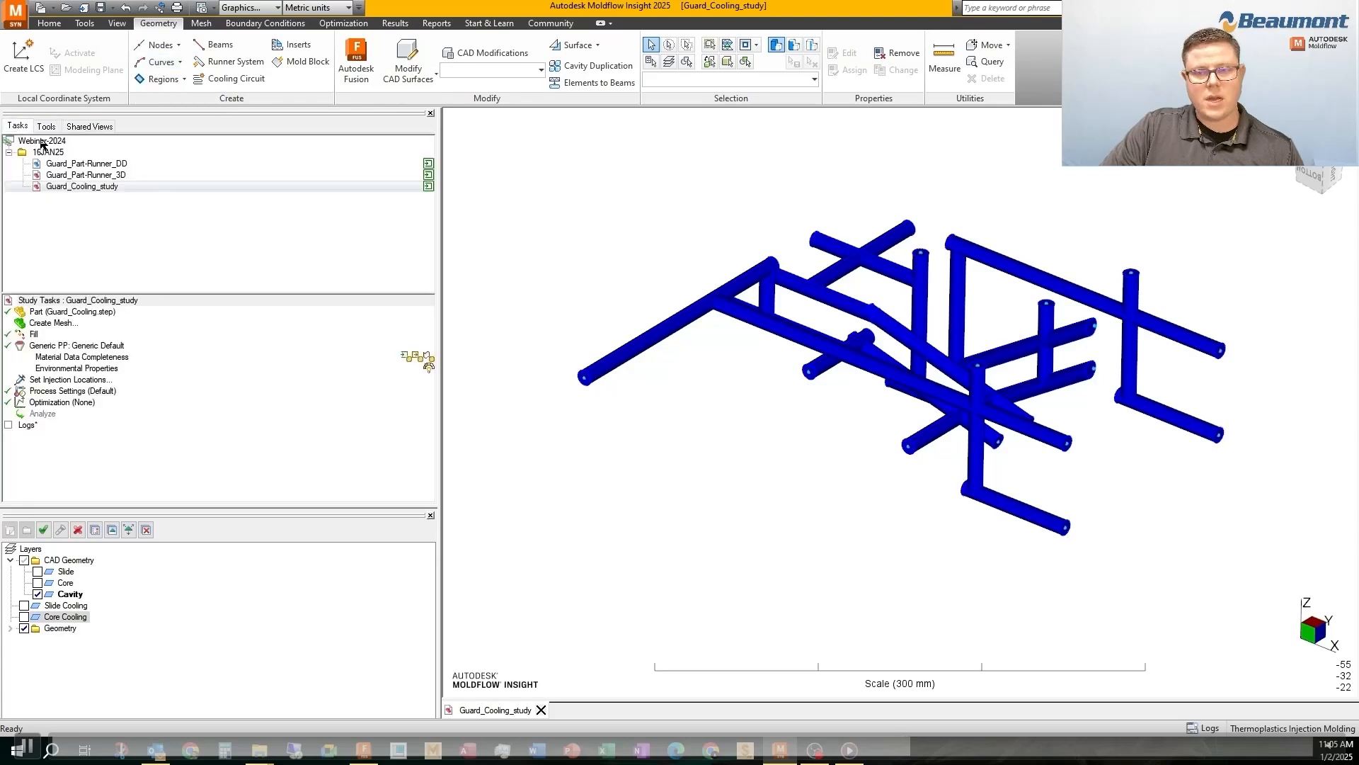
{"action": "left_click", "coordinate": [37, 595]}
{"action": "middle_click_drag", "start_coordinate": [869, 453], "coordinate": [780, 443]}
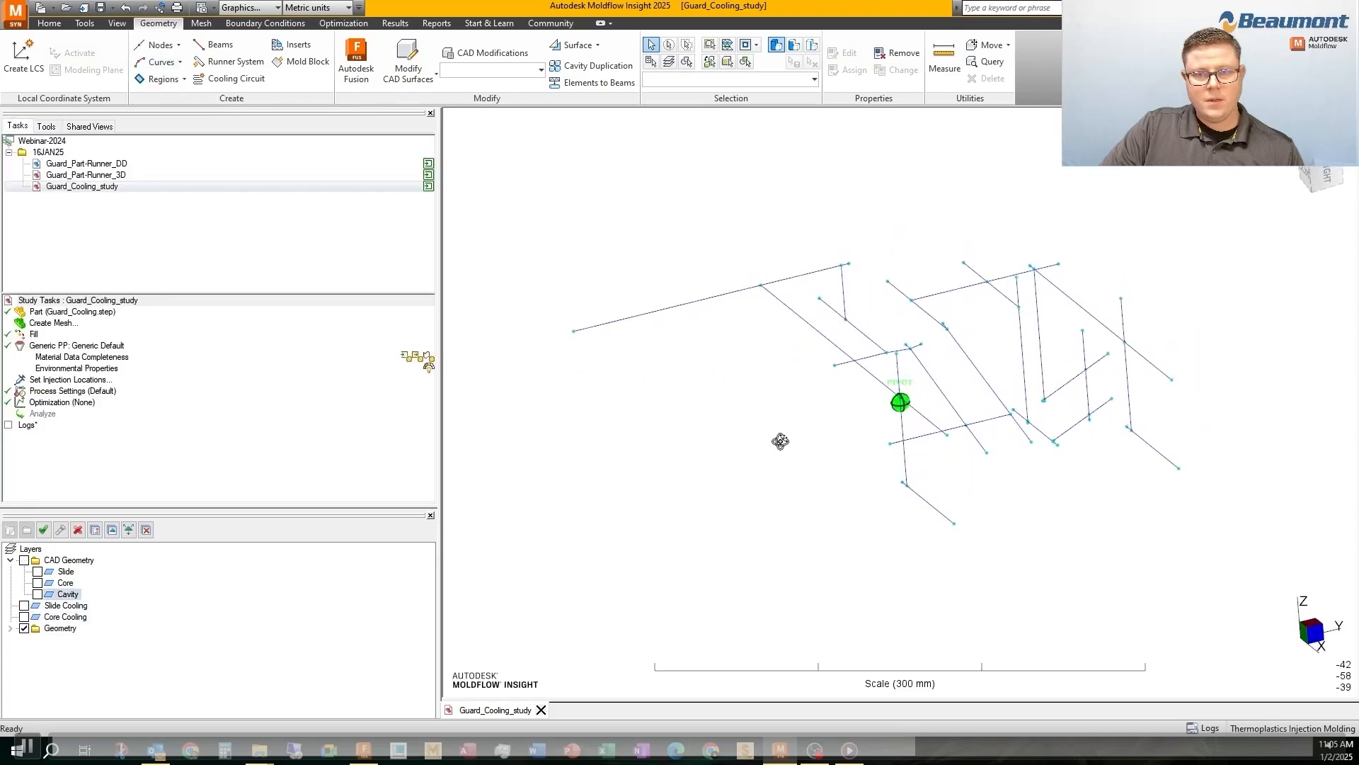
Select the cavity curves that form the continuous cooling flow path, leaving out the dead-end segments beyond each intersection
{"action": "left_click", "coordinate": [900, 434]}
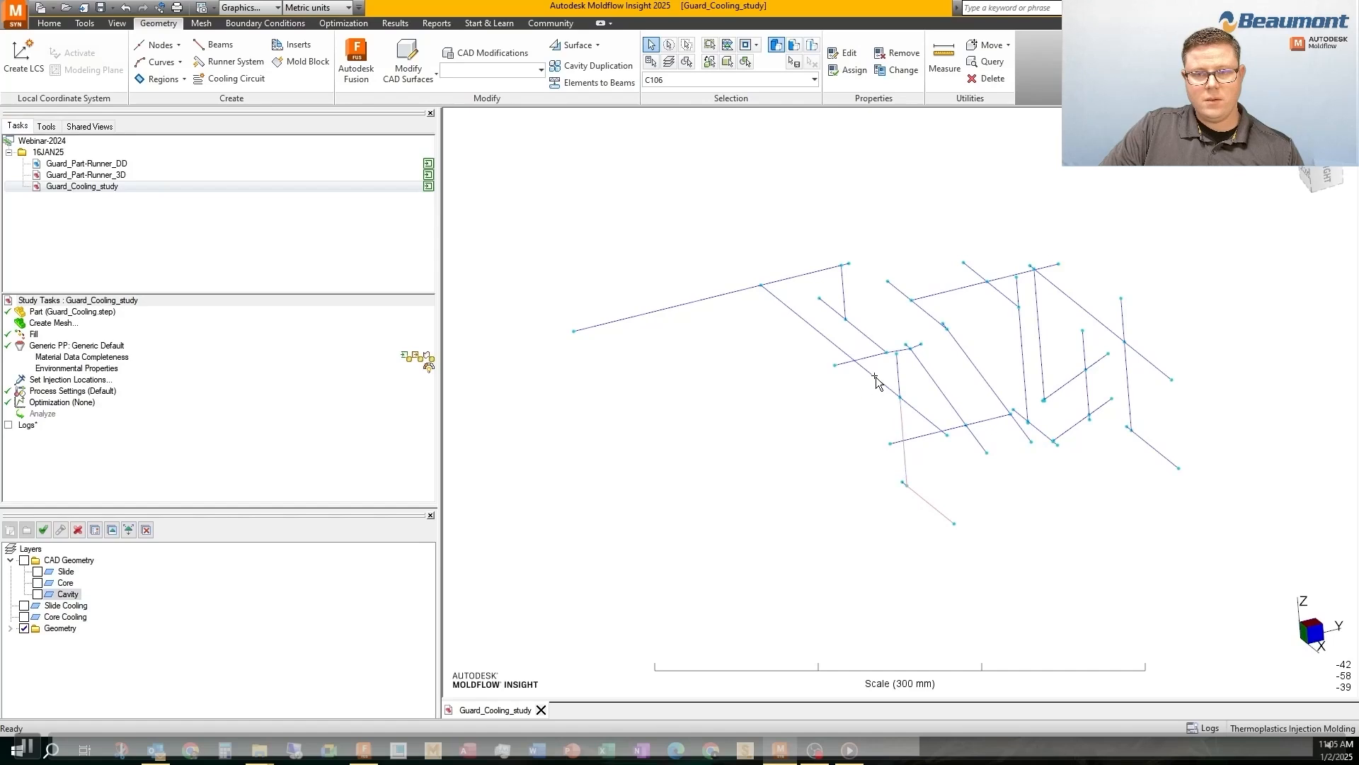
{"action": "left_click", "coordinate": [787, 279], "text": "ctrl"}
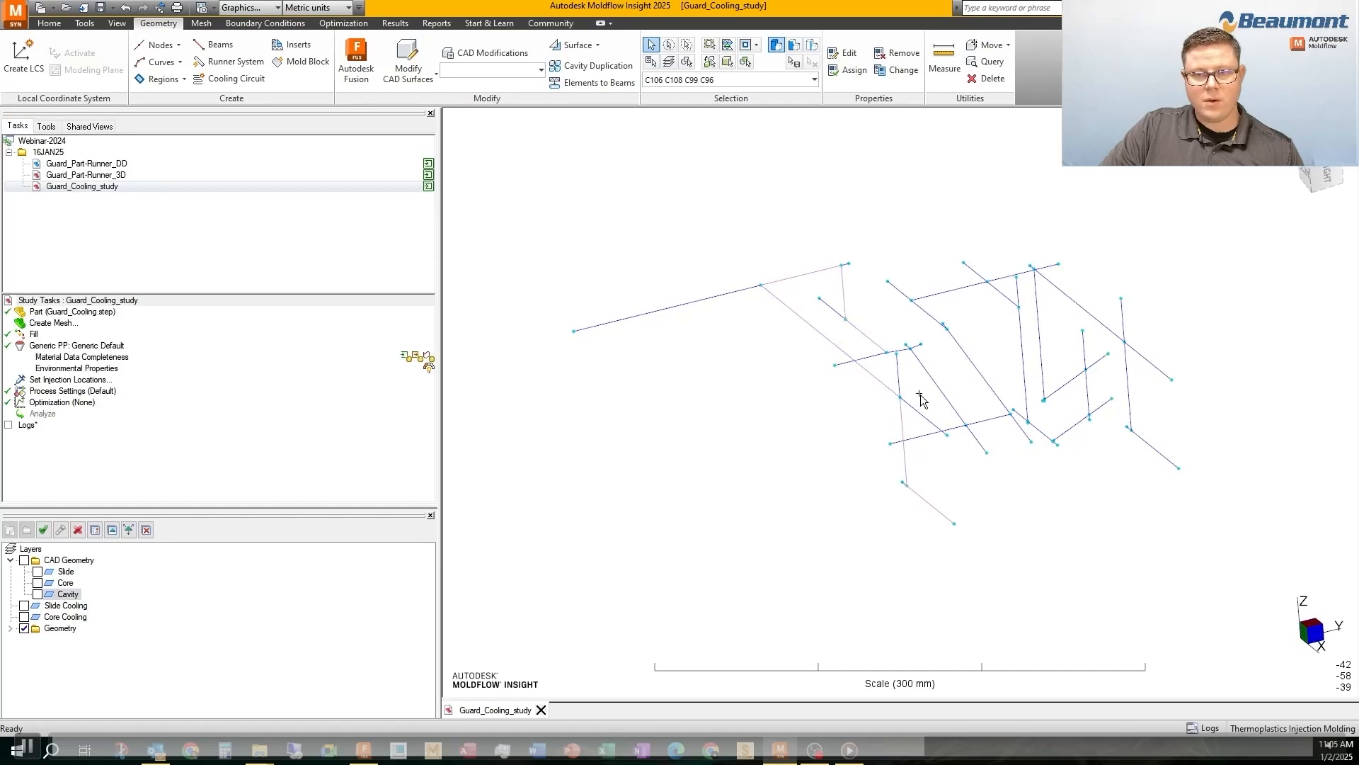
{"action": "scroll", "coordinate": [921, 400], "scroll_direction": "up", "scroll_amount": 5}
{"action": "left_click", "coordinate": [902, 351], "text": "ctrl"}
{"action": "left_click", "coordinate": [938, 286], "text": "ctrl"}
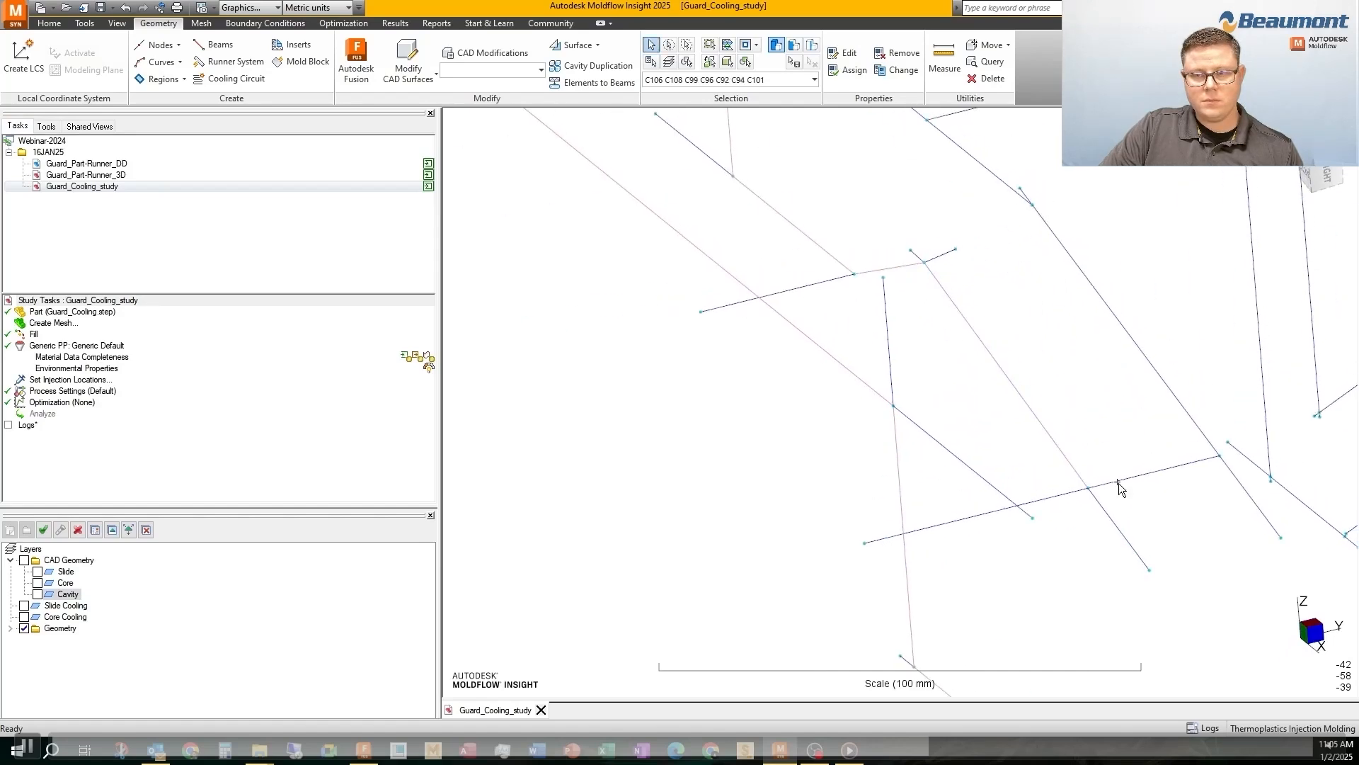
{"action": "left_click", "coordinate": [1120, 482], "text": "ctrl"}
{"action": "left_click", "coordinate": [1160, 367], "text": "ctrl"}
{"action": "middle_click_drag", "start_coordinate": [992, 183], "coordinate": [851, 246]}
{"action": "left_click", "coordinate": [1039, 218], "text": "ctrl"}
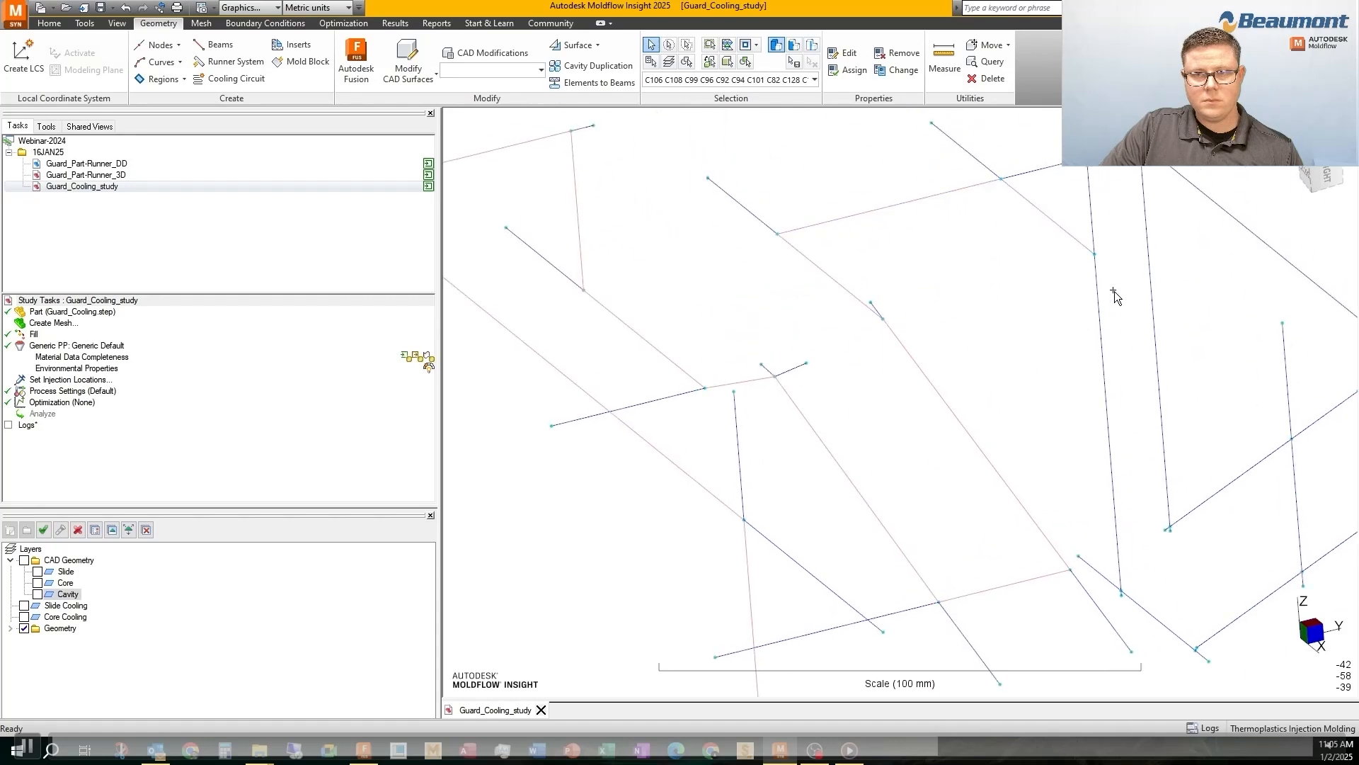
{"action": "left_click", "coordinate": [1099, 306], "text": "ctrl"}
{"action": "middle_click_drag", "start_coordinate": [1232, 641], "coordinate": [788, 401]}
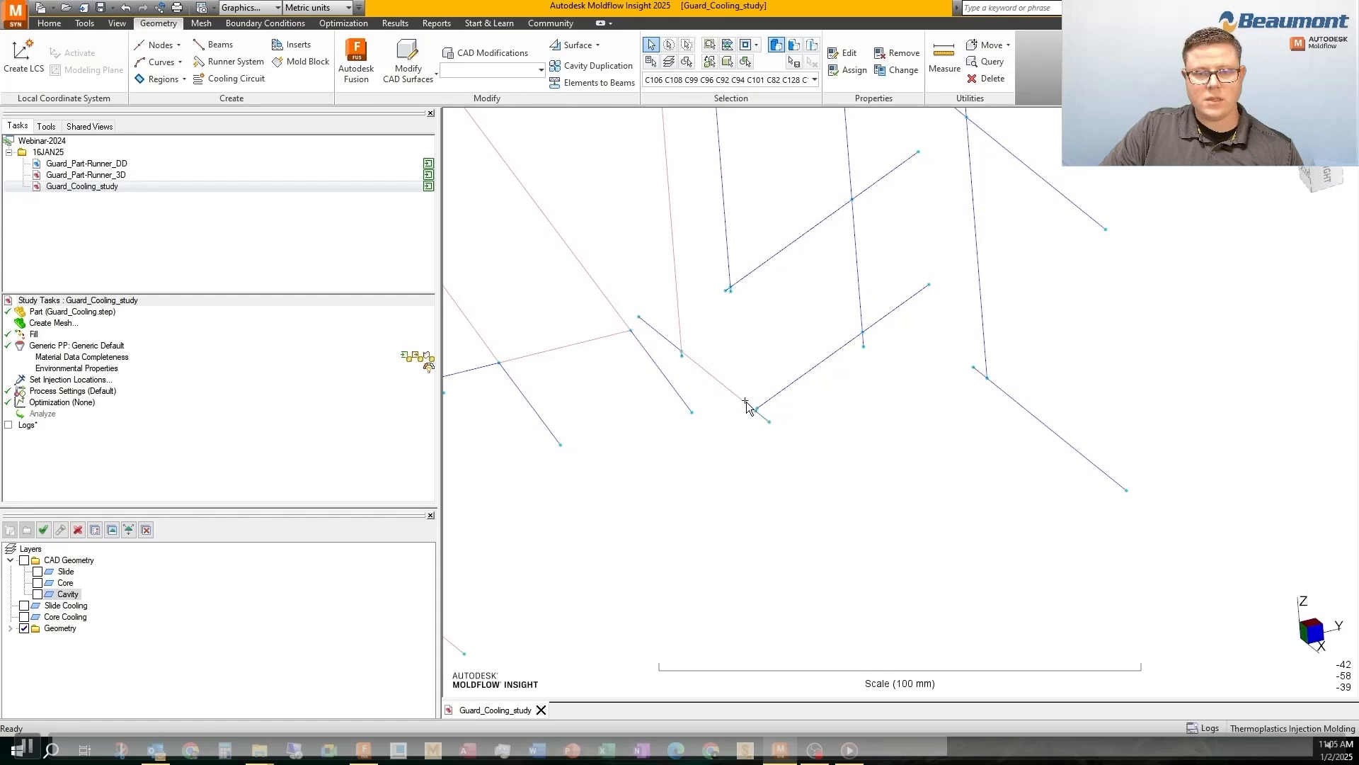
{"action": "scroll", "coordinate": [746, 402], "scroll_direction": "up", "scroll_amount": 5}
{"action": "scroll", "coordinate": [599, 554], "scroll_direction": "down", "scroll_amount": 3}
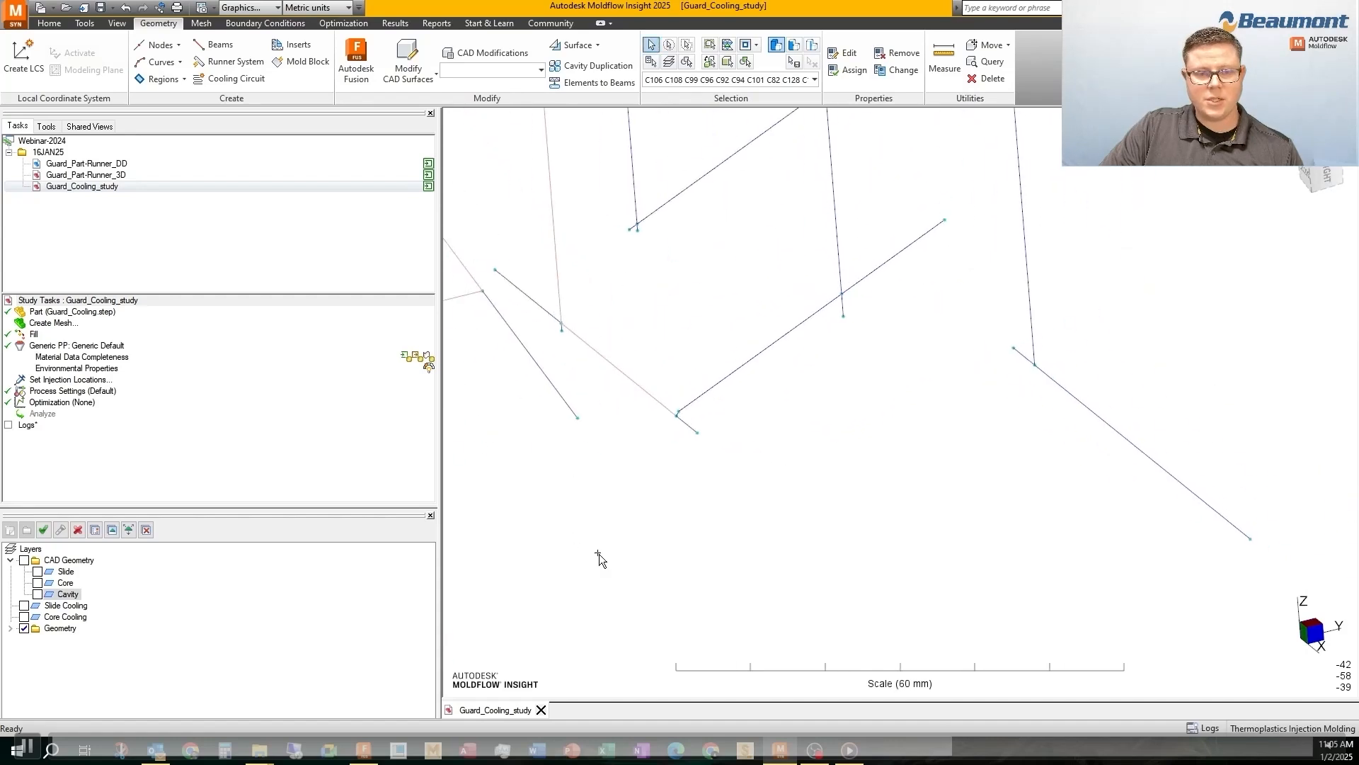
{"action": "middle_click_drag", "start_coordinate": [761, 296], "coordinate": [817, 407]}
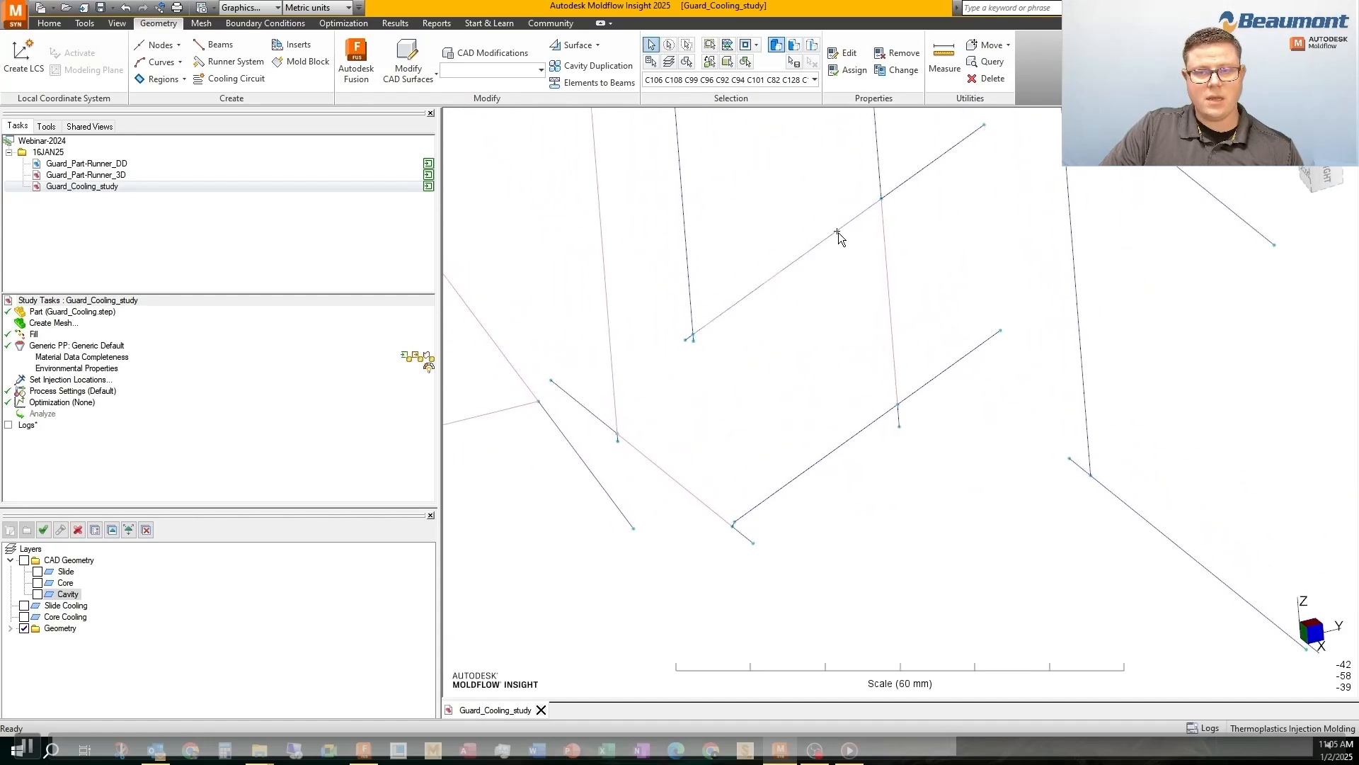
{"action": "scroll", "coordinate": [688, 240], "scroll_direction": "down", "scroll_amount": 2}
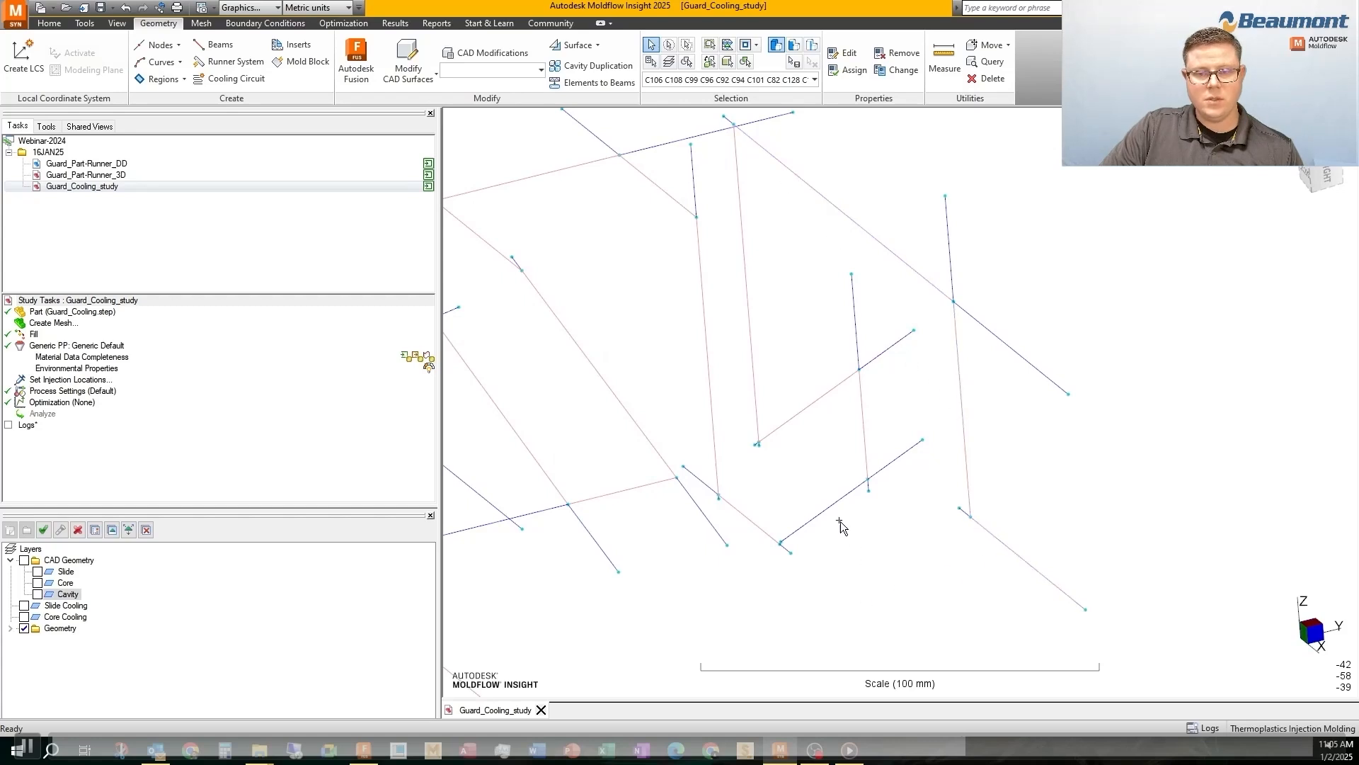
{"action": "middle_click_drag", "start_coordinate": [839, 521], "coordinate": [850, 525]}
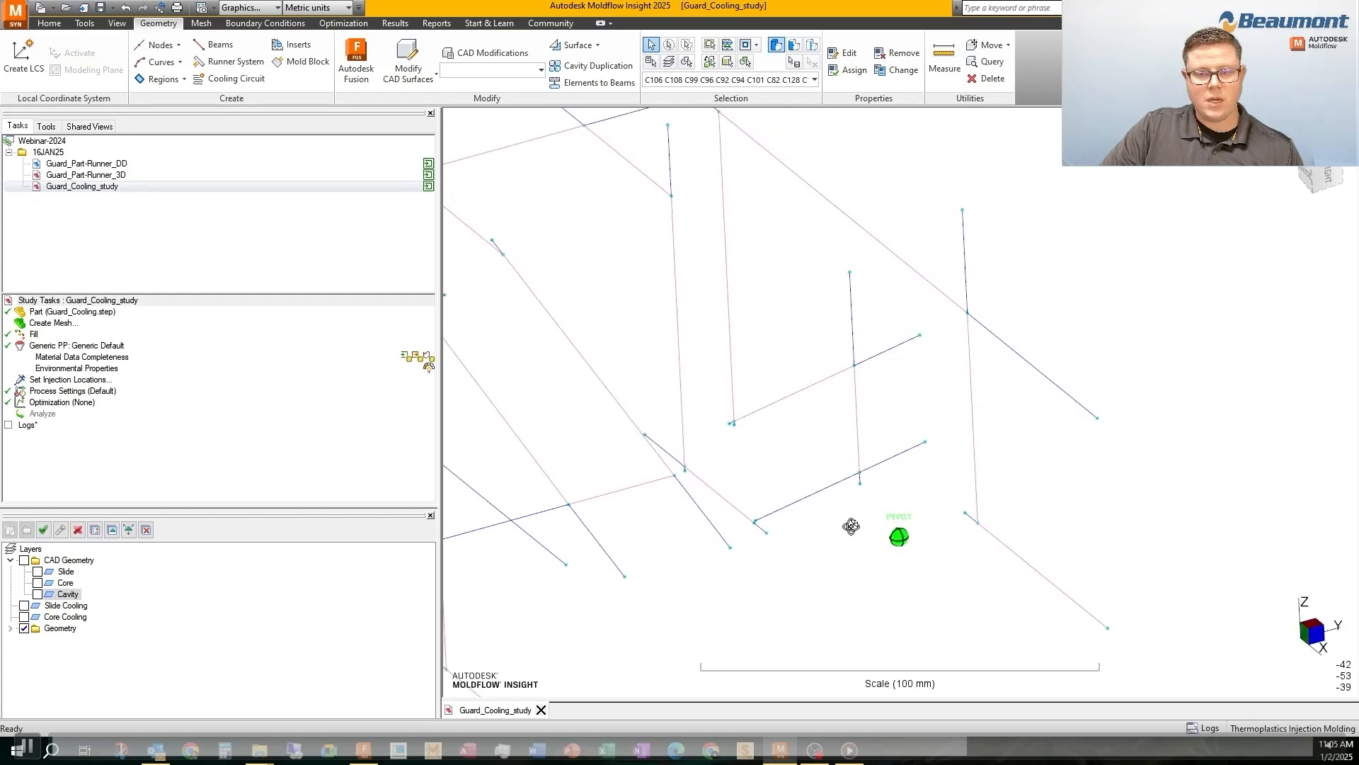
Create a layer named Cavity Cooling and assign the selected cavity curves to it
{"action": "left_click", "coordinate": [11, 531]}
{"action": "type", "text": "CAvi"}
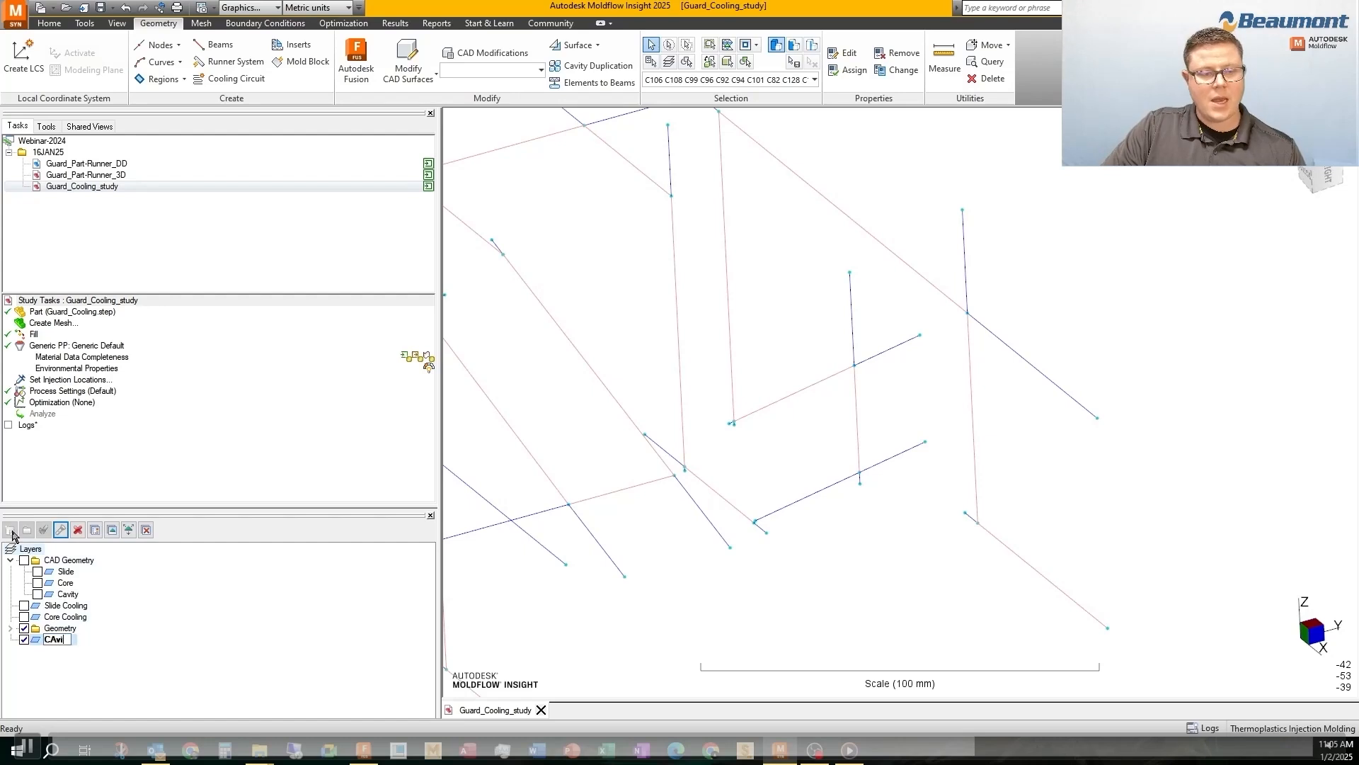
{"action": "type", "text": "ty Cooling"}
{"action": "key", "text": "Return"}
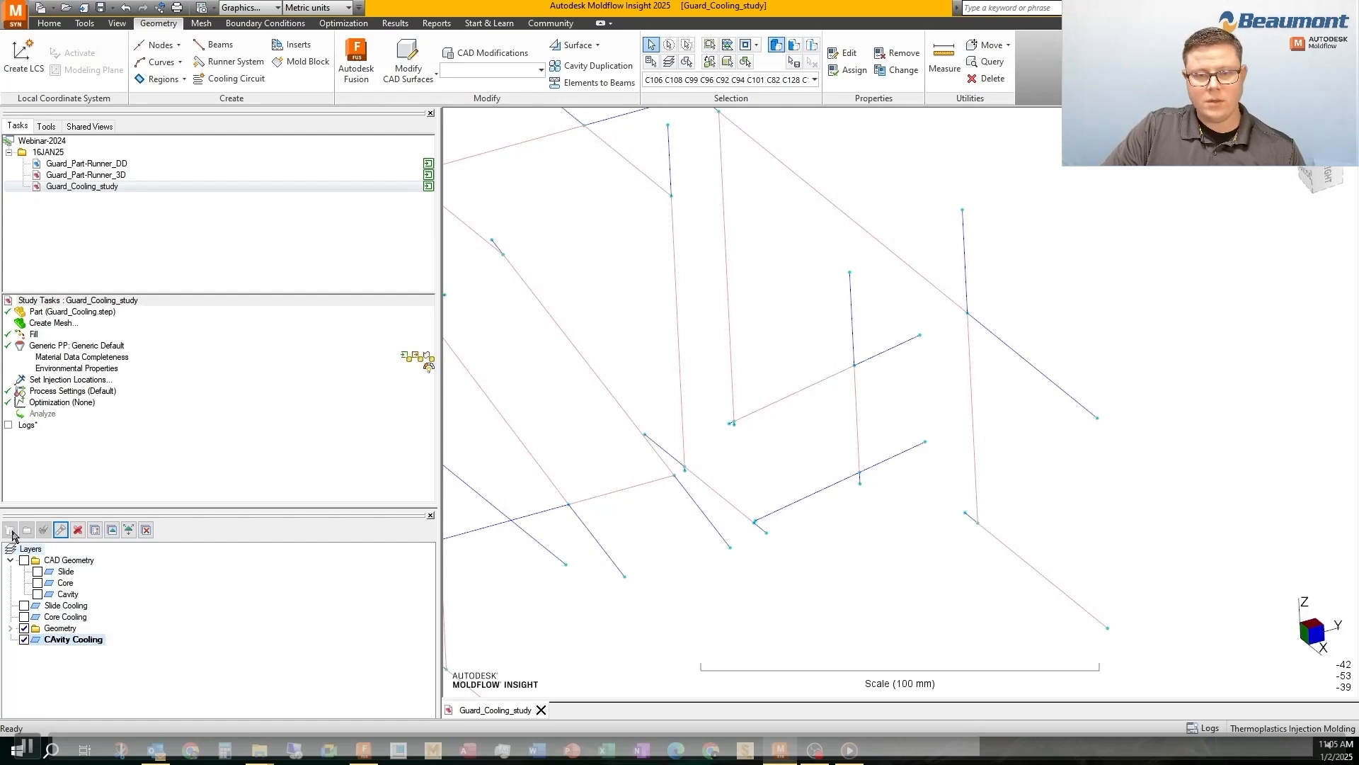
{"action": "left_click", "coordinate": [47, 640]}
{"action": "left_click", "coordinate": [61, 644]}
{"action": "key", "text": "BackSpace"}
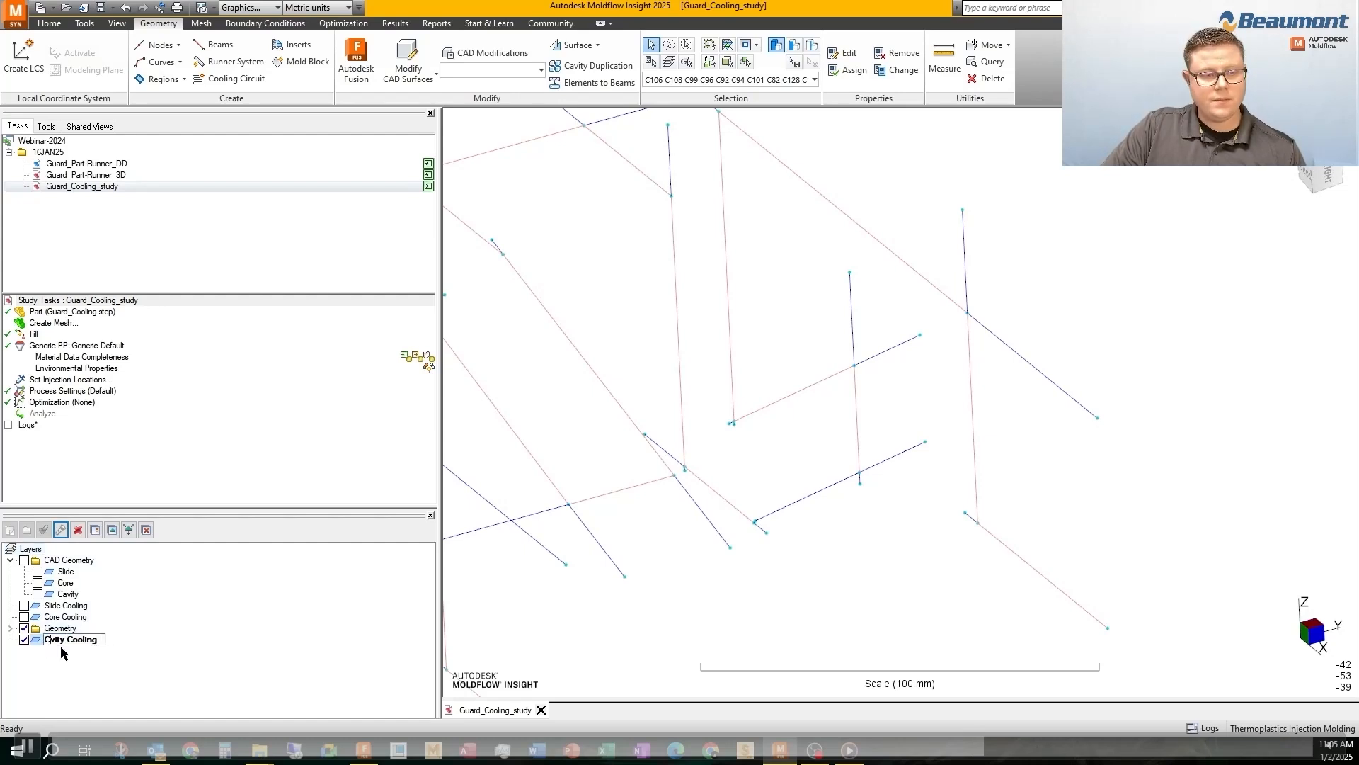
{"action": "type", "text": "a"}
{"action": "key", "text": "Return"}
{"action": "left_click", "coordinate": [112, 530]}
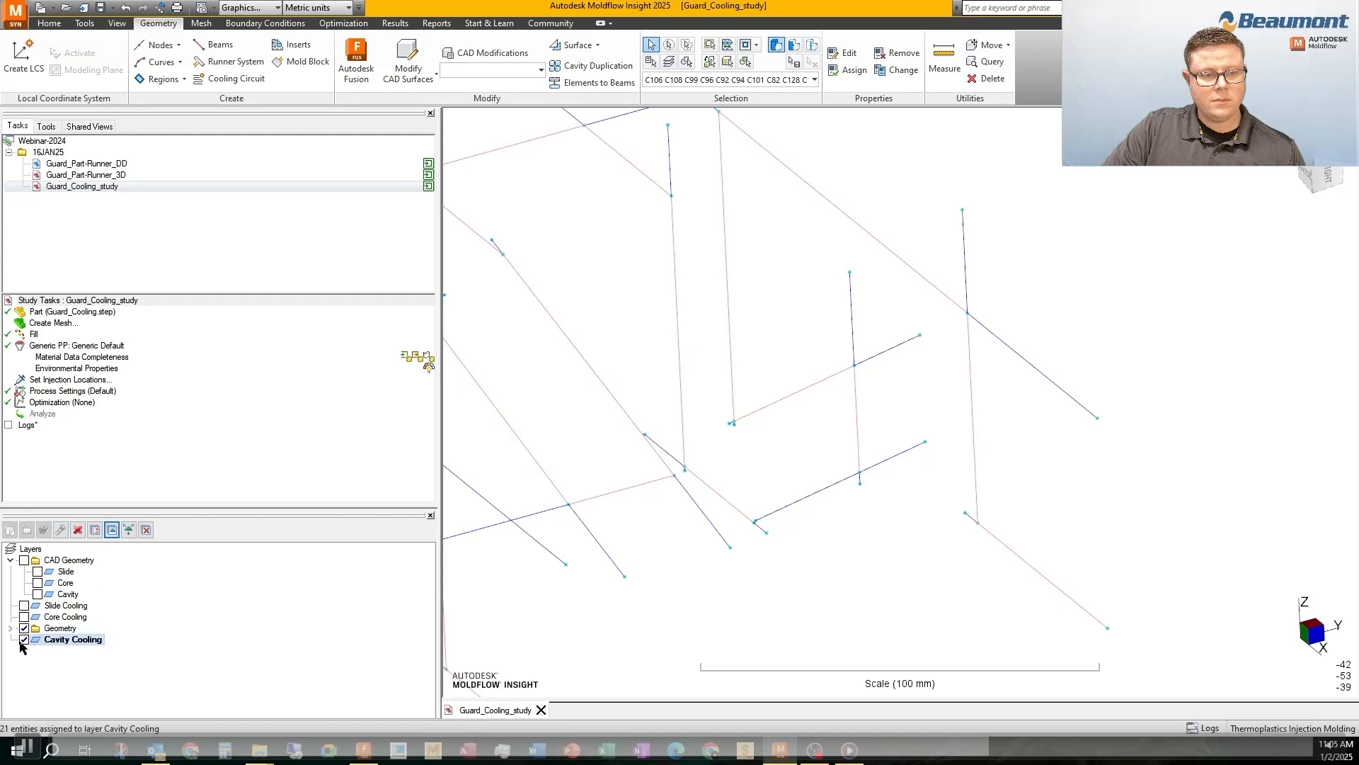
{"action": "left_click", "coordinate": [750, 290]}
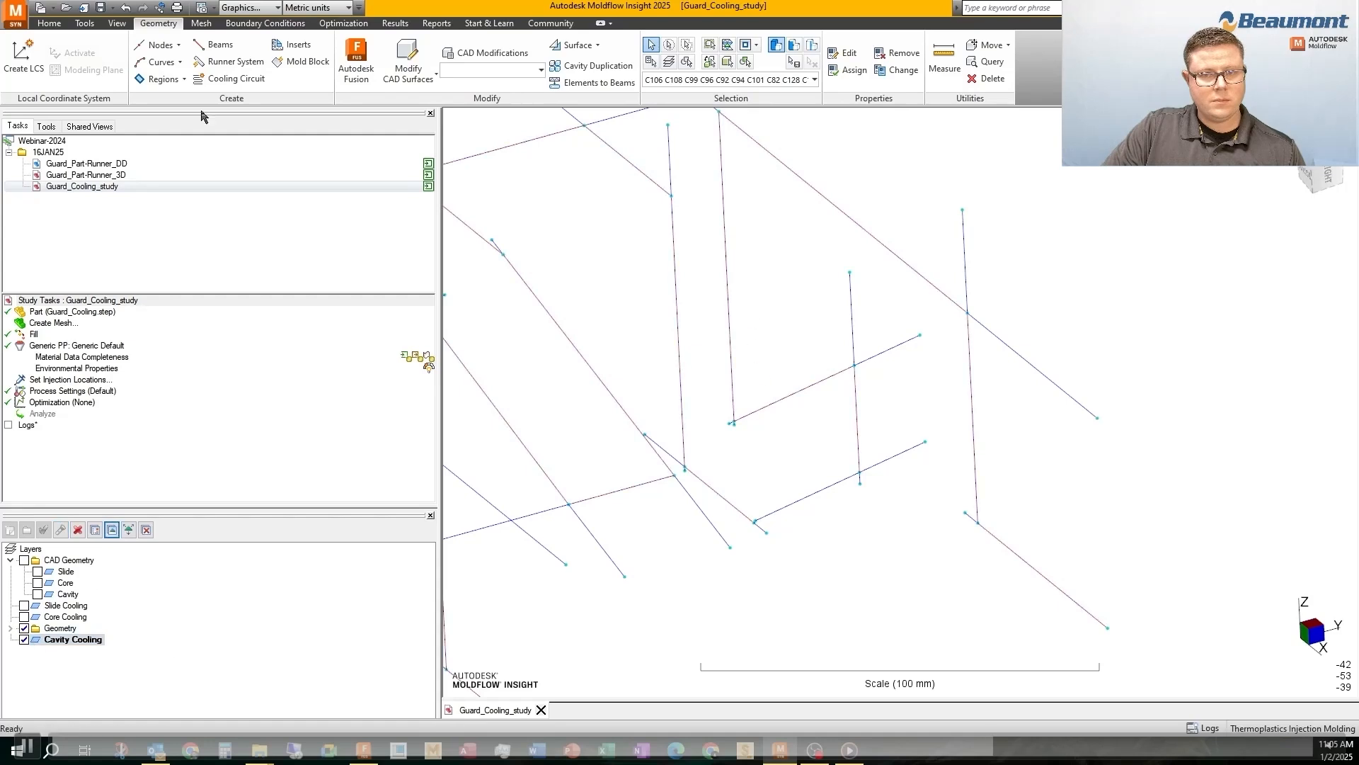
Draw a cavity cooling line with the Channel 10 property from (4.34, 77, 30) to (65, 77, 69.79) mm
{"action": "left_click", "coordinate": [162, 62]}
{"action": "left_click", "coordinate": [164, 80]}
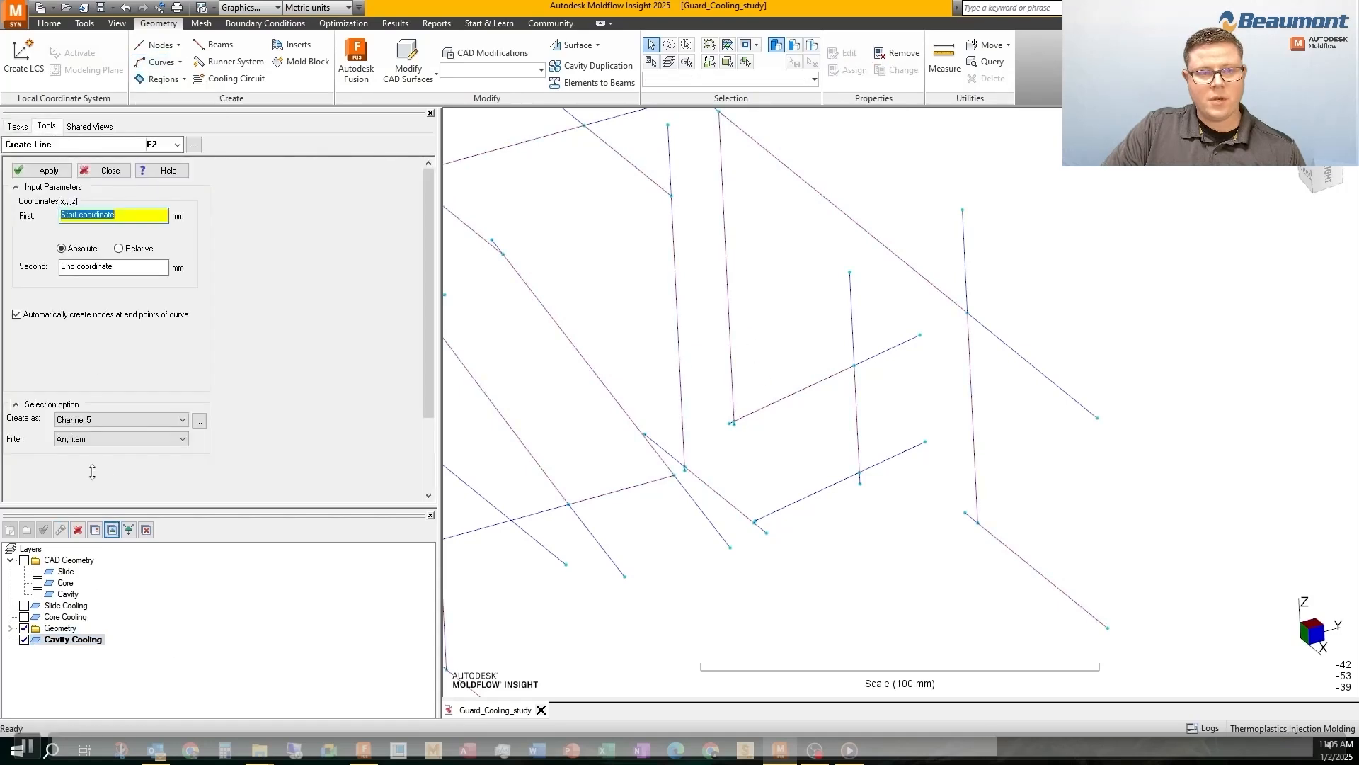
{"action": "left_click", "coordinate": [199, 421]}
{"action": "left_click", "coordinate": [623, 358]}
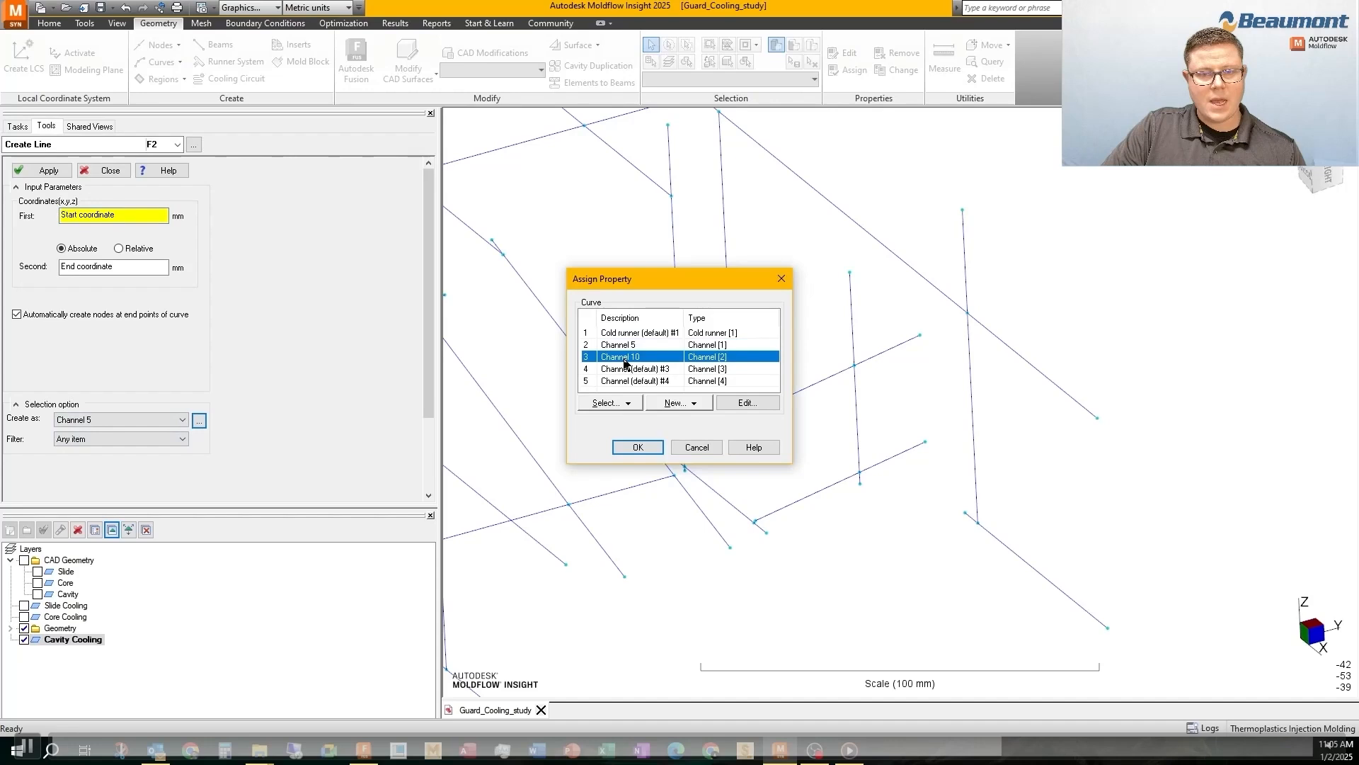
{"action": "left_click", "coordinate": [636, 448]}
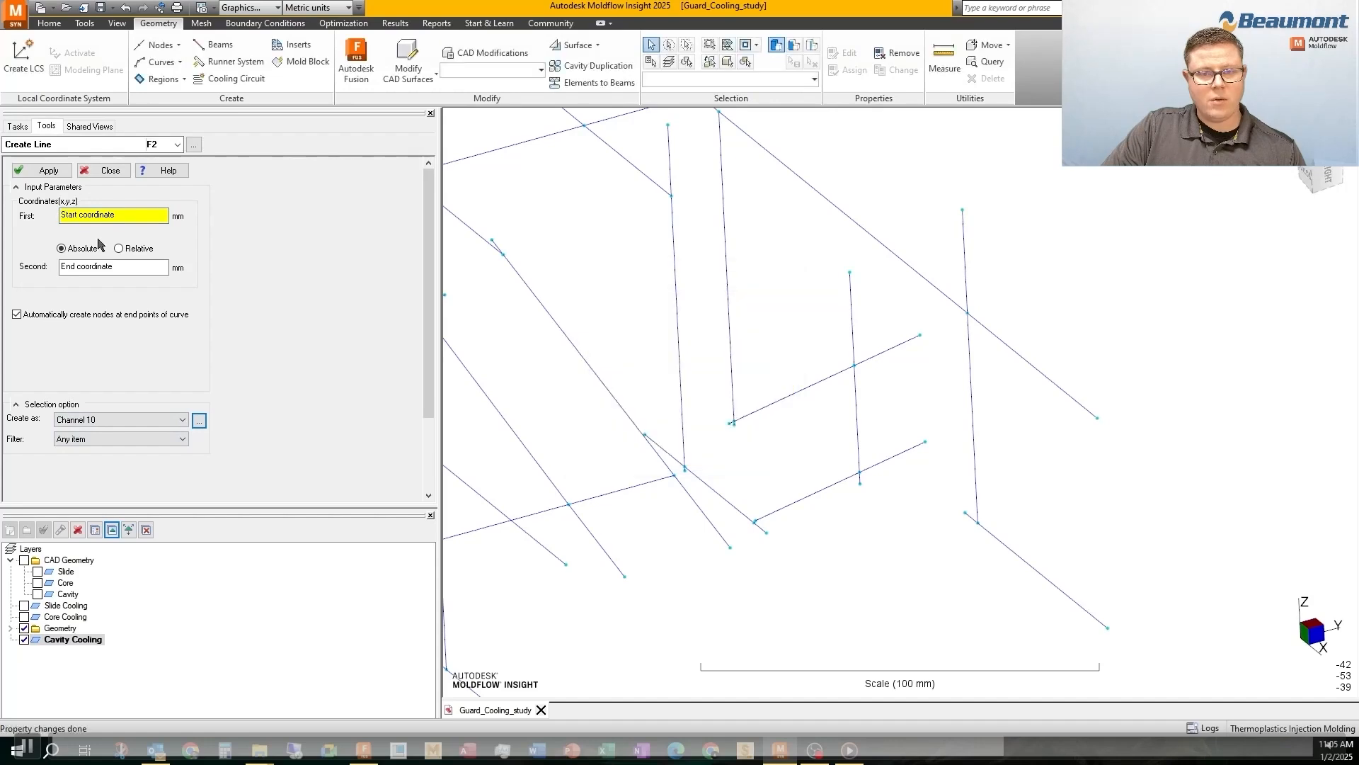
{"action": "left_click", "coordinate": [755, 523]}
{"action": "left_click", "coordinate": [863, 471]}
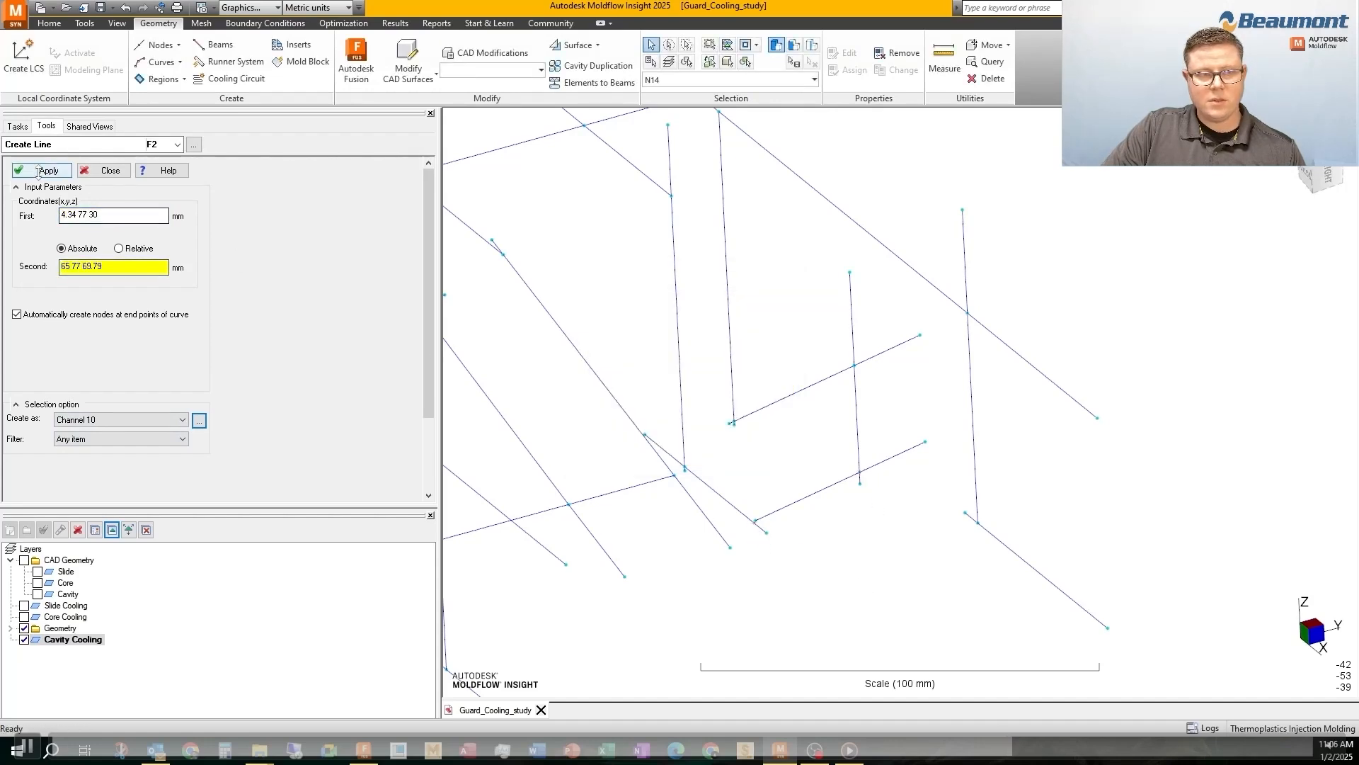
{"action": "left_click", "coordinate": [968, 390]}
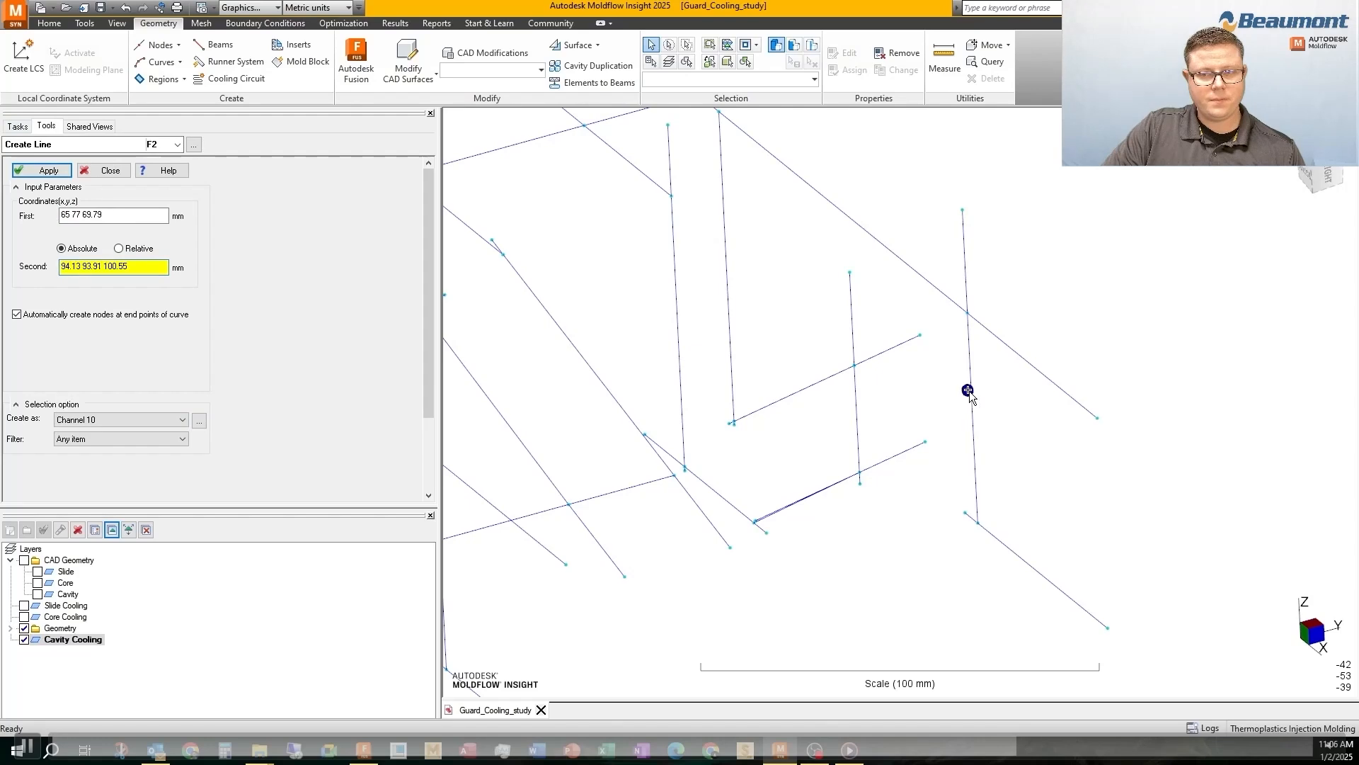
{"action": "key", "text": "Escape"}
Check the channel properties assigned to the vertical cavity curve without changing them
{"action": "right_click", "coordinate": [975, 412]}
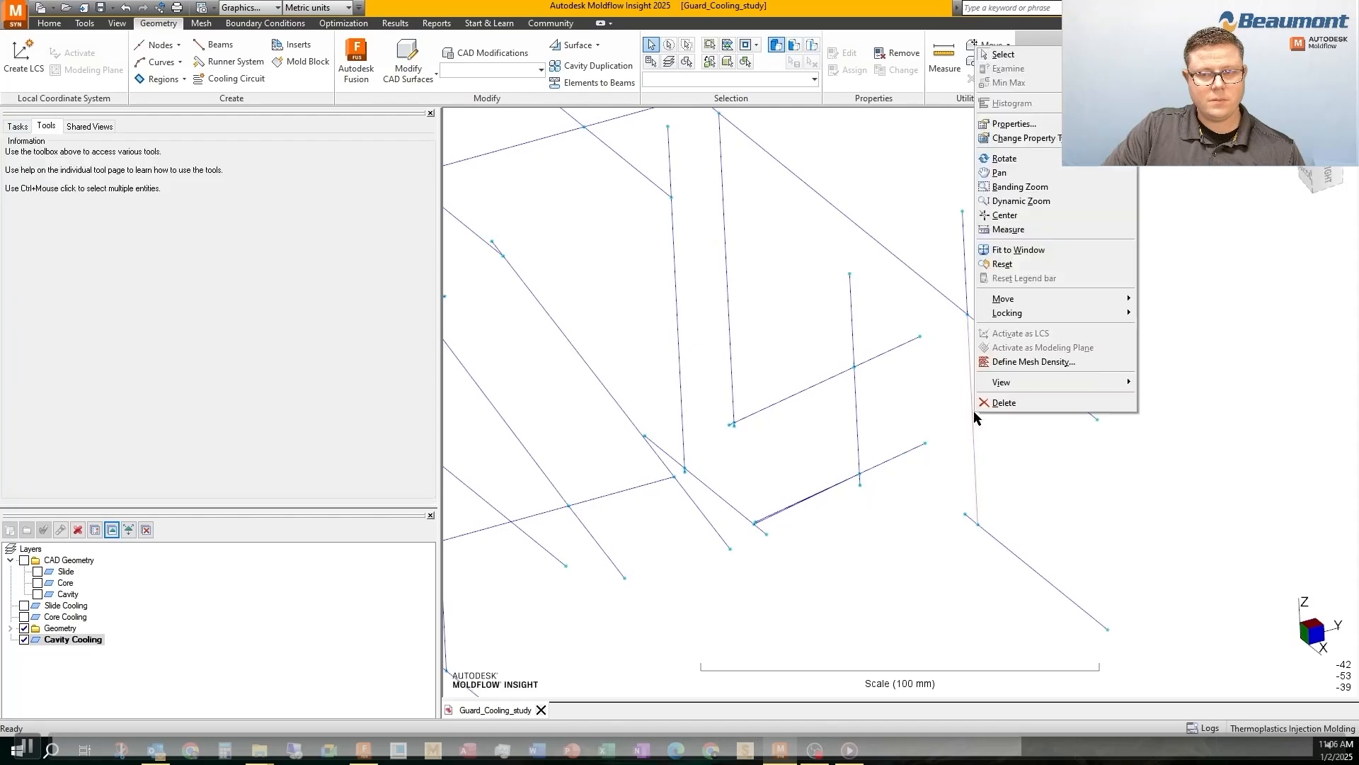
{"action": "left_click", "coordinate": [1005, 130]}
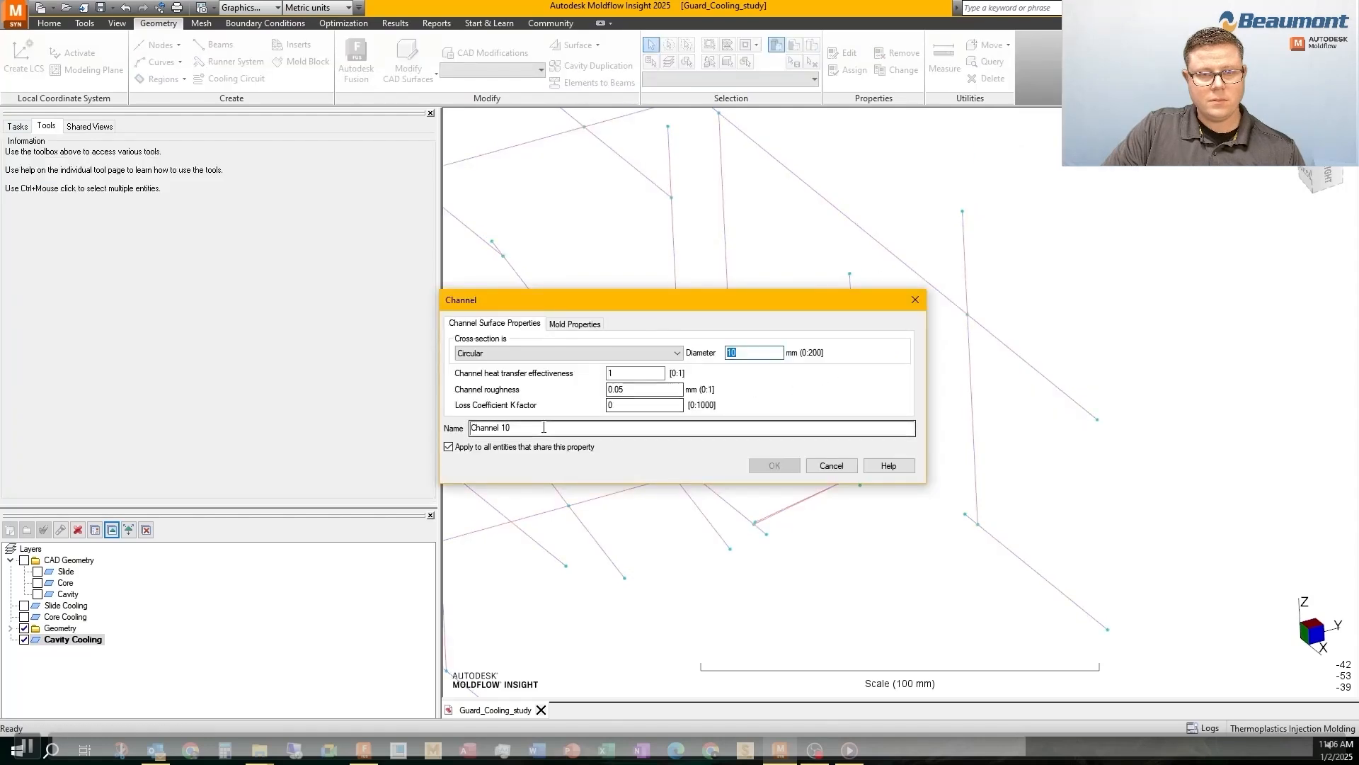
{"action": "left_click", "coordinate": [915, 299]}
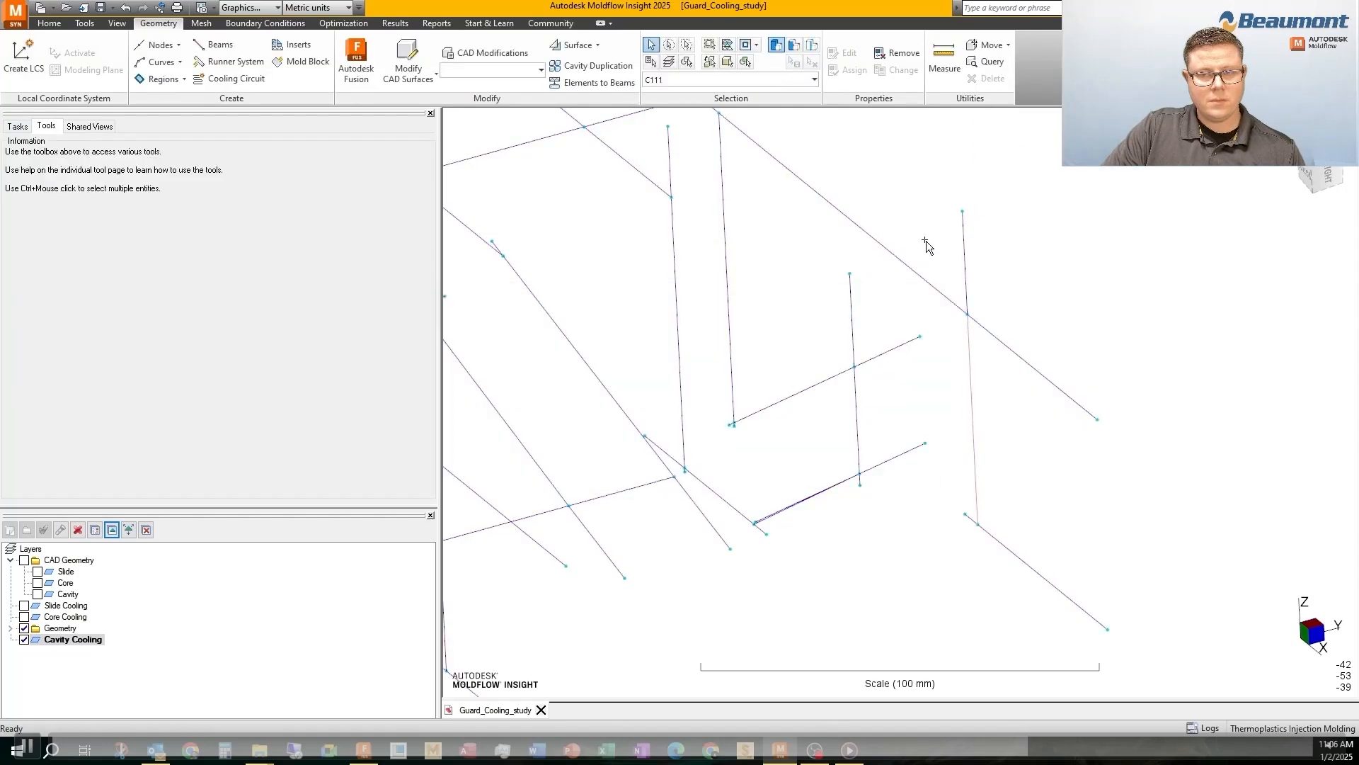
Hide and delete the Geometry layer, and show the Slide Cooling and Core Cooling layers
{"action": "left_click", "coordinate": [24, 628]}
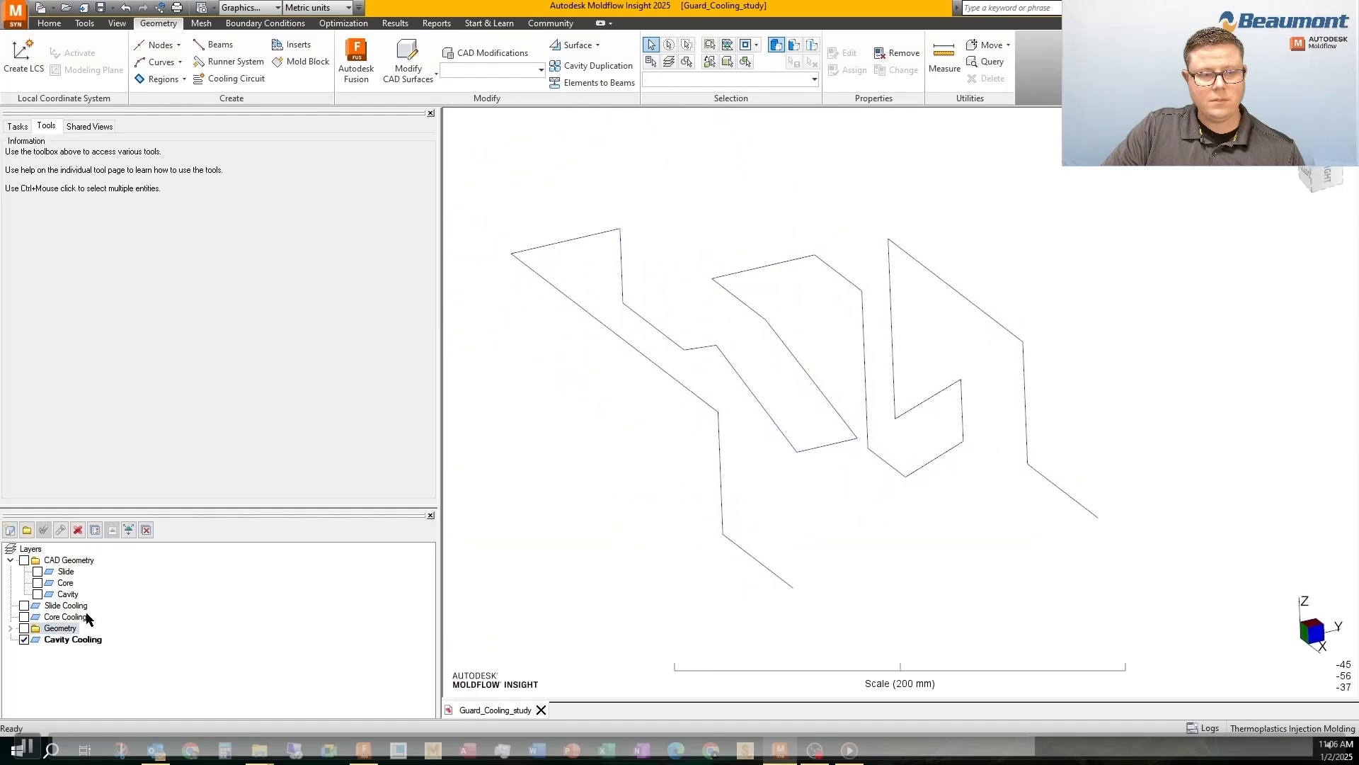
{"action": "left_click", "coordinate": [78, 529]}
{"action": "left_click", "coordinate": [719, 405]}
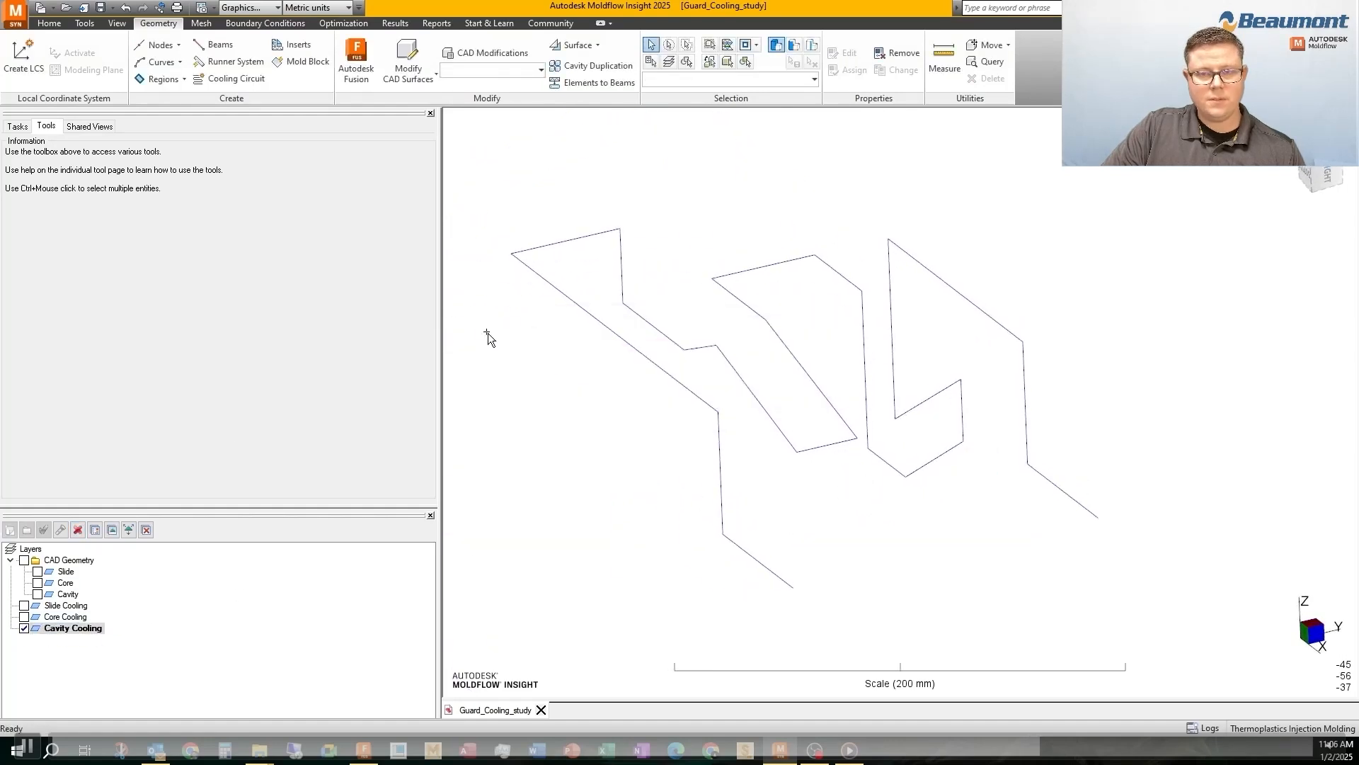
{"action": "left_click", "coordinate": [24, 606]}
{"action": "left_click", "coordinate": [24, 617]}
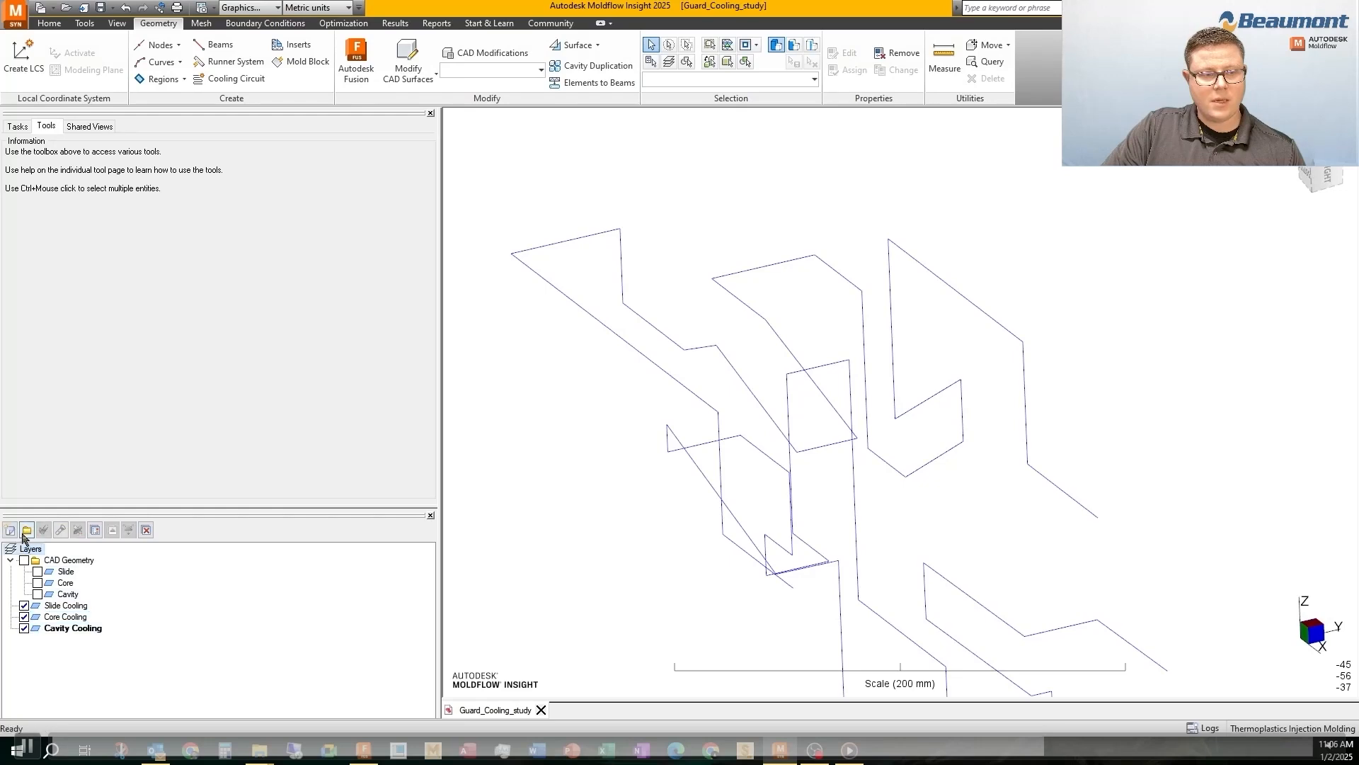
Create a layer folder named Cooling and move the Slide Cooling, Core Cooling and Cavity Cooling layers into it
{"action": "left_click", "coordinate": [26, 530]}
{"action": "type", "text": "Cool"}
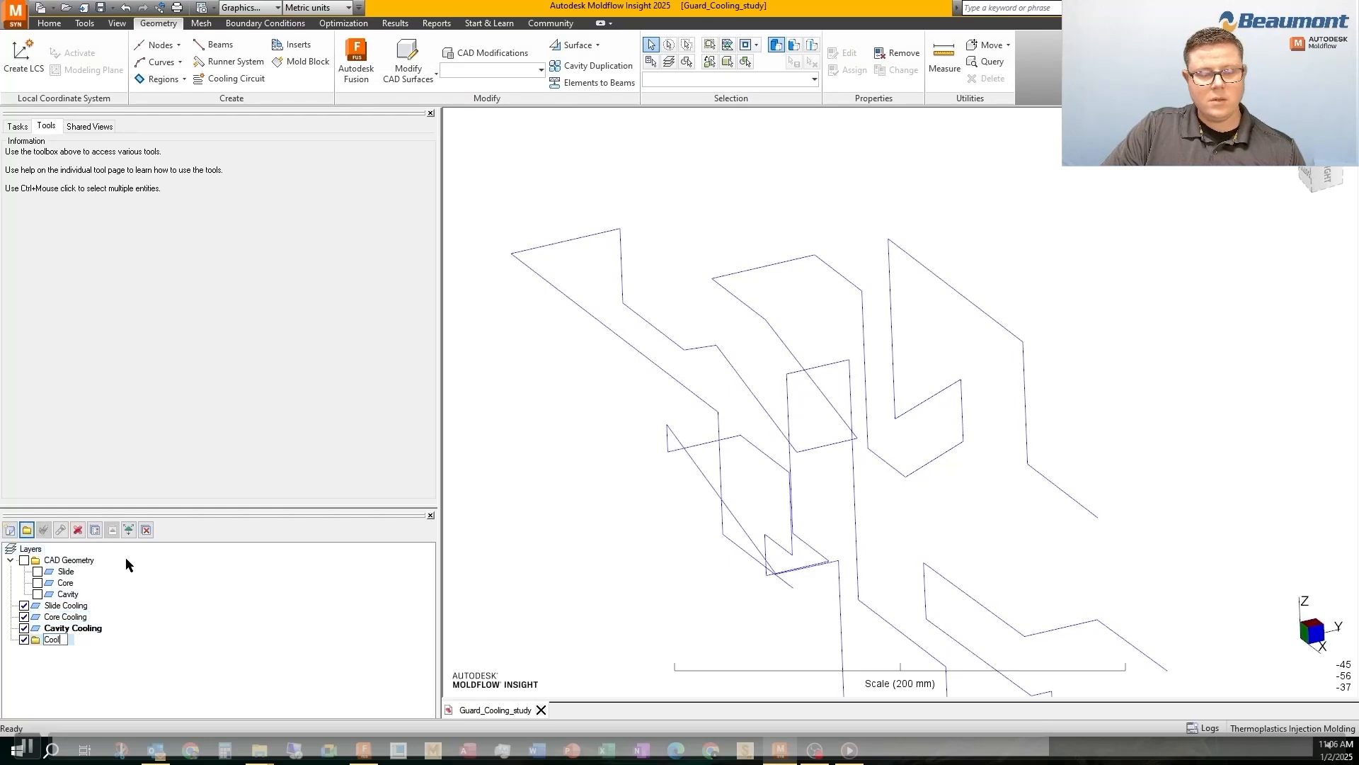
{"action": "type", "text": "ing"}
{"action": "key", "text": "Return"}
{"action": "left_click_drag", "start_coordinate": [46, 605], "coordinate": [56, 640]}
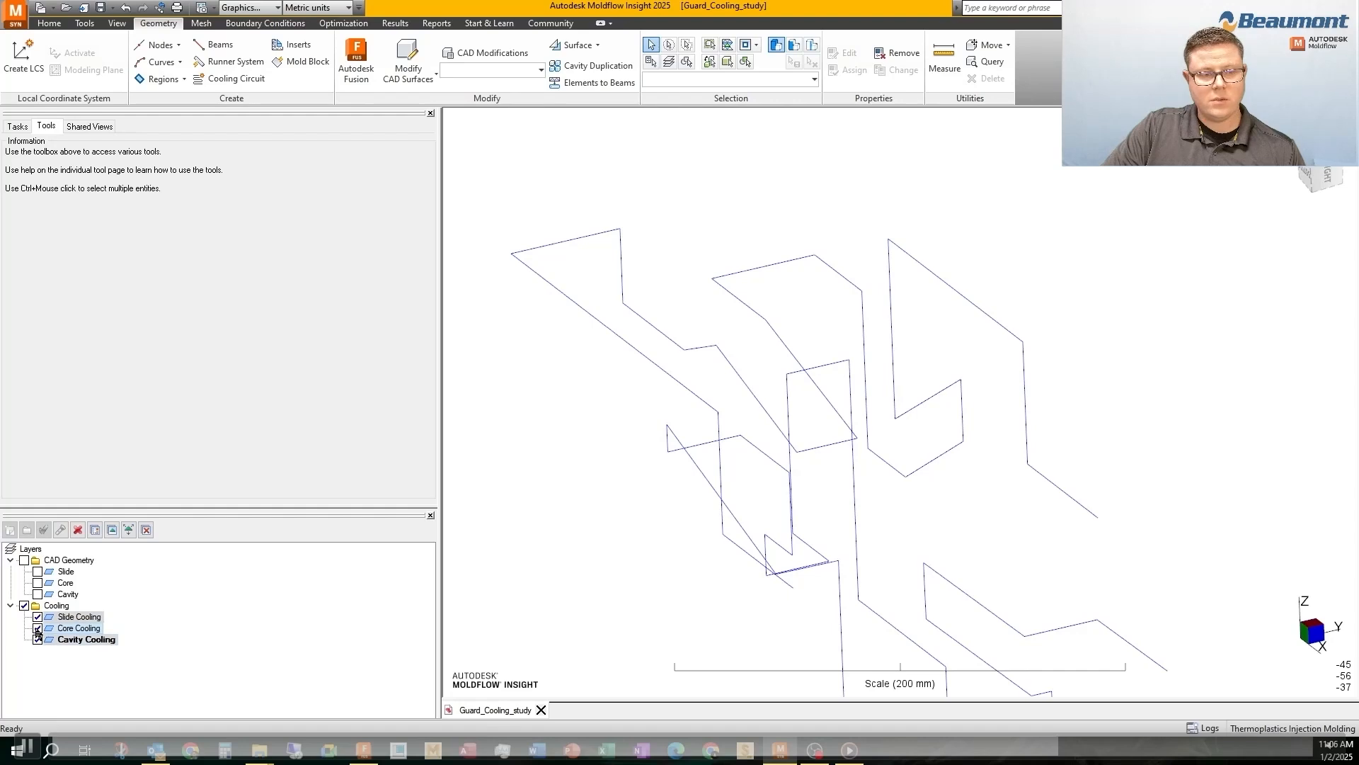
{"action": "left_click", "coordinate": [37, 638]}
{"action": "left_click", "coordinate": [743, 408]}
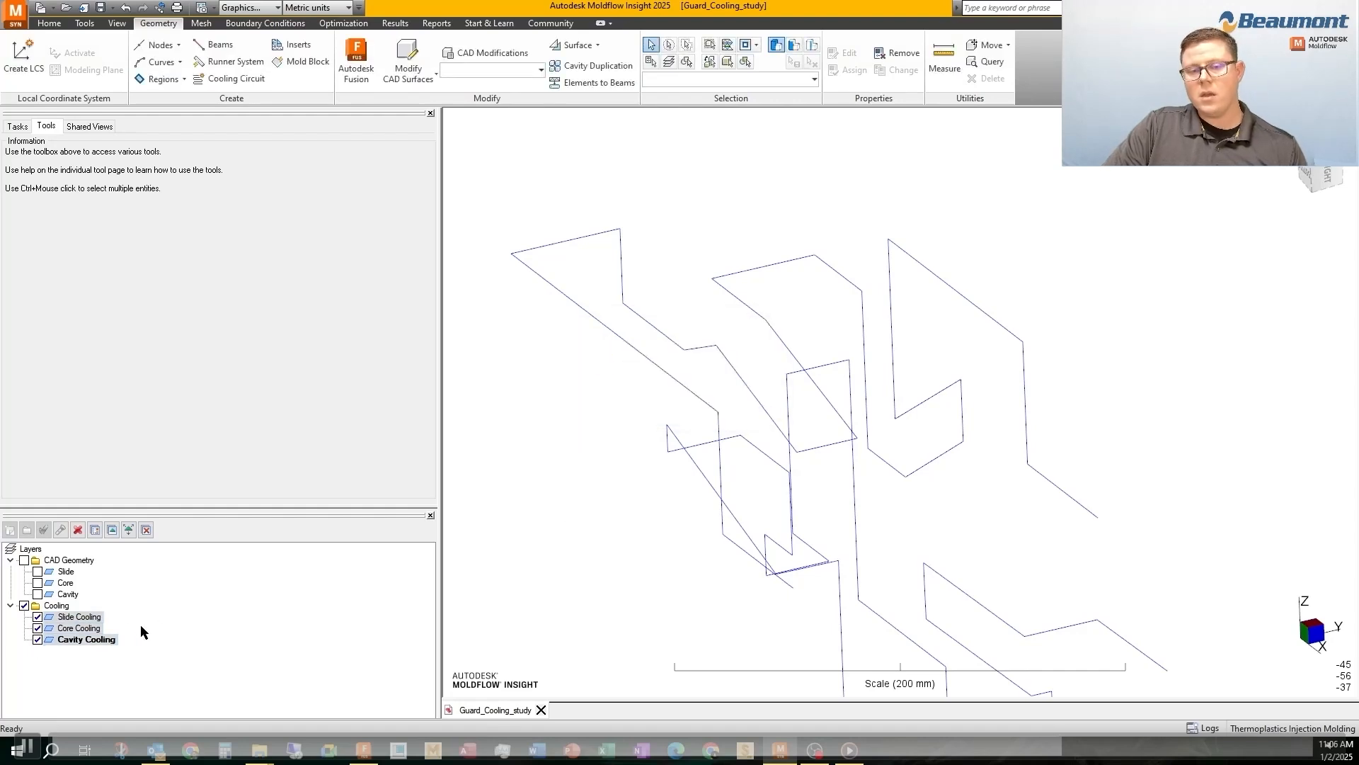
Isolate Slide Cooling as the active layer and mesh its curves into that layer with a 1.33 mm global edge length on the local computer
{"action": "left_click", "coordinate": [37, 639]}
{"action": "left_click", "coordinate": [37, 628]}
{"action": "left_click", "coordinate": [18, 126]}
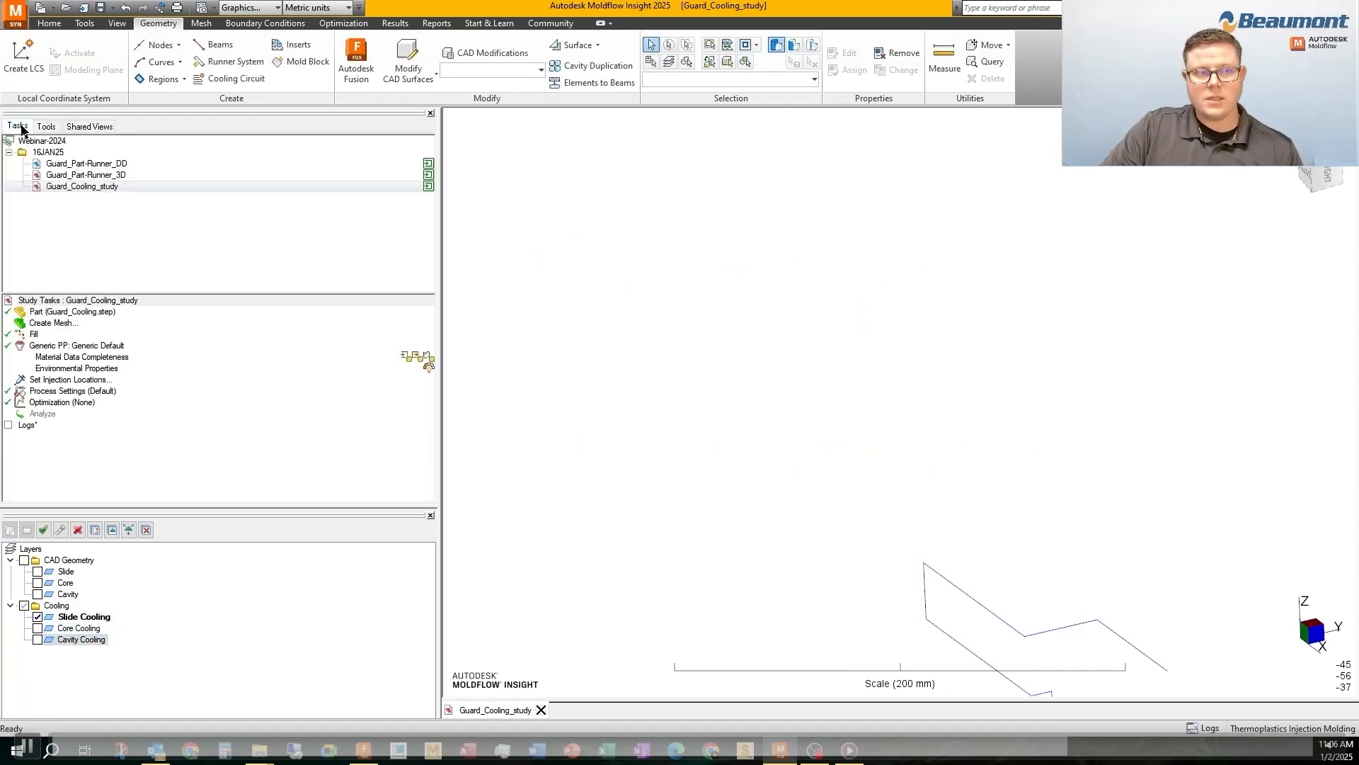
{"action": "double_click", "coordinate": [53, 324]}
{"action": "scroll", "coordinate": [816, 387], "scroll_direction": "down", "scroll_amount": 3}
{"action": "middle_click_drag", "start_coordinate": [900, 485], "coordinate": [735, 357]}
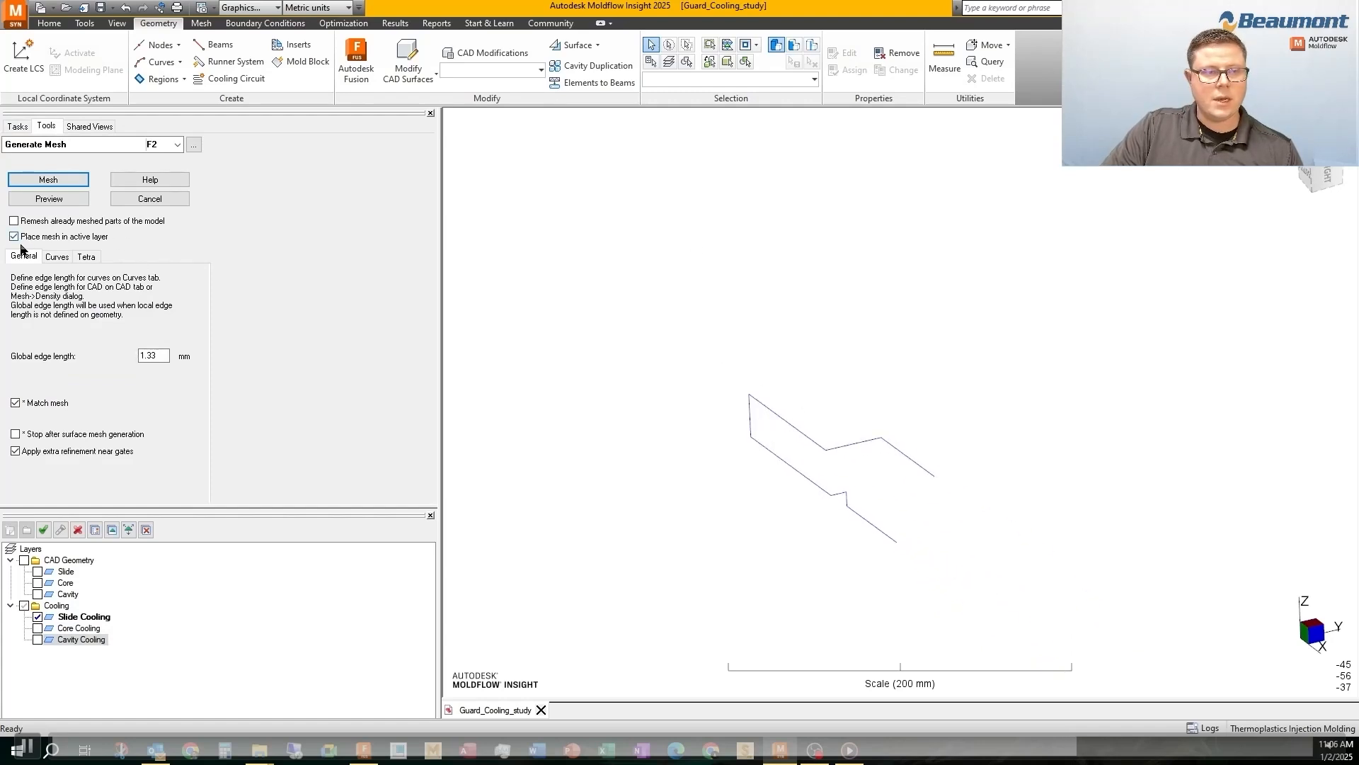
{"action": "left_click", "coordinate": [48, 180]}
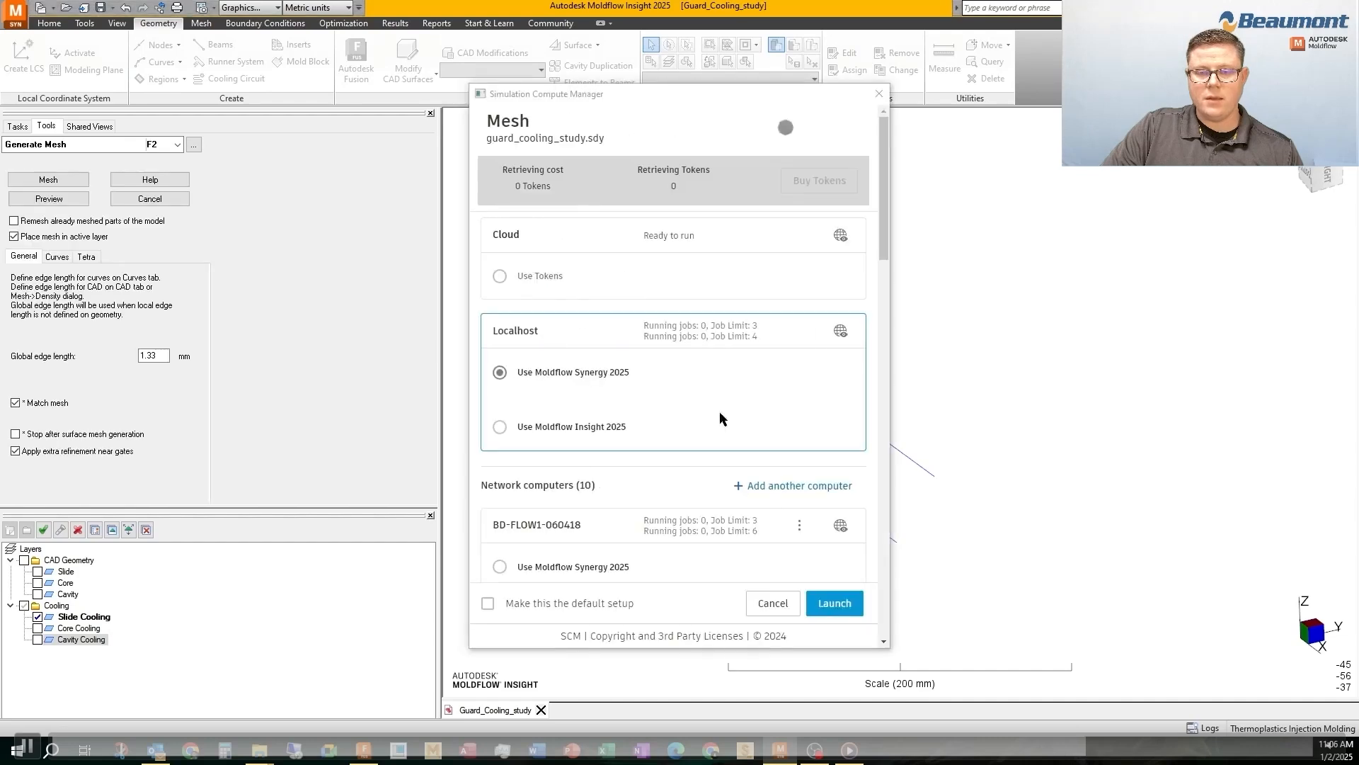
{"action": "left_click", "coordinate": [834, 602]}
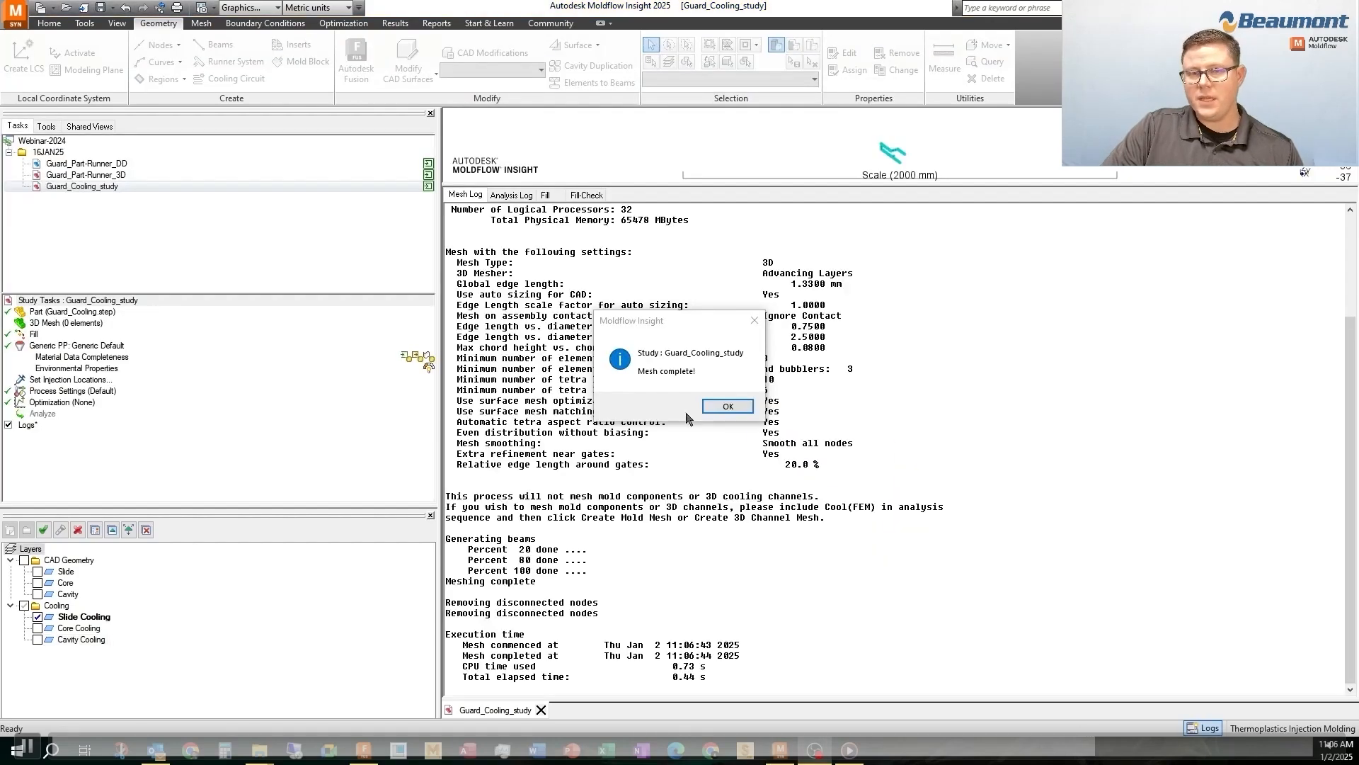
{"action": "left_click", "coordinate": [716, 407]}
{"action": "left_click", "coordinate": [1221, 727]}
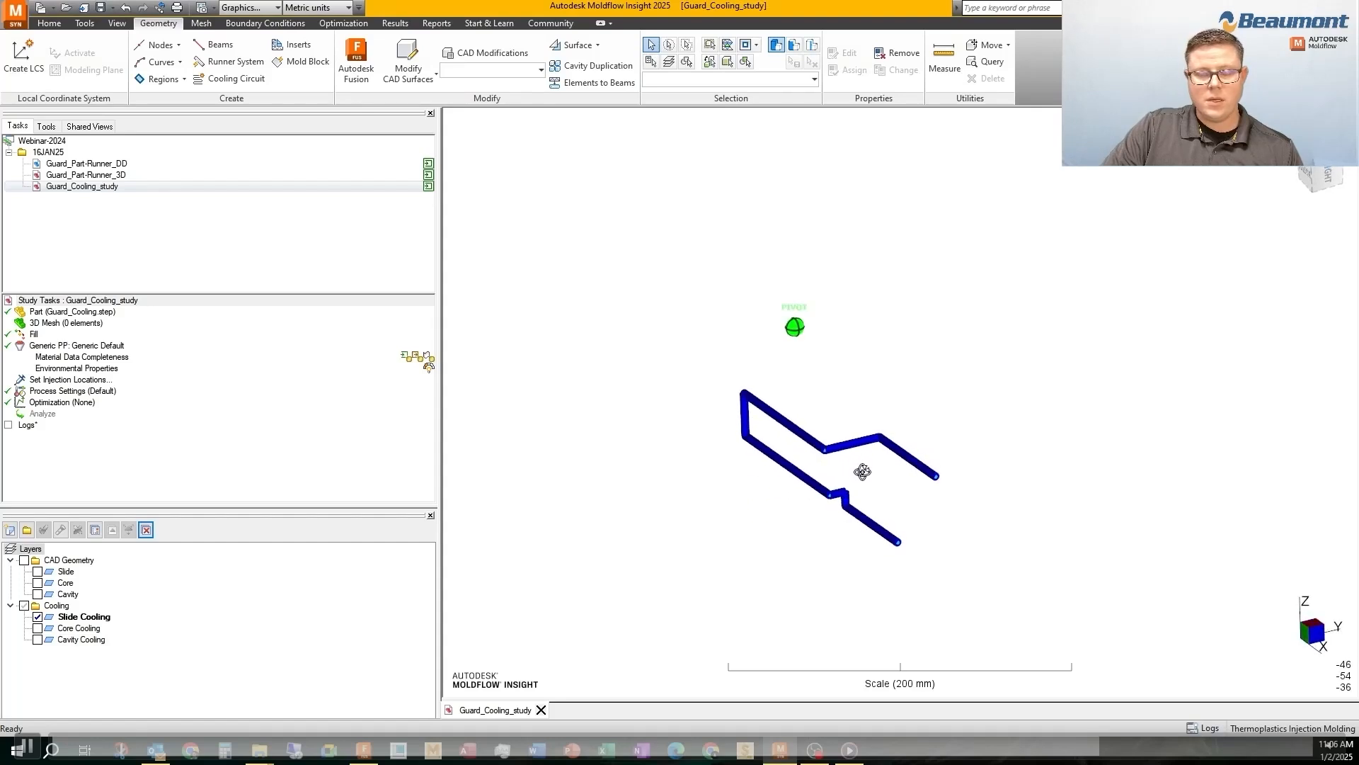
Isolate Core Cooling as the active layer and mesh its curves into that layer with a 1.33 mm global edge length
{"action": "left_click", "coordinate": [38, 627]}
{"action": "left_click", "coordinate": [37, 617]}
{"action": "middle_click_drag", "start_coordinate": [701, 453], "coordinate": [603, 419]}
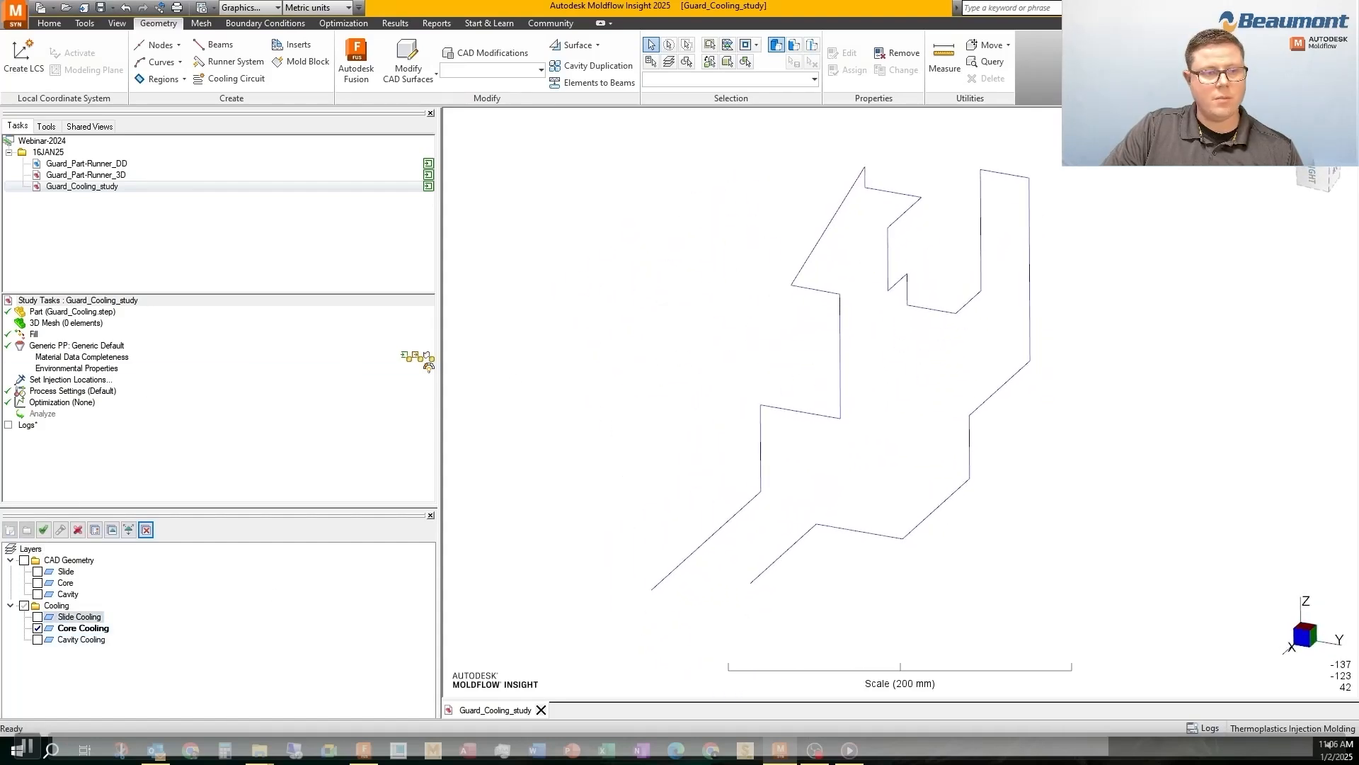
{"action": "double_click", "coordinate": [51, 323]}
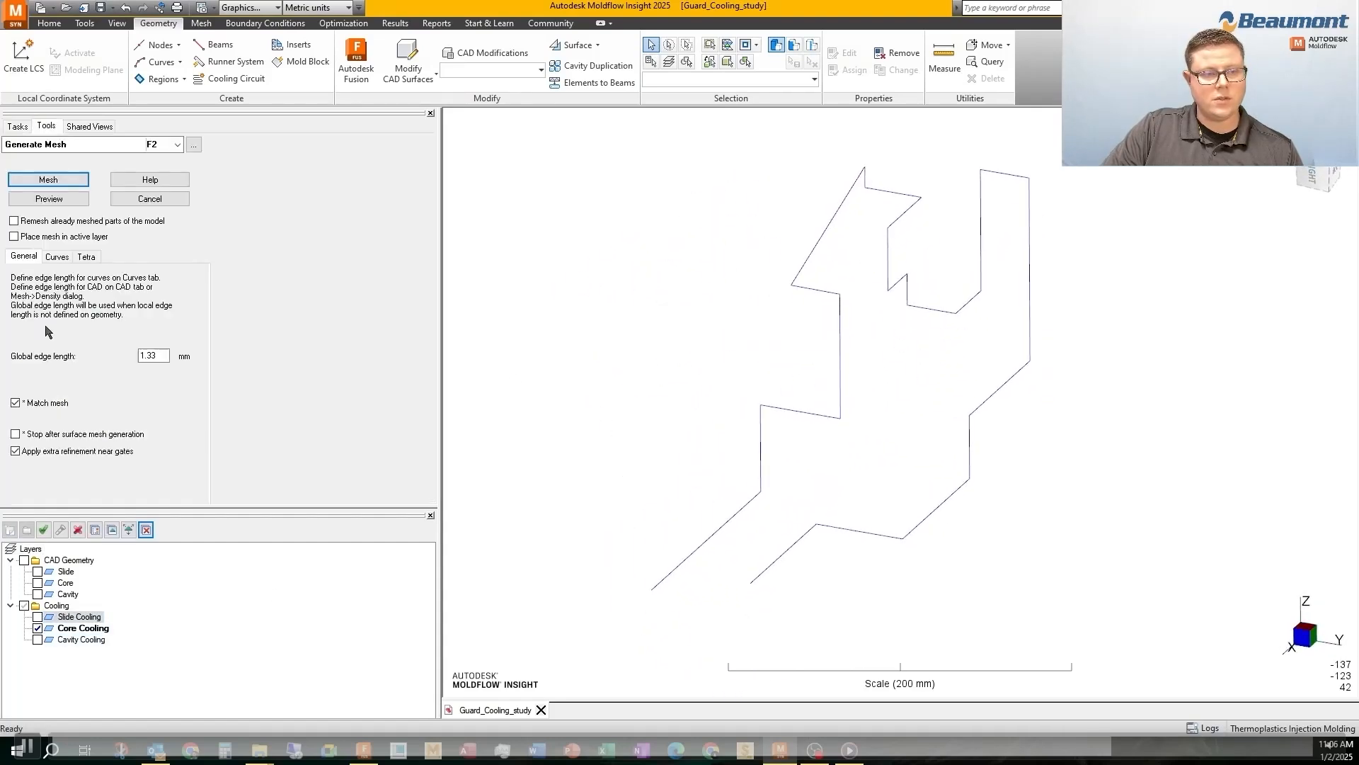
{"action": "left_click", "coordinate": [42, 181]}
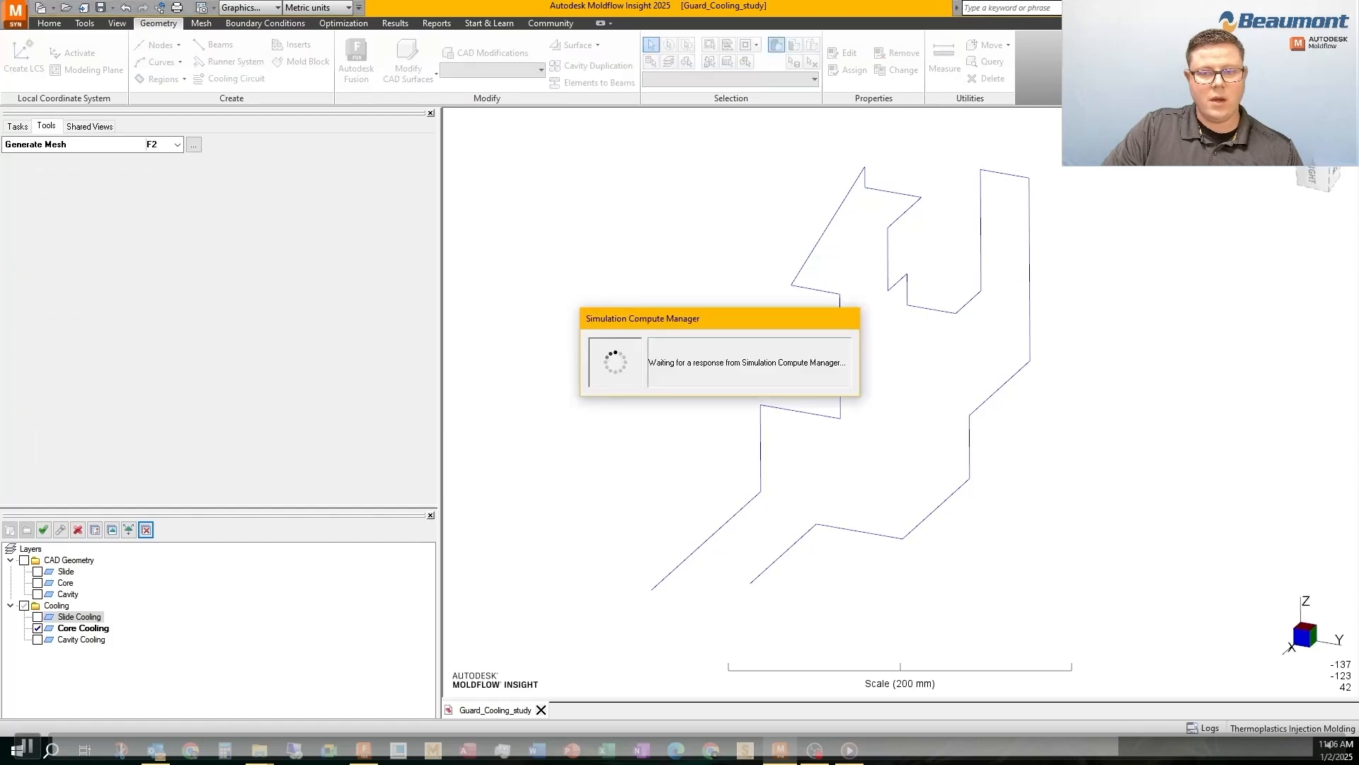
{"action": "left_click", "coordinate": [834, 603]}
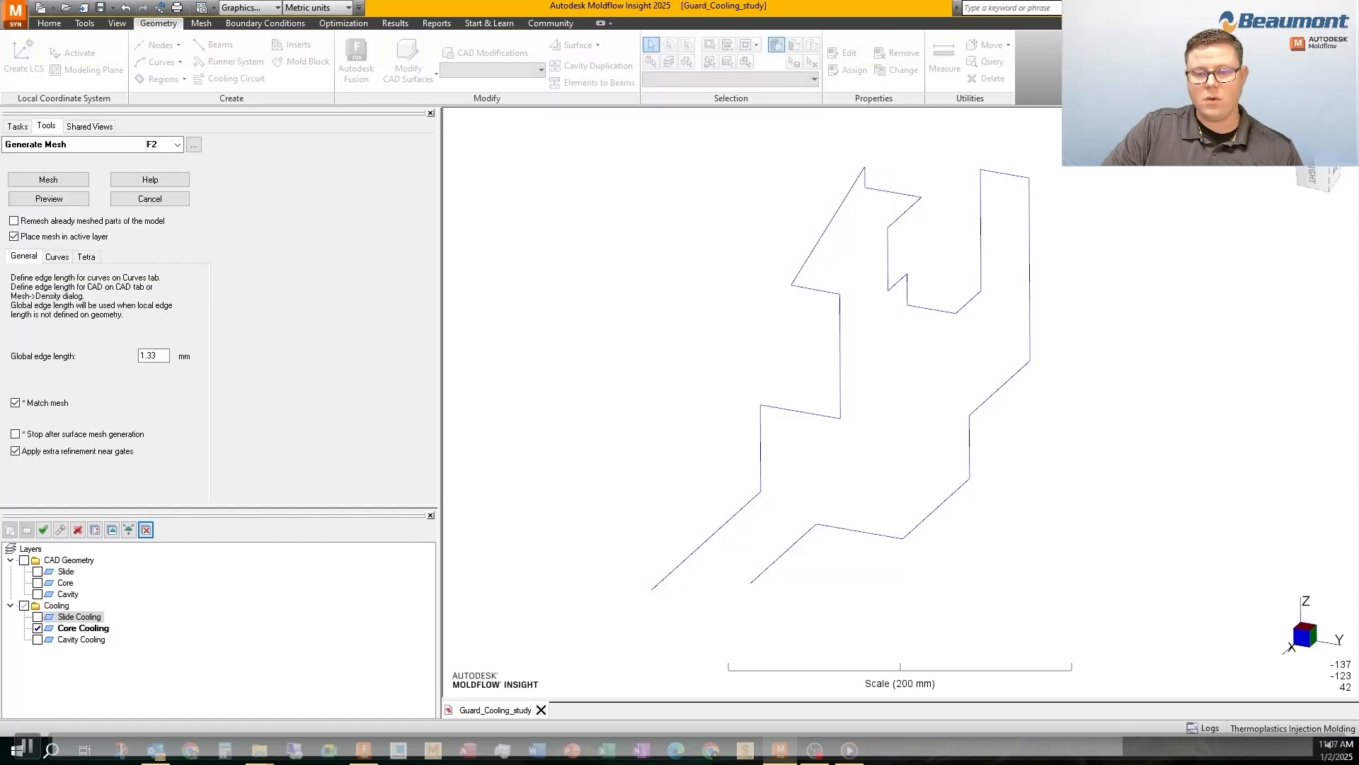
{"action": "left_click", "coordinate": [727, 406]}
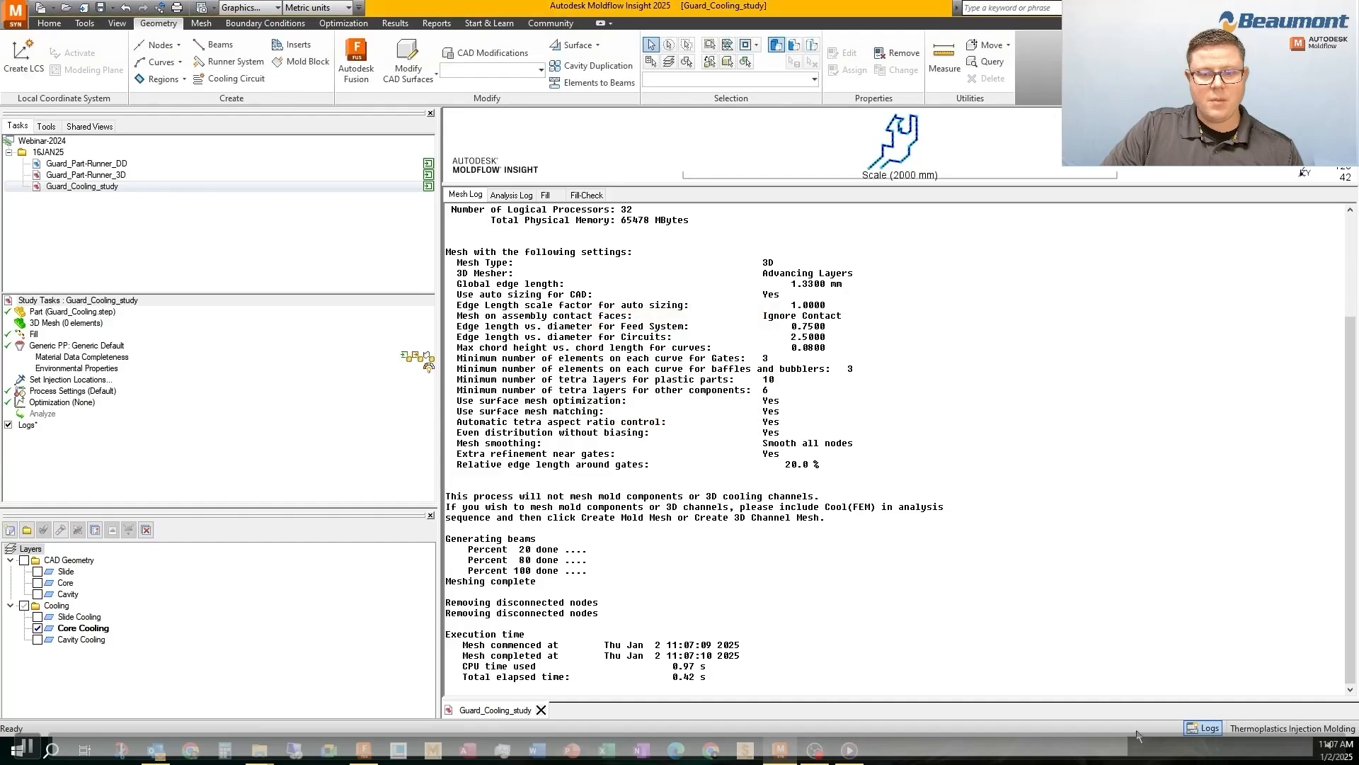
{"action": "left_click", "coordinate": [1215, 730]}
Isolate Cavity Cooling as the active layer and mesh its curves into that layer with a 1.33 mm global edge length
{"action": "left_click", "coordinate": [38, 639]}
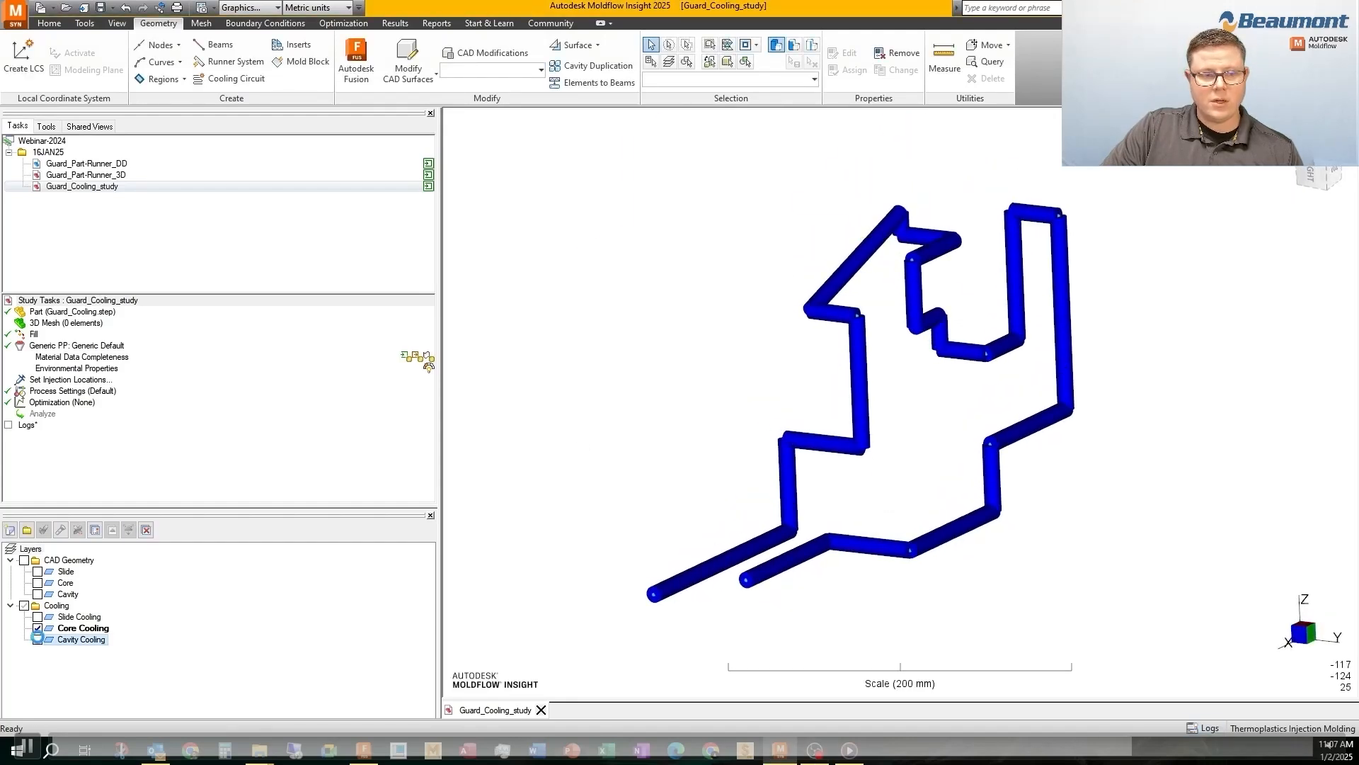
{"action": "left_click", "coordinate": [38, 628]}
{"action": "middle_click_drag", "start_coordinate": [609, 411], "coordinate": [647, 601], "text": "shift"}
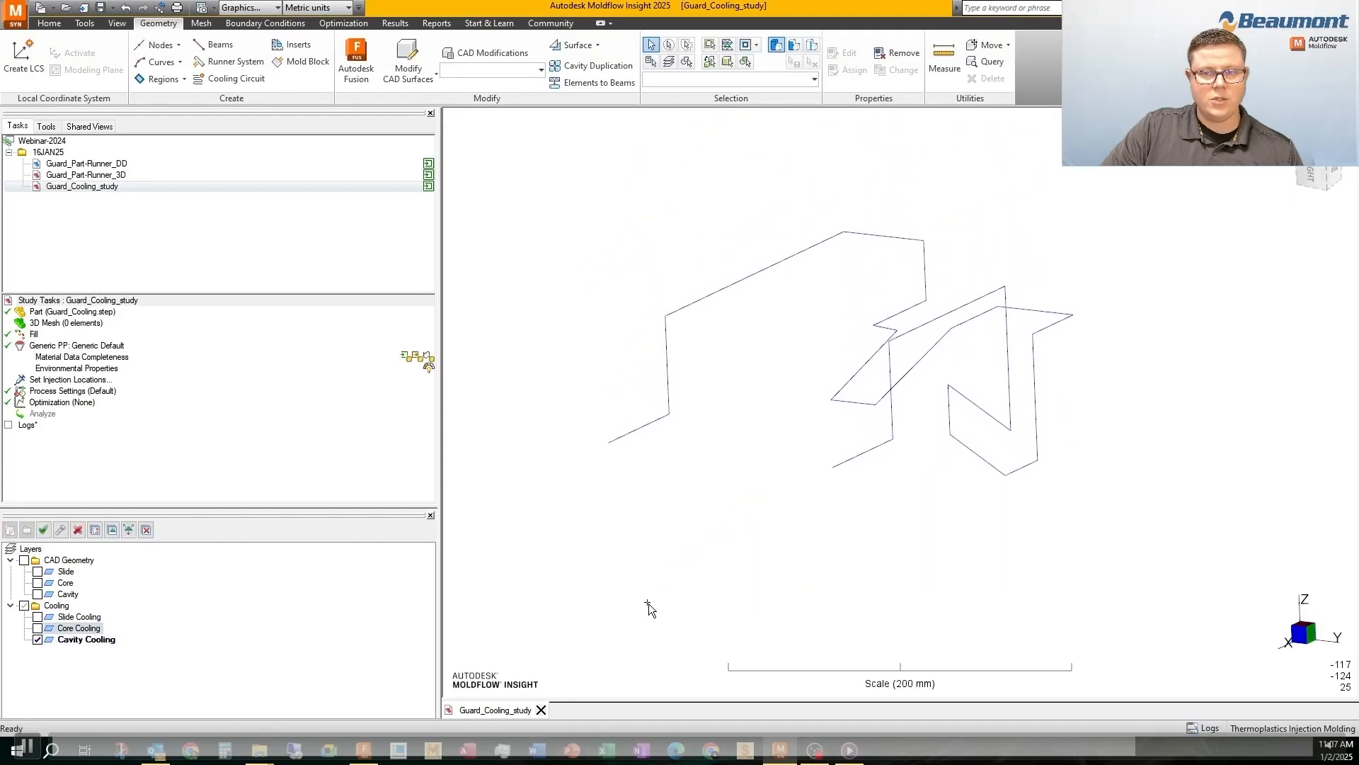
{"action": "left_click", "coordinate": [50, 326]}
{"action": "double_click", "coordinate": [49, 325]}
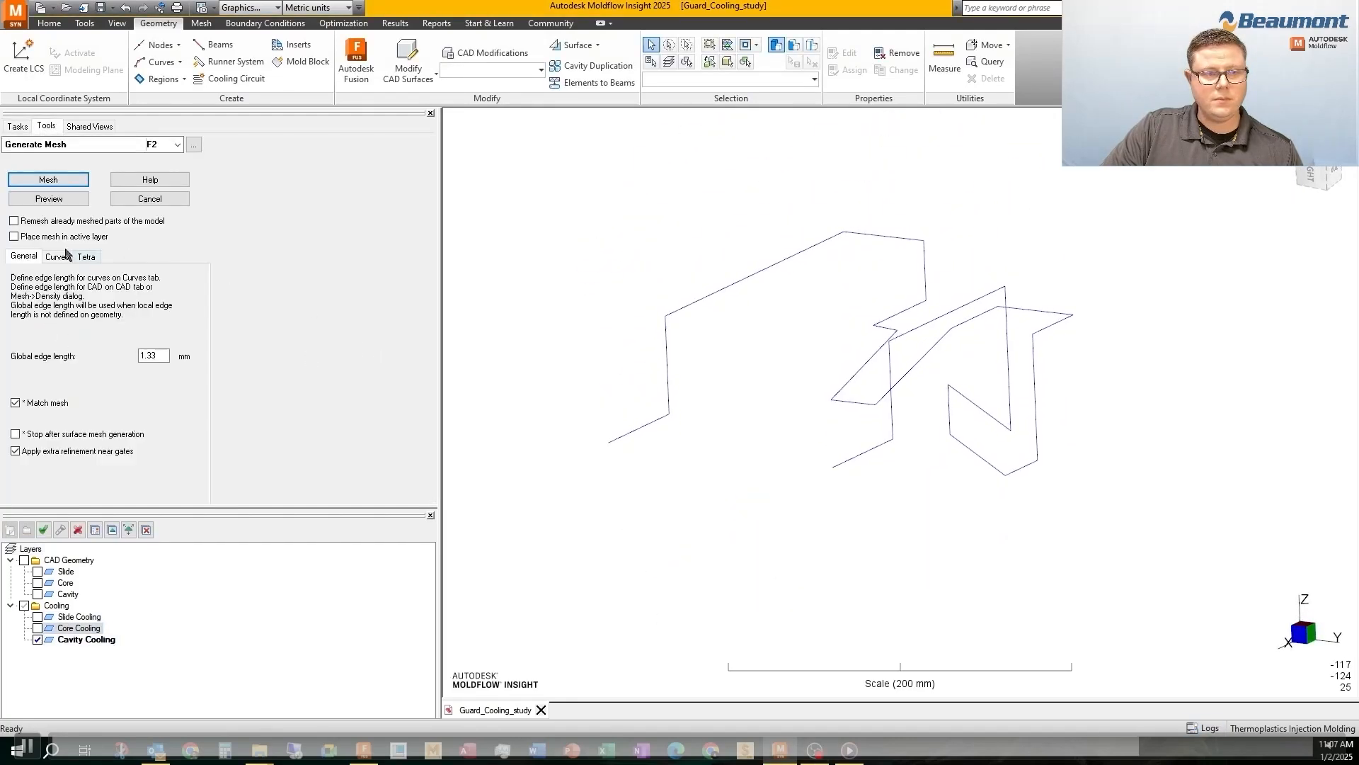
{"action": "left_click", "coordinate": [45, 181]}
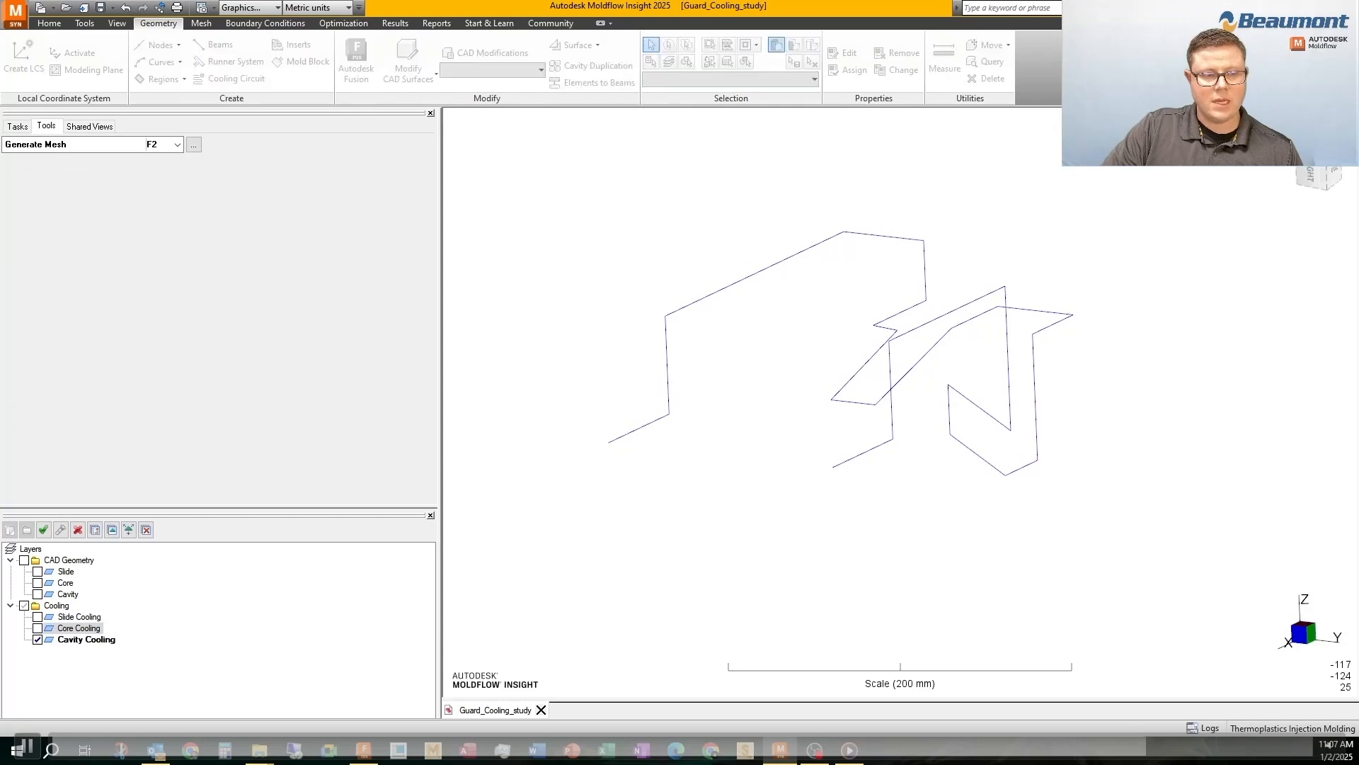
{"action": "left_click", "coordinate": [779, 603]}
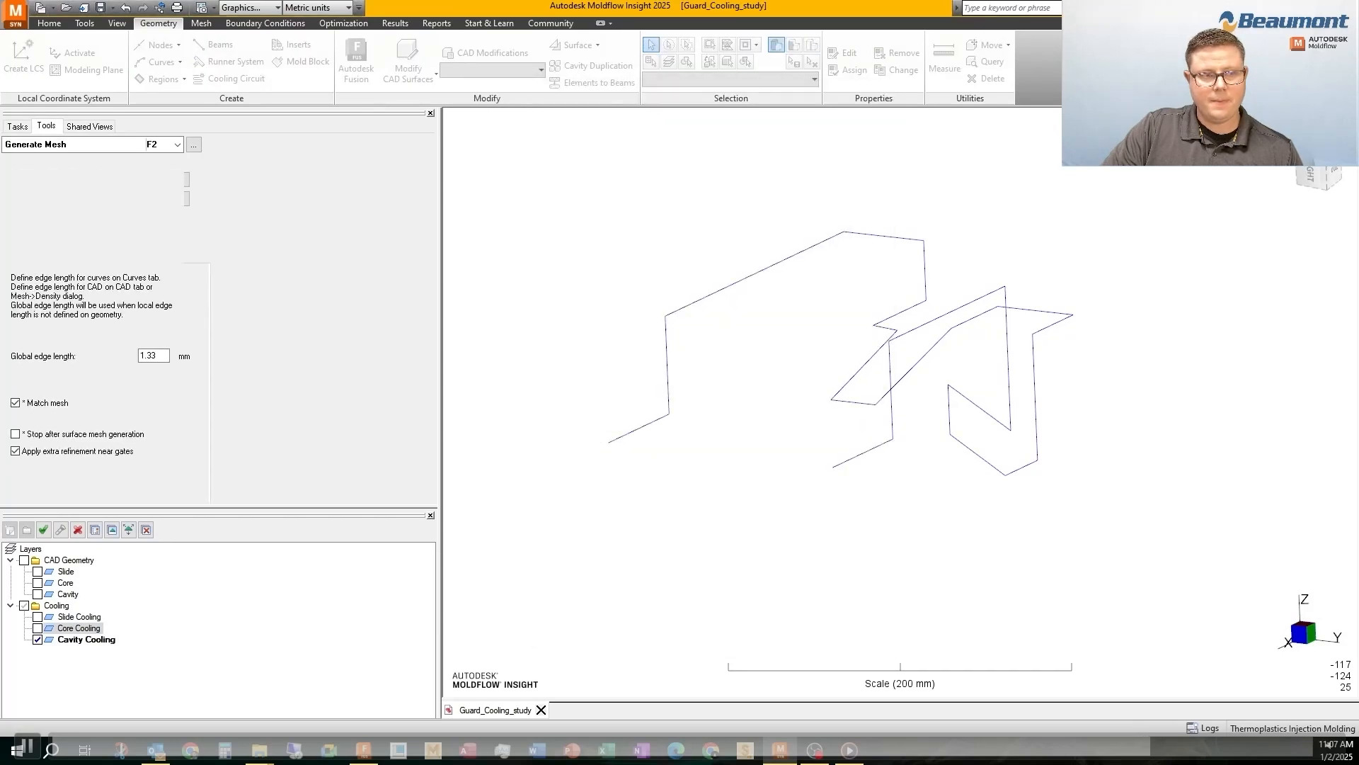
{"action": "left_click", "coordinate": [730, 412]}
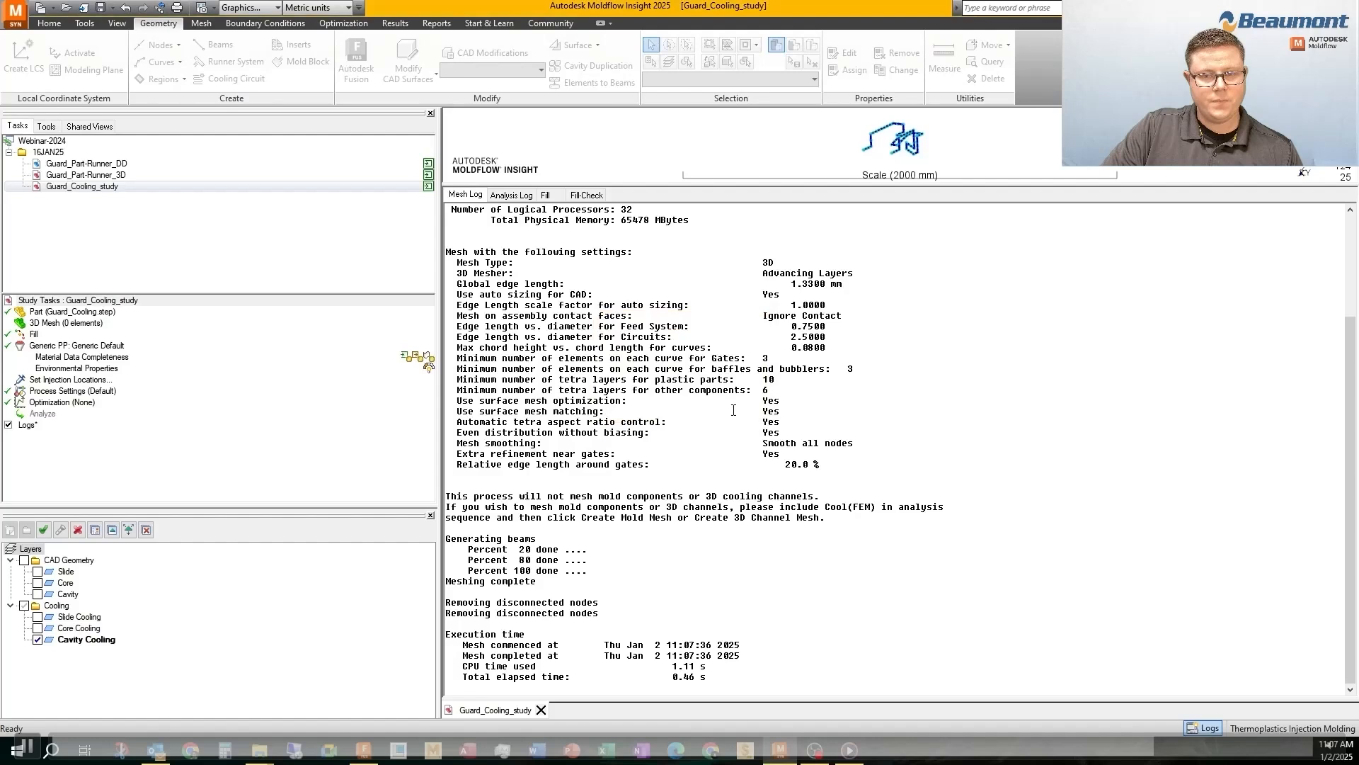
{"action": "left_click", "coordinate": [1205, 729]}
{"action": "mouse_move", "coordinate": [663, 364]}
{"action": "middle_mouse_down"}
{"action": "mouse_move", "coordinate": [778, 377]}
{"action": "mouse_move", "coordinate": [831, 336]}
{"action": "mouse_move", "coordinate": [765, 354]}
{"action": "middle_mouse_up"}
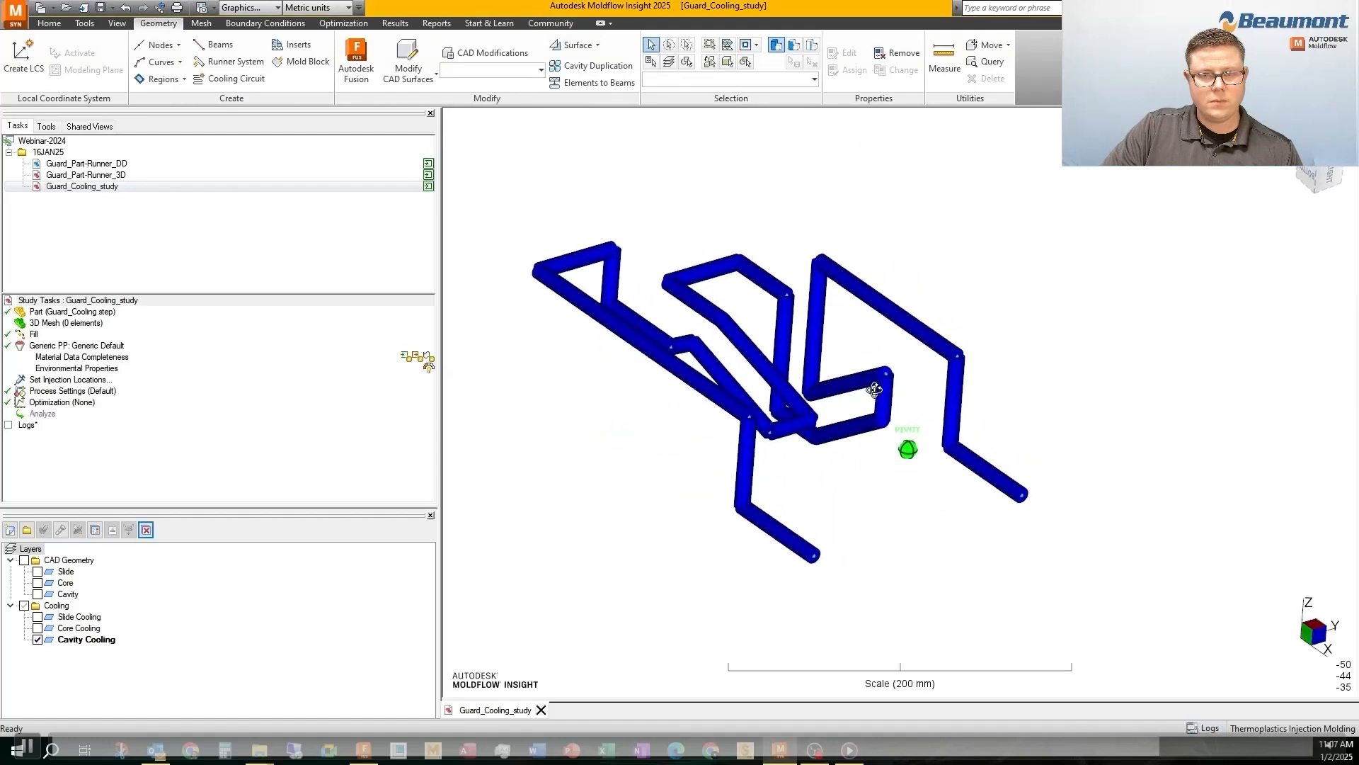
Change the study's analysis sequence to Cool
{"action": "double_click", "coordinate": [30, 334]}
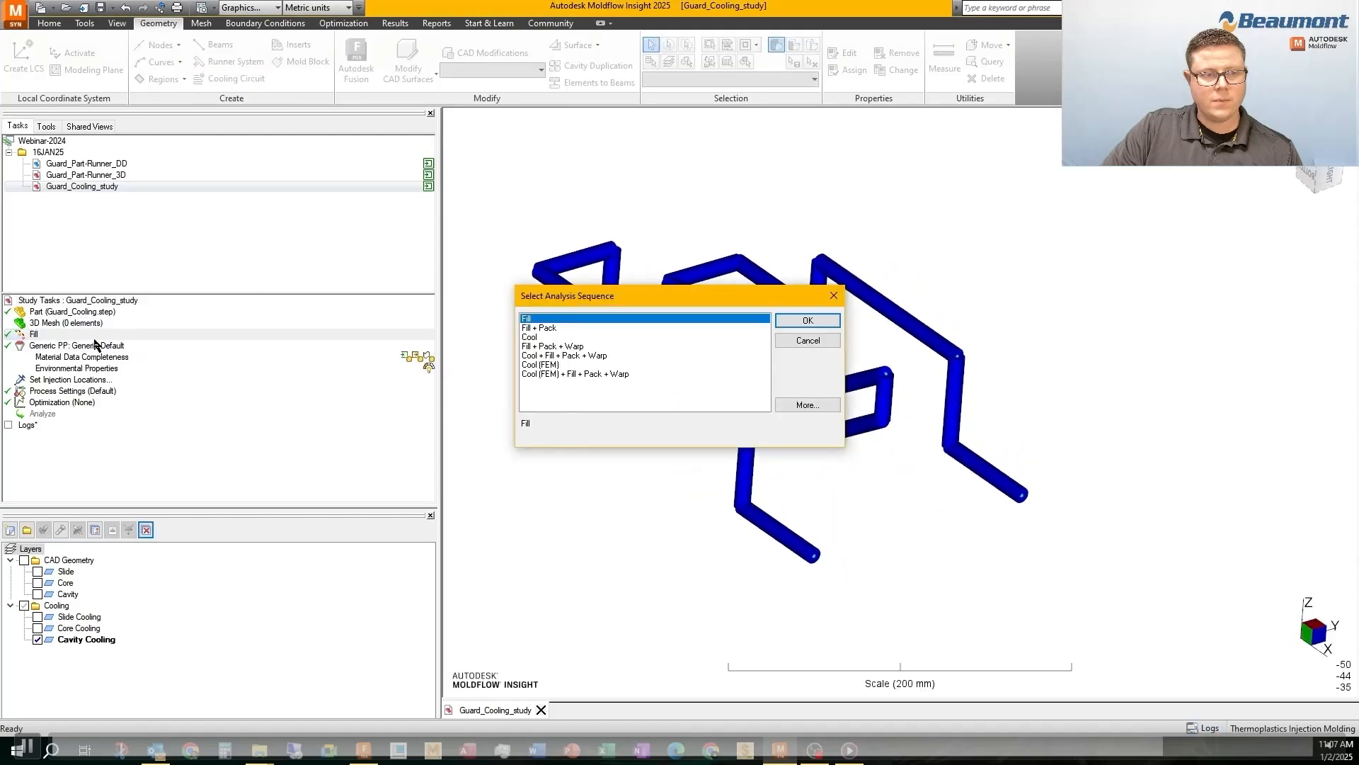
{"action": "left_click", "coordinate": [536, 338]}
{"action": "left_click", "coordinate": [796, 320]}
Rename the default coolant inlet property as CAV and place an inlet on the +Y open end of the cavity circuit
{"action": "right_click", "coordinate": [45, 403]}
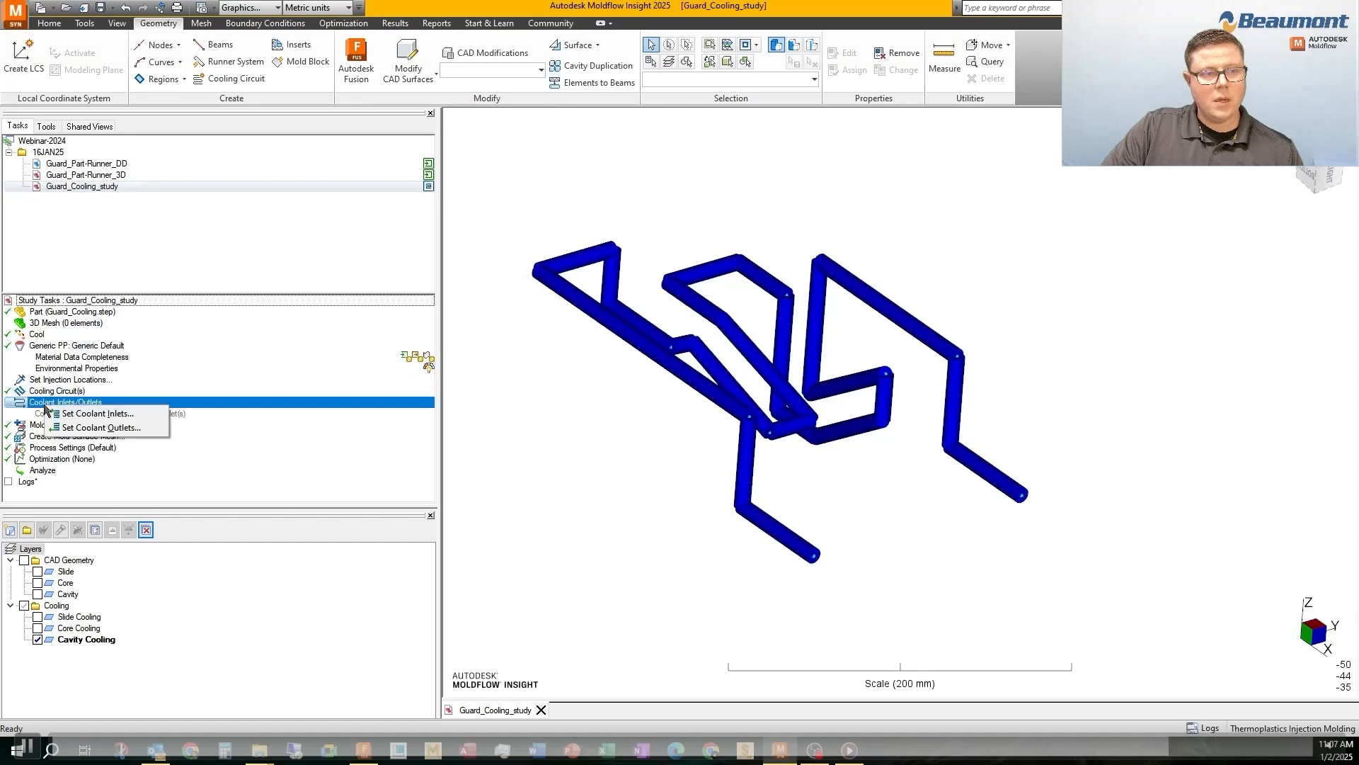
{"action": "left_click", "coordinate": [99, 428]}
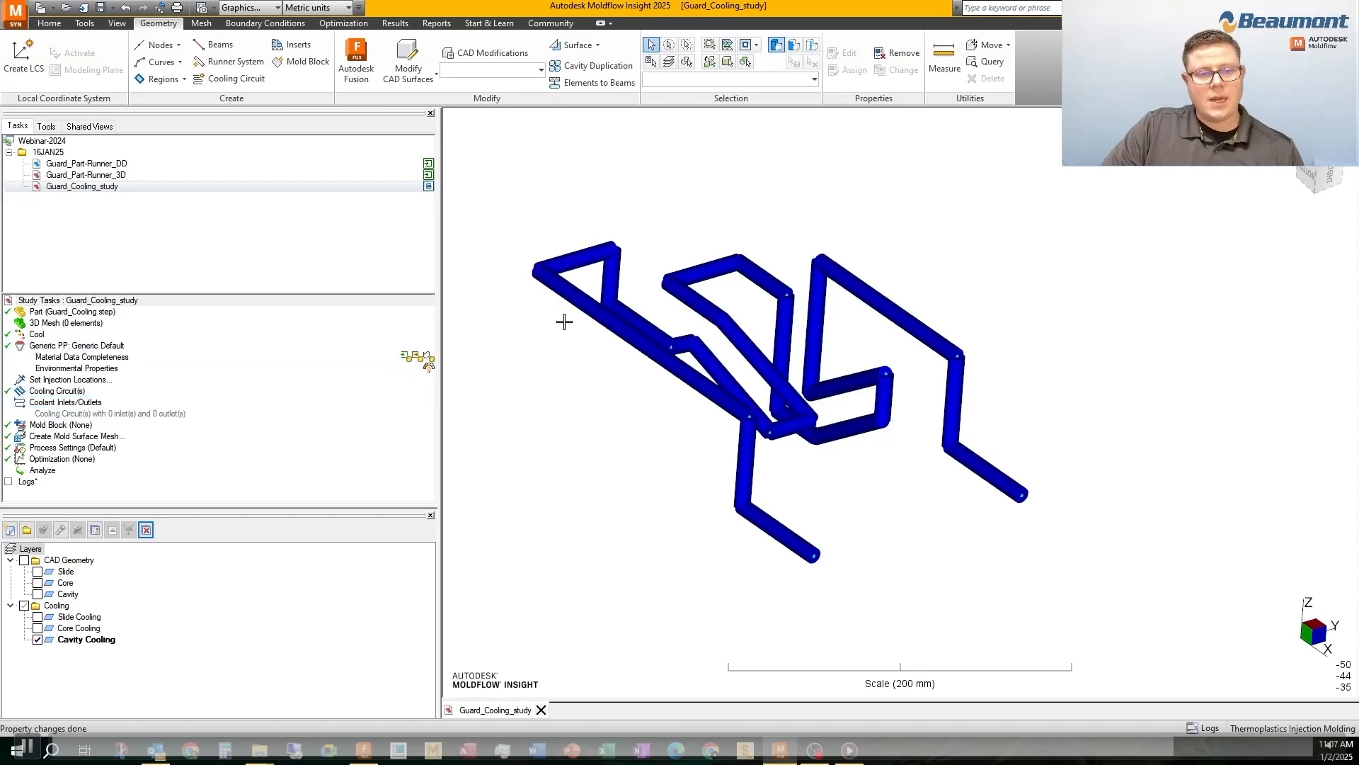
{"action": "left_click", "coordinate": [652, 185]}
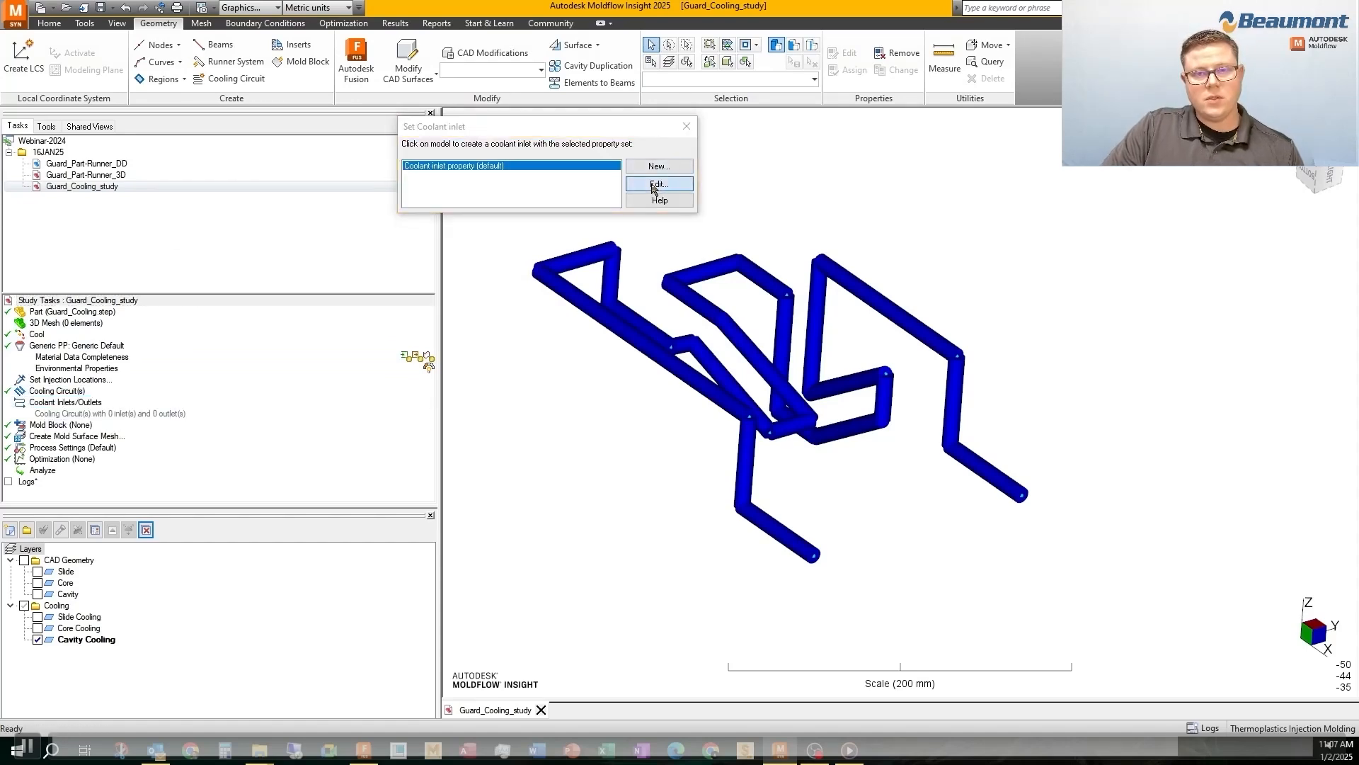
{"action": "triple_click", "coordinate": [421, 208]}
{"action": "type", "text": "CAV"}
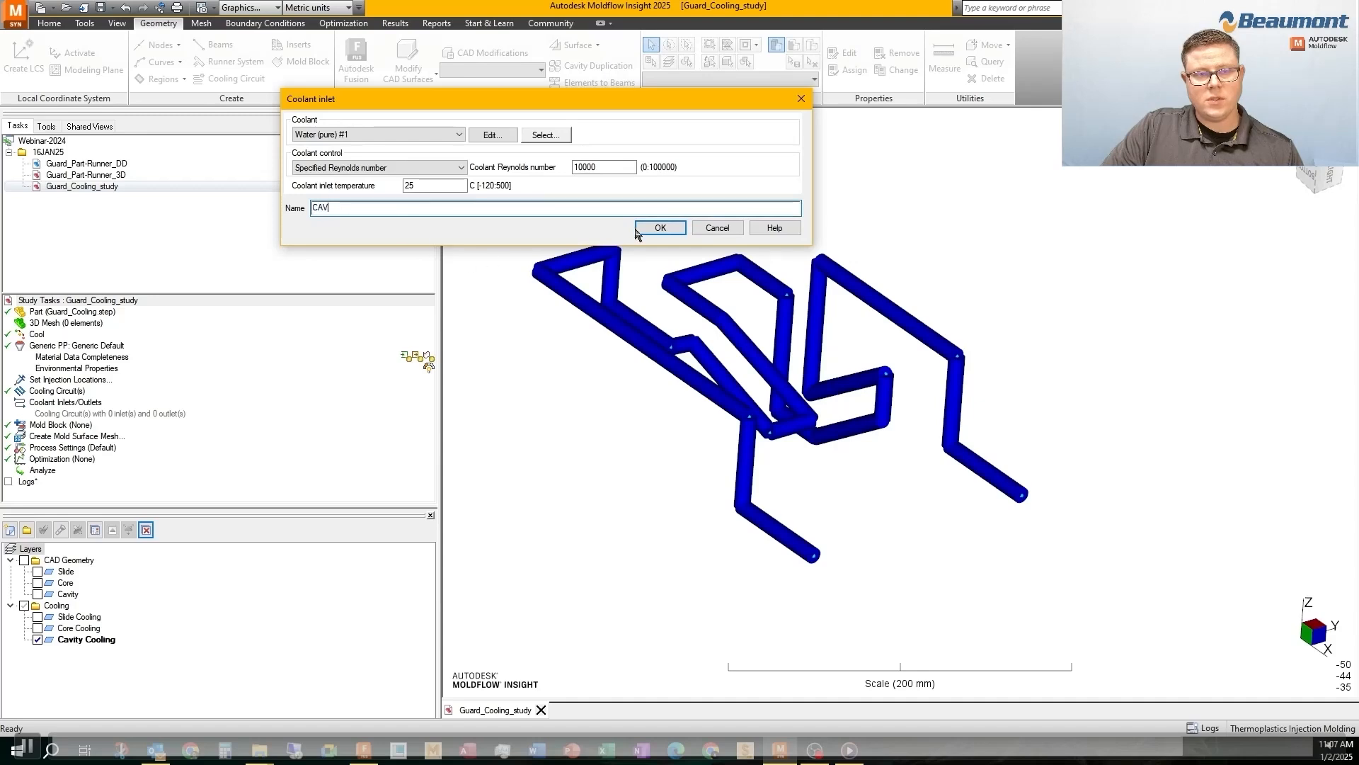
{"action": "left_click", "coordinate": [655, 227]}
{"action": "middle_click_drag", "start_coordinate": [987, 436], "coordinate": [1006, 465]}
{"action": "left_click", "coordinate": [1006, 465]}
{"action": "middle_click_drag", "start_coordinate": [971, 410], "coordinate": [1005, 380]}
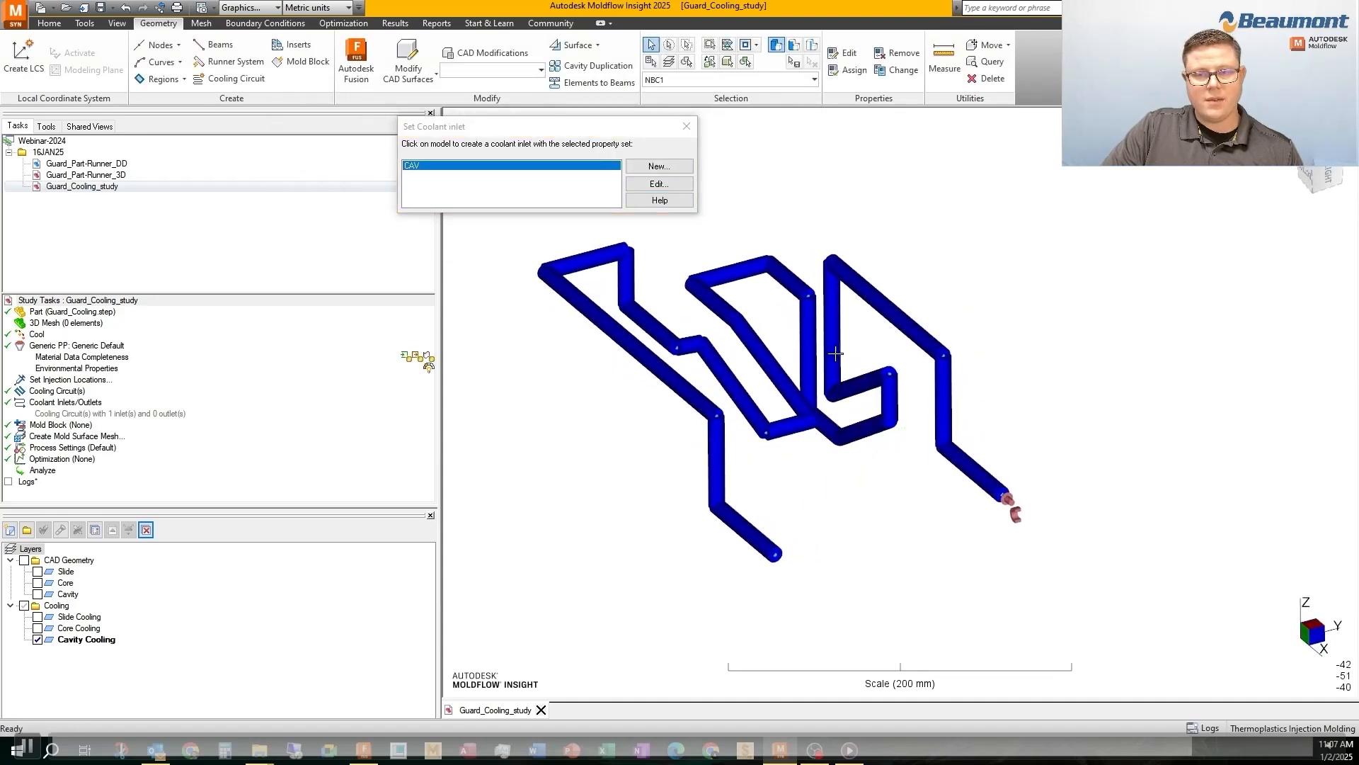
Isolate the Core Cooling layer, create a coolant inlet property named CORE and place it on the circuit's +Y open end
{"action": "left_click", "coordinate": [37, 628]}
{"action": "left_click", "coordinate": [38, 640]}
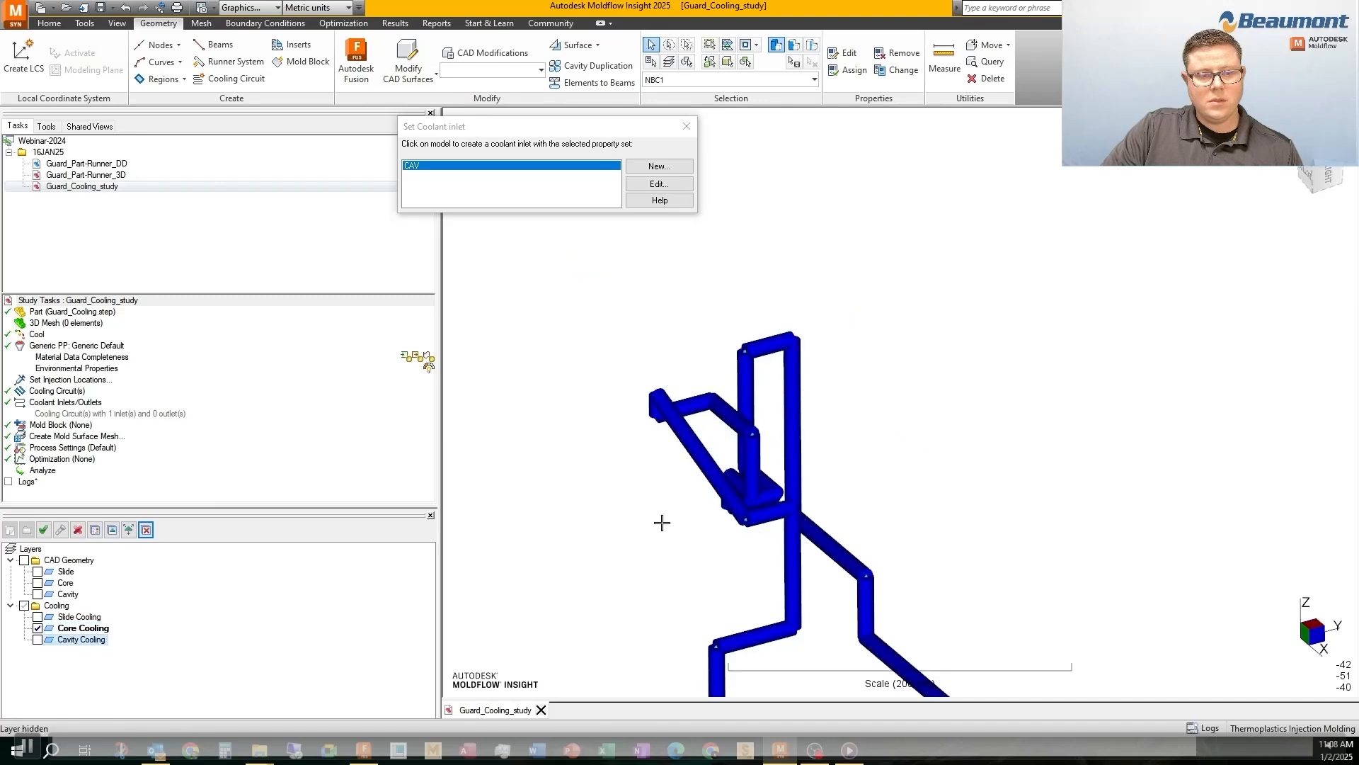
{"action": "middle_click_drag", "start_coordinate": [662, 523], "coordinate": [736, 342]}
{"action": "left_click", "coordinate": [643, 167]}
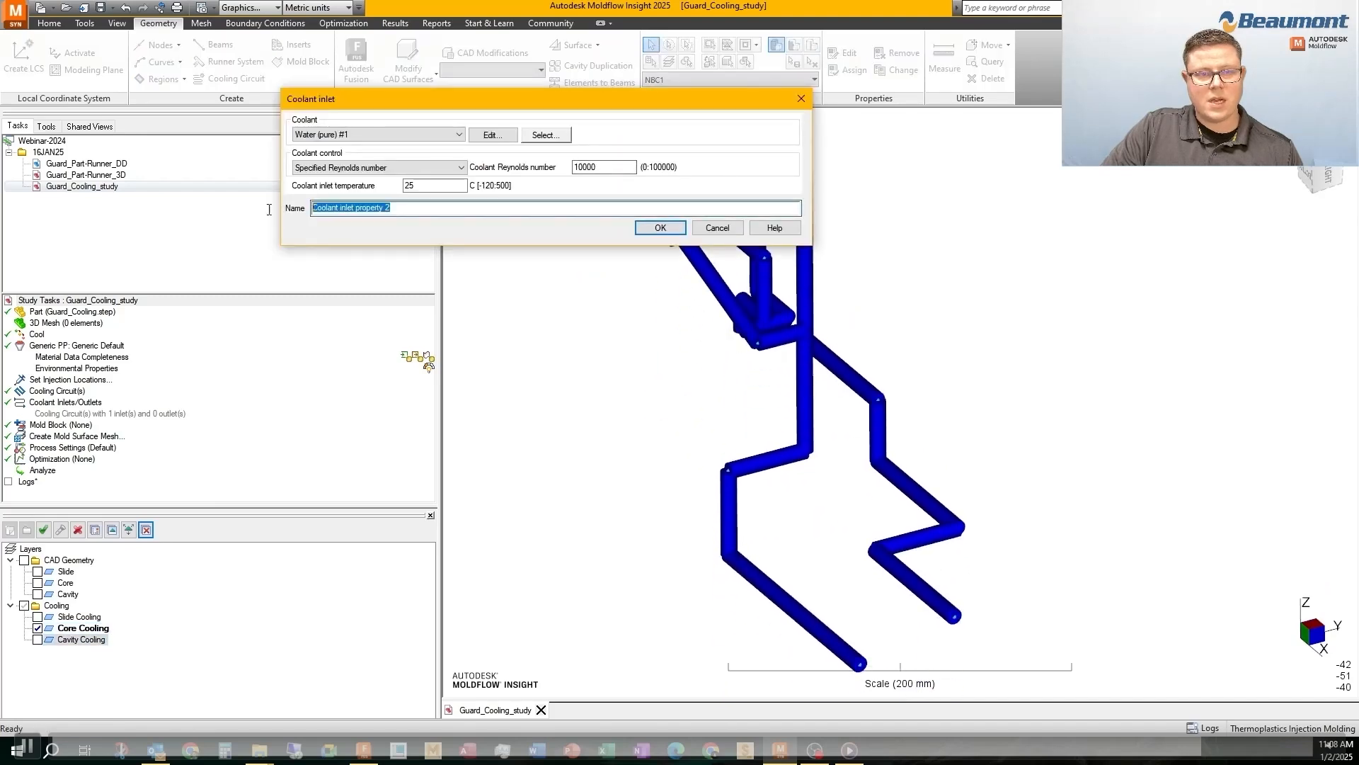
{"action": "type", "text": "CORE"}
{"action": "key", "text": "Return"}
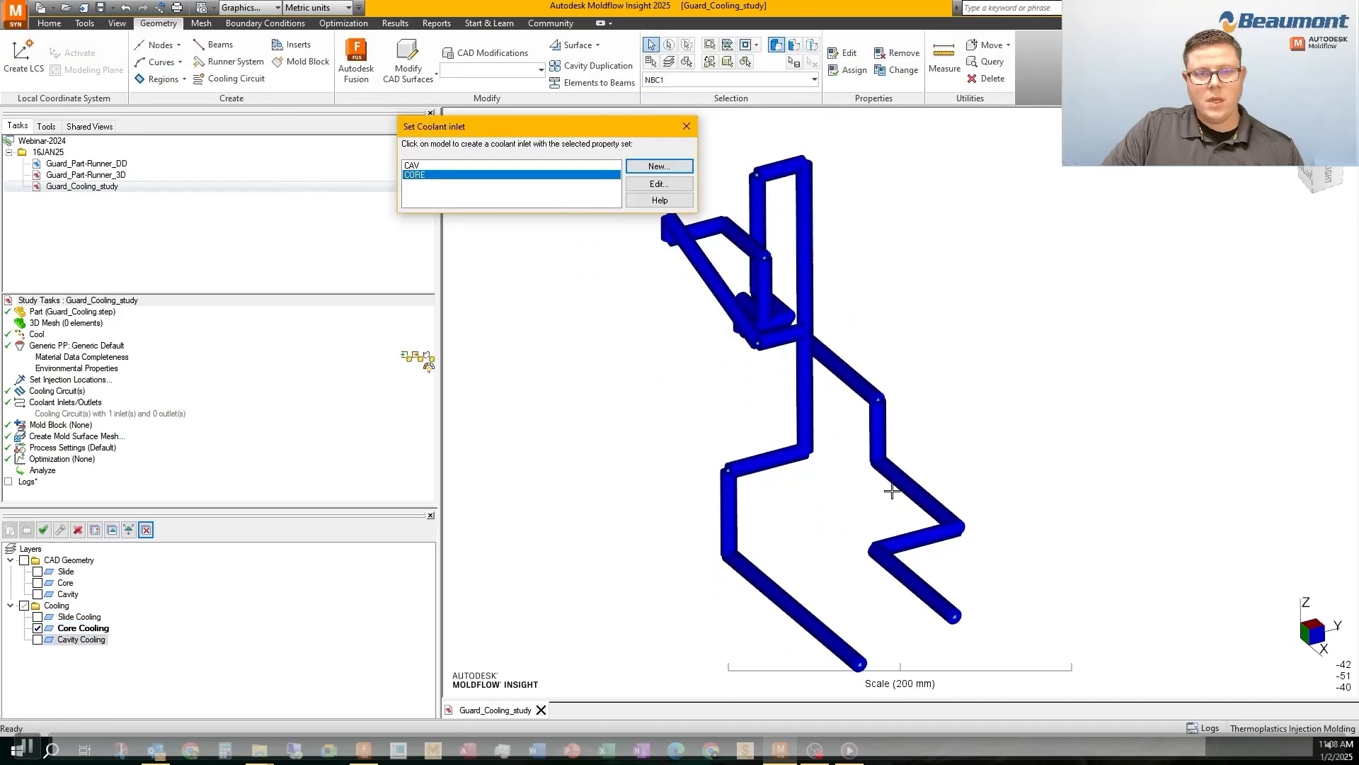
{"action": "left_click", "coordinate": [955, 618]}
{"action": "mouse_move", "coordinate": [961, 622]}
{"action": "middle_mouse_down"}
{"action": "mouse_move", "coordinate": [814, 555]}
{"action": "mouse_move", "coordinate": [880, 550]}
{"action": "mouse_move", "coordinate": [929, 502]}
{"action": "middle_mouse_up"}
Isolate the Slide Cooling layer, create a coolant inlet property named SLIDE and place it on the circuit's +Y open end
{"action": "left_click", "coordinate": [38, 617]}
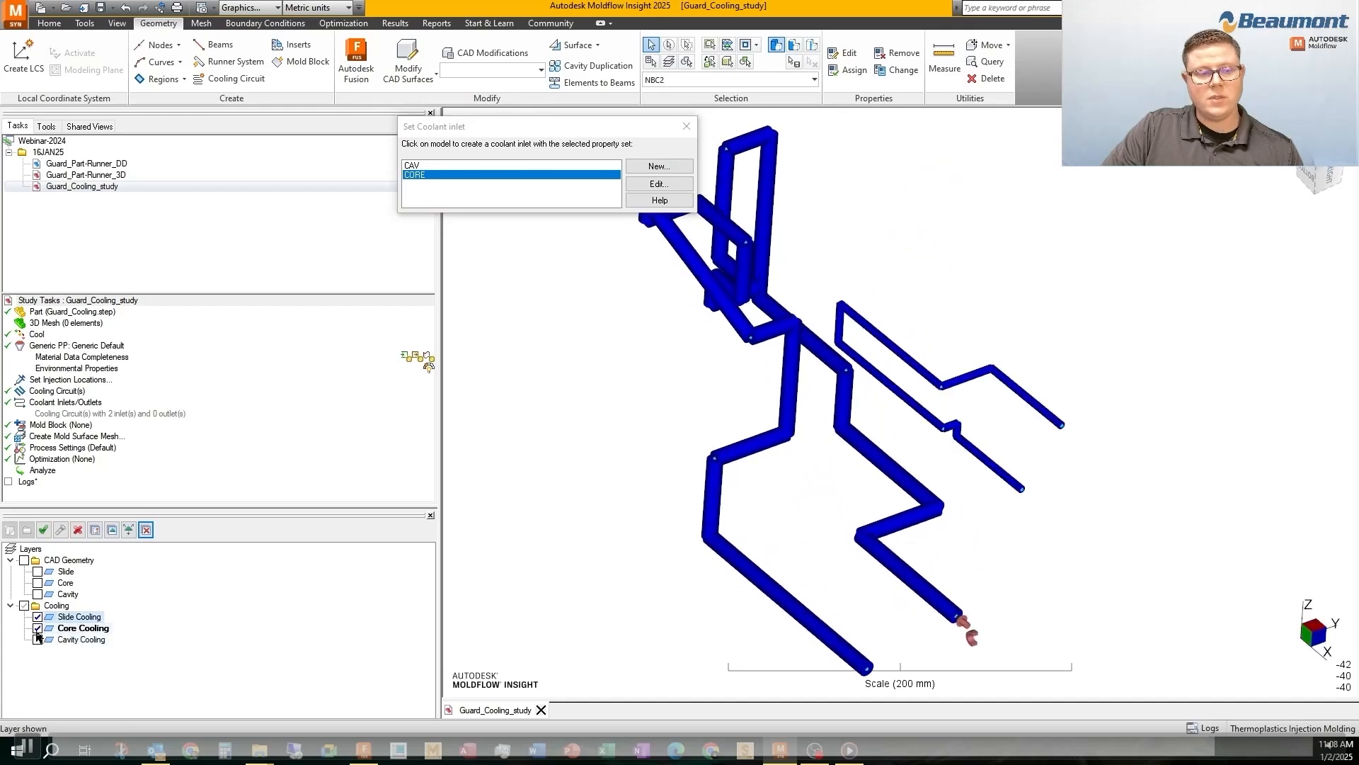
{"action": "left_click", "coordinate": [38, 628]}
{"action": "left_click", "coordinate": [659, 165]}
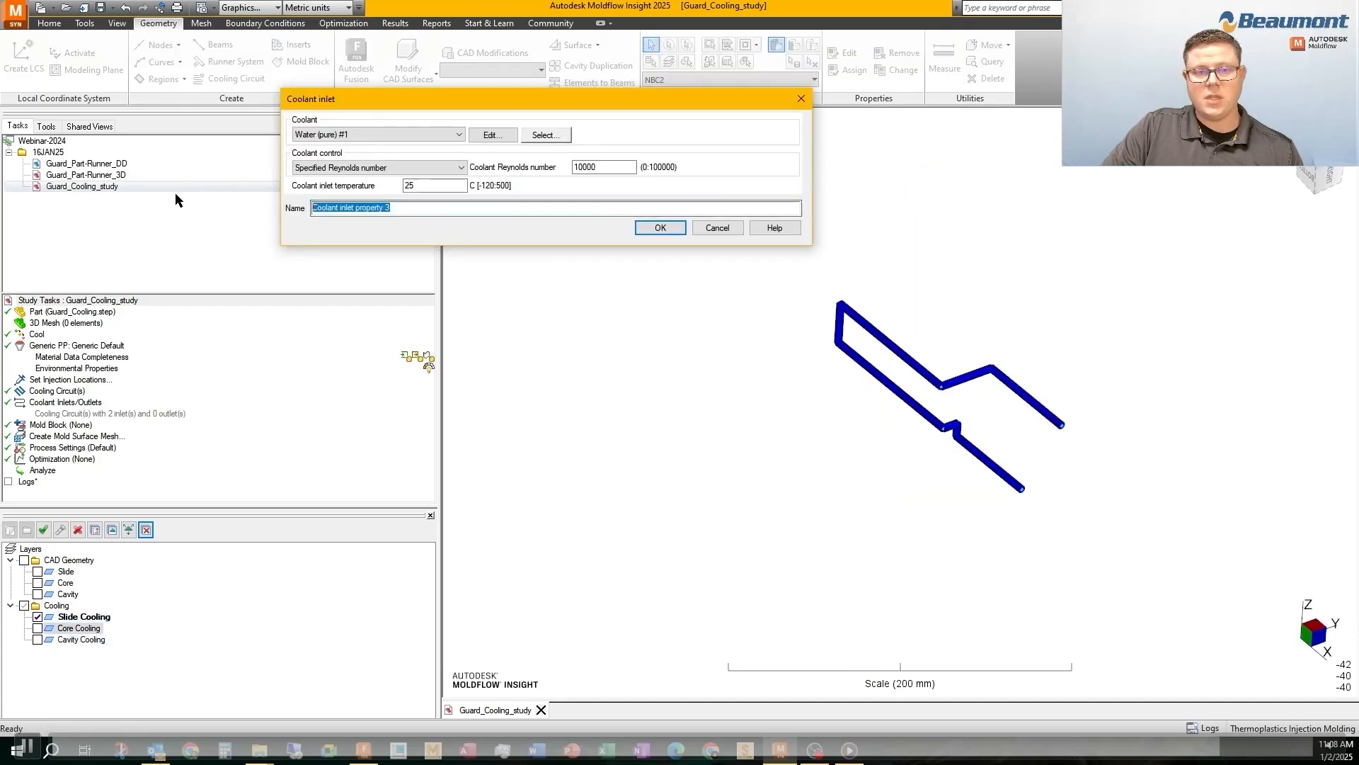
{"action": "type", "text": "SLIDE"}
{"action": "key", "text": "Return"}
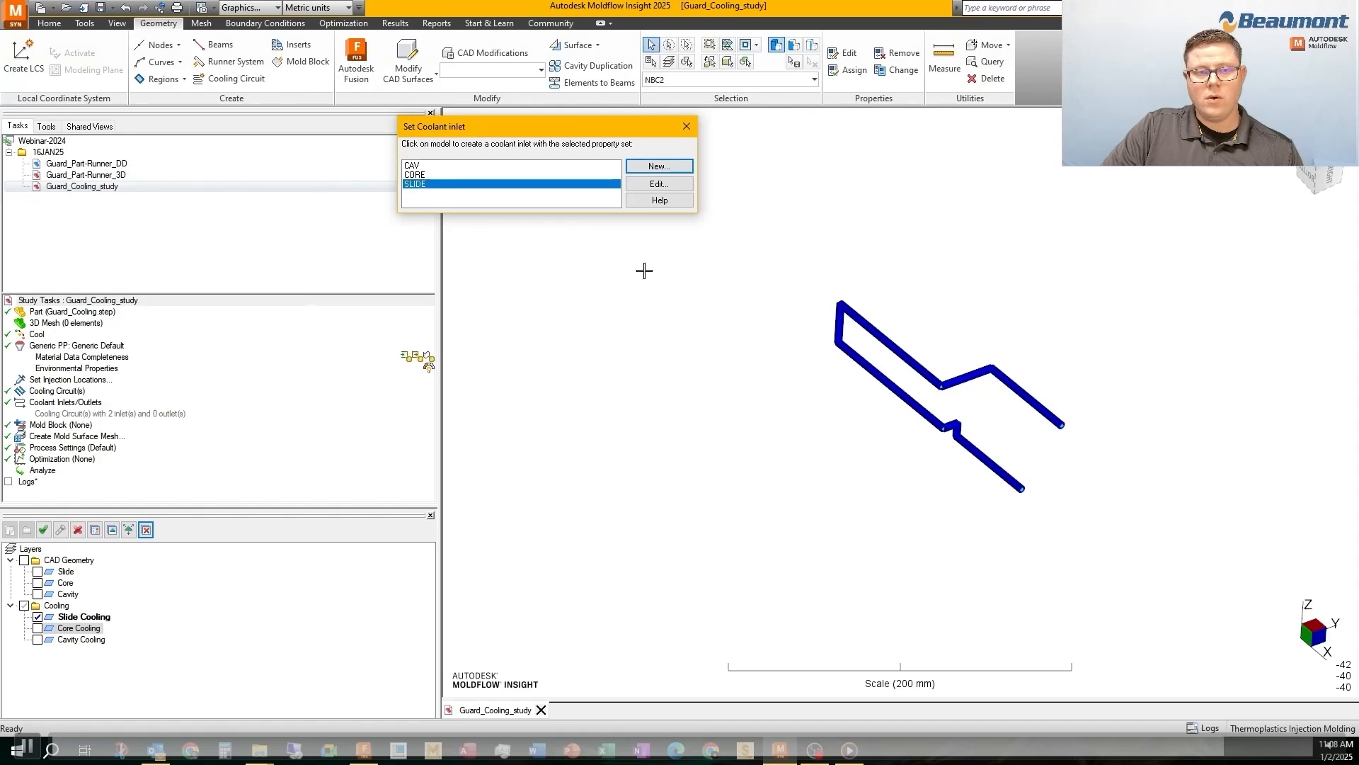
{"action": "scroll", "coordinate": [750, 316], "scroll_direction": "up", "scroll_amount": 2}
{"action": "left_click", "coordinate": [1045, 479]}
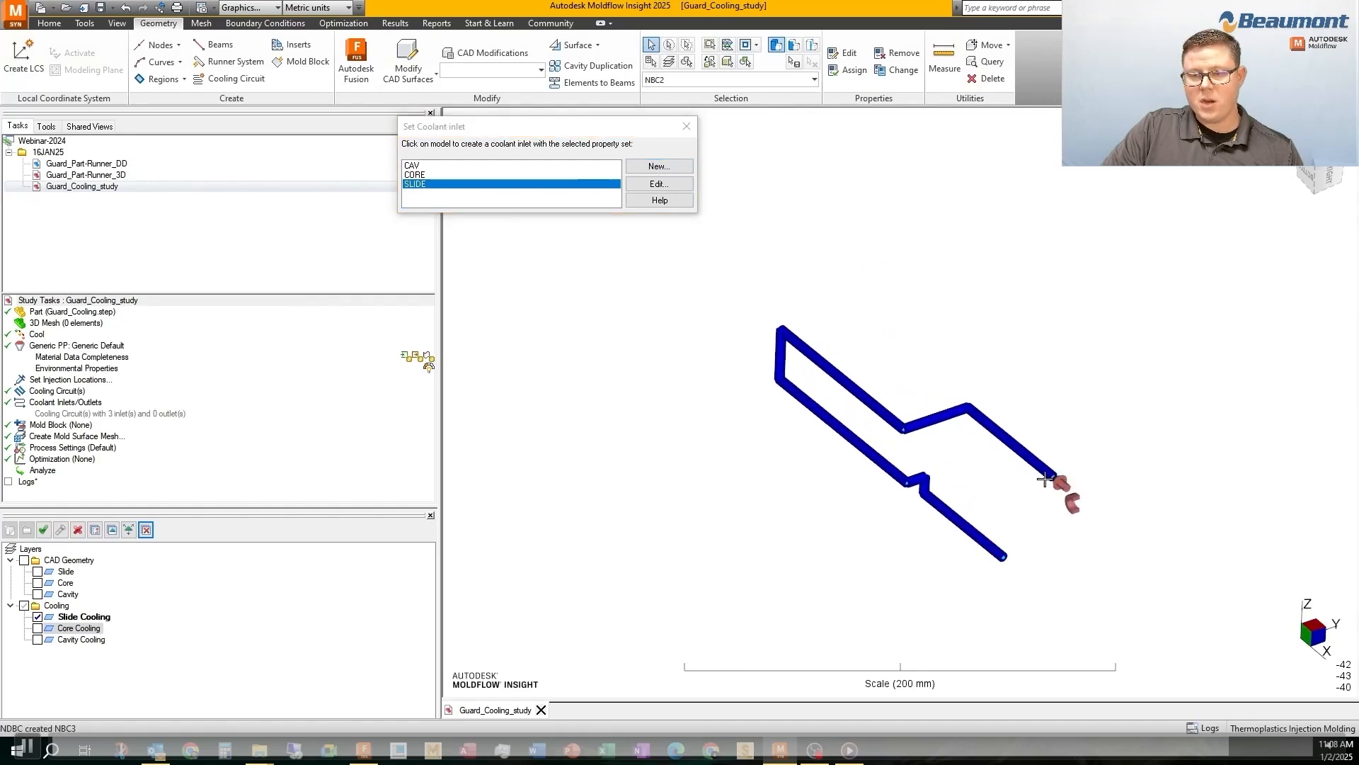
{"action": "right_click", "coordinate": [812, 228]}
{"action": "left_click", "coordinate": [852, 241]}
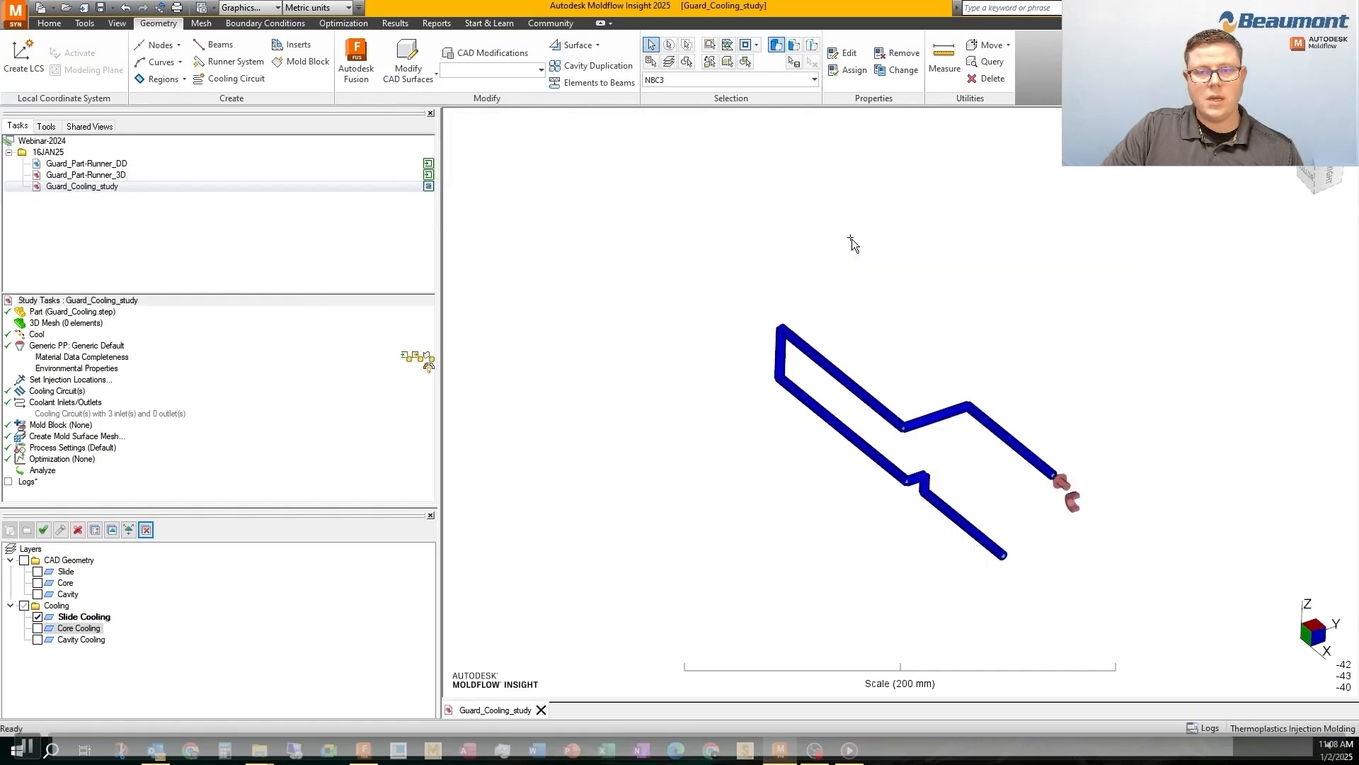
Show the Core Cooling and Cavity Cooling layers together with the slide circuit
{"action": "left_click", "coordinate": [37, 628]}
{"action": "left_click", "coordinate": [38, 640]}
{"action": "scroll", "coordinate": [779, 311], "scroll_direction": "down", "scroll_amount": 2}
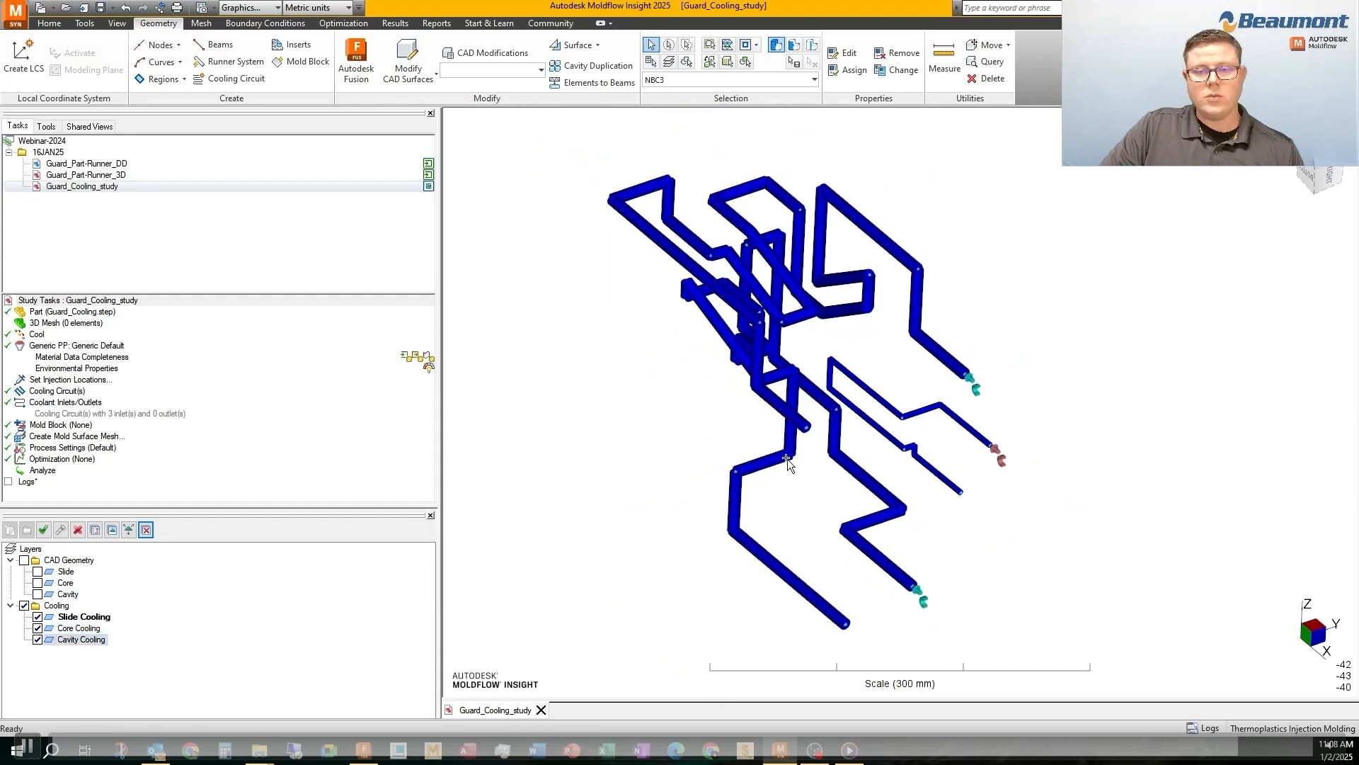
{"action": "middle_click_drag", "start_coordinate": [751, 341], "coordinate": [743, 297]}
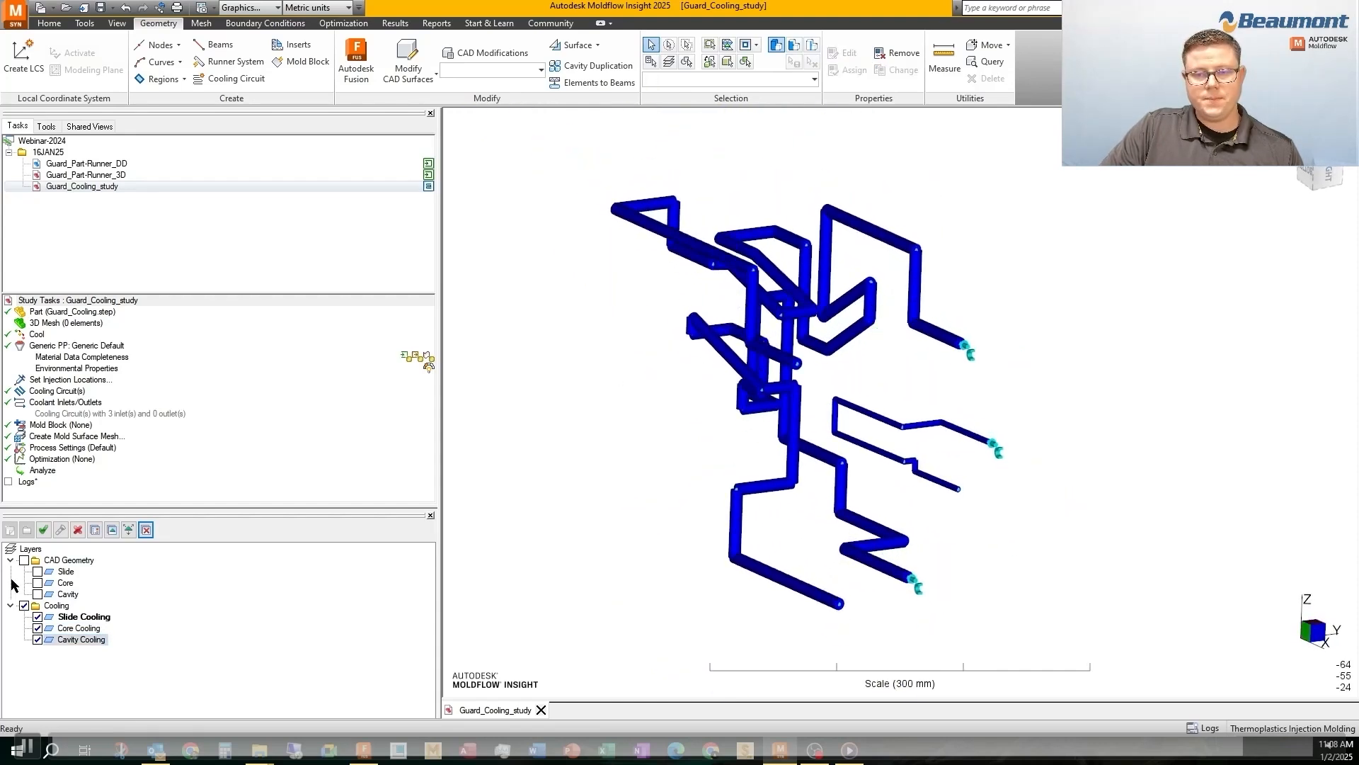
Hide the CAD Geometry folder and delete it with its Slide, Core and Cavity layers, without moving their entities to the active layer
{"action": "left_click", "coordinate": [24, 561]}
{"action": "left_click", "coordinate": [23, 560]}
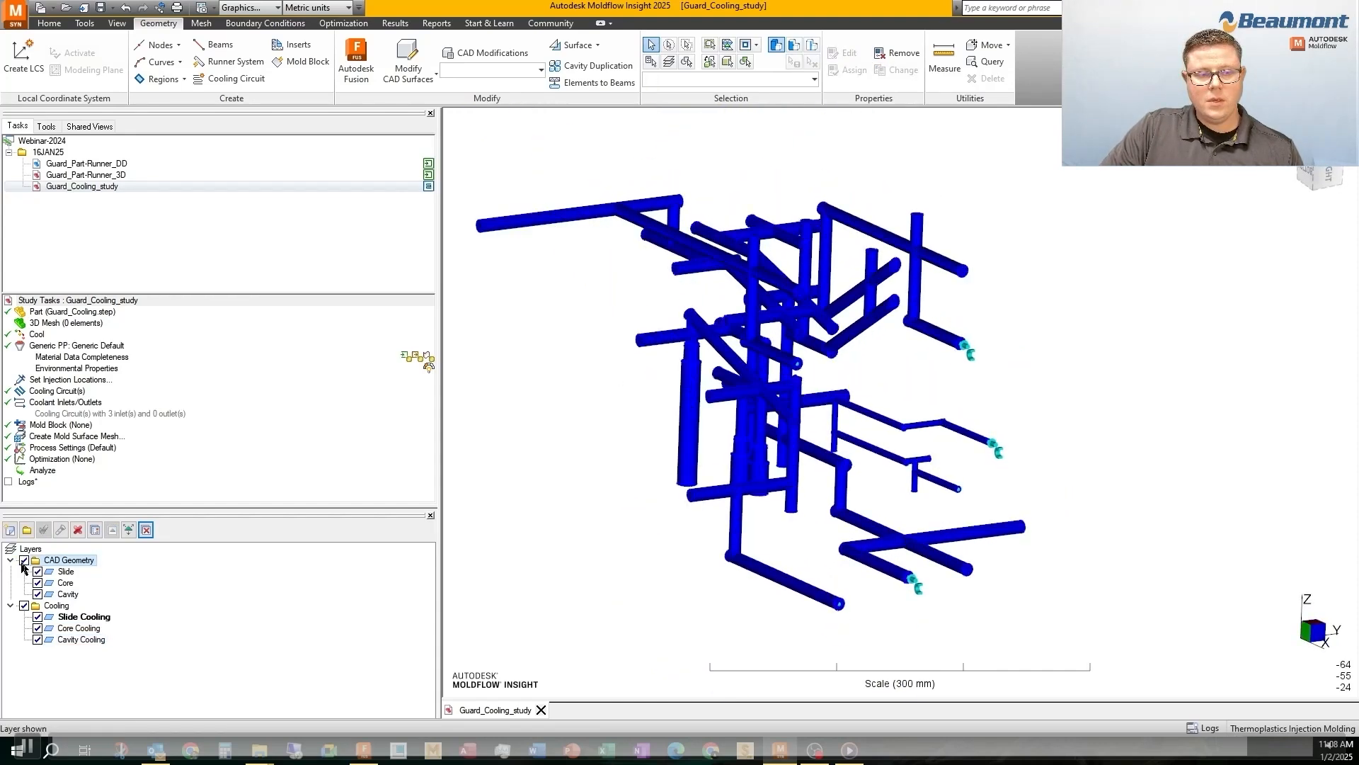
{"action": "left_click", "coordinate": [79, 530]}
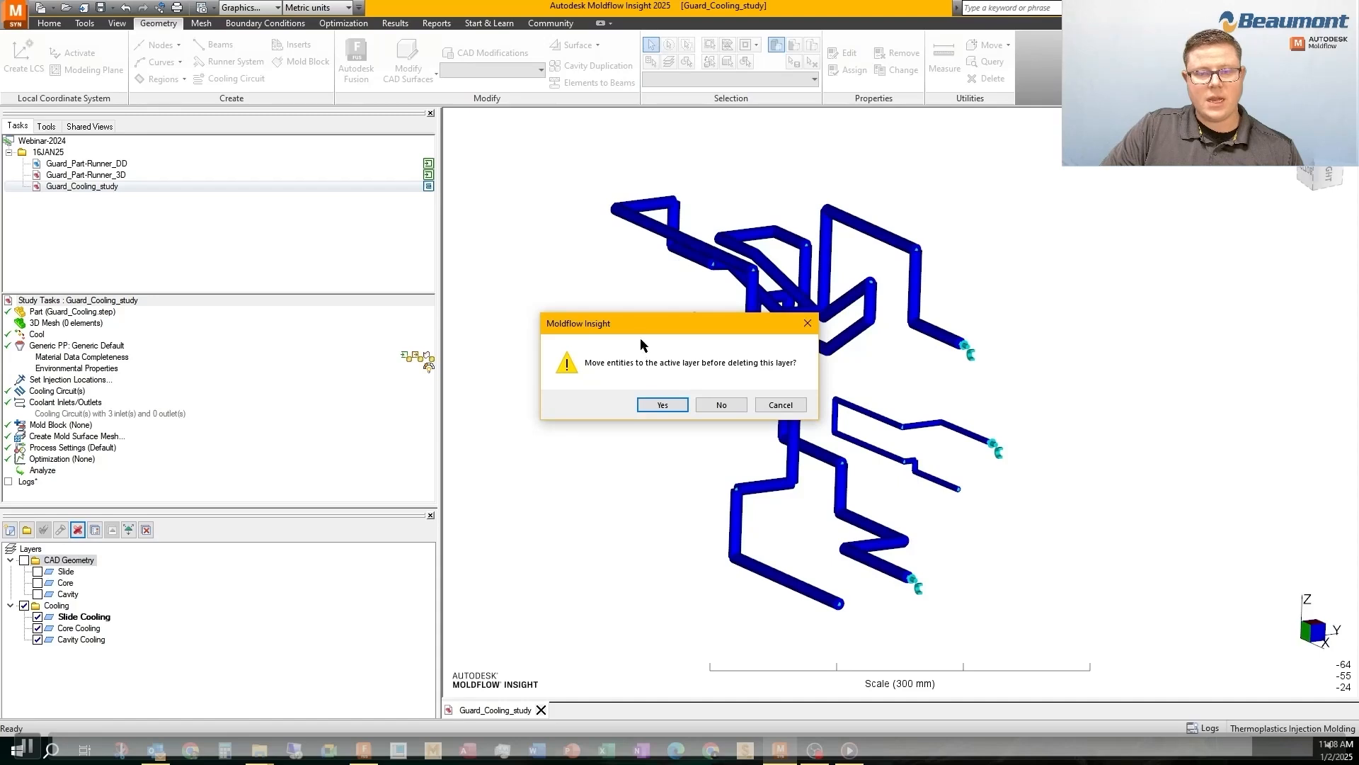
{"action": "left_click", "coordinate": [721, 405]}
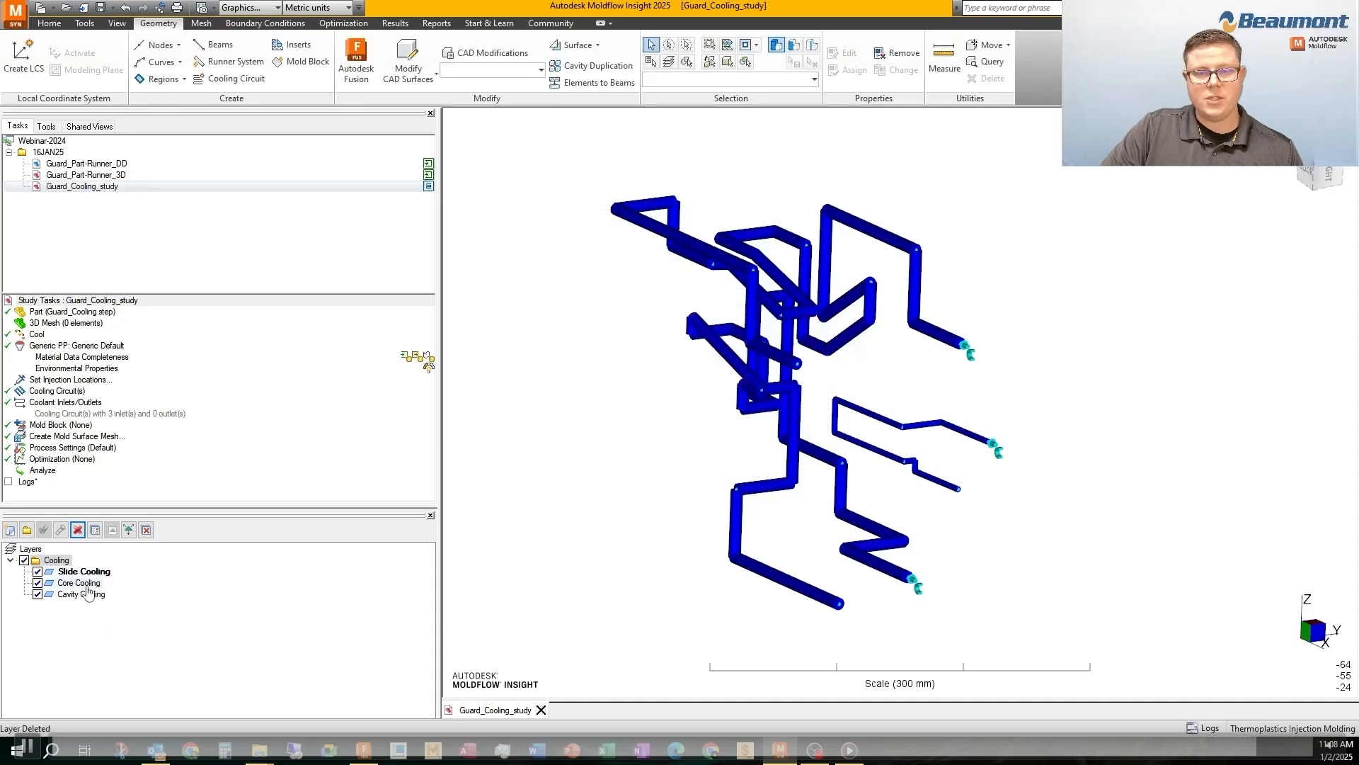
{"action": "mouse_move", "coordinate": [538, 280]}
{"action": "middle_mouse_down"}
{"action": "mouse_move", "coordinate": [503, 307]}
{"action": "mouse_move", "coordinate": [647, 389]}
{"action": "mouse_move", "coordinate": [554, 381]}
{"action": "mouse_move", "coordinate": [519, 394]}
{"action": "mouse_move", "coordinate": [599, 274]}
{"action": "middle_mouse_up"}
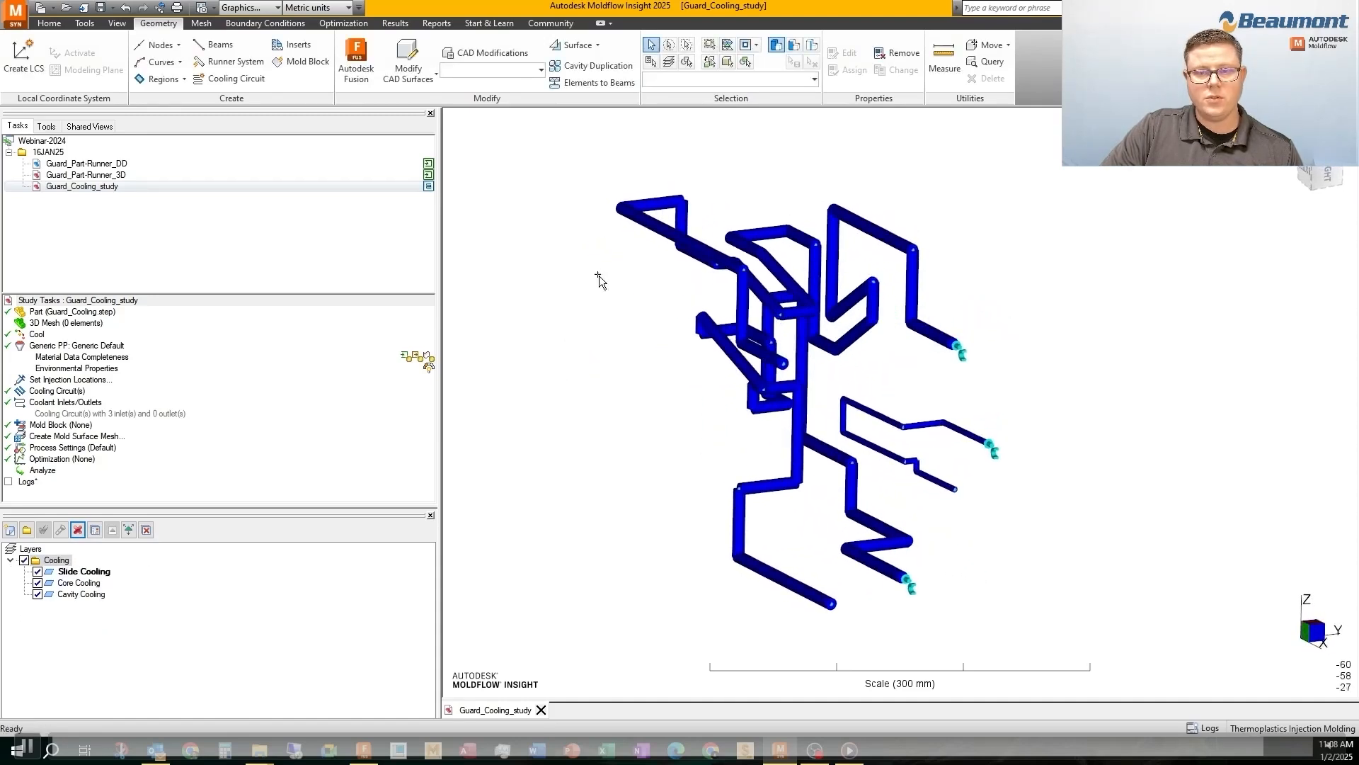
Select the slide inlet by property, using the node boundary condition named SLIDE, and inspect the three circuits from another angle
{"action": "left_click", "coordinate": [652, 63]}
{"action": "left_click", "coordinate": [554, 323]}
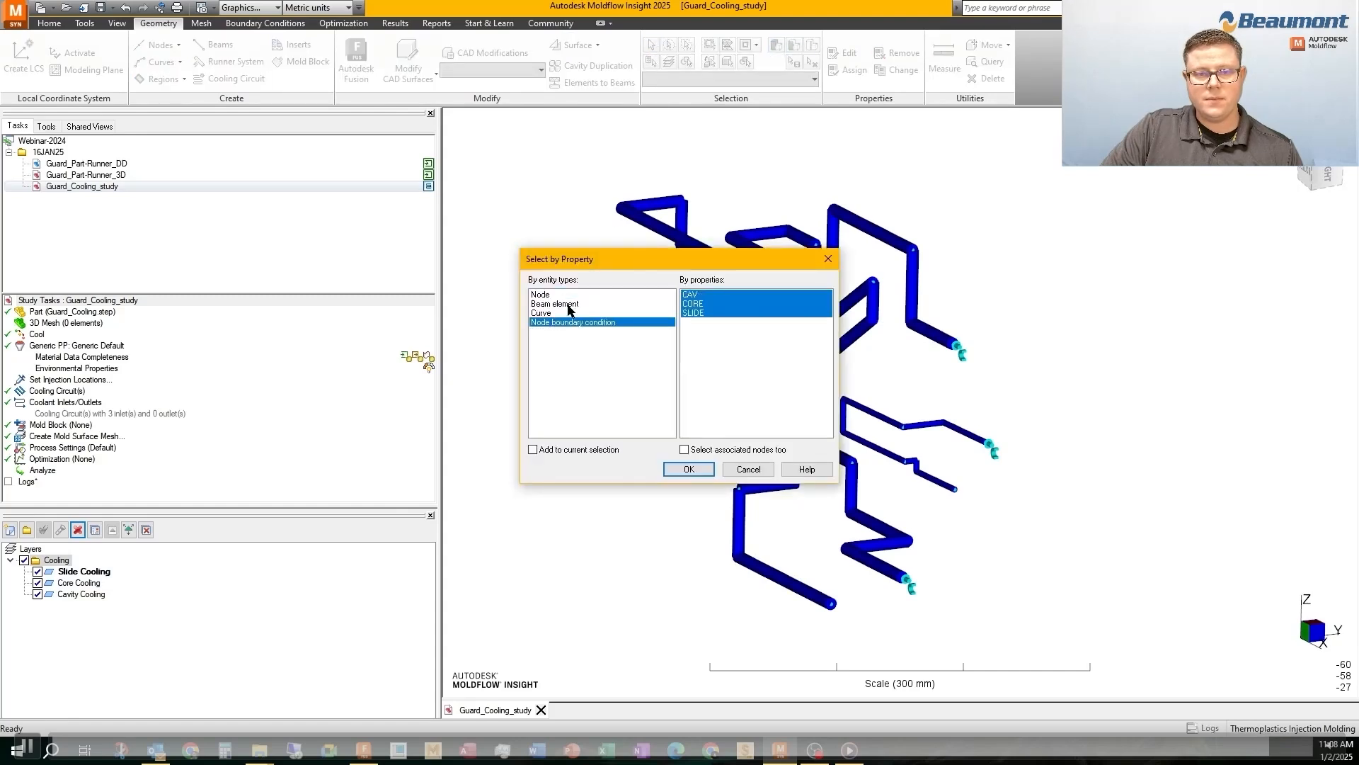
{"action": "left_click", "coordinate": [697, 313]}
{"action": "left_click", "coordinate": [688, 470]}
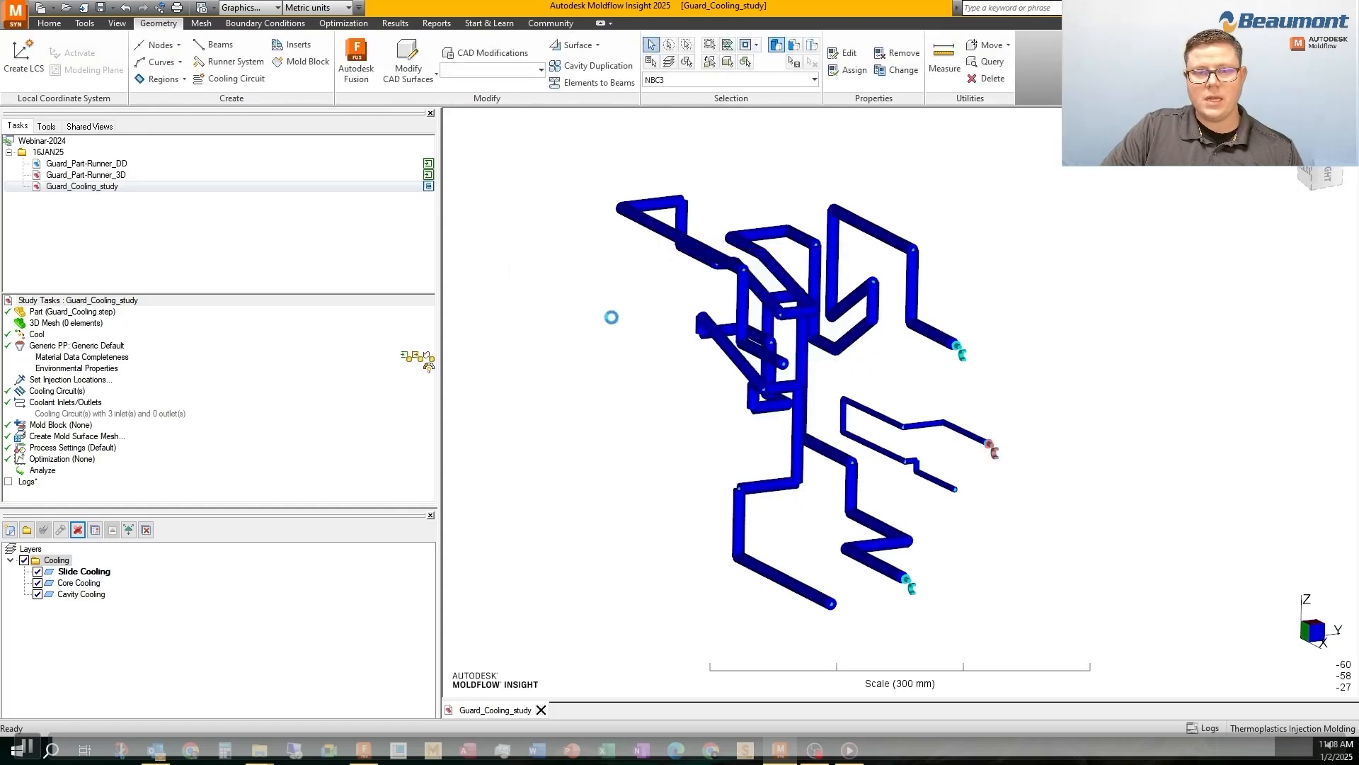
{"action": "middle_click_drag", "start_coordinate": [610, 316], "coordinate": [561, 313]}
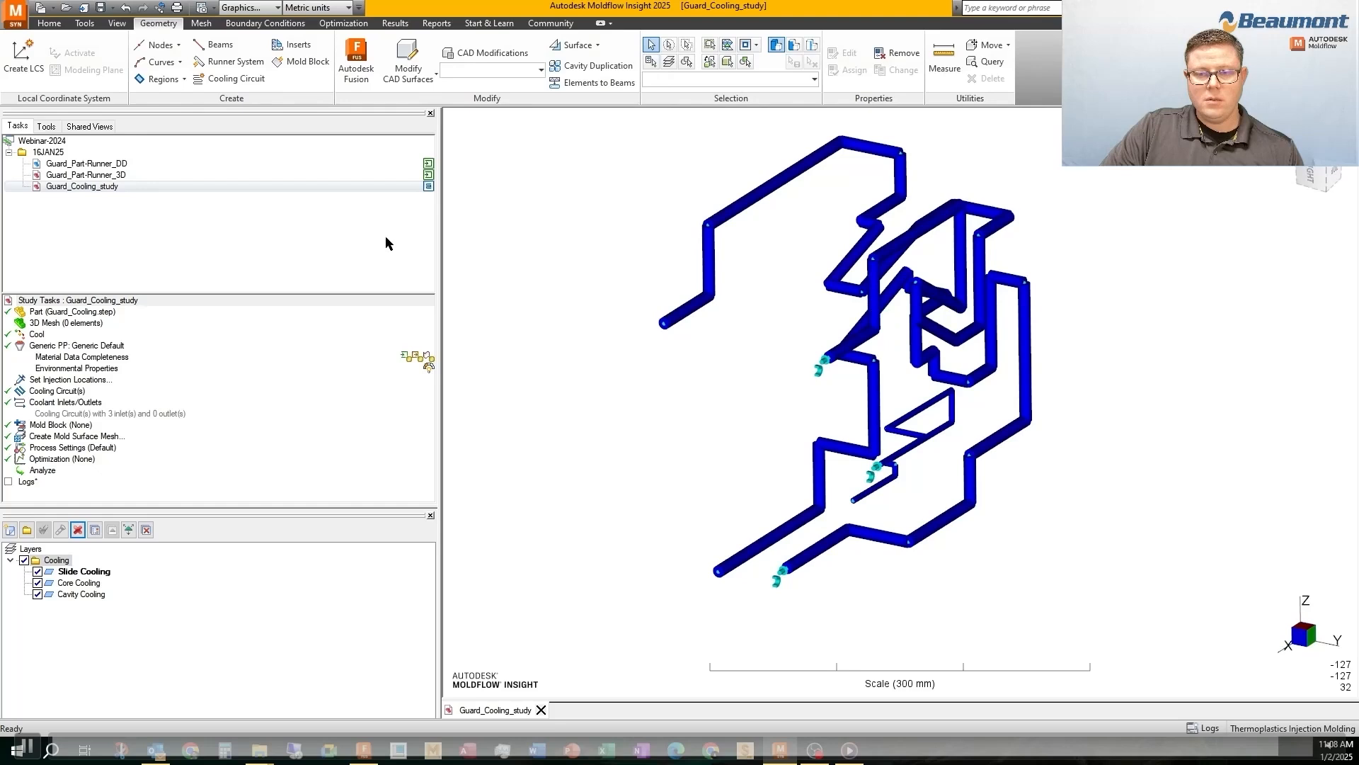
Remove the unused properties from the cooling study
{"action": "right_click", "coordinate": [42, 401]}
{"action": "left_click", "coordinate": [85, 425]}
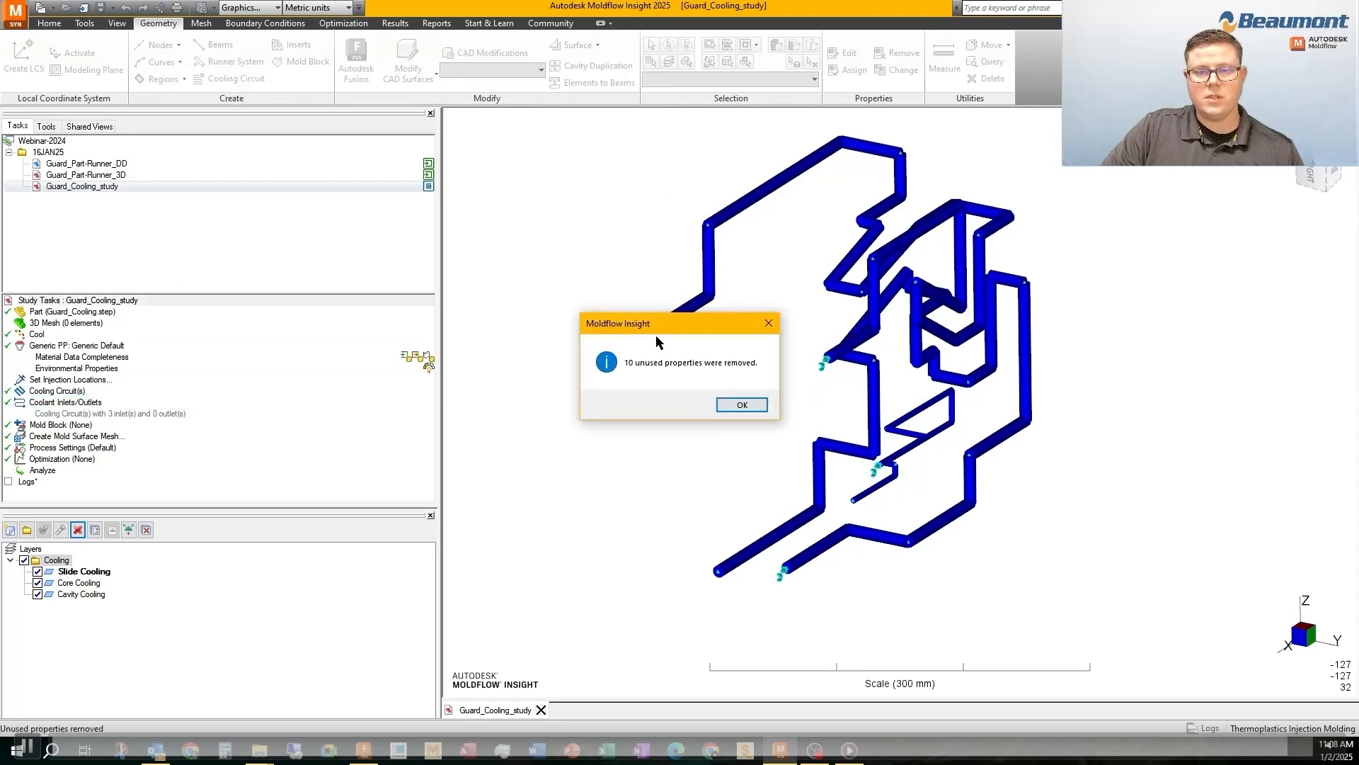
{"action": "left_click", "coordinate": [741, 405]}
{"action": "mouse_move", "coordinate": [740, 405]}
{"action": "middle_mouse_down"}
{"action": "mouse_move", "coordinate": [703, 191]}
{"action": "mouse_move", "coordinate": [808, 249]}
{"action": "middle_mouse_up"}
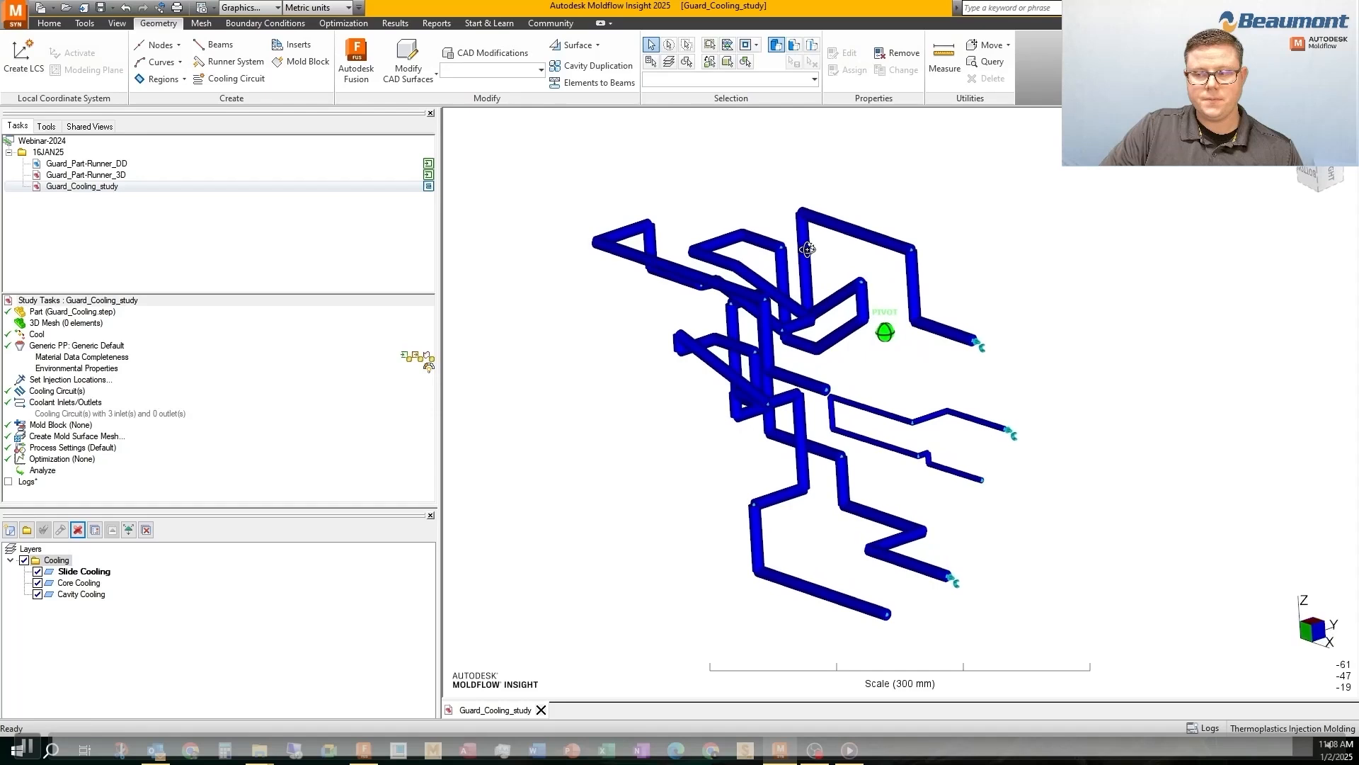
Rename the Guard_Cooling_study study as Guard_Cooling
{"action": "right_click", "coordinate": [90, 187]}
{"action": "left_click", "coordinate": [113, 354]}
{"action": "left_click_drag", "start_coordinate": [93, 189], "coordinate": [256, 221]}
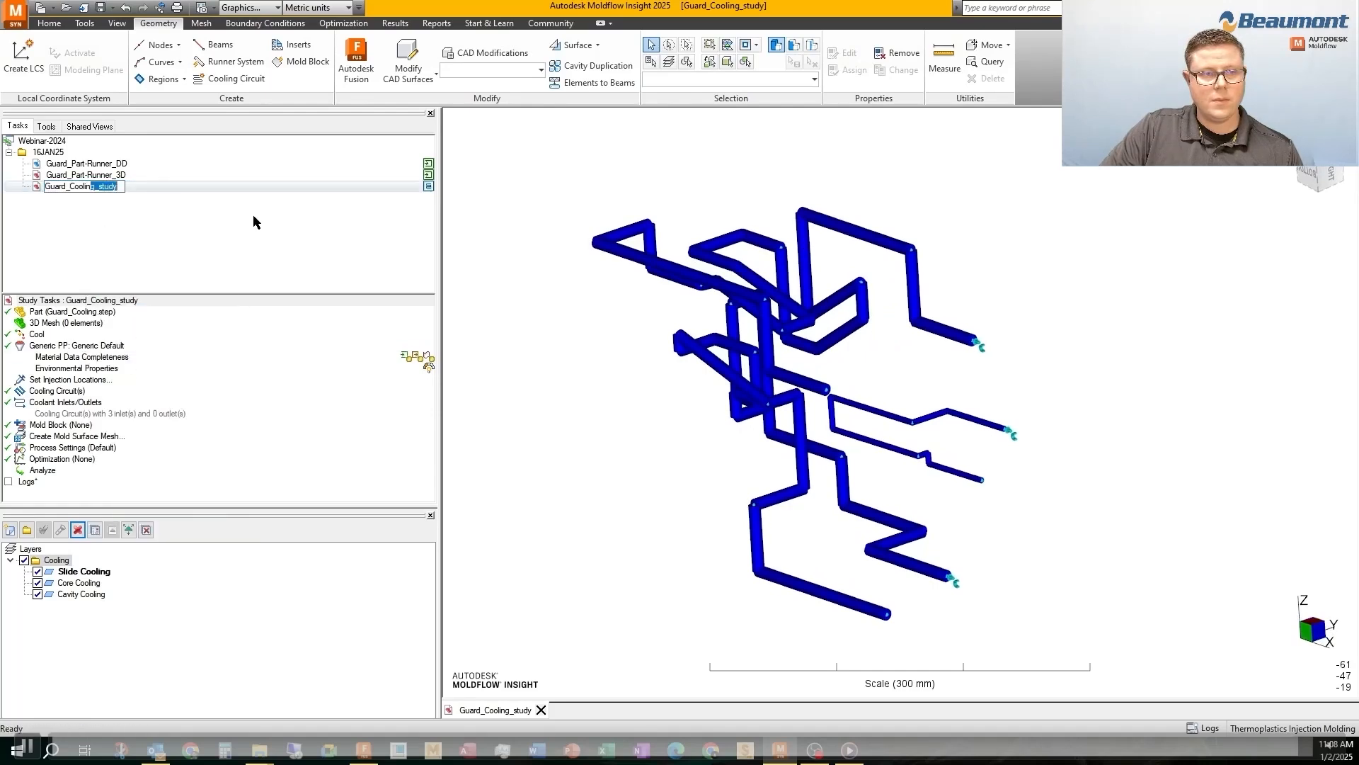
{"action": "key", "text": "BackSpace"}
{"action": "key", "text": "Return"}
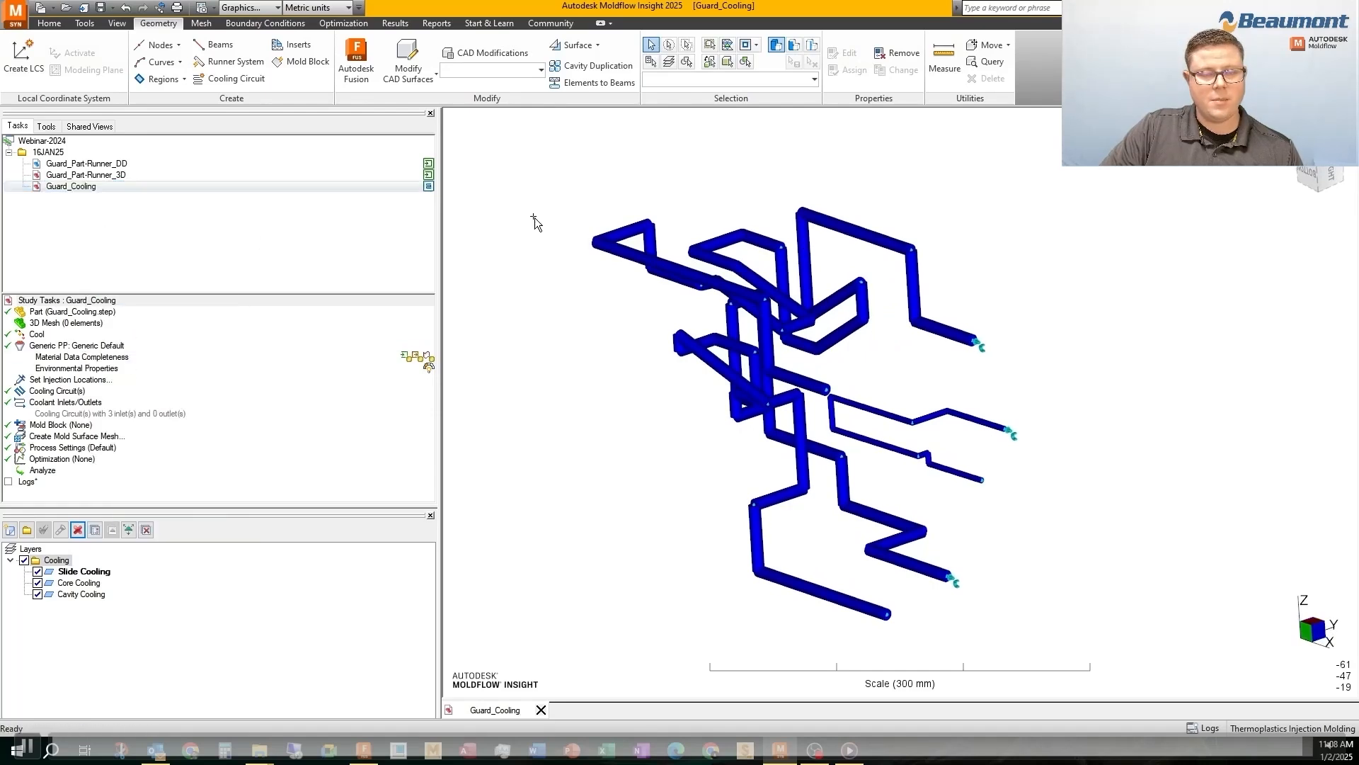
{"action": "middle_click_drag", "start_coordinate": [648, 275], "coordinate": [665, 287]}
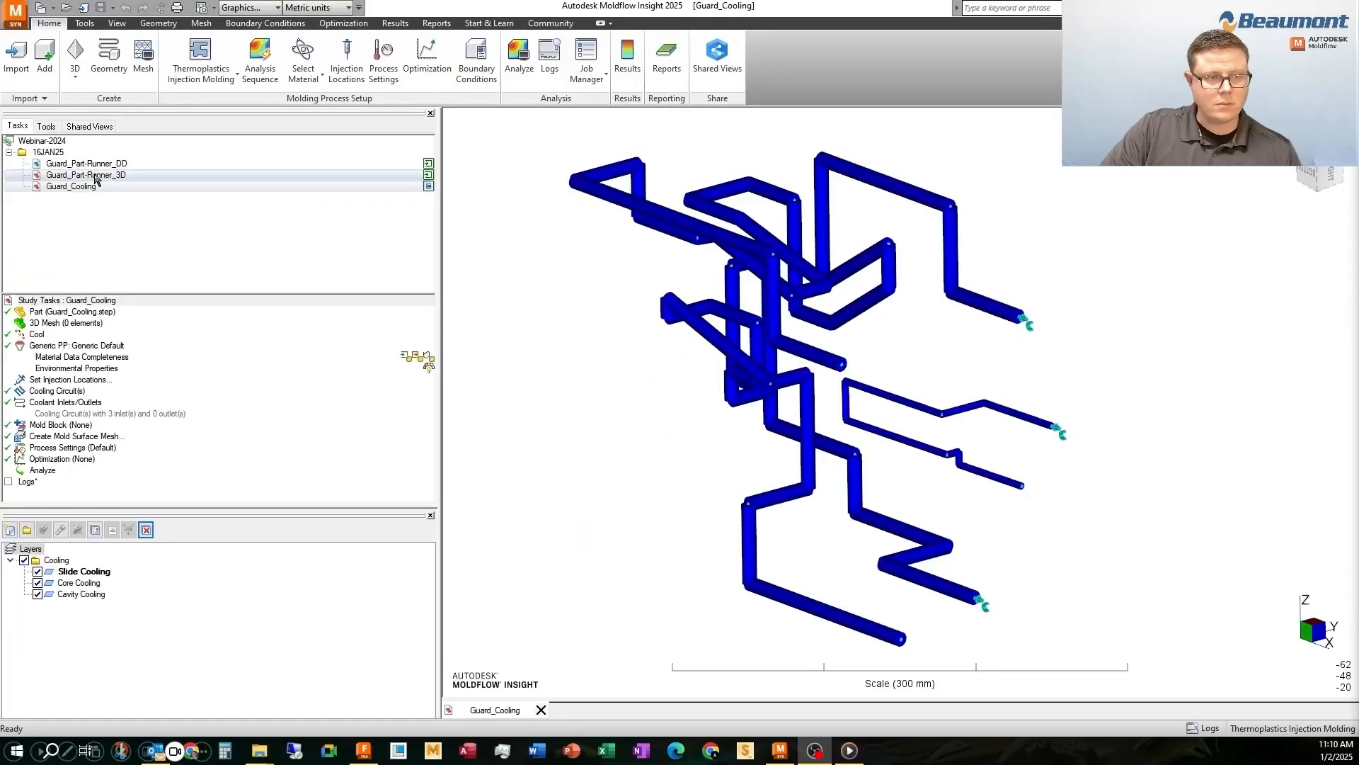
Duplicate the Guard_Part-Runner_3D study and rename the copy as Guard_3D_CFPW
{"action": "right_click", "coordinate": [81, 258]}
{"action": "left_click", "coordinate": [135, 337]}
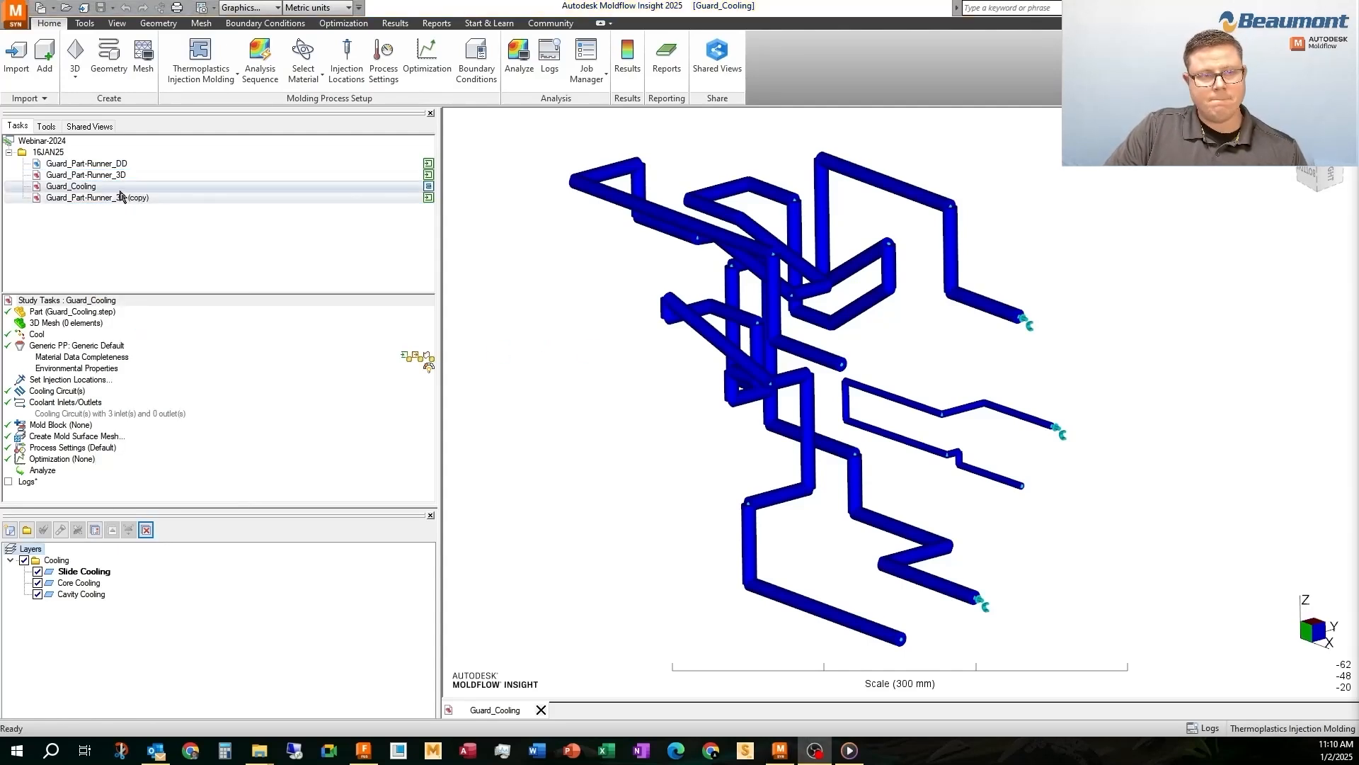
{"action": "right_click", "coordinate": [118, 198]}
{"action": "left_click", "coordinate": [150, 378]}
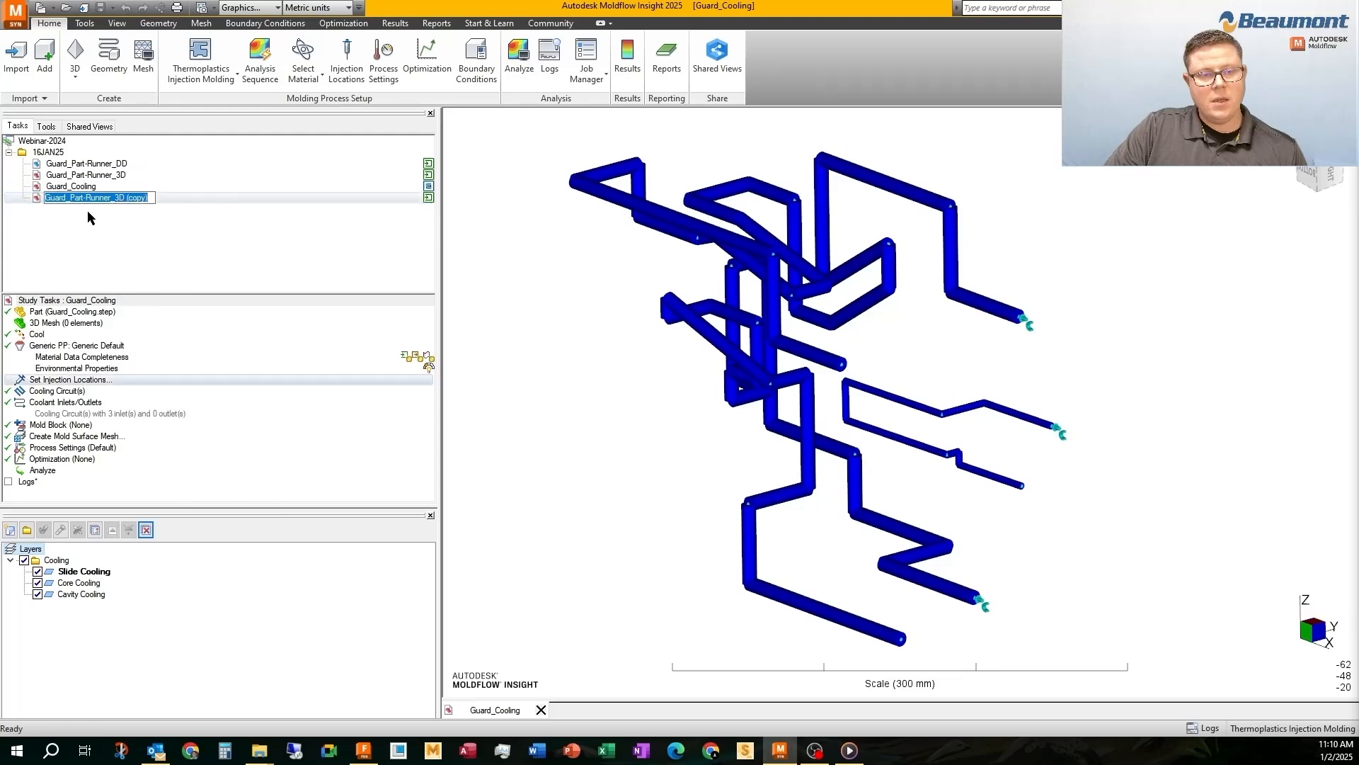
{"action": "left_click_drag", "start_coordinate": [70, 196], "coordinate": [111, 204]}
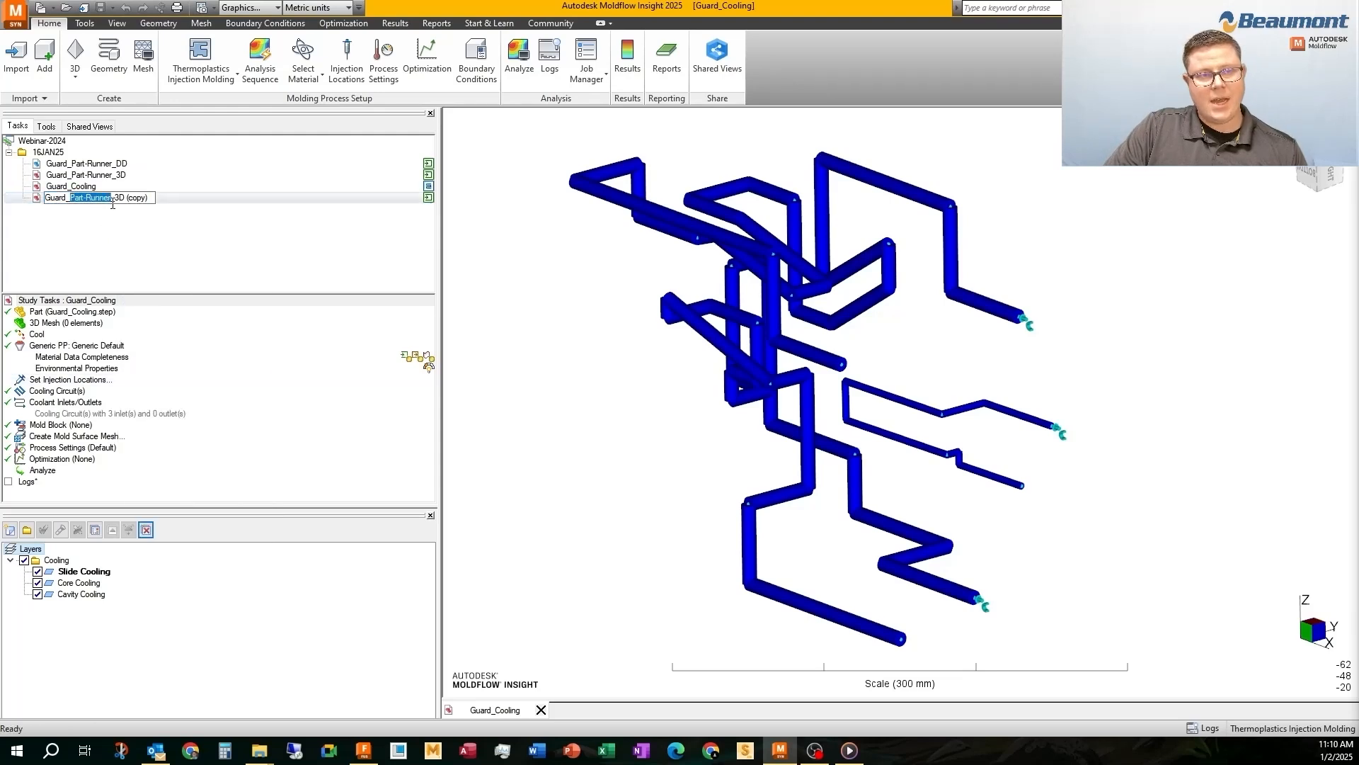
{"action": "key", "text": "BackSpace"}
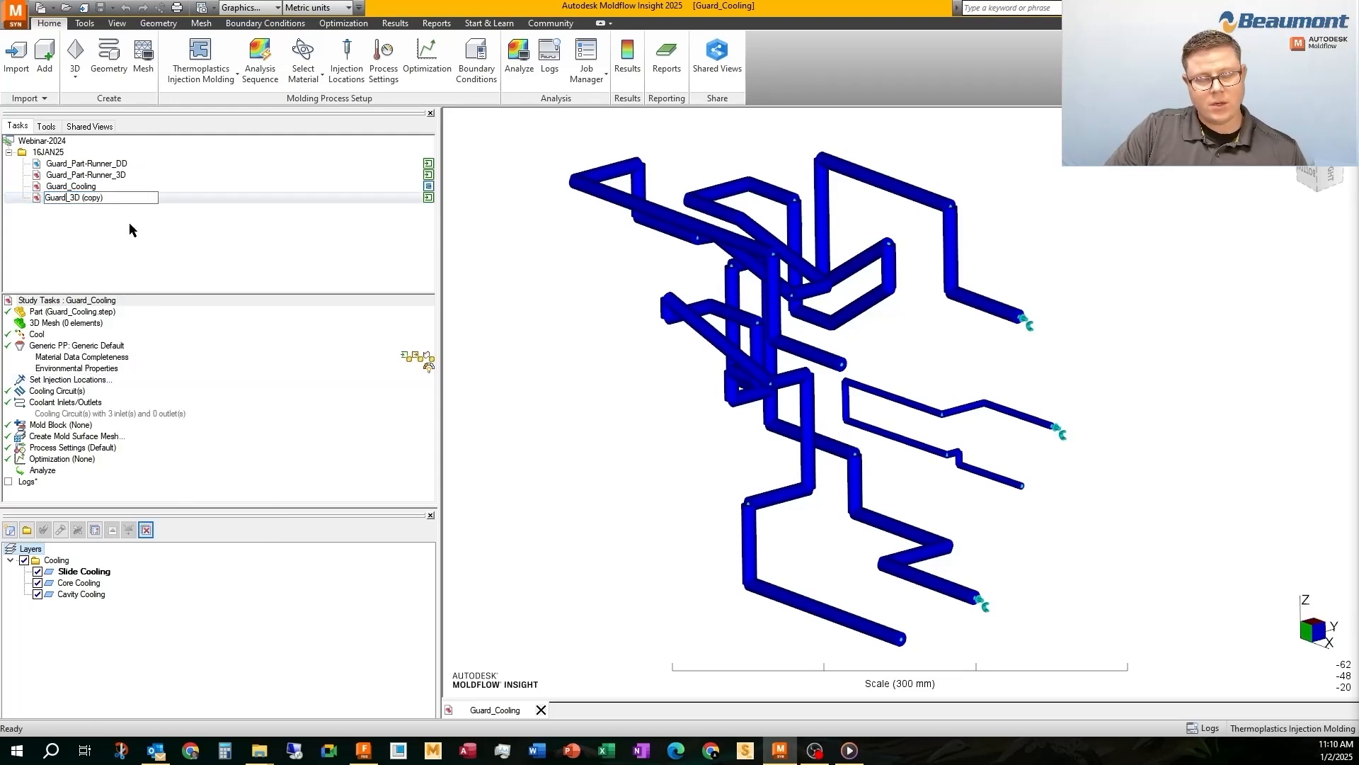
{"action": "left_click_drag", "start_coordinate": [78, 198], "coordinate": [277, 230]}
{"action": "type", "text": "_CFPW"}
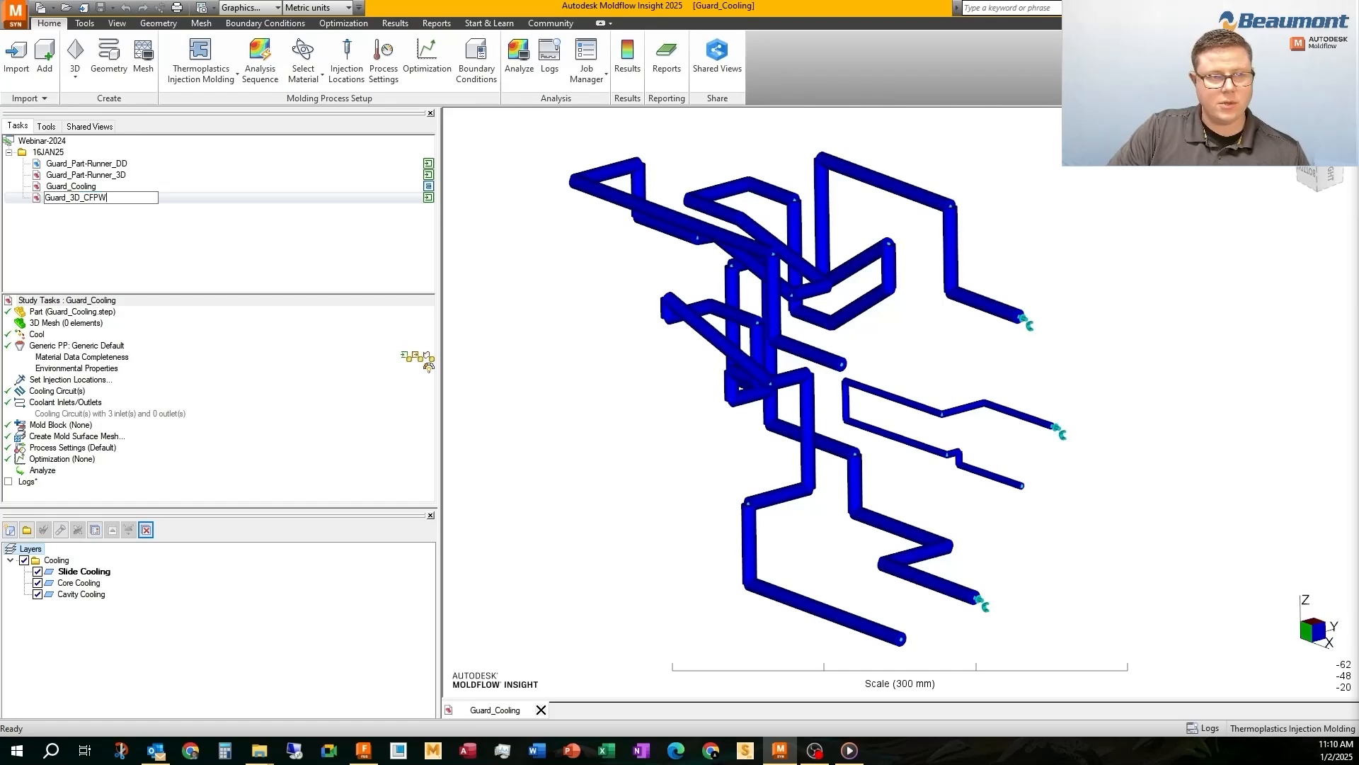
{"action": "key", "text": "Return"}
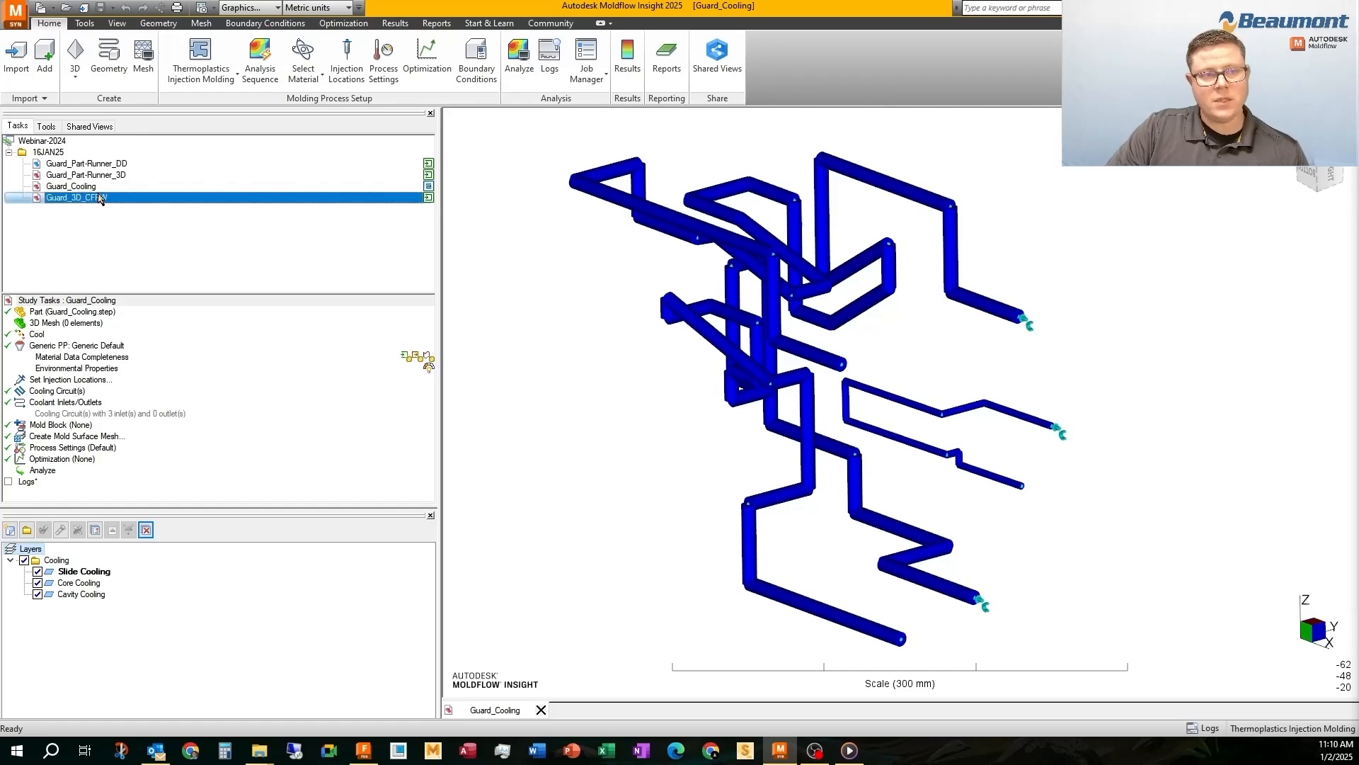
Open the Guard_3D_CFPW study in place of Guard_Cooling and add the guard_cooling.sdy model to it
{"action": "left_click", "coordinate": [541, 710]}
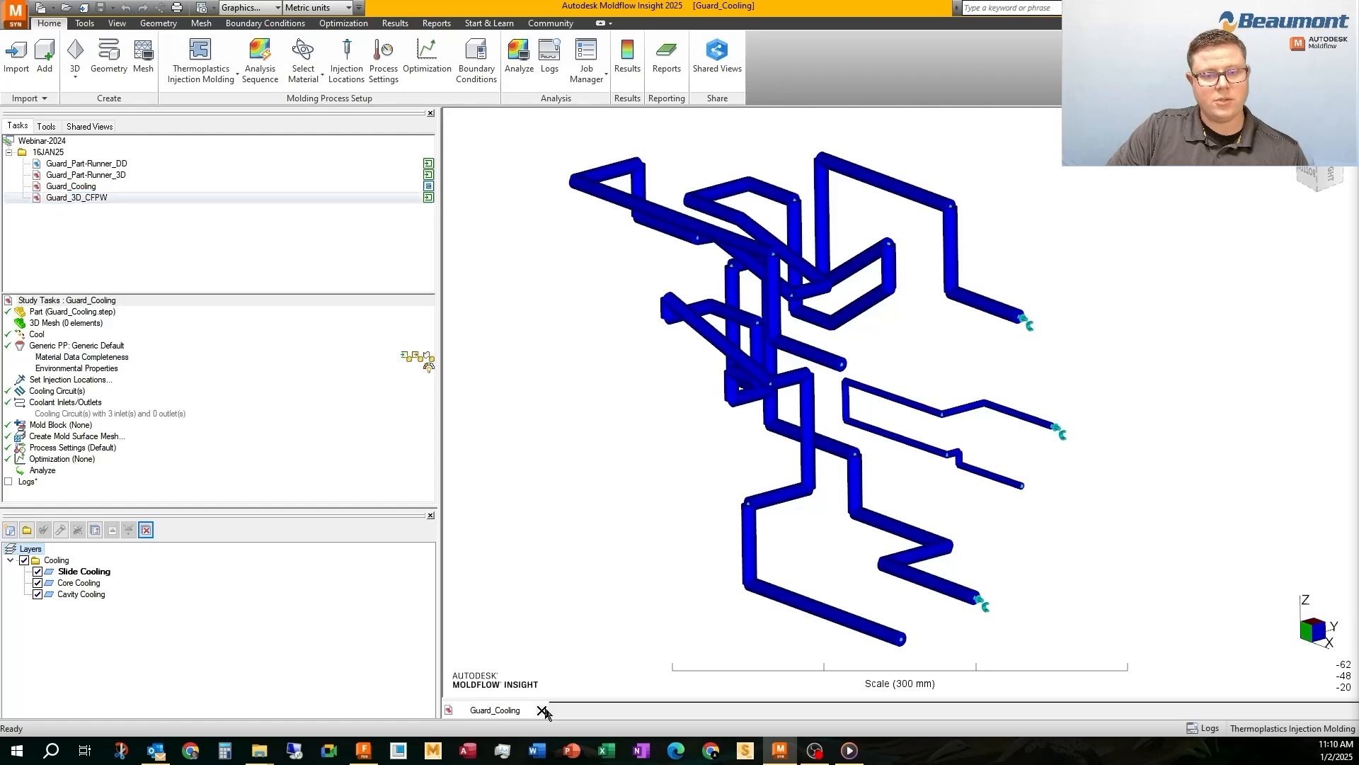
{"action": "double_click", "coordinate": [79, 198]}
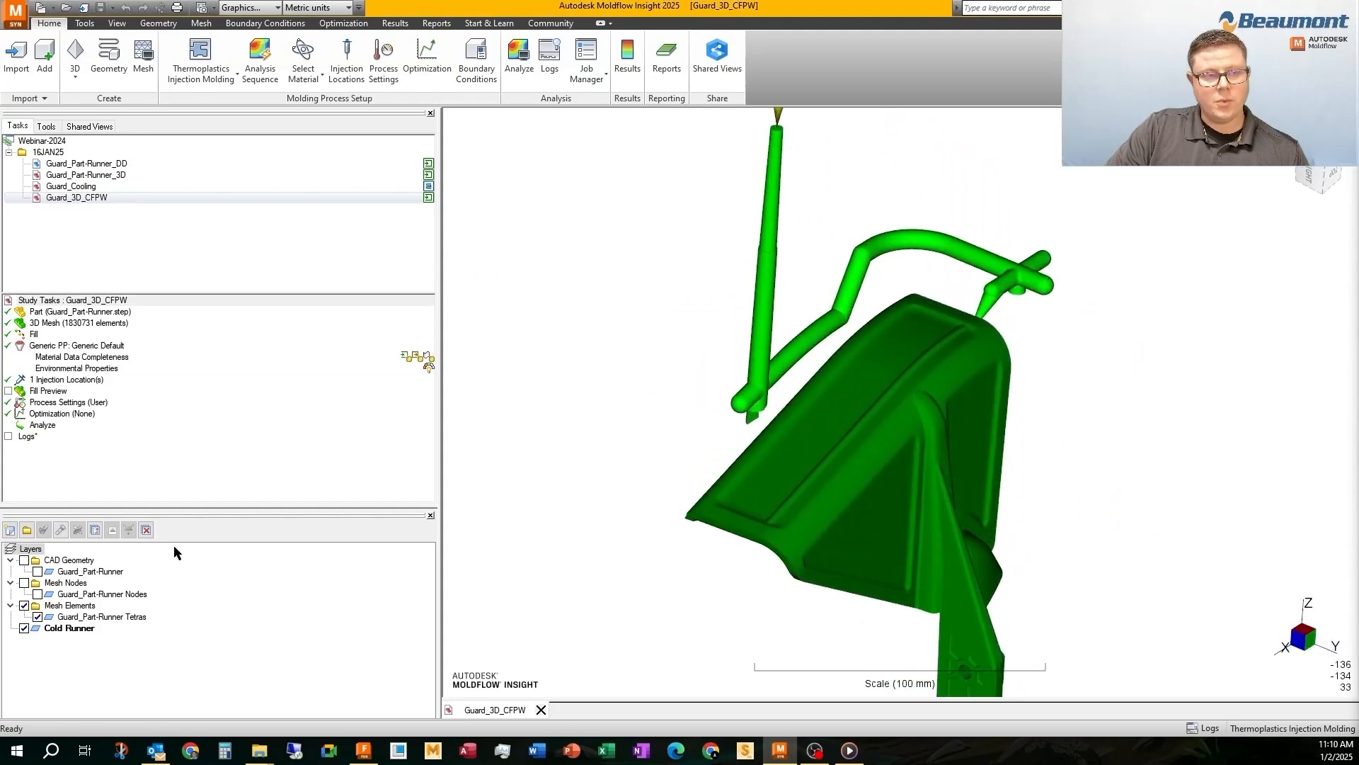
{"action": "left_click", "coordinate": [44, 60]}
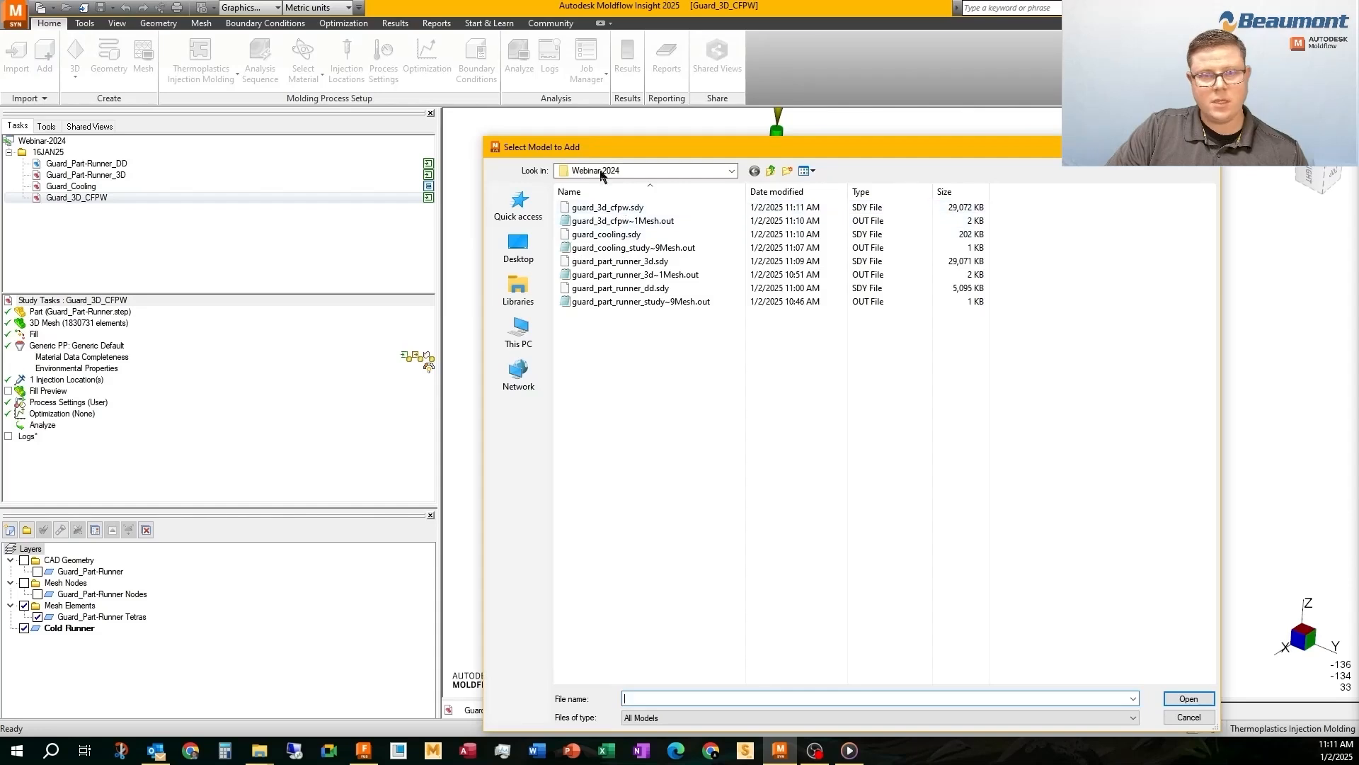
{"action": "left_click", "coordinate": [595, 234]}
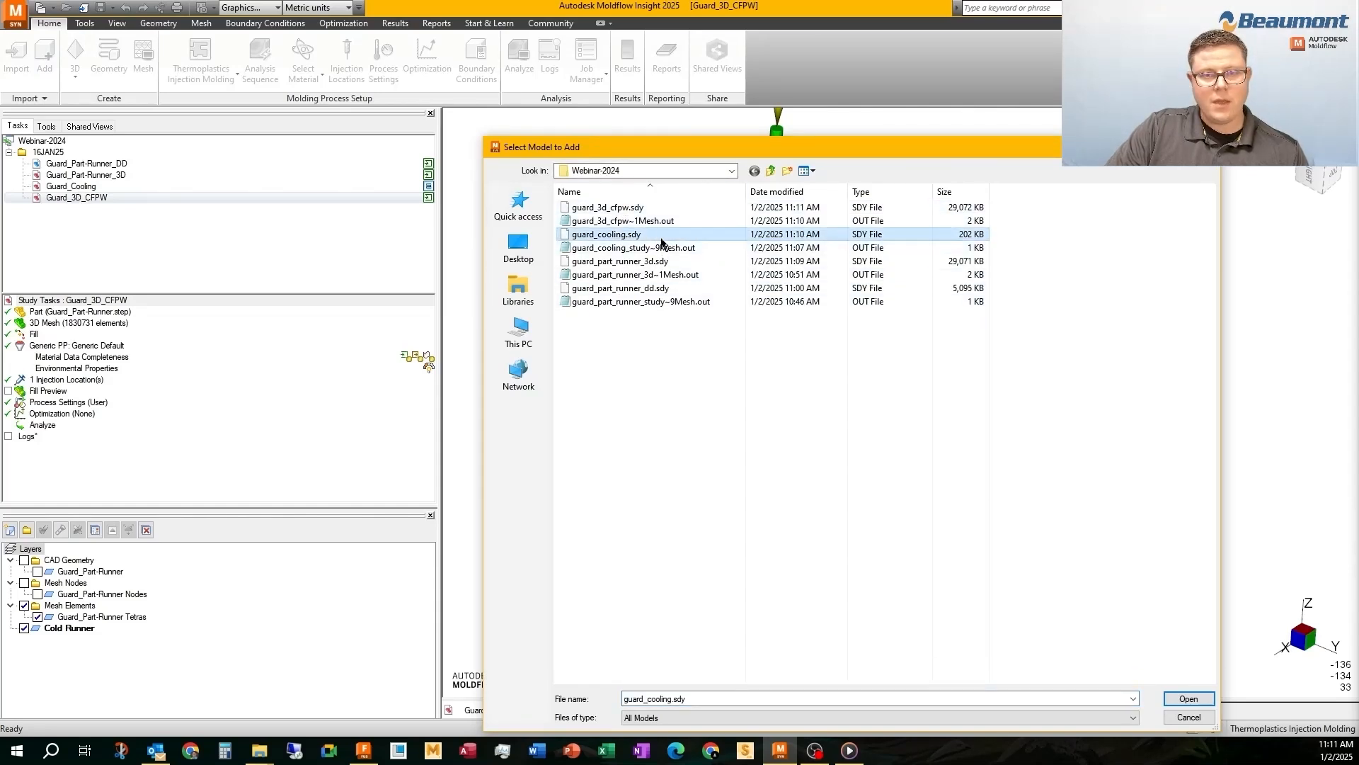
{"action": "left_click", "coordinate": [1192, 699]}
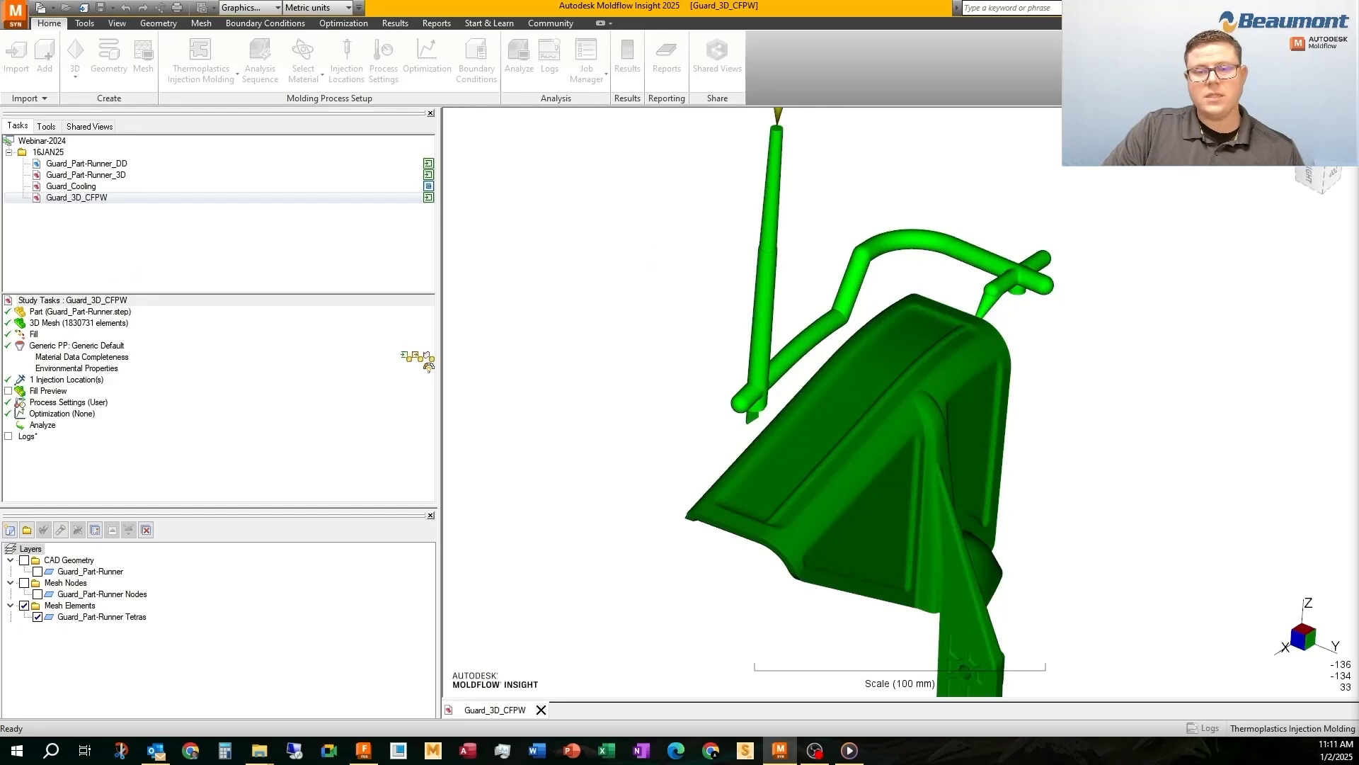
{"action": "left_click_drag", "start_coordinate": [676, 373], "coordinate": [729, 426]}
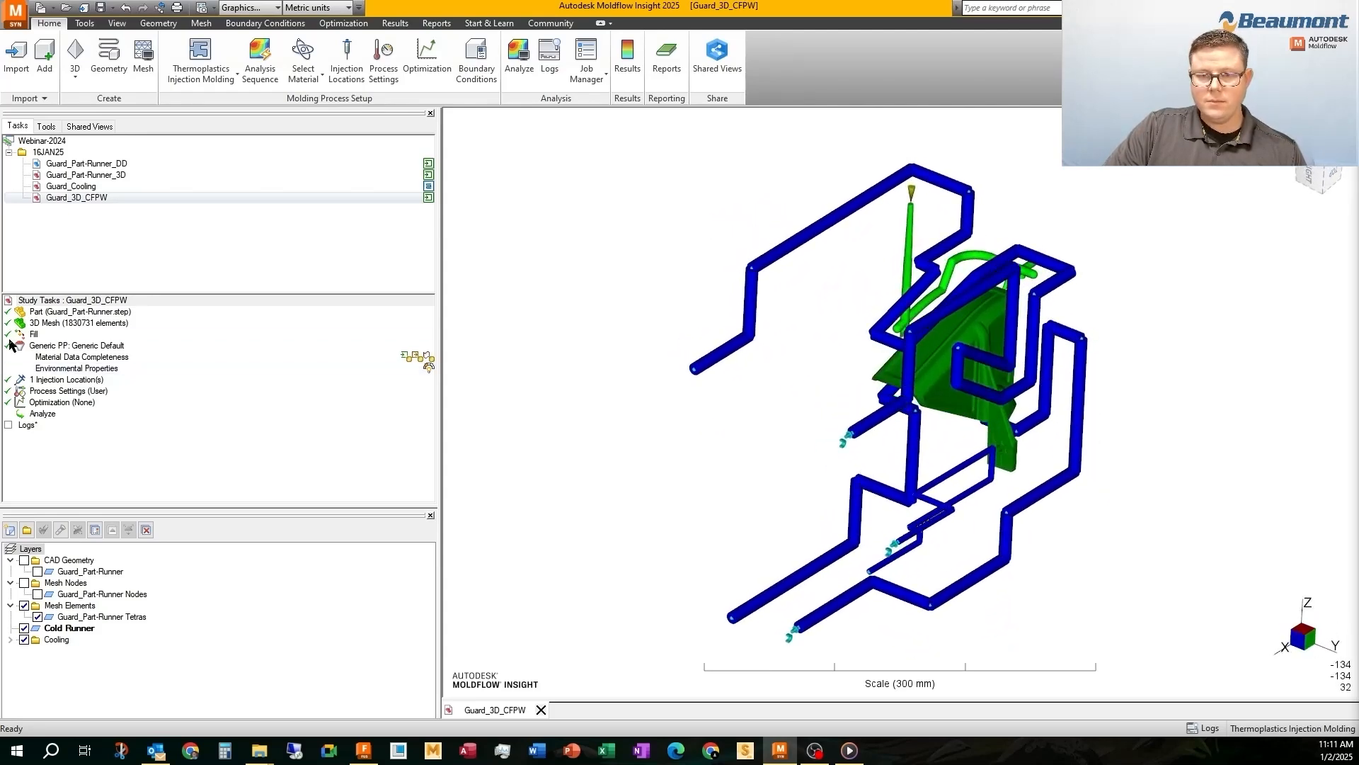
Set the analysis sequence of Guard_3D_CFPW to Cool + Fill + Pack + Warp and inspect the circuits around the part
{"action": "double_click", "coordinate": [34, 334]}
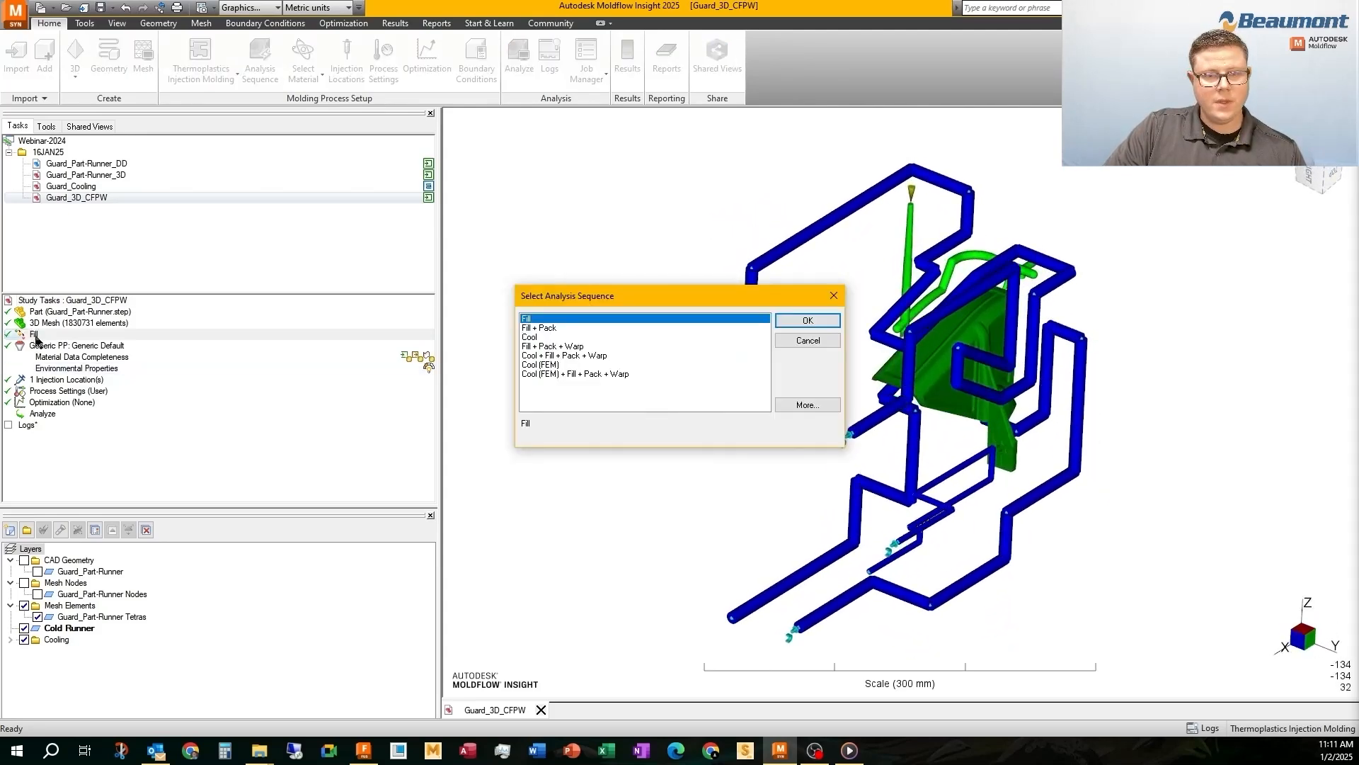
{"action": "left_click", "coordinate": [561, 346]}
{"action": "left_click", "coordinate": [561, 356]}
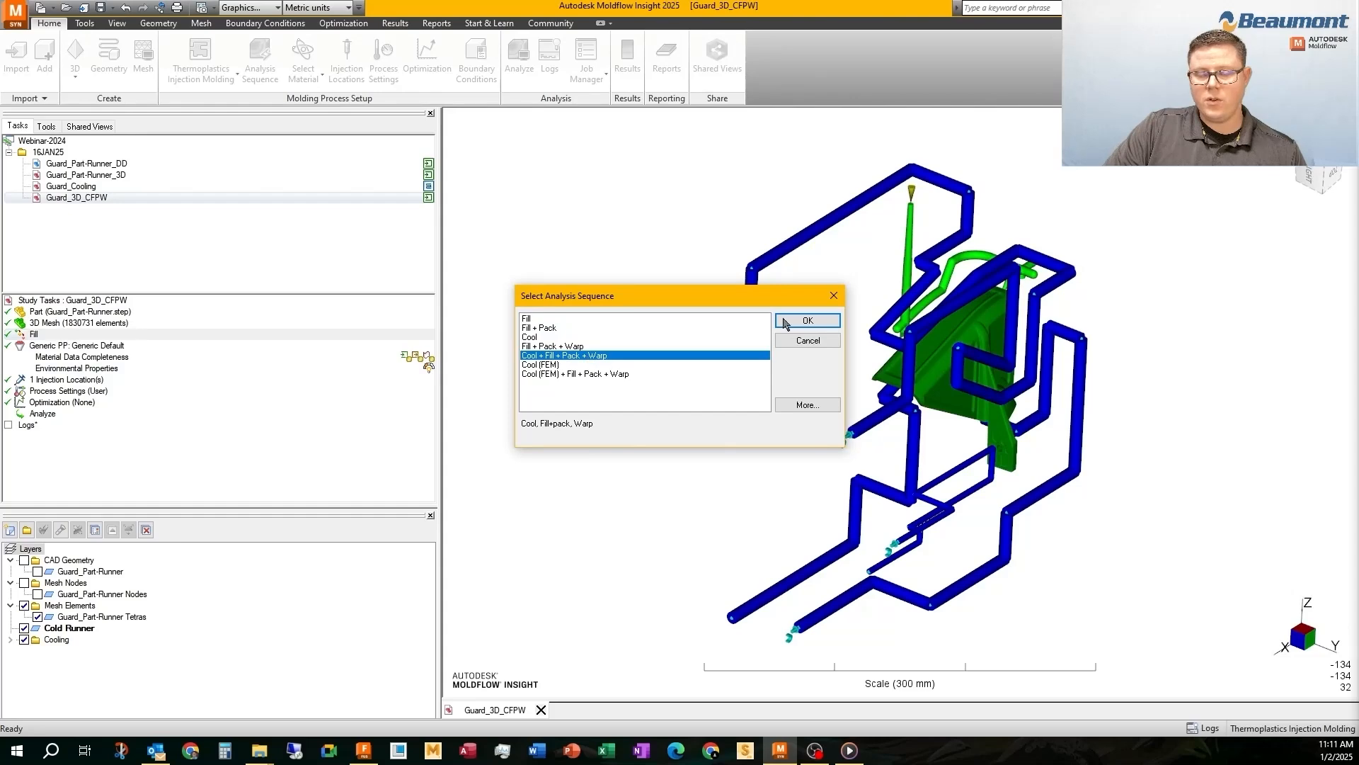
{"action": "left_click", "coordinate": [808, 321]}
{"action": "middle_click_drag", "start_coordinate": [734, 344], "coordinate": [899, 411]}
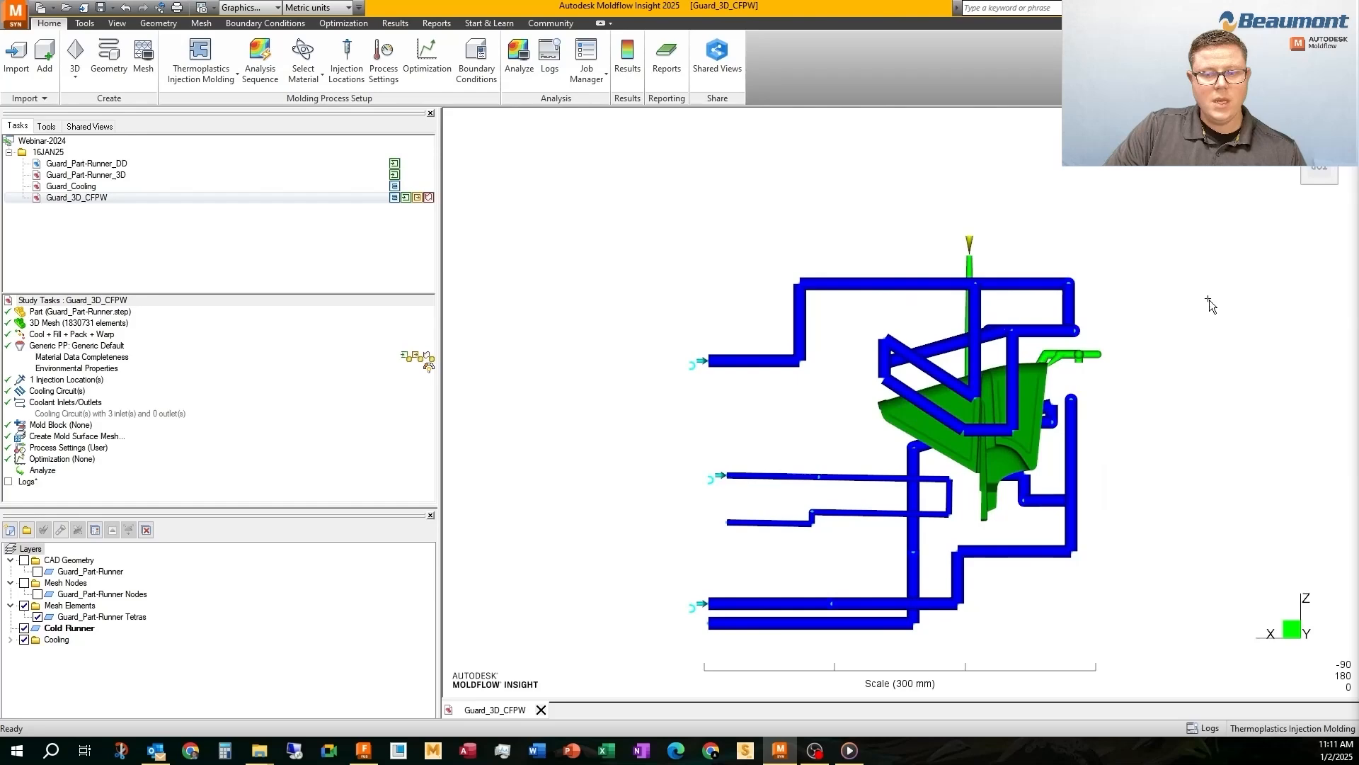
{"action": "left_click", "coordinate": [1334, 182]}
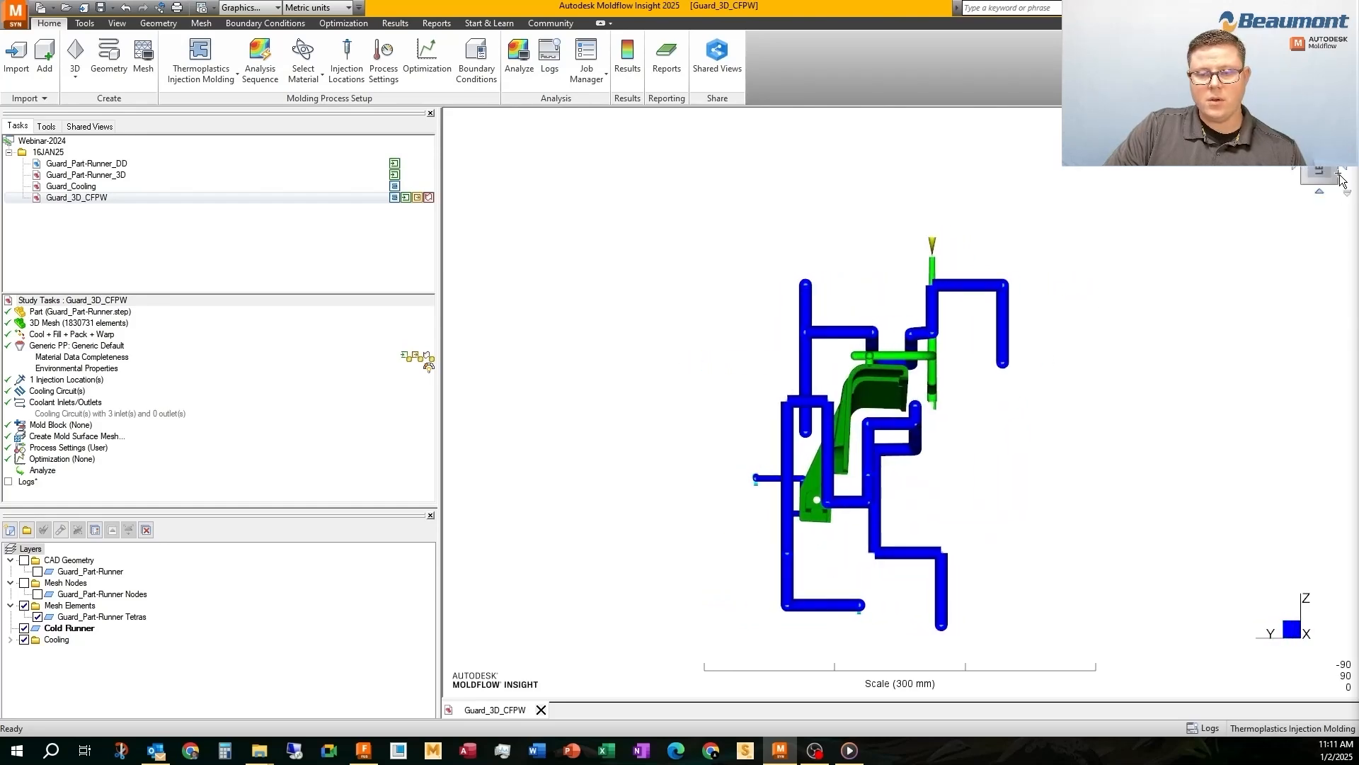
{"action": "middle_click_drag", "start_coordinate": [767, 317], "coordinate": [1155, 510]}
Create a centered mold block around the cavity with dimensions X 350, Y 300 and Z 350 mm
{"action": "left_click", "coordinate": [159, 23]}
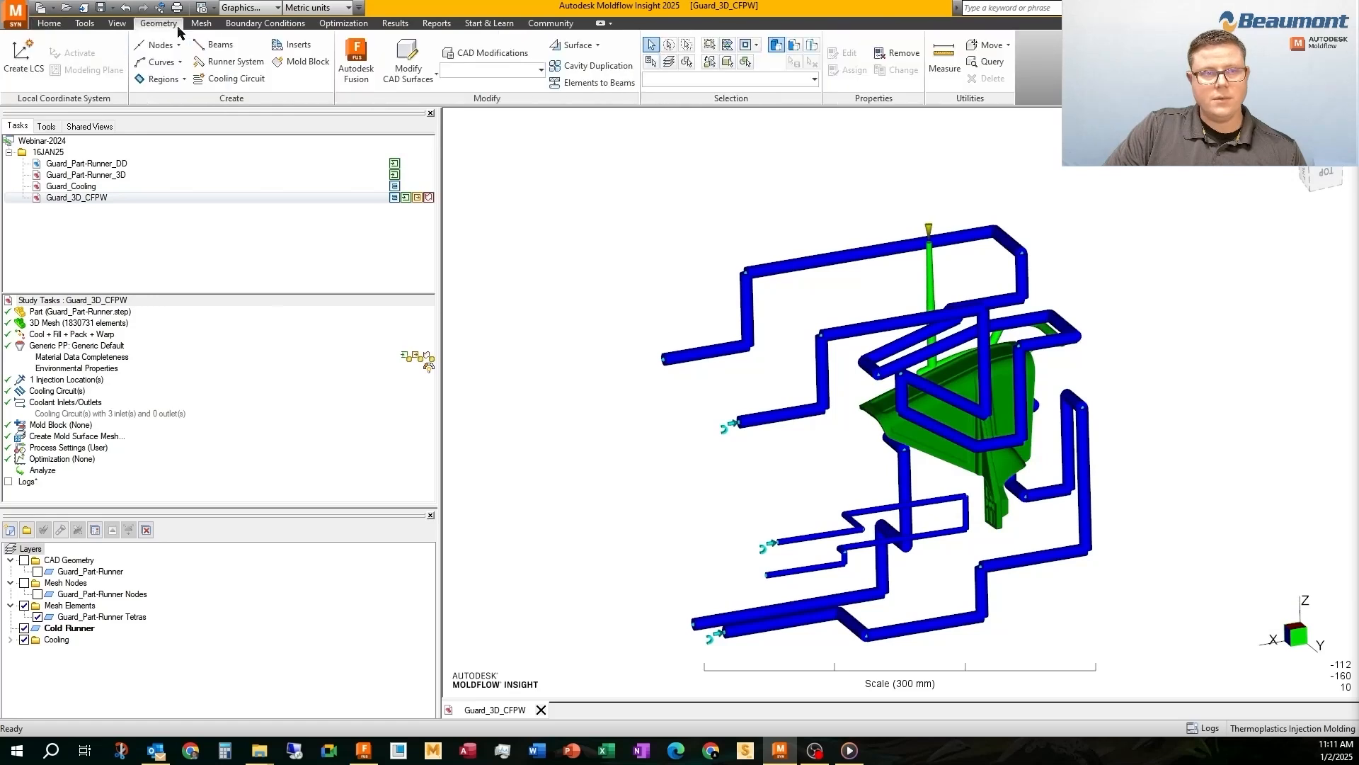
{"action": "left_click", "coordinate": [201, 23]}
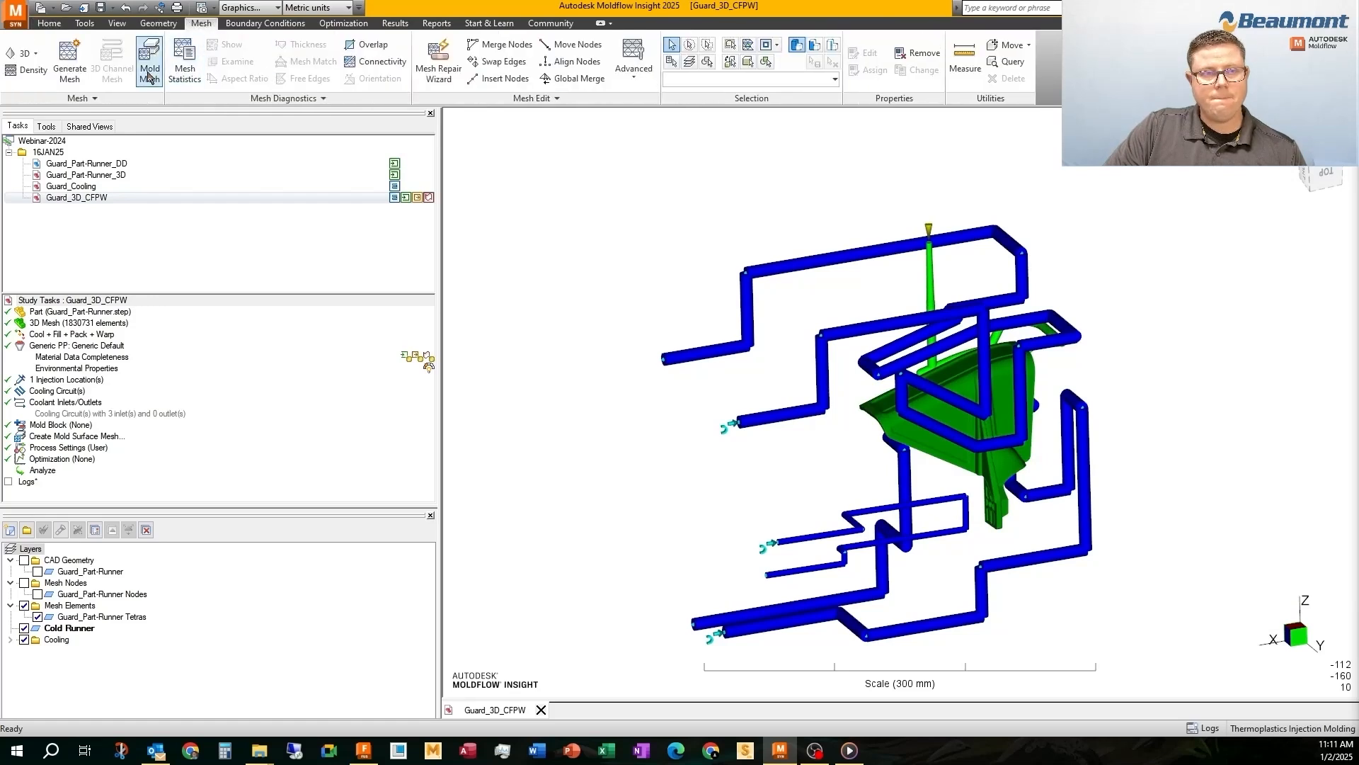
{"action": "left_click", "coordinate": [150, 26]}
{"action": "left_click", "coordinate": [300, 63]}
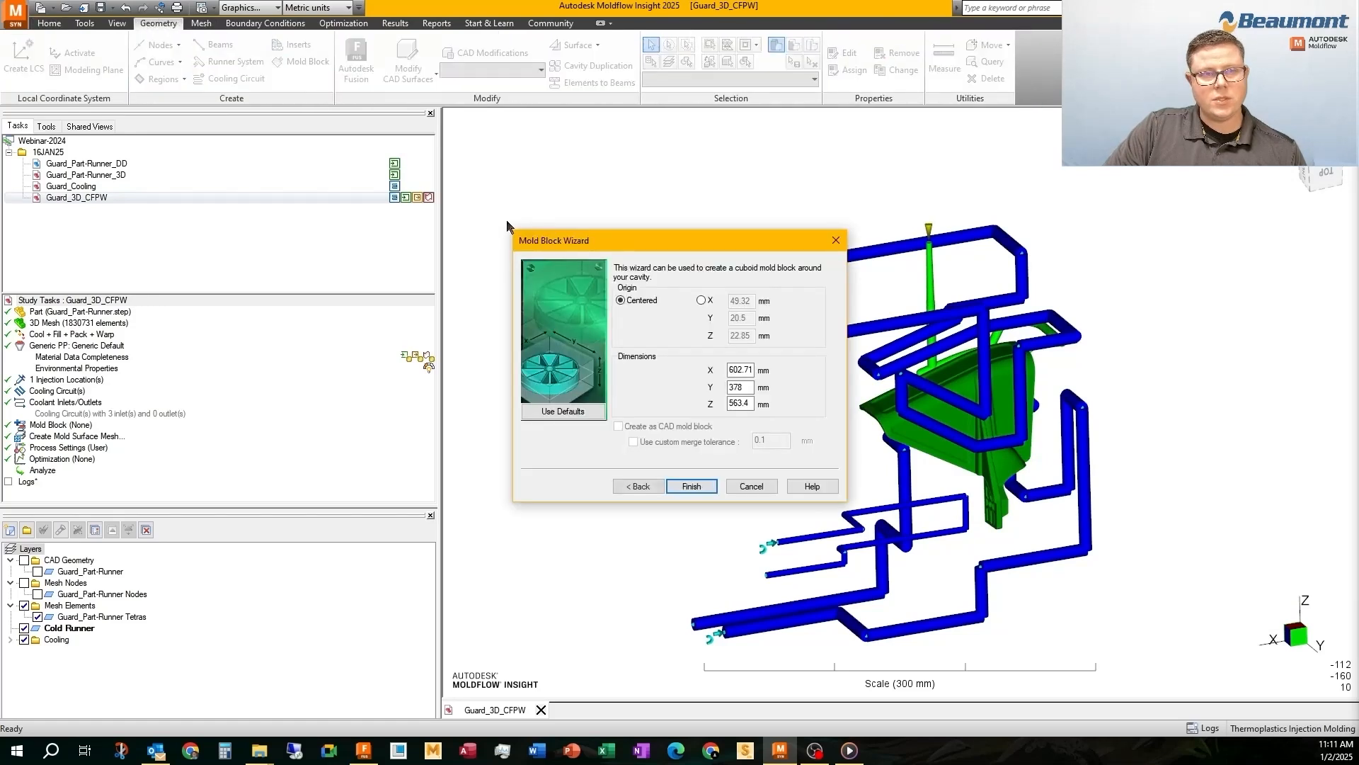
{"action": "left_click_drag", "start_coordinate": [654, 247], "coordinate": [597, 212]}
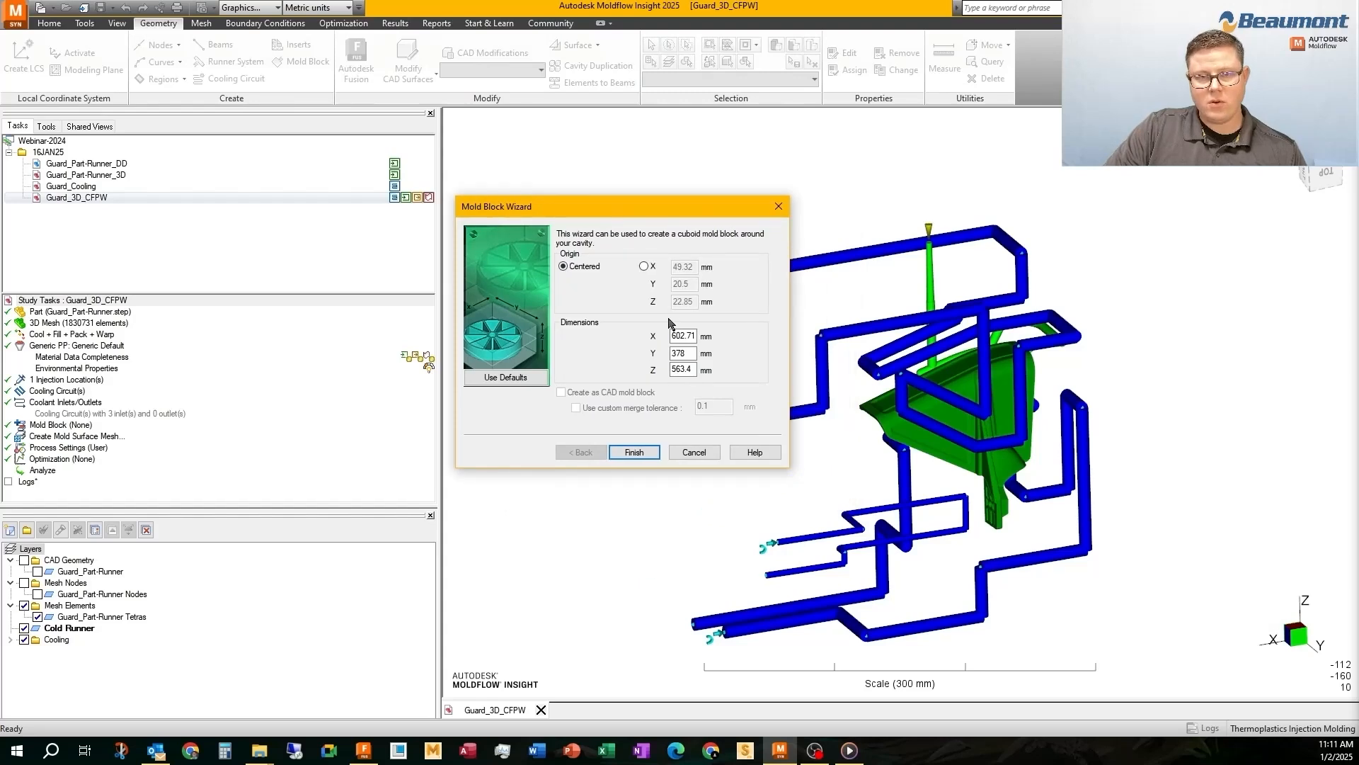
{"action": "double_click", "coordinate": [673, 336]}
{"action": "type", "text": "3"}
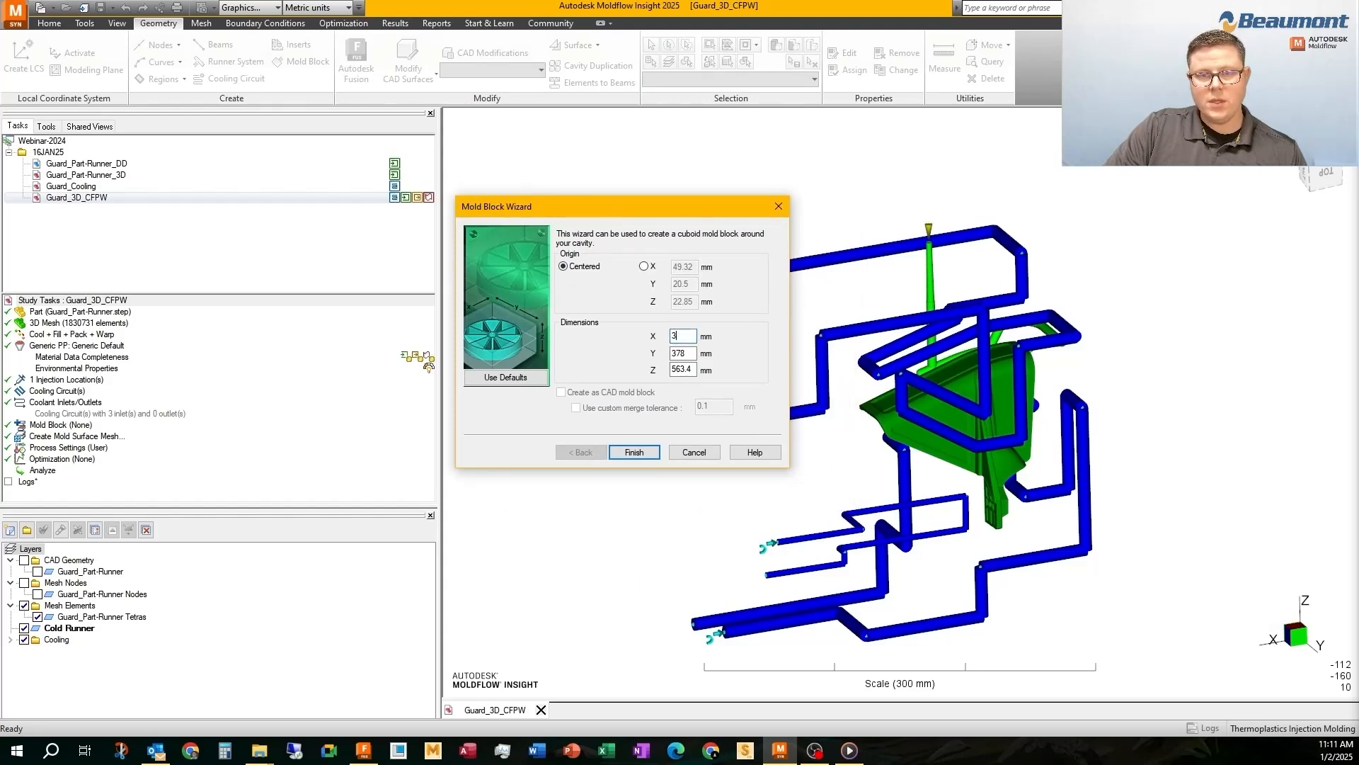
{"action": "type", "text": "50"}
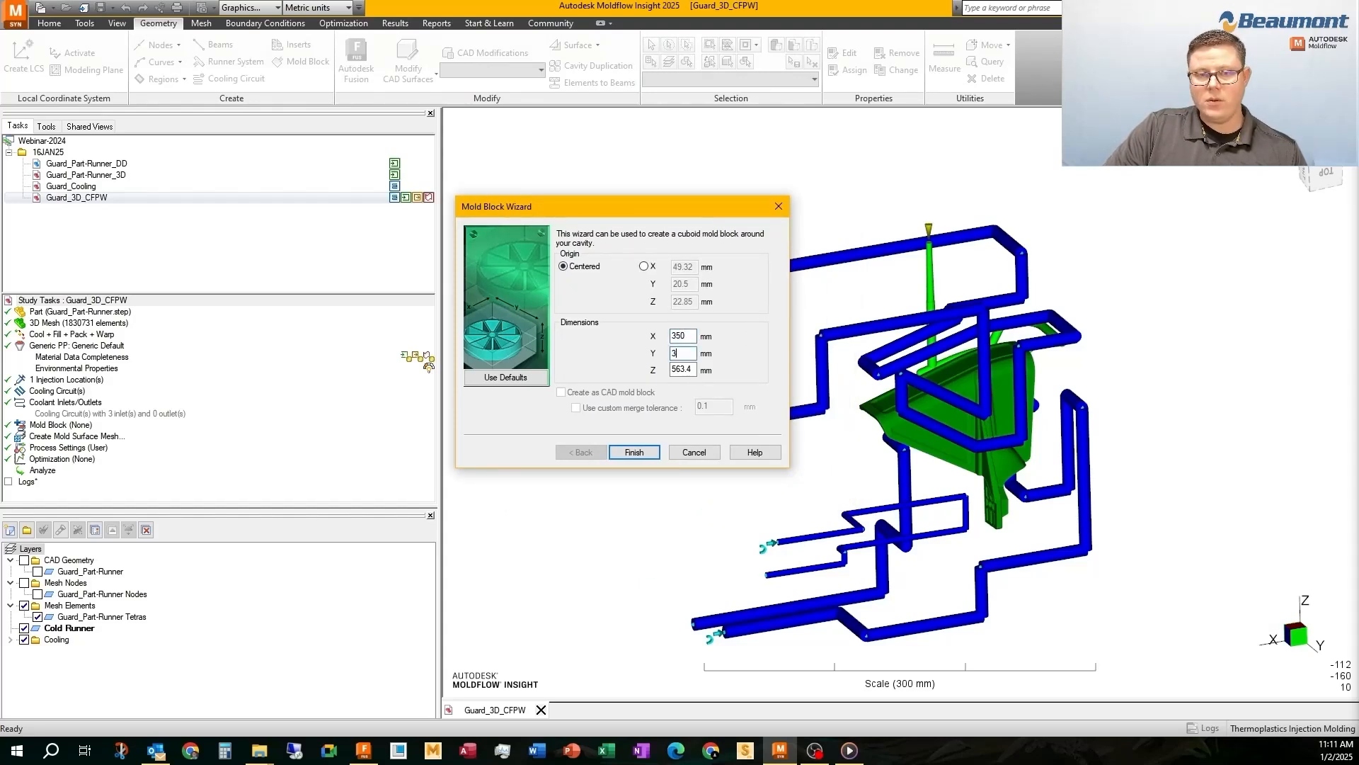
{"action": "type", "text": "300"}
{"action": "key", "text": "Tab"}
{"action": "type", "text": "3"}
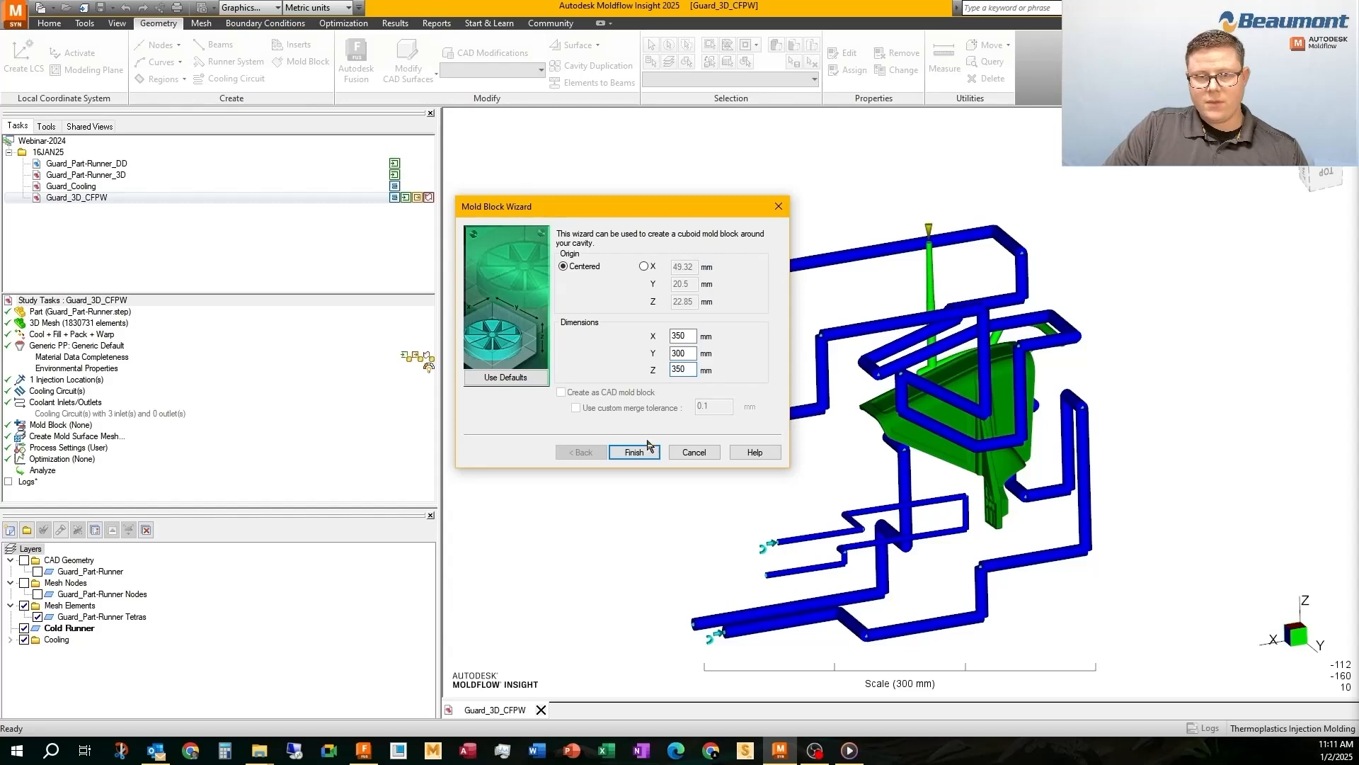
{"action": "left_click", "coordinate": [634, 452]}
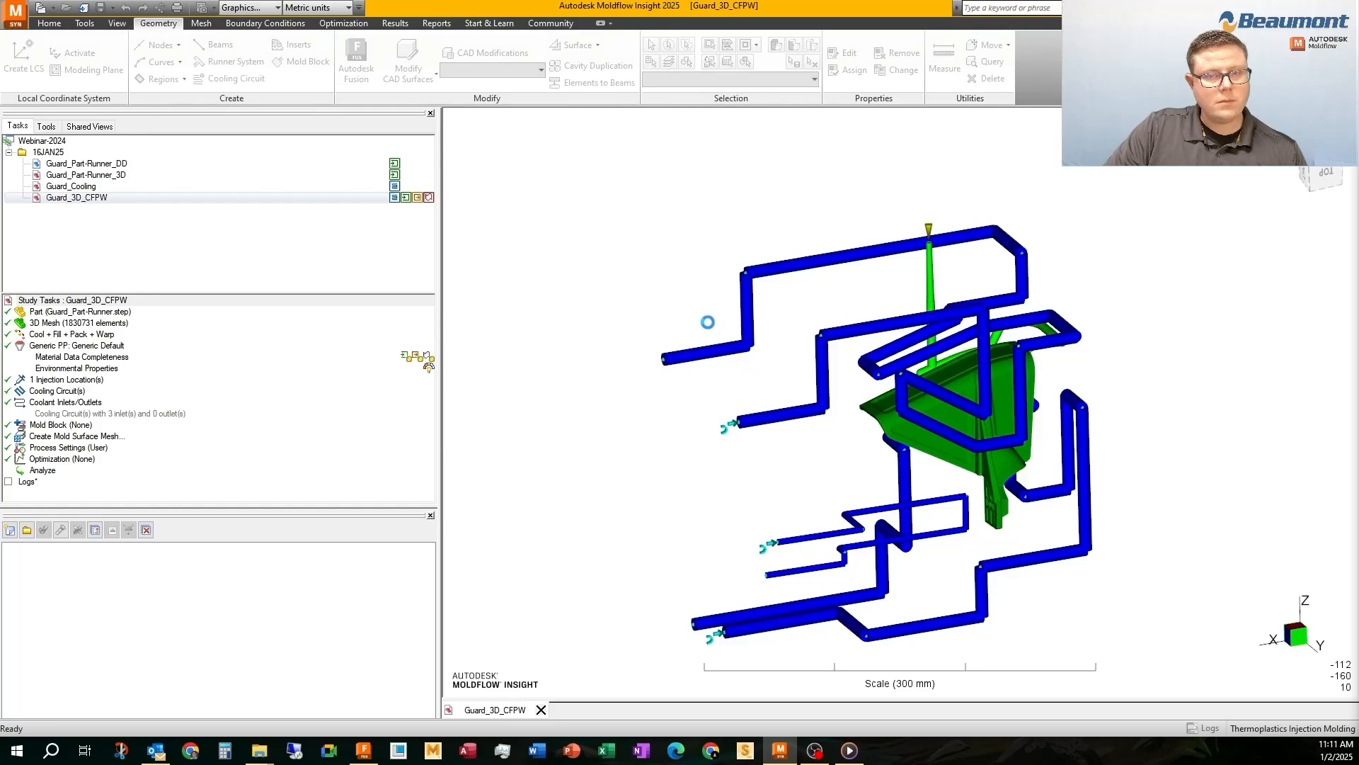
Move the Mold surface (default) (Elements) layer into the Geometry folder and hide it
{"action": "middle_click_drag", "start_coordinate": [709, 326], "coordinate": [744, 376]}
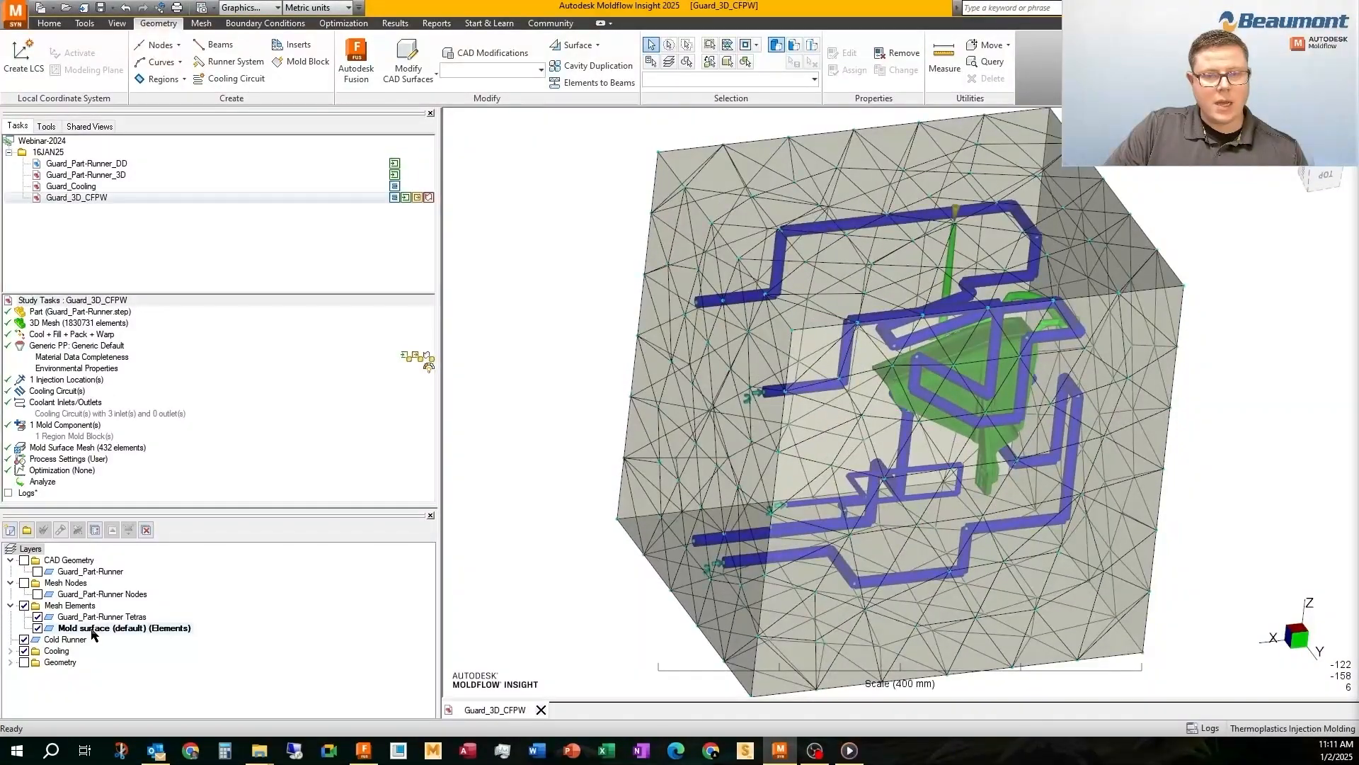
{"action": "left_click_drag", "start_coordinate": [92, 629], "coordinate": [50, 710]}
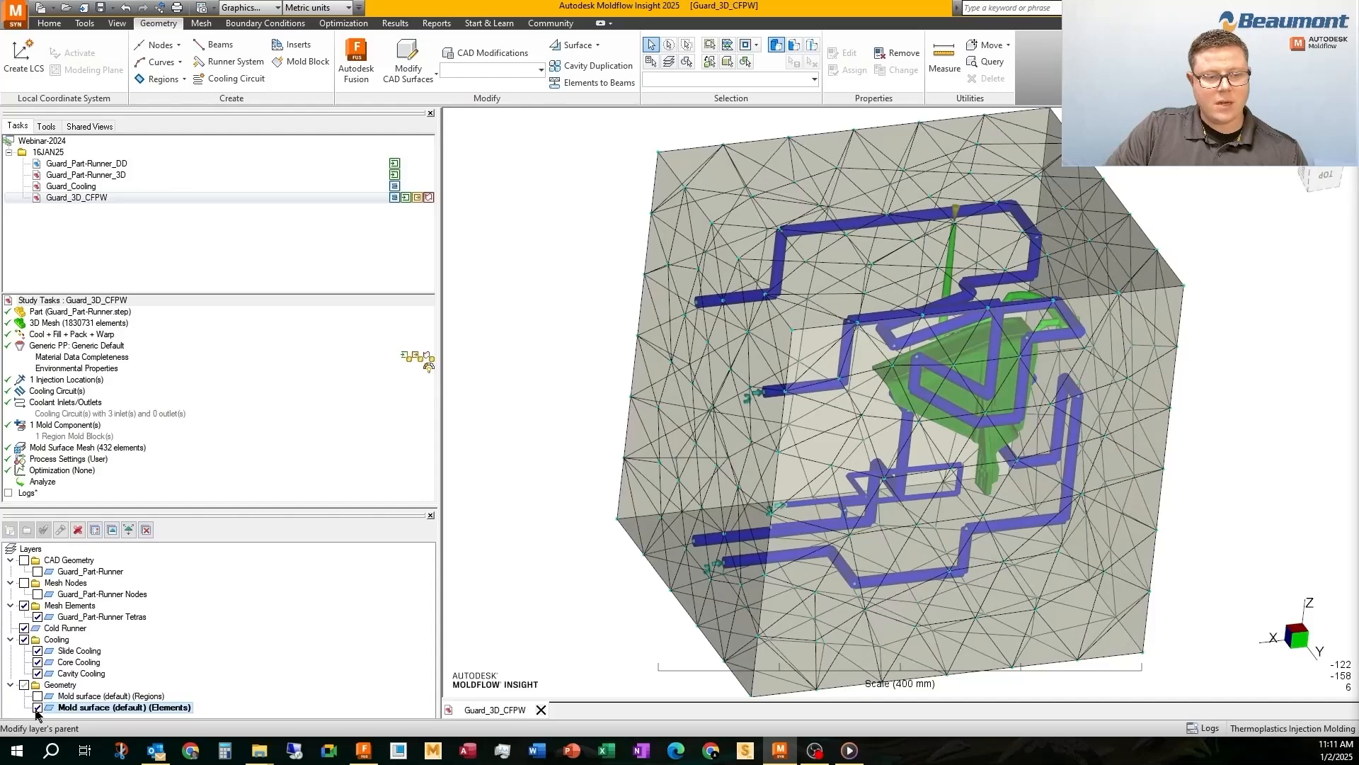
{"action": "left_click", "coordinate": [37, 708]}
{"action": "middle_click_drag", "start_coordinate": [694, 279], "coordinate": [767, 395]}
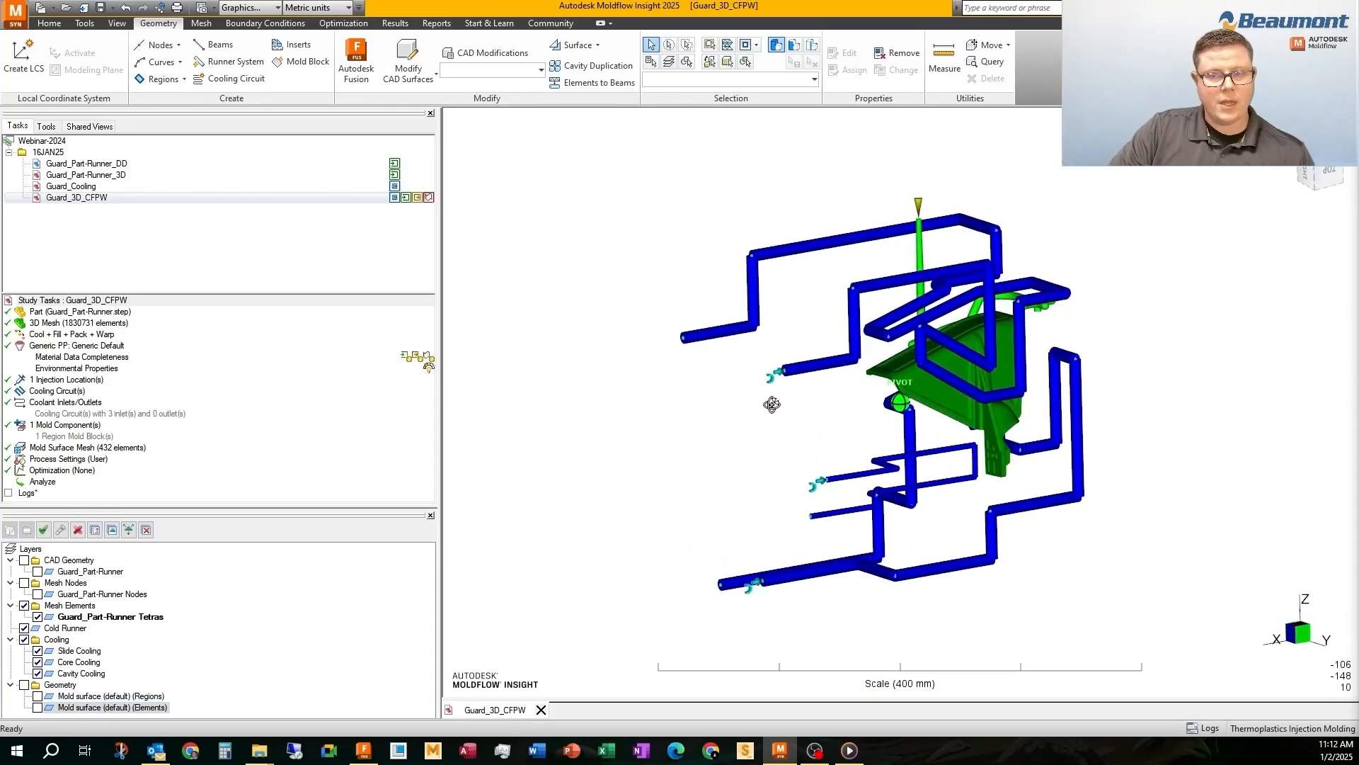
Open the database search for the study's material and try filtering the trade name by PA
{"action": "double_click", "coordinate": [73, 348]}
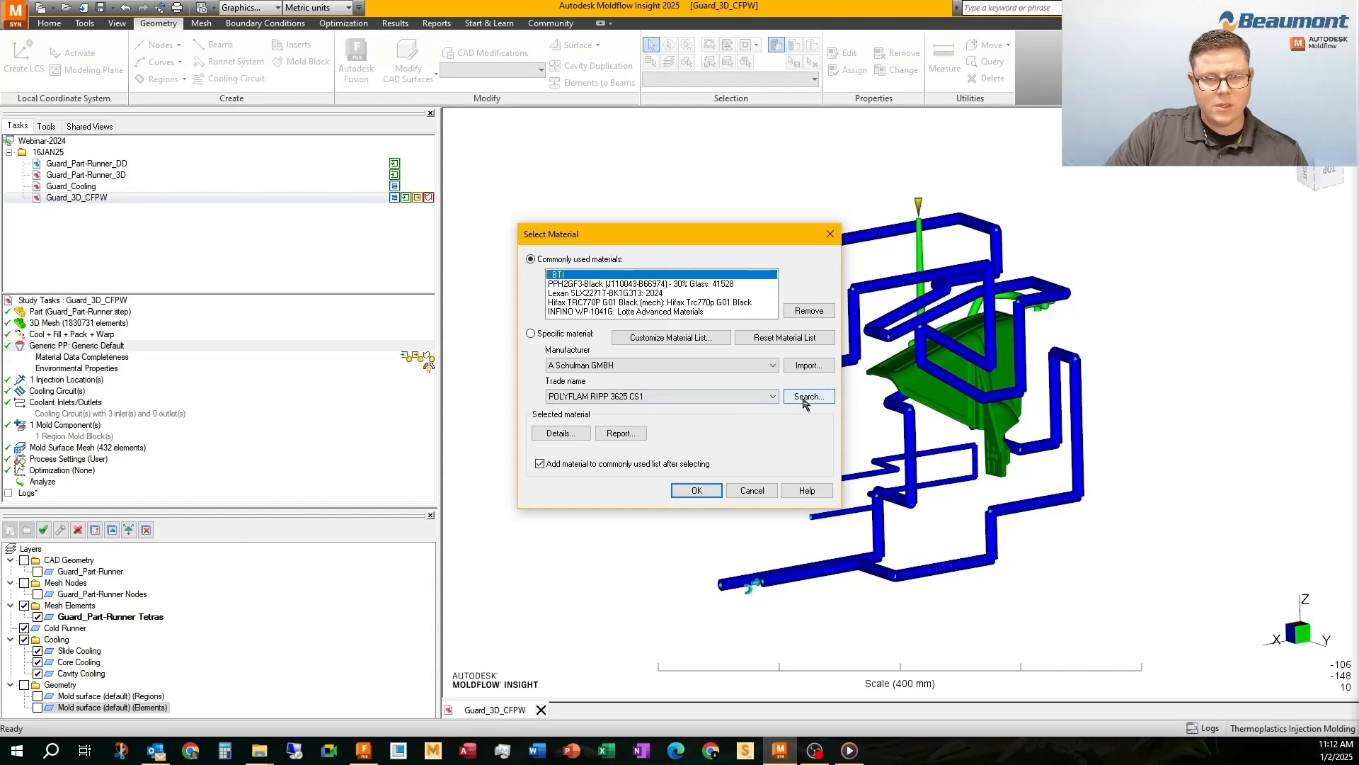
{"action": "left_click", "coordinate": [805, 398]}
{"action": "left_click", "coordinate": [538, 339]}
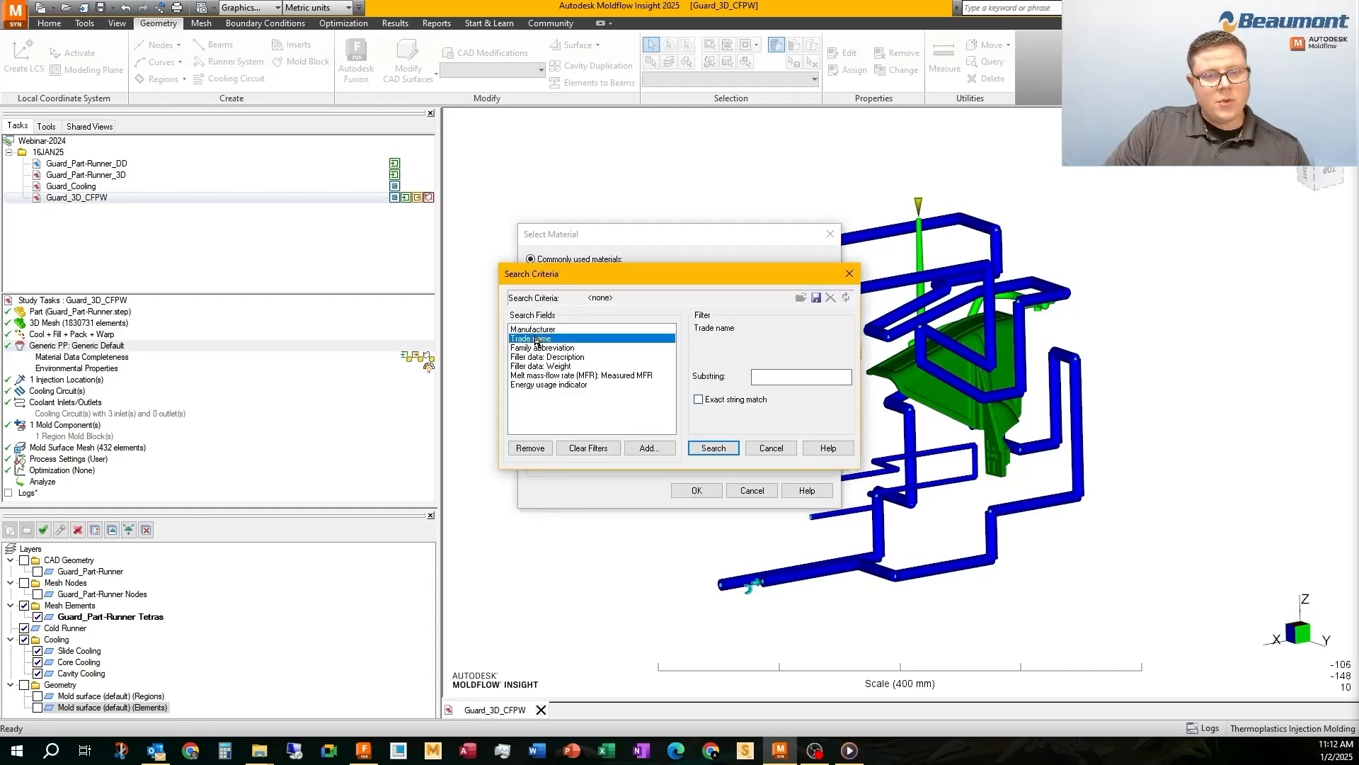
{"action": "left_click", "coordinate": [767, 377]}
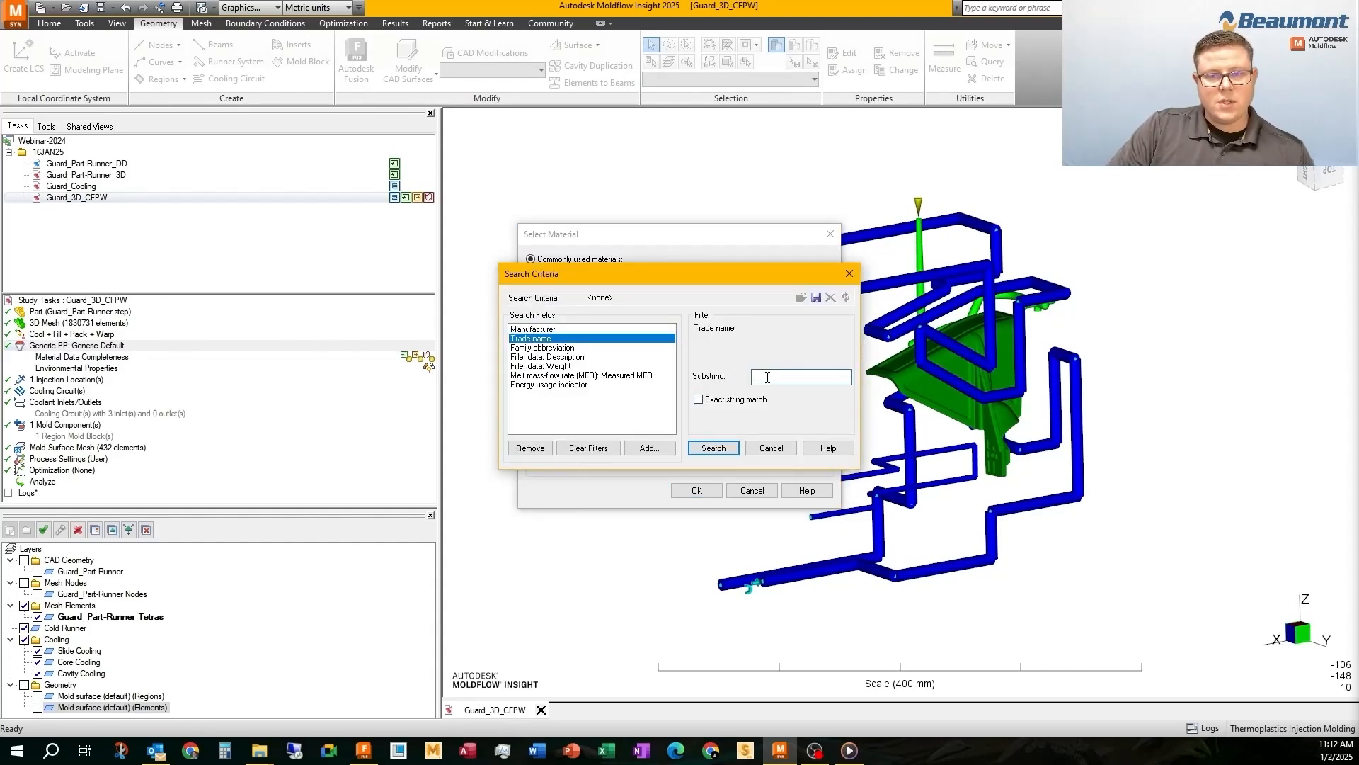
{"action": "type", "text": "PA"}
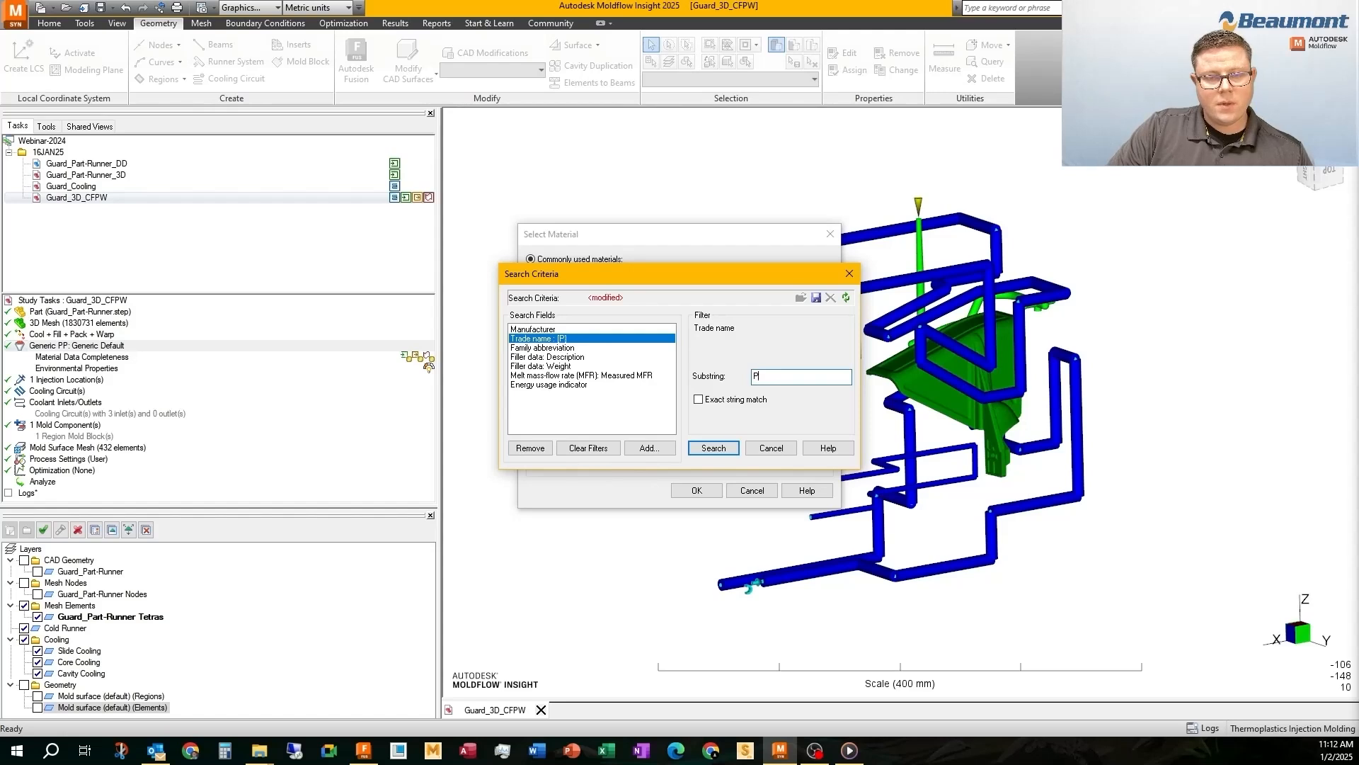
{"action": "left_click", "coordinate": [549, 366]}
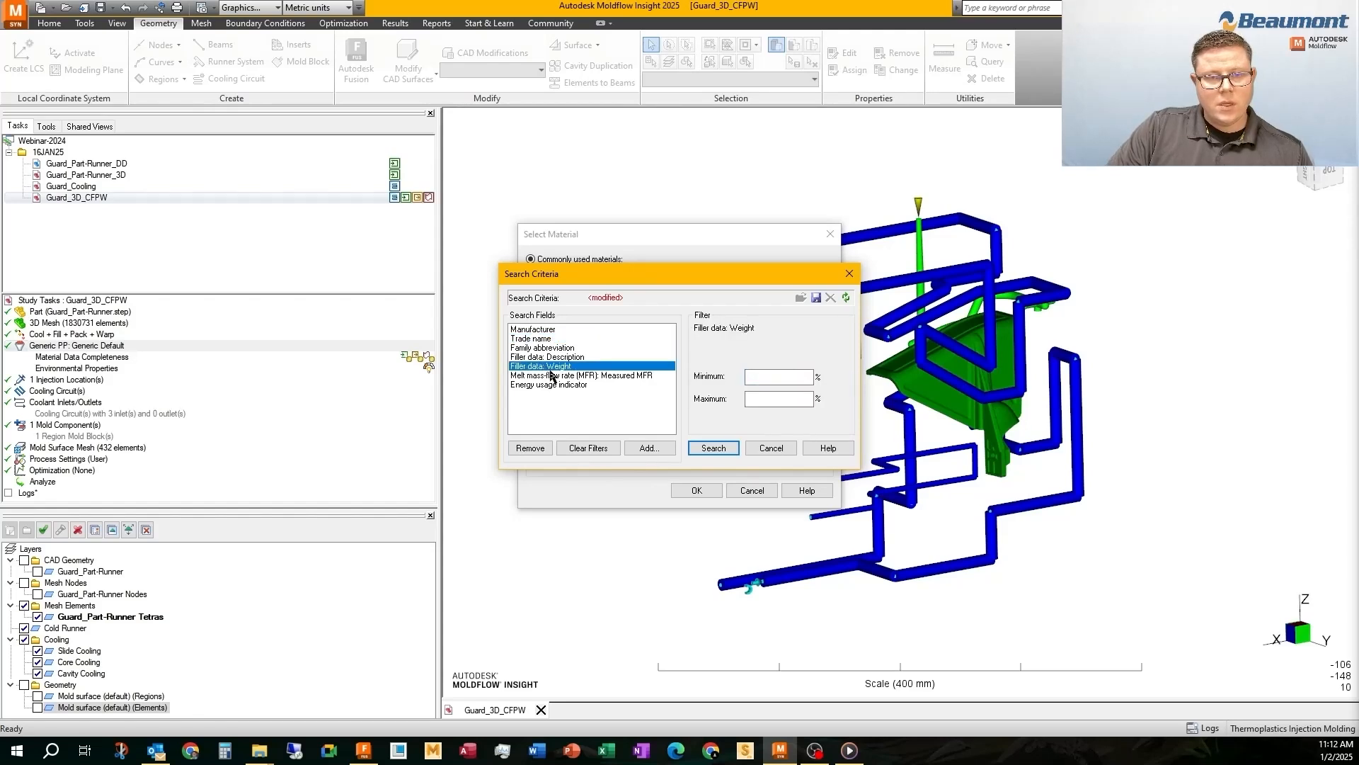
{"action": "left_click", "coordinate": [559, 362]}
{"action": "left_click", "coordinate": [781, 379]}
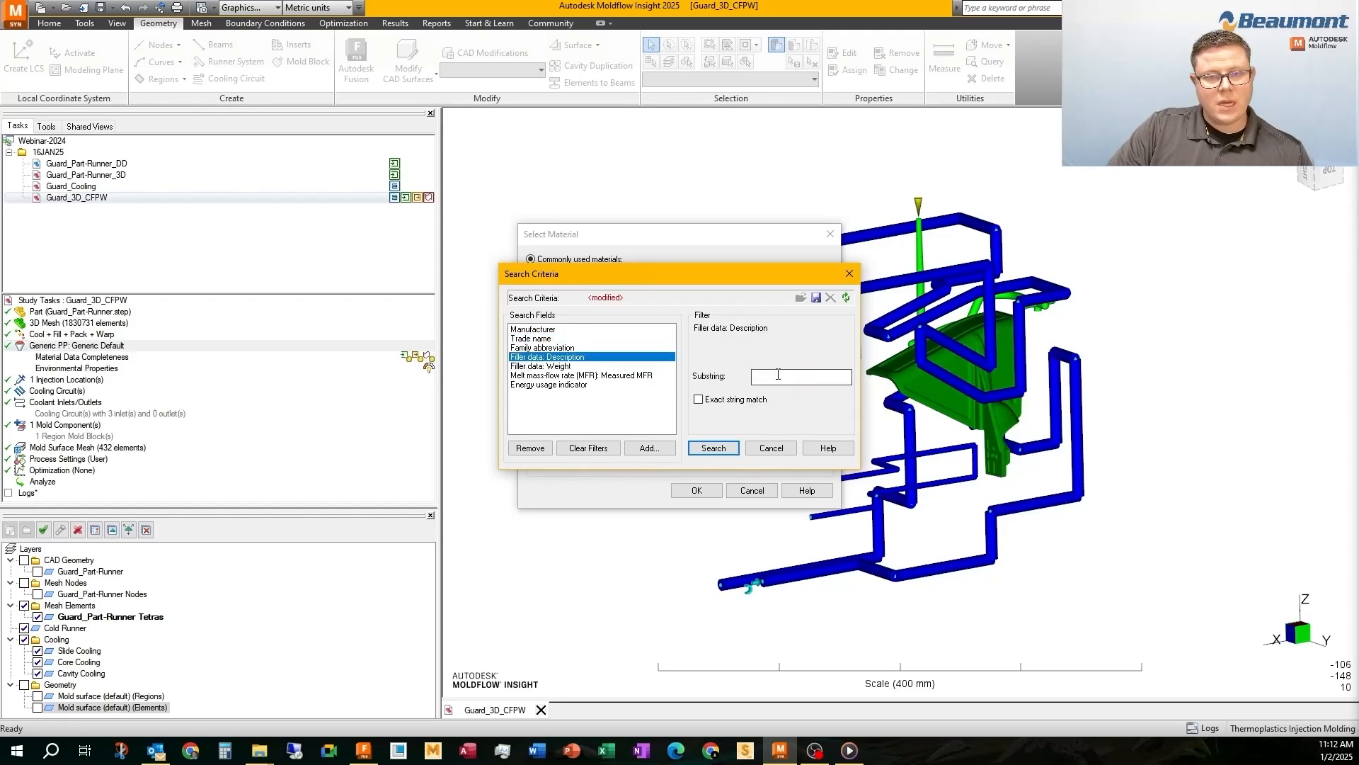
{"action": "left_click", "coordinate": [562, 366]}
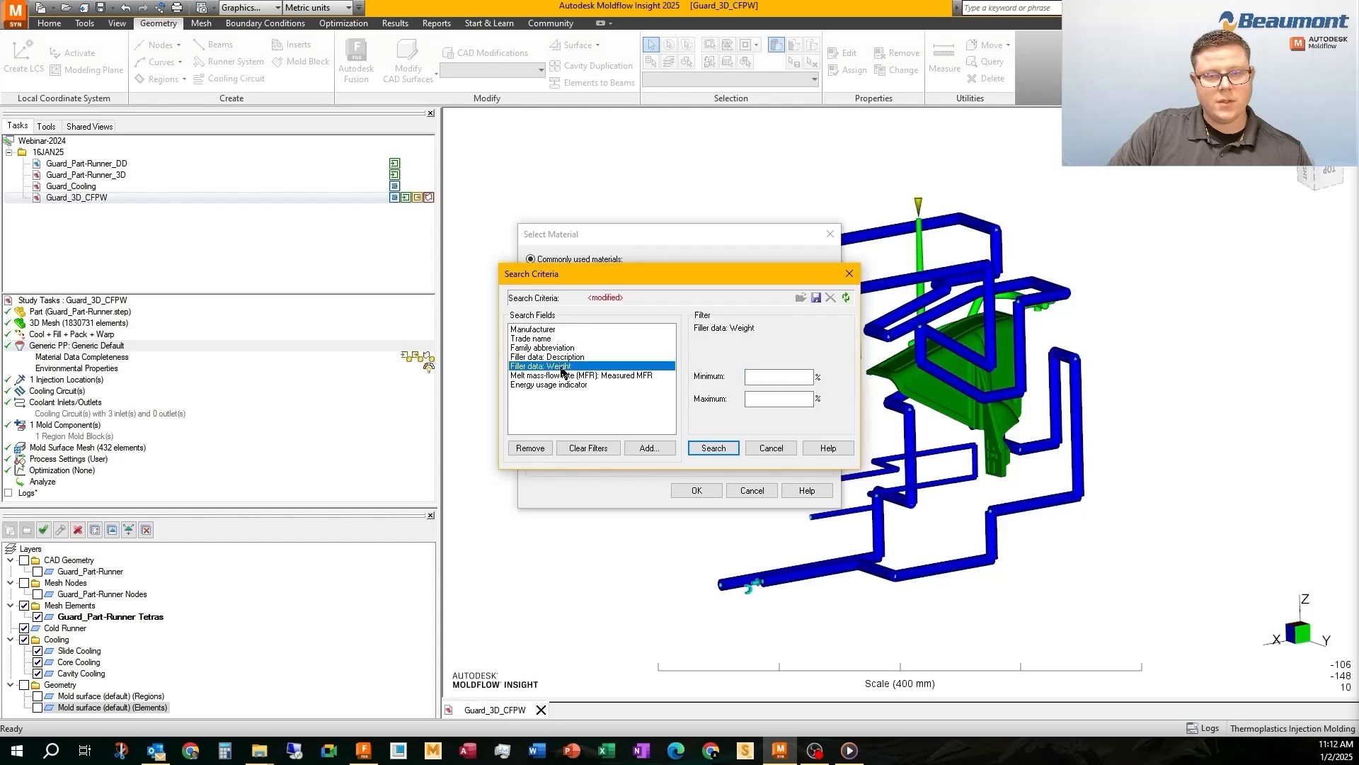
Add the For filling data-completeness rating as a search field in the material search criteria
{"action": "left_click", "coordinate": [649, 447]}
{"action": "left_click_drag", "start_coordinate": [701, 492], "coordinate": [684, 353]}
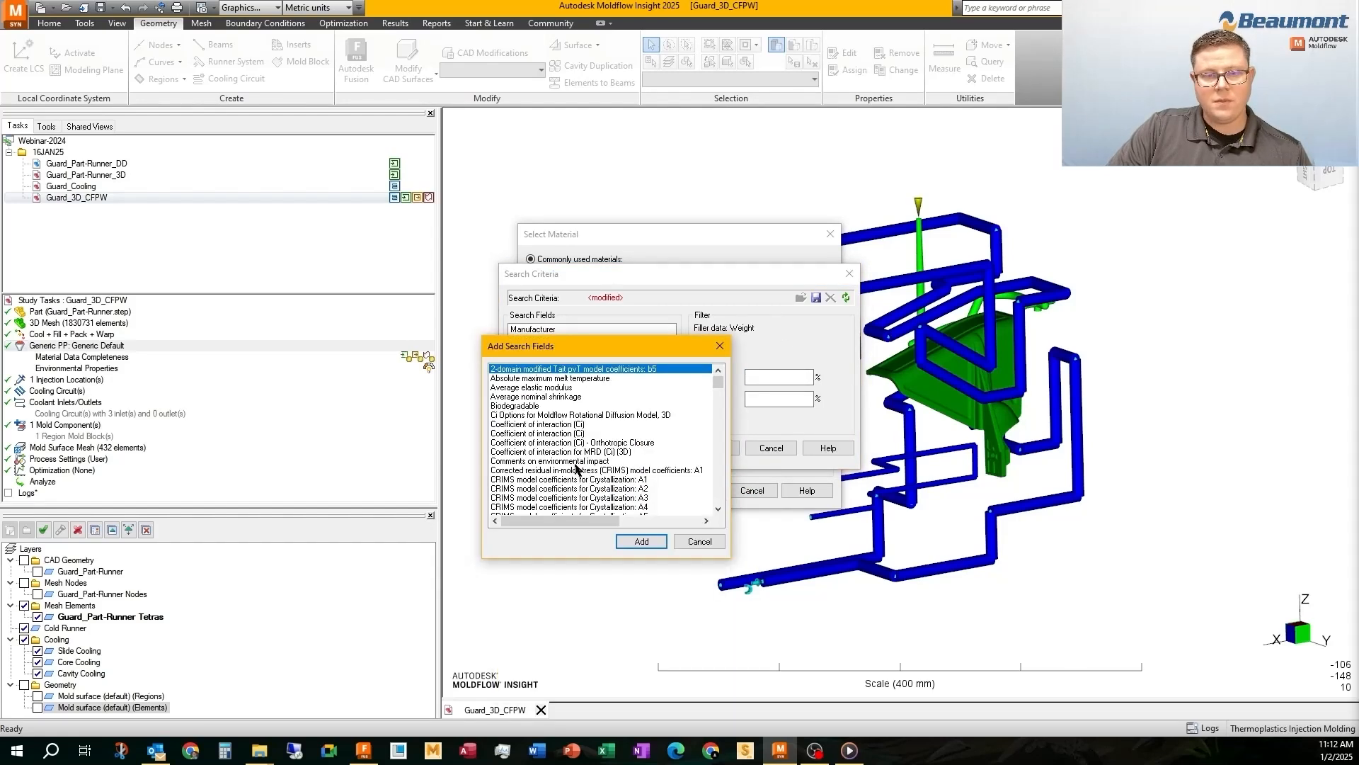
{"action": "left_click", "coordinate": [568, 451]}
{"action": "key", "text": "f"}
{"action": "scroll", "coordinate": [537, 490], "scroll_direction": "down", "scroll_amount": 2}
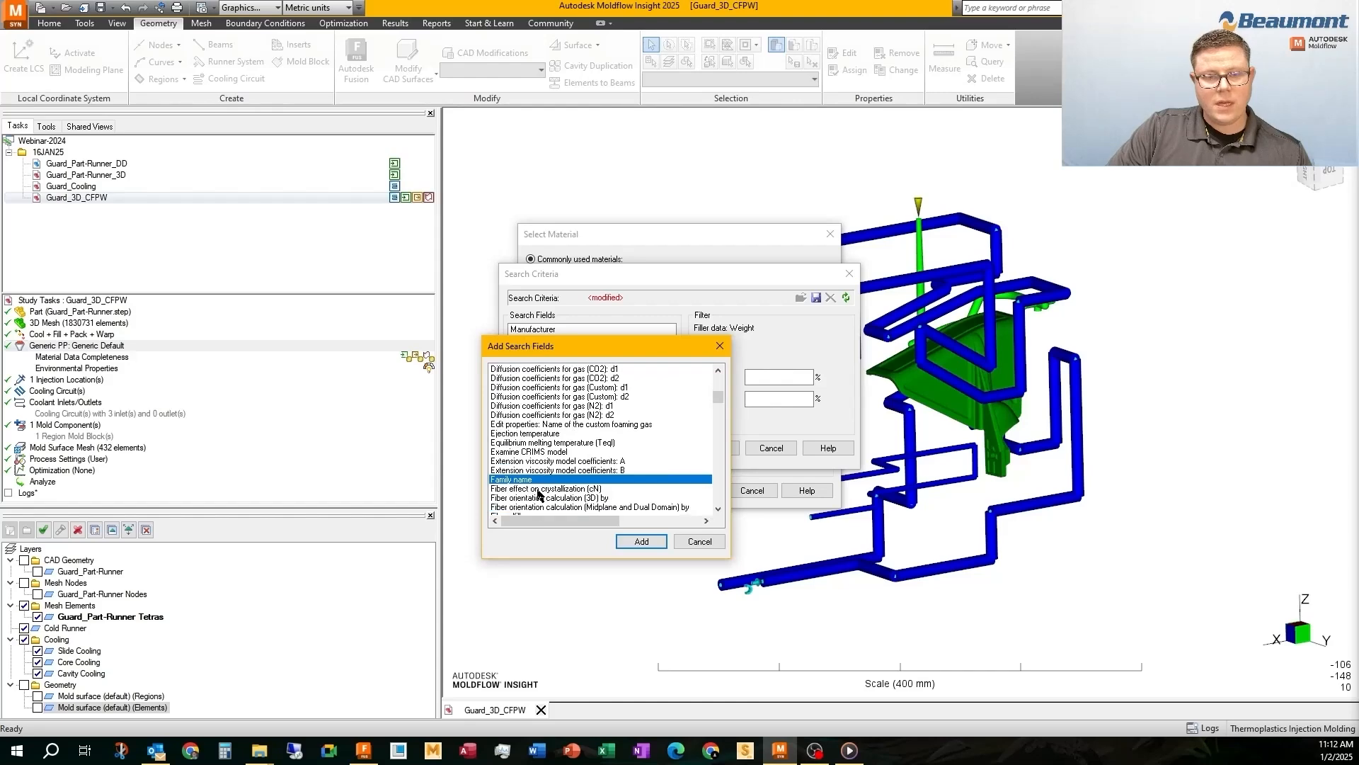
{"action": "scroll", "coordinate": [538, 493], "scroll_direction": "down", "scroll_amount": 5}
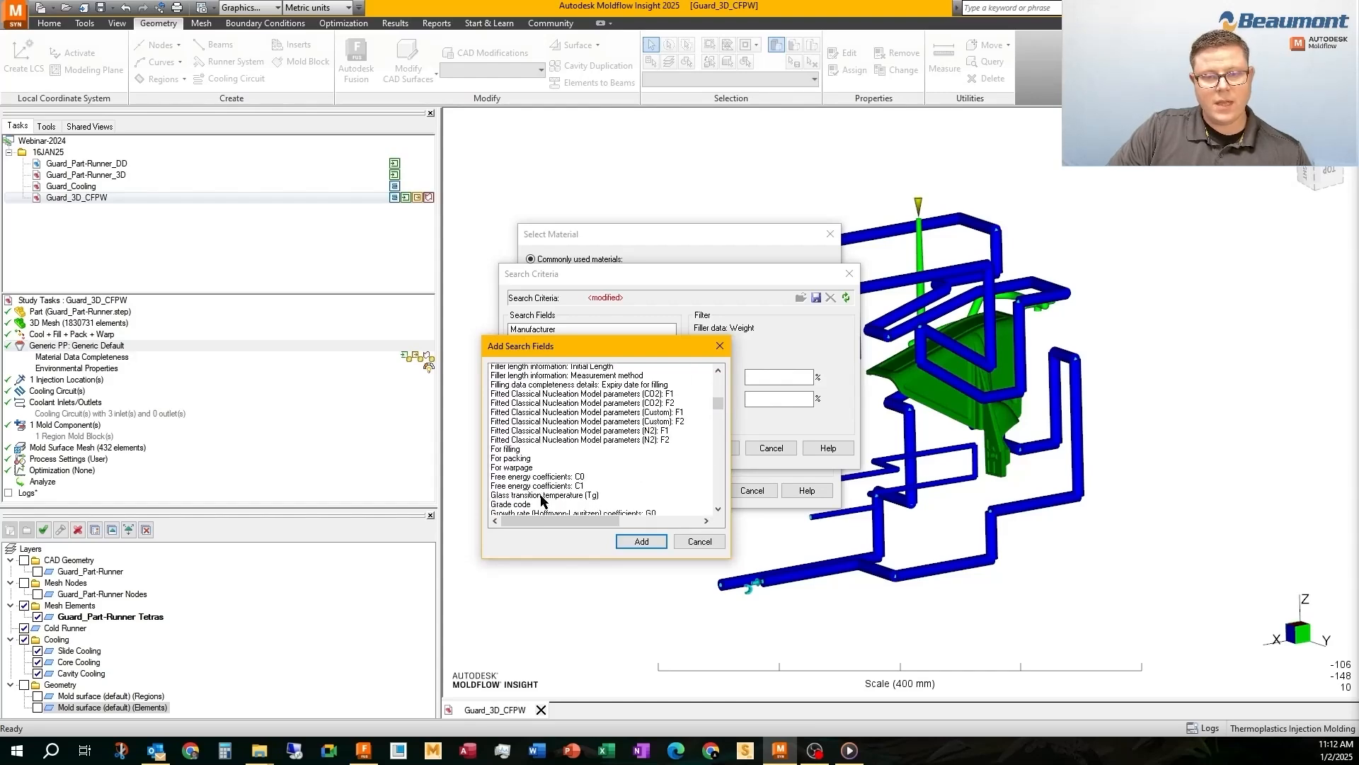
{"action": "left_click", "coordinate": [505, 442]}
{"action": "left_click", "coordinate": [640, 542]}
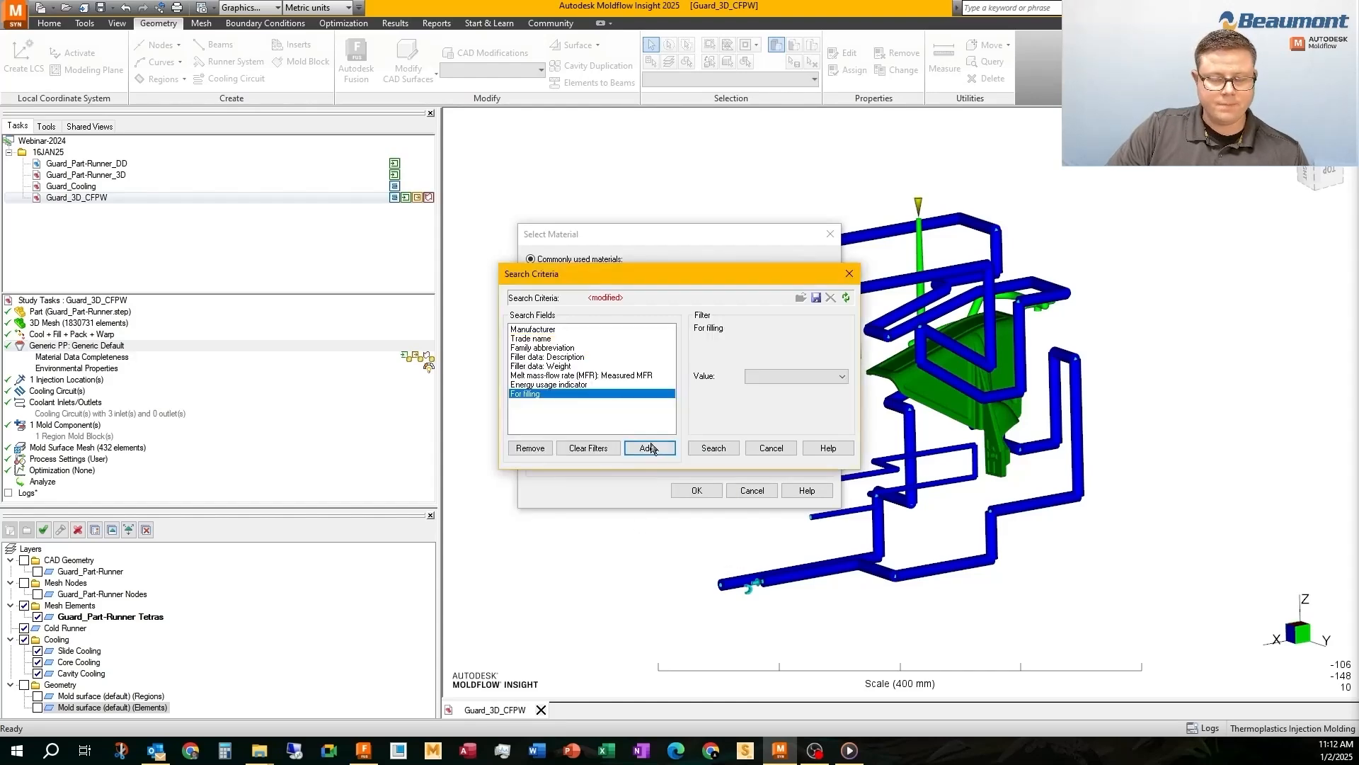
Add the For packing data-completeness rating as another material search field
{"action": "left_click", "coordinate": [650, 451]}
{"action": "key", "text": "f"}
{"action": "key", "text": "f"}
{"action": "key", "text": "f"}
{"action": "scroll", "coordinate": [601, 573], "scroll_direction": "down", "scroll_amount": 4}
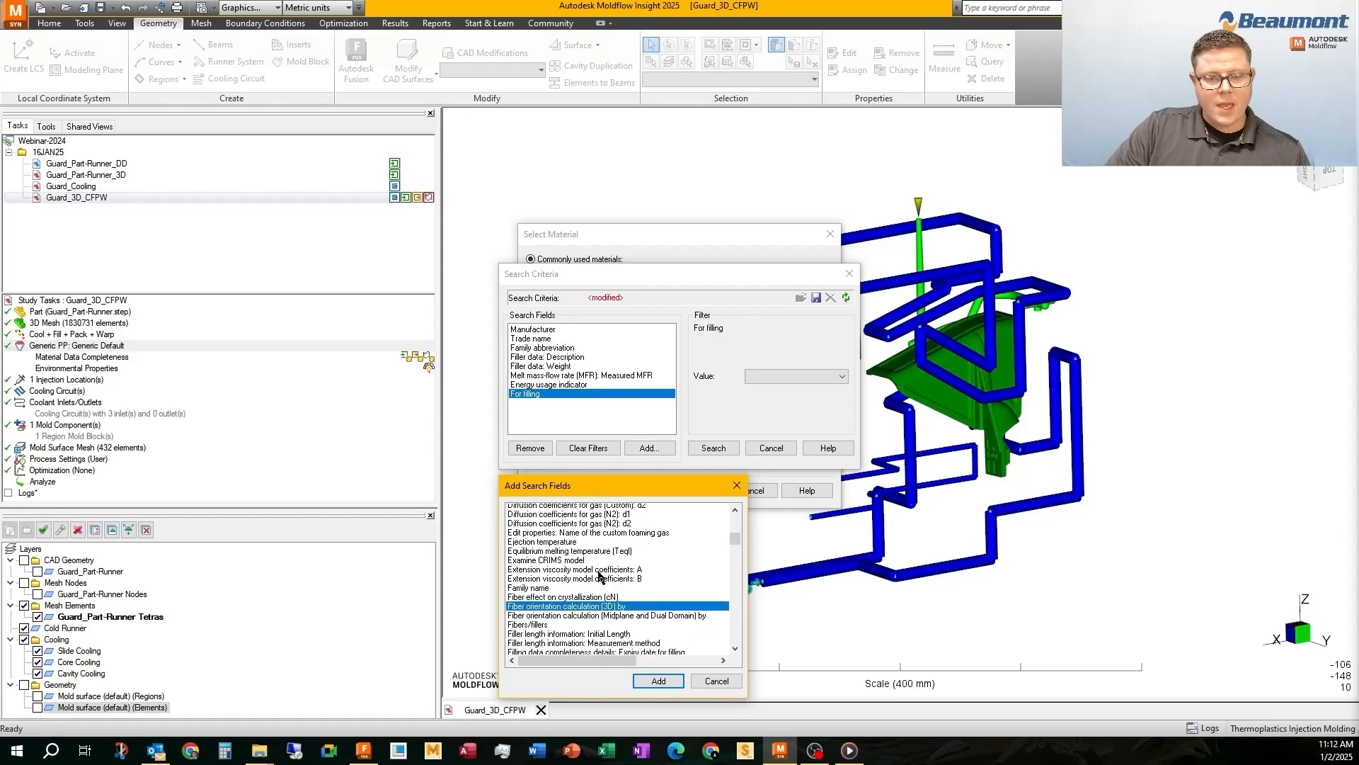
{"action": "scroll", "coordinate": [593, 577], "scroll_direction": "down", "scroll_amount": 2}
{"action": "left_click", "coordinate": [543, 598]}
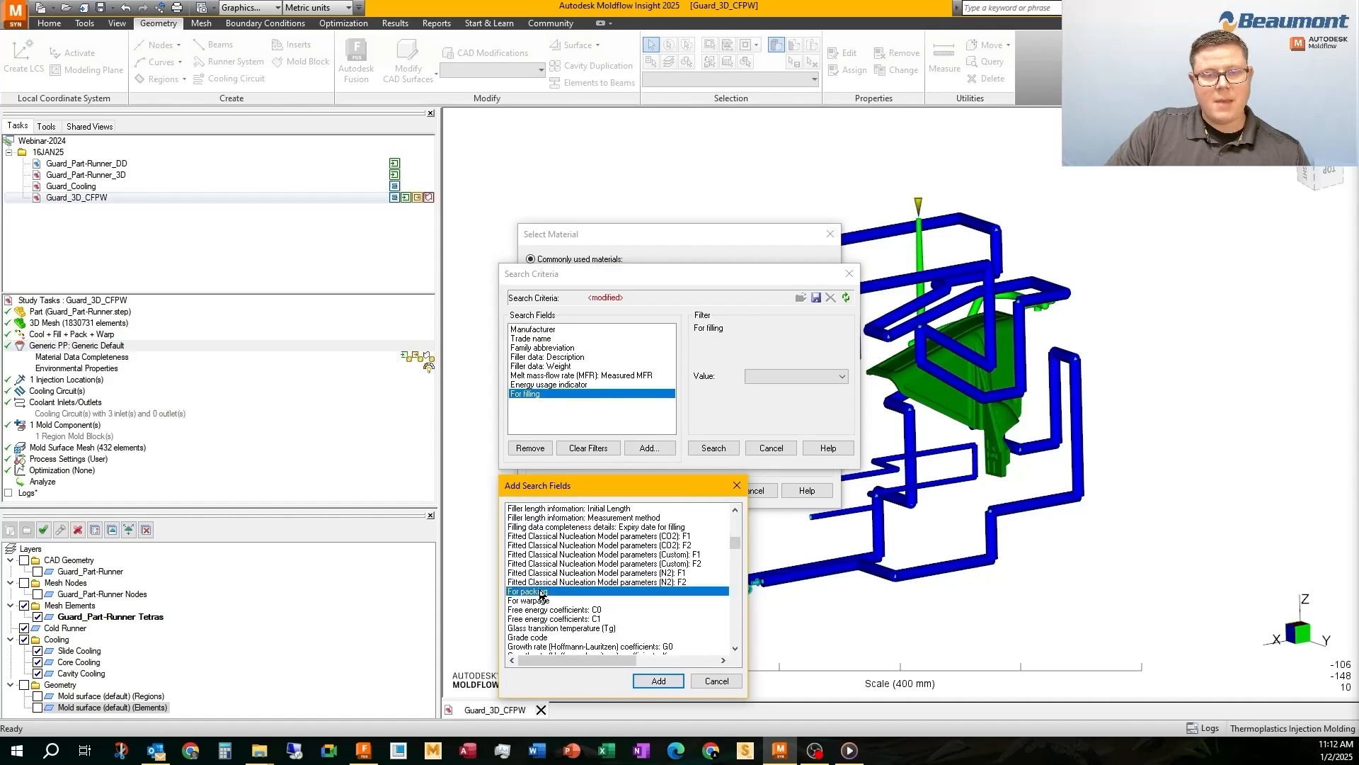
{"action": "left_click", "coordinate": [646, 680]}
Add the For warpage data-completeness rating to the material search fields
{"action": "left_click", "coordinate": [645, 452]}
{"action": "left_click", "coordinate": [580, 592]}
{"action": "key", "text": "f"}
{"action": "key", "text": "f"}
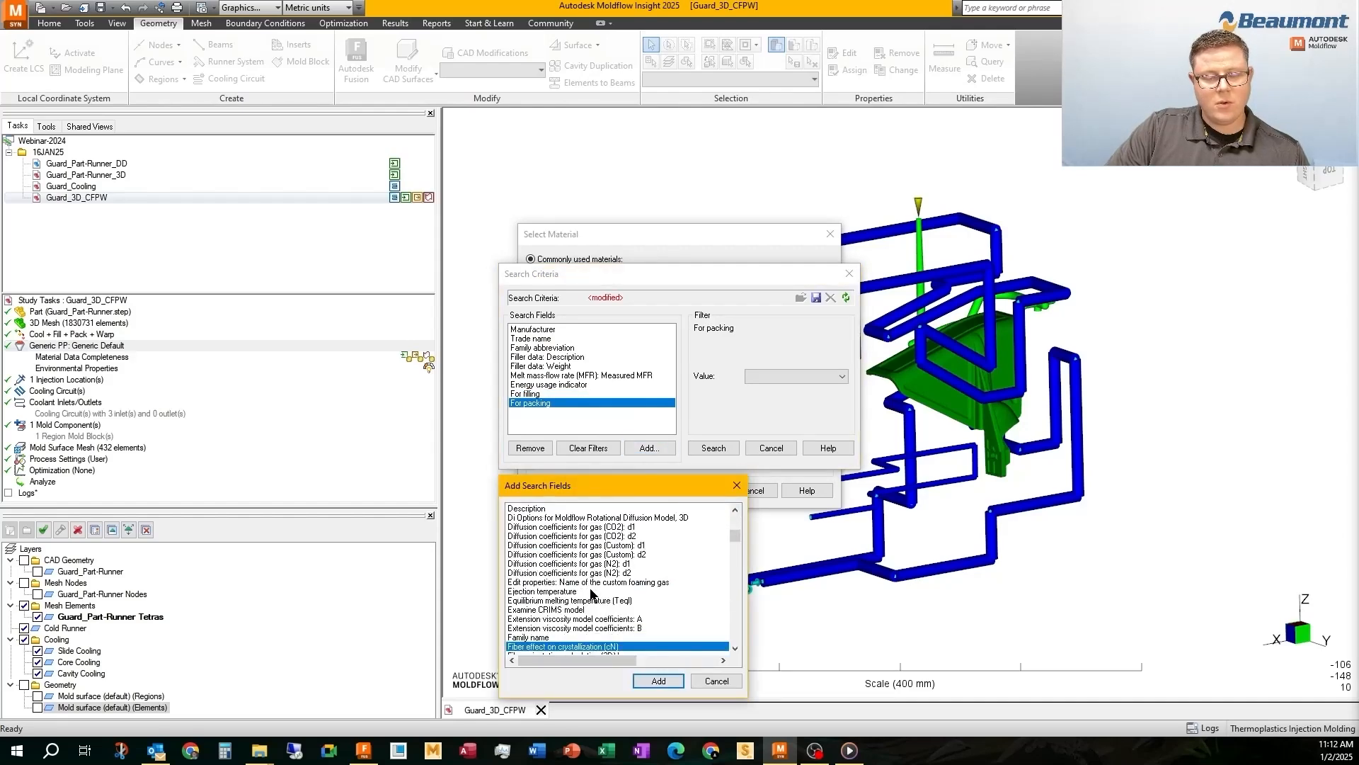
{"action": "scroll", "coordinate": [585, 598], "scroll_direction": "down", "scroll_amount": 2}
{"action": "scroll", "coordinate": [575, 612], "scroll_direction": "down", "scroll_amount": 8}
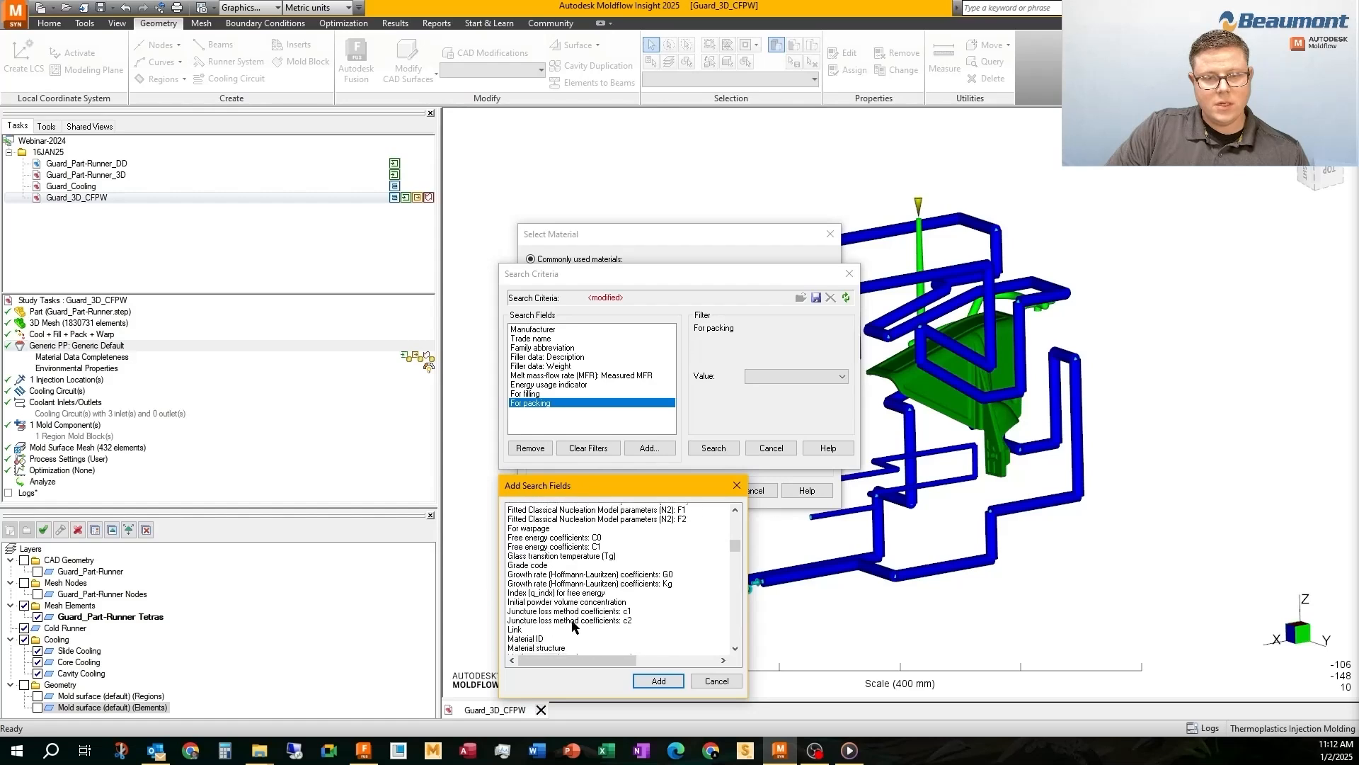
{"action": "scroll", "coordinate": [572, 626], "scroll_direction": "down", "scroll_amount": 5}
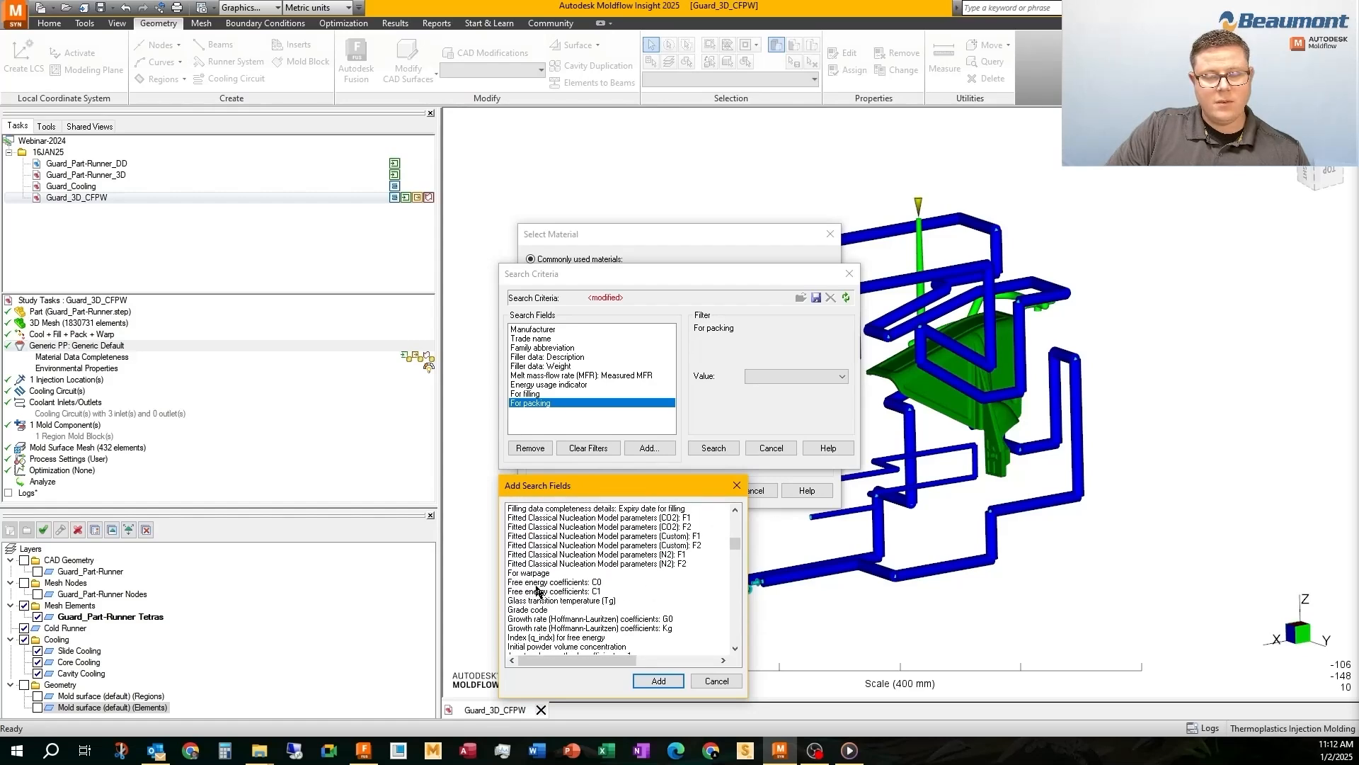
{"action": "left_click", "coordinate": [538, 578]}
{"action": "left_click", "coordinate": [662, 680]}
Require a Gold rating for warpage, packing and filling in the material search criteria
{"action": "left_click", "coordinate": [768, 377]}
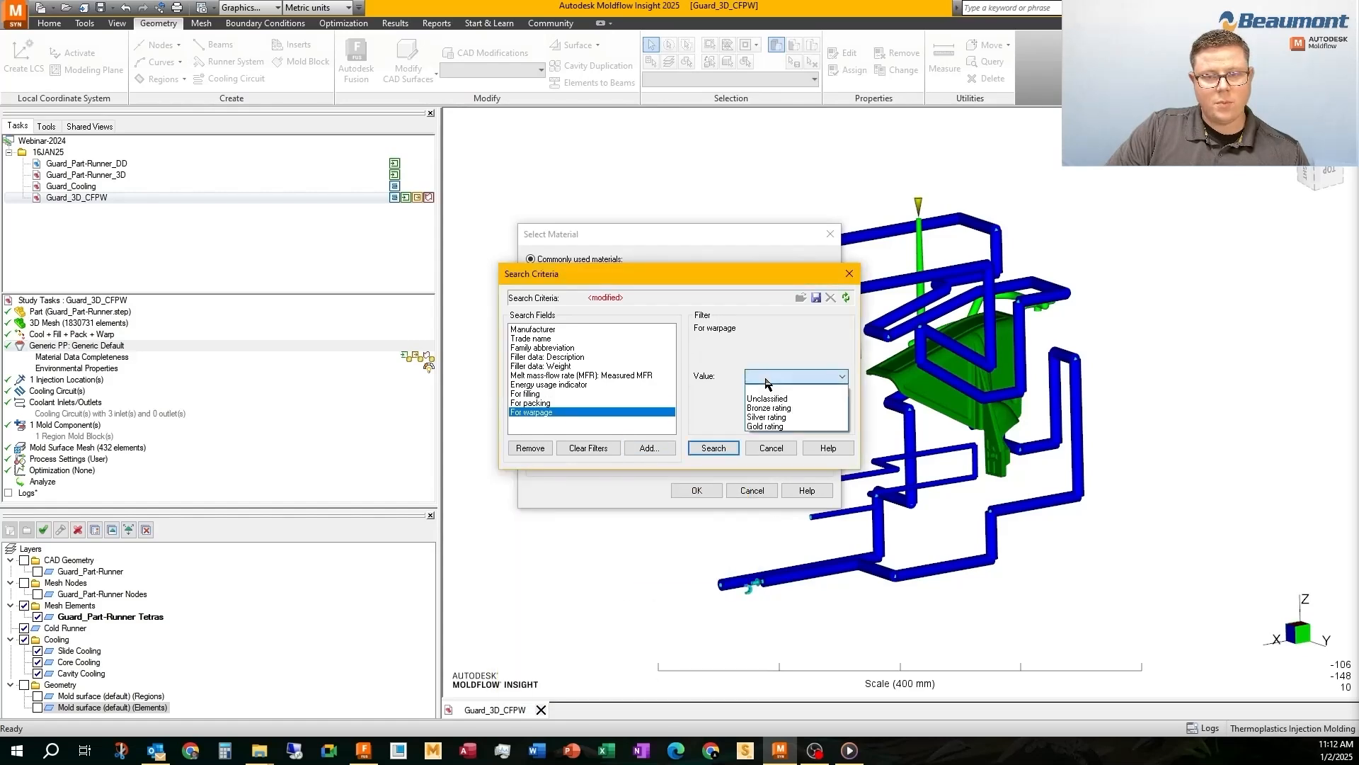
{"action": "left_click", "coordinate": [775, 423]}
{"action": "left_click", "coordinate": [560, 403]}
{"action": "left_click", "coordinate": [793, 377]}
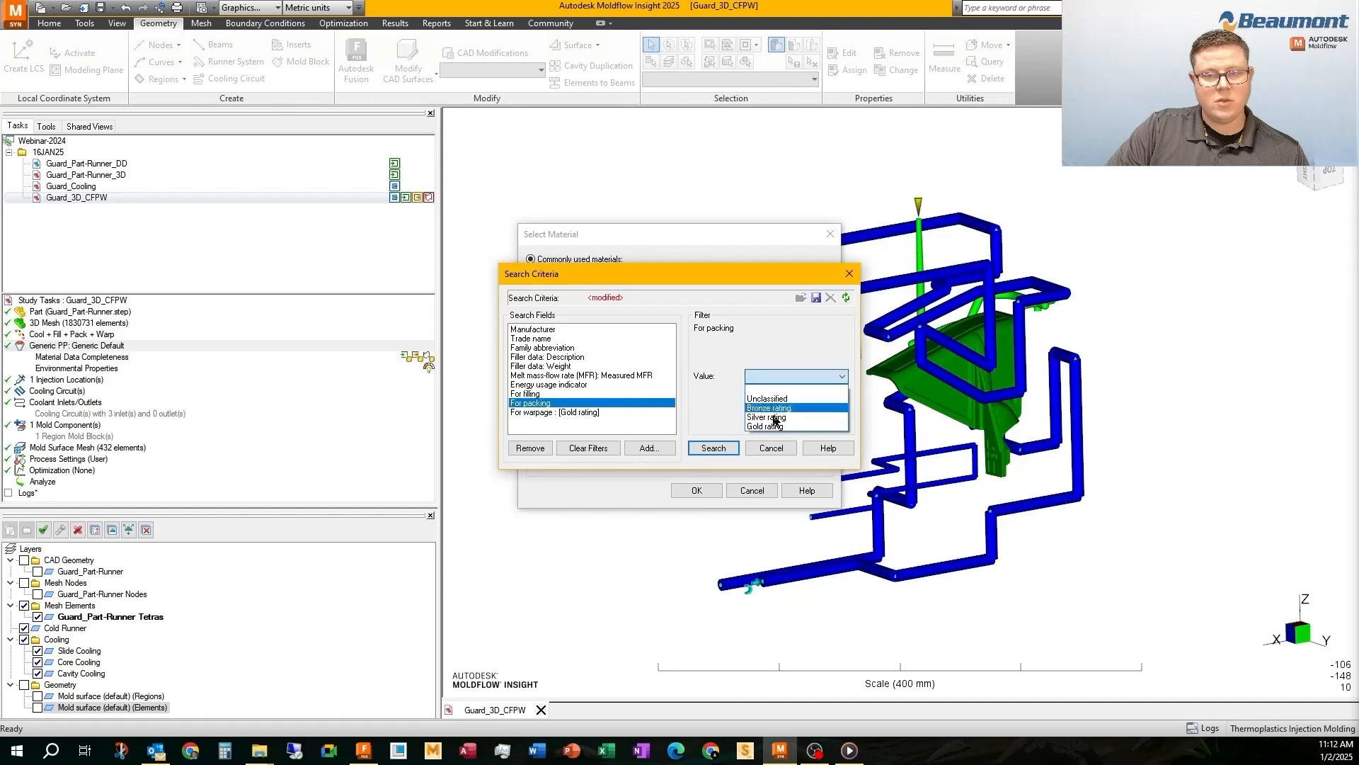
{"action": "left_click", "coordinate": [775, 424]}
{"action": "left_click", "coordinate": [549, 395]}
{"action": "left_click", "coordinate": [772, 376]}
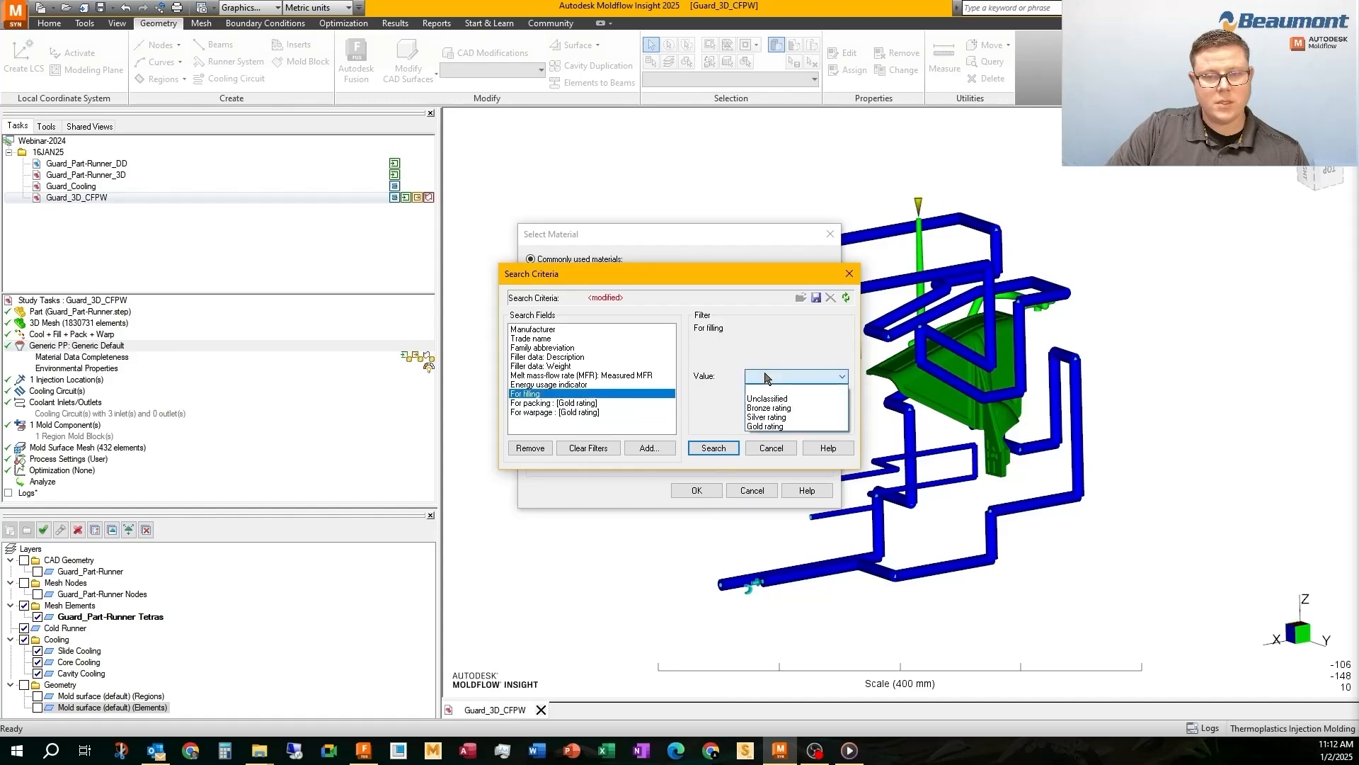
{"action": "left_click", "coordinate": [775, 424]}
Filter the filler description by glass and set both the minimum and maximum filler weight to 20%
{"action": "left_click", "coordinate": [548, 357]}
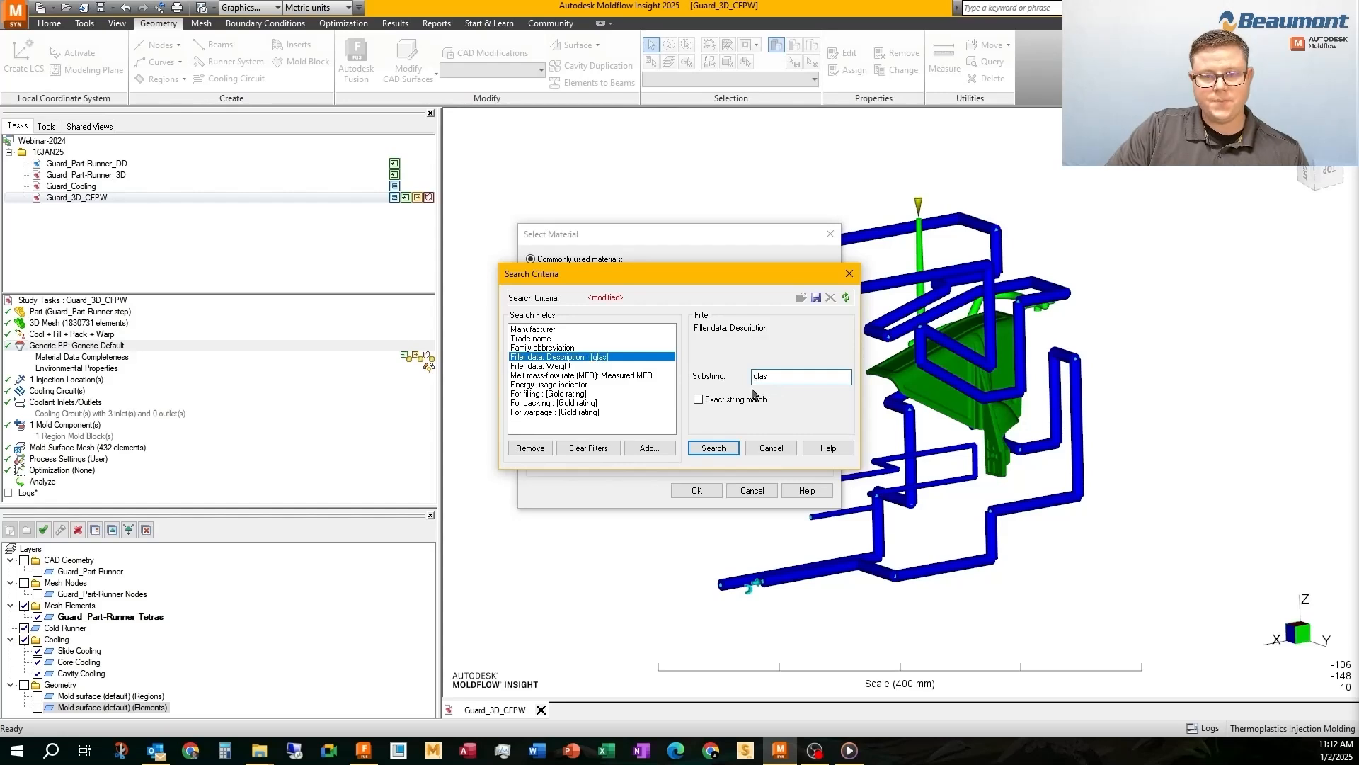
{"action": "left_click", "coordinate": [563, 367]}
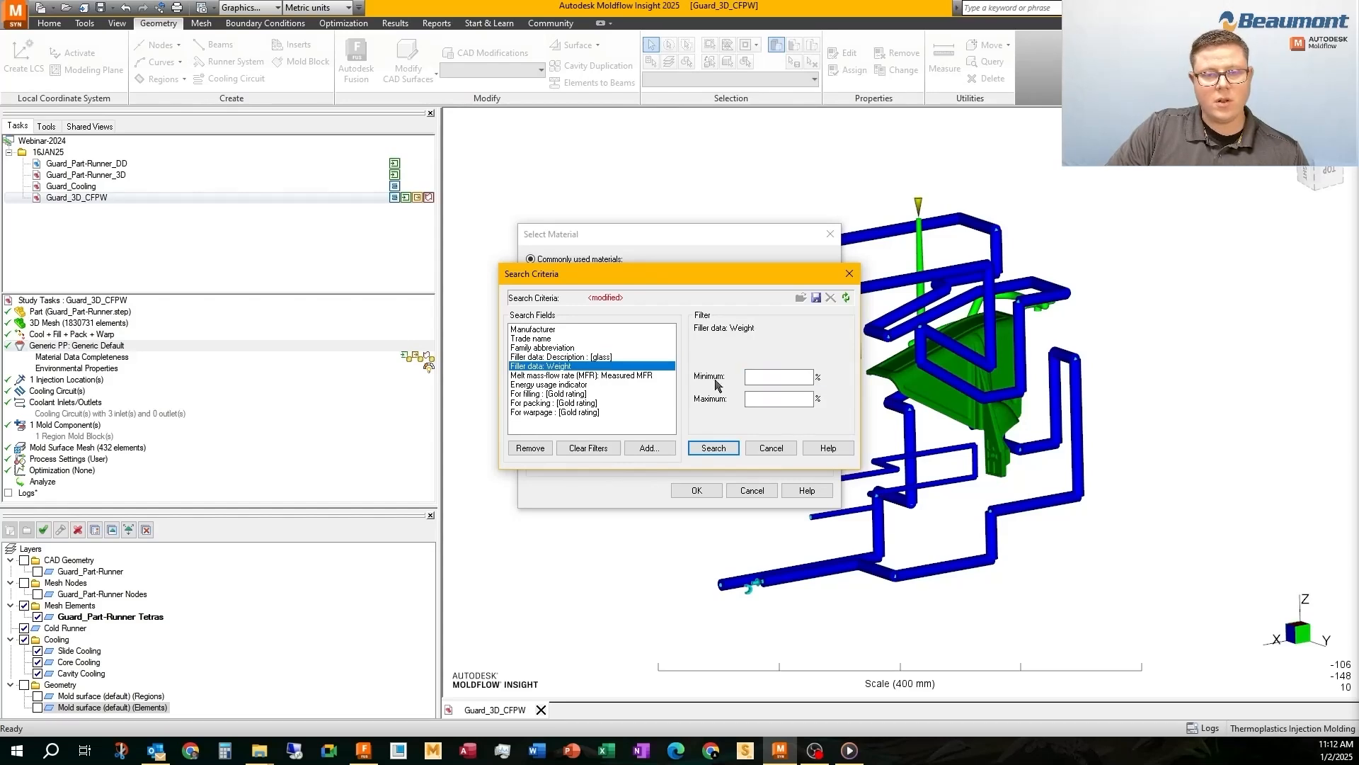
{"action": "left_click", "coordinate": [768, 377]}
{"action": "type", "text": "20"}
{"action": "left_click", "coordinate": [773, 400]}
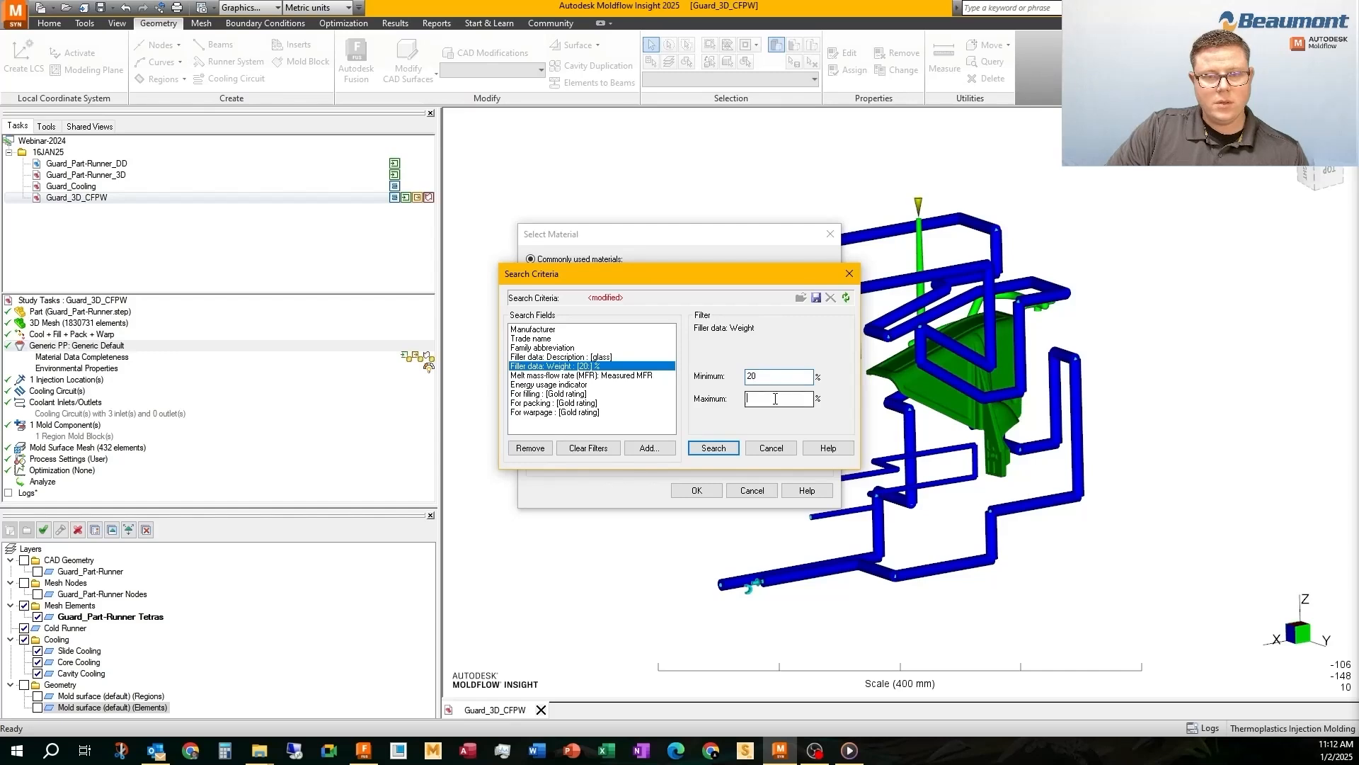
Filter the family abbreviation by pa and run the material search
{"action": "left_click", "coordinate": [544, 348]}
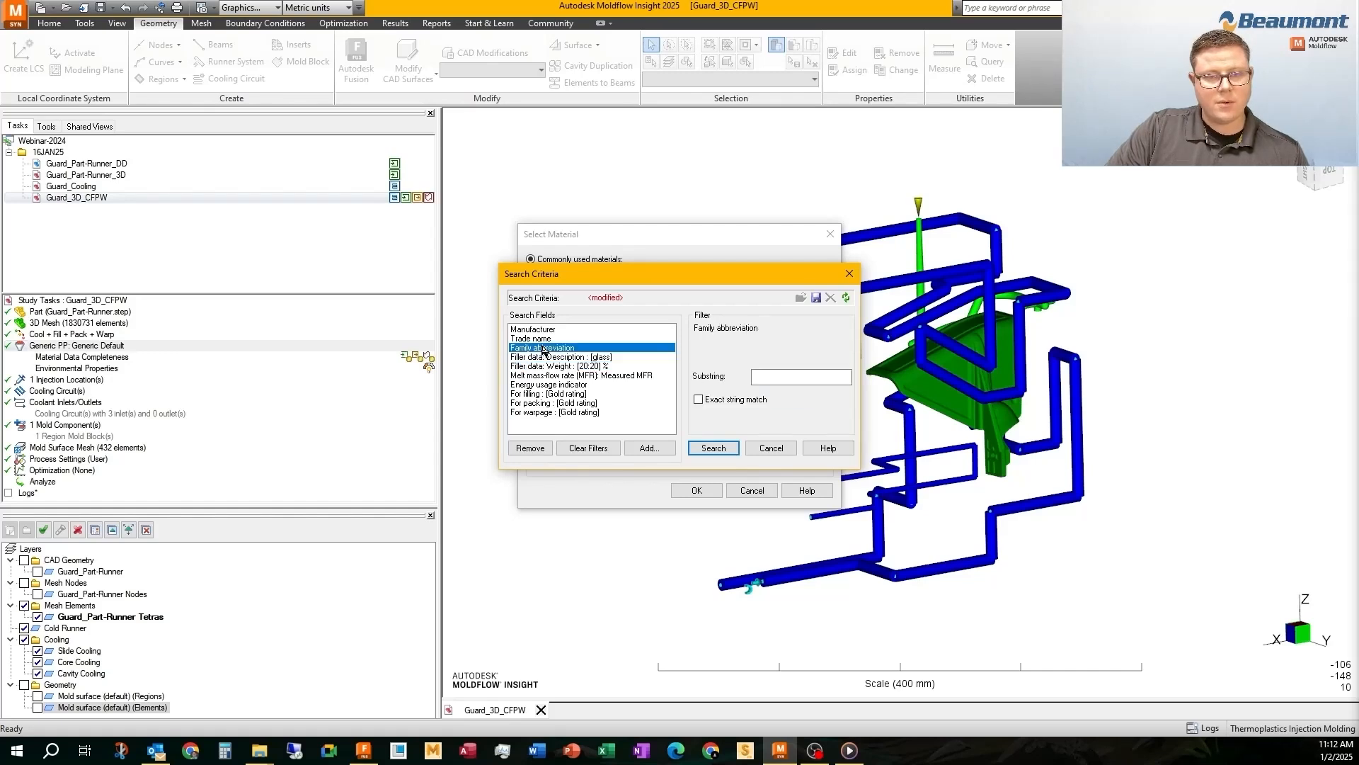
{"action": "left_click", "coordinate": [752, 378]}
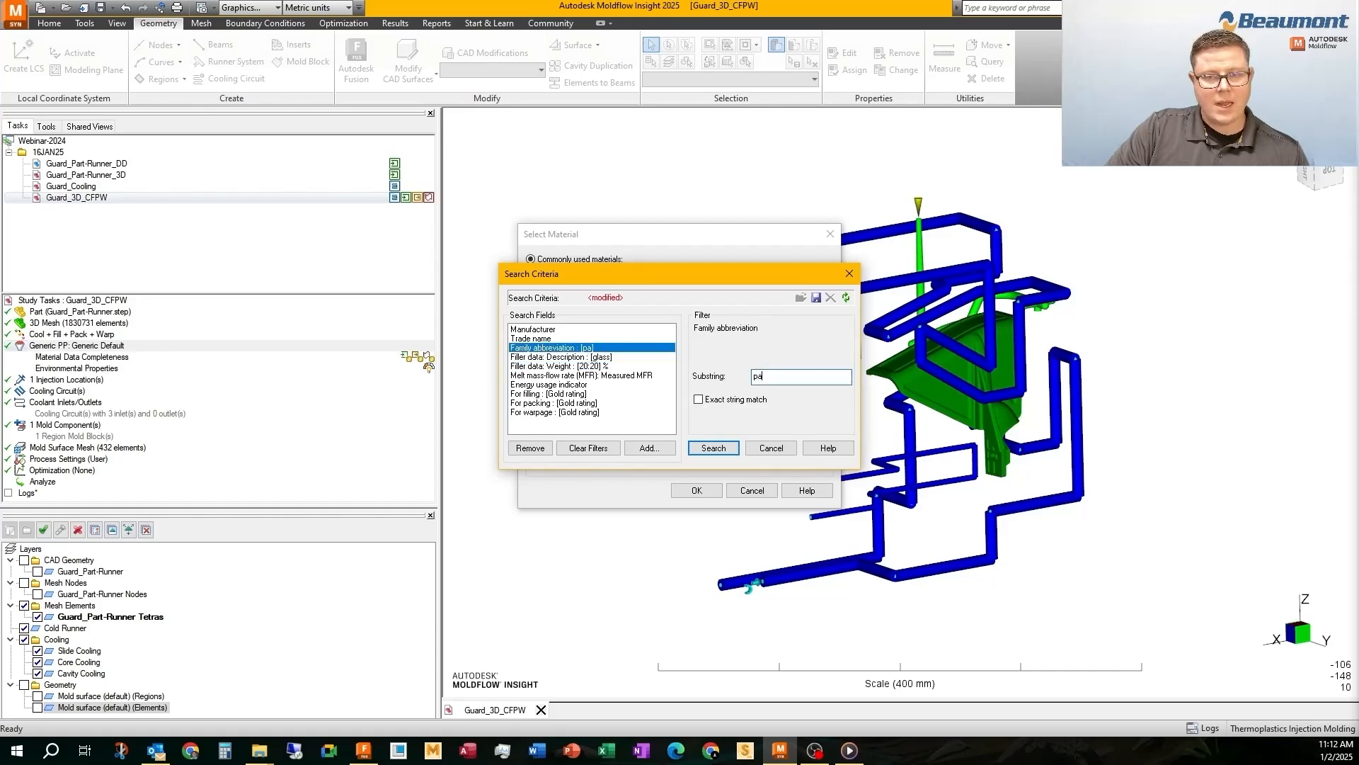
{"action": "left_click", "coordinate": [714, 447]}
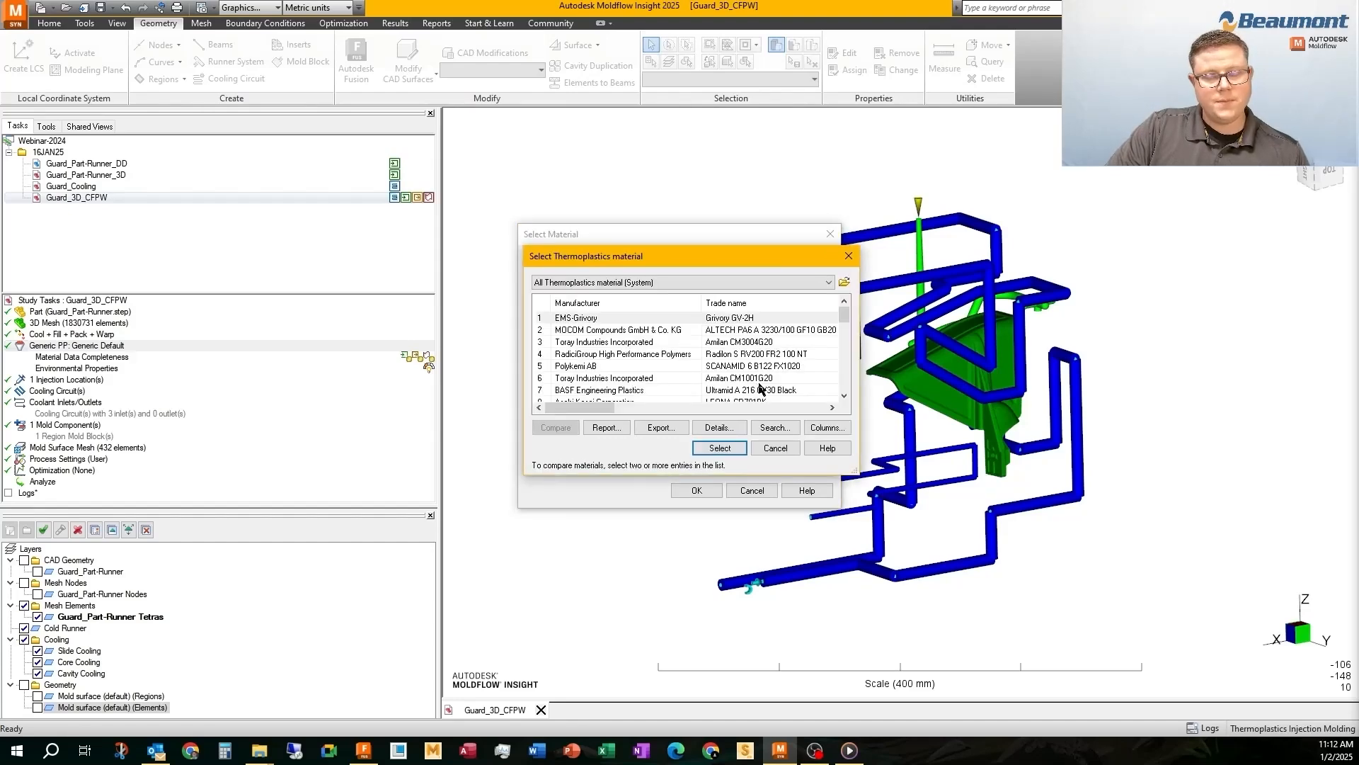
Enlarge the thermoplastics results window to show the whole list and sort the materials by manufacturer
{"action": "left_click_drag", "start_coordinate": [521, 246], "coordinate": [199, 45]}
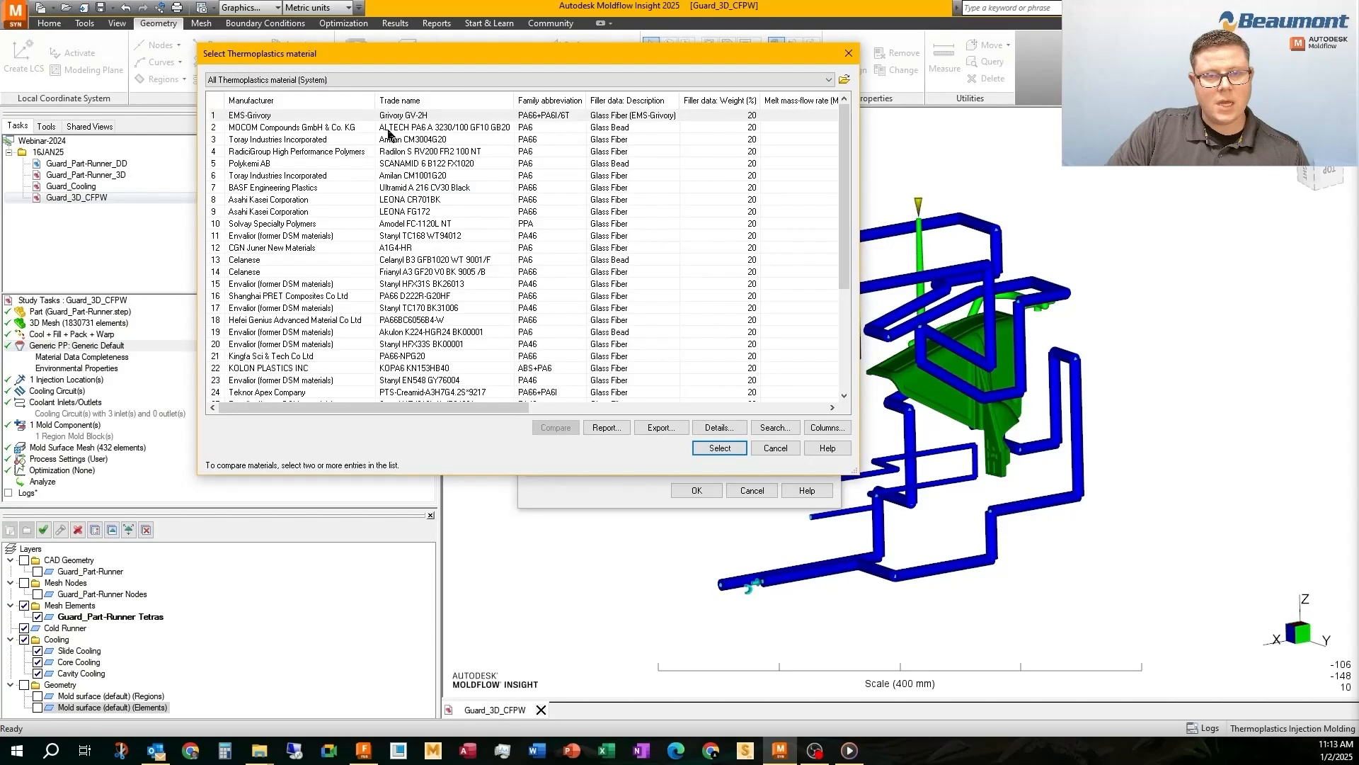
{"action": "left_click_drag", "start_coordinate": [853, 469], "coordinate": [1239, 683]}
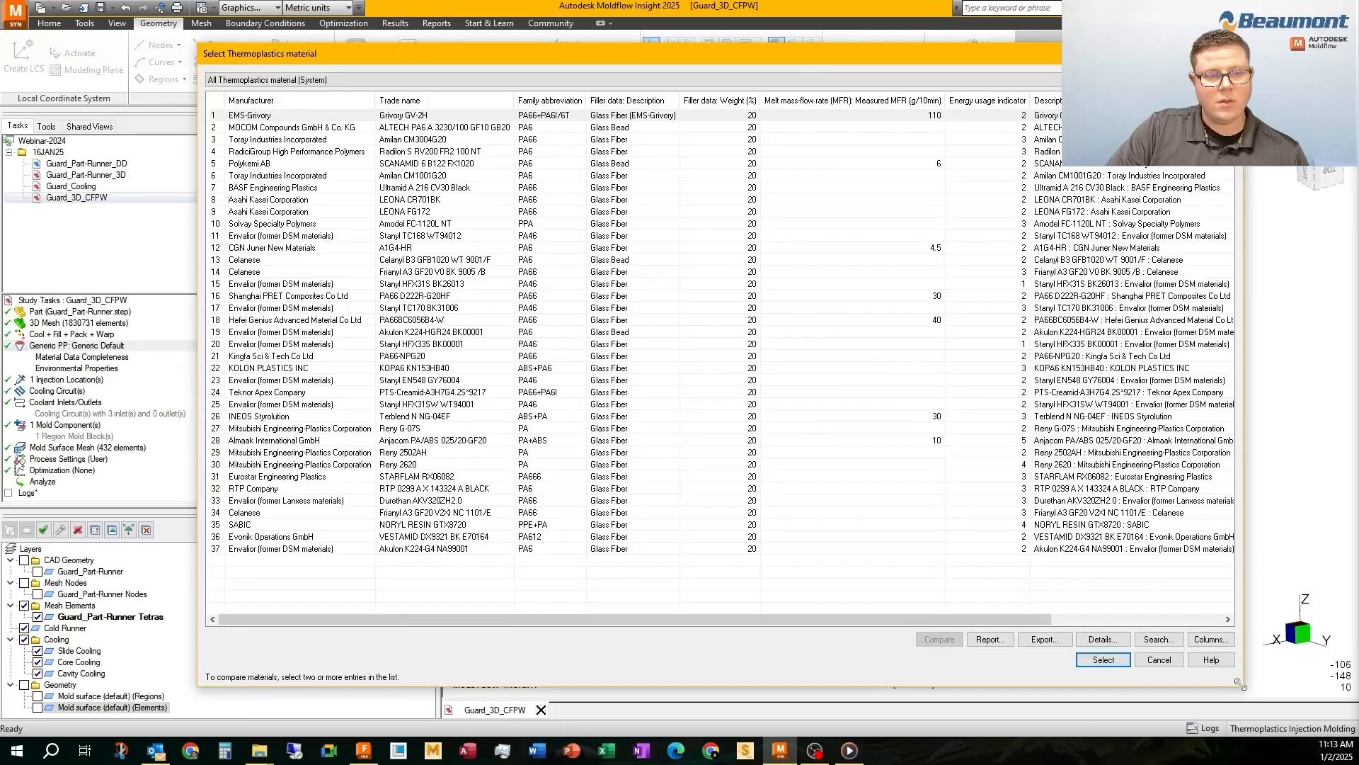
{"action": "left_click", "coordinate": [238, 548]}
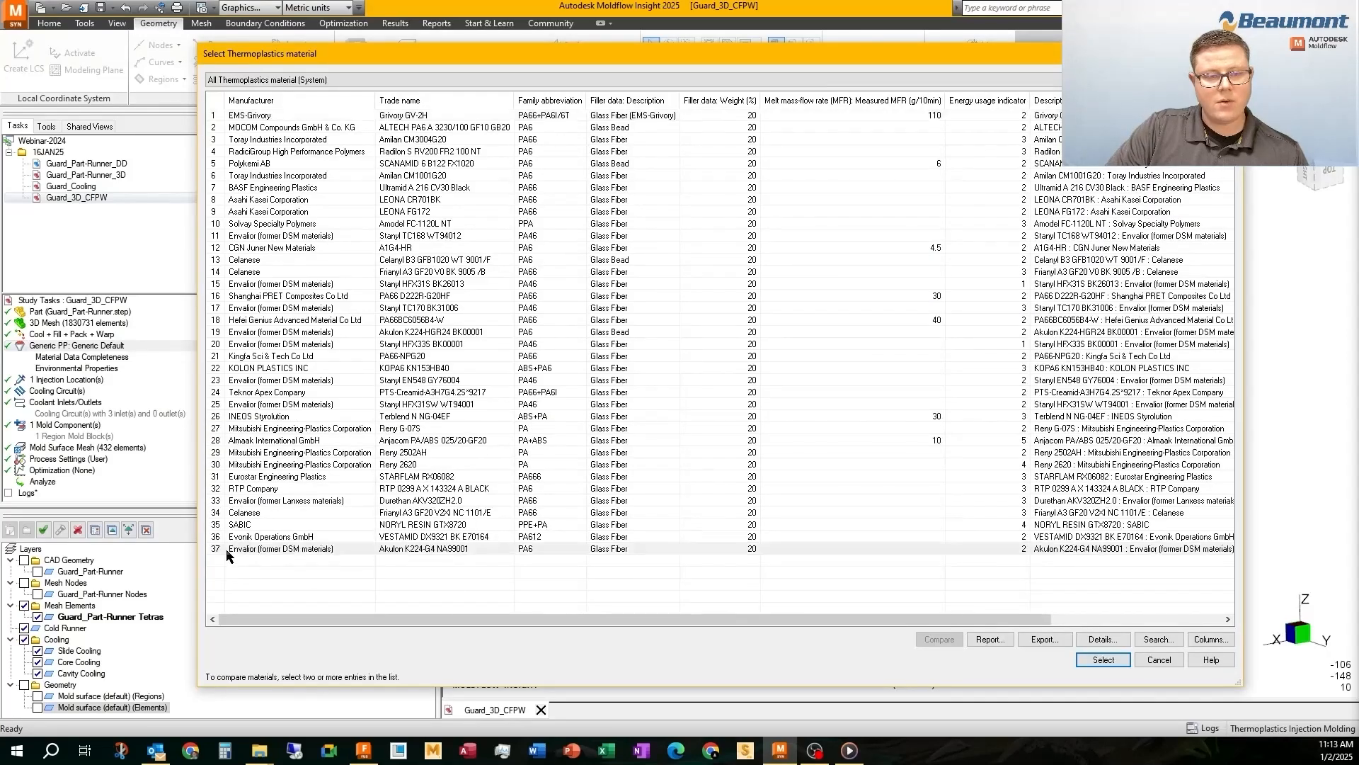
{"action": "left_click", "coordinate": [218, 116]}
{"action": "left_click", "coordinate": [242, 100]}
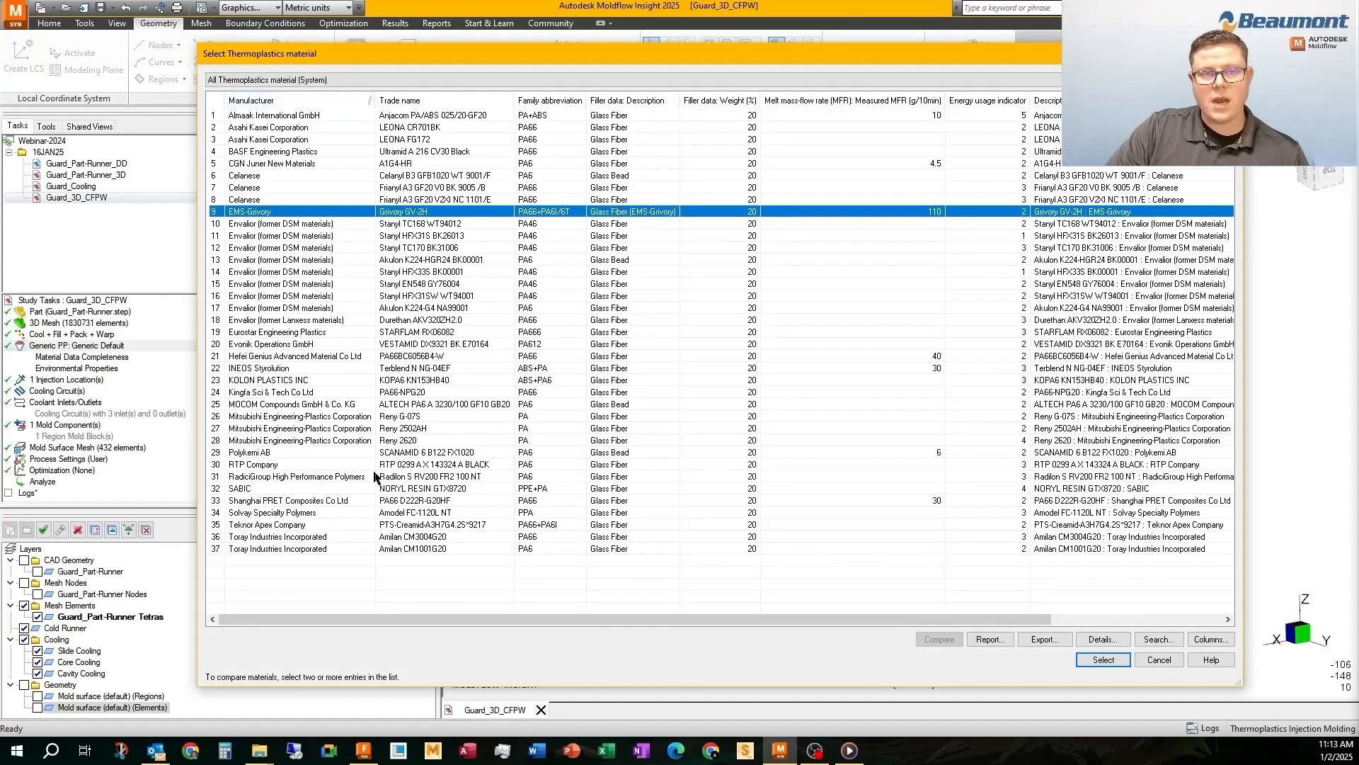
Check the filling, packing and warpage rating columns and sort the materials by measured melt mass-flow rate, highest first
{"action": "left_click_drag", "start_coordinate": [936, 619], "coordinate": [1106, 619]}
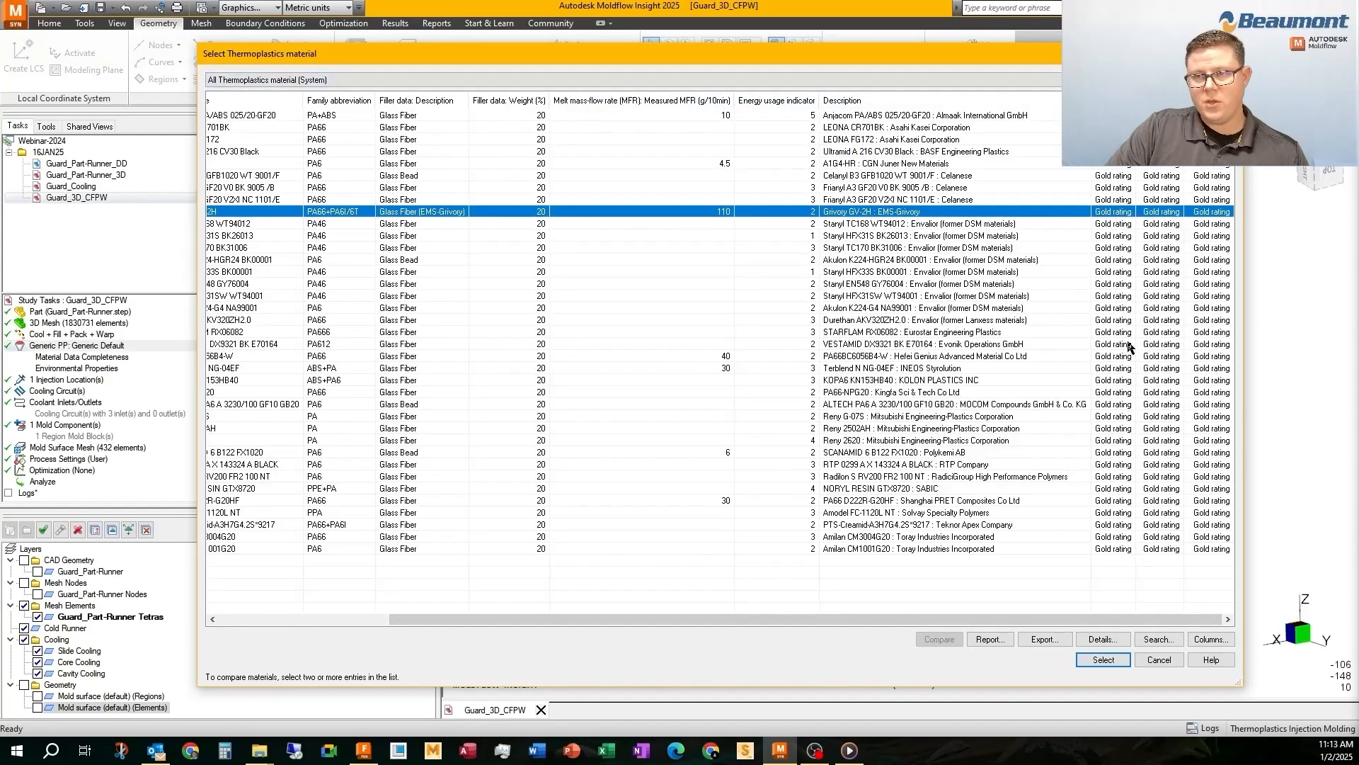
{"action": "left_click_drag", "start_coordinate": [940, 620], "coordinate": [769, 620]}
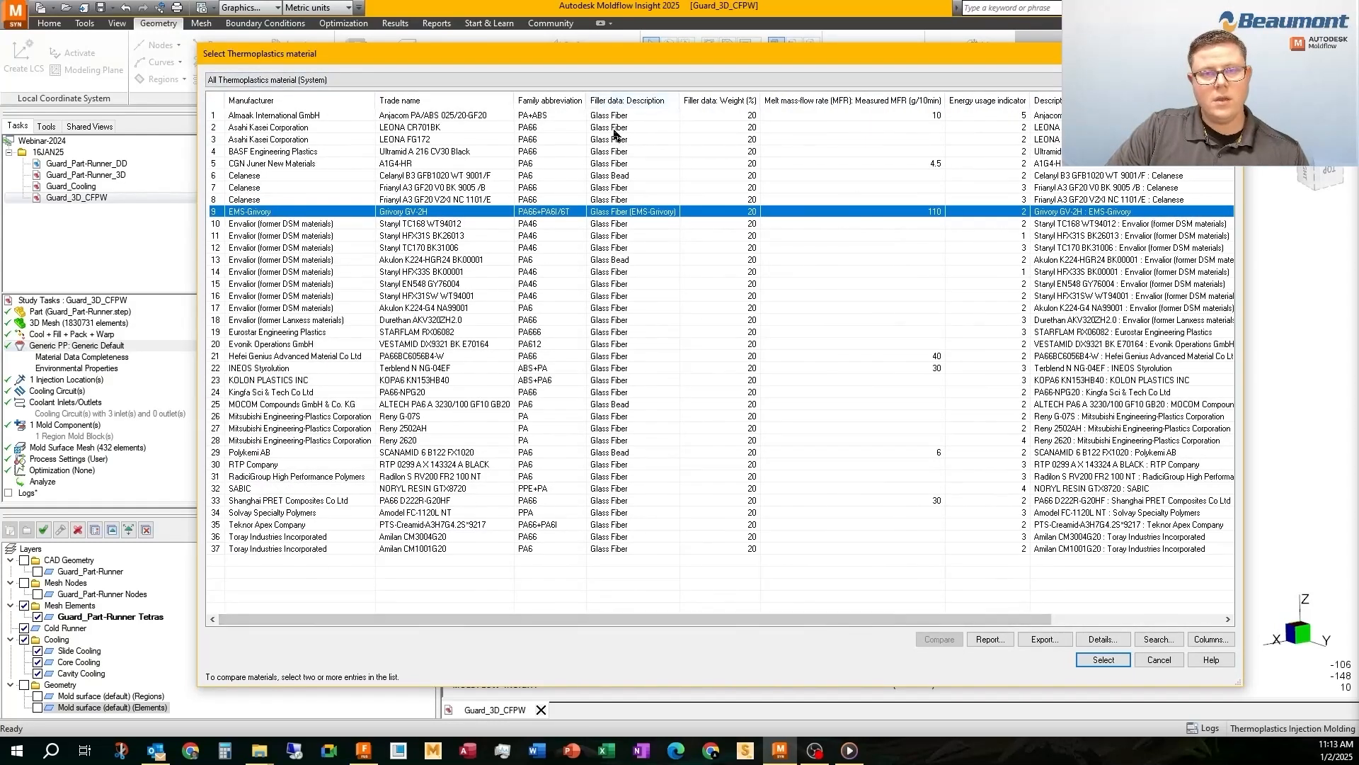
{"action": "left_click", "coordinate": [819, 102]}
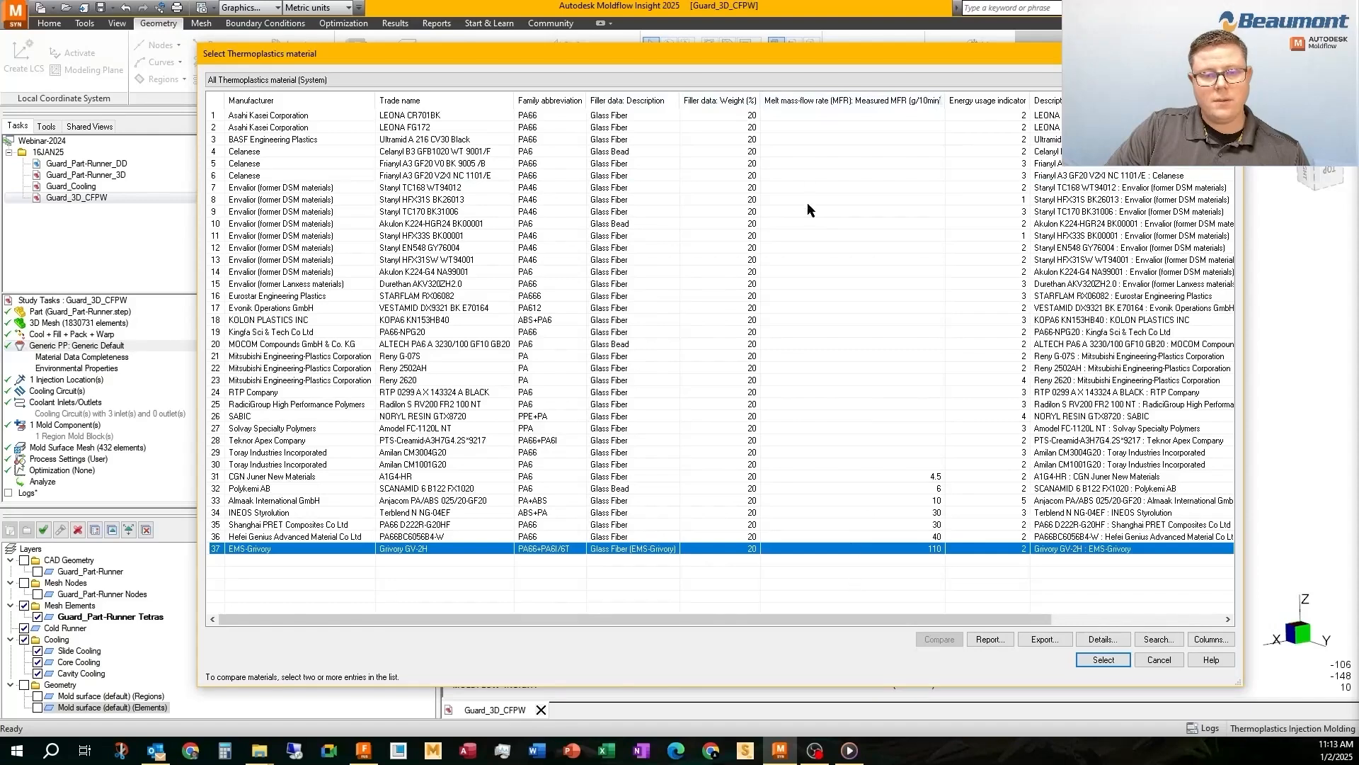
{"action": "left_click", "coordinate": [812, 101]}
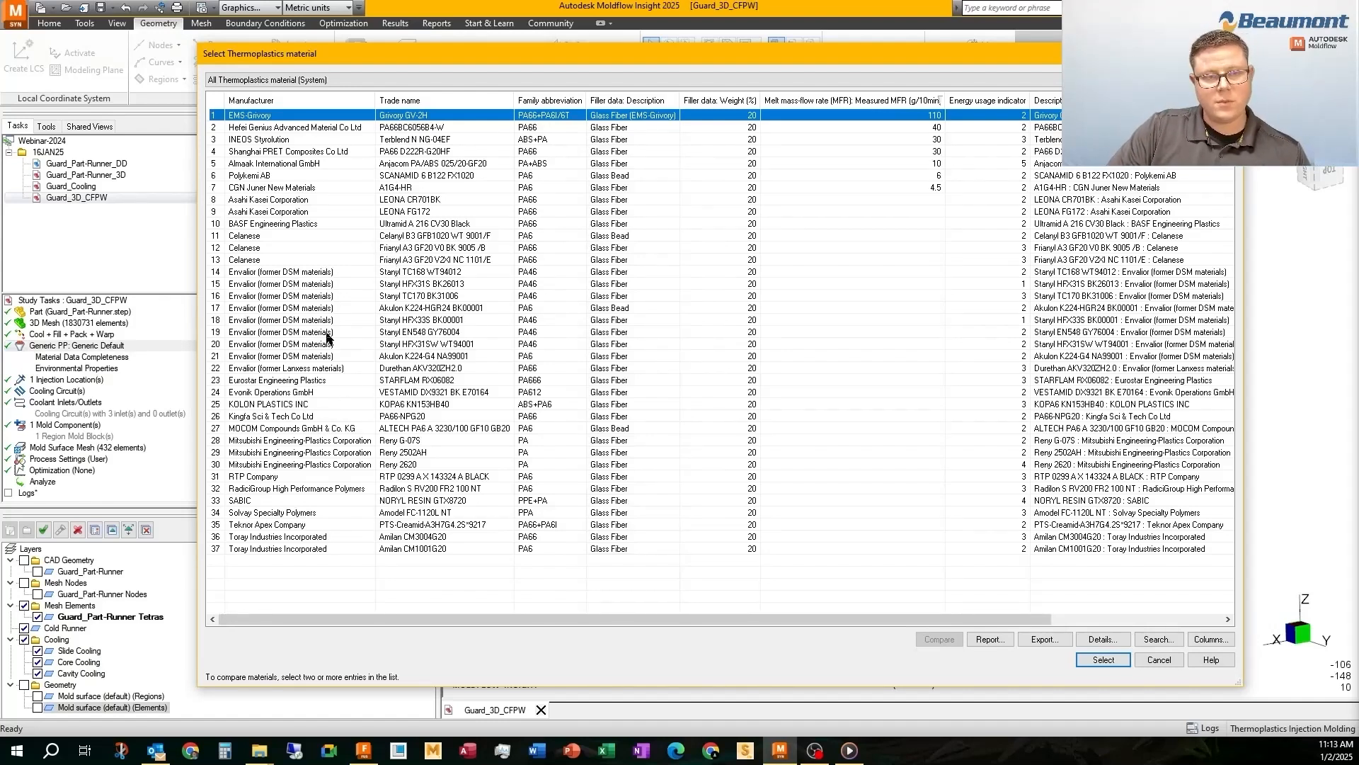
Open the details of Terblend N NG-04EF from INEOS Styrolution and examine its shrinkage properties and model coefficients
{"action": "left_click", "coordinate": [309, 382]}
{"action": "left_click", "coordinate": [299, 478]}
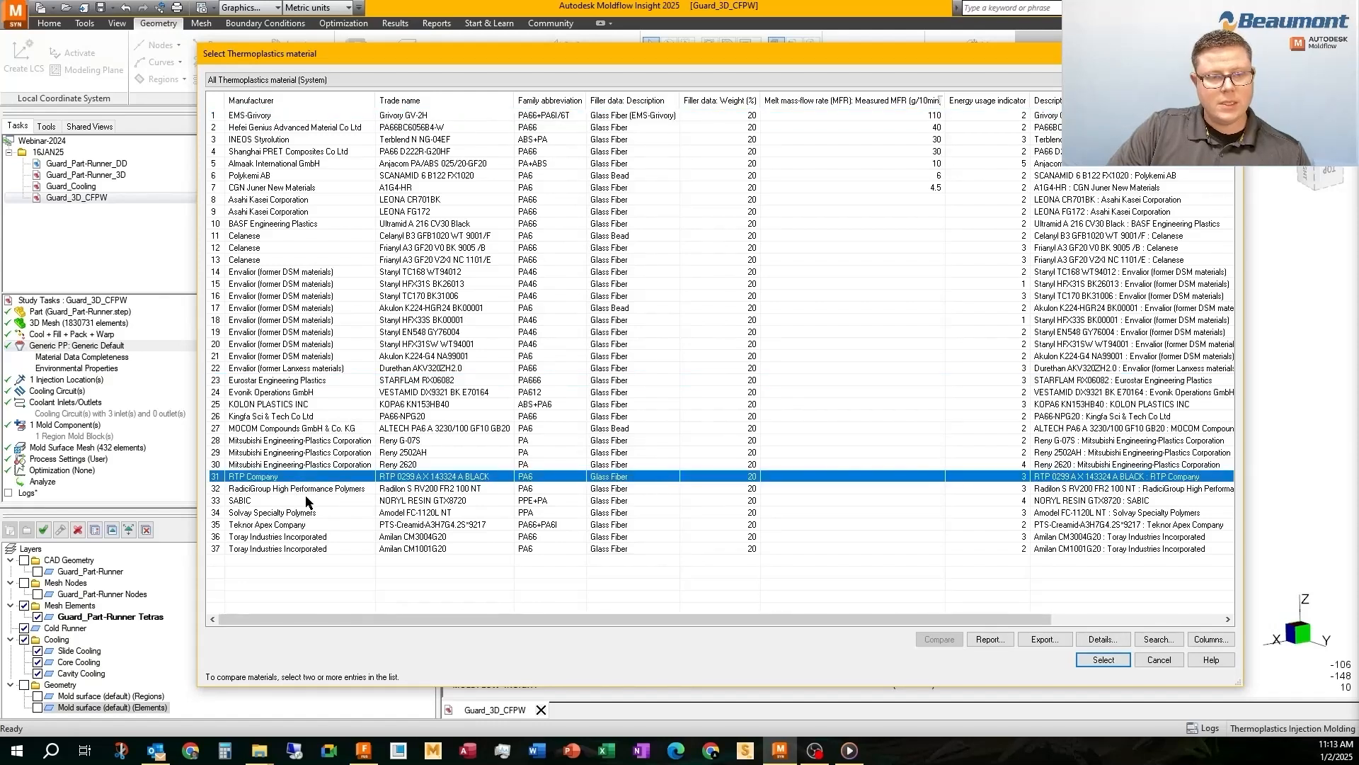
{"action": "left_click", "coordinate": [279, 504]}
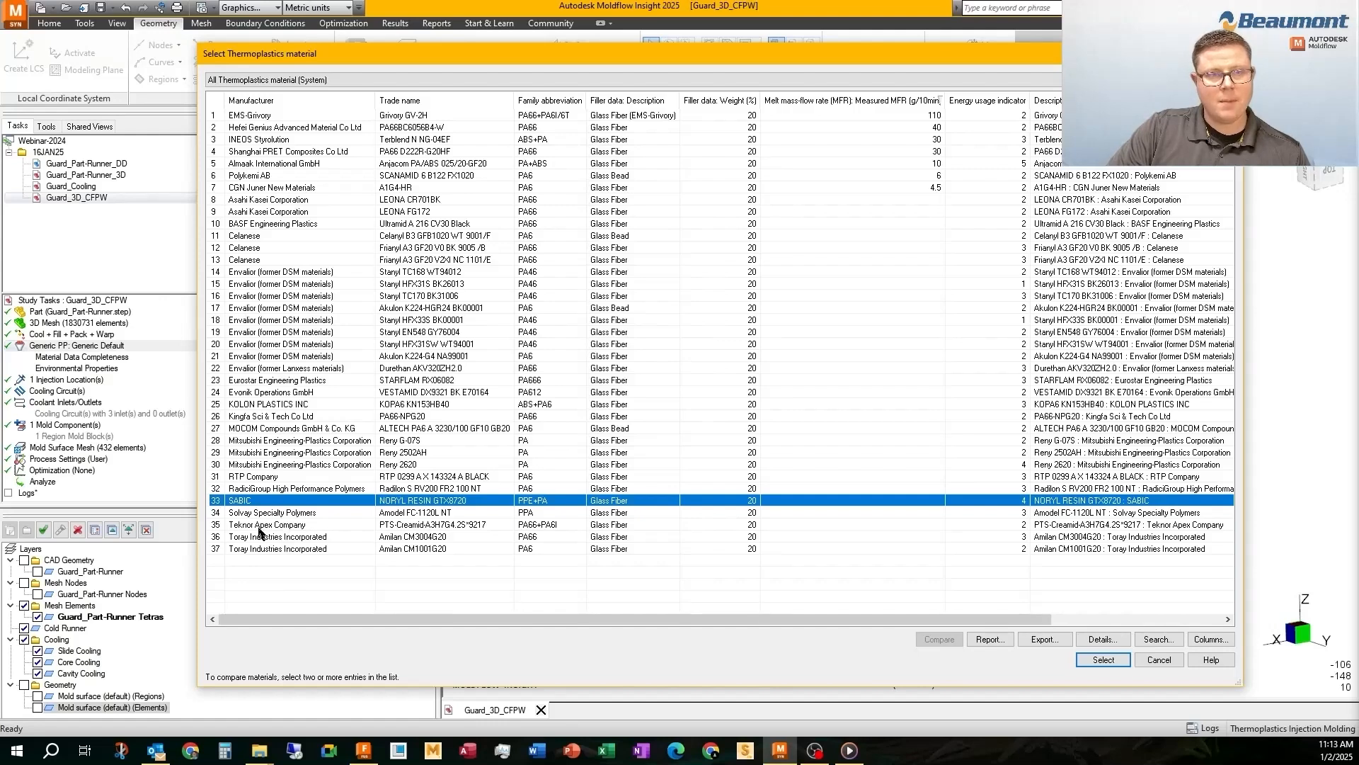
{"action": "left_click", "coordinate": [261, 140]}
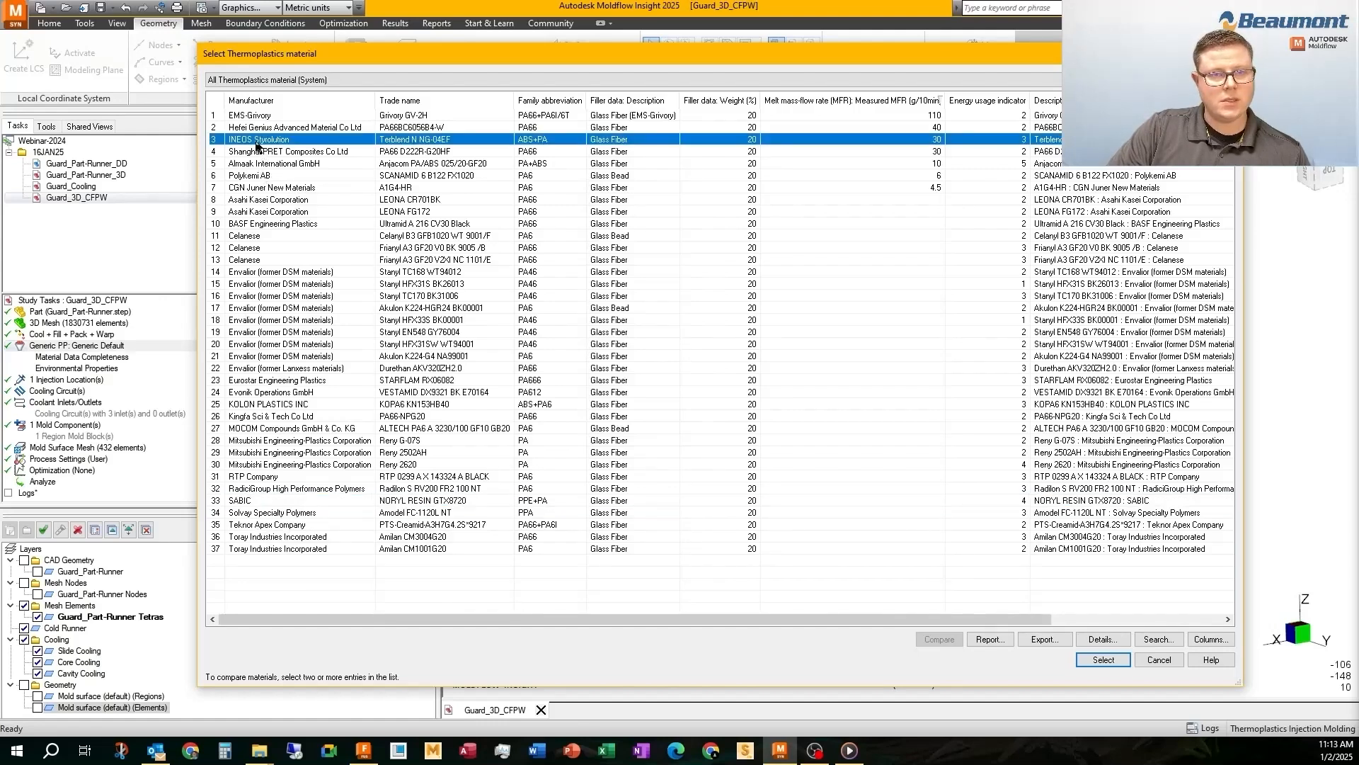
{"action": "left_click", "coordinate": [1101, 640]}
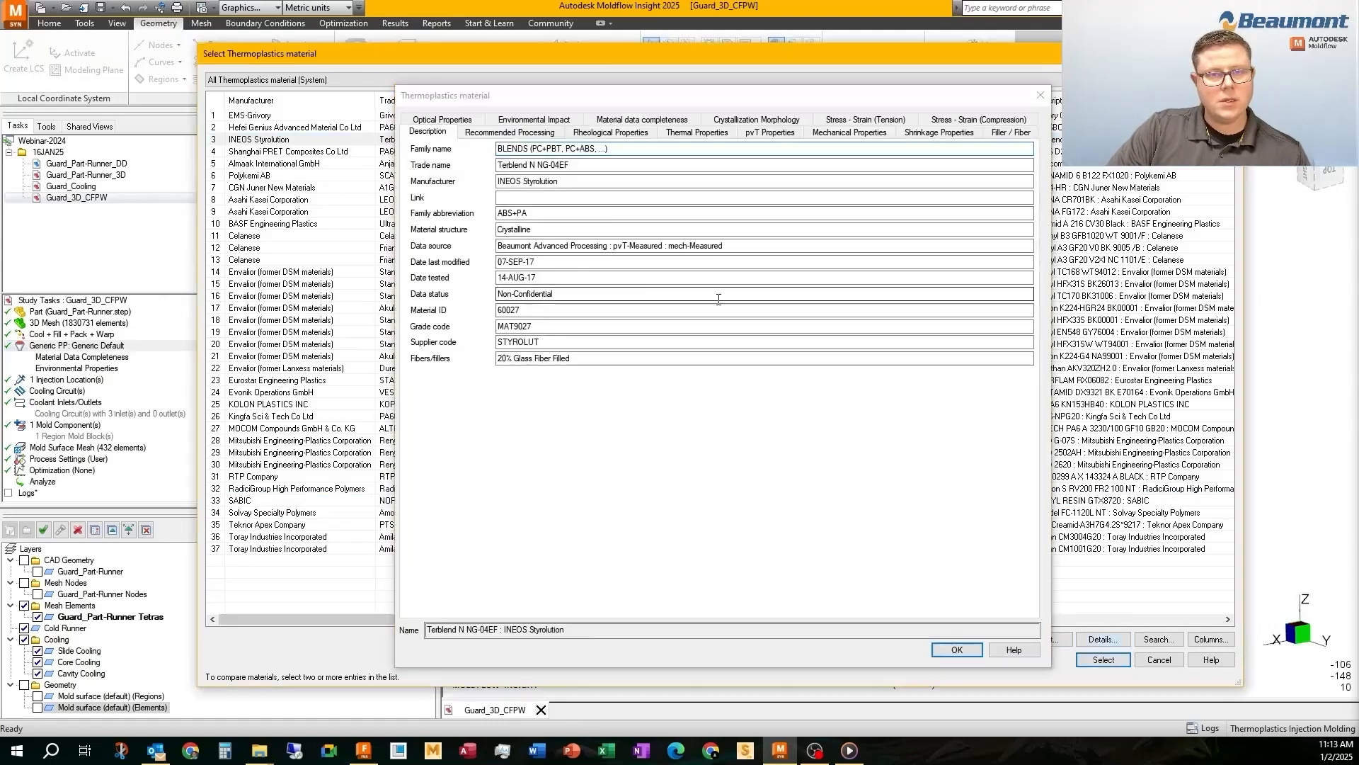
{"action": "left_click", "coordinate": [930, 135]}
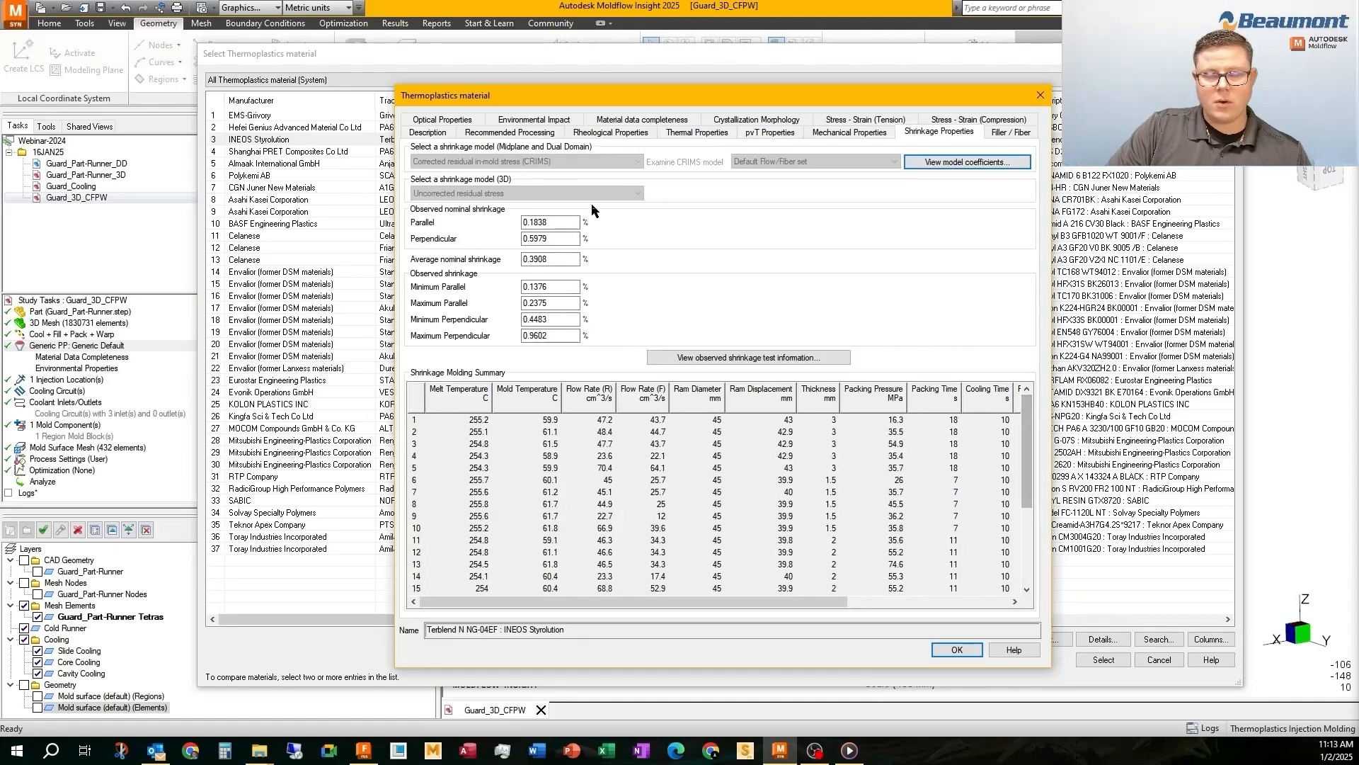
{"action": "left_click", "coordinate": [952, 162]}
{"action": "left_click", "coordinate": [953, 276]}
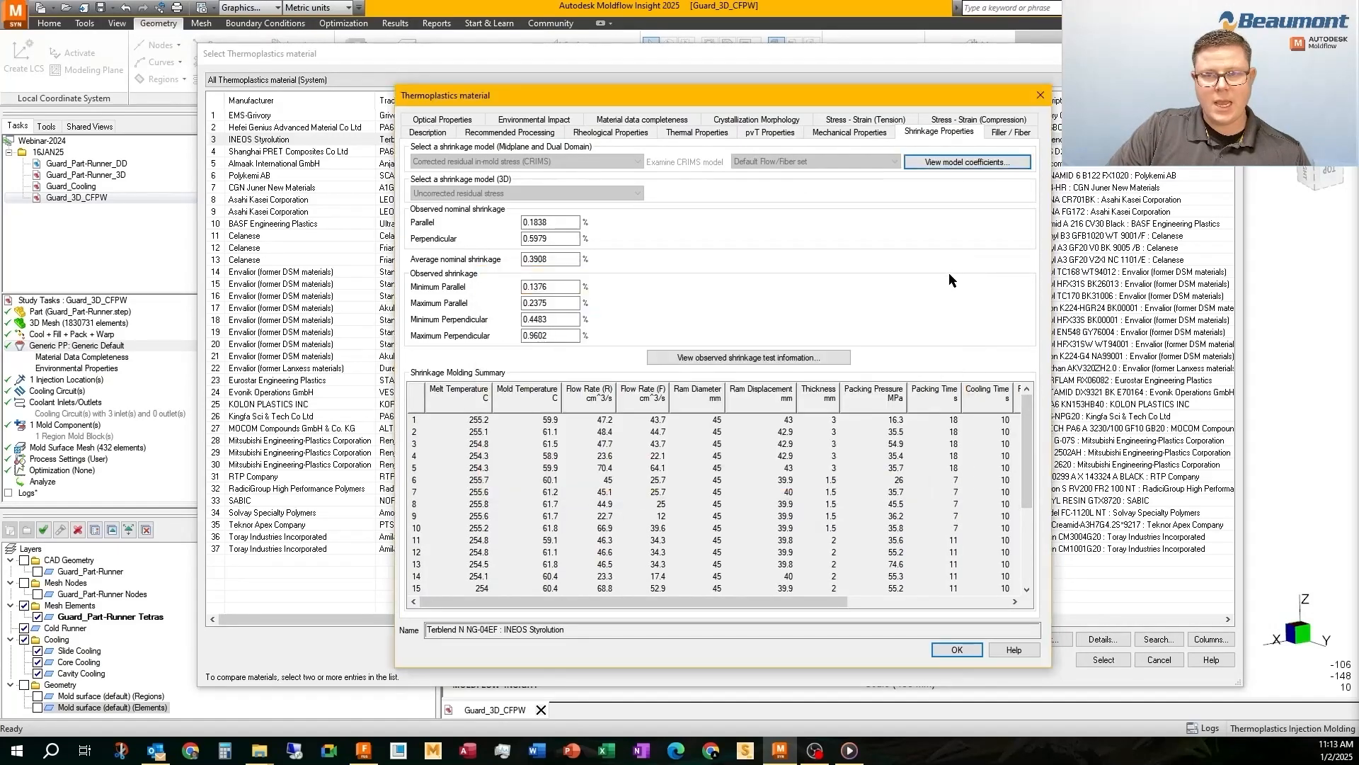
{"action": "left_click_drag", "start_coordinate": [677, 89], "coordinate": [619, 120]}
{"action": "left_click", "coordinate": [933, 663]}
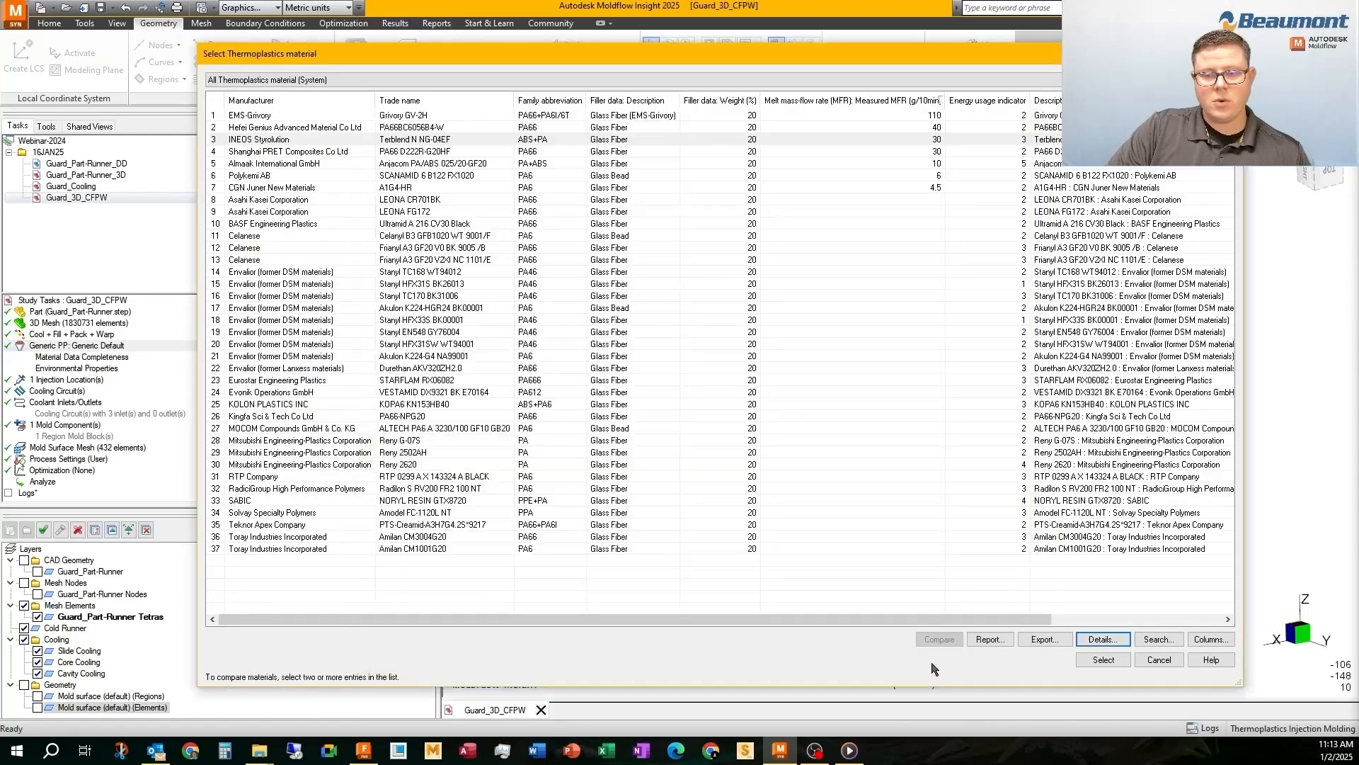
Assign Terblend N NG-04EF from INEOS Styrolution as the study's material
{"action": "left_click", "coordinate": [507, 140]}
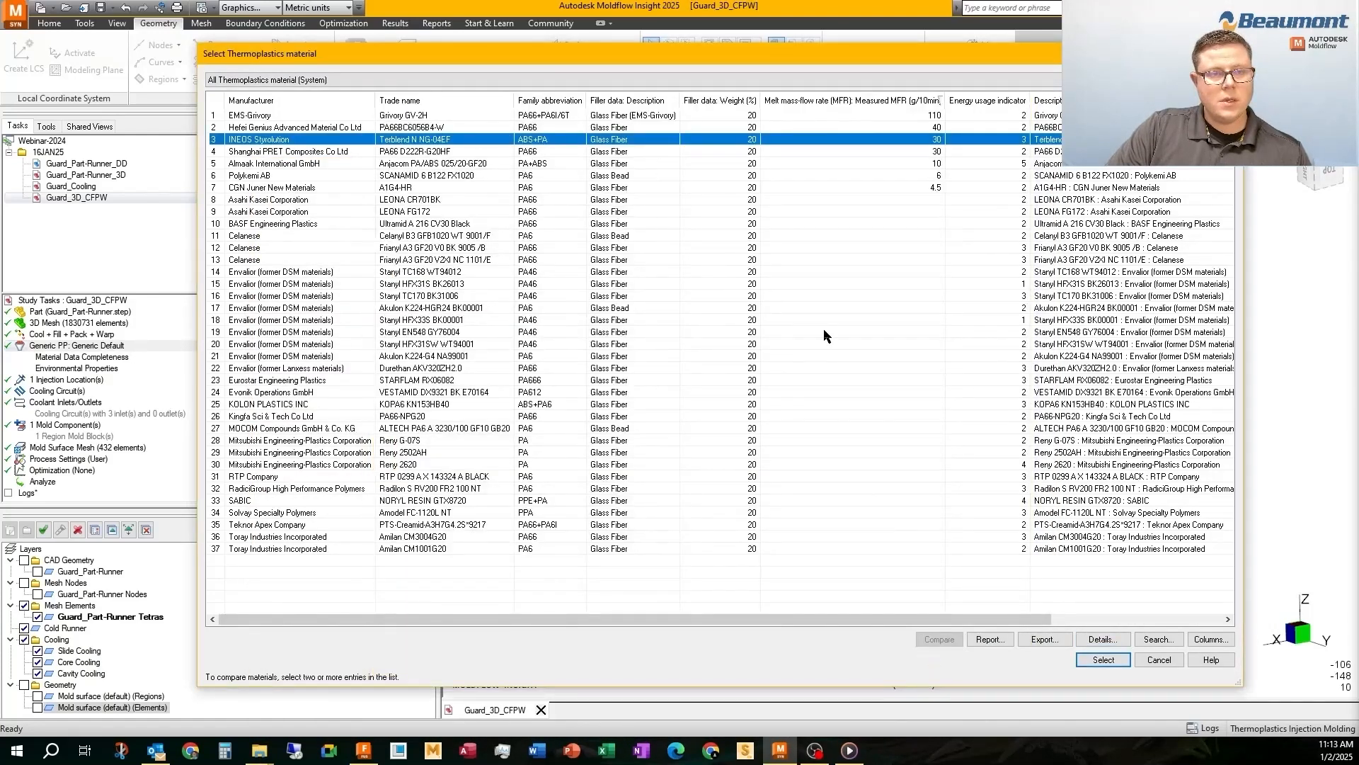
{"action": "left_click", "coordinate": [1104, 660]}
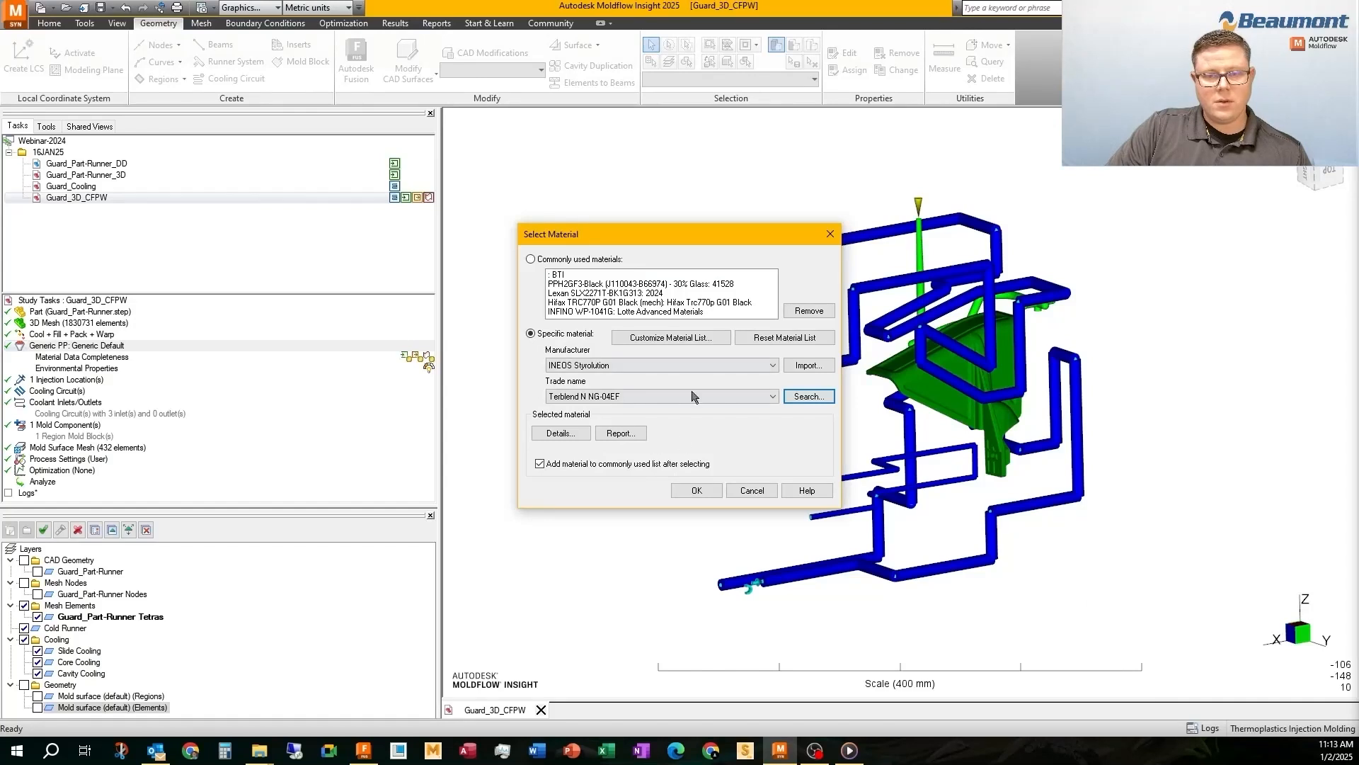
{"action": "left_click", "coordinate": [695, 490]}
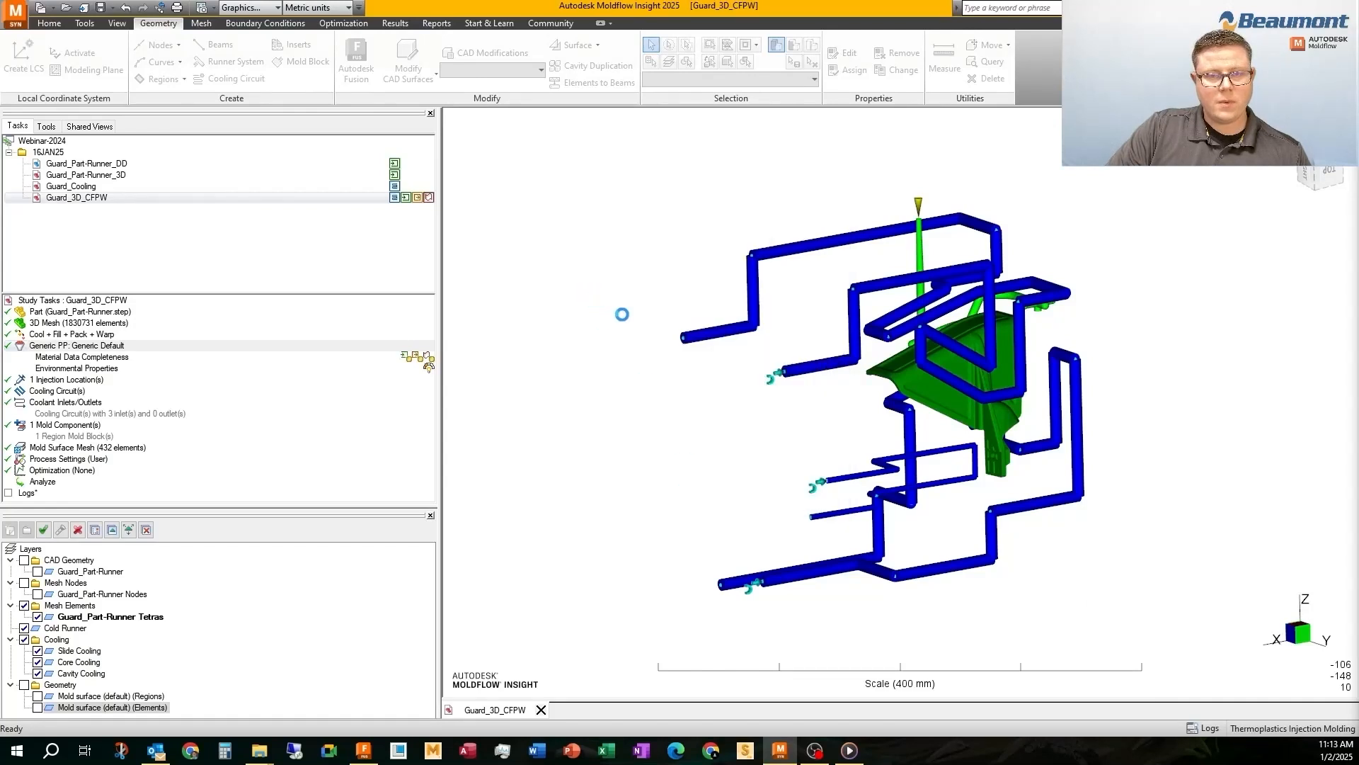
Switch the display units from metric to US English units
{"action": "middle_click_drag", "start_coordinate": [707, 328], "coordinate": [673, 359]}
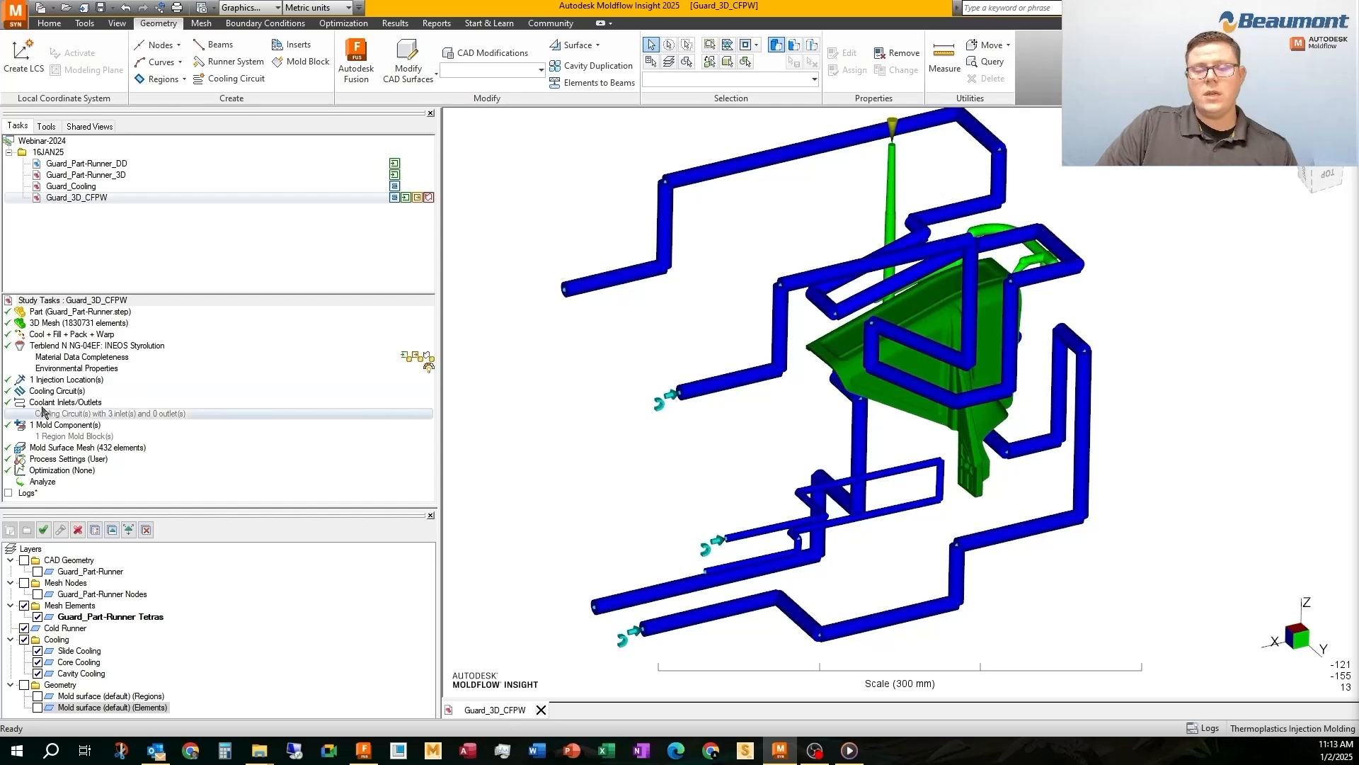
{"action": "right_click", "coordinate": [62, 345]}
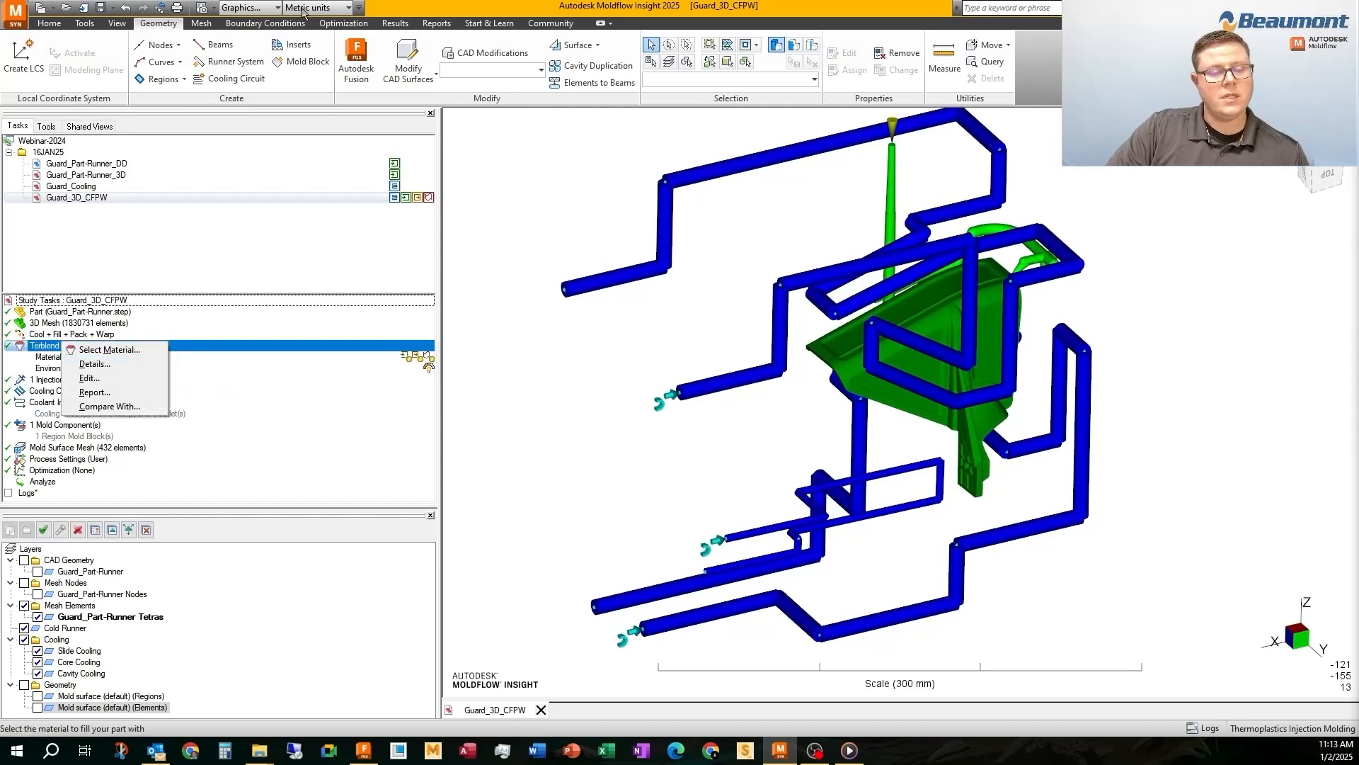
{"action": "left_click", "coordinate": [348, 7]}
{"action": "left_click", "coordinate": [311, 30]}
Open the assigned material's details and check its recommended processing temperatures
{"action": "right_click", "coordinate": [51, 345]}
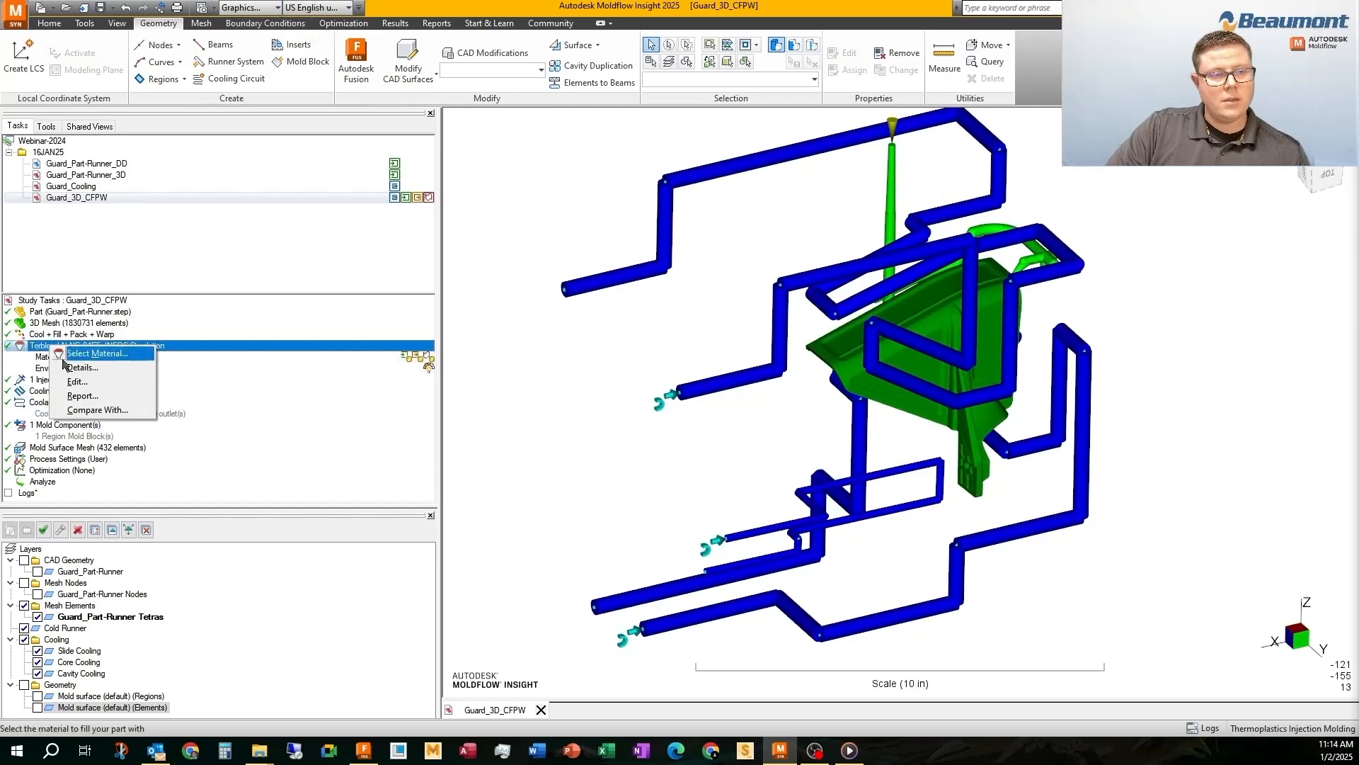
{"action": "left_click", "coordinate": [69, 369]}
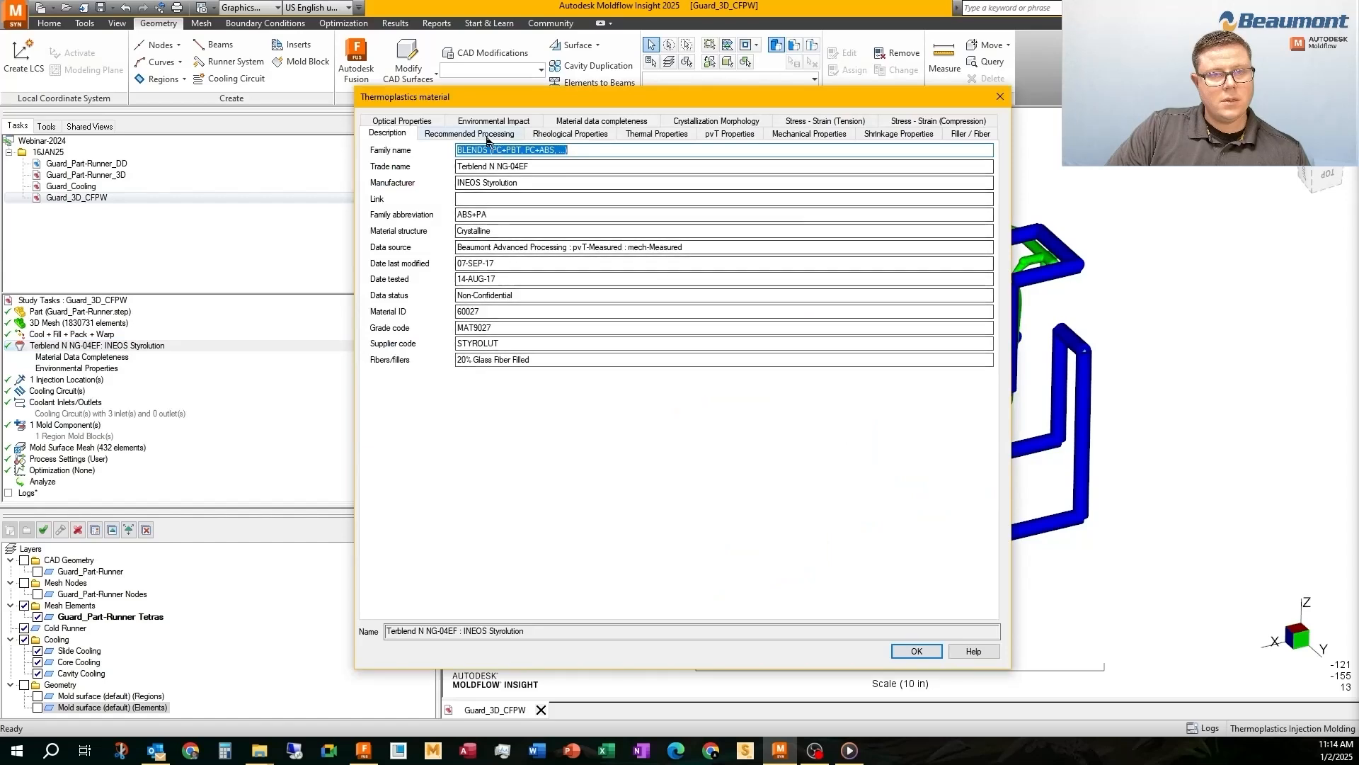
{"action": "left_click", "coordinate": [488, 133]}
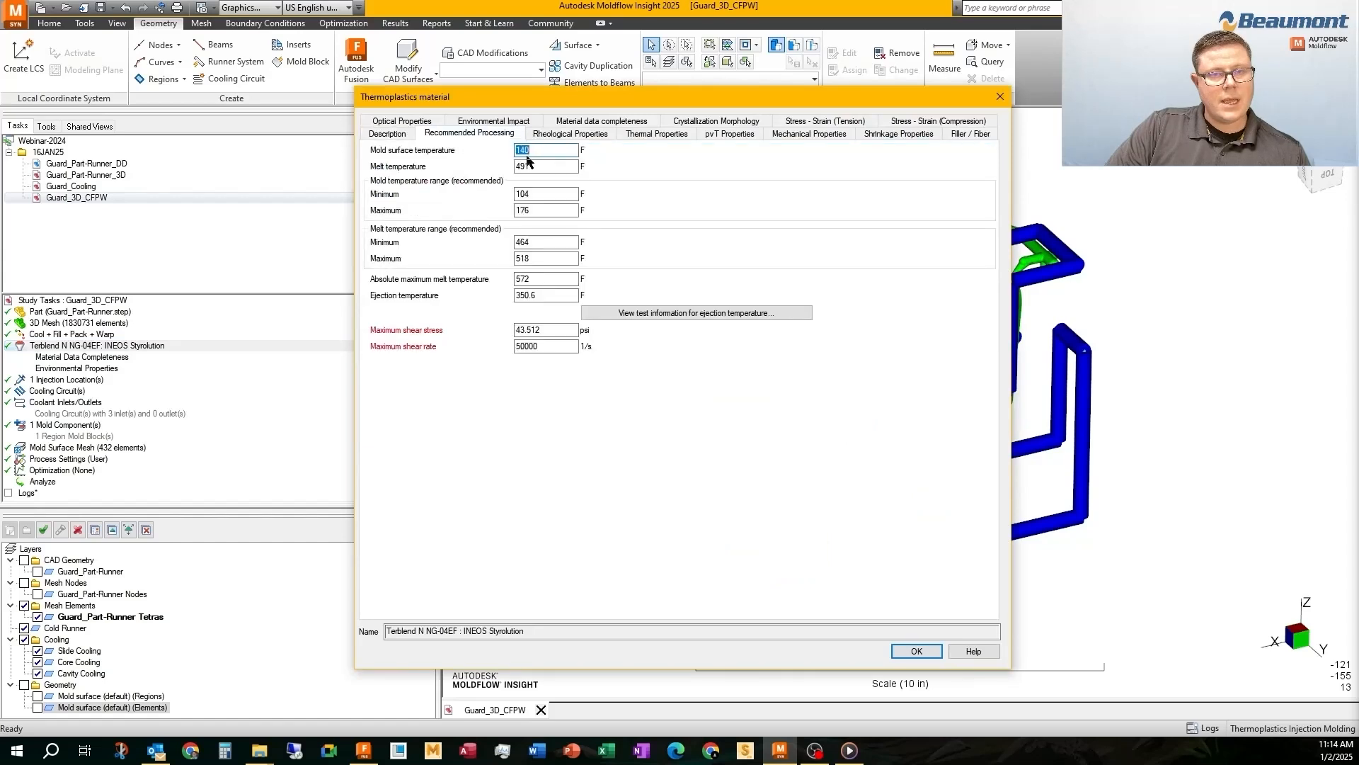
{"action": "left_click", "coordinate": [1000, 96]}
Edit the cavity, slide and core coolant inlets together and set their inlet temperature to 140 F
{"action": "left_click", "coordinate": [669, 399]}
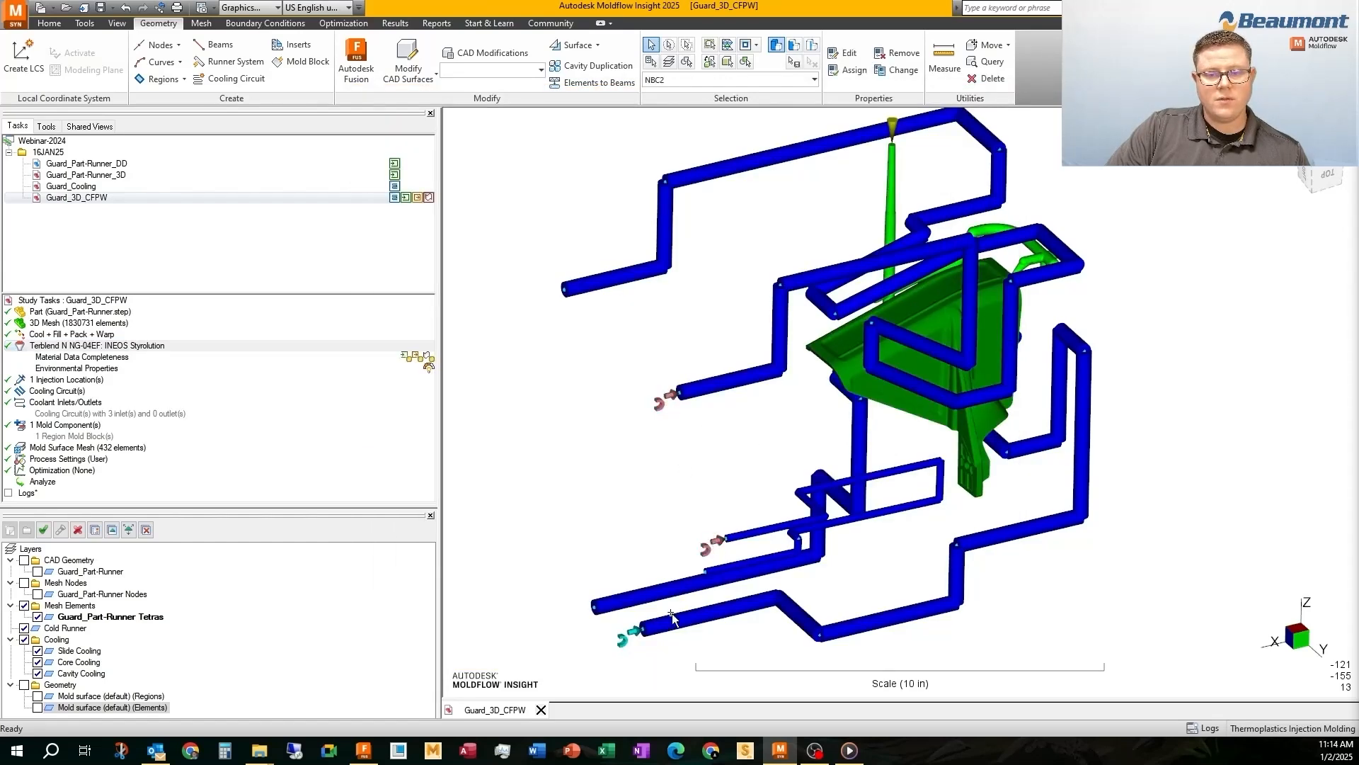
{"action": "right_click", "coordinate": [612, 427]}
{"action": "left_click", "coordinate": [690, 150]}
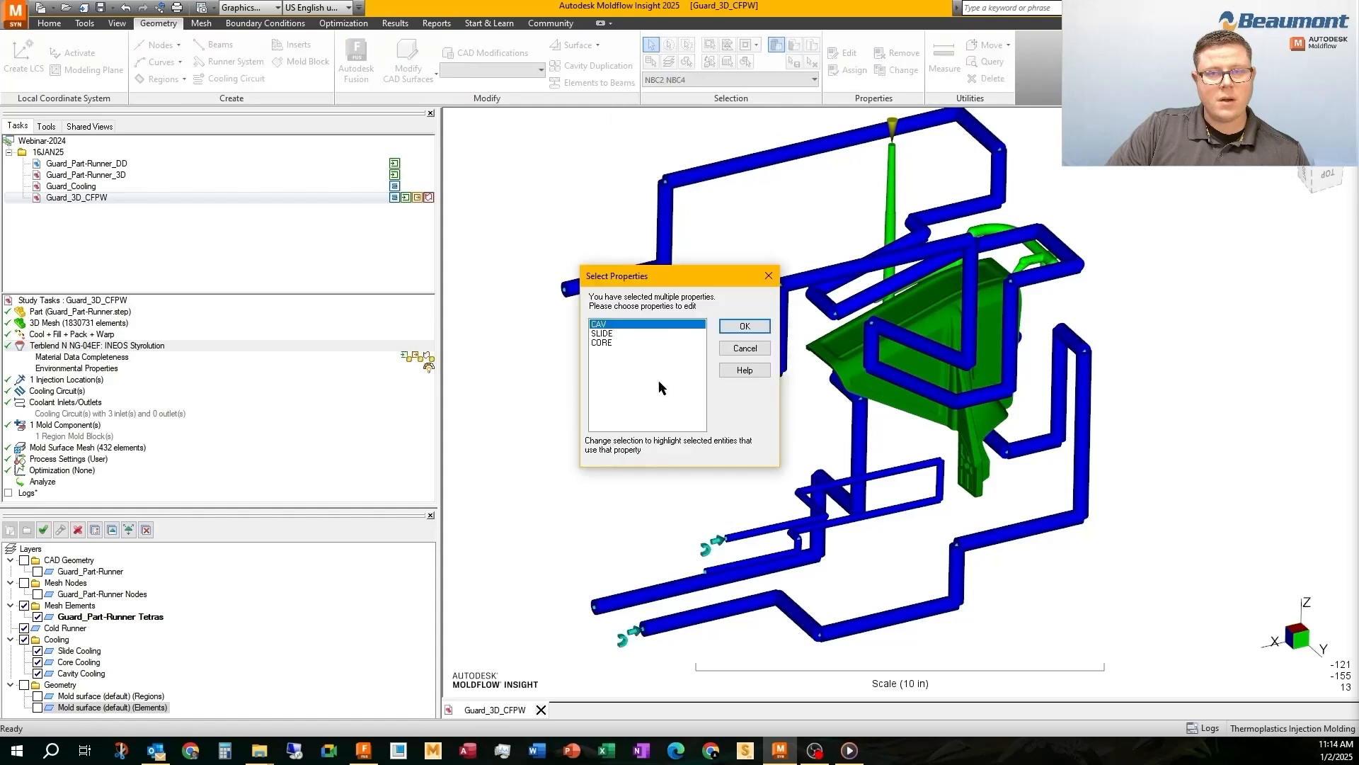
{"action": "left_click", "coordinate": [611, 344], "text": "shift"}
{"action": "left_click", "coordinate": [744, 325]}
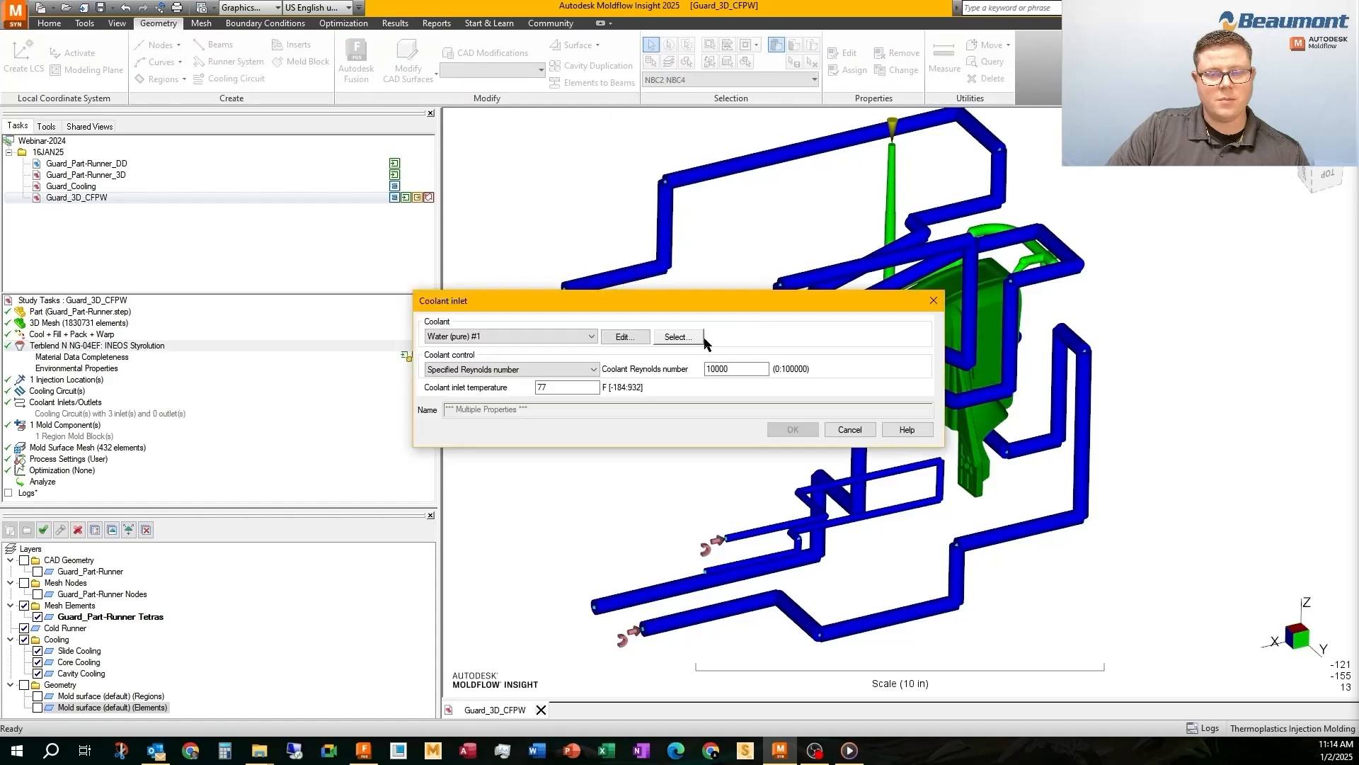
{"action": "double_click", "coordinate": [543, 387]}
{"action": "type", "text": "140"}
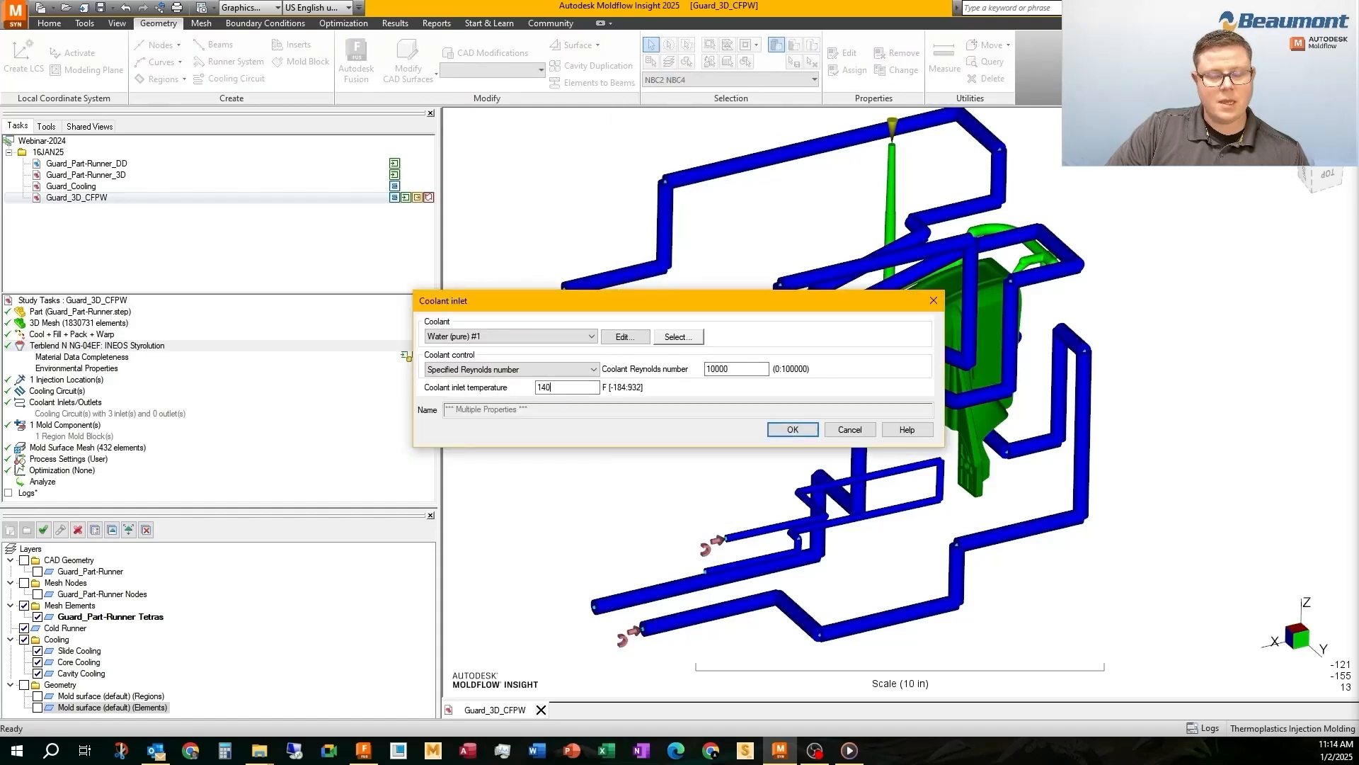
{"action": "left_click", "coordinate": [793, 429]}
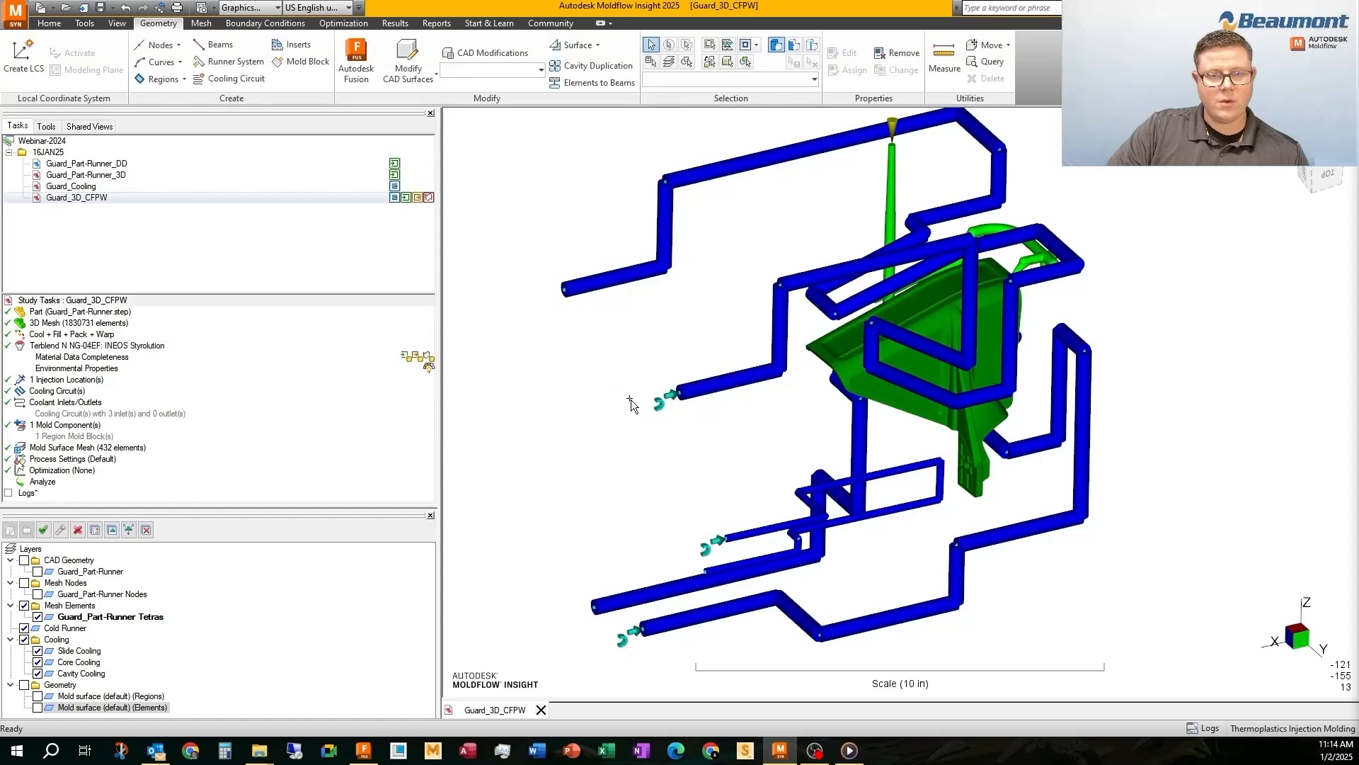
Set the melt temperature to 490 F in the cool process settings and proceed to the fill and pack settings
{"action": "double_click", "coordinate": [41, 460]}
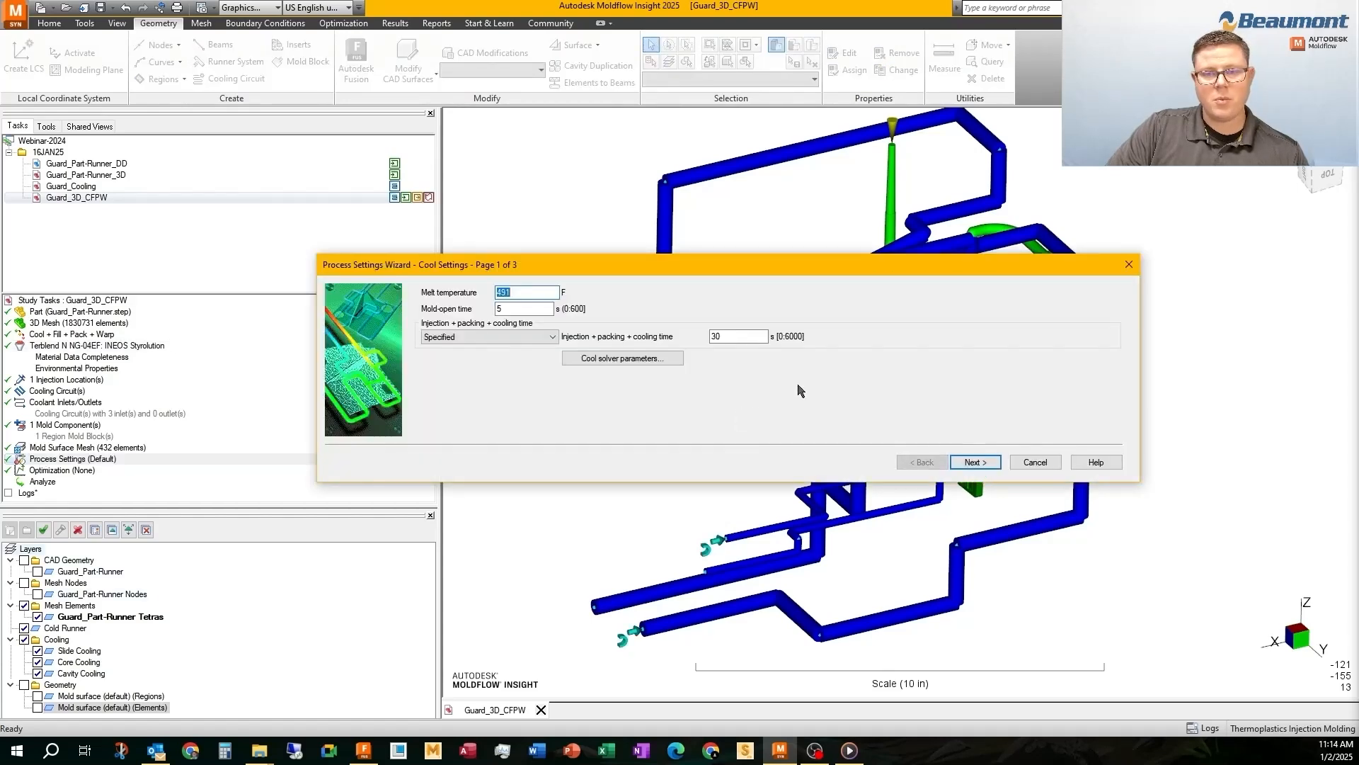
{"action": "double_click", "coordinate": [737, 337]}
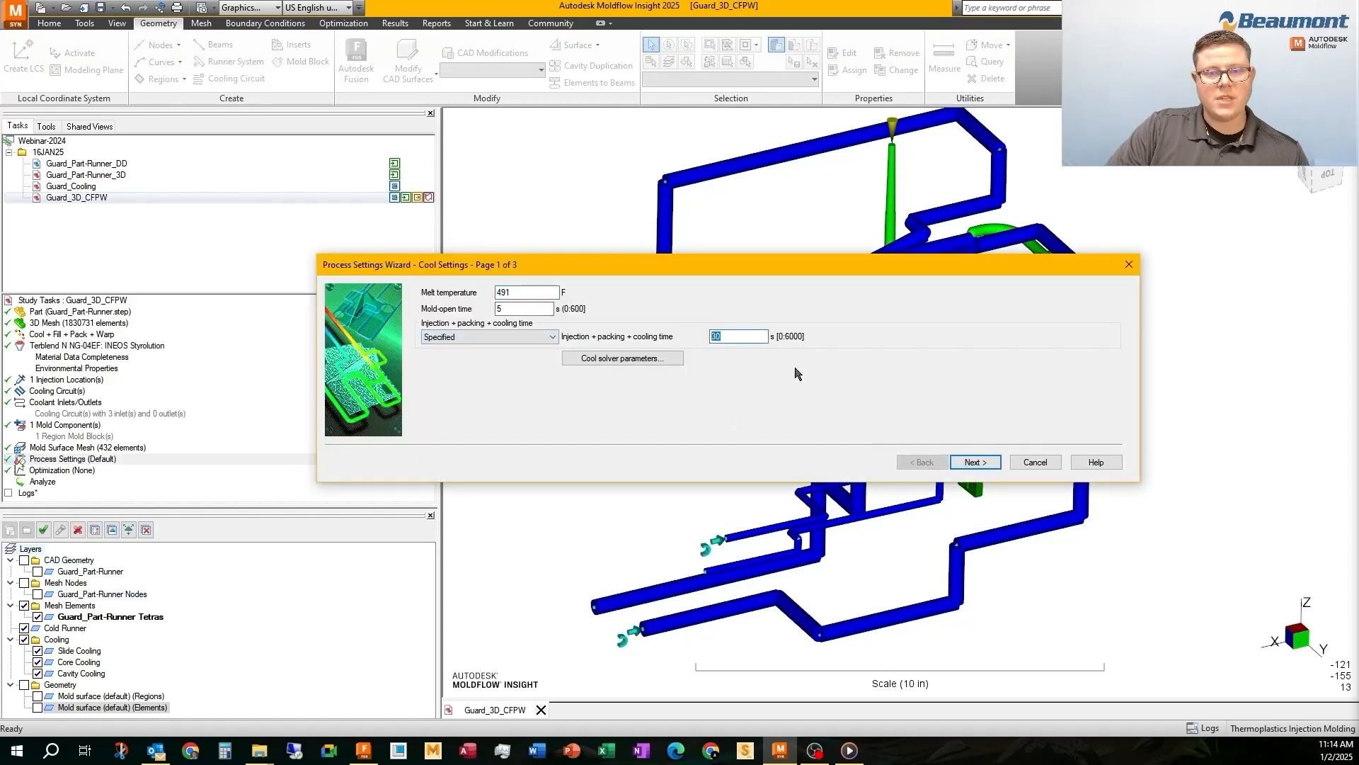
{"action": "double_click", "coordinate": [513, 308]}
{"action": "mouse_move", "coordinate": [517, 291]}
{"action": "left_mouse_down"}
{"action": "mouse_move", "coordinate": [490, 292]}
{"action": "mouse_move", "coordinate": [529, 296]}
{"action": "left_mouse_up"}
{"action": "type", "text": "0"}
{"action": "left_click", "coordinate": [975, 462]}
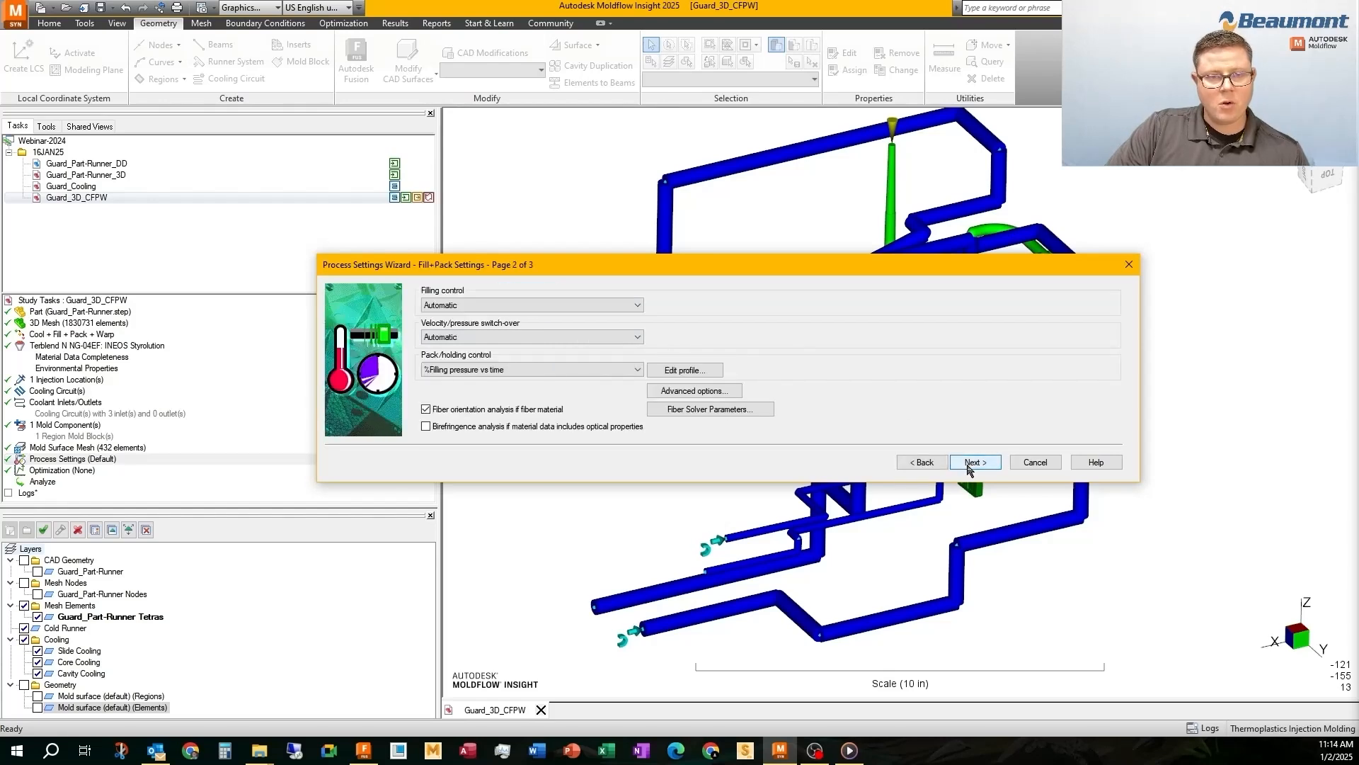
Set the filling control to an injection time of 2 s
{"action": "left_click", "coordinate": [585, 305]}
{"action": "left_click", "coordinate": [585, 327]}
{"action": "left_click", "coordinate": [587, 305]}
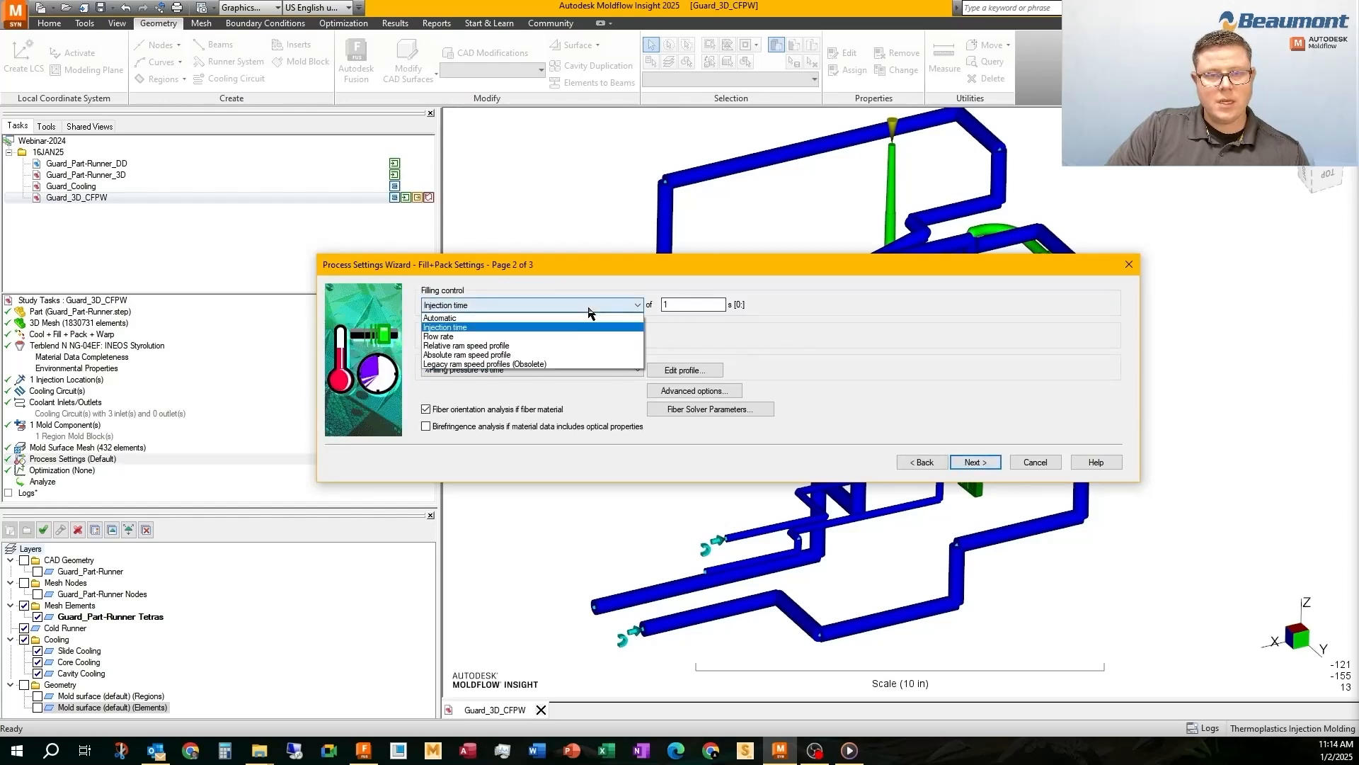
{"action": "left_click", "coordinate": [592, 317]}
{"action": "left_click", "coordinate": [590, 307]}
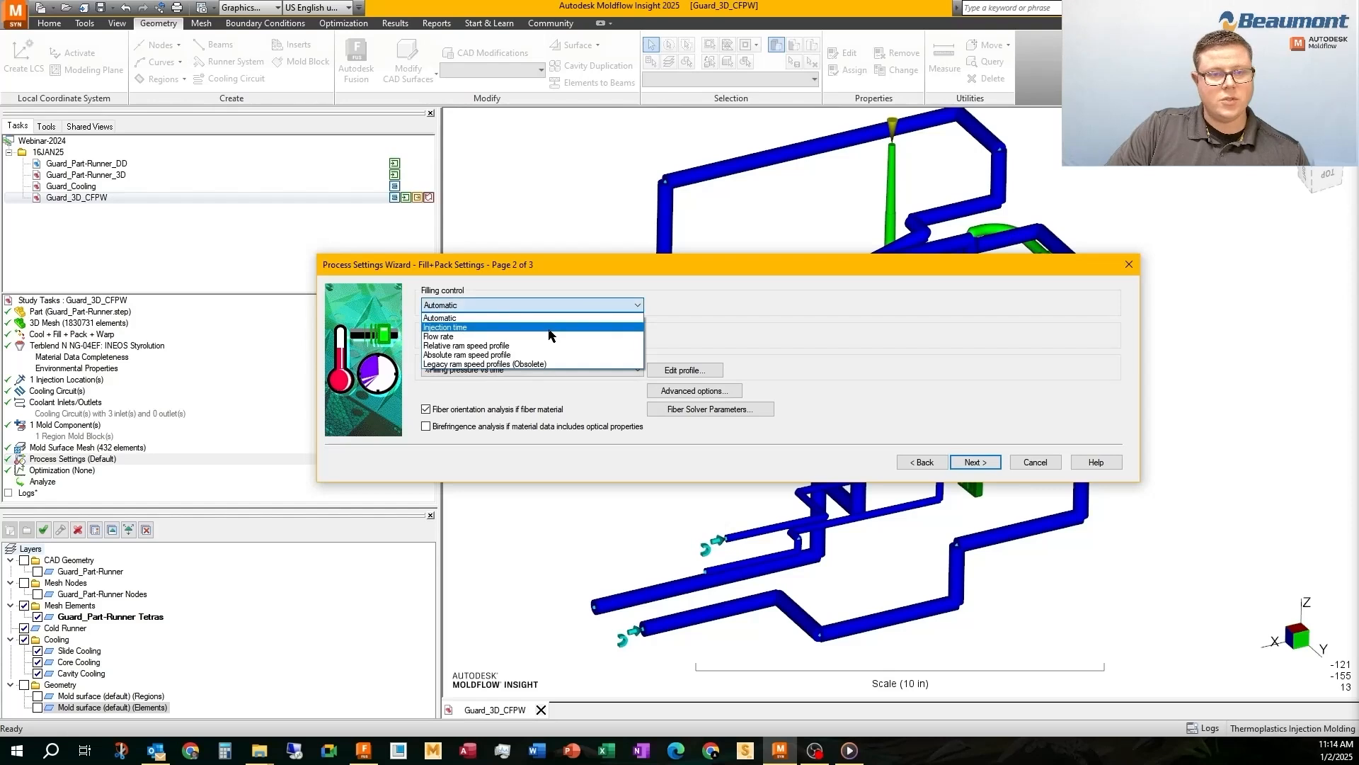
{"action": "left_click", "coordinate": [550, 328]}
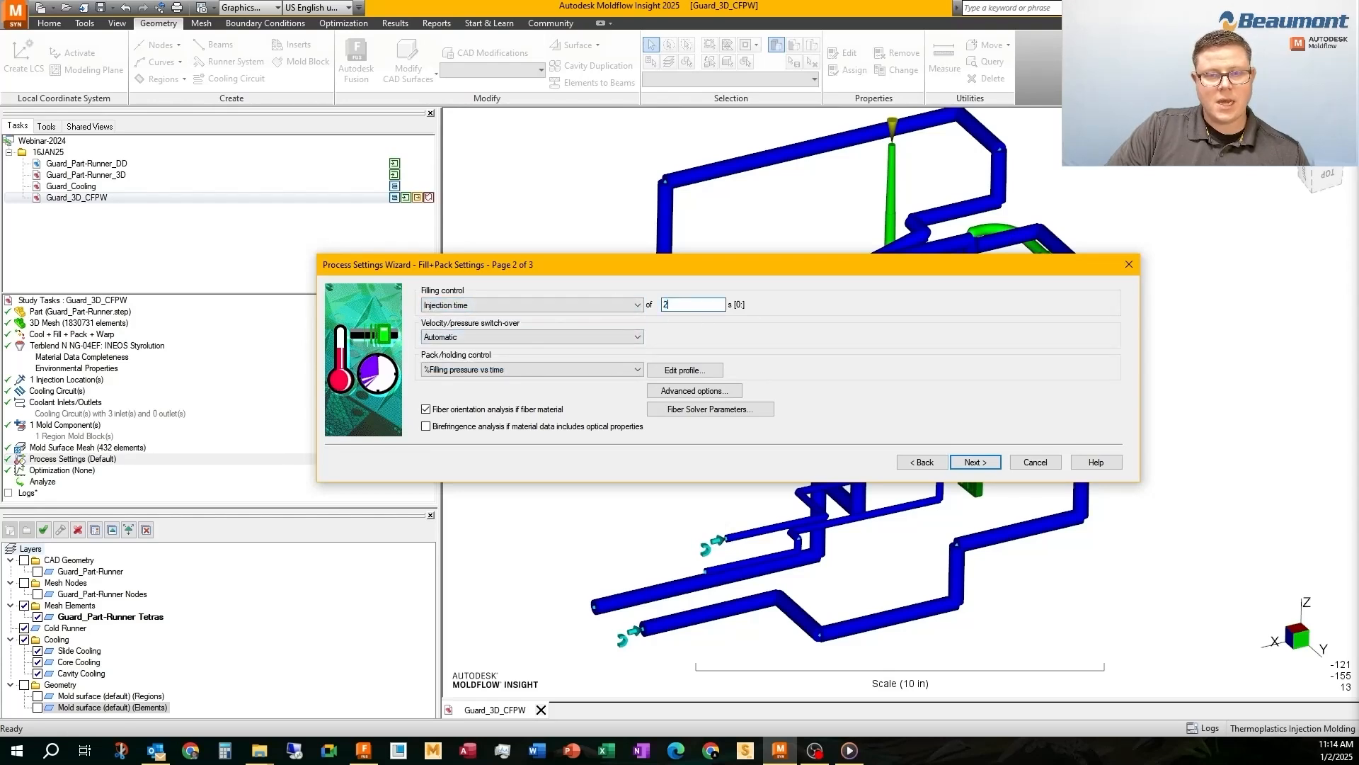
Set the velocity/pressure switch-over to 98% volume filled and check the pack/holding profile
{"action": "left_click", "coordinate": [600, 337]}
{"action": "left_click", "coordinate": [489, 362]}
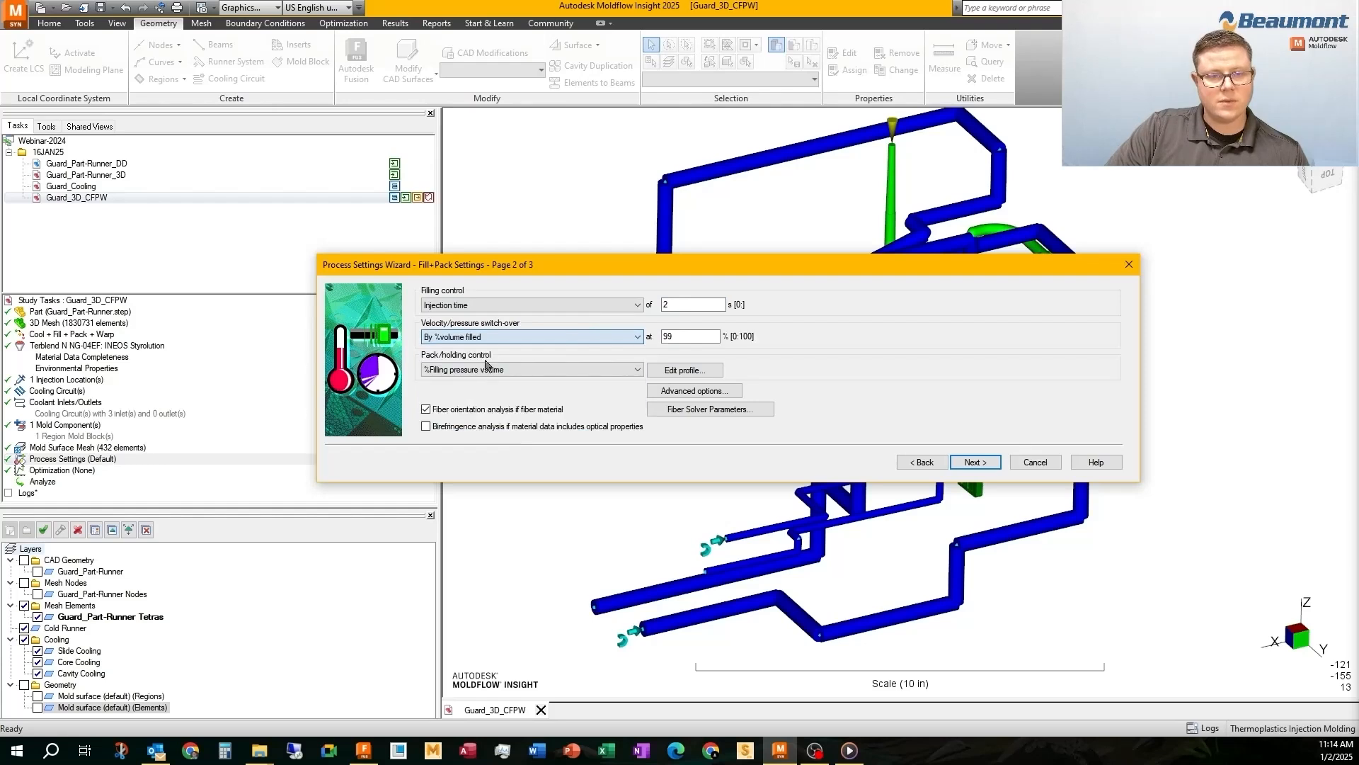
{"action": "left_click", "coordinate": [678, 339]}
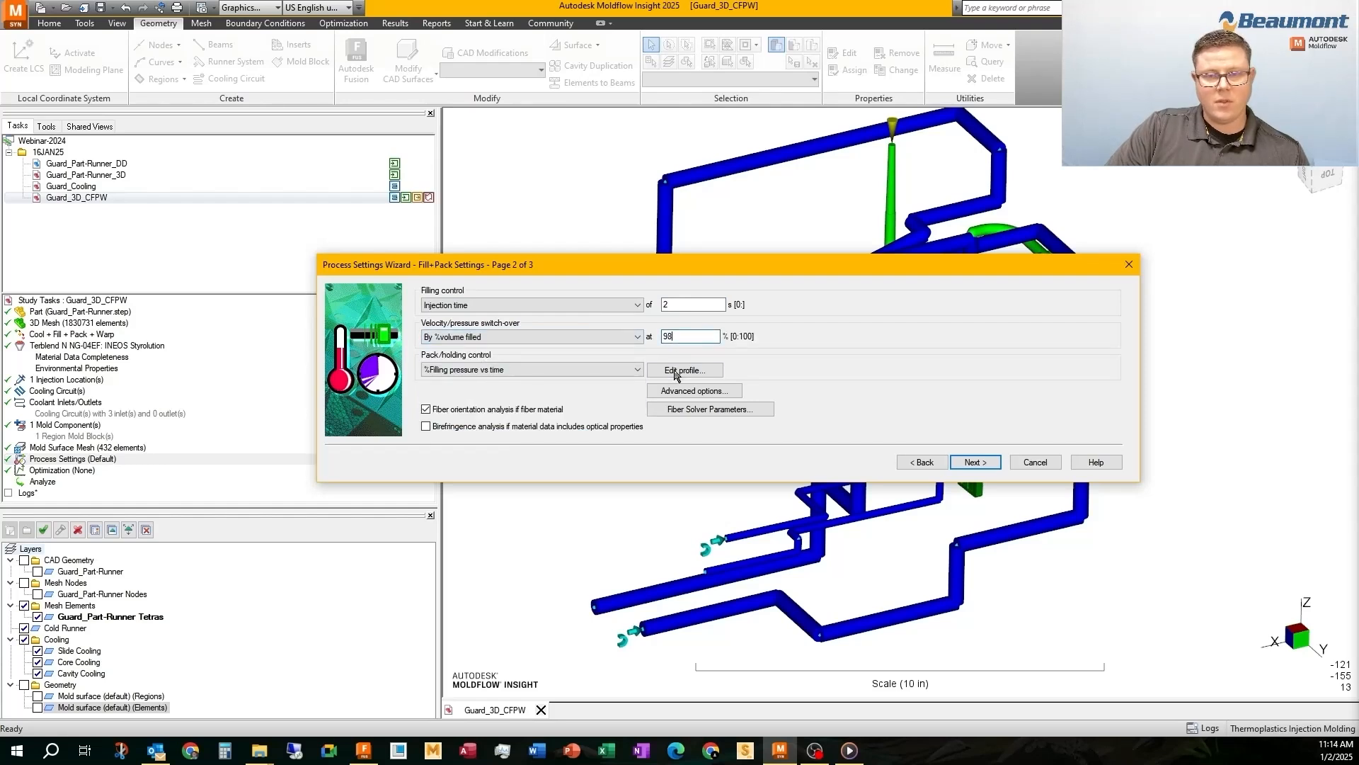
{"action": "left_click", "coordinate": [676, 373]}
{"action": "left_click", "coordinate": [693, 454]}
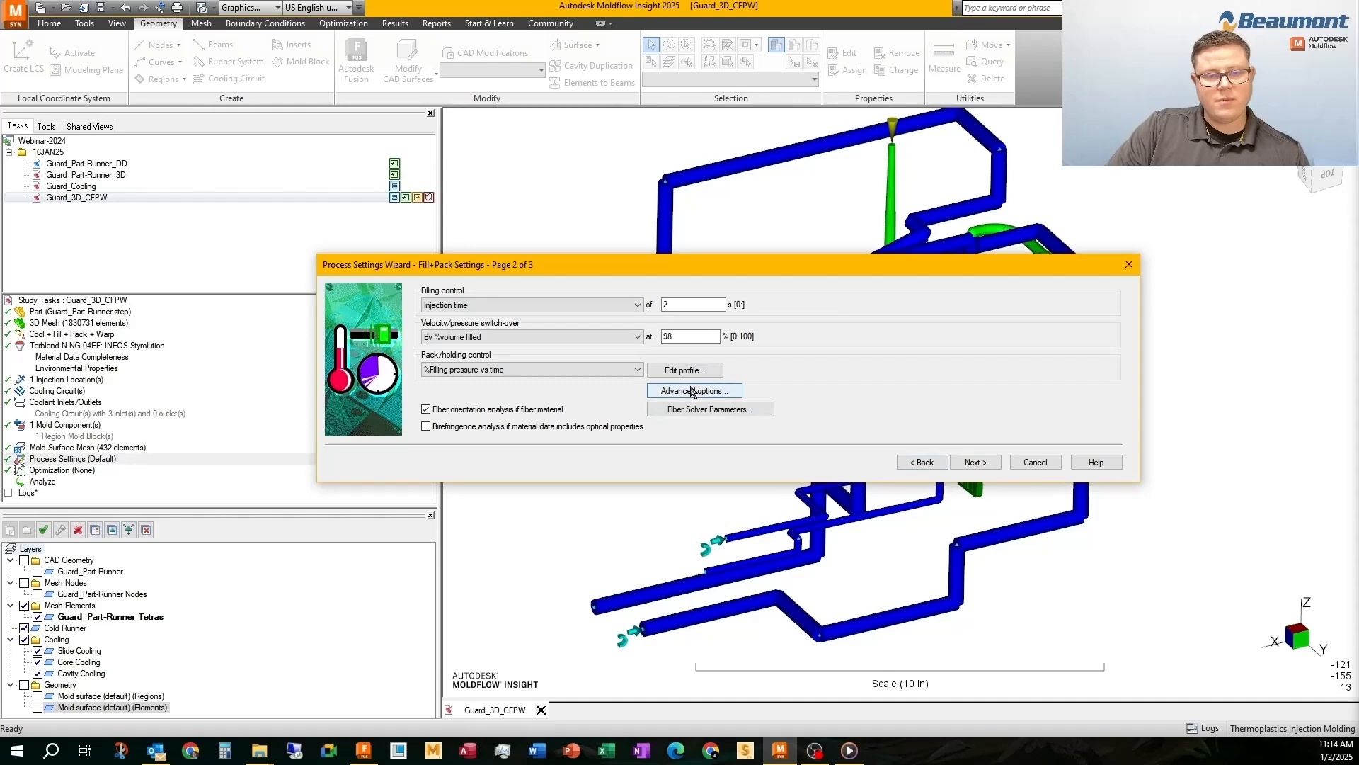
Enable isolating the cause of warpage in the warp settings and finish the process settings
{"action": "left_click", "coordinate": [971, 462]}
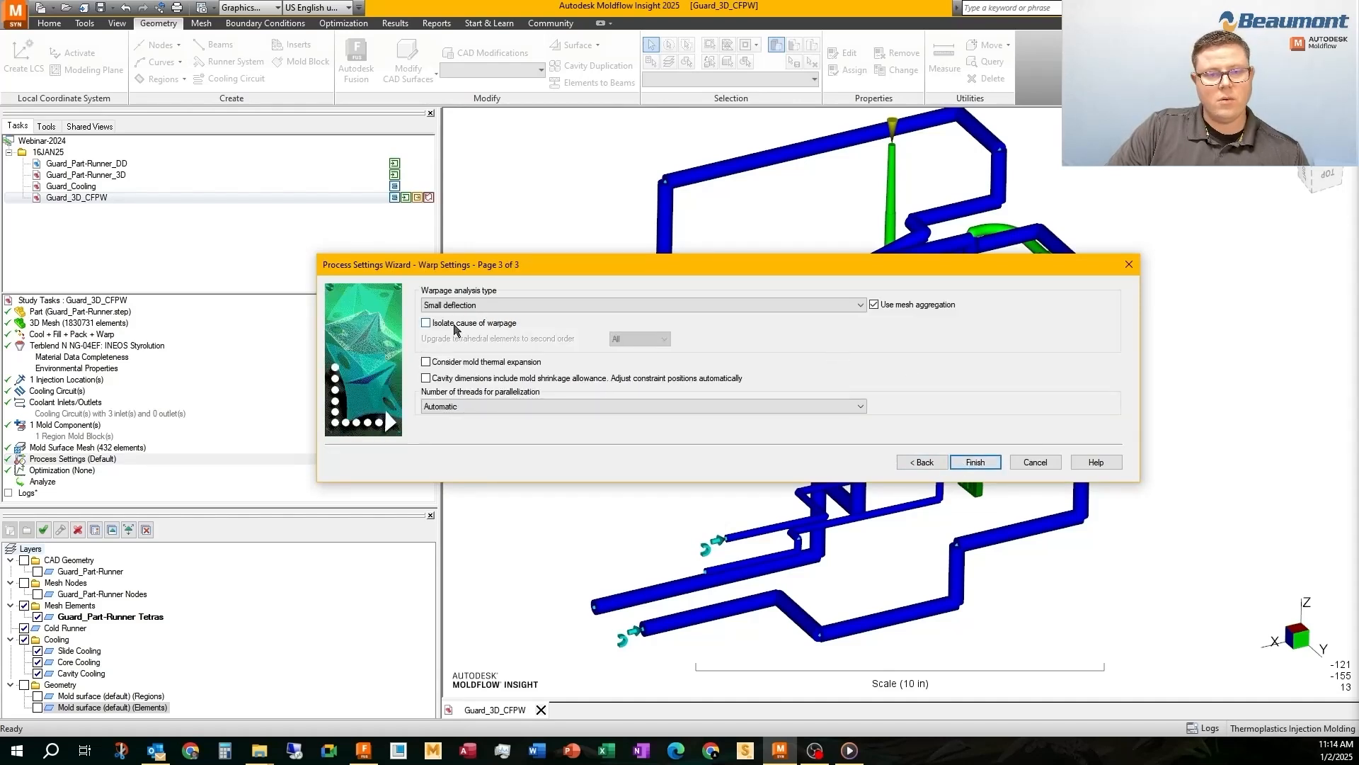
{"action": "left_click", "coordinate": [460, 324]}
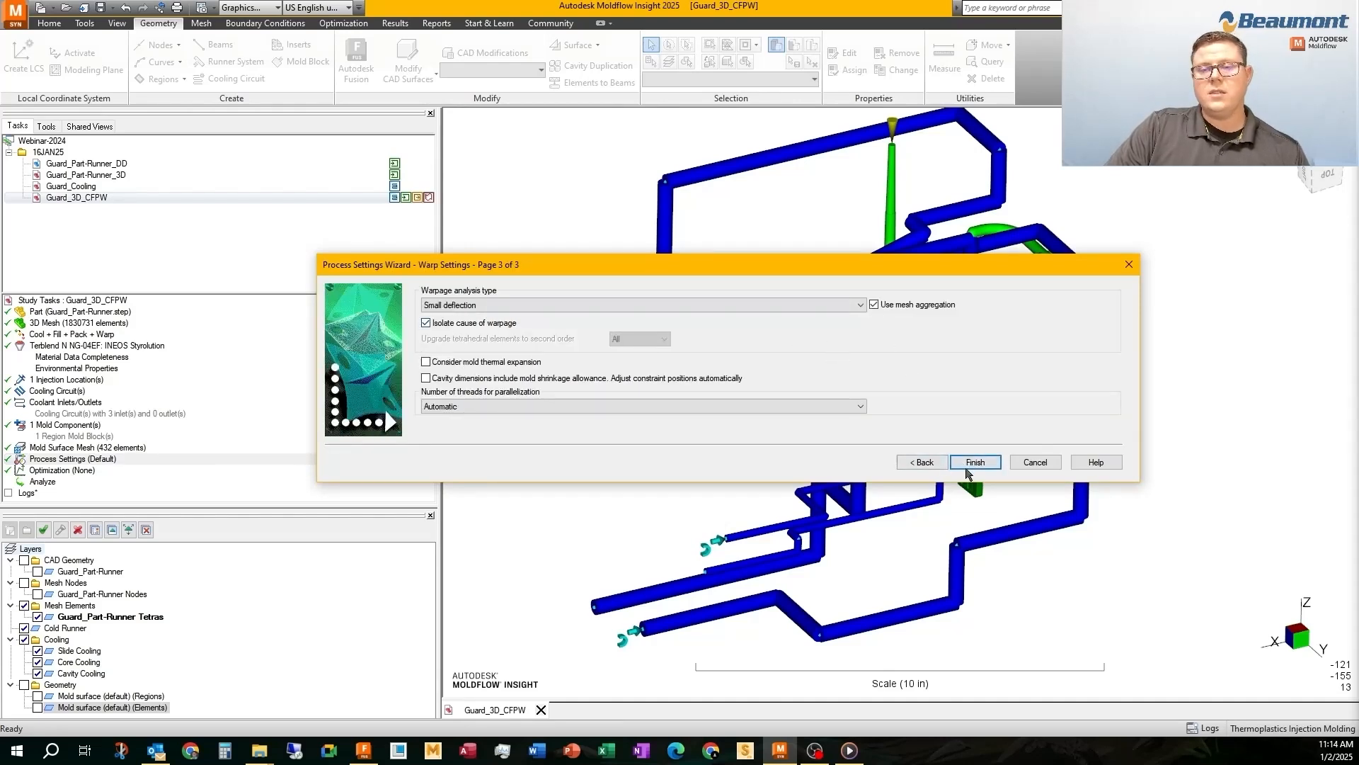
{"action": "left_click", "coordinate": [975, 463]}
Launch the Guard_3D_CFPW analysis on the localhost using Moldflow Insight 2025
{"action": "mouse_move", "coordinate": [712, 330]}
{"action": "middle_mouse_down"}
{"action": "mouse_move", "coordinate": [787, 406]}
{"action": "mouse_move", "coordinate": [767, 342]}
{"action": "mouse_move", "coordinate": [1035, 351]}
{"action": "mouse_move", "coordinate": [983, 325]}
{"action": "mouse_move", "coordinate": [755, 367]}
{"action": "mouse_move", "coordinate": [717, 312]}
{"action": "middle_mouse_up"}
{"action": "scroll", "coordinate": [631, 334], "scroll_direction": "up", "scroll_amount": 3}
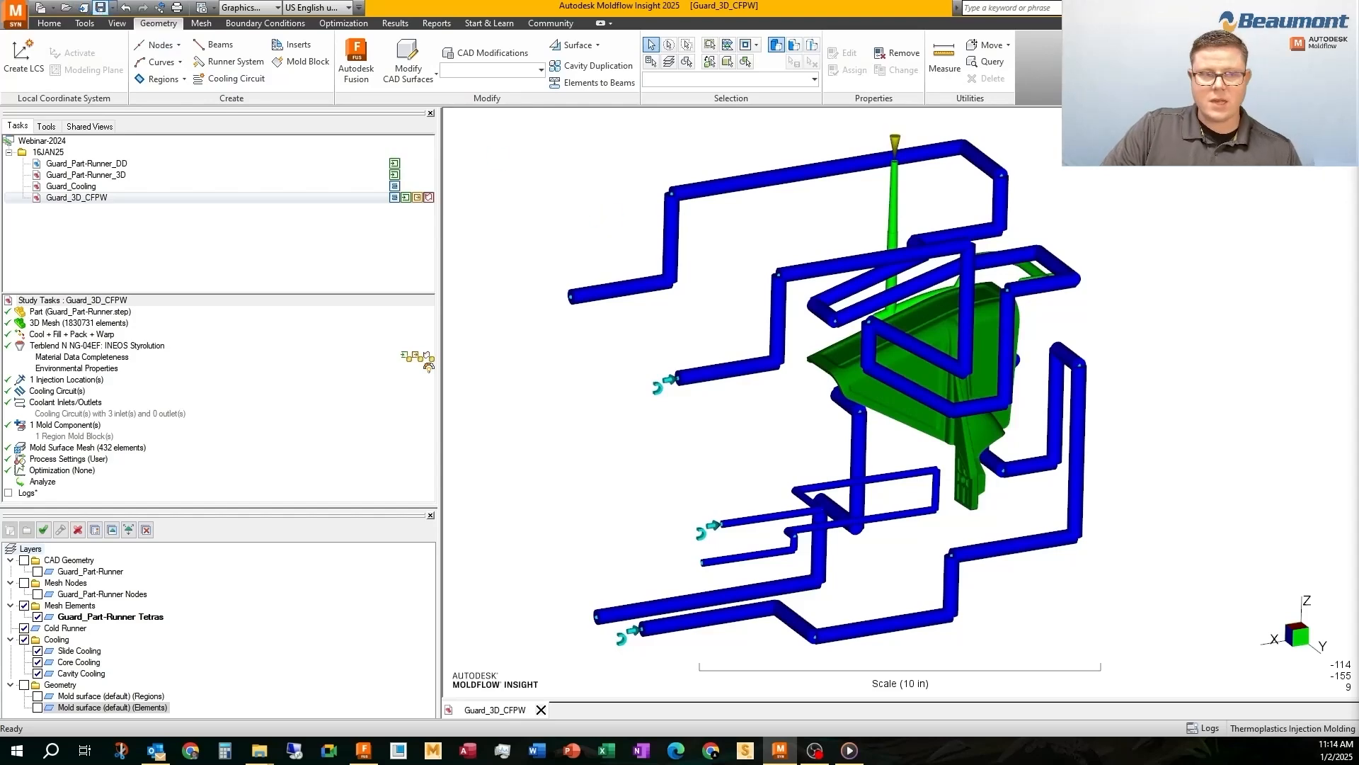
{"action": "double_click", "coordinate": [44, 482]}
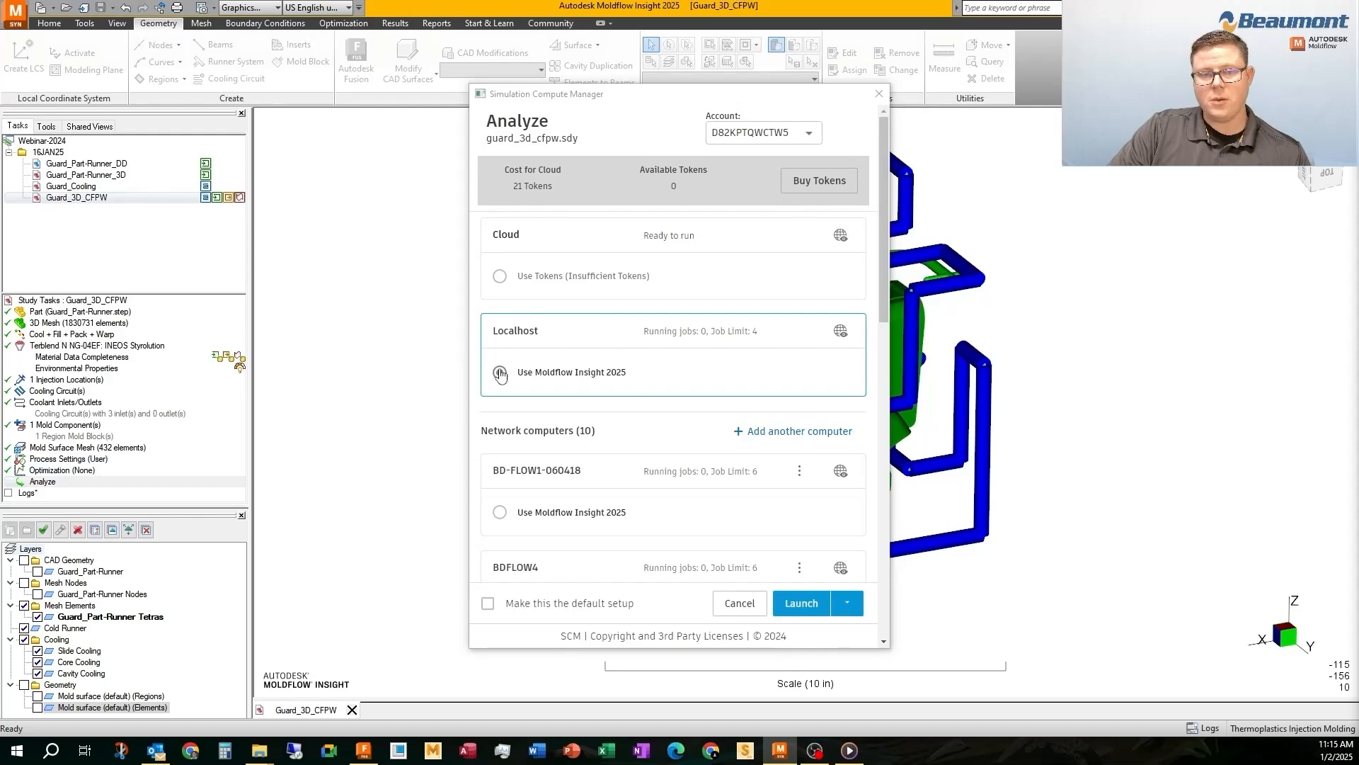
{"action": "left_click", "coordinate": [500, 372]}
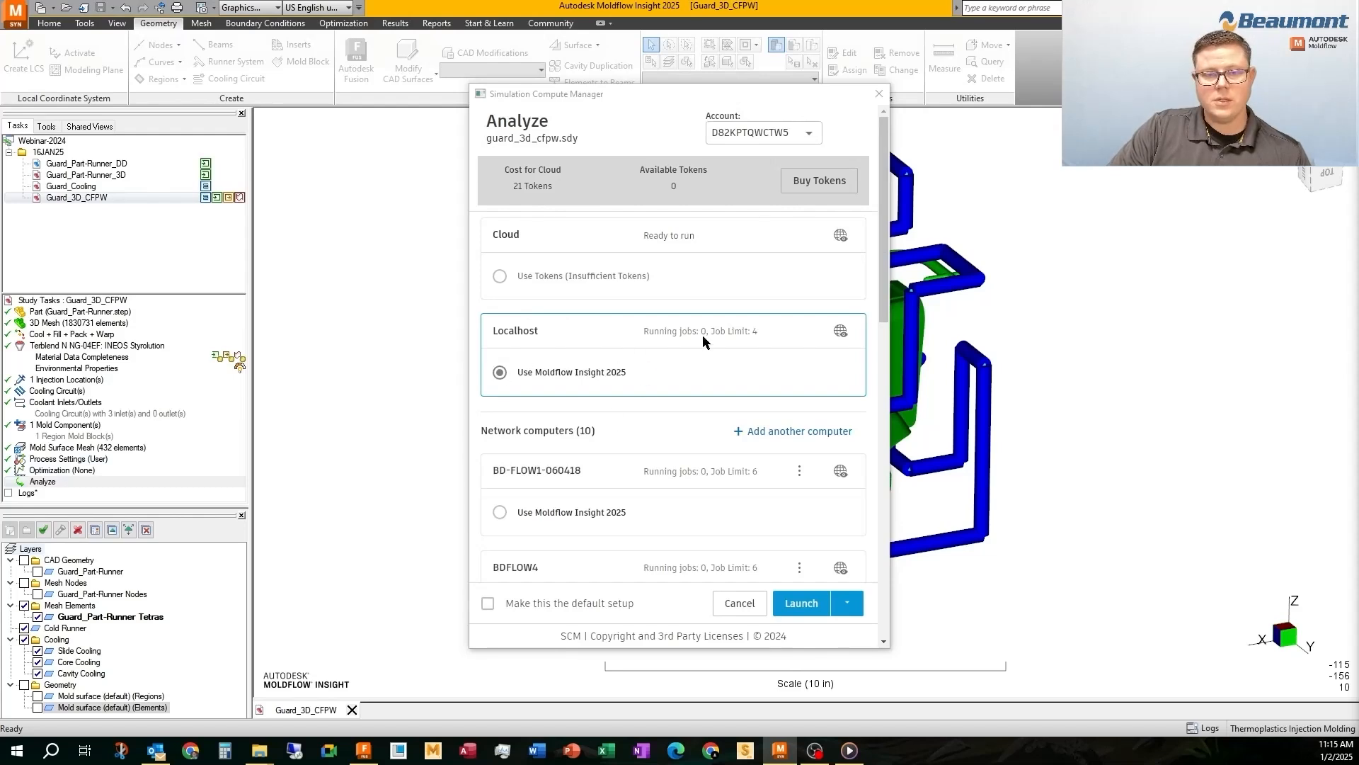
{"action": "left_click", "coordinate": [802, 608]}
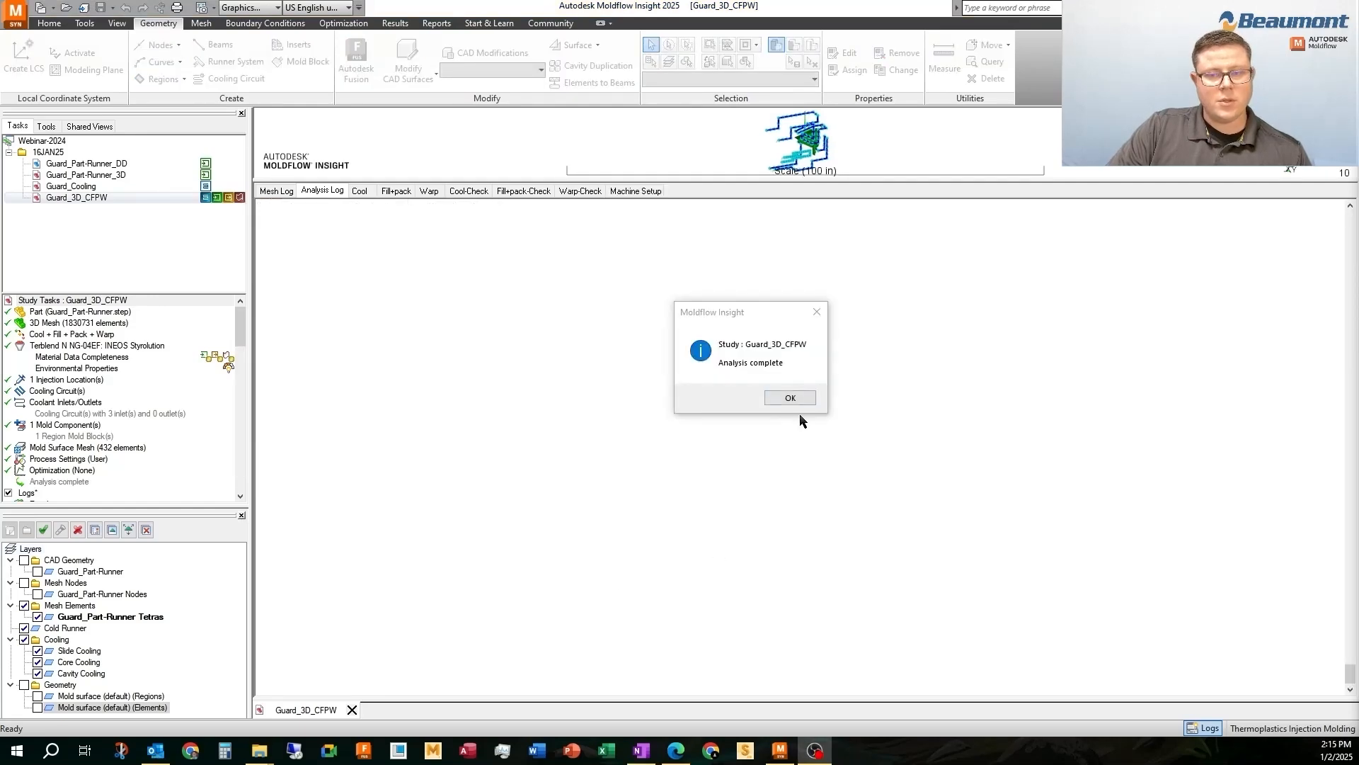
Dismiss the analysis completion notice and check the mesh log and the CPU time at the end of the analysis log
{"action": "left_click", "coordinate": [789, 398]}
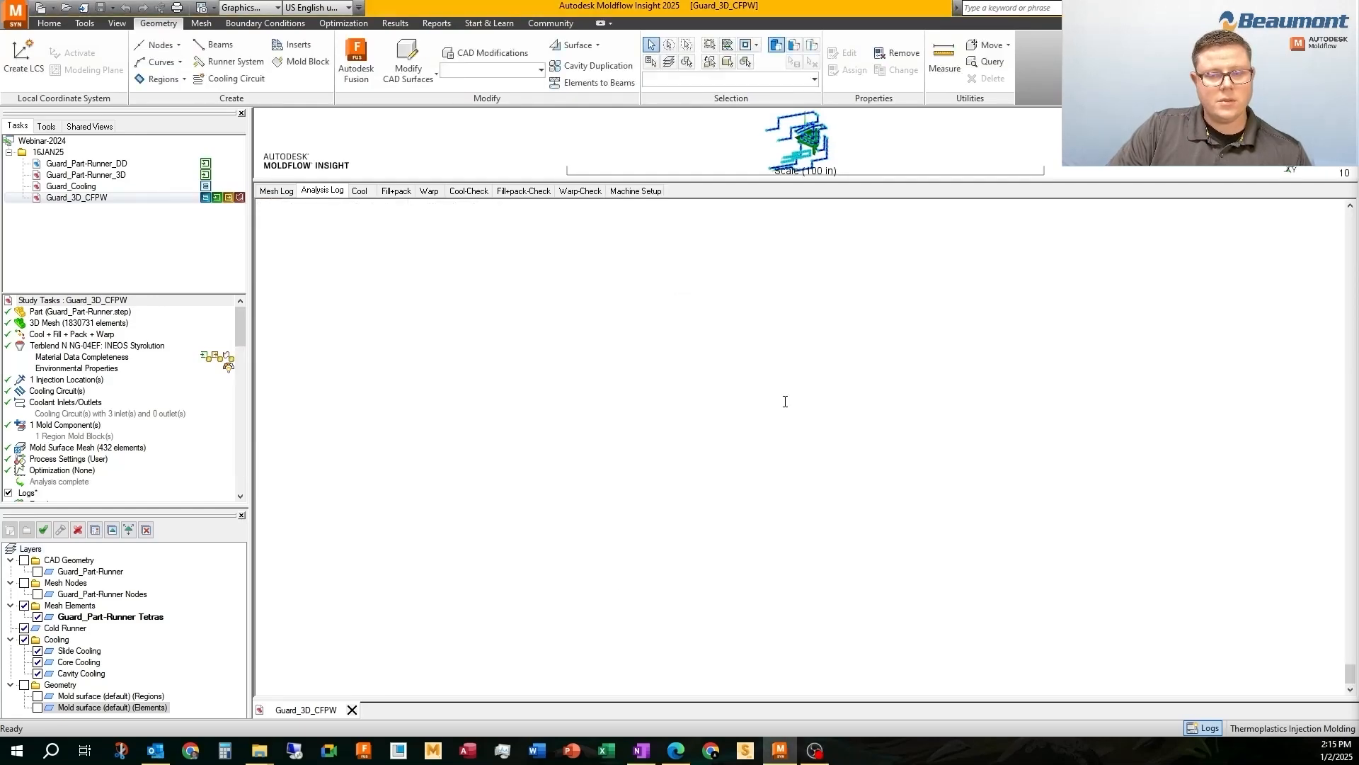
{"action": "left_click", "coordinate": [279, 192]}
{"action": "left_click", "coordinate": [304, 191]}
{"action": "left_click", "coordinate": [269, 192]}
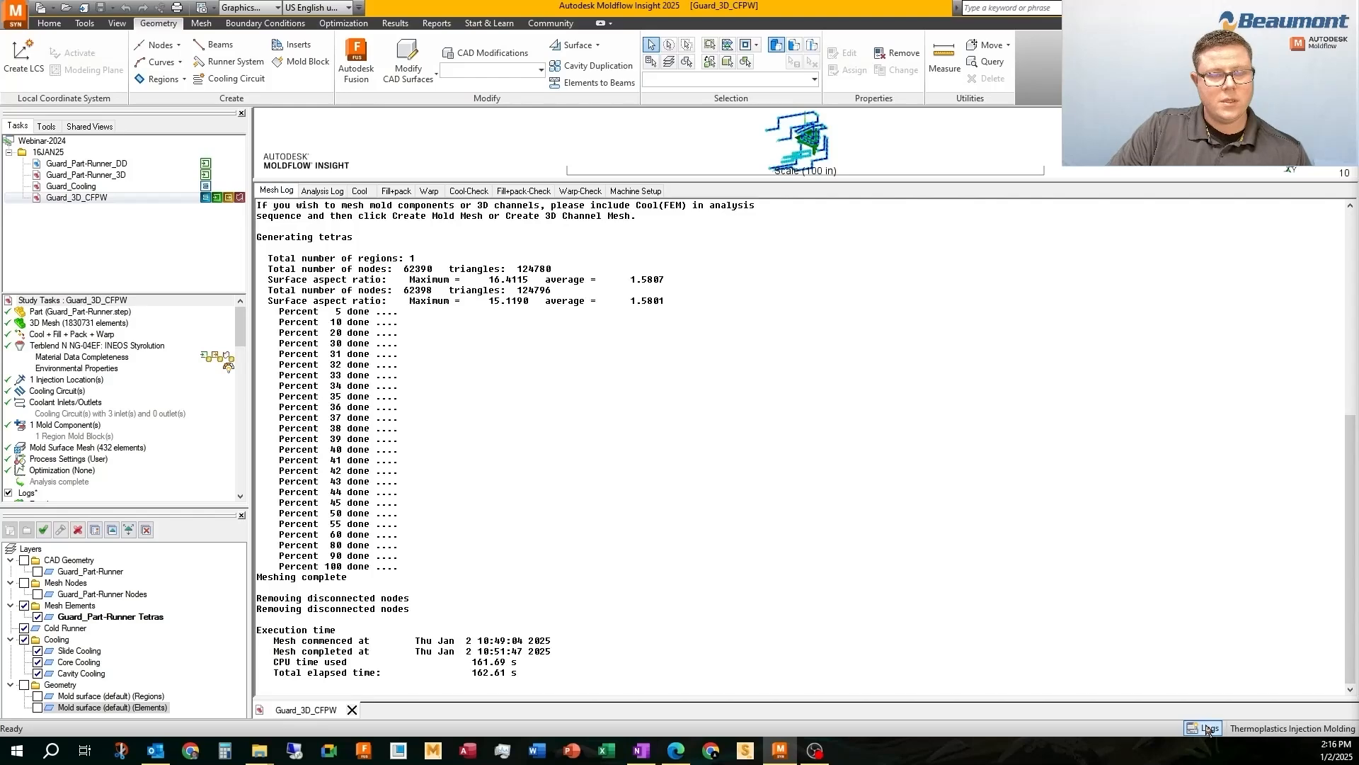
{"action": "left_click", "coordinate": [322, 191]}
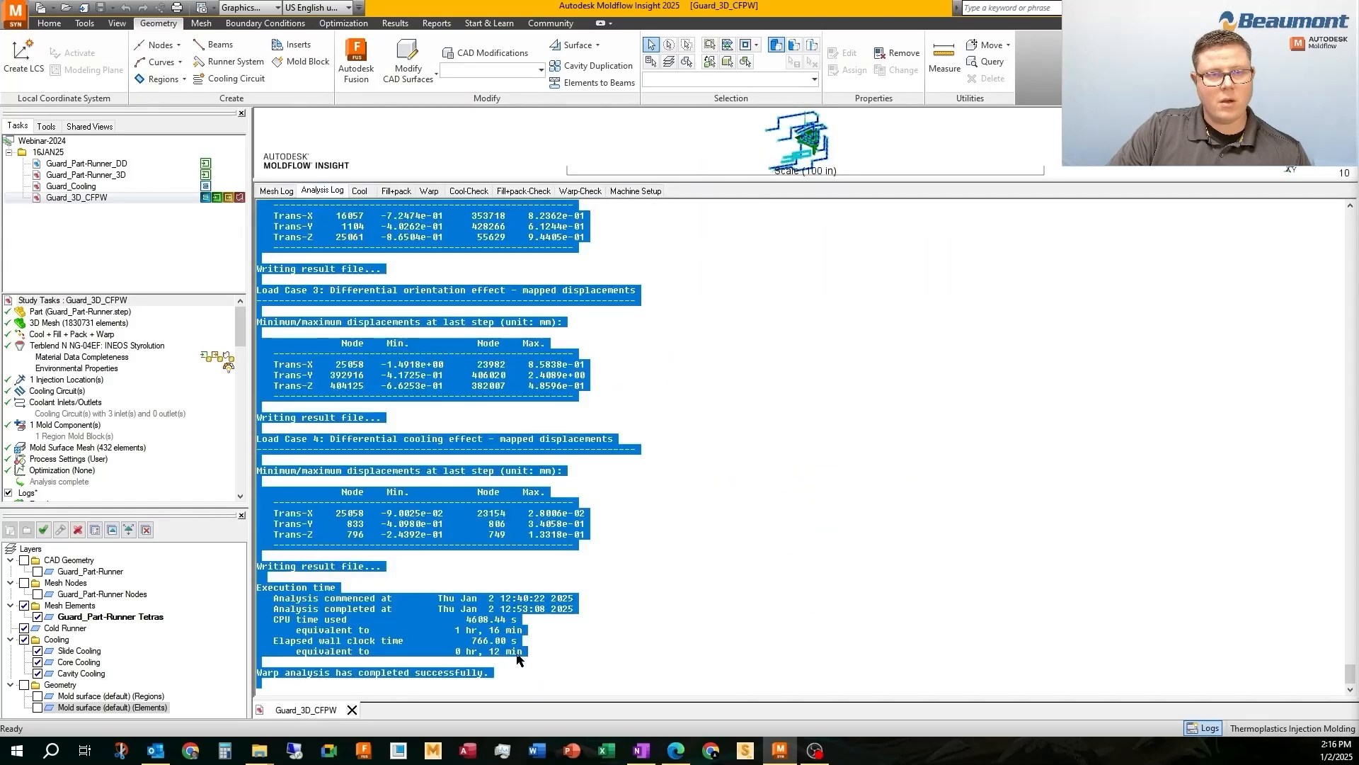
{"action": "left_click", "coordinate": [493, 653]}
{"action": "left_click_drag", "start_coordinate": [451, 629], "coordinate": [537, 630]}
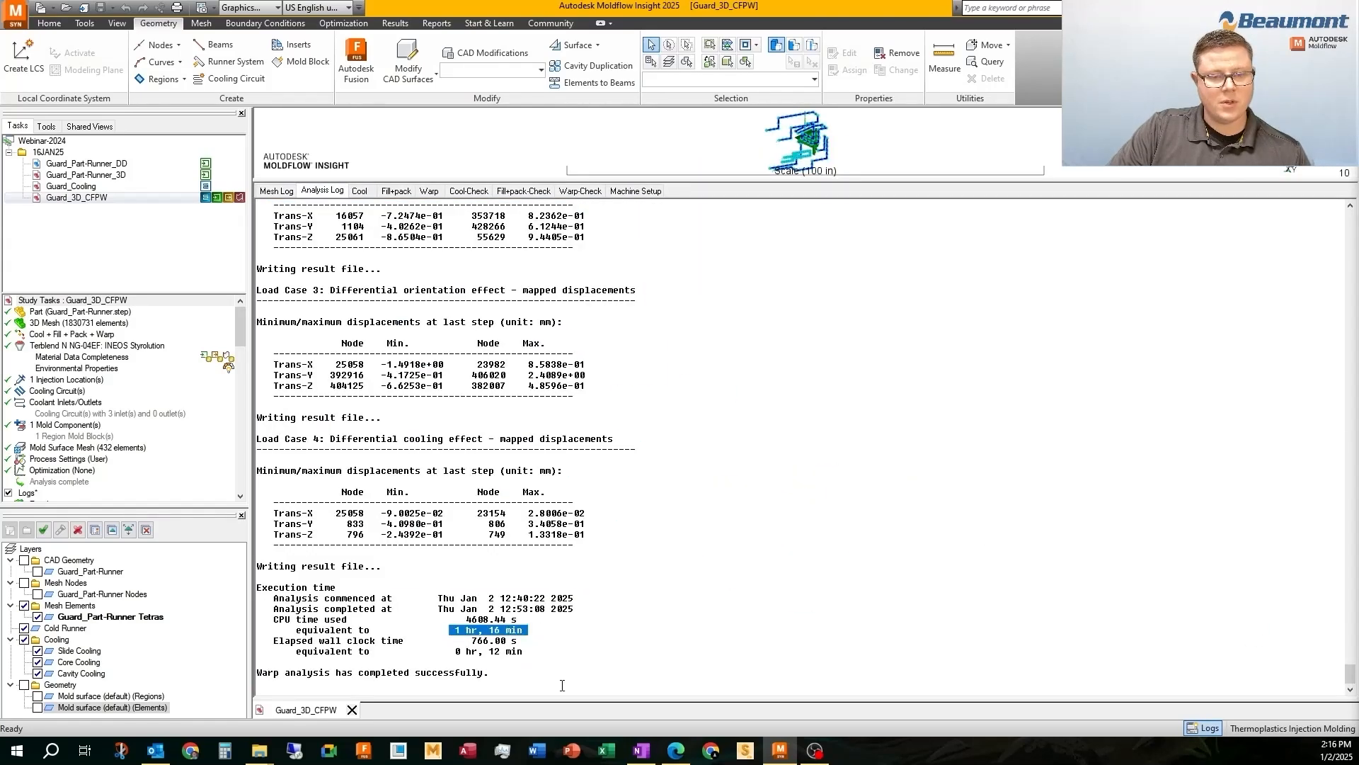
Check the CPU time and elapsed wall clock time of the Cool analysis in its log
{"action": "left_click", "coordinate": [360, 191]}
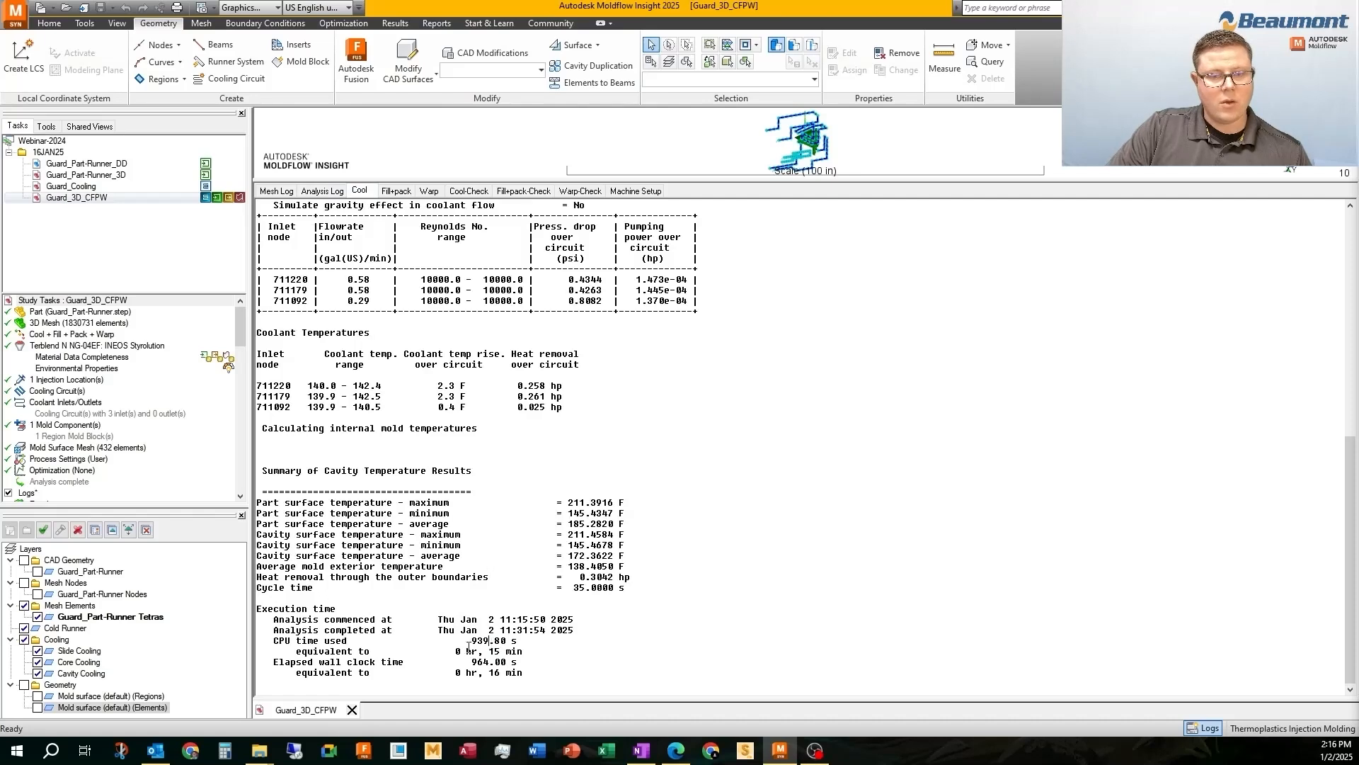
{"action": "left_click_drag", "start_coordinate": [450, 652], "coordinate": [528, 654]}
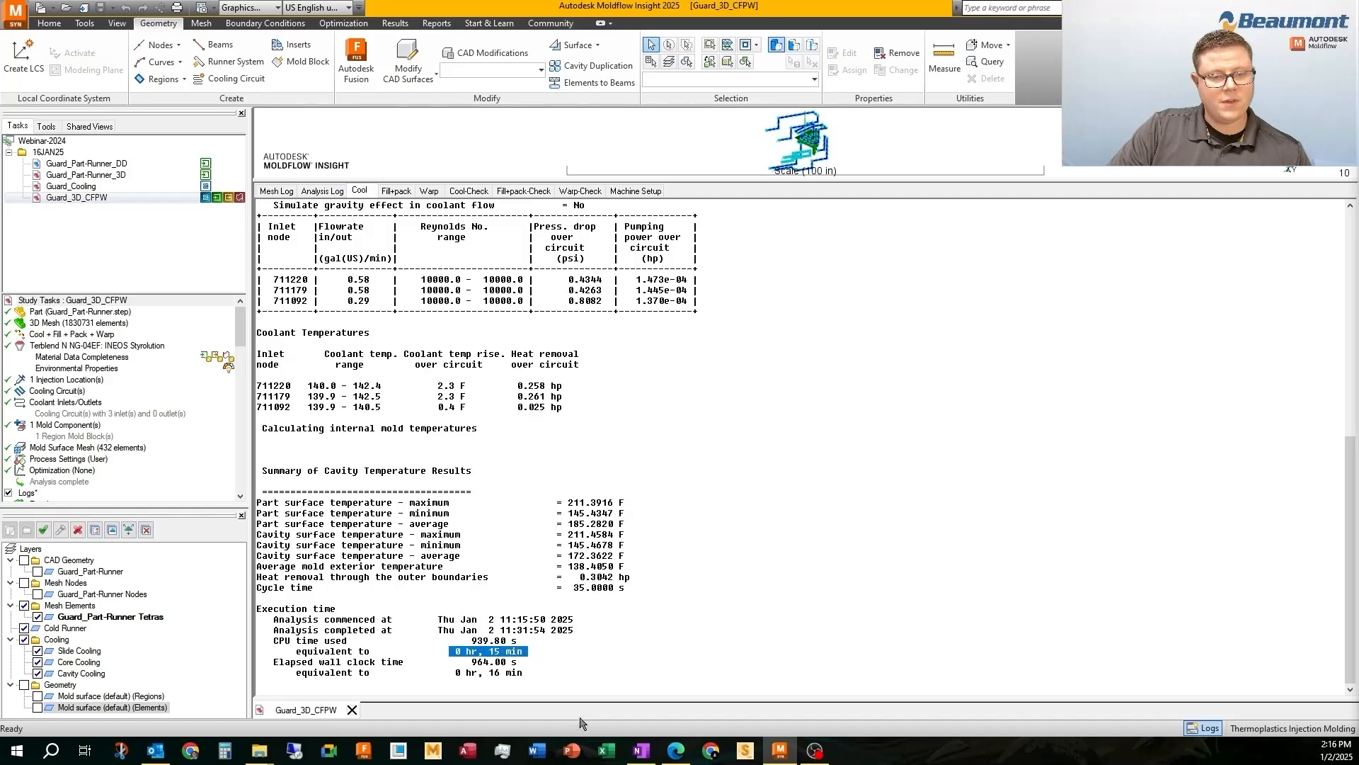
{"action": "left_click_drag", "start_coordinate": [273, 664], "coordinate": [562, 677]}
{"action": "left_click", "coordinate": [496, 676]}
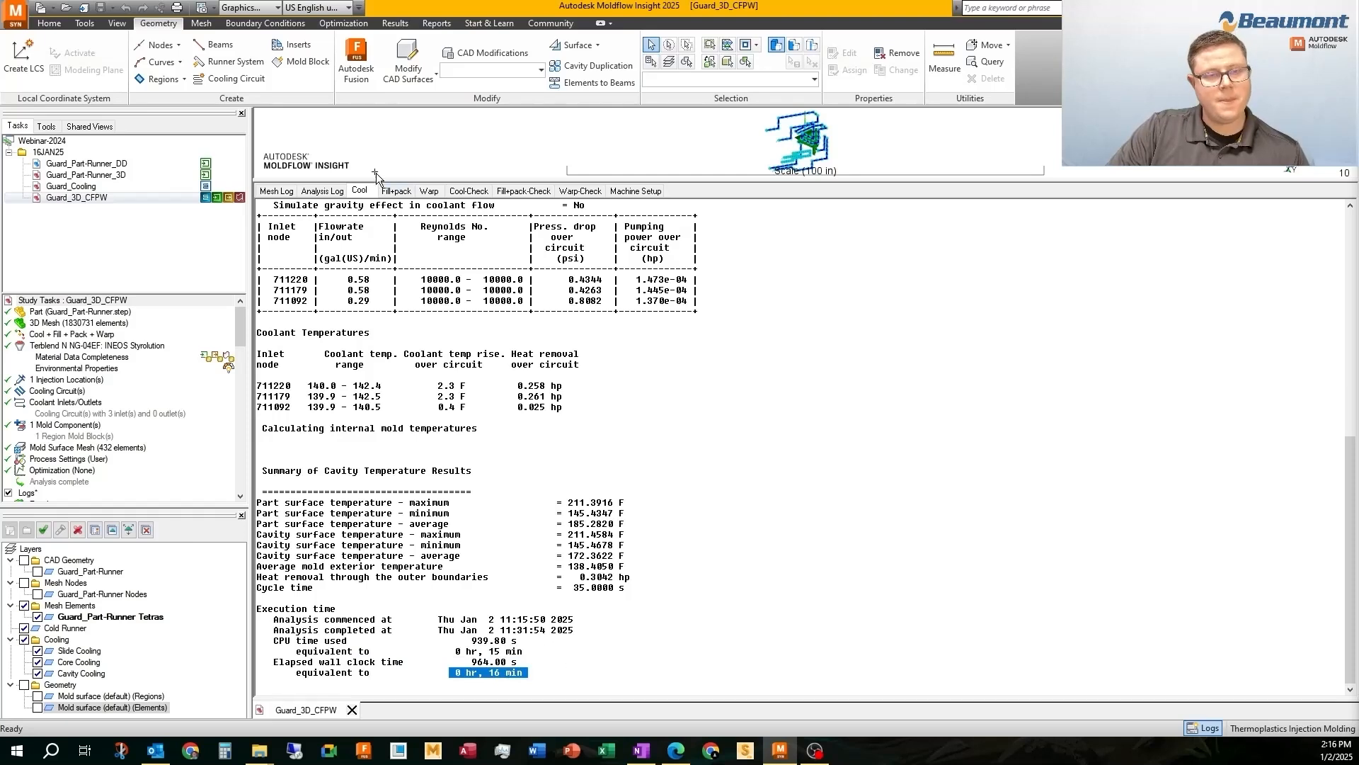
Check the elapsed wall clock times of the Fill+pack and Warp analyses in their logs
{"action": "left_click", "coordinate": [391, 195]}
{"action": "left_click_drag", "start_coordinate": [453, 675], "coordinate": [529, 672]}
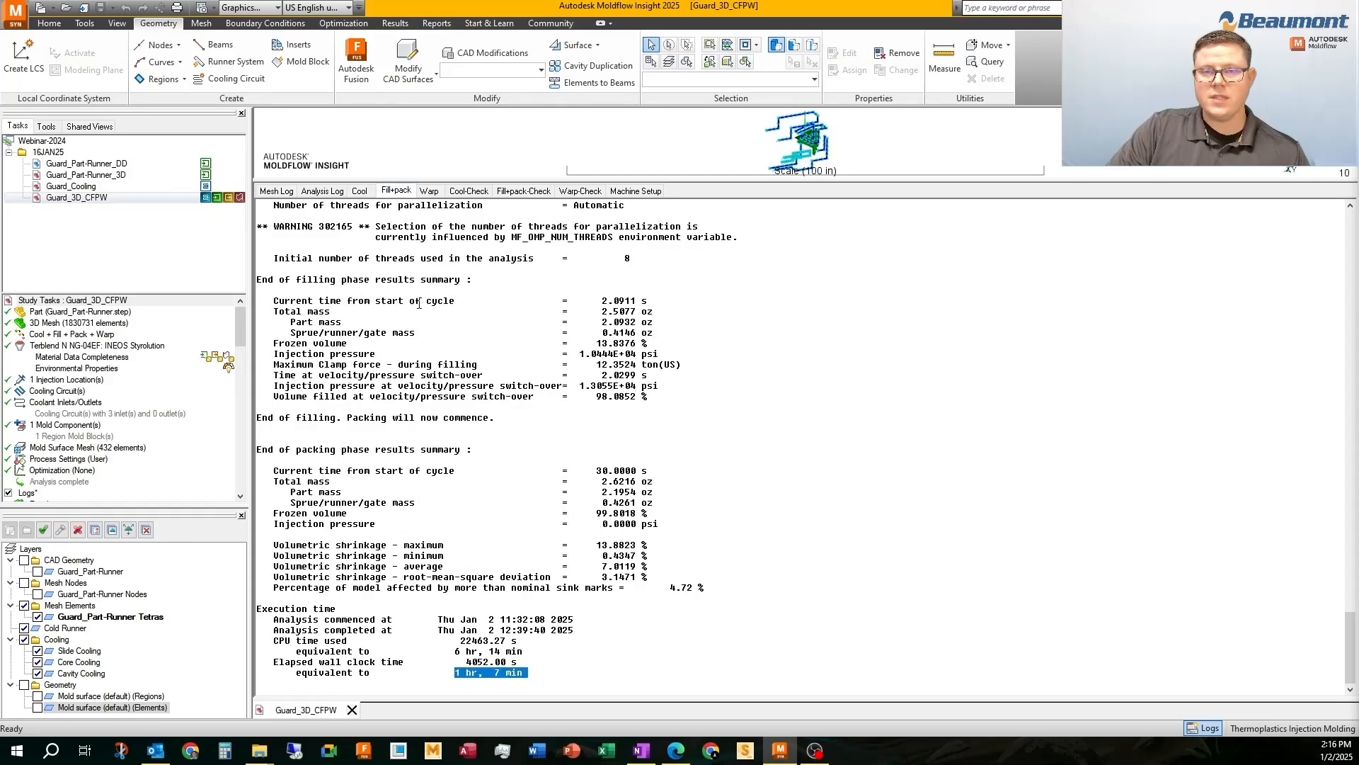
{"action": "left_click", "coordinate": [429, 192]}
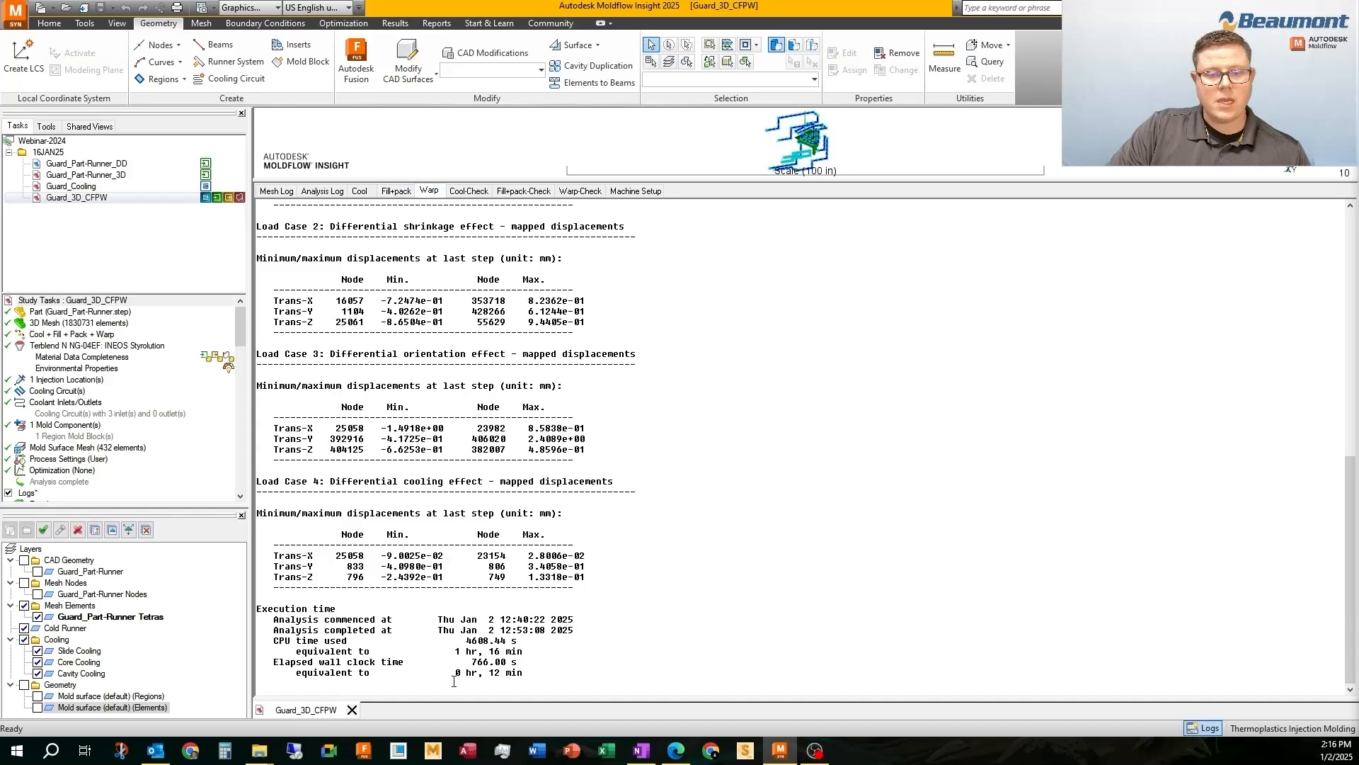
{"action": "left_click_drag", "start_coordinate": [454, 681], "coordinate": [522, 674]}
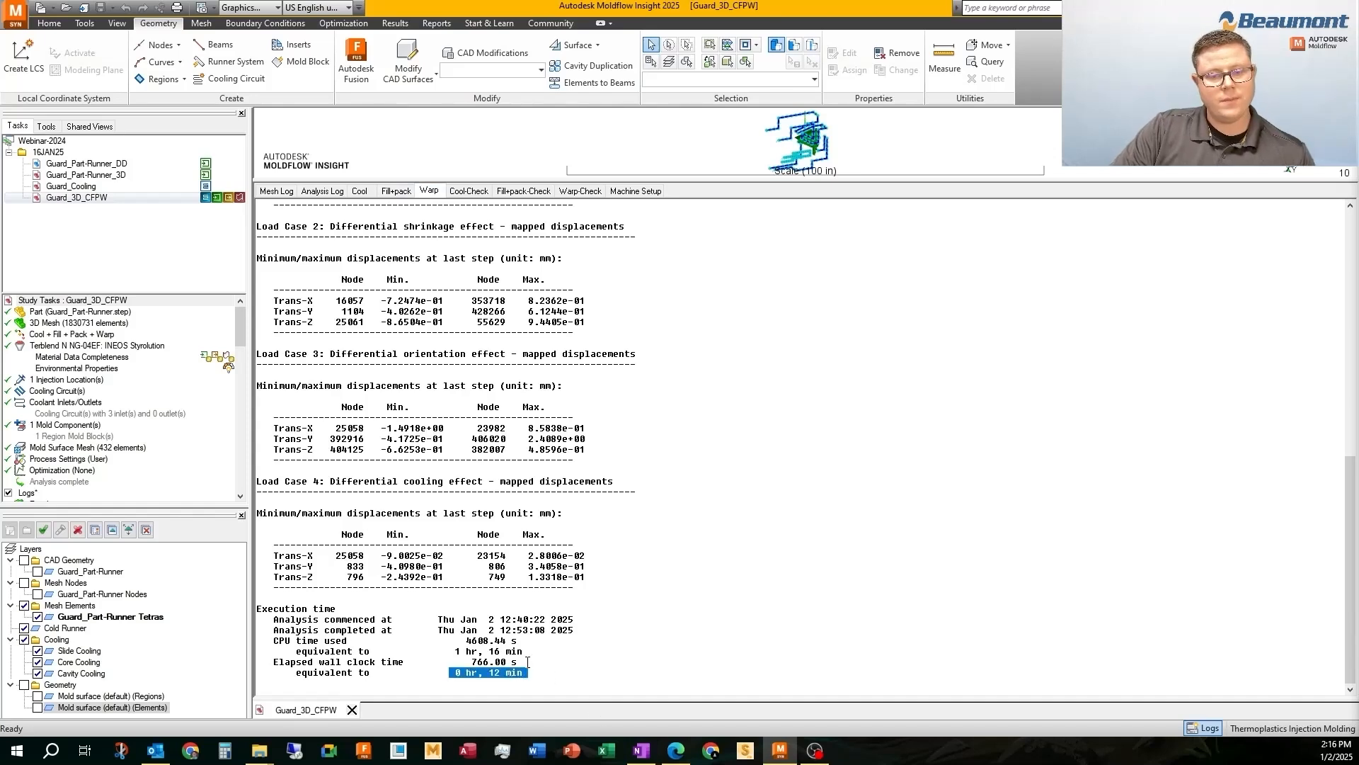
{"action": "left_click", "coordinate": [528, 662]}
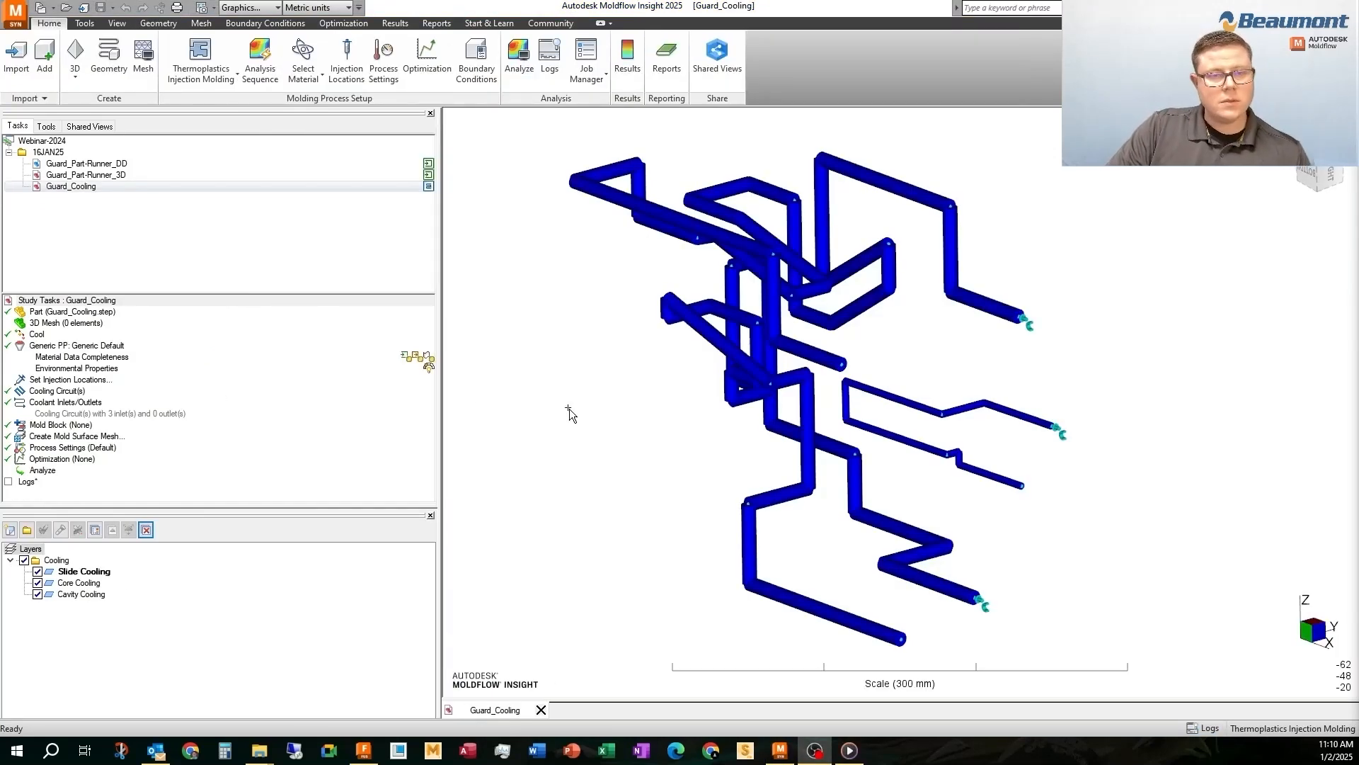
Duplicate the Guard_Part-Runner_3D study in the 16JAN25 folder
{"action": "left_click", "coordinate": [85, 175]}
{"action": "right_click", "coordinate": [92, 175]}
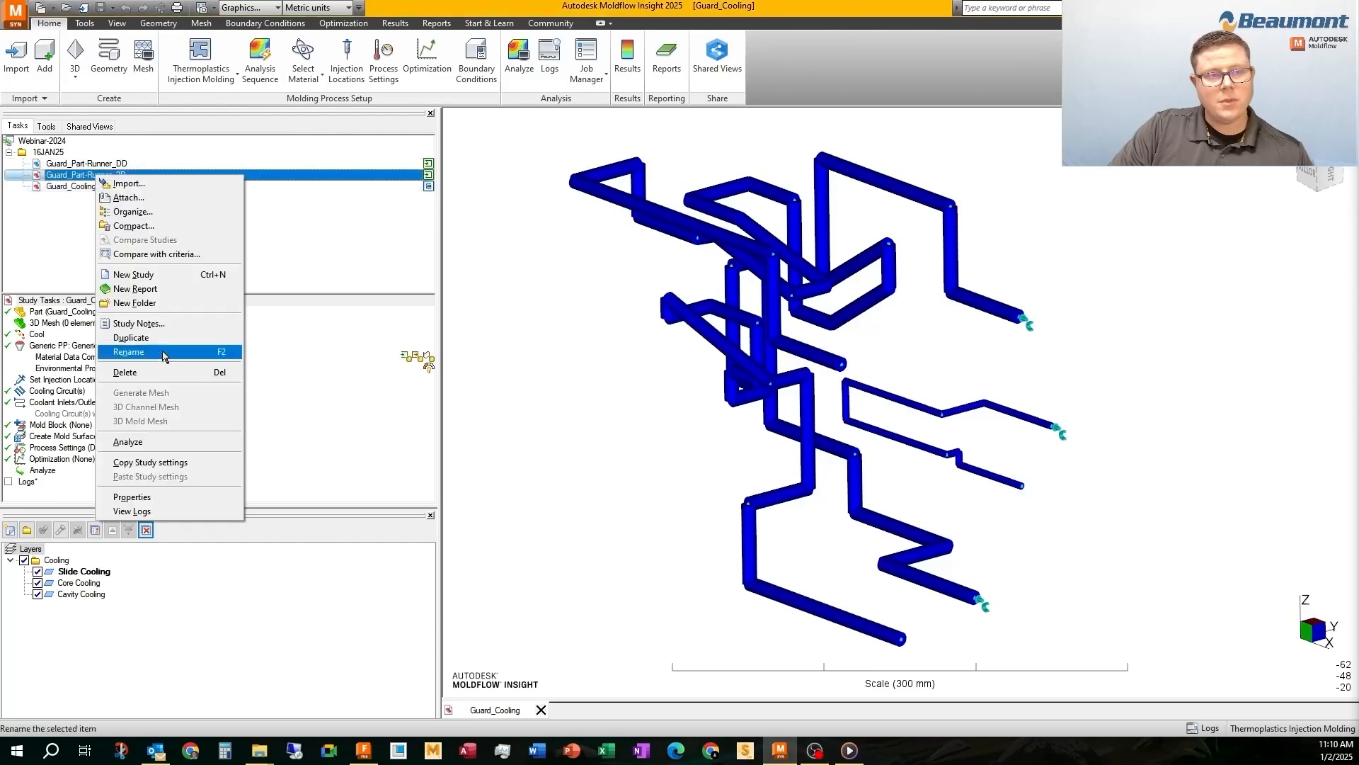
{"action": "left_click", "coordinate": [178, 338]}
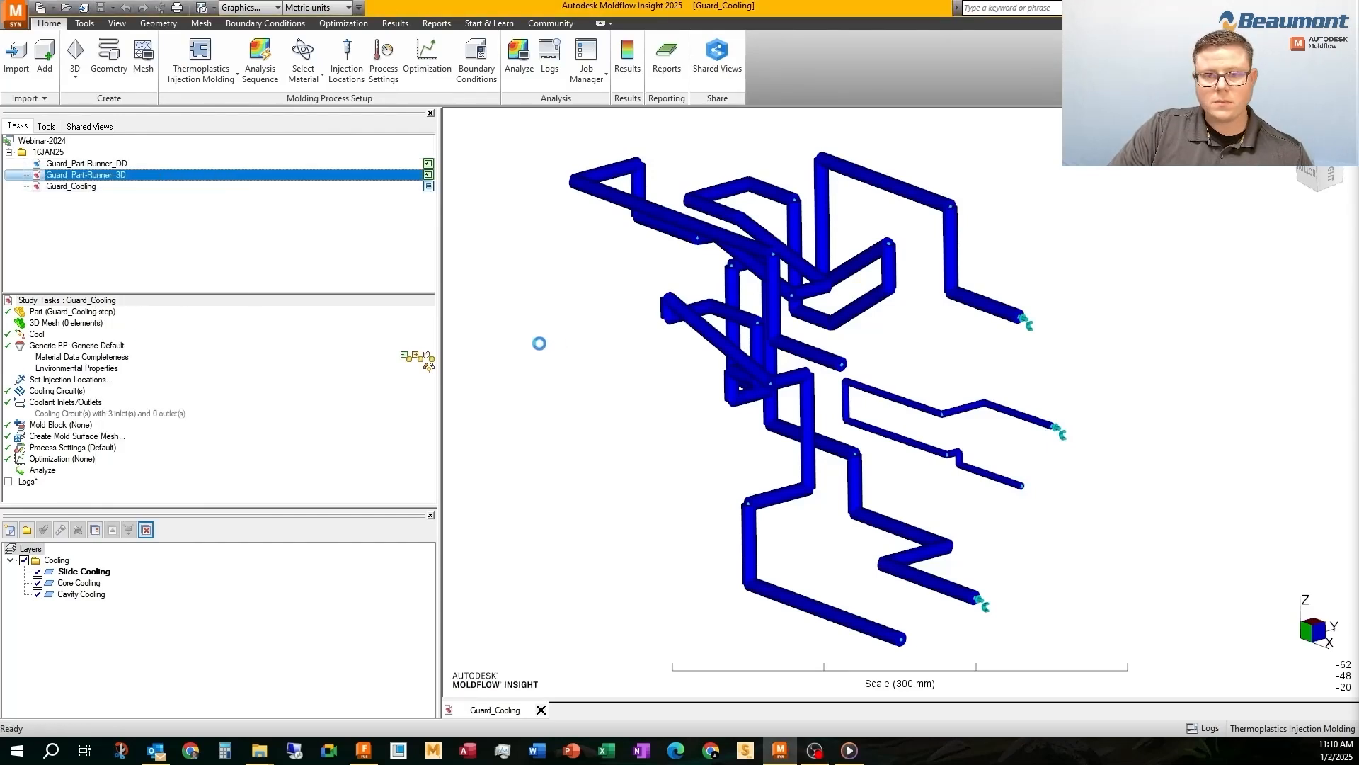